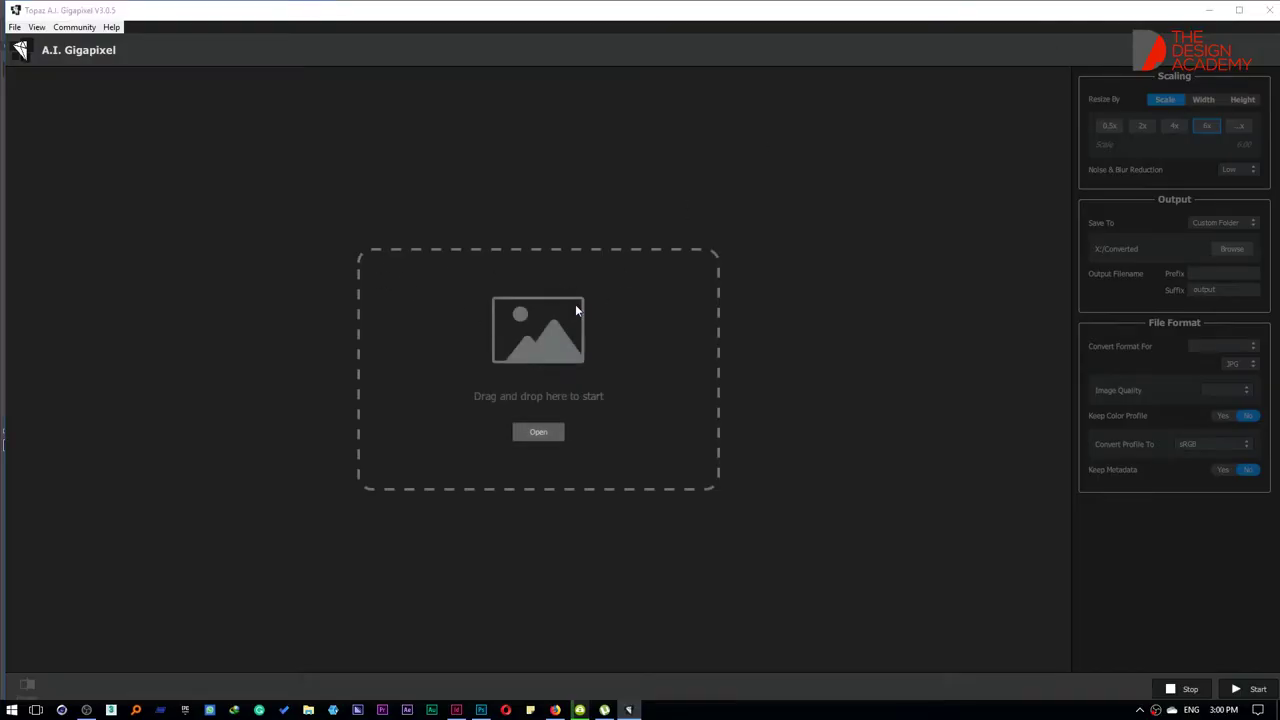
Step: Load the purple-gown photo at 6x and compare the original and upscaled previews at the woman's face
left_click(560, 295)
double_click(687, 189)
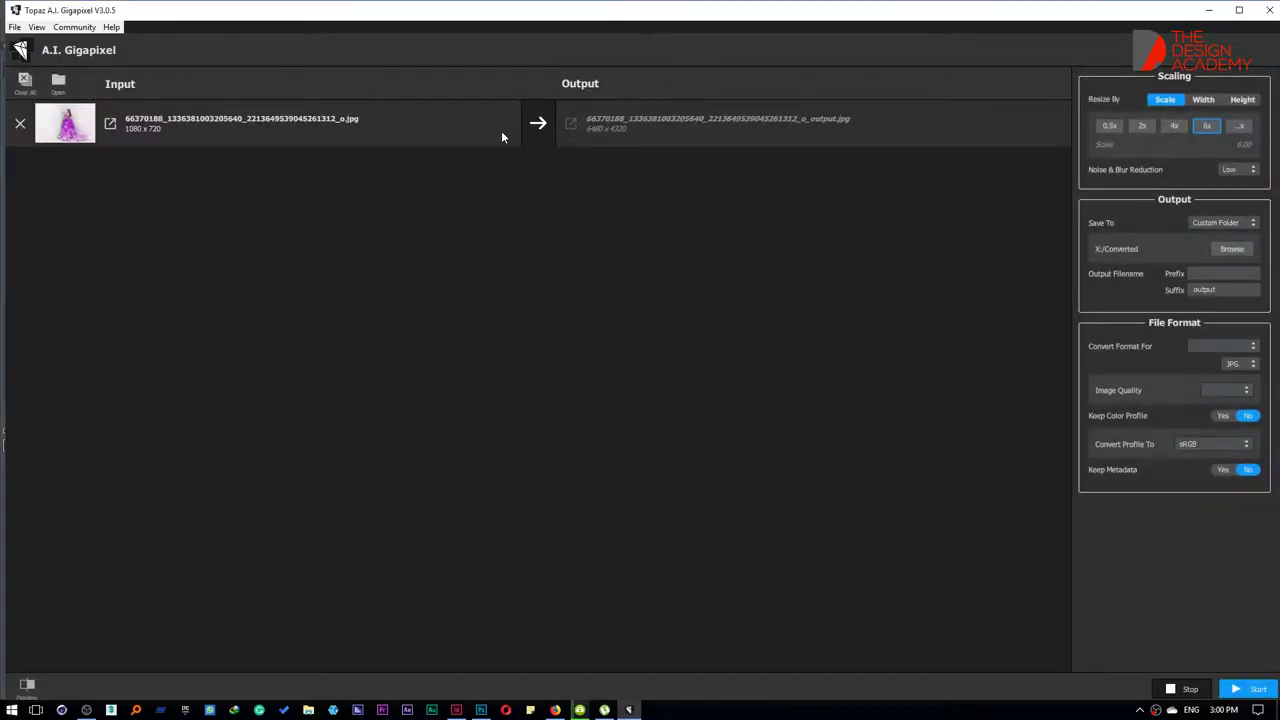
left_click(27, 688)
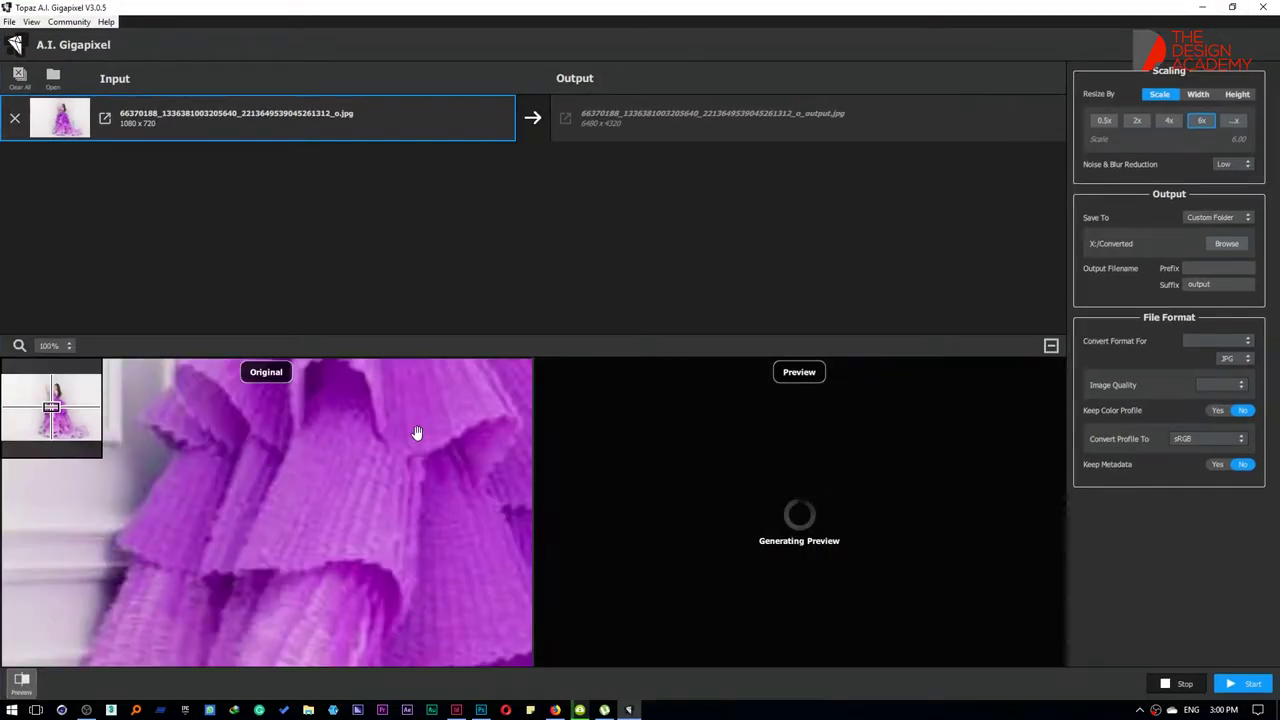
mouse_move(417, 432)
left_mouse_down()
mouse_move(331, 606)
mouse_move(334, 634)
left_mouse_up()
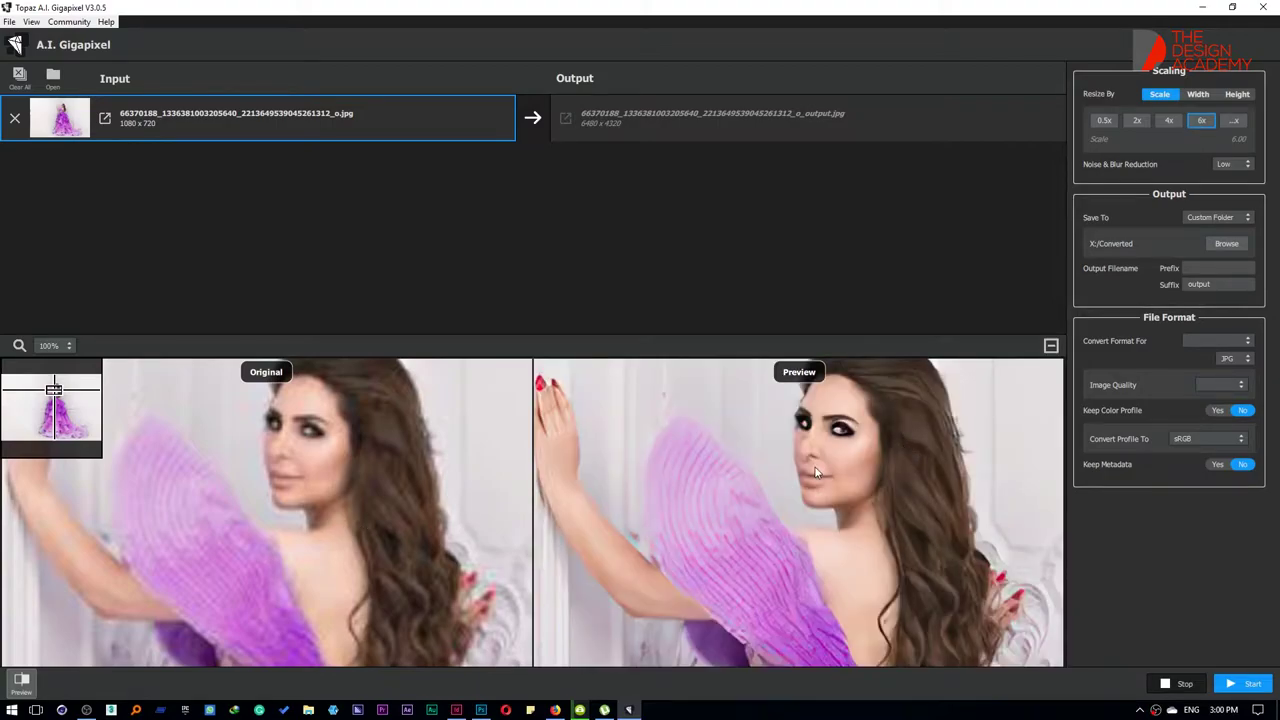
left_click_drag(281, 438, 264, 468)
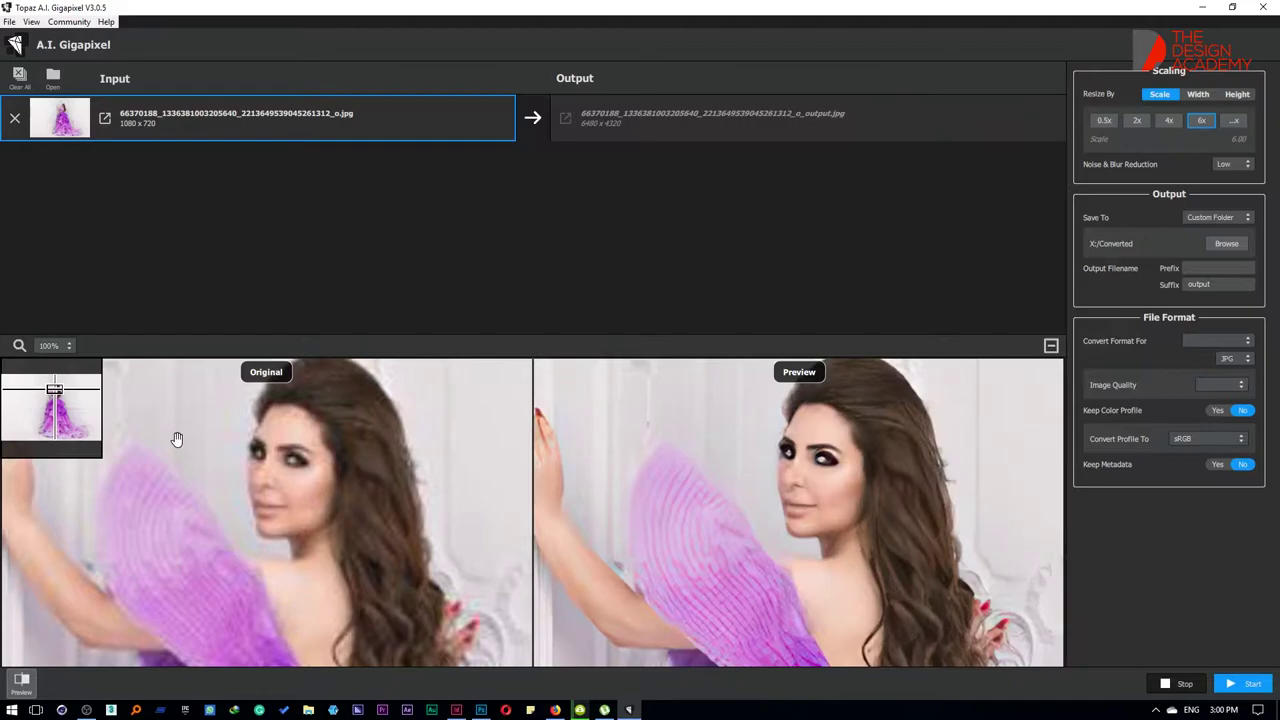
Step: Set the upscale factor to 0.5x for a 540 x 360 output and briefly view the input externally
left_click(1136, 120)
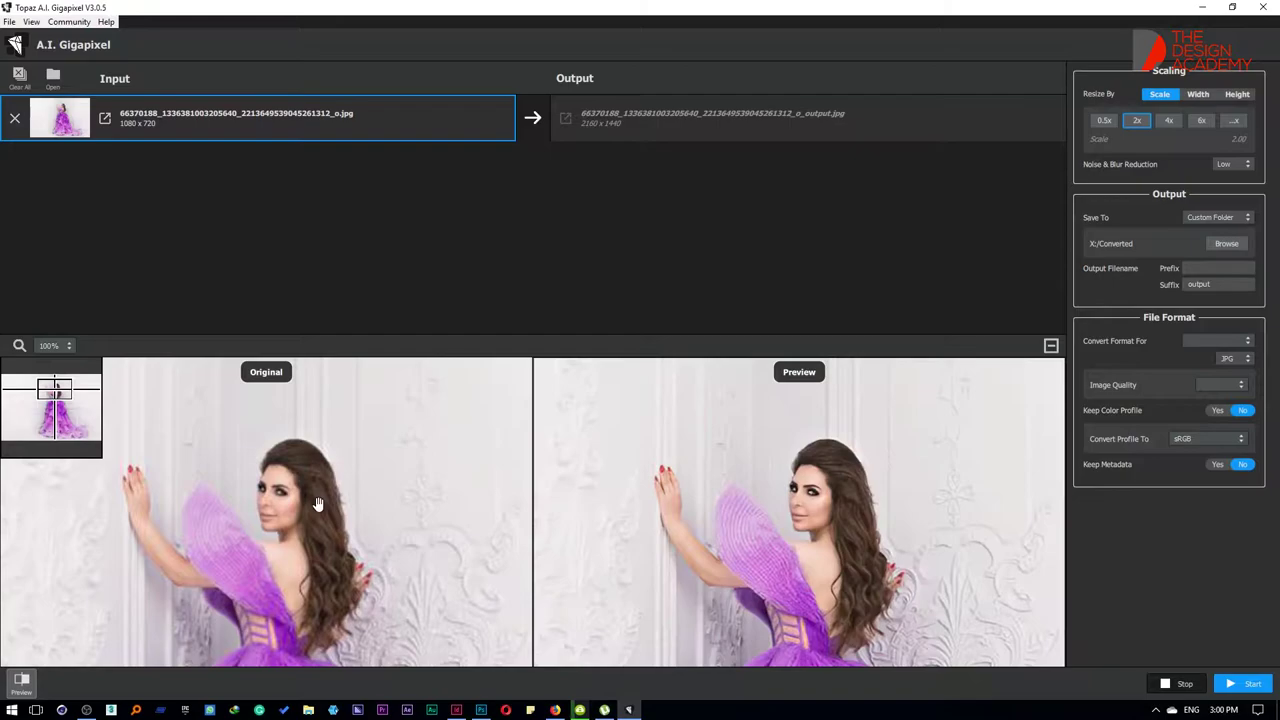
left_click(1104, 120)
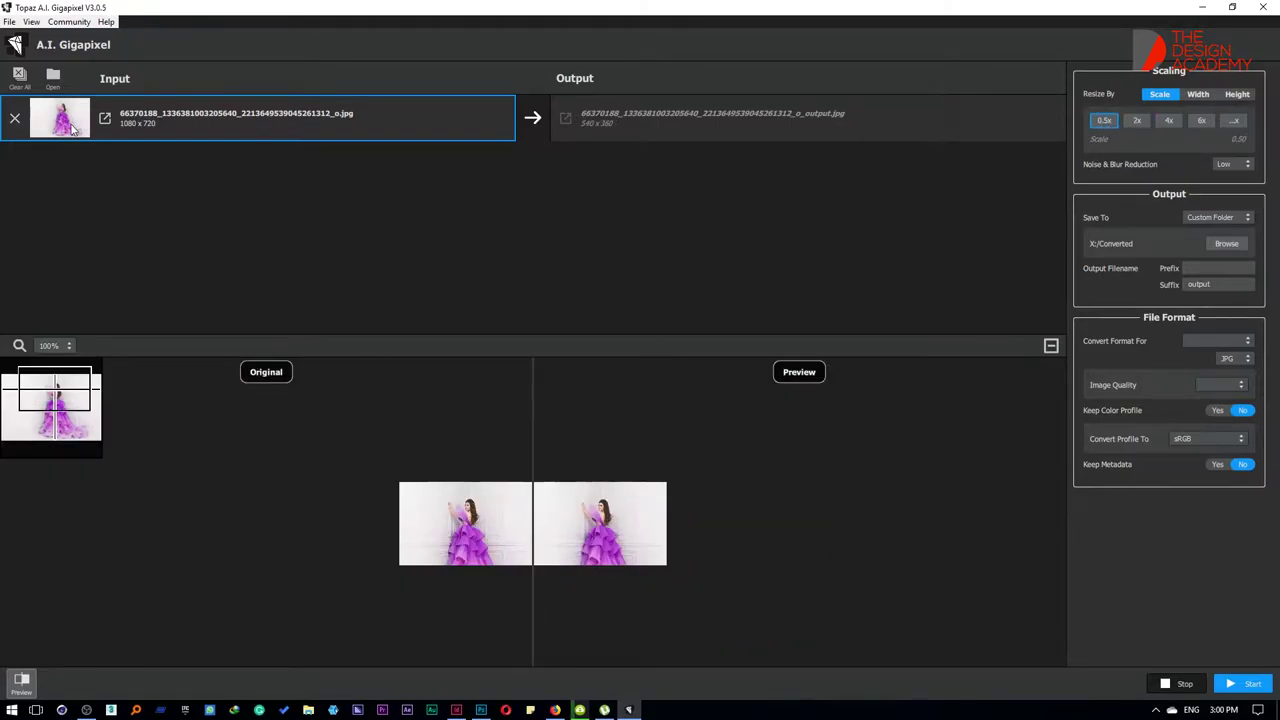
left_click(104, 118)
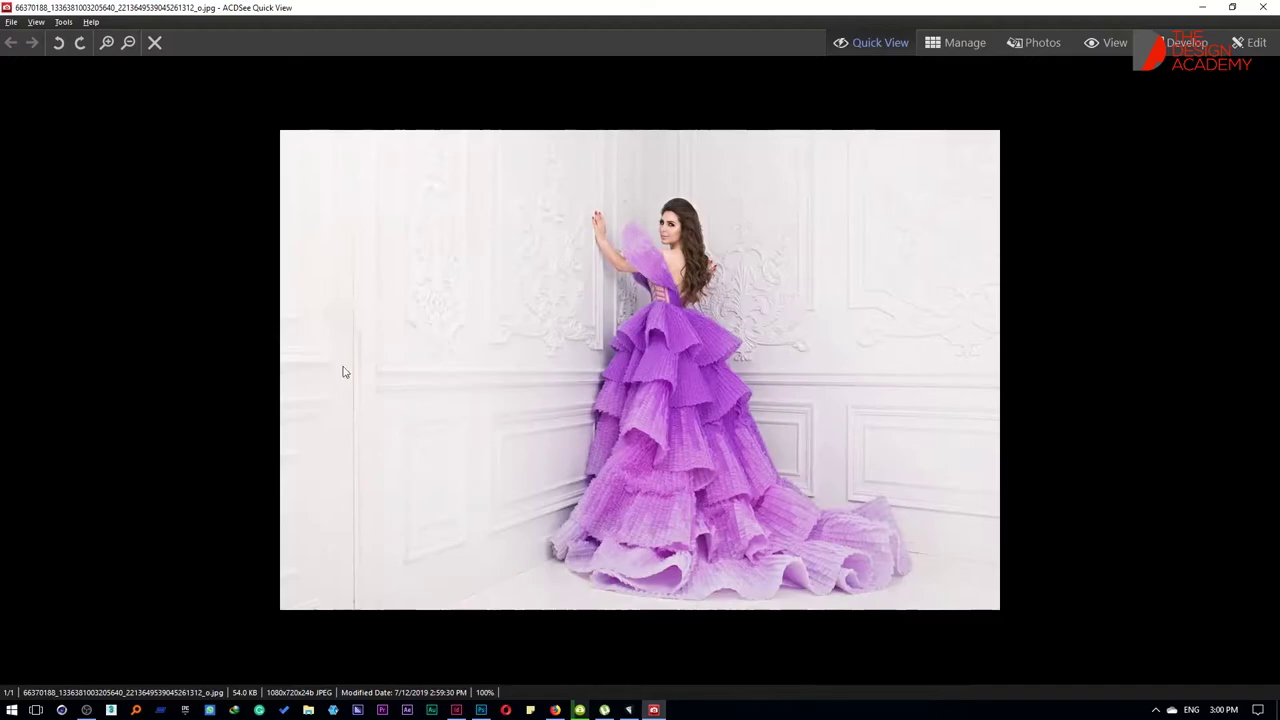
left_click(1264, 6)
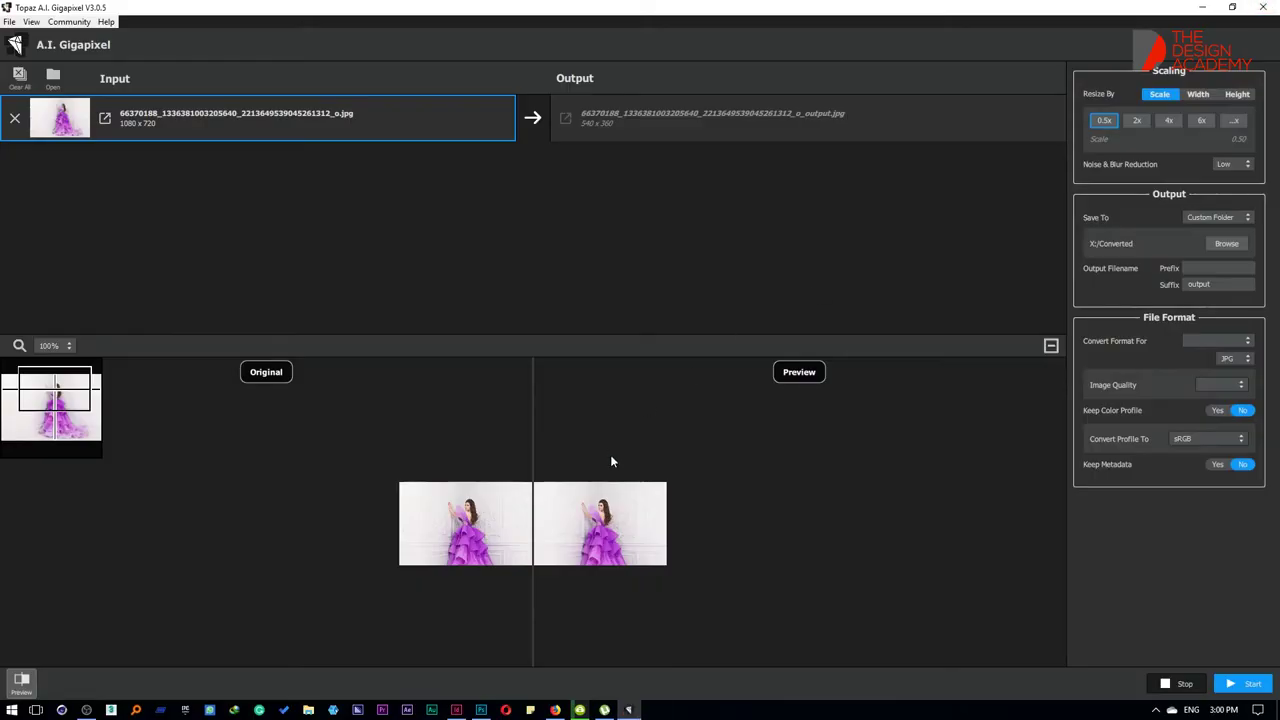
Step: Set the scale to 2x (2160 x 1440), check the face in the preview, and run the conversion
left_click(1137, 120)
scroll(330, 494, "down", 3)
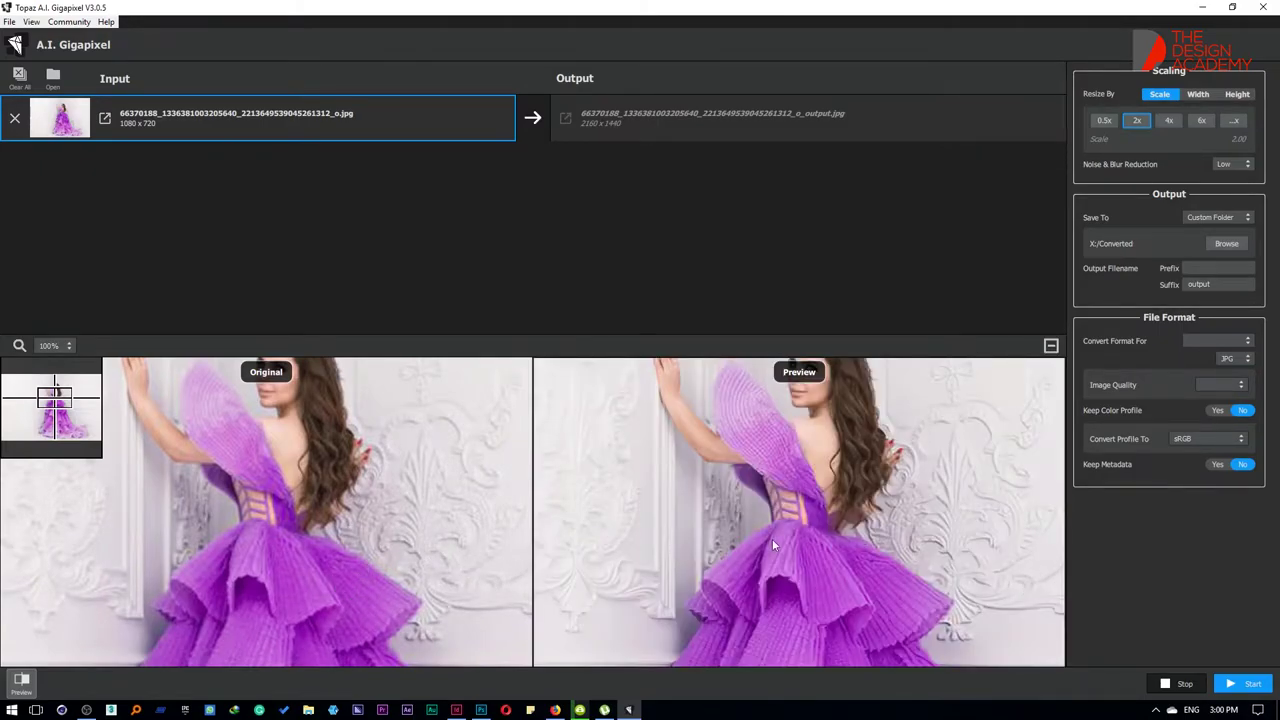
left_click_drag(369, 458, 302, 554)
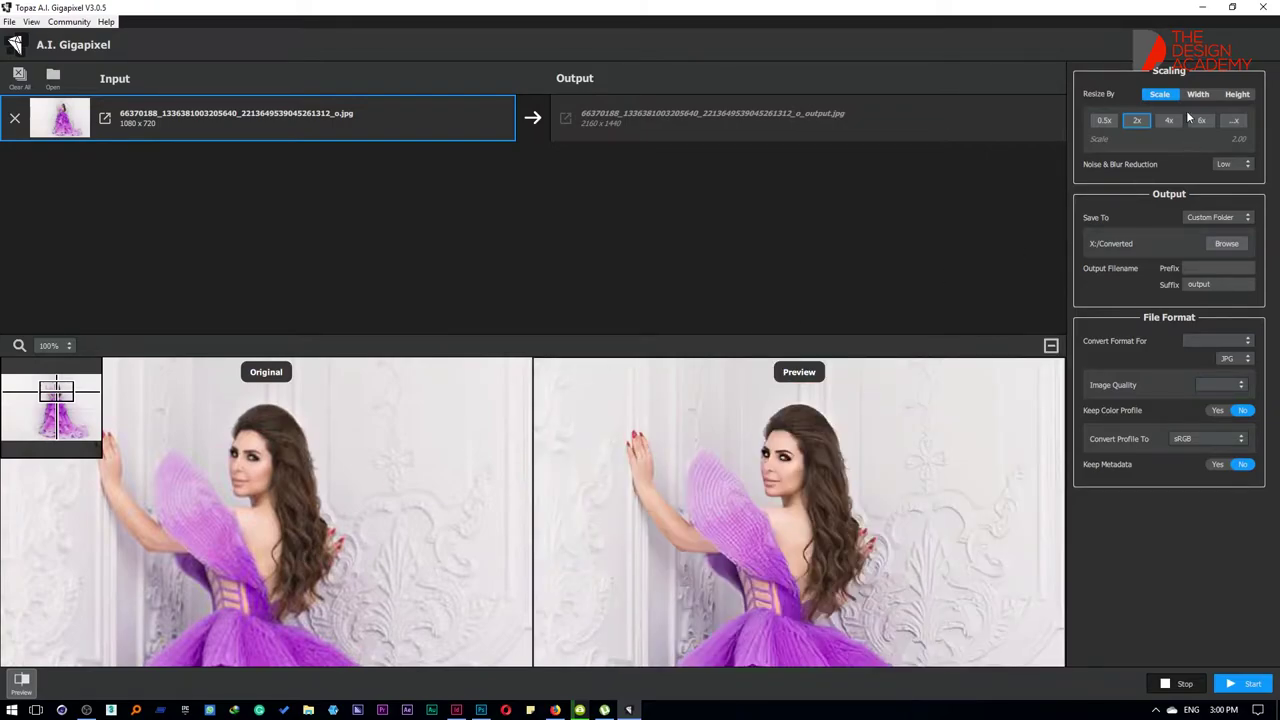
left_click(1250, 684)
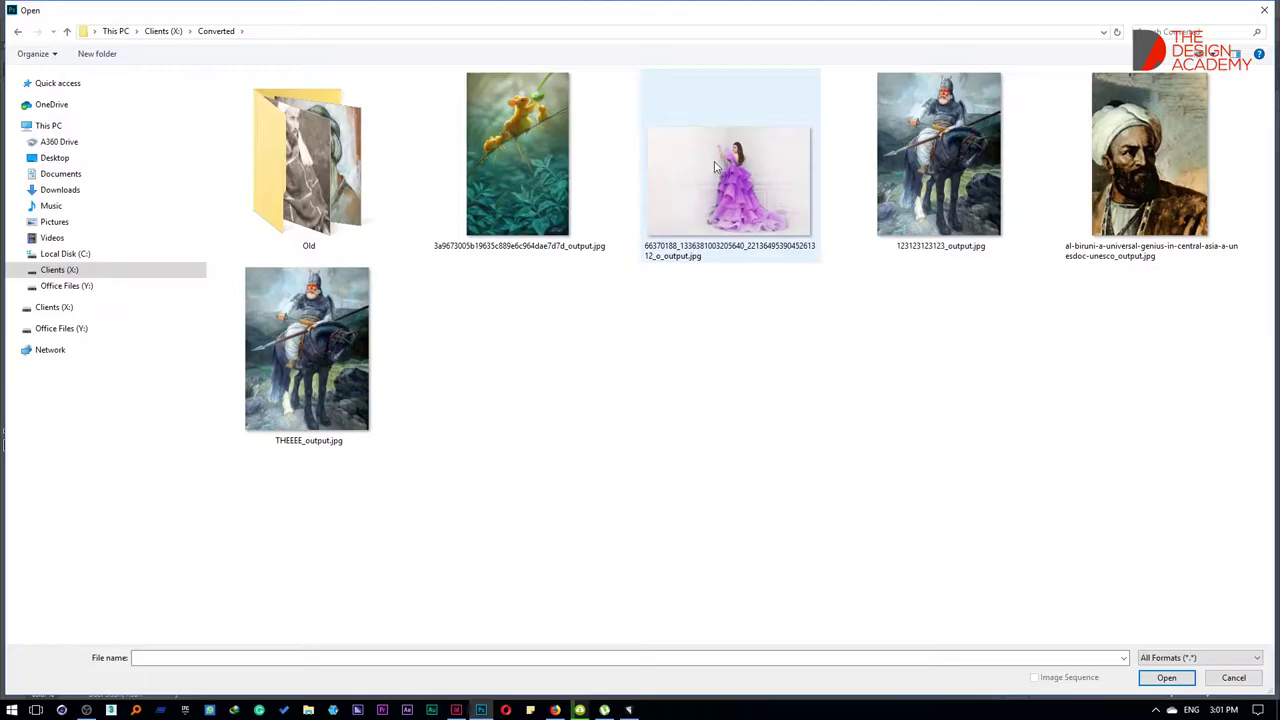
left_click(731, 160)
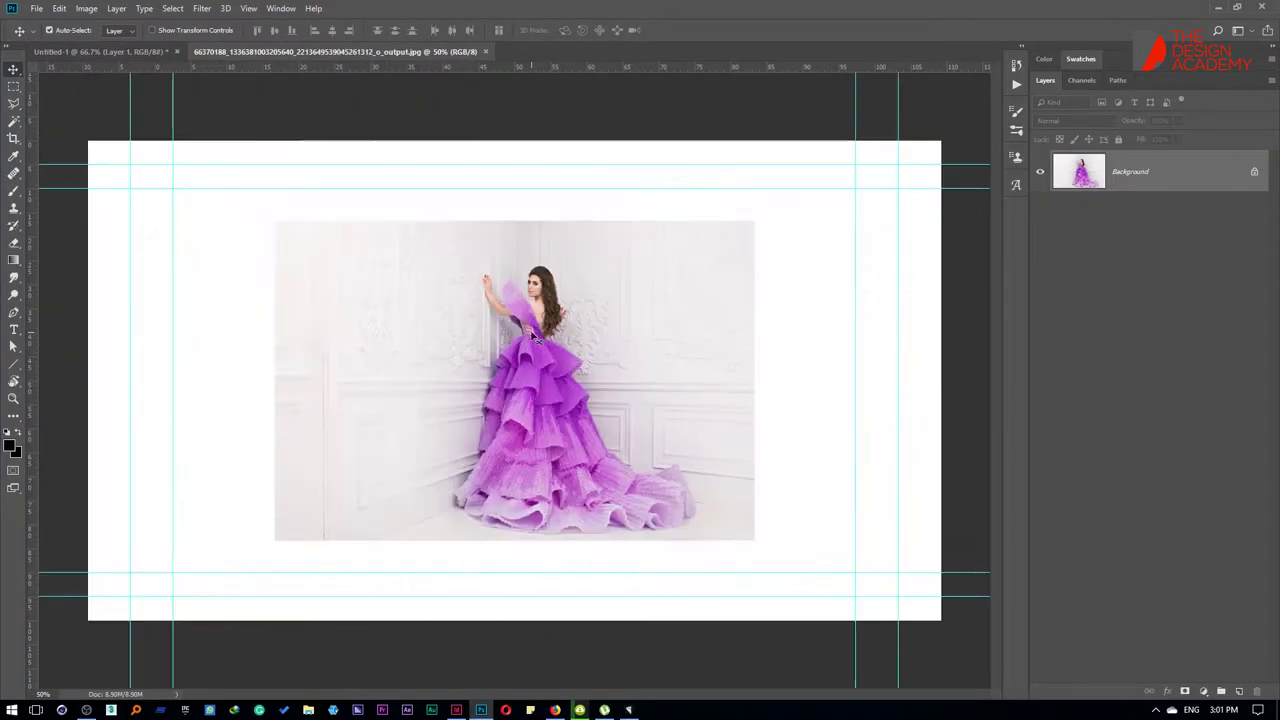
Step: Place the upscaled photo into Untitled-1 as Layer 2, delete Layer 1, and convert it to a smart object
left_click_drag(560, 383, 592, 306)
left_click(1180, 250)
key("Delete")
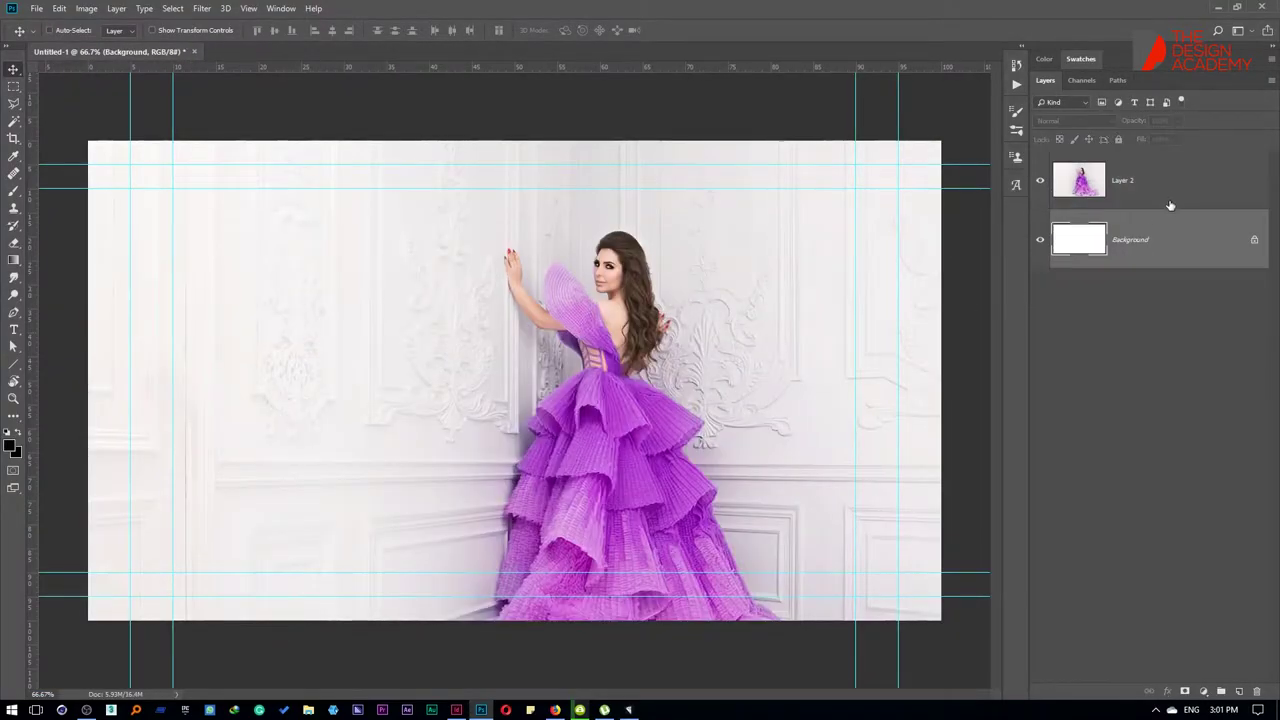
left_click(1170, 198)
left_click_drag(614, 325, 519, 257)
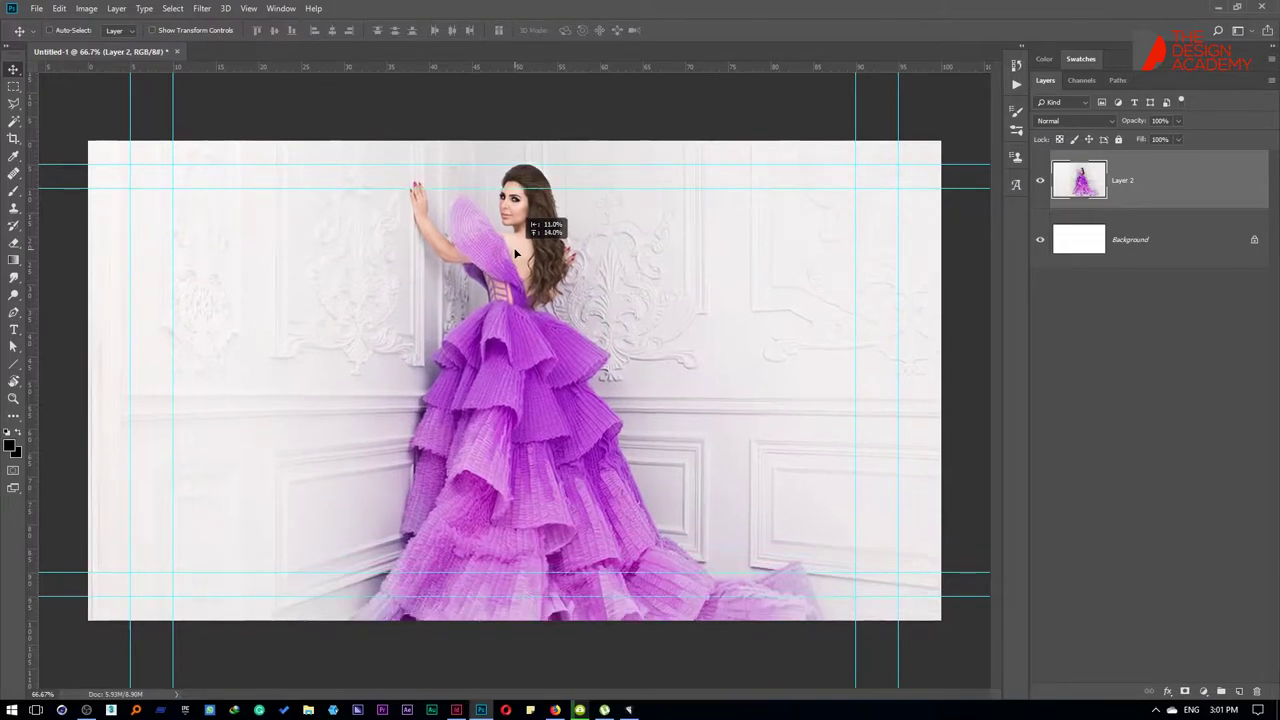
right_click(1215, 175)
left_click(1163, 311)
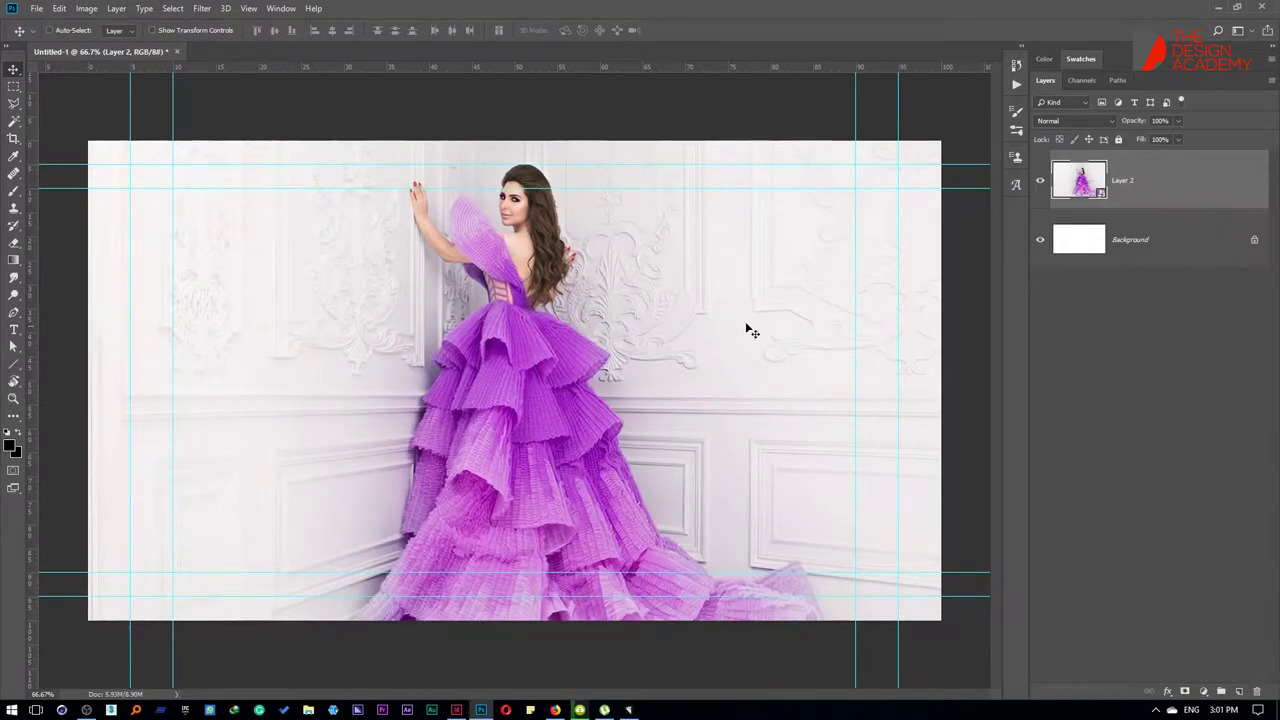
Step: Scale the photo to about 84%, shift it left, hide guides, and duplicate the layer
key("ctrl+t")
left_click_drag(950, 85, 940, 82)
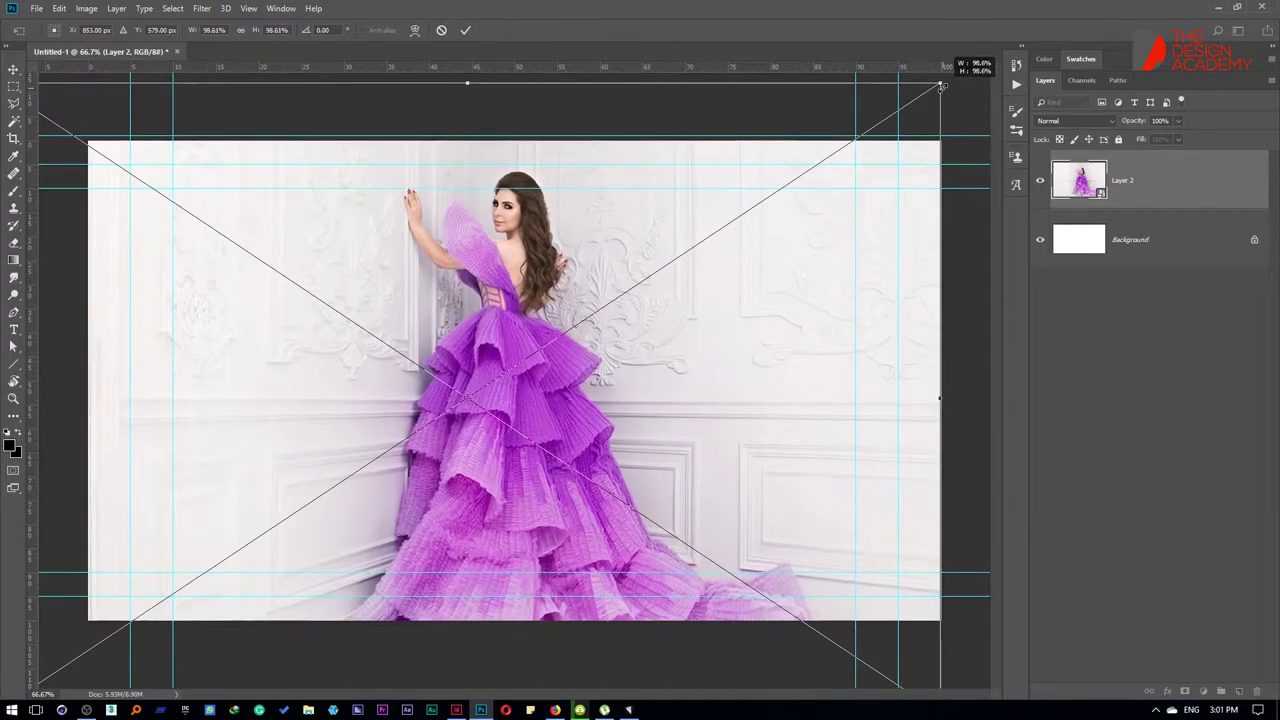
key("ctrl+minus")
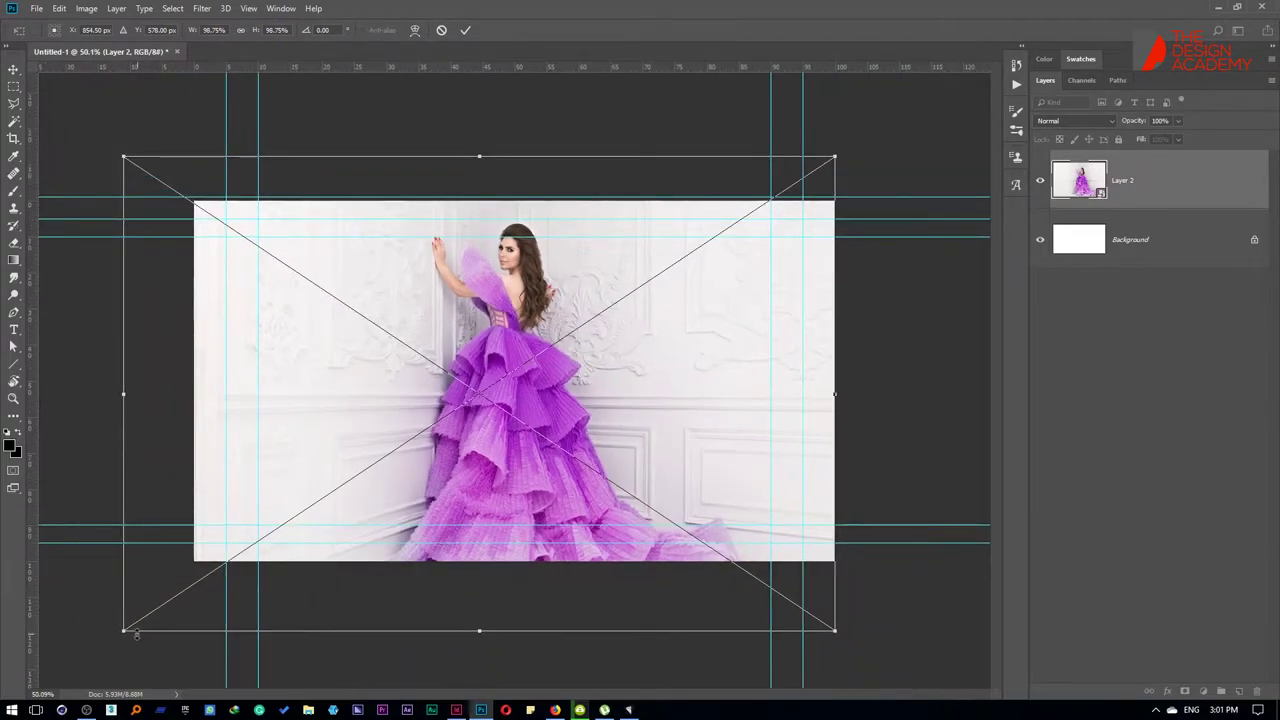
left_click_drag(136, 634, 216, 541)
left_click_drag(297, 458, 280, 458)
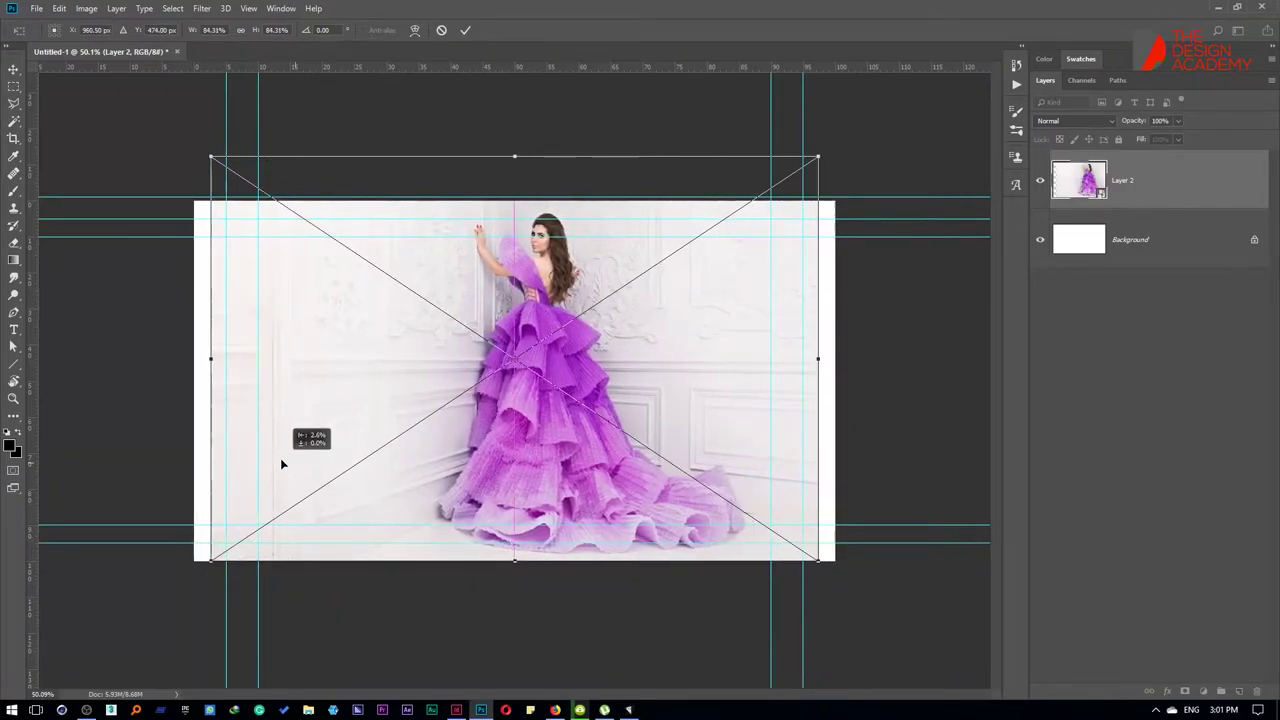
key("Return")
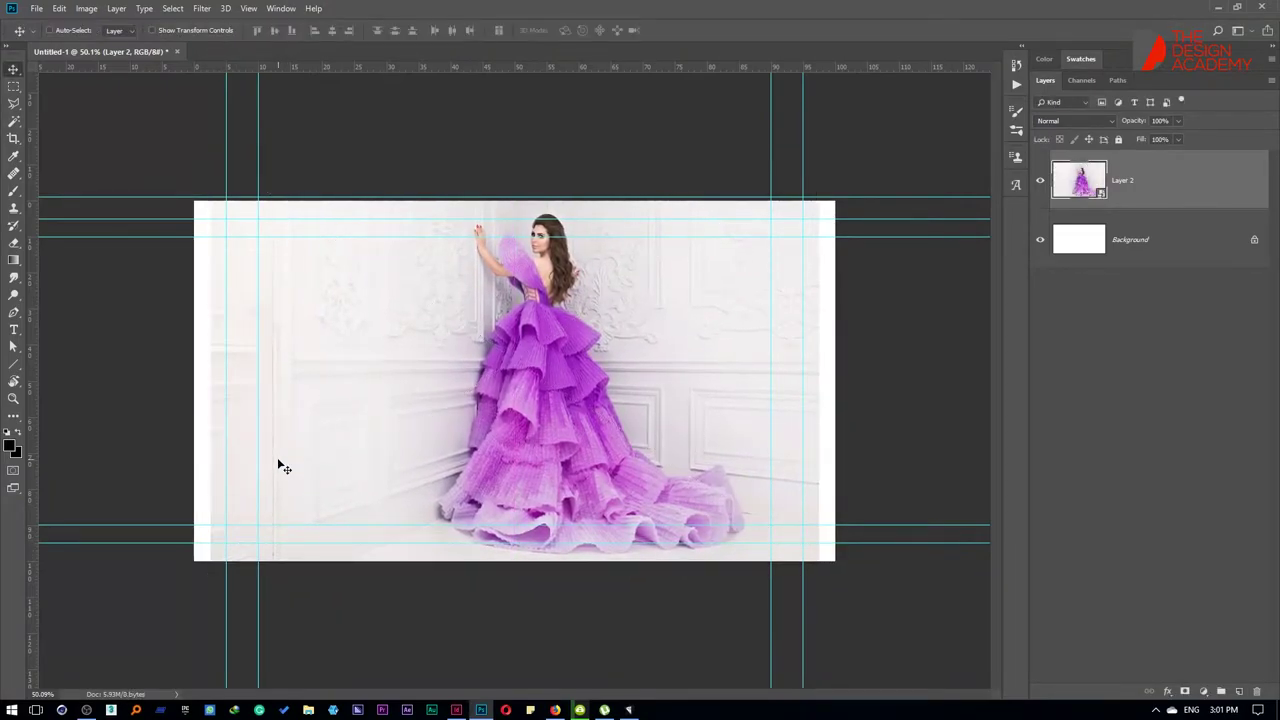
key("ctrl+semicolon")
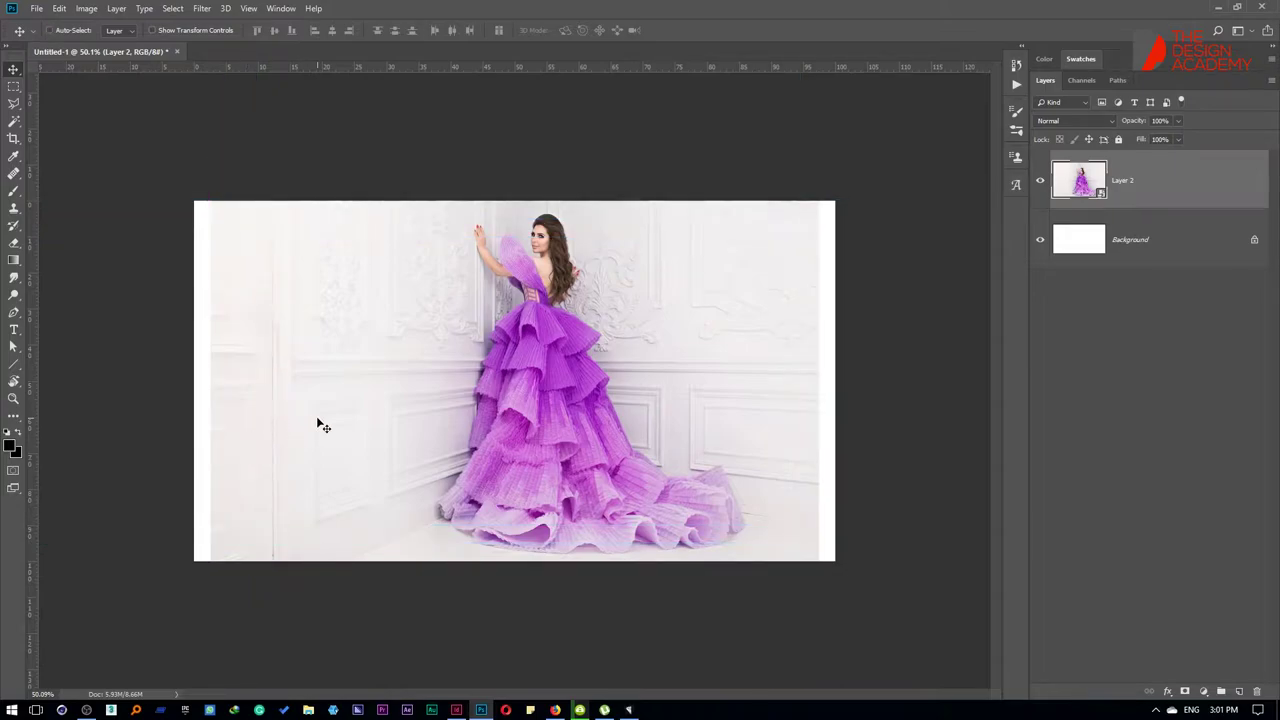
key("ctrl+j")
Step: Flip the duplicate horizontally, slide it to the left, and merge it with the photo
key("ctrl+t")
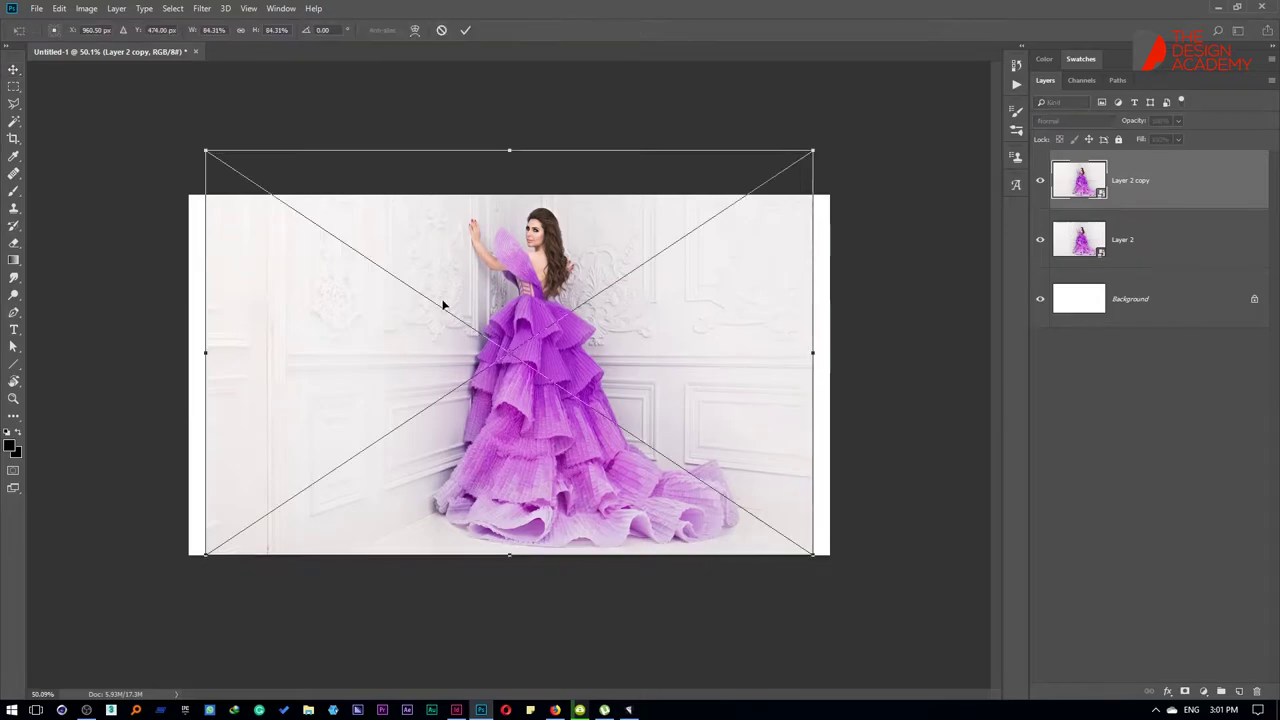
right_click(443, 302)
left_click(505, 456)
key("Return")
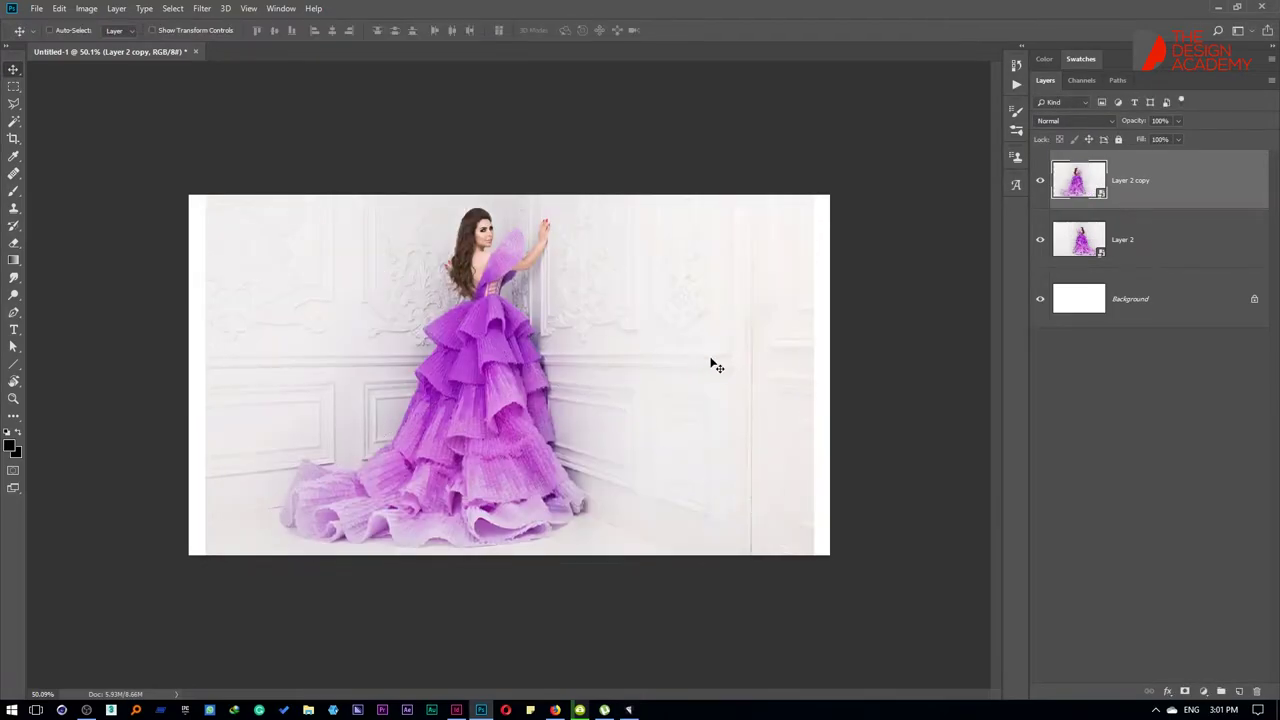
left_click_drag(711, 363, 106, 366)
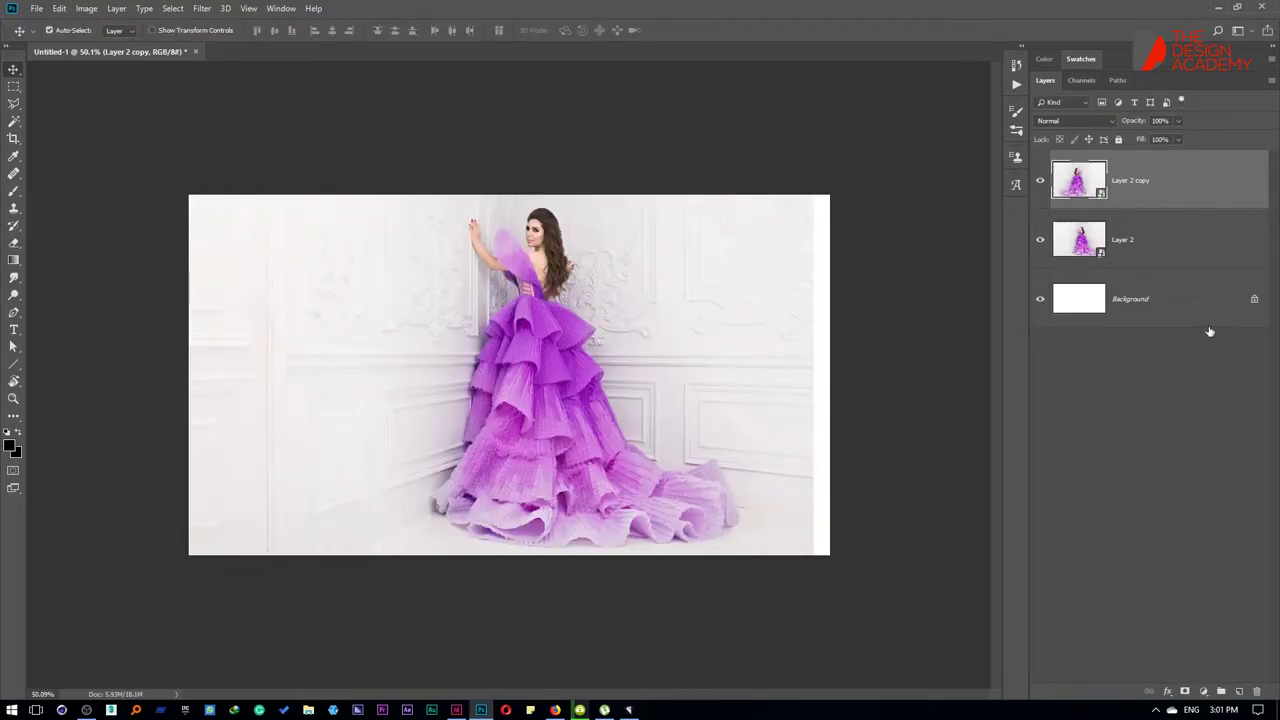
left_click(1145, 250, "shift")
key("ctrl+e")
key("c")
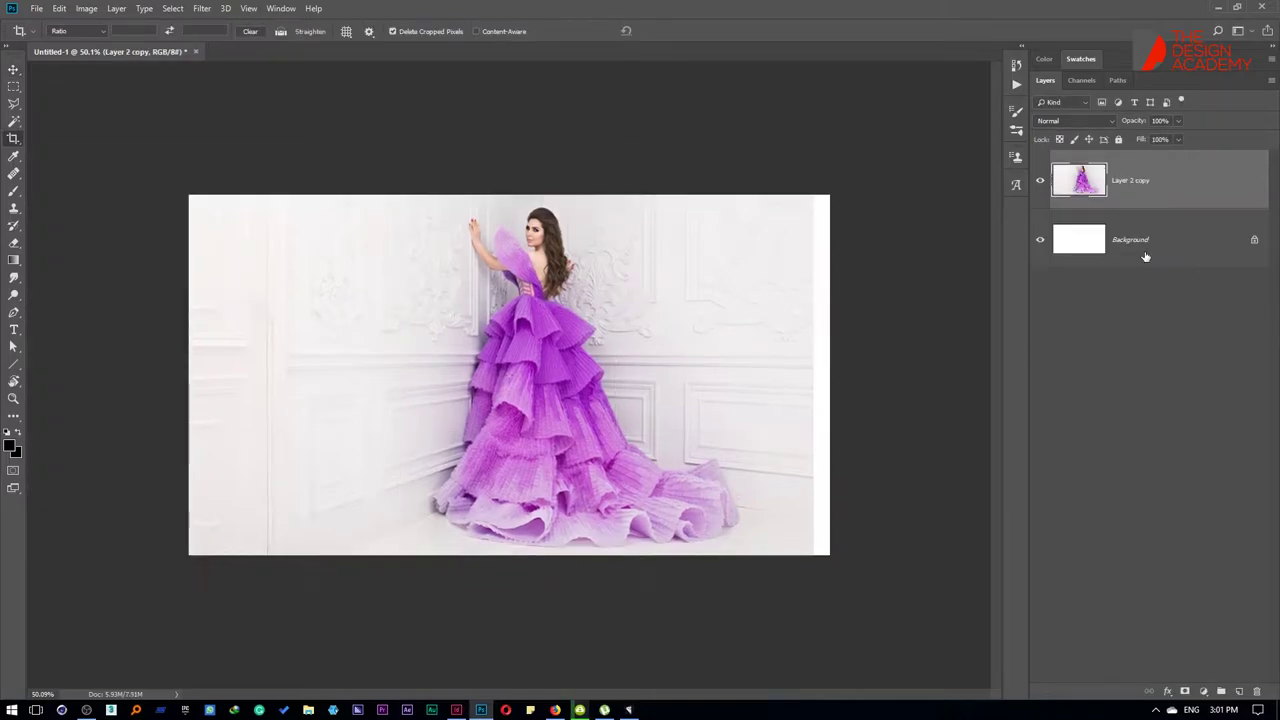
key("v")
Step: Add a flipped copy on the right, merge it, then merge everything into the Background layer
key("ctrl+j")
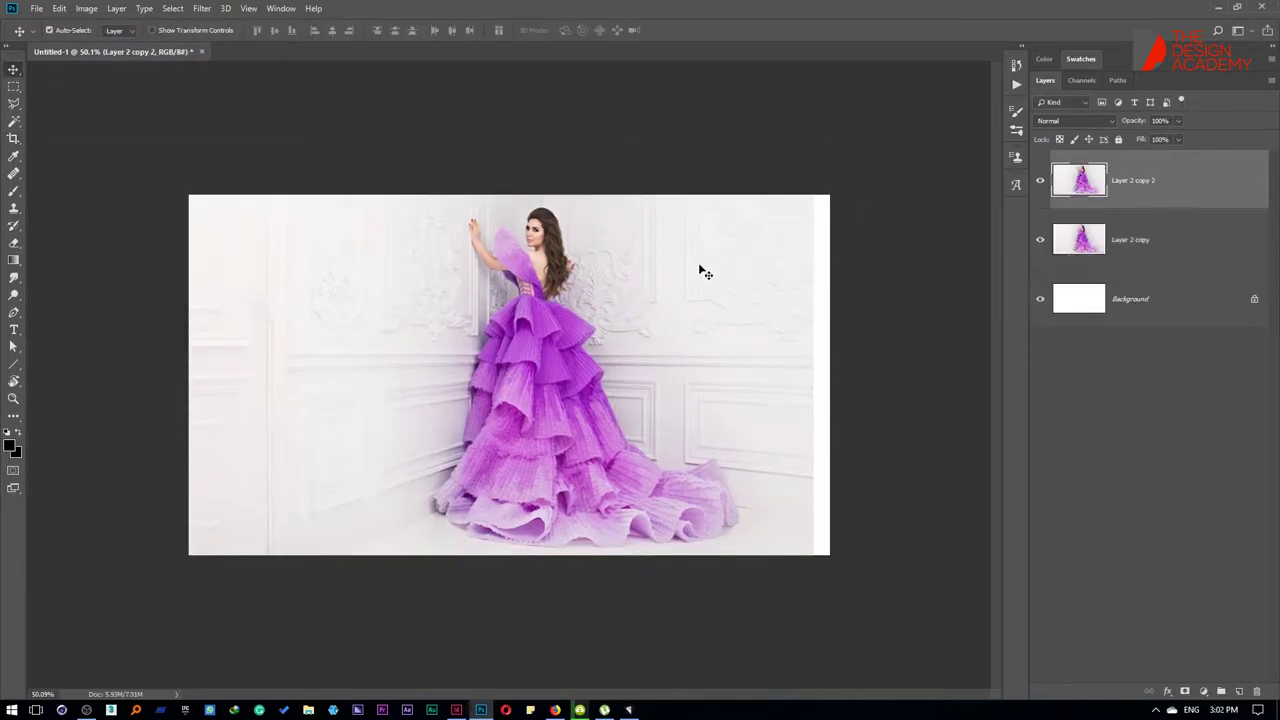
key("ctrl+t")
right_click(434, 330)
left_click(470, 497)
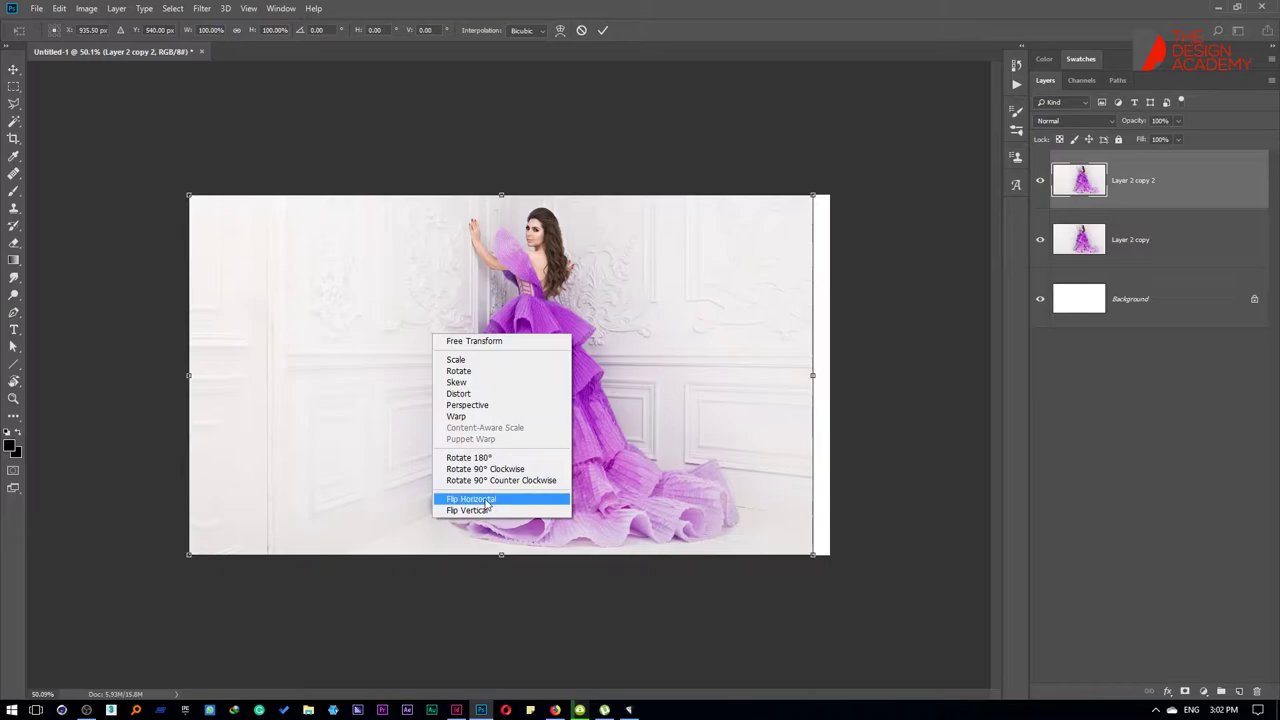
key("Return")
left_click_drag(224, 341, 912, 341)
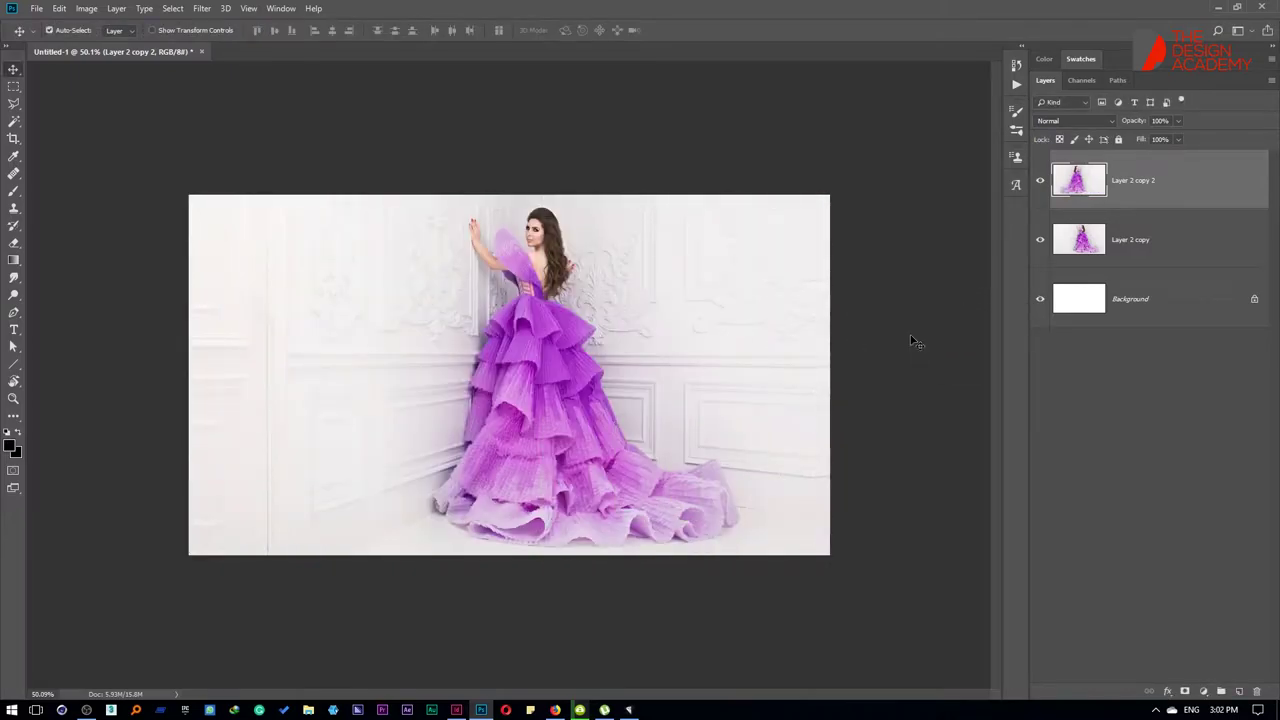
left_click(1145, 248, "shift")
key("ctrl+e")
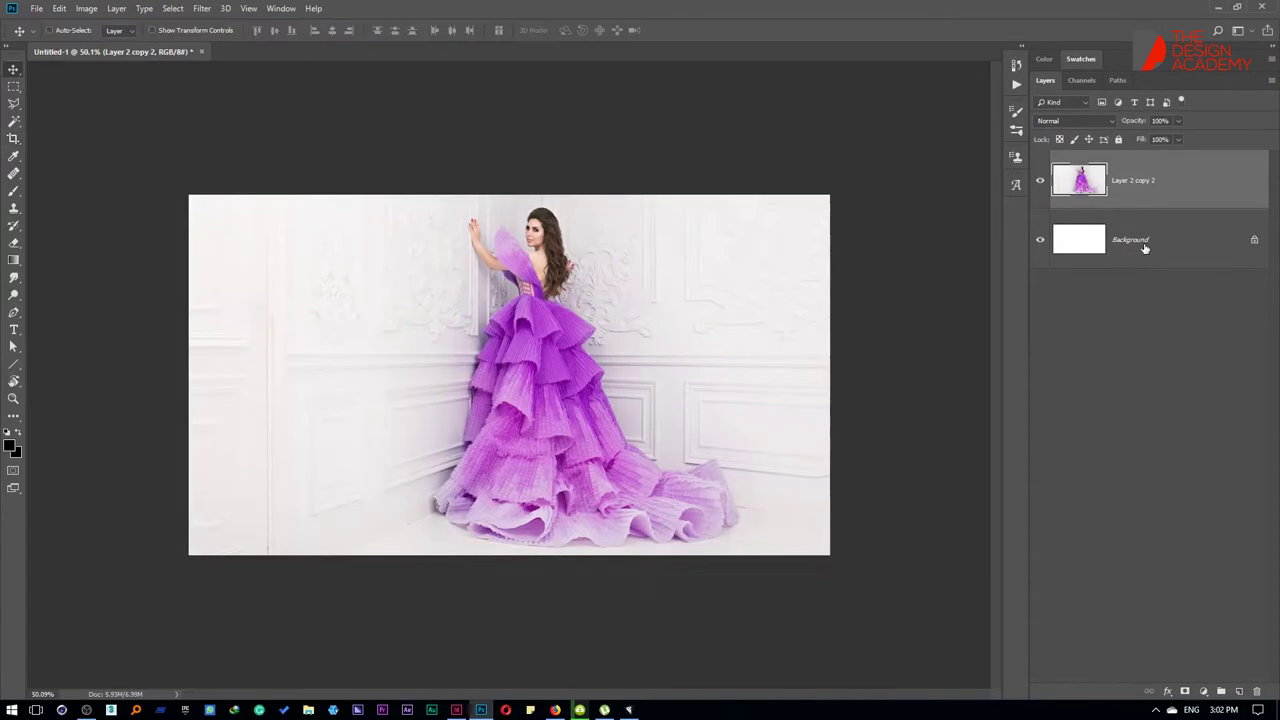
left_click(1124, 241, "shift")
key("ctrl+e")
key("ctrl+0")
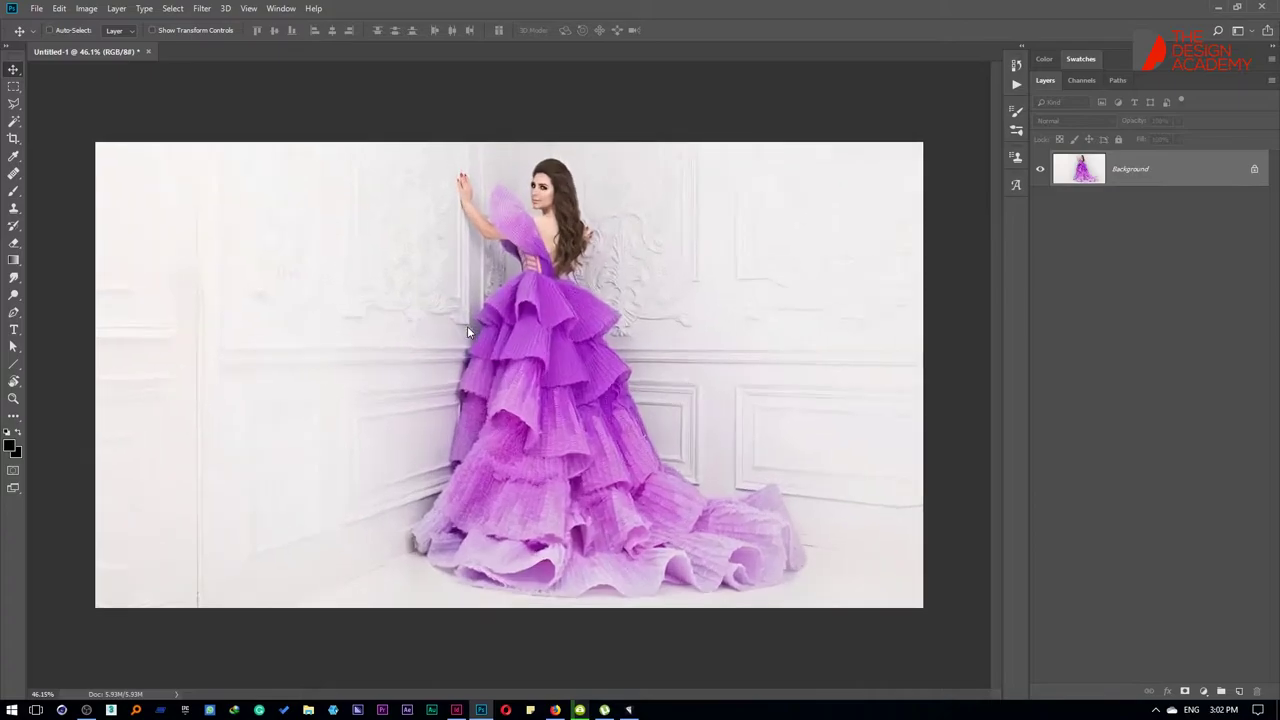
Step: Add the غزل text in purple sampled from the dress, enlarge it, and move it onto the left wall
key("t")
left_click(410, 327)
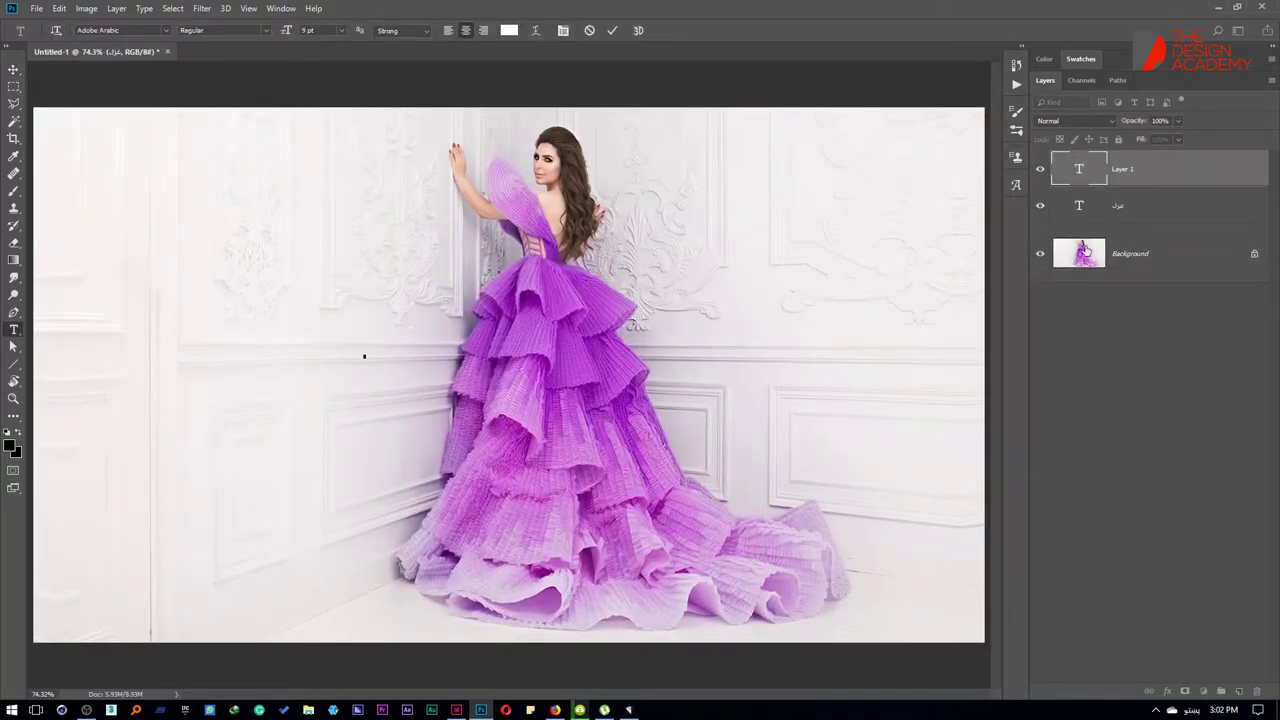
left_click(1132, 169)
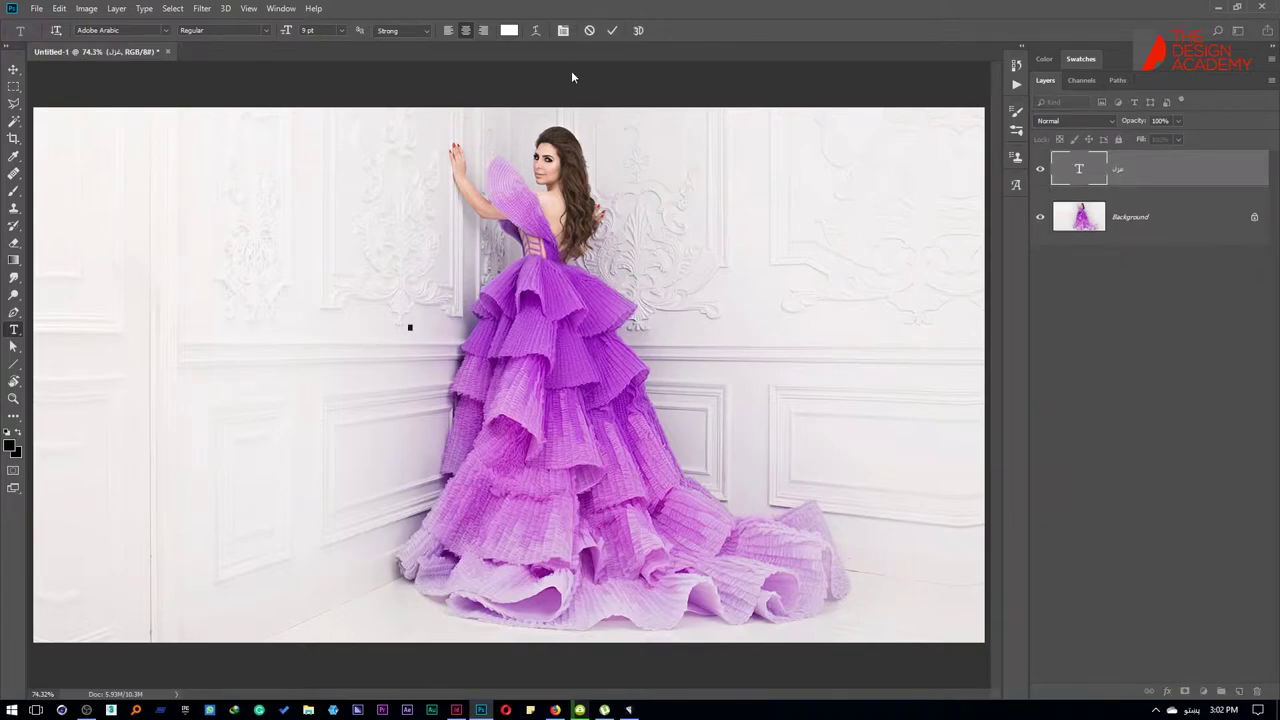
left_click(509, 31)
left_click(530, 316)
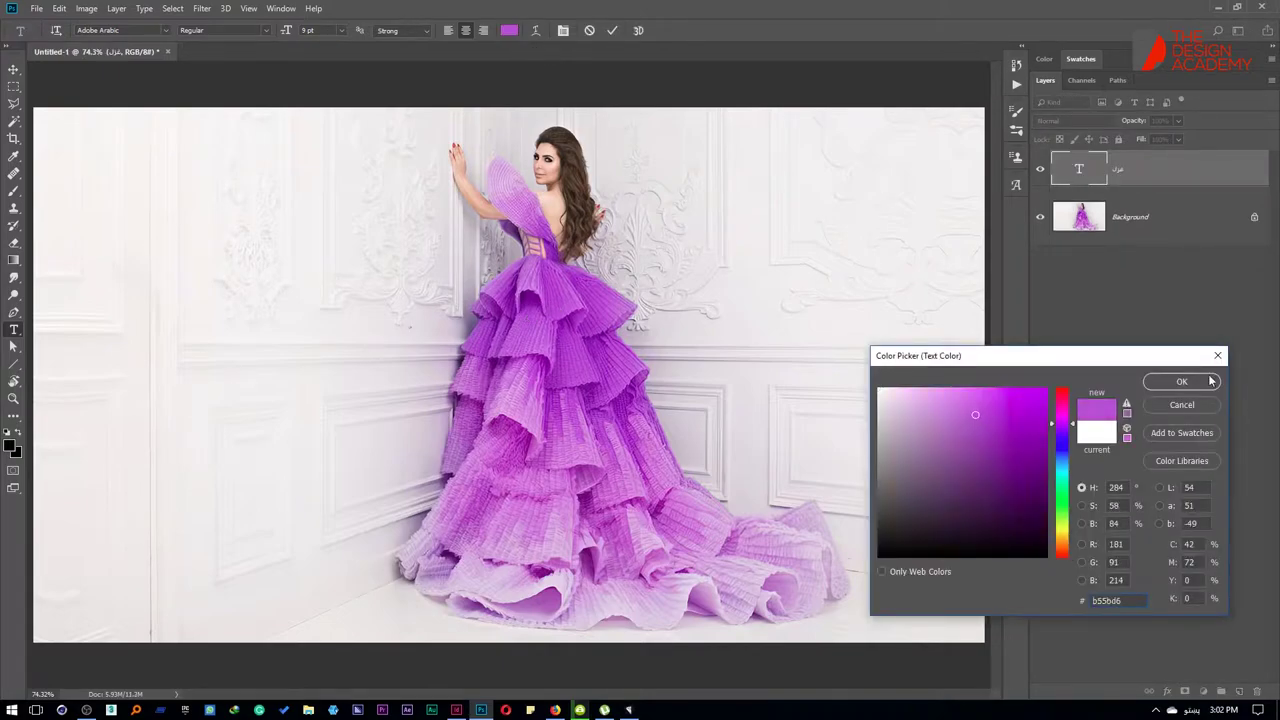
left_click(1181, 381)
key("ctrl+Return")
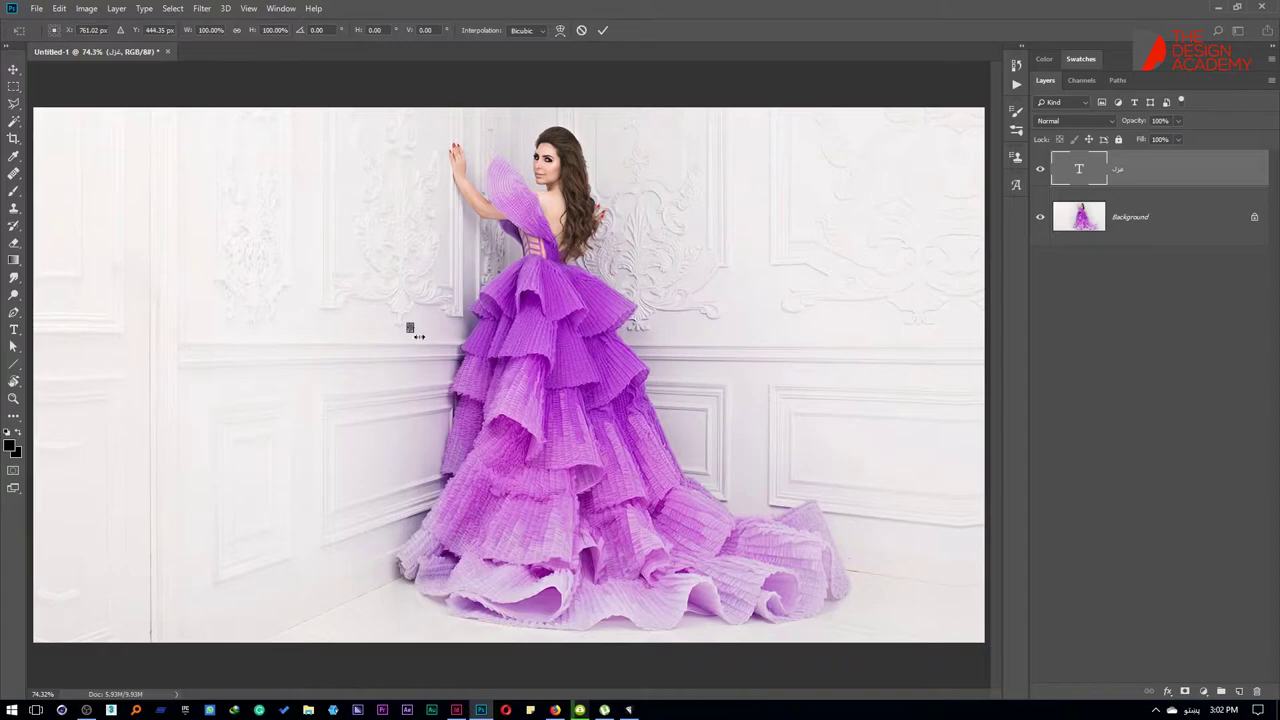
left_click_drag(414, 330, 602, 492)
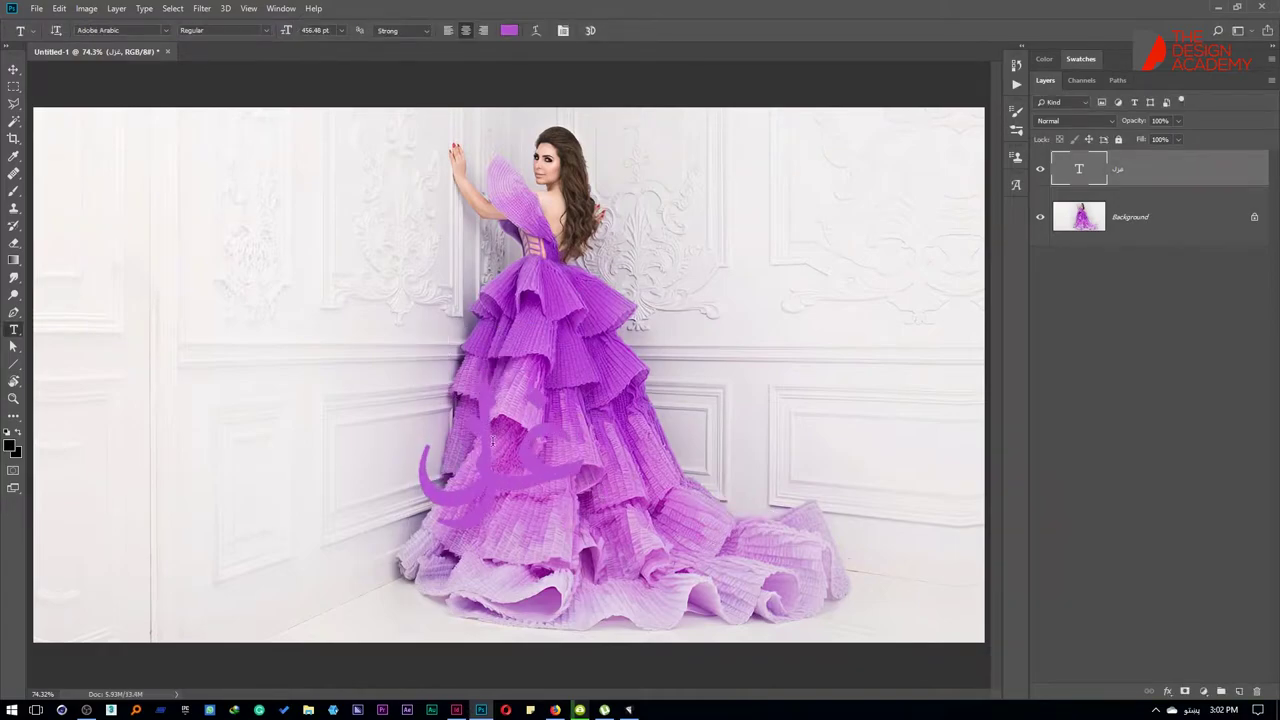
key("v")
left_click_drag(492, 440, 290, 345)
Step: Change the غزل word's font to Moalla
key("t")
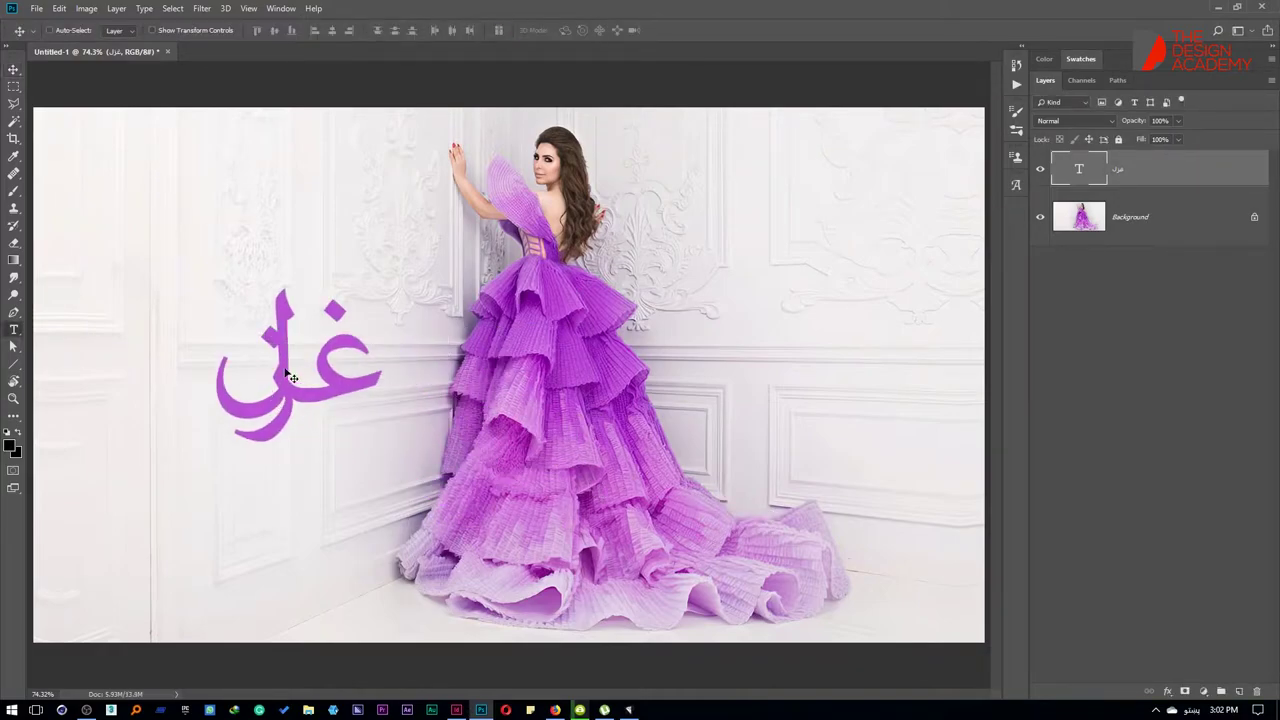
left_click(253, 313)
key("ctrl+a")
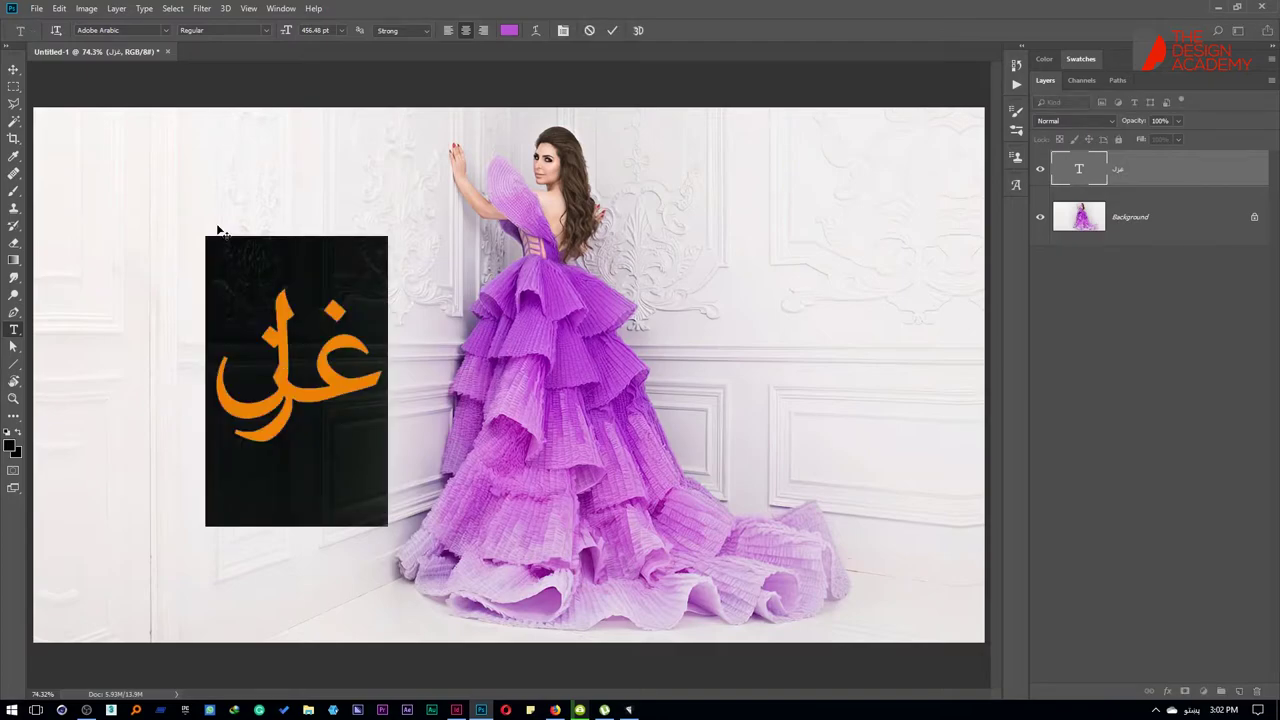
left_click(218, 228)
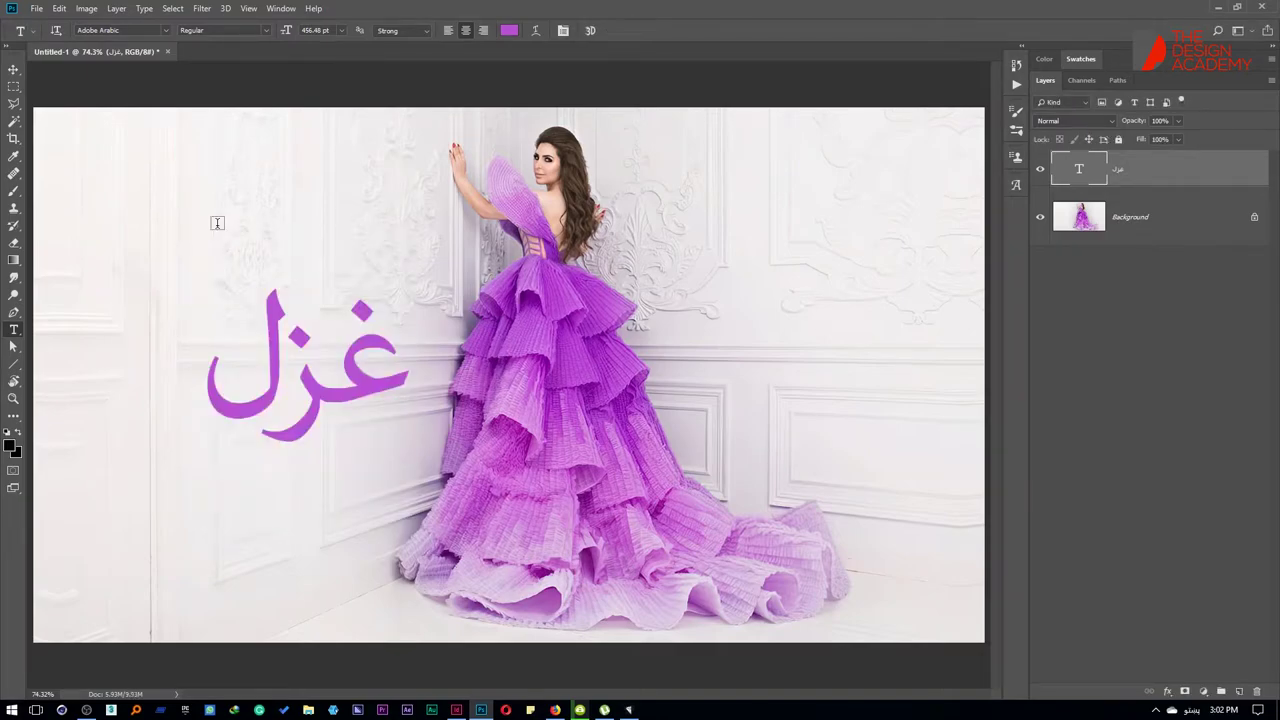
double_click(331, 380)
left_click(120, 29)
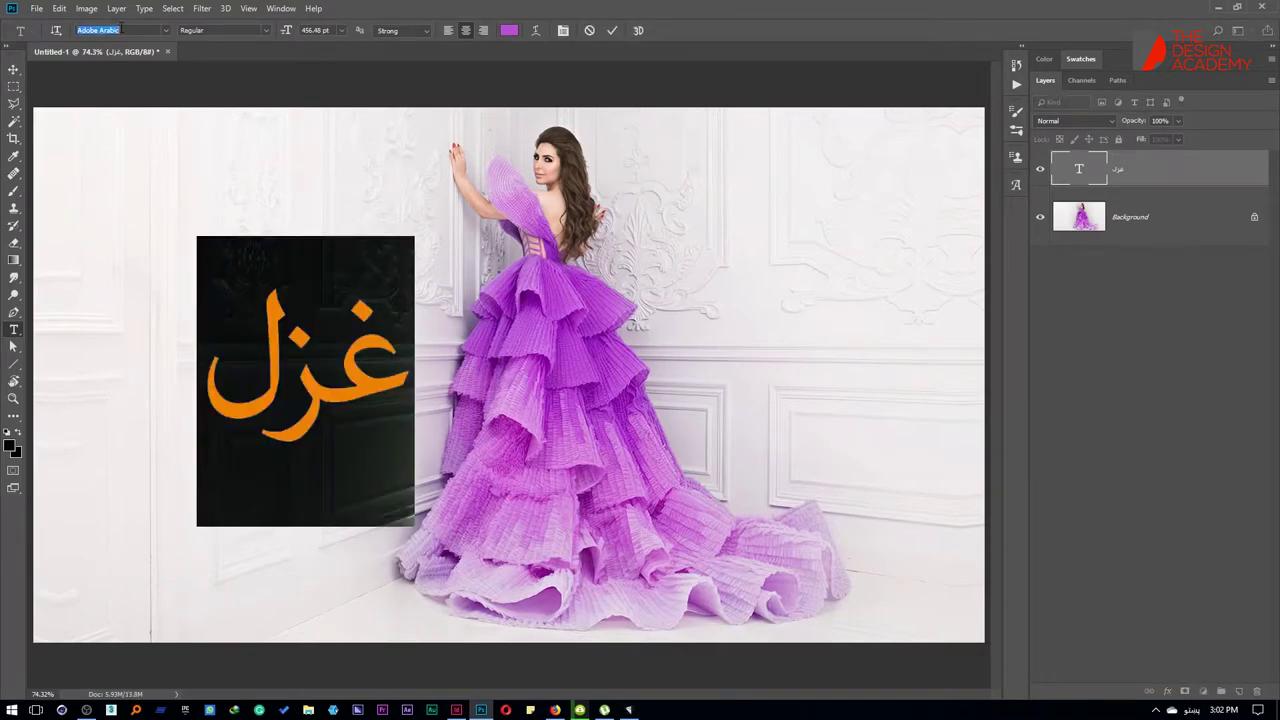
type("moal")
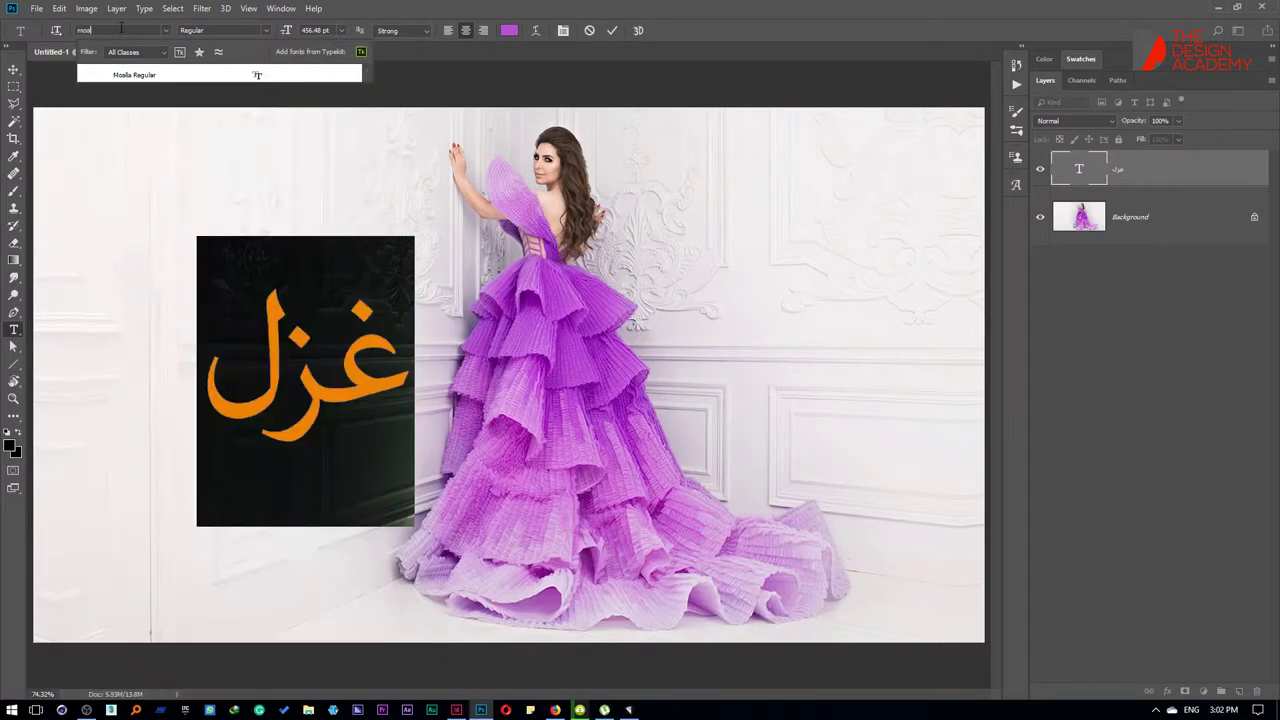
key("Return")
key("ctrl+Return")
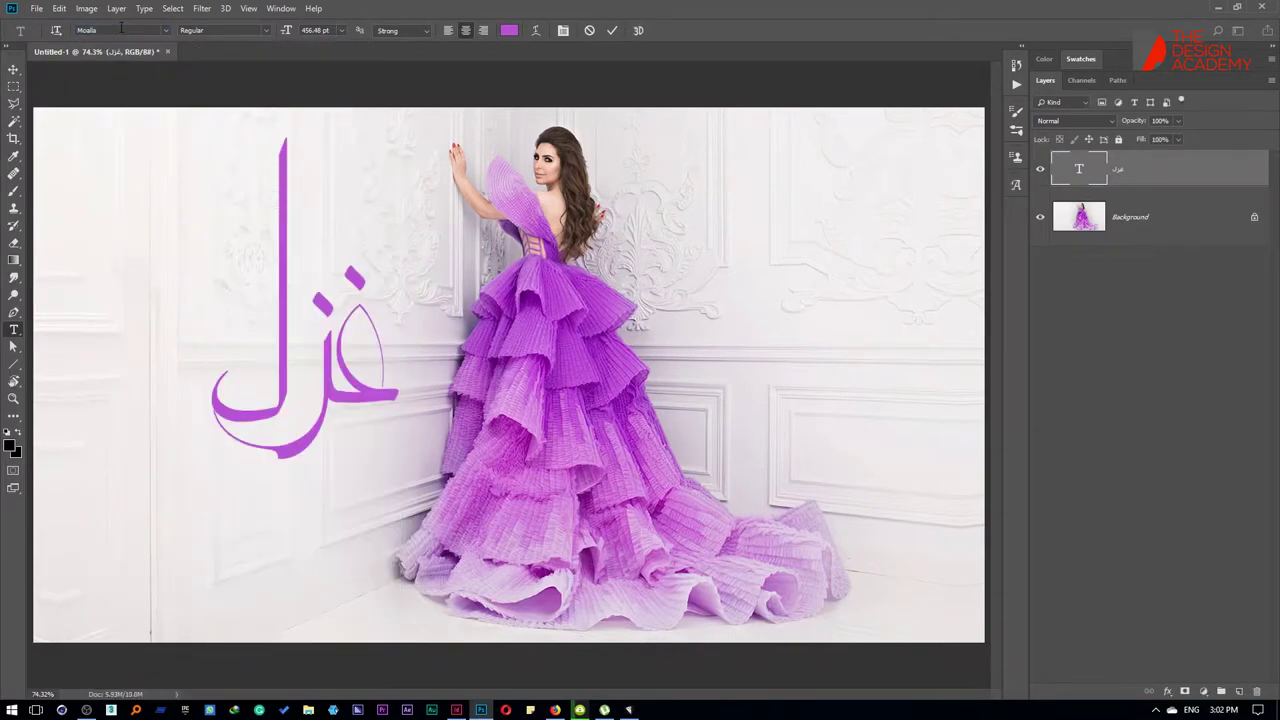
Step: Duplicate the word to the right and retype the copy as سعادات
key("v")
left_click_drag(312, 376, 292, 416)
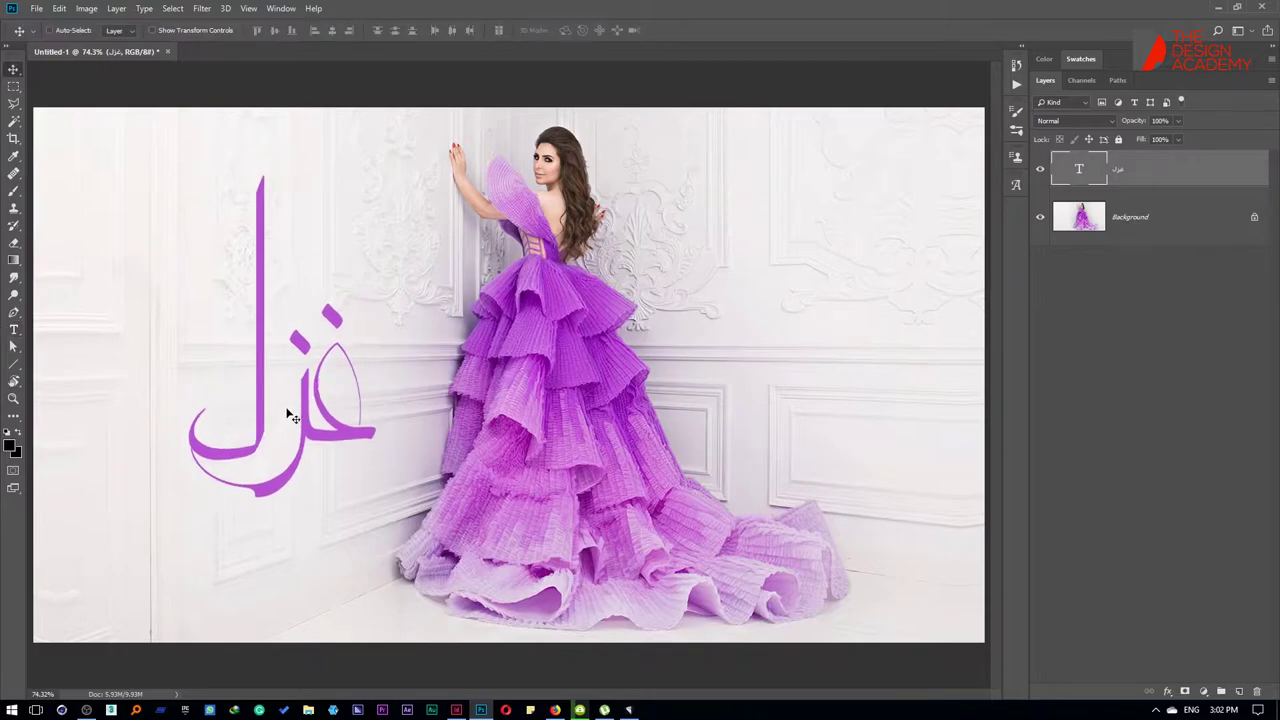
key("ctrl+j")
left_click_drag(365, 350, 861, 322)
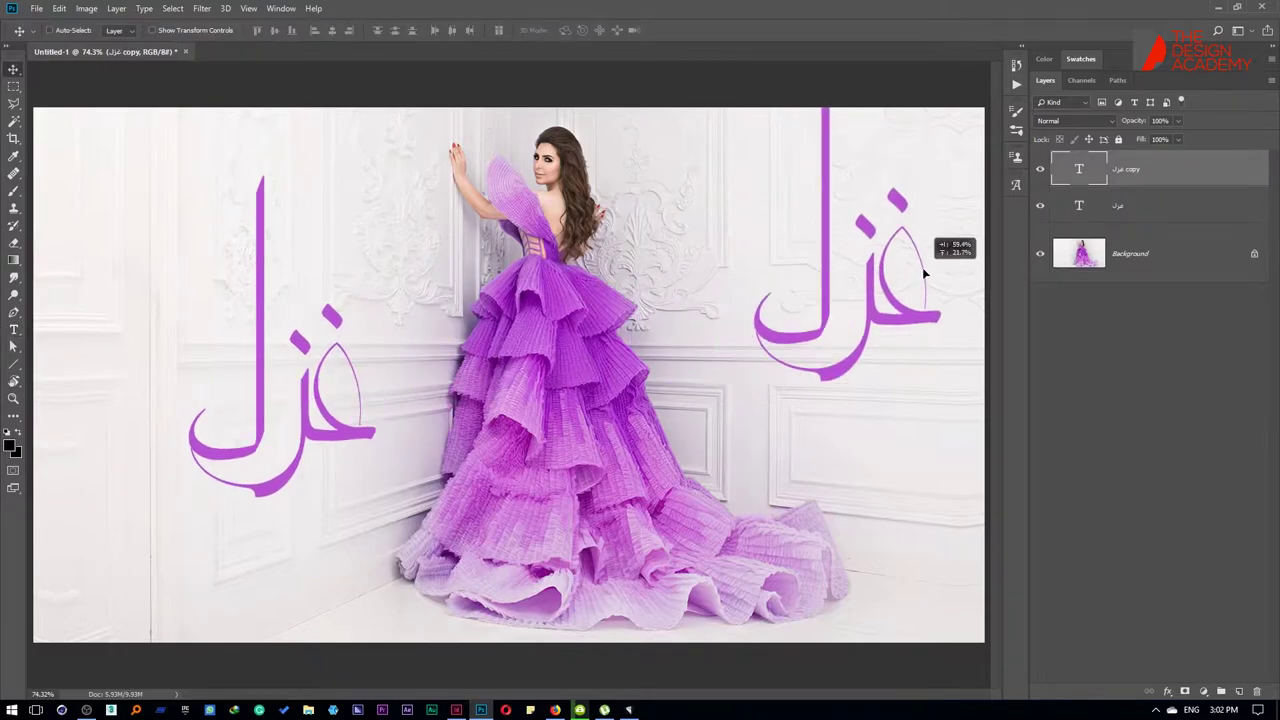
double_click(861, 322)
type("s")
key("BackSpace")
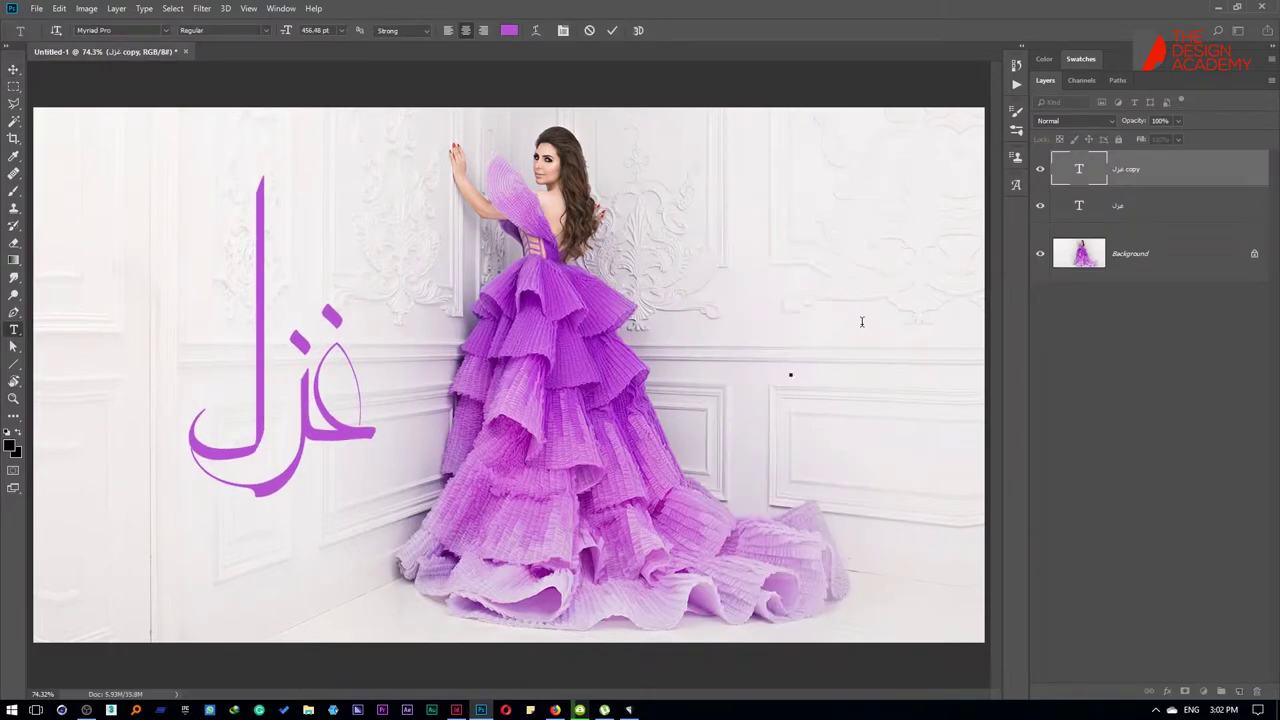
key("Escape")
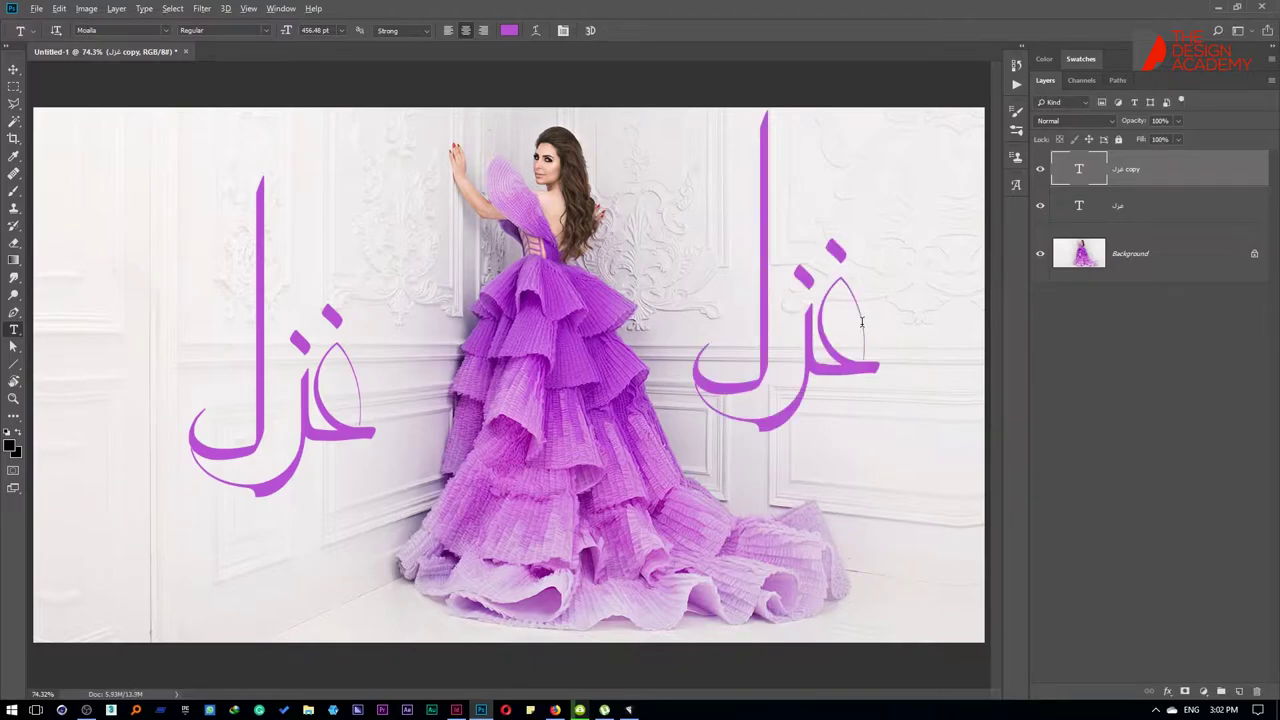
double_click(852, 325)
type("س")
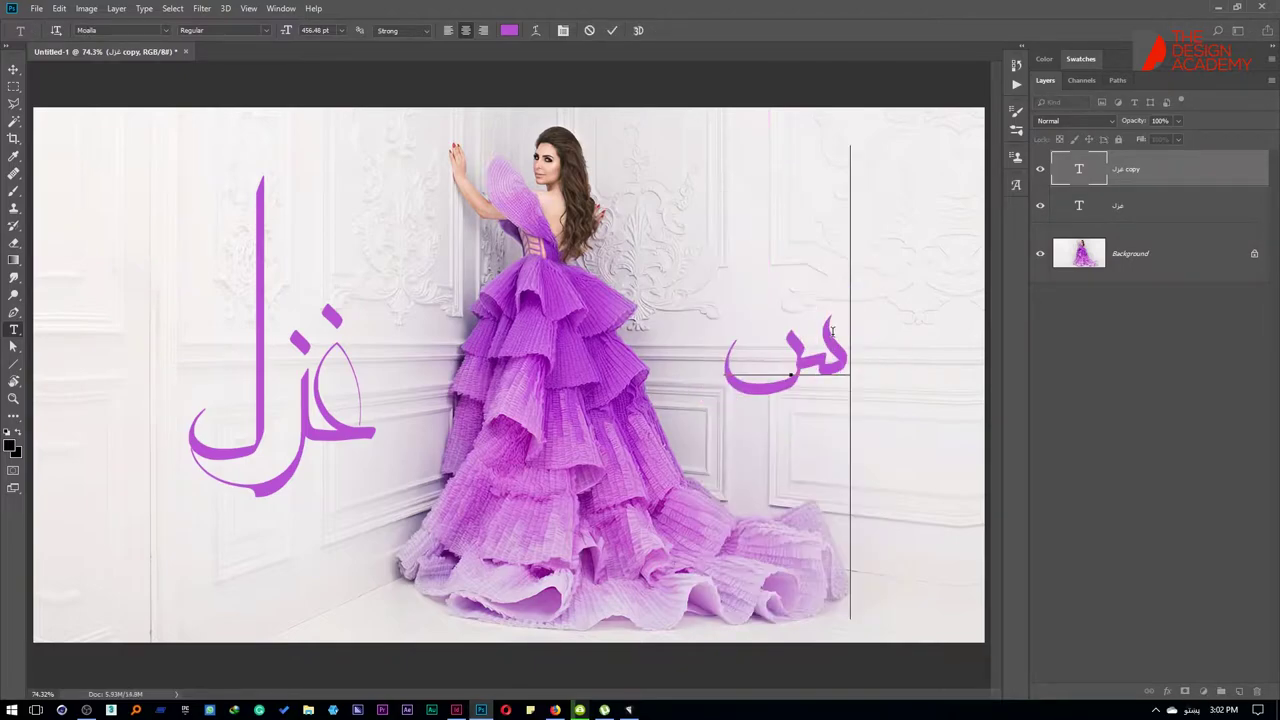
type("ما")
key("BackSpace")
key("BackSpace")
type("ع")
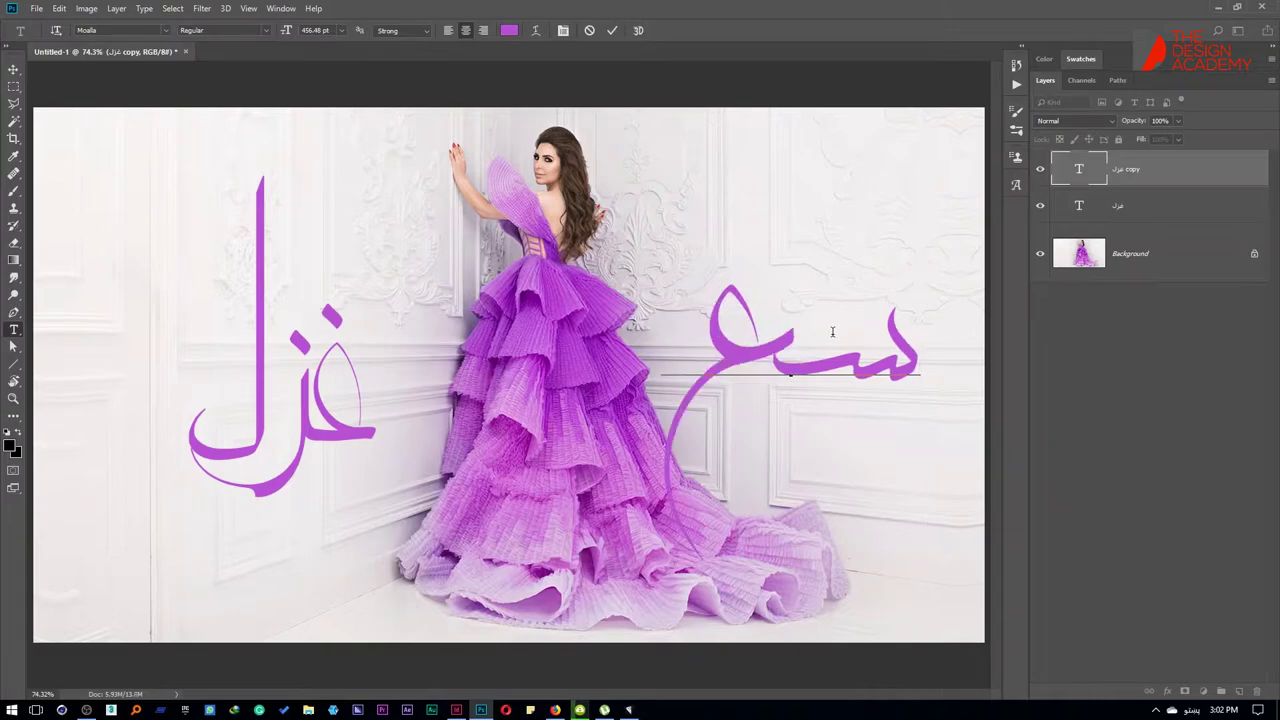
type("ادار")
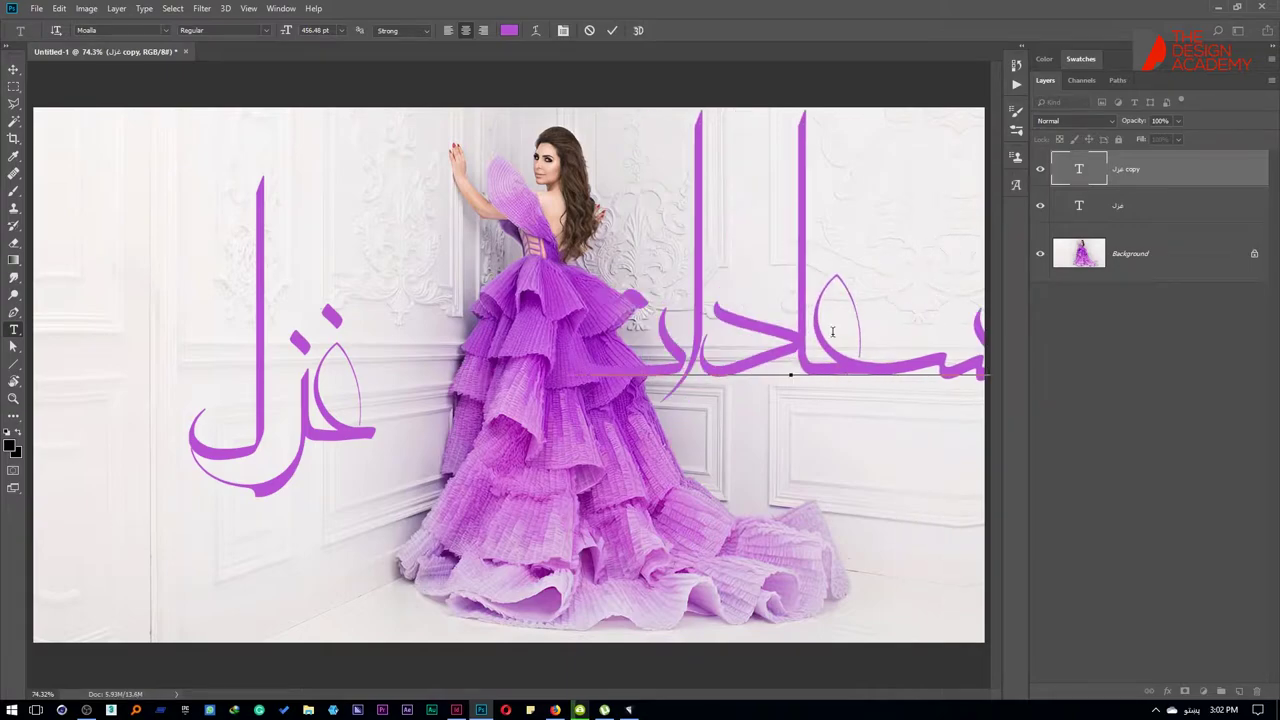
key("ctrl+Return")
Step: Move سعادات onto the left wall and غزل onto the wall right of the woman
key("v")
mouse_move(800, 343)
left_mouse_down()
mouse_move(268, 348)
mouse_move(285, 359)
left_mouse_up()
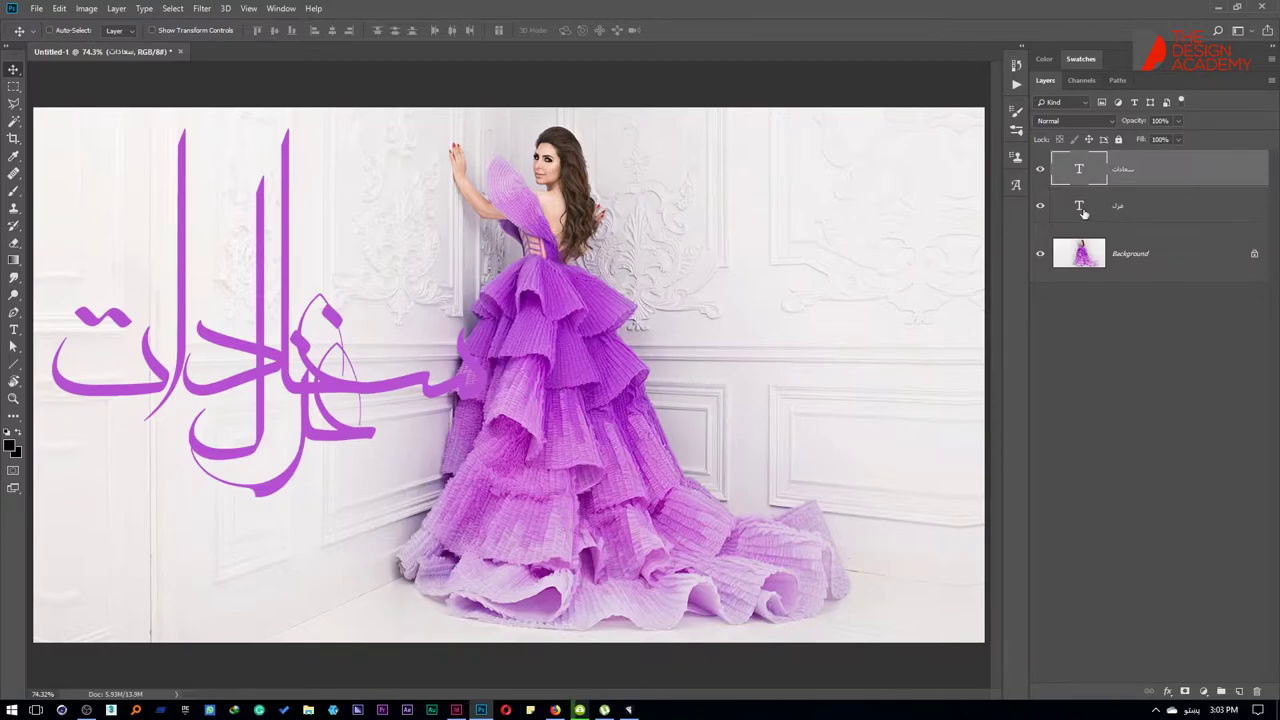
left_click(1141, 205)
left_click_drag(355, 410, 841, 377)
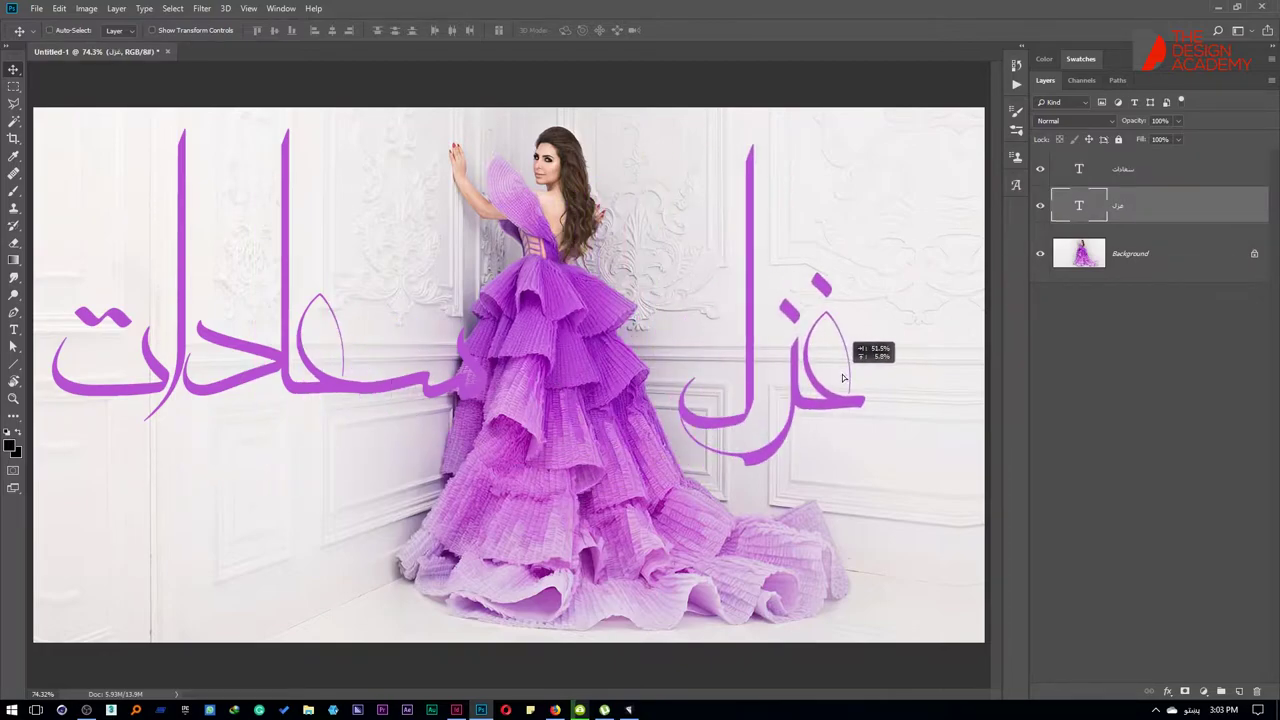
Step: Widen the letter tracking of both غزل and سعادات with Alt+Right Arrow
double_click(795, 375)
key("alt+Right")
key("alt+Right")
key("alt+Right")
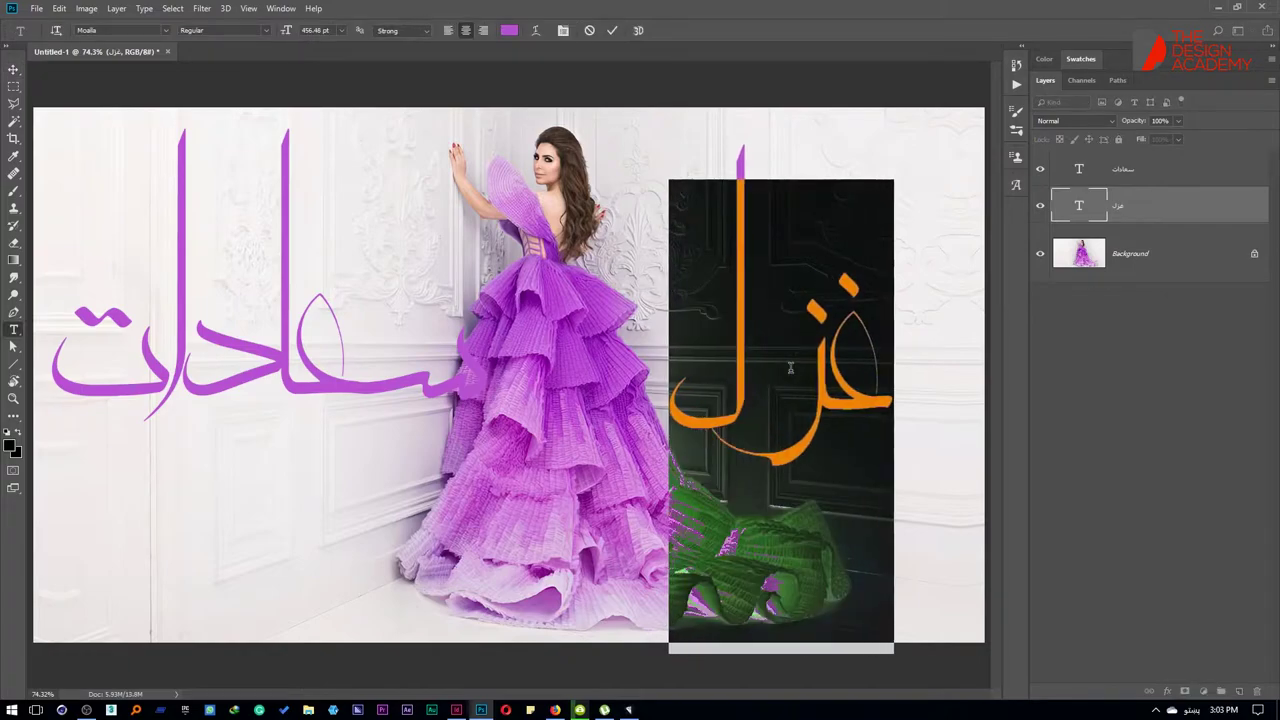
key("alt+Right")
key("alt+Right")
key("alt+Right")
key("alt+Right")
key("alt+Right")
key("alt+Right")
key("ctrl+Return")
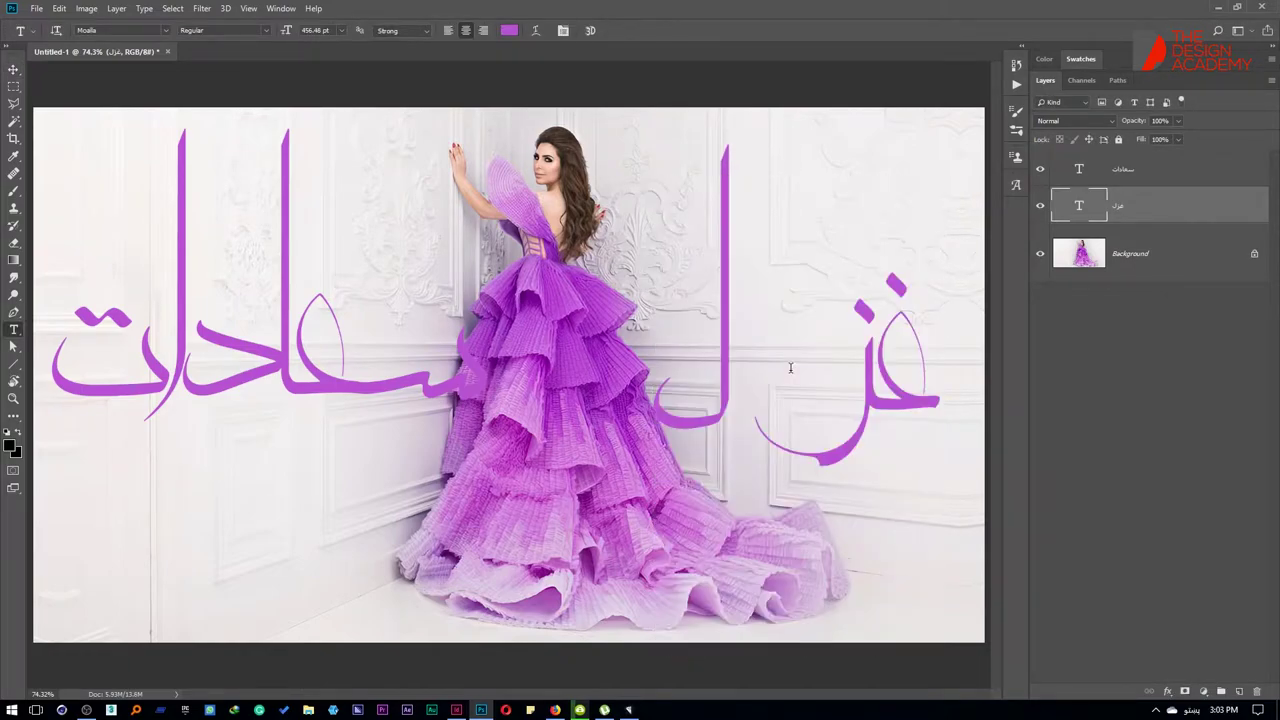
double_click(1080, 172)
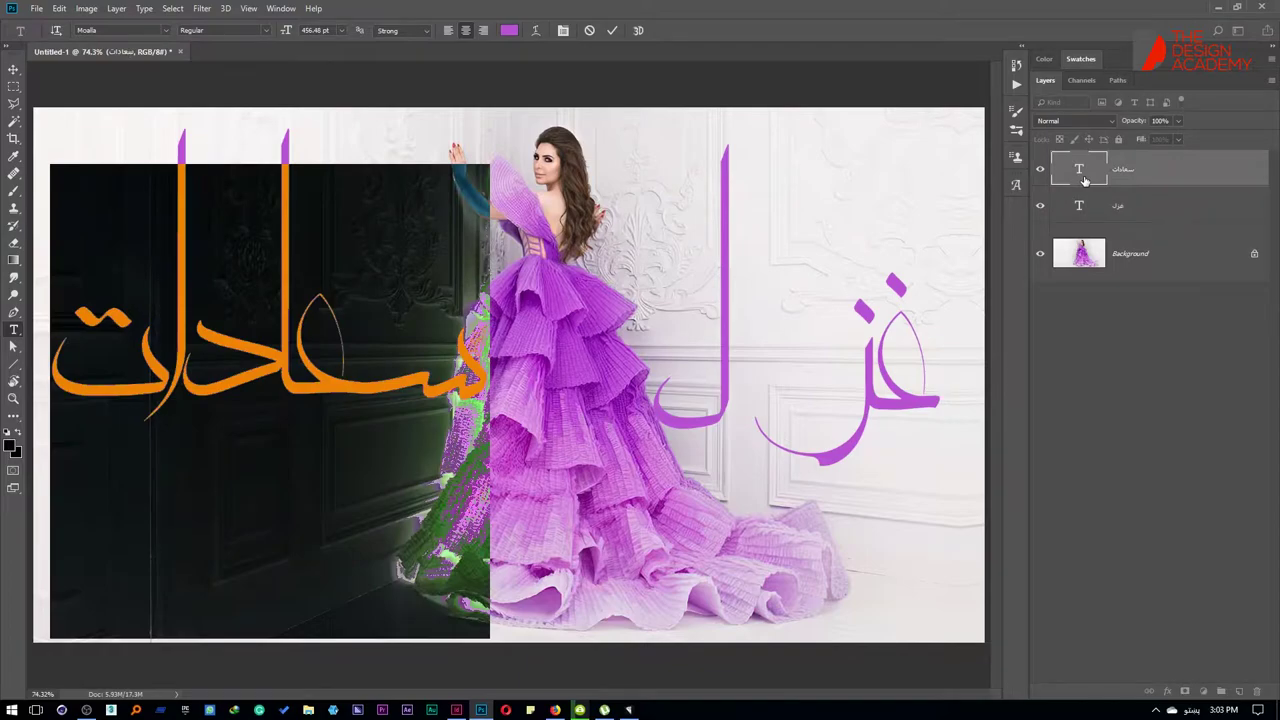
key("alt+Right")
key("alt+Right")
key("alt+Right")
key("ctrl+Return")
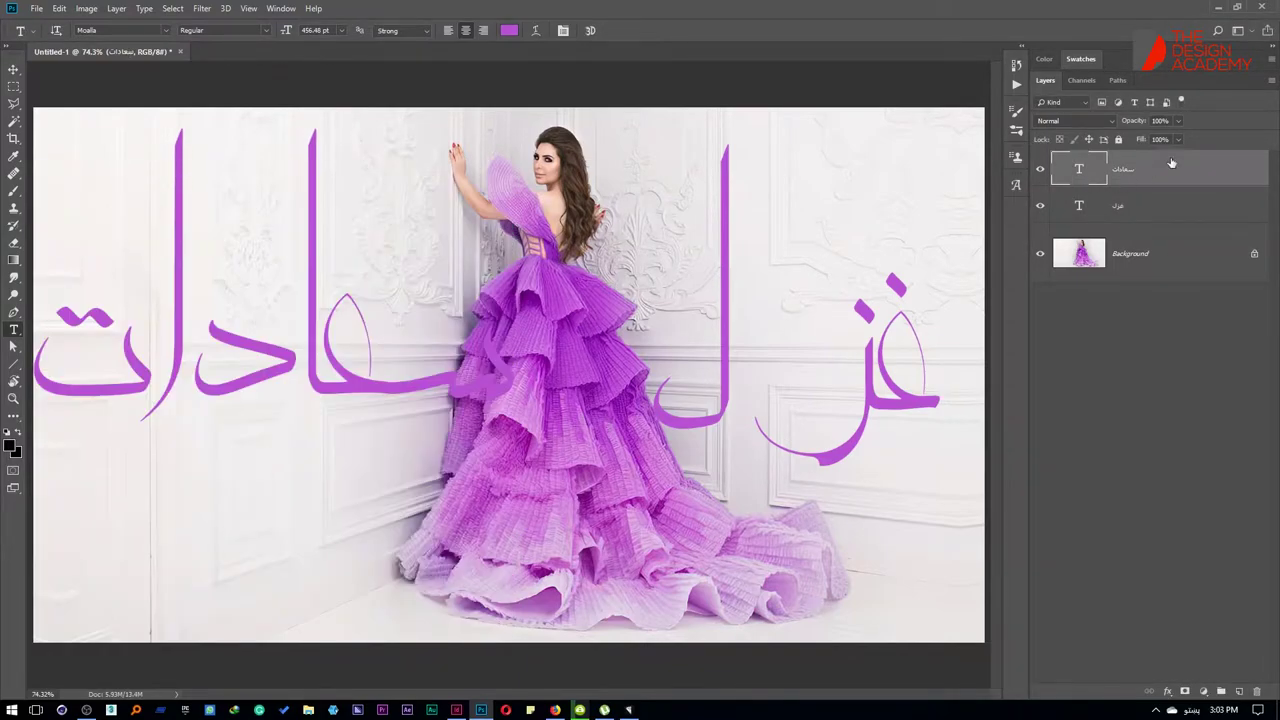
Step: Create work paths from both words and merge the سعادات shape's components
right_click(1163, 171)
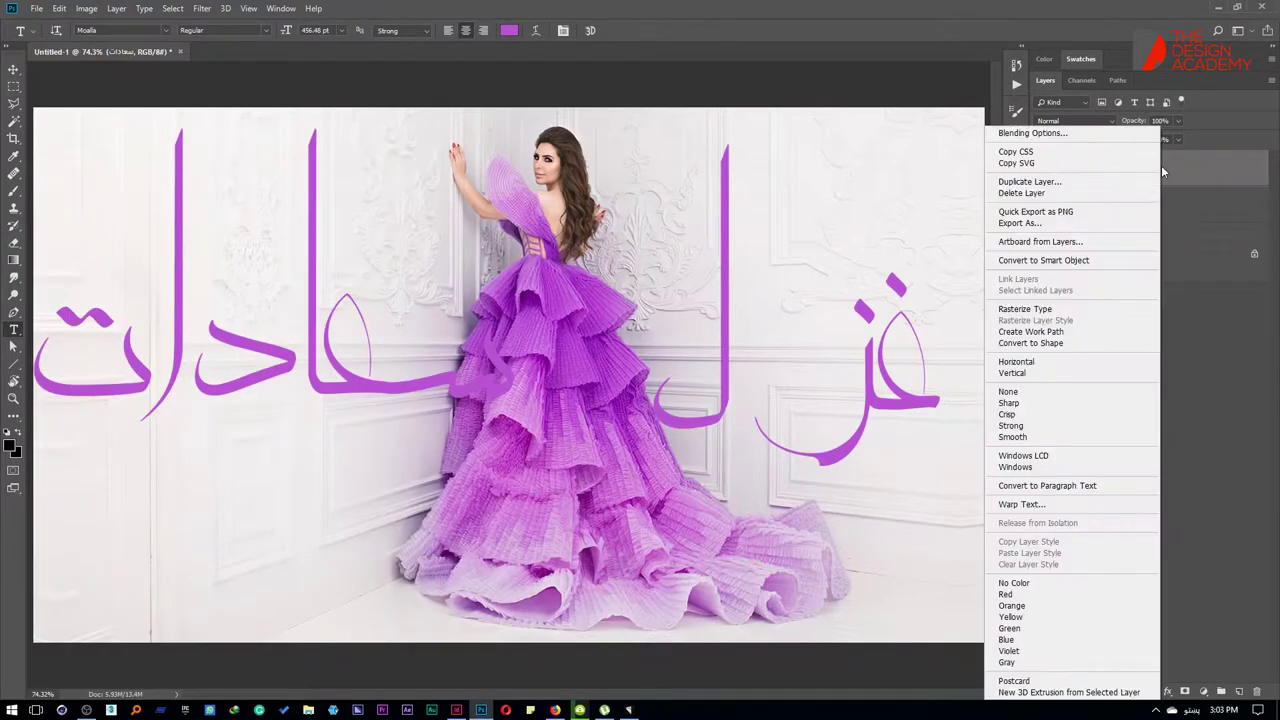
left_click(1055, 331)
right_click(1115, 228)
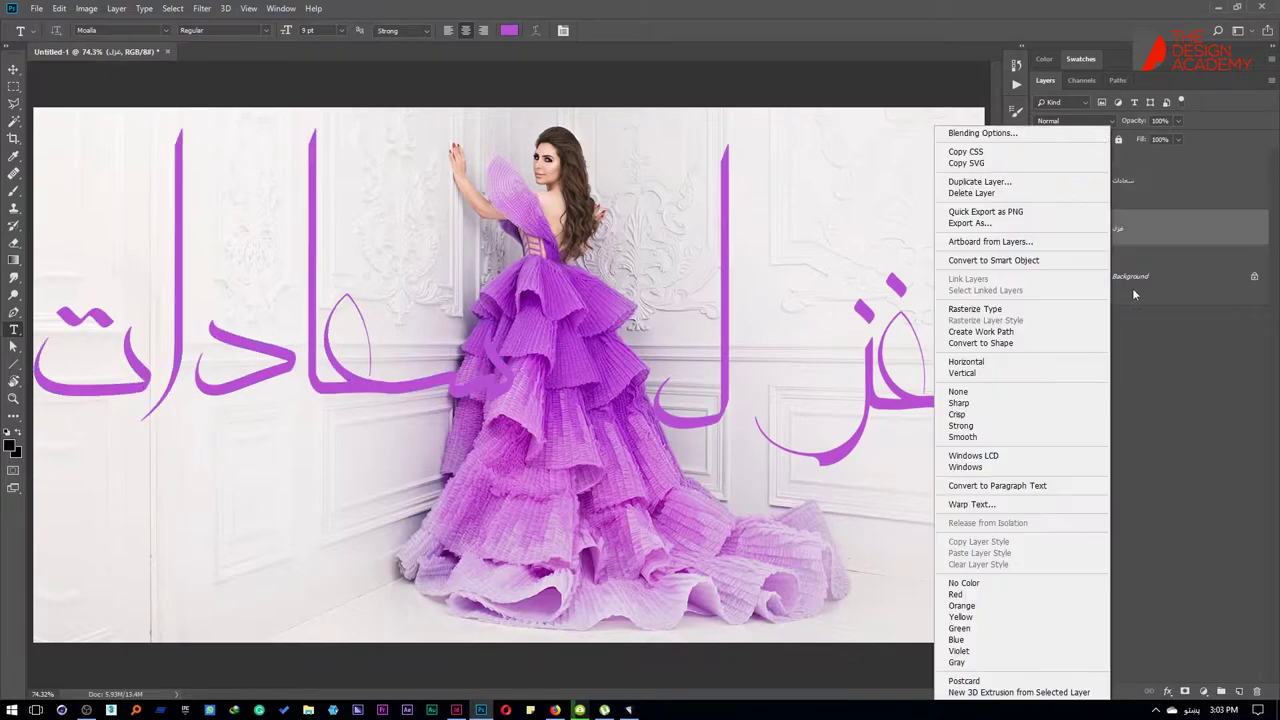
left_click(1020, 333)
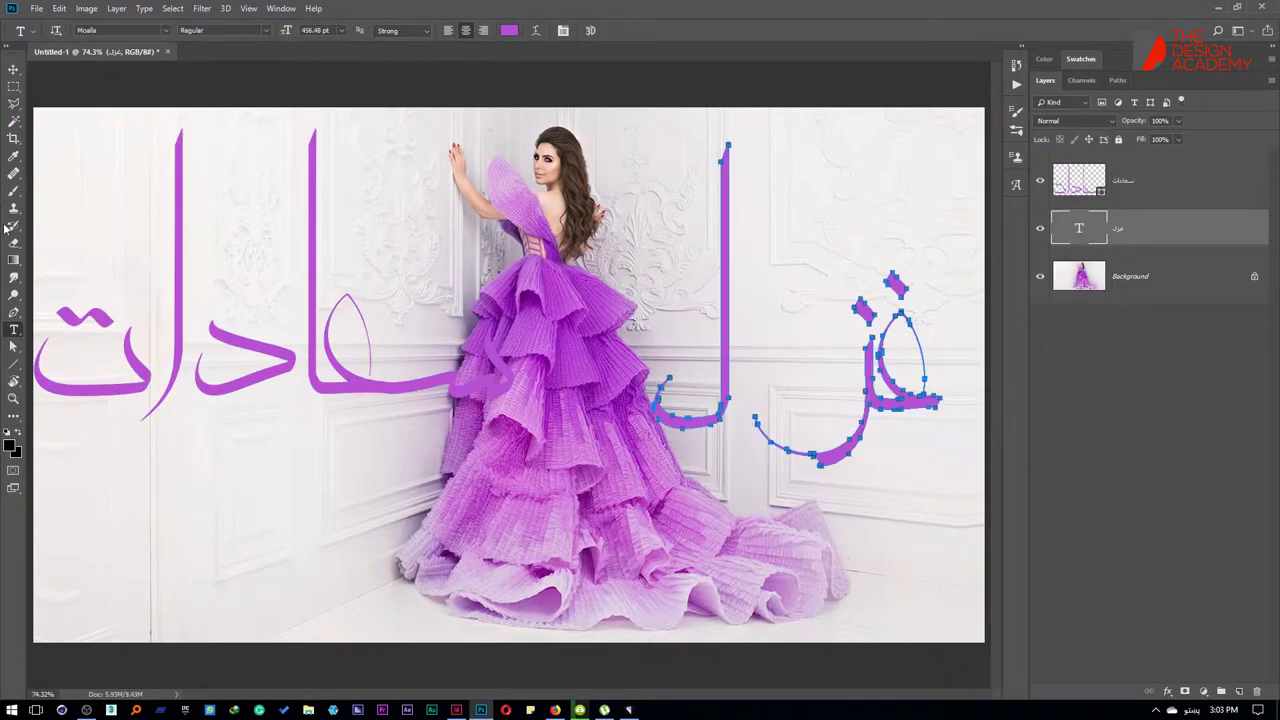
left_click(13, 310)
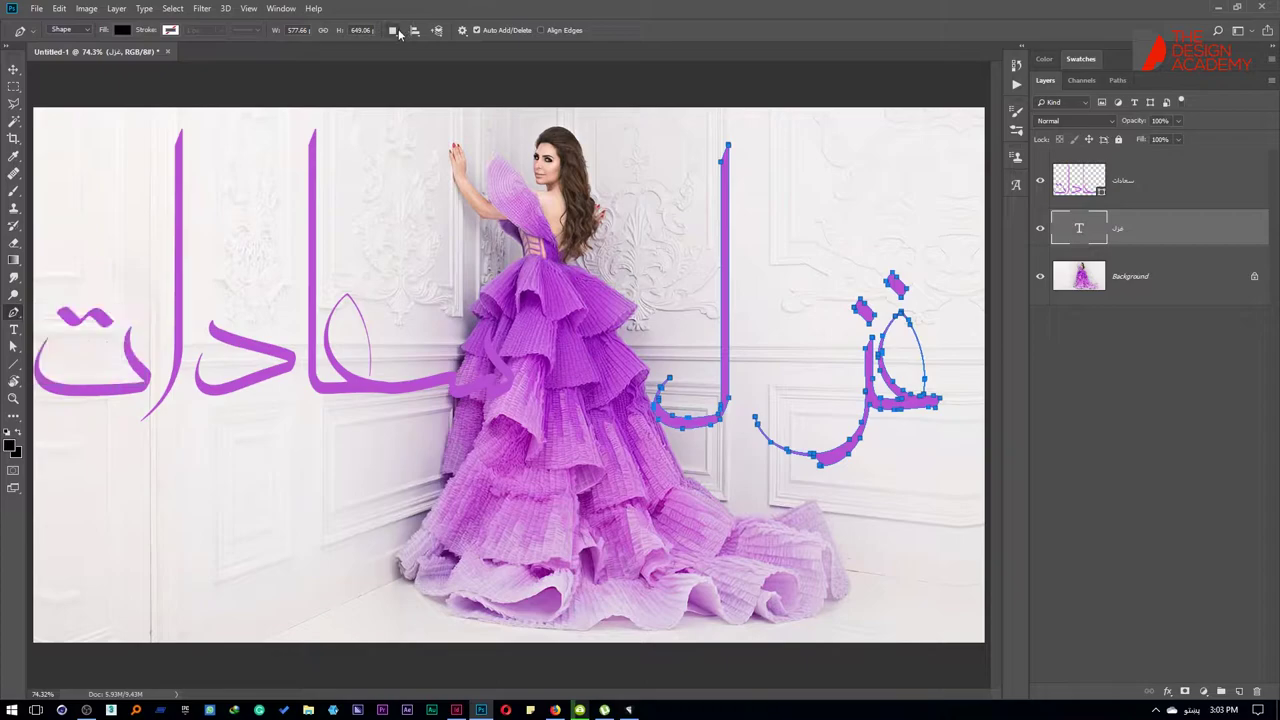
left_click(395, 31)
left_click(420, 122)
left_click(1117, 183)
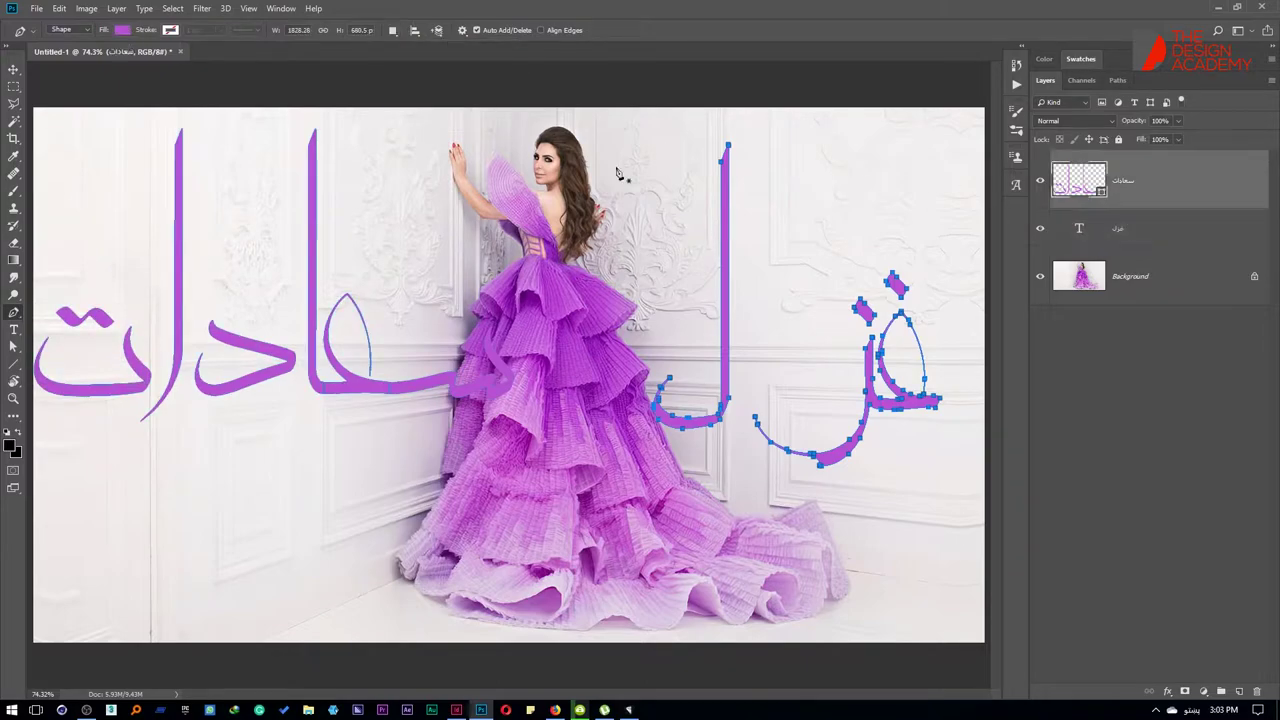
left_click(394, 32)
left_click(1115, 243)
Step: Convert the غزل text into a shape and merge its components
right_click(1121, 228)
left_click(1085, 345)
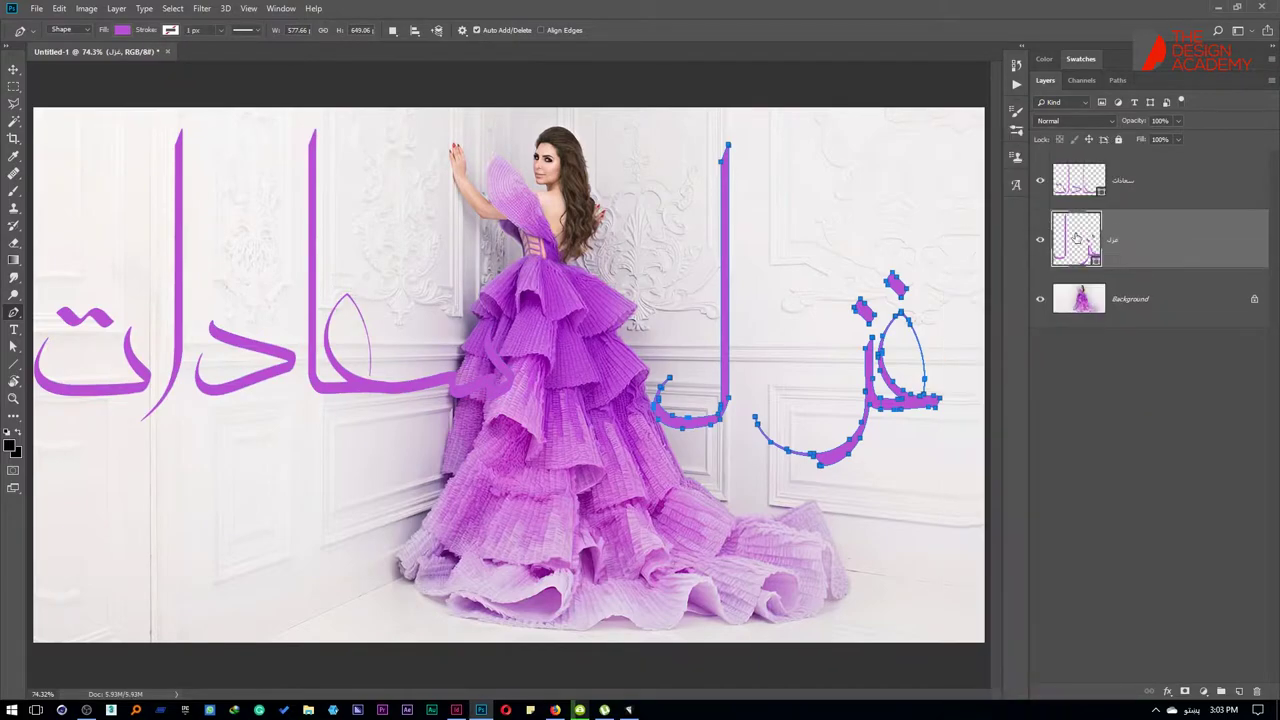
left_click(392, 30)
left_click(408, 119)
Step: Reposition the غزل shape and copy its غز part onto its own layer
key("v")
left_click_drag(876, 308, 782, 346)
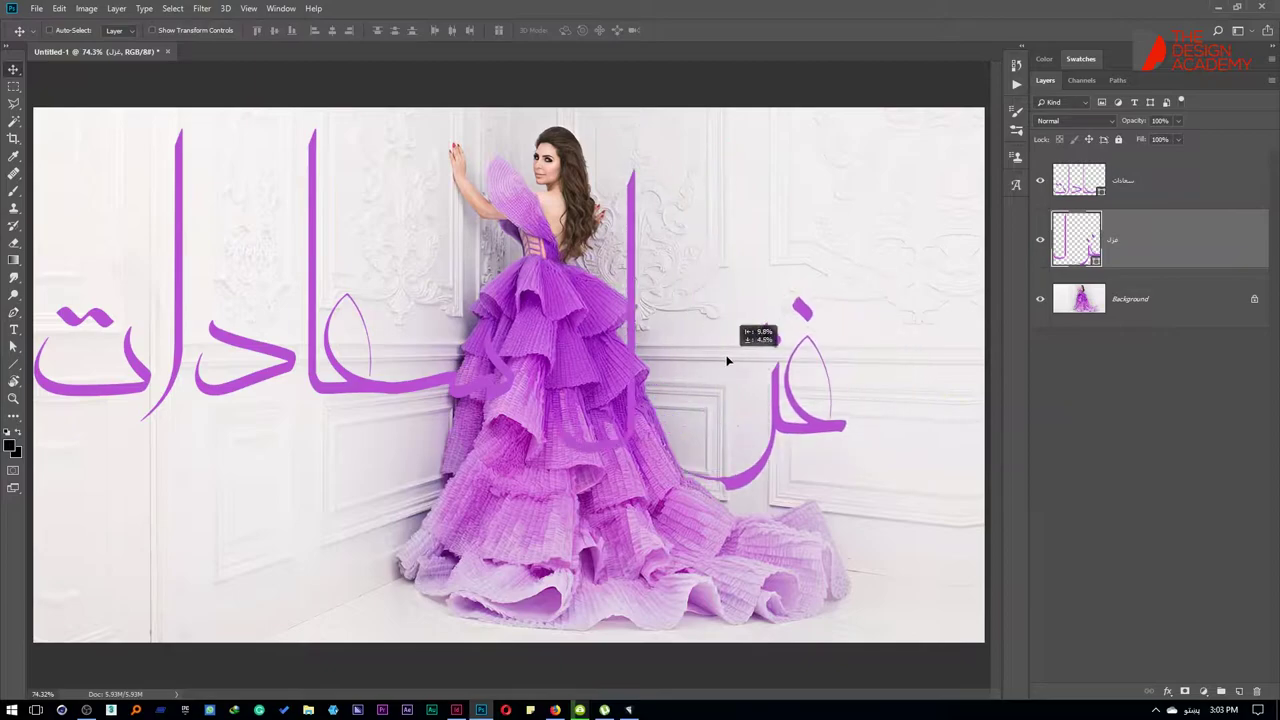
scroll(849, 335, "up", 4)
left_click_drag(780, 250, 610, 322)
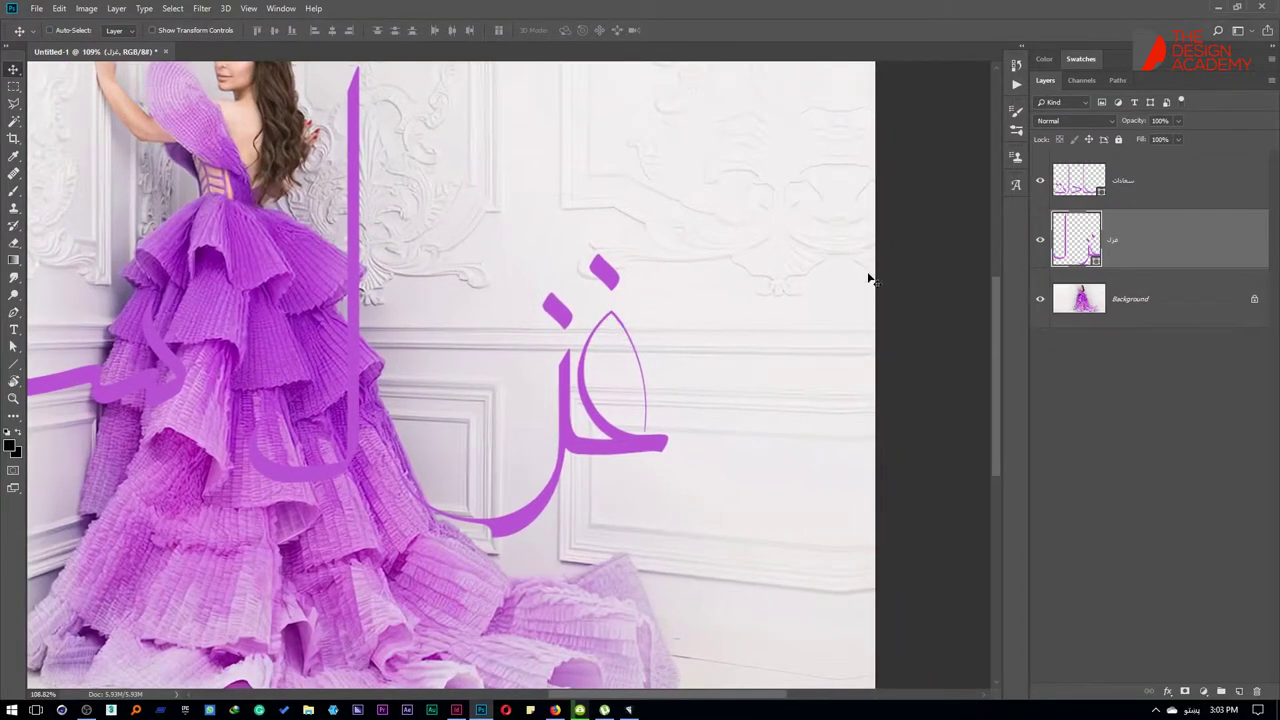
left_click_drag(633, 258, 723, 258)
key("a")
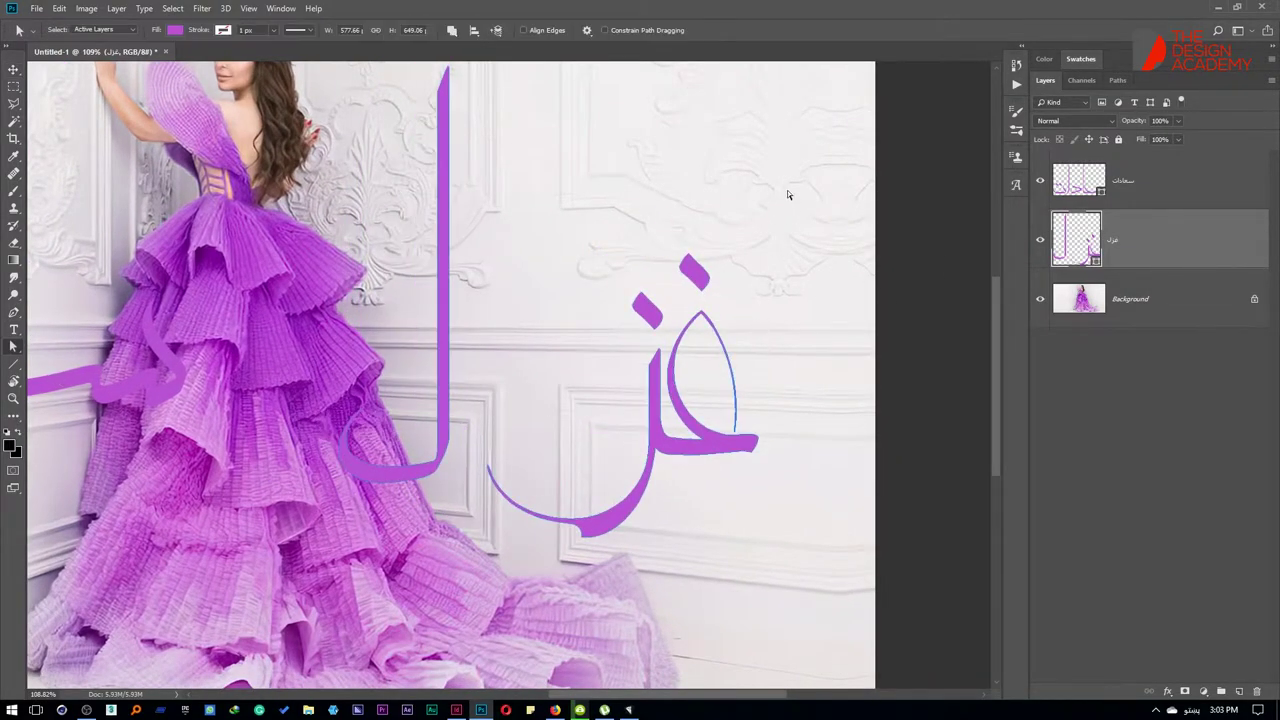
left_click_drag(788, 192, 480, 577)
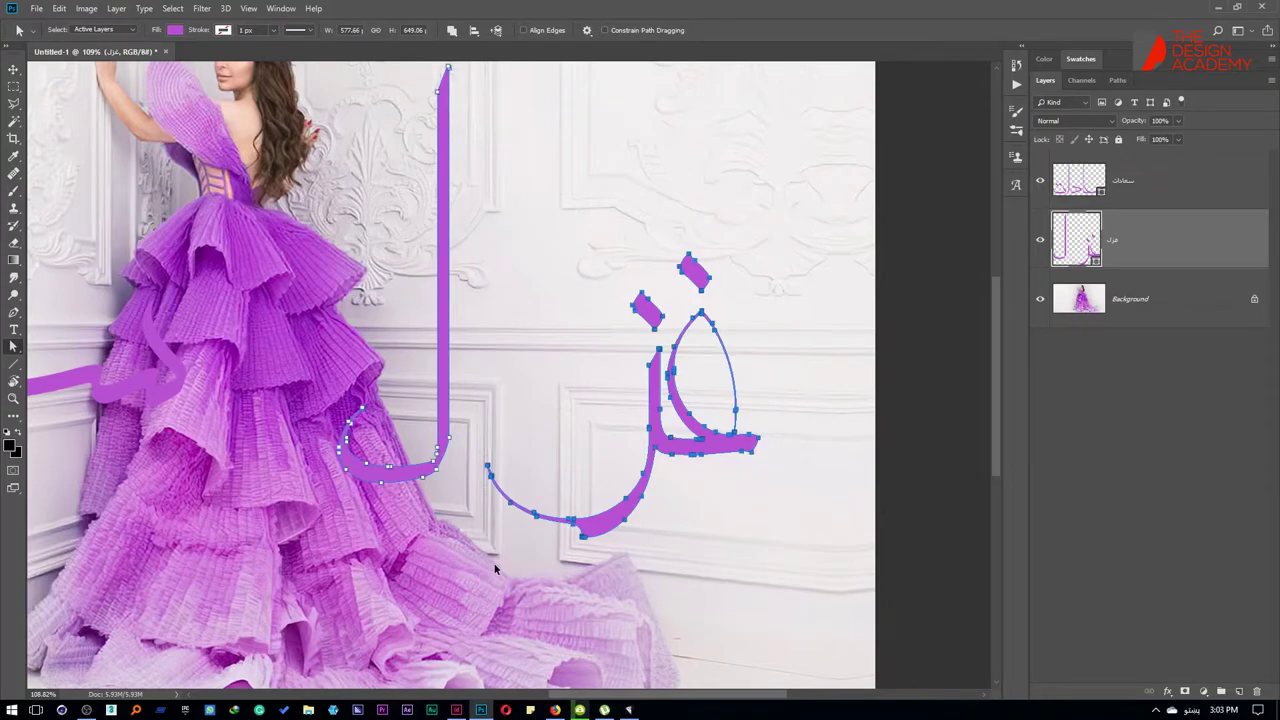
key("ctrl+j")
Step: Copy the ل stroke onto a new layer and delete the original غزل layer
left_click(1135, 296)
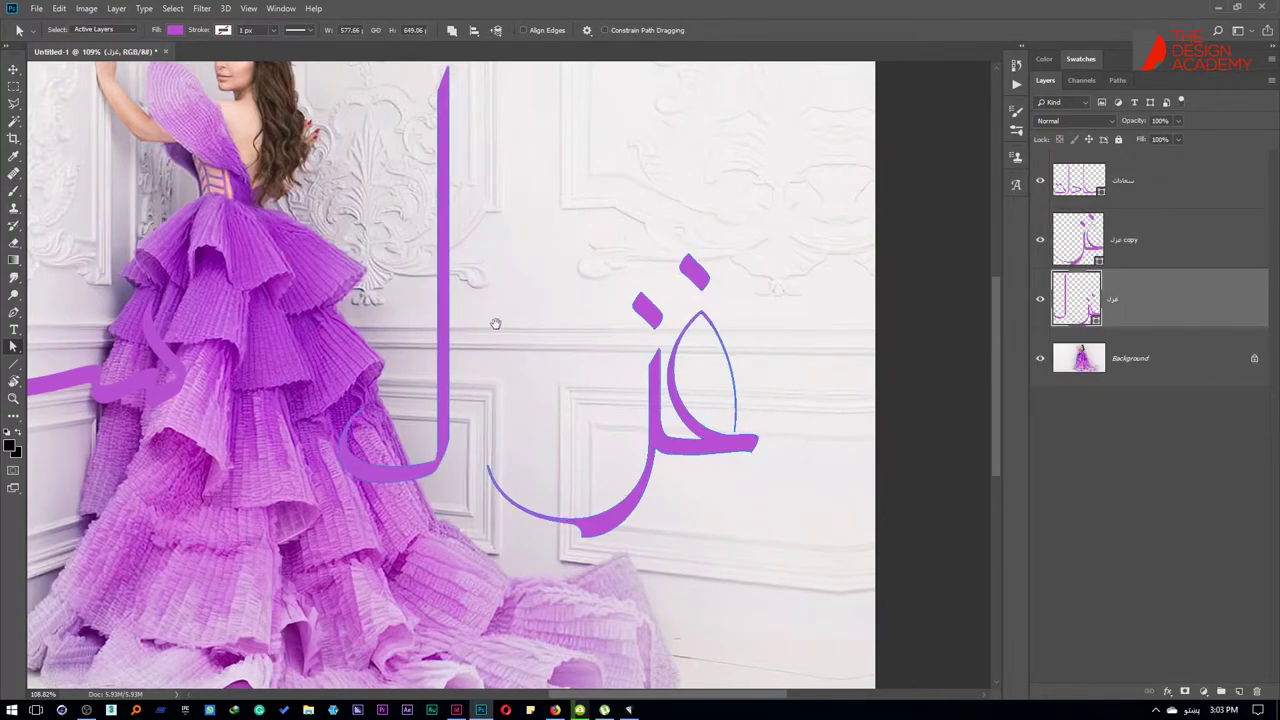
scroll(495, 323, "down", 2)
left_click_drag(336, 94, 480, 530)
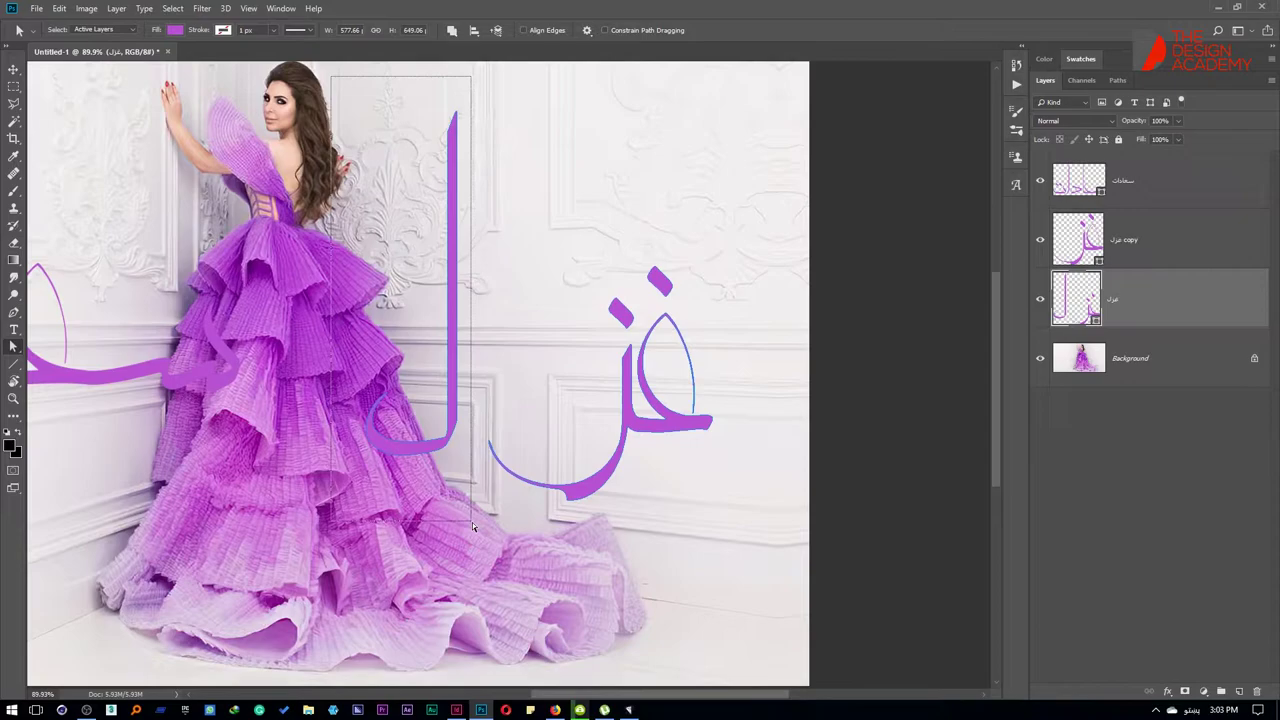
key("ctrl+j")
left_click(1140, 358)
key("Delete")
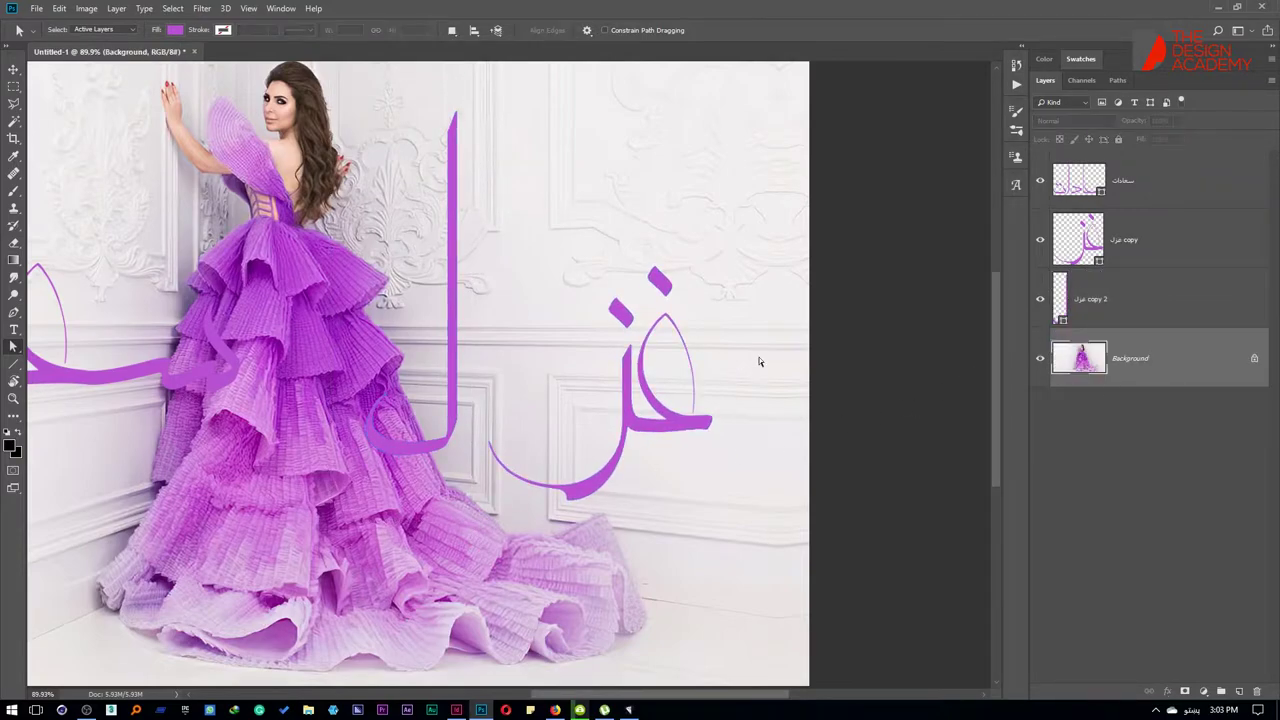
Step: Reassemble the غز piece and ل stroke side by side on the right wall
key("v")
key("ctrl+minus")
key("ctrl+0")
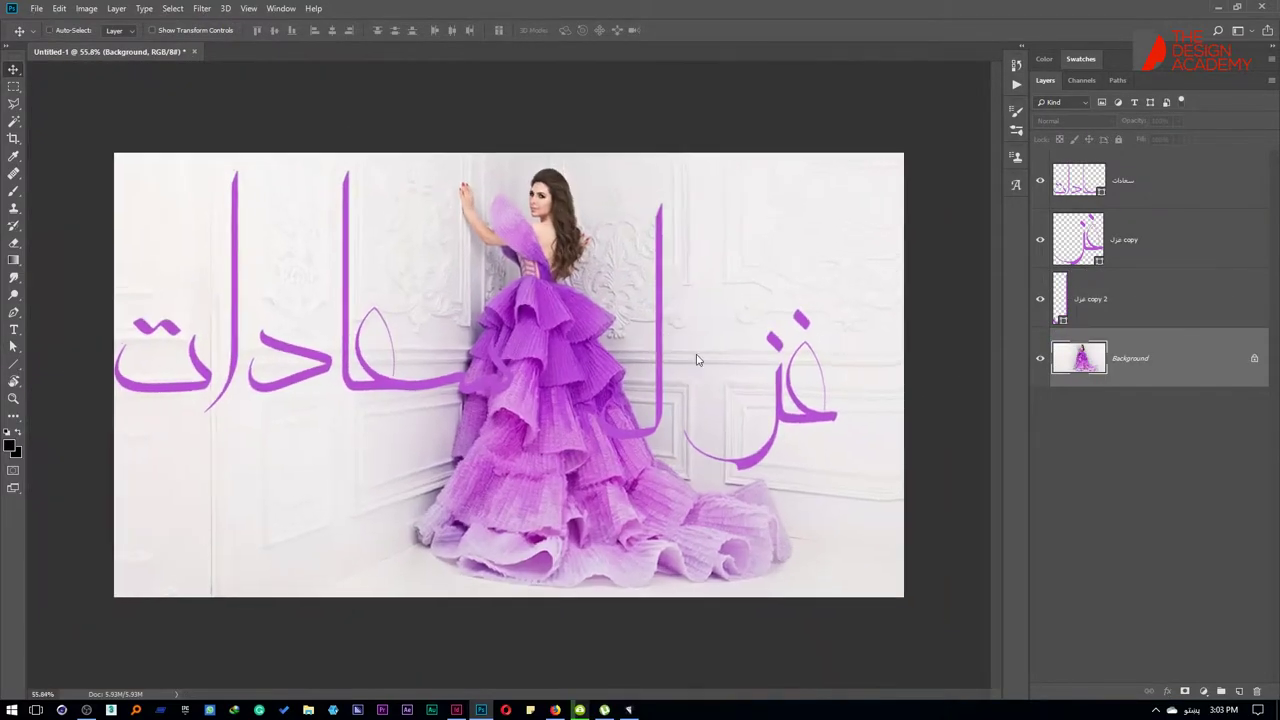
left_click_drag(868, 437, 900, 382)
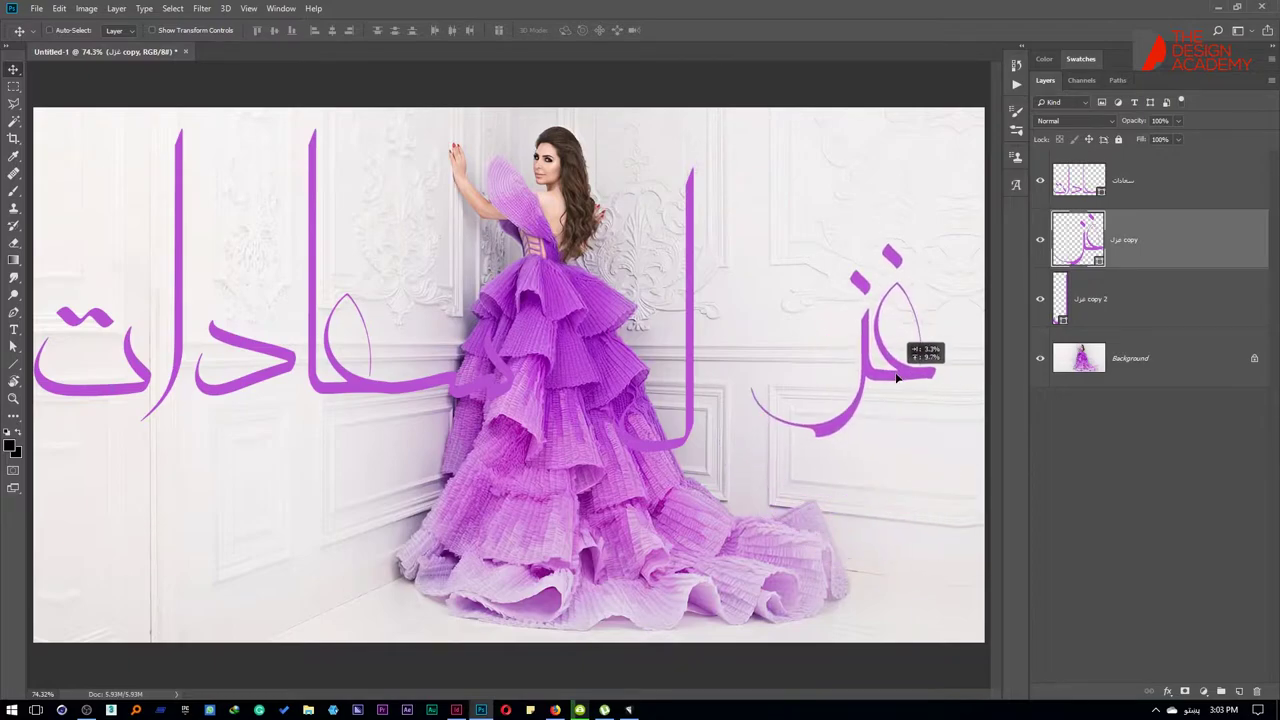
left_click(1090, 315)
left_click_drag(627, 280, 757, 252)
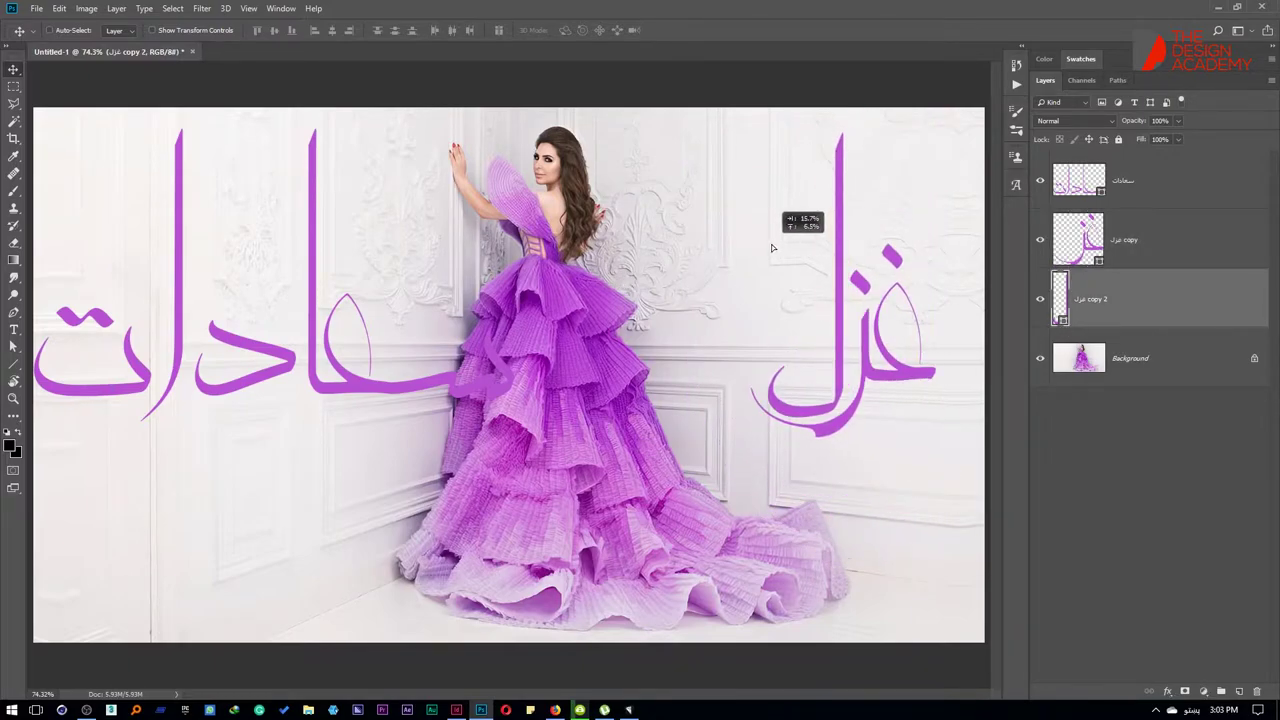
left_click_drag(757, 252, 748, 262)
key("ctrl+t")
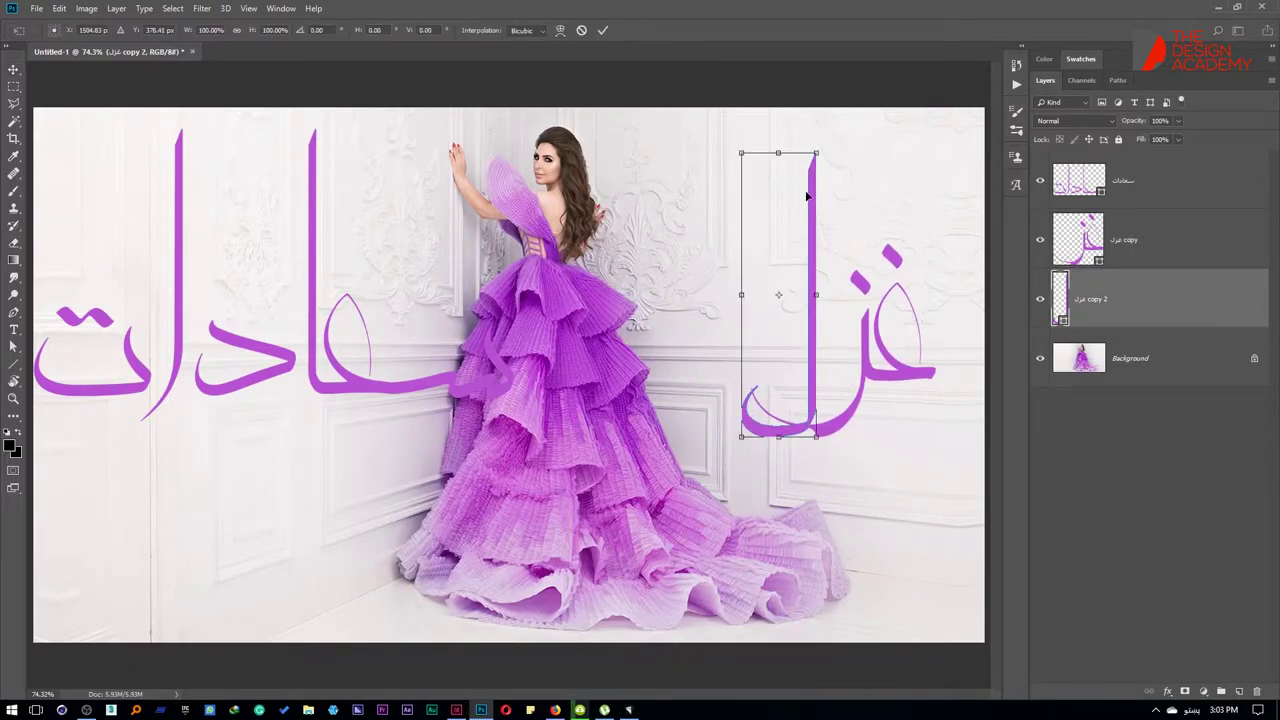
left_click_drag(818, 437, 921, 566)
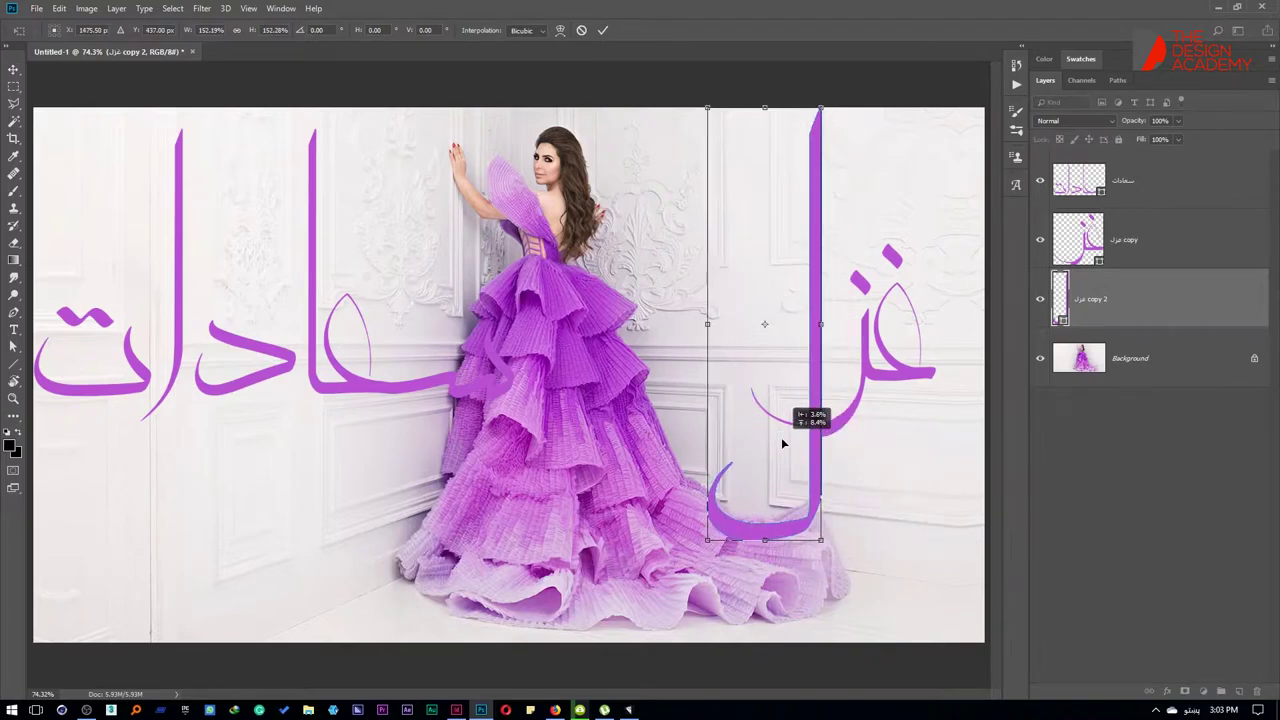
key("Escape")
left_click_drag(790, 362, 818, 338)
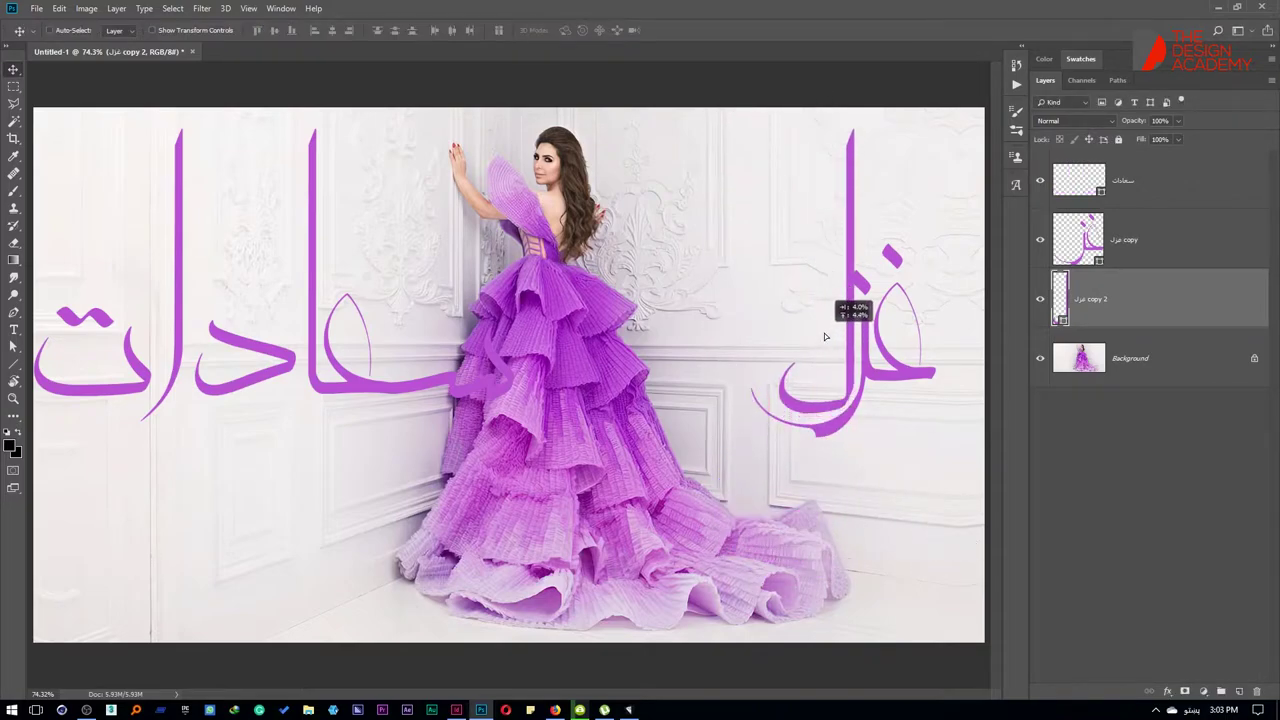
Step: Copy the سعا part of سعادات onto its own layer and place it beneath غزل
left_click(1132, 182)
left_click_drag(259, 345, 272, 418)
left_click_drag(155, 390, 145, 379)
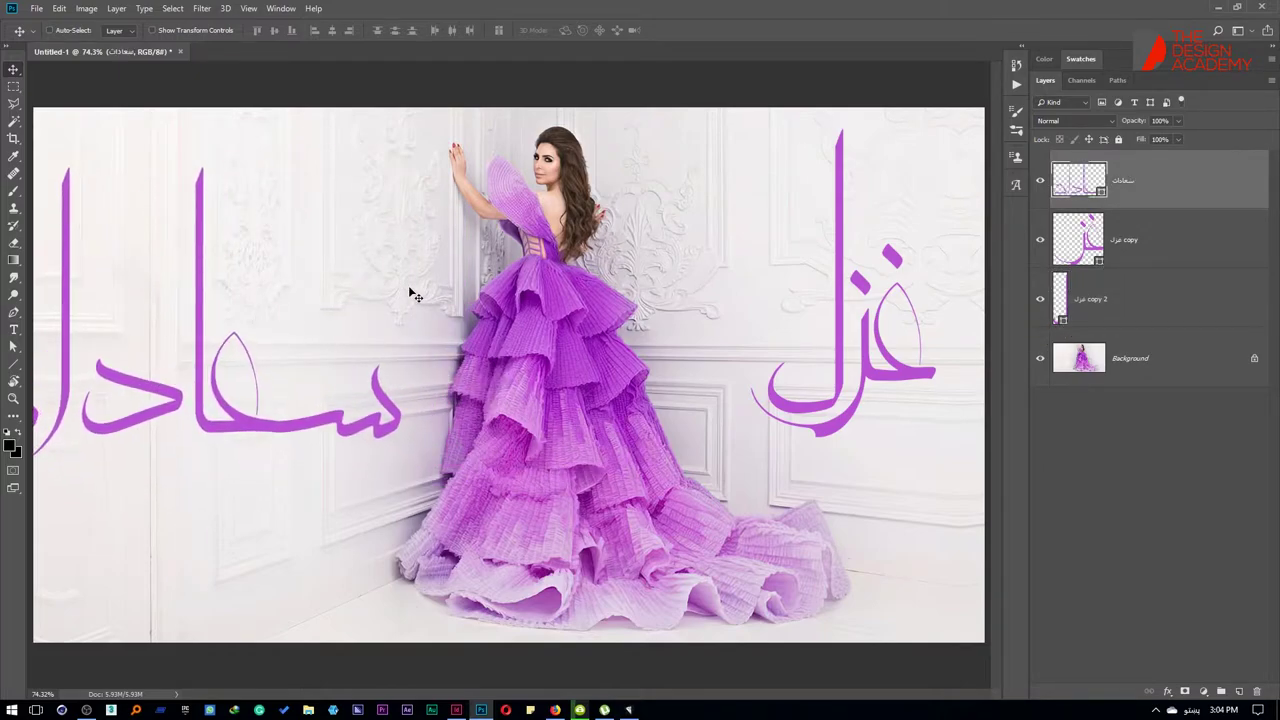
key("a")
left_click_drag(430, 154, 187, 474)
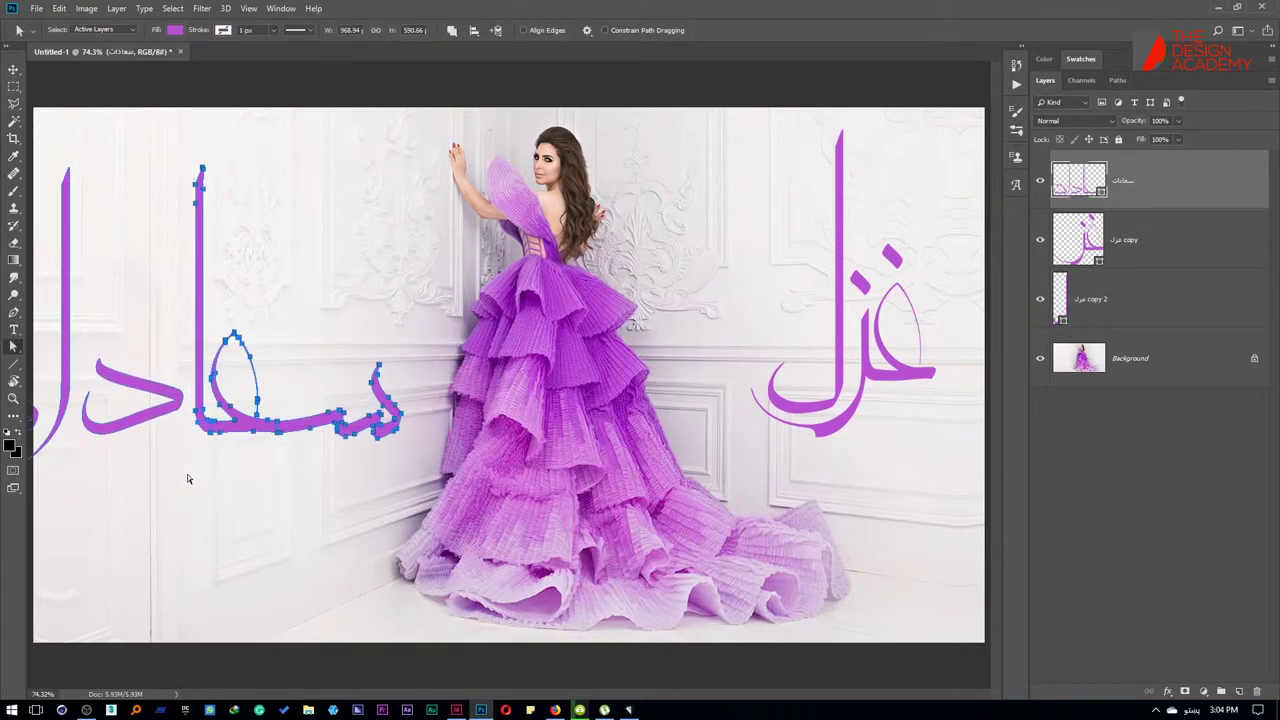
key("ctrl+j")
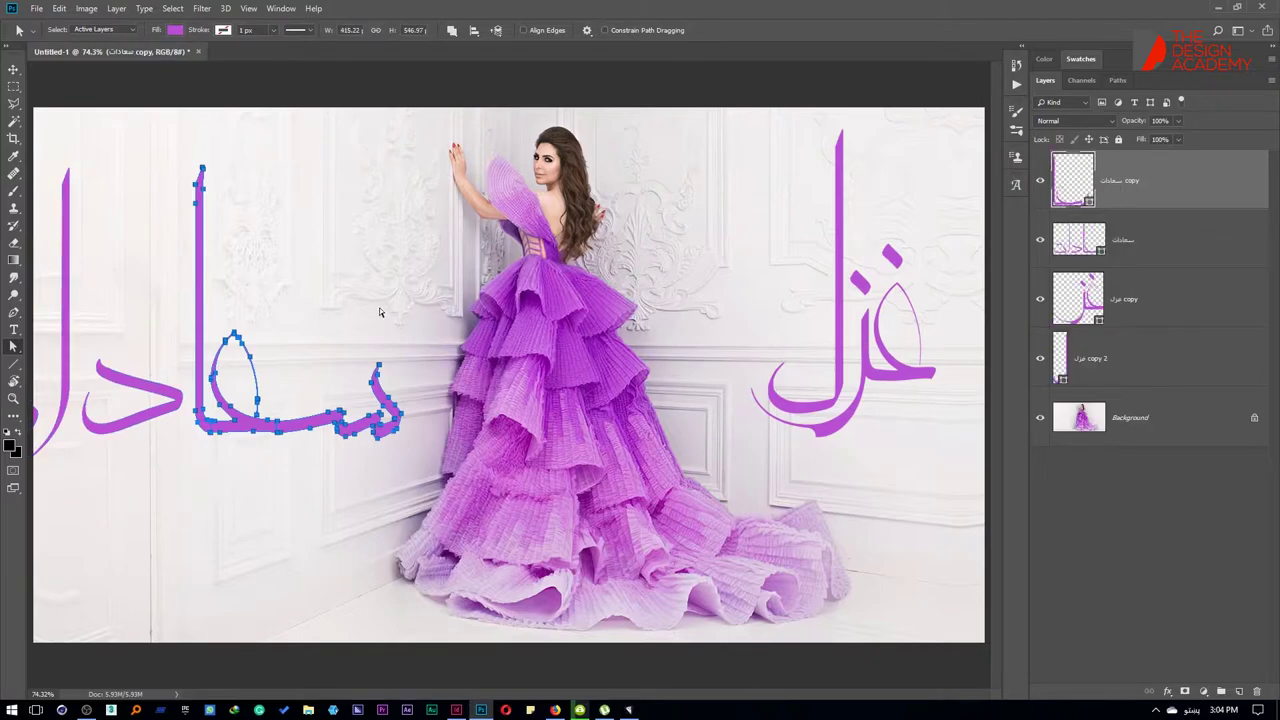
key("v")
left_click_drag(362, 314, 880, 397)
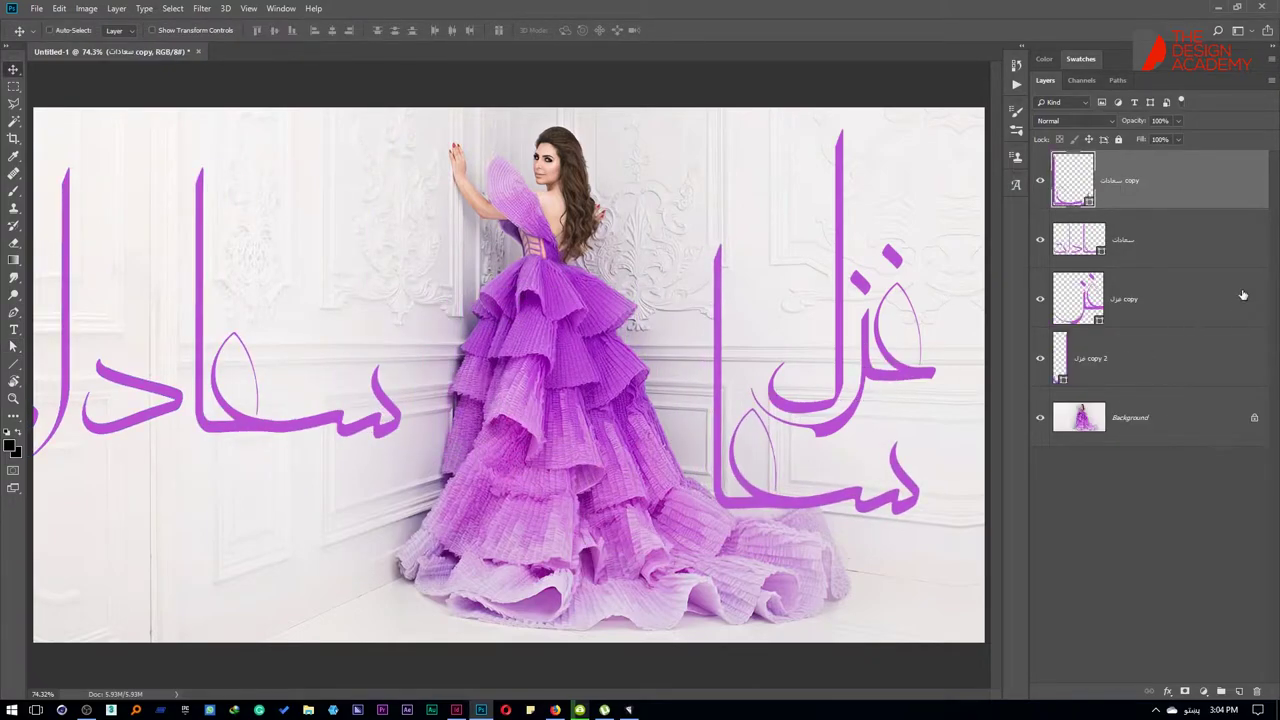
Step: Delete the سعا part from the original سعادات layer
left_click(1160, 235)
left_click_drag(334, 341, 393, 335)
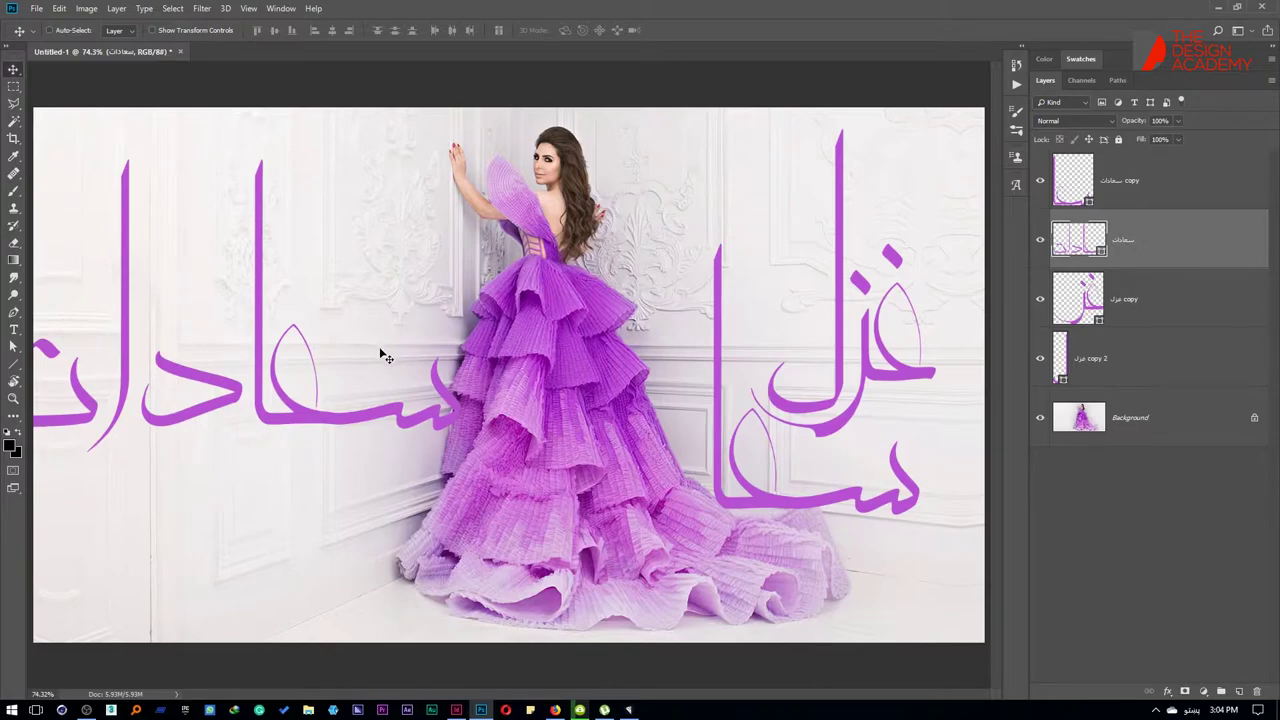
key("a")
left_click_drag(517, 91, 248, 510)
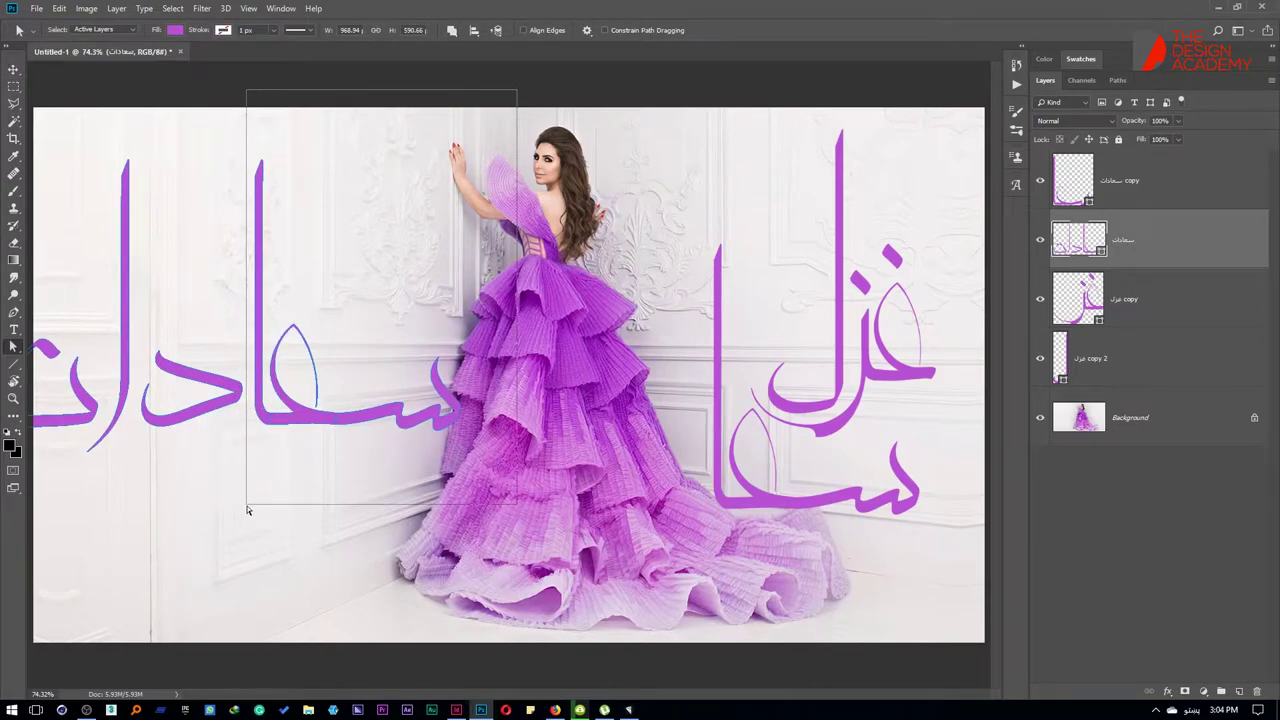
key("Delete")
Step: Copy the د letter onto its own layer and move it toward the right composition
left_click_drag(294, 290, 137, 475)
key("ctrl+j")
key("v")
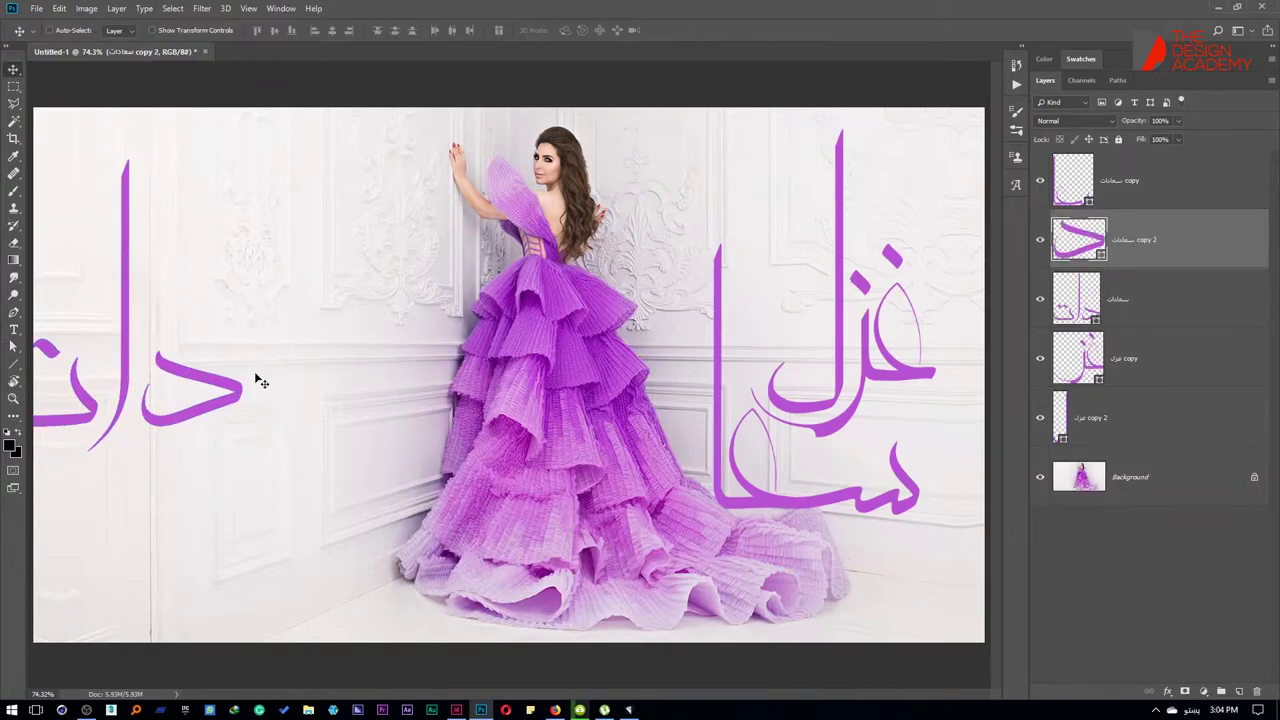
left_click_drag(246, 362, 712, 384)
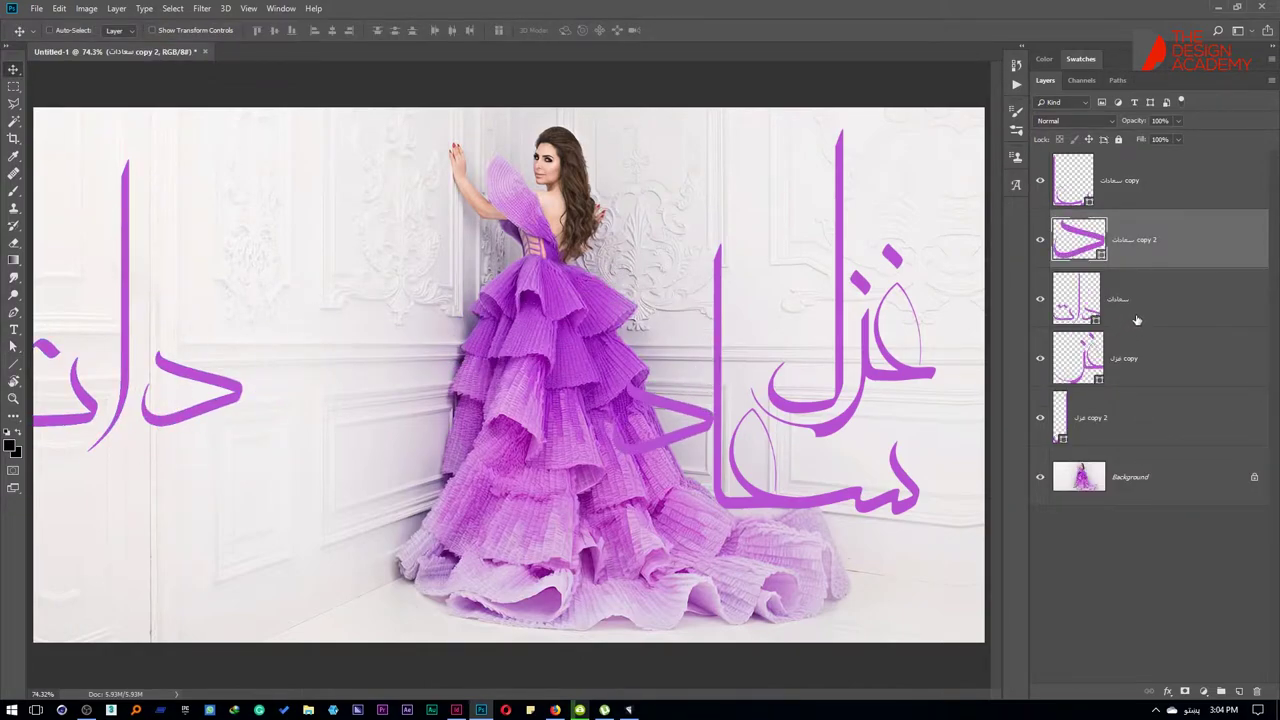
Step: Shift the remaining دات text and delete its original د shape
left_click(1136, 320)
left_click_drag(251, 397, 390, 420)
key("a")
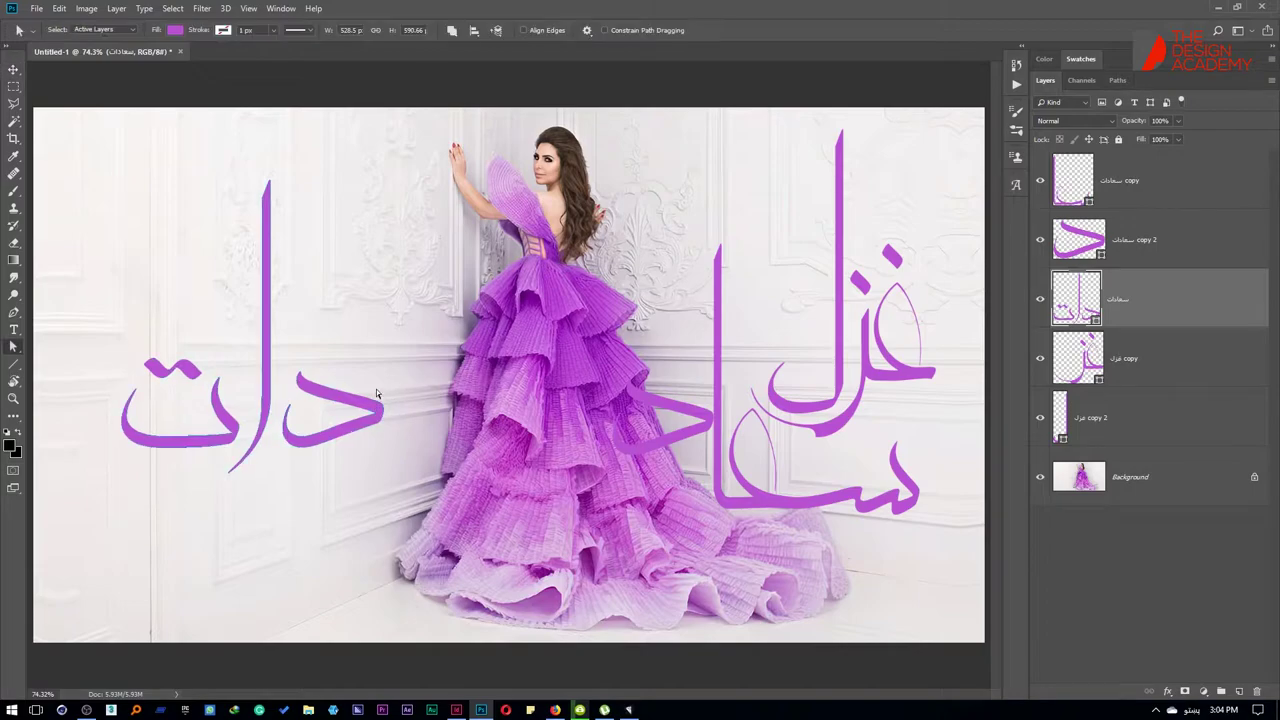
left_click_drag(424, 324, 283, 496)
key("Delete")
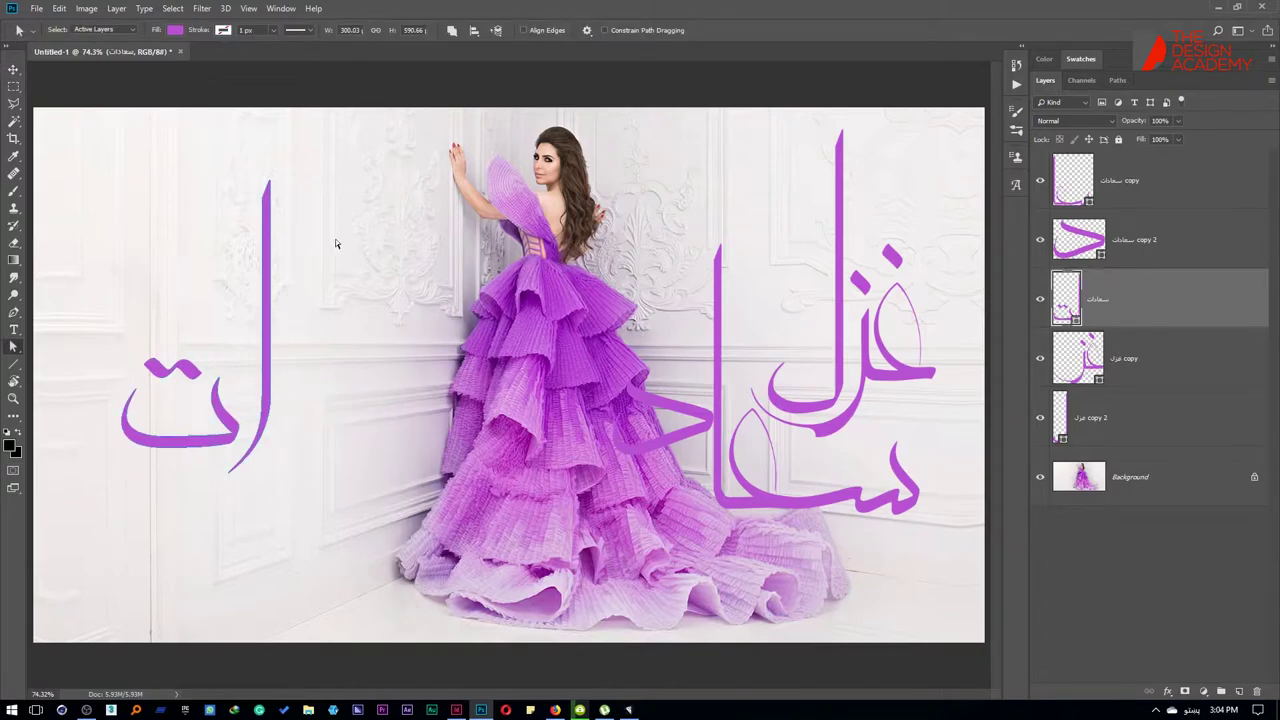
Step: Copy the alef stroke onto its own layer over the dress, then delete the original alef
left_click_drag(274, 289, 241, 490)
key("ctrl+j")
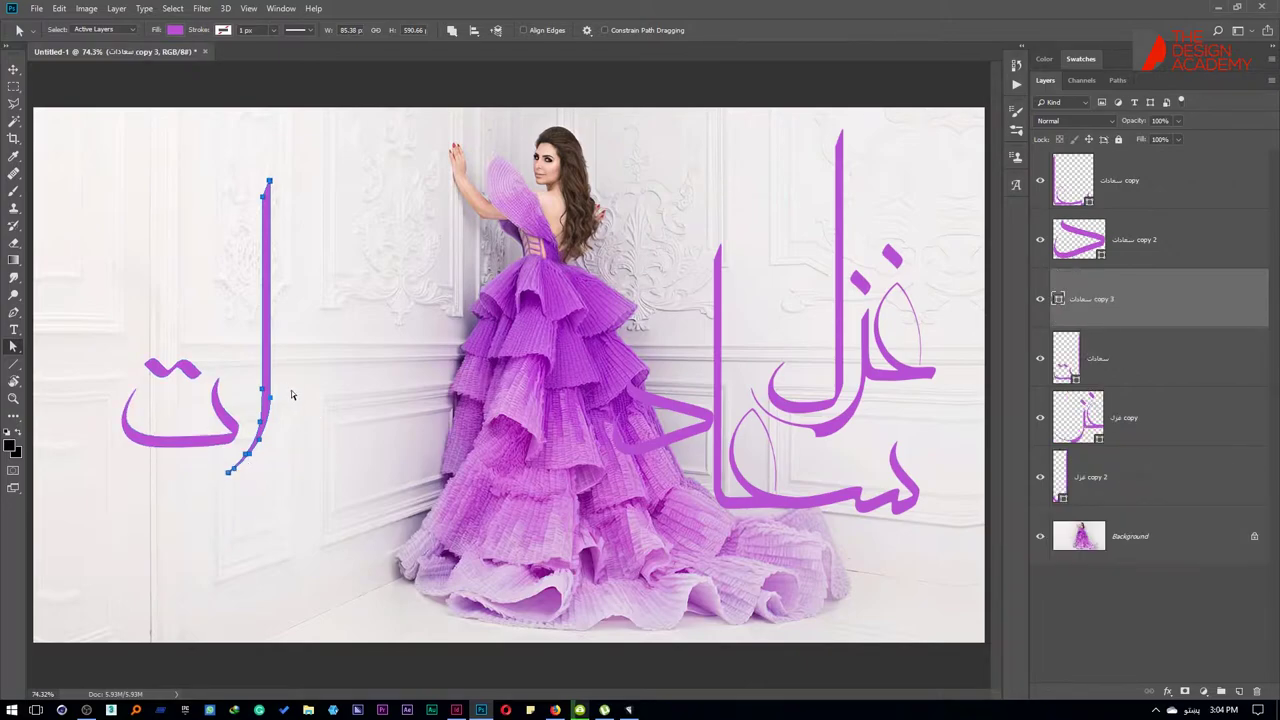
key("v")
mouse_move(297, 370)
left_mouse_down()
mouse_move(645, 347)
mouse_move(633, 355)
left_mouse_up()
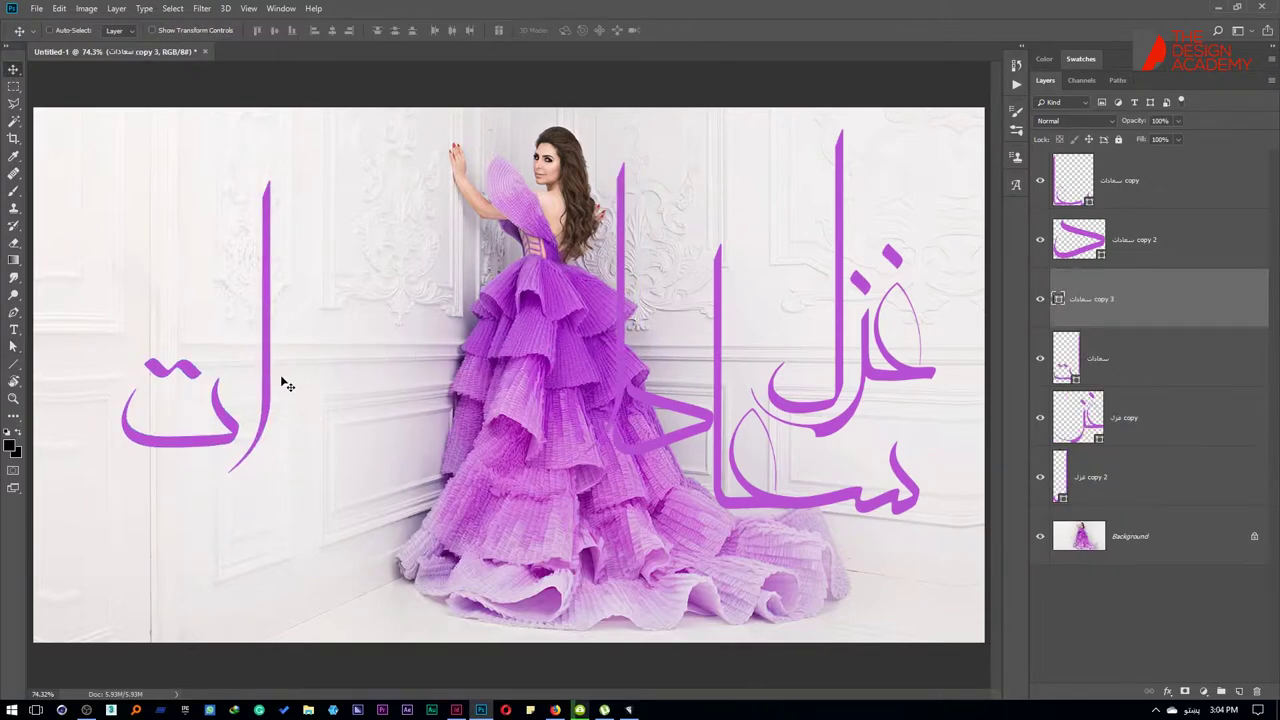
key("a")
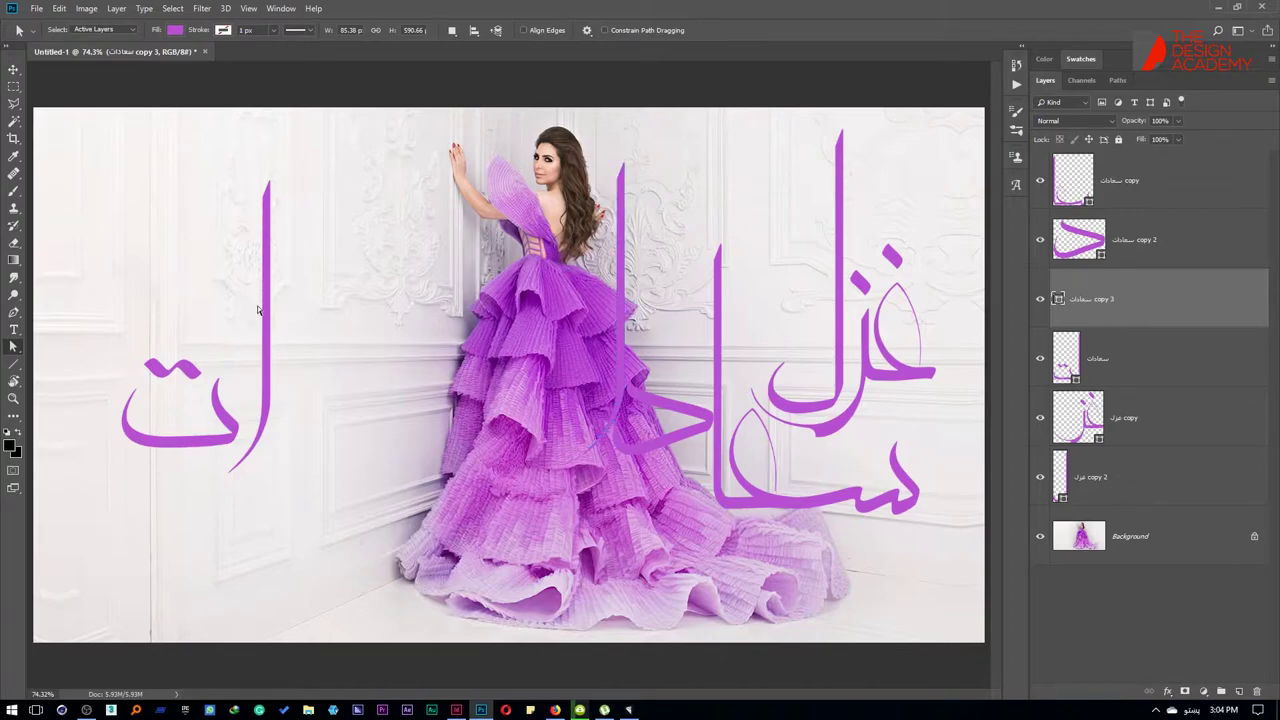
left_click(1211, 366)
left_click_drag(326, 144, 242, 315)
key("Delete")
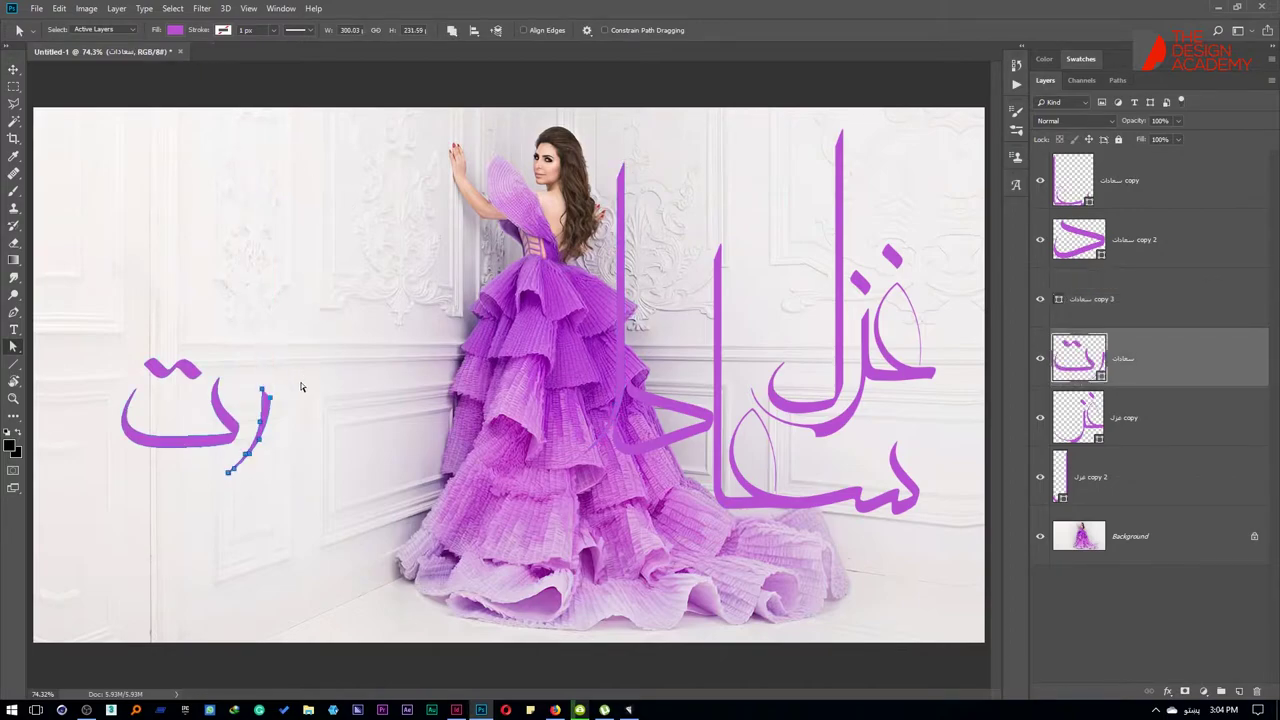
Step: Move the remaining ت letter onto the dress area and select the calligraphy layers
left_click_drag(94, 308, 333, 540)
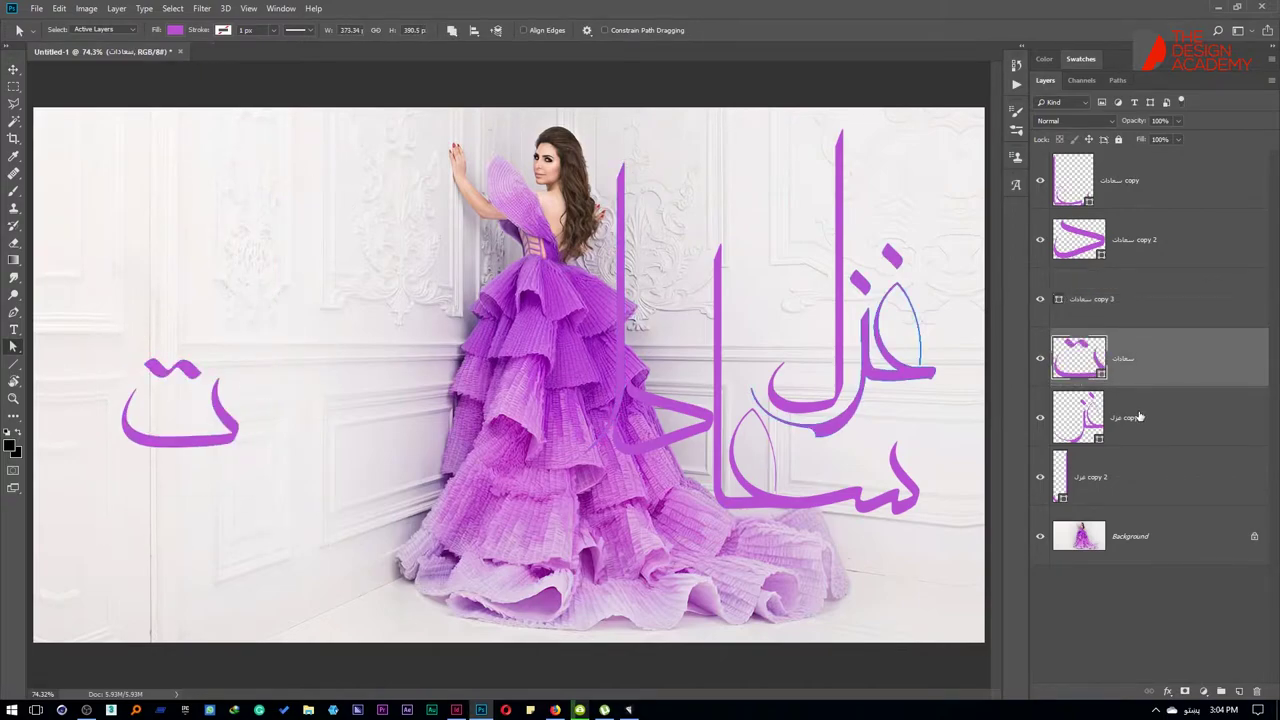
key("v")
left_click_drag(229, 414, 714, 383)
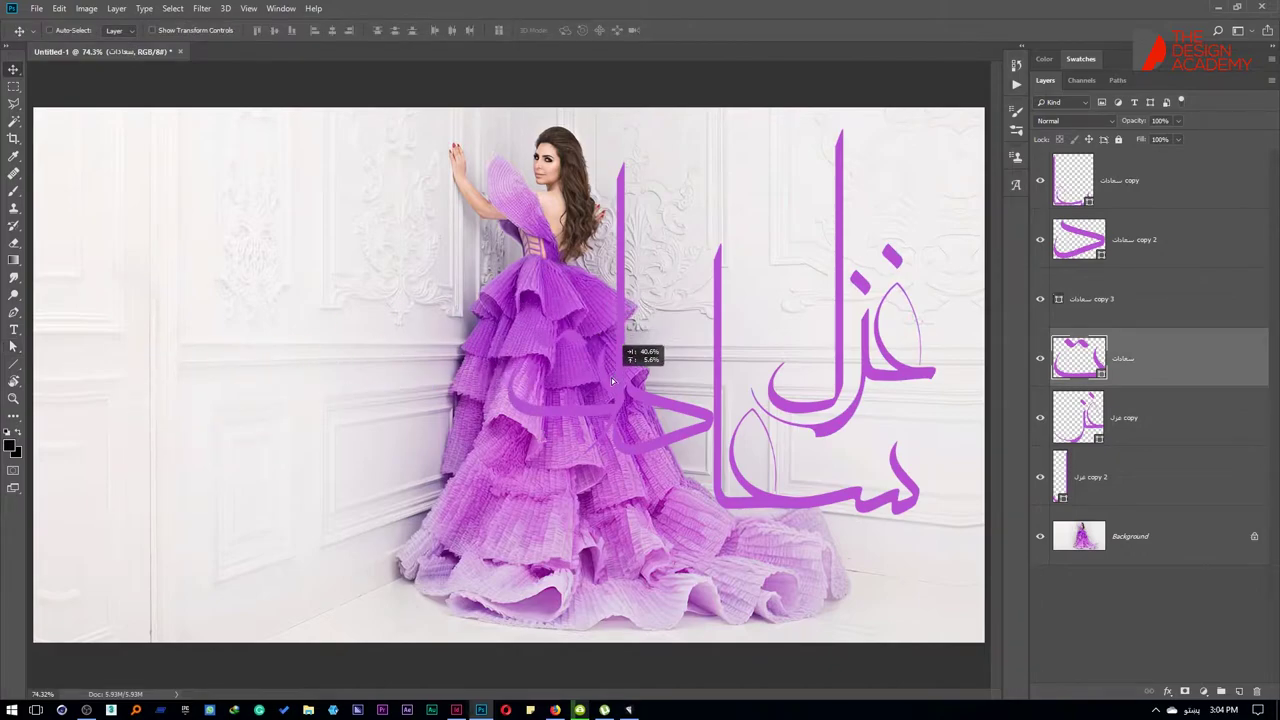
left_click(1178, 454)
left_click(1148, 184, "shift")
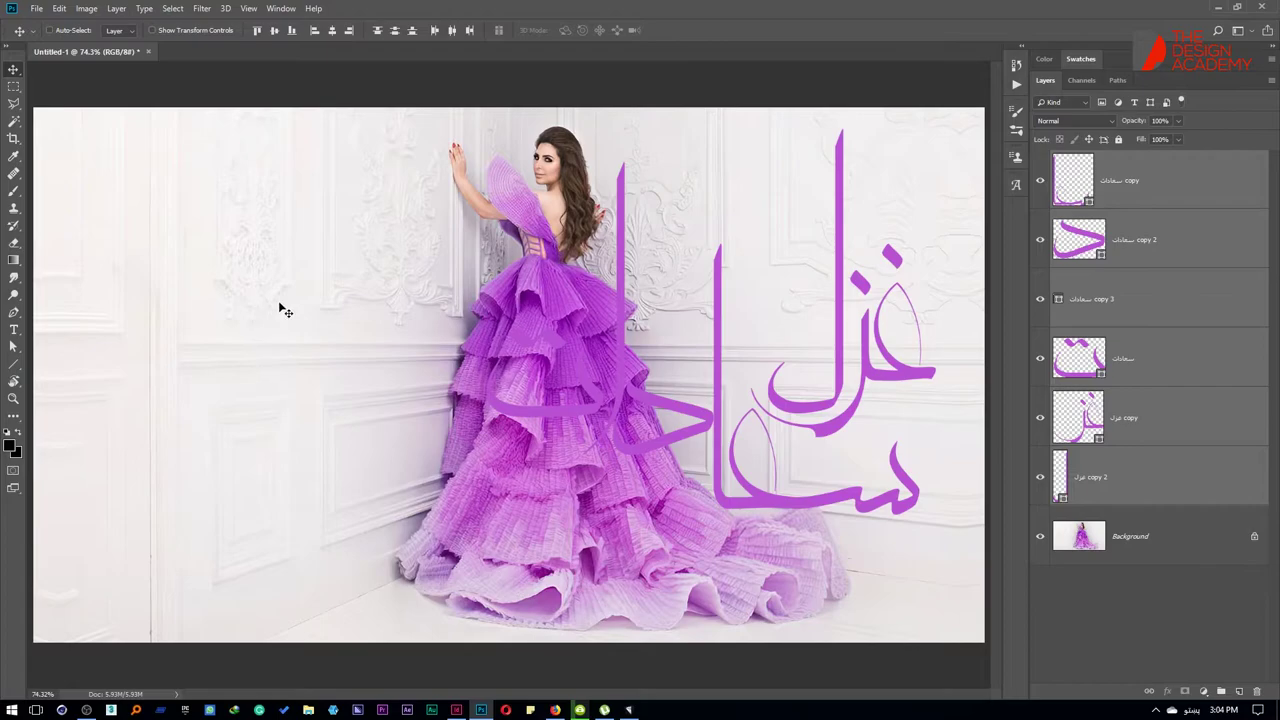
left_click(1110, 198)
Step: Move the grouped calligraphy layers to the left wall and scale them down
left_click(1140, 475, "shift")
mouse_move(830, 350)
left_mouse_down()
mouse_move(243, 349)
mouse_move(314, 349)
left_mouse_up()
key("ctrl+t")
left_click_drag(438, 131, 330, 222)
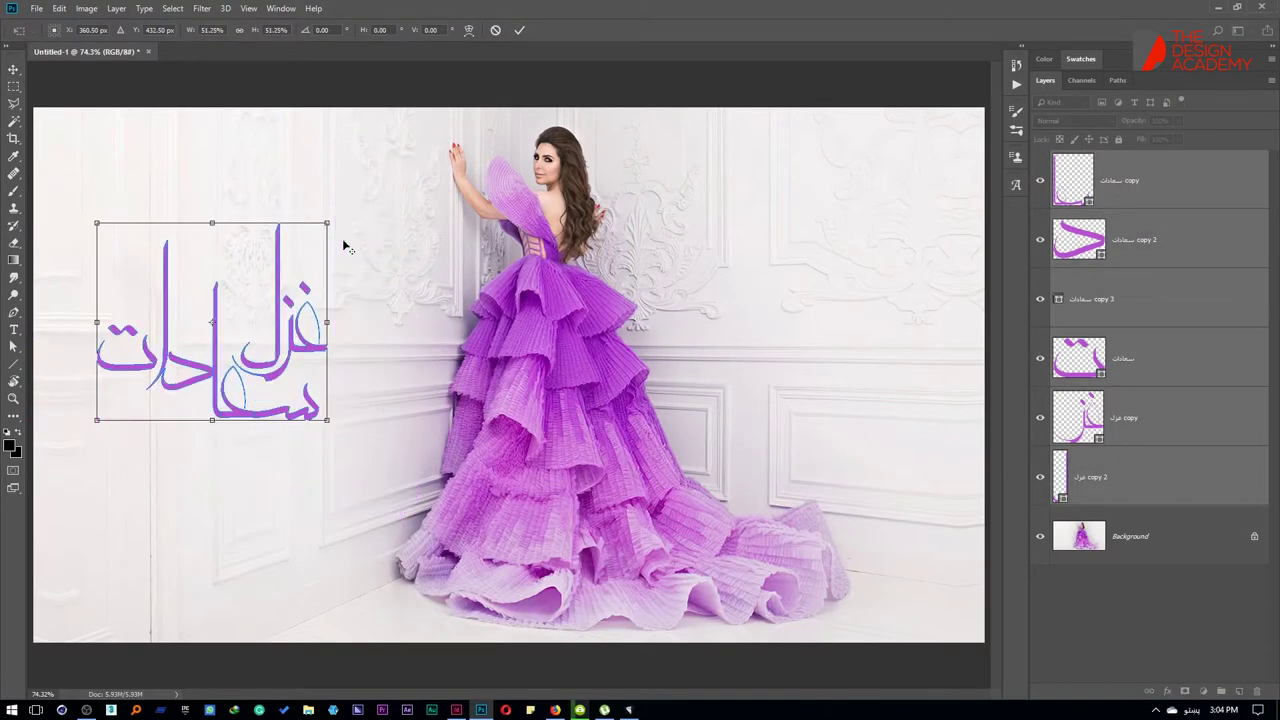
key("Return")
Step: View the image at 100%, pan to the calligraphy, and select the Background layer
left_click(1180, 425)
scroll(398, 370, "down", 2)
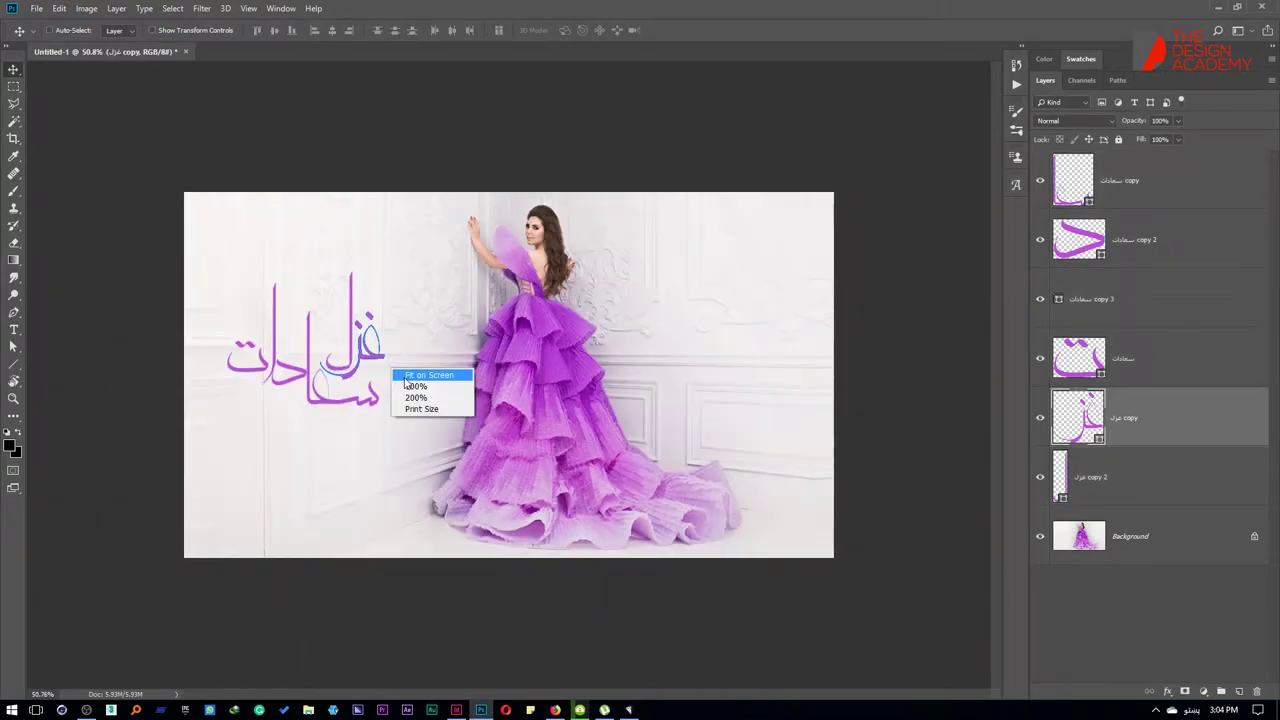
right_click(398, 370)
left_click(420, 382)
left_click(1125, 495)
left_click_drag(285, 355, 553, 328)
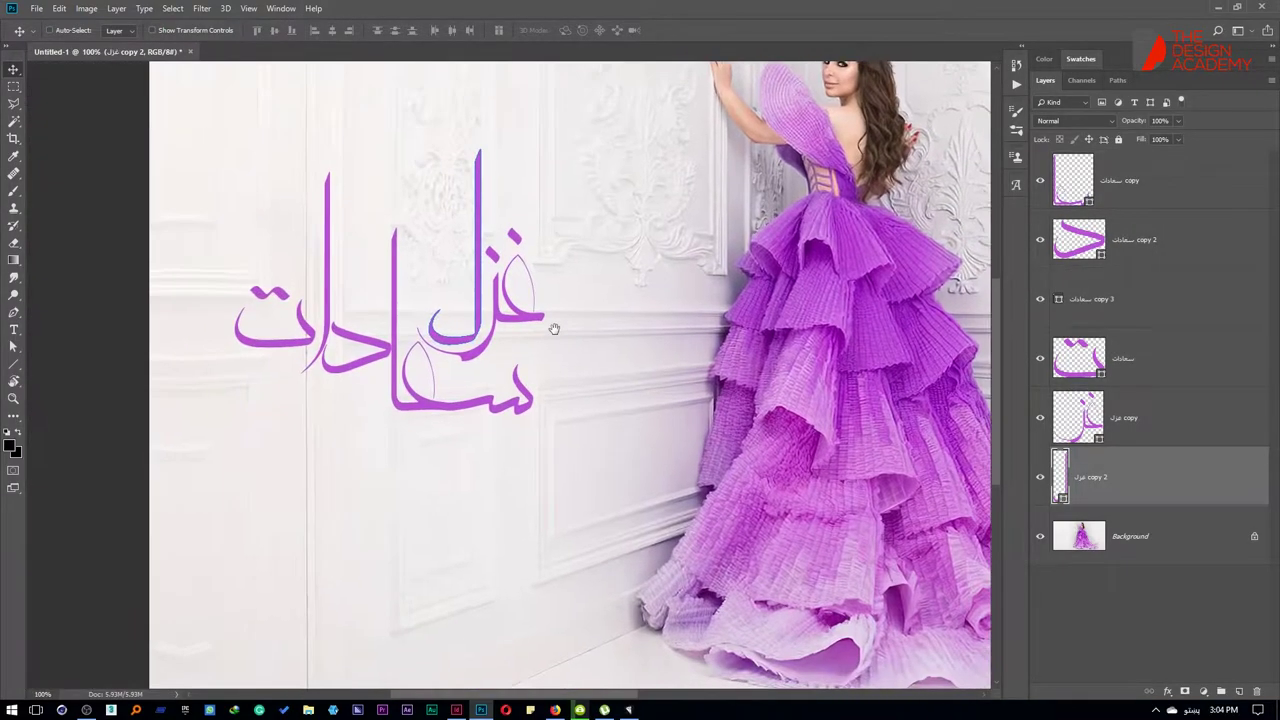
left_click(1122, 540)
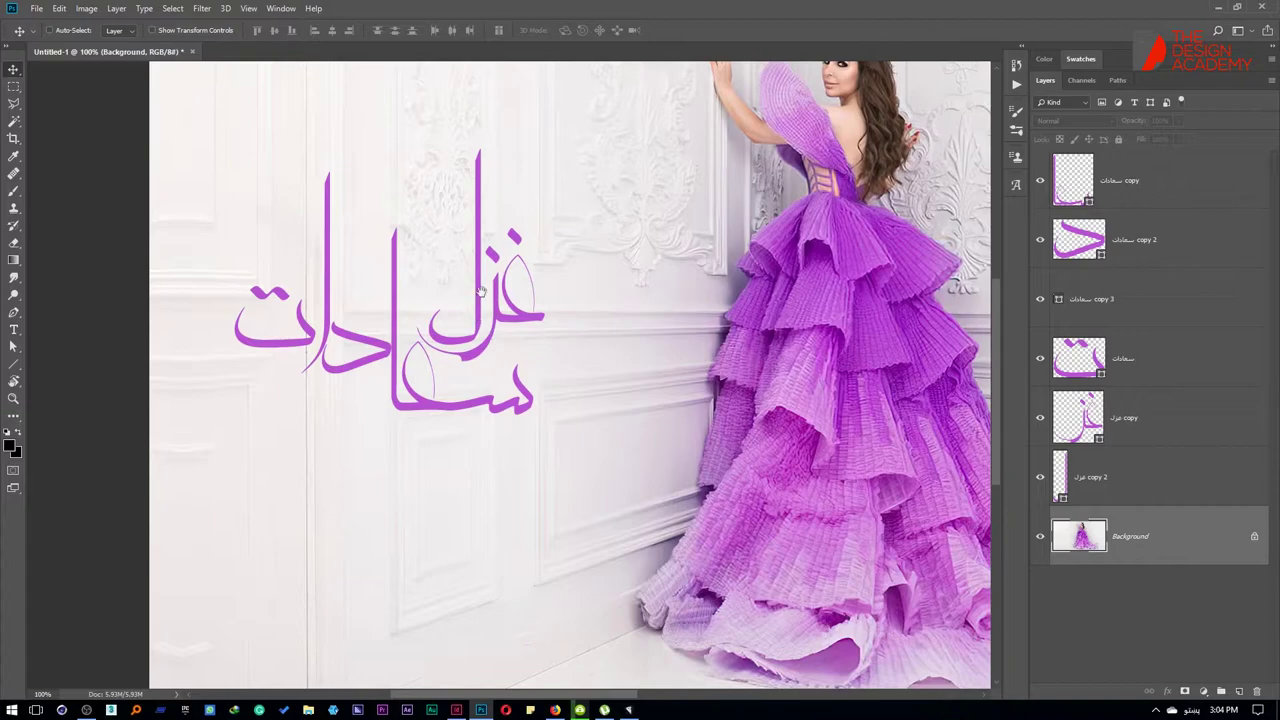
scroll(480, 290, "down", 2)
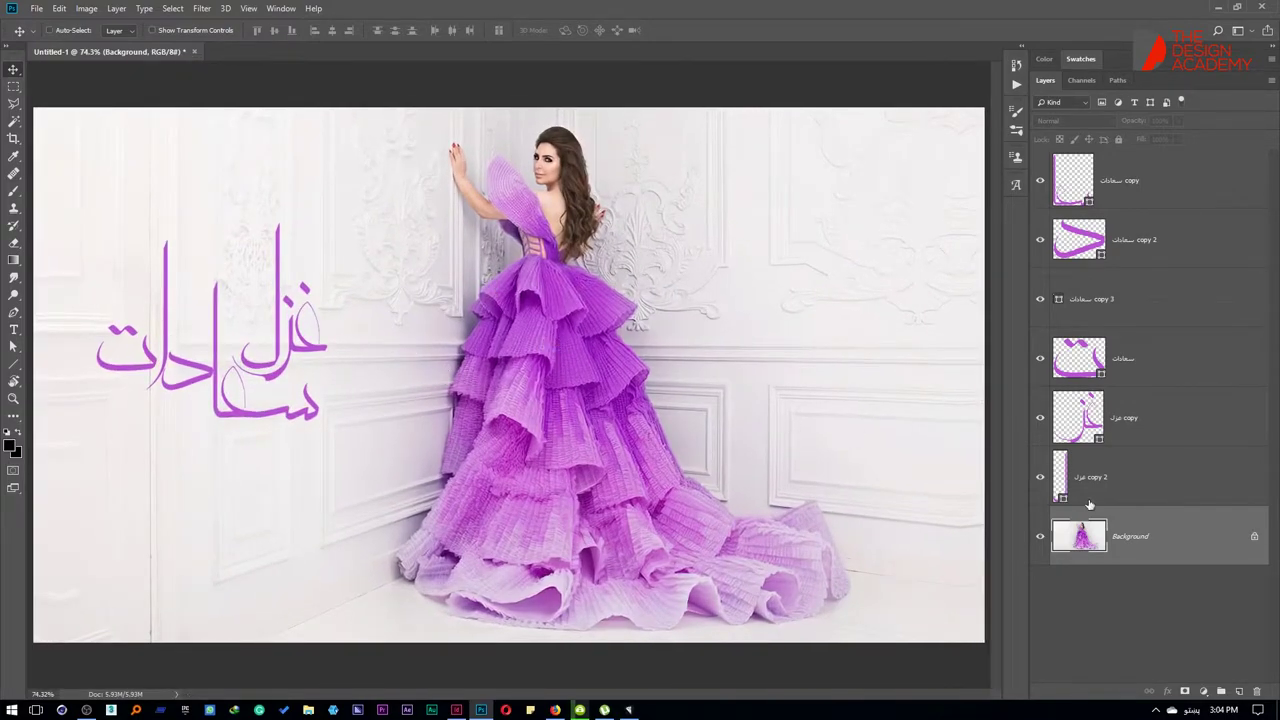
Step: Convert Background to Layer 0, scale it to about 88% shifted right, and duplicate it
double_click(1130, 541)
key("Return")
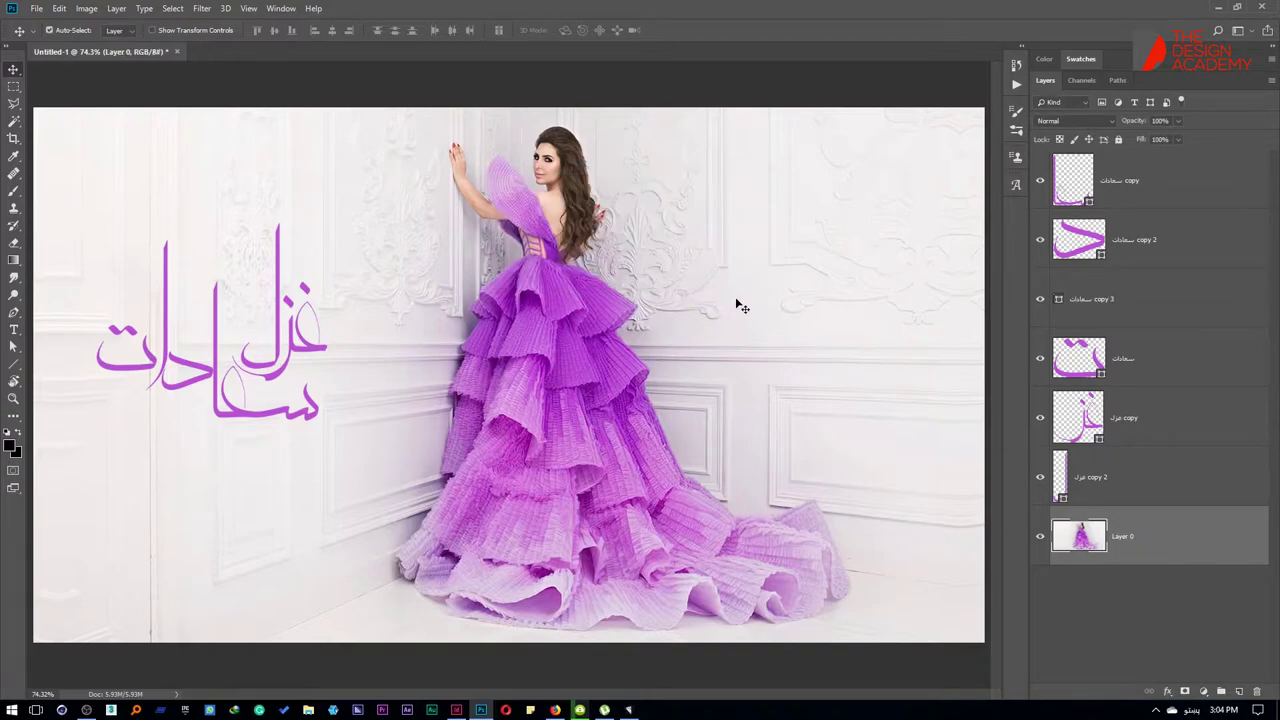
key("ctrl+t")
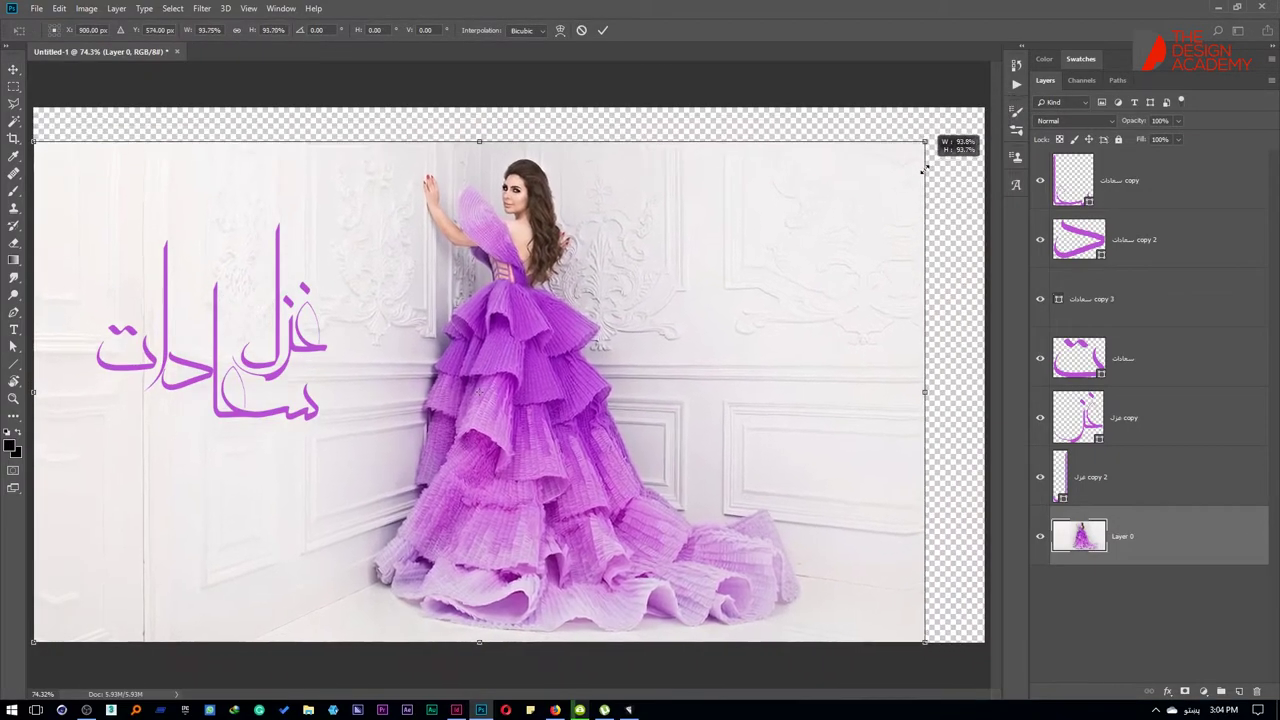
left_click_drag(980, 118, 870, 176)
mouse_move(778, 266)
left_mouse_down()
mouse_move(860, 257)
mouse_move(894, 268)
left_mouse_up()
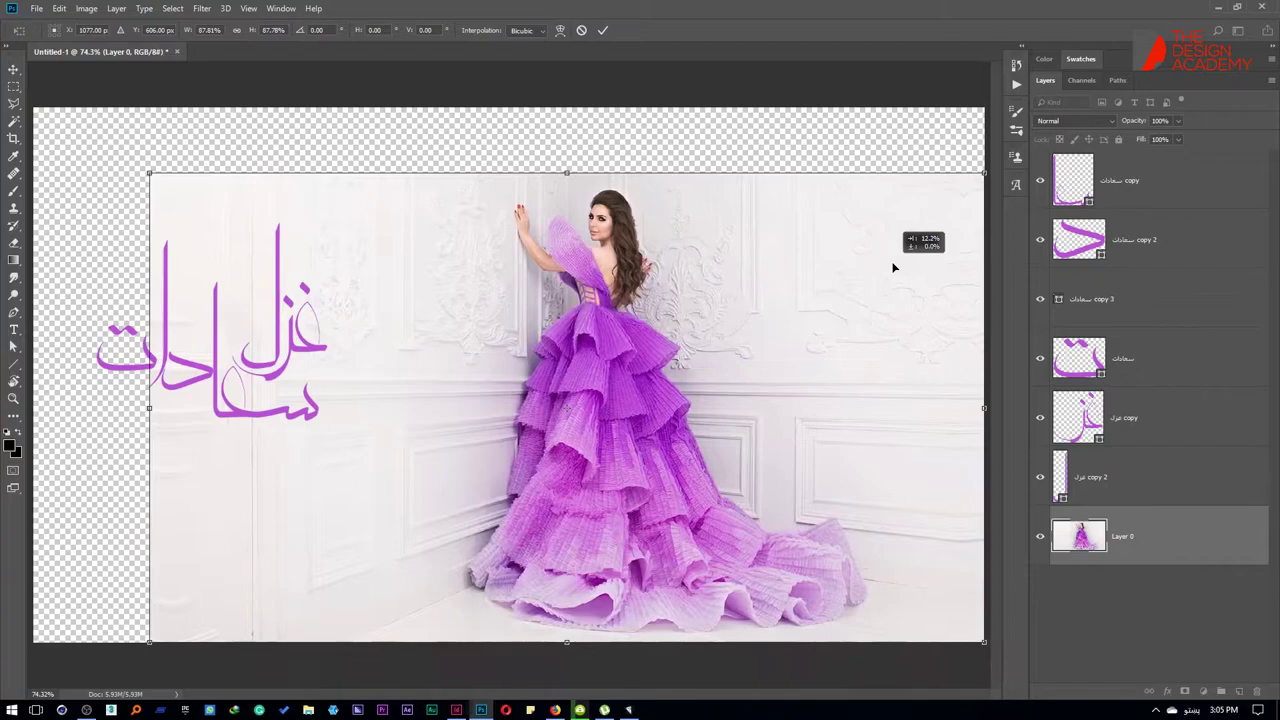
left_click_drag(150, 174, 124, 159)
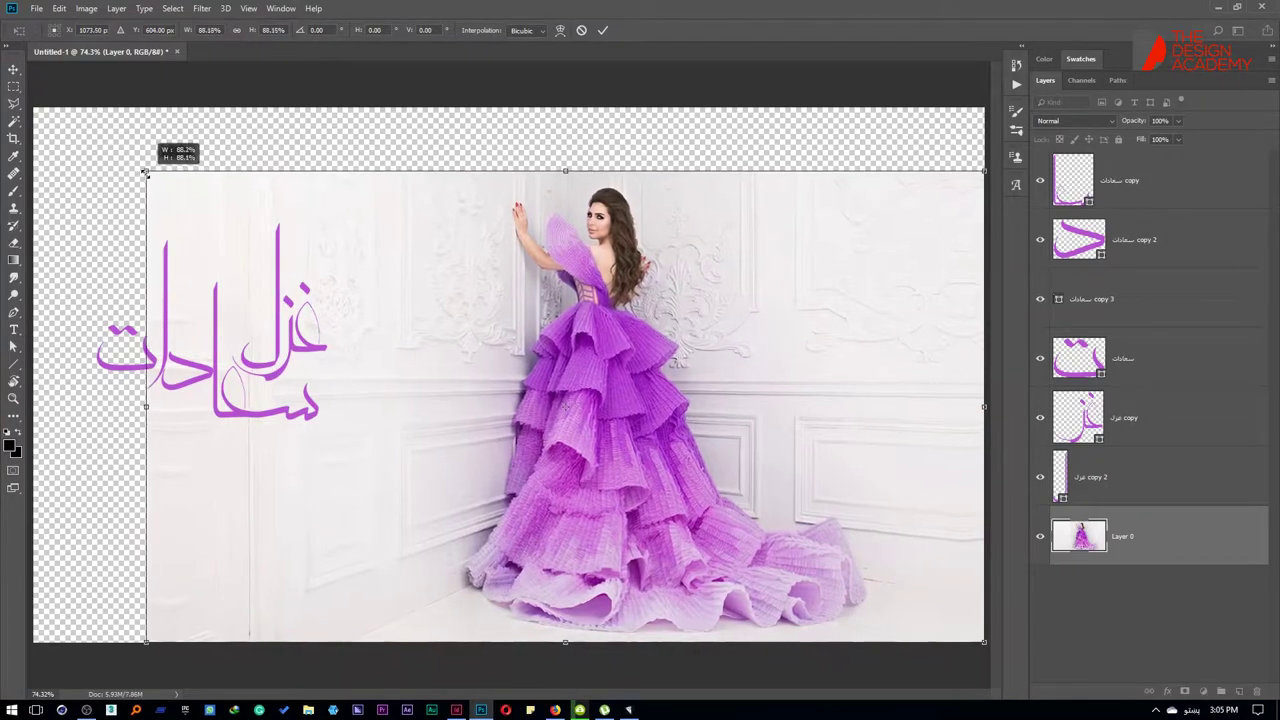
key("Return")
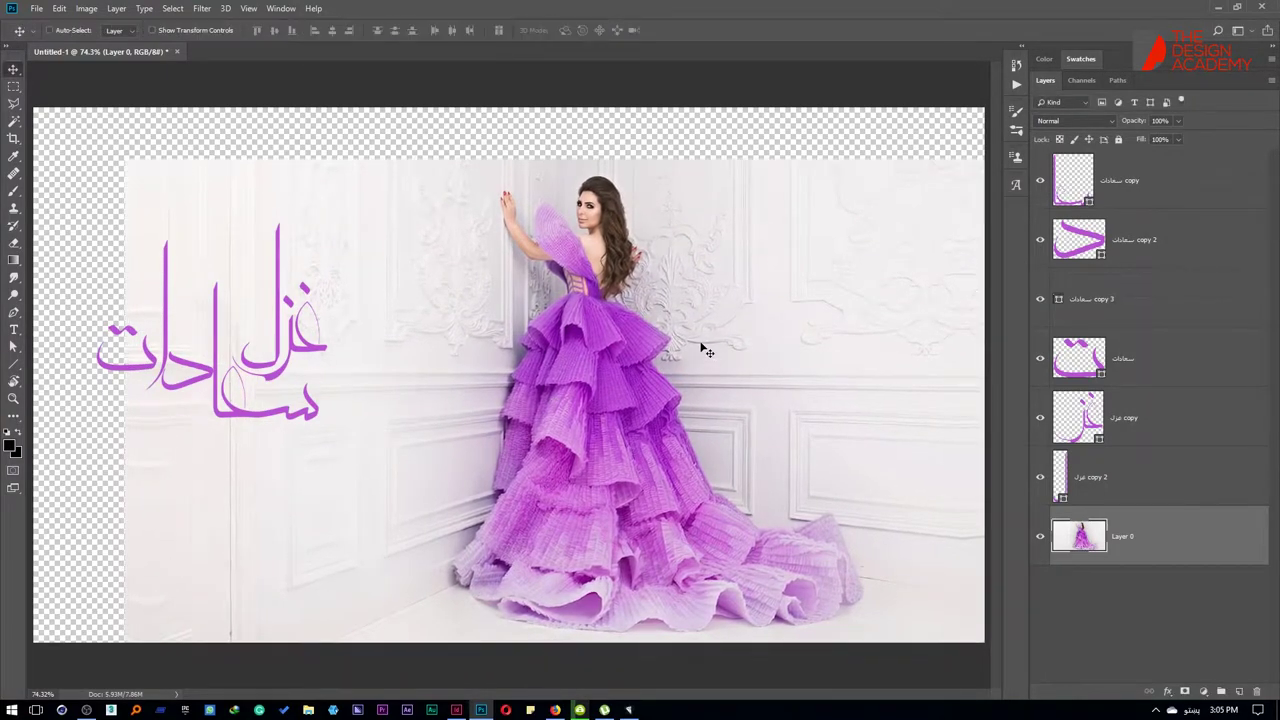
key("ctrl+j")
Step: Flip the photo copy vertically and move it up to fill the top gap
key("ctrl+t")
right_click(700, 308)
left_click(740, 484)
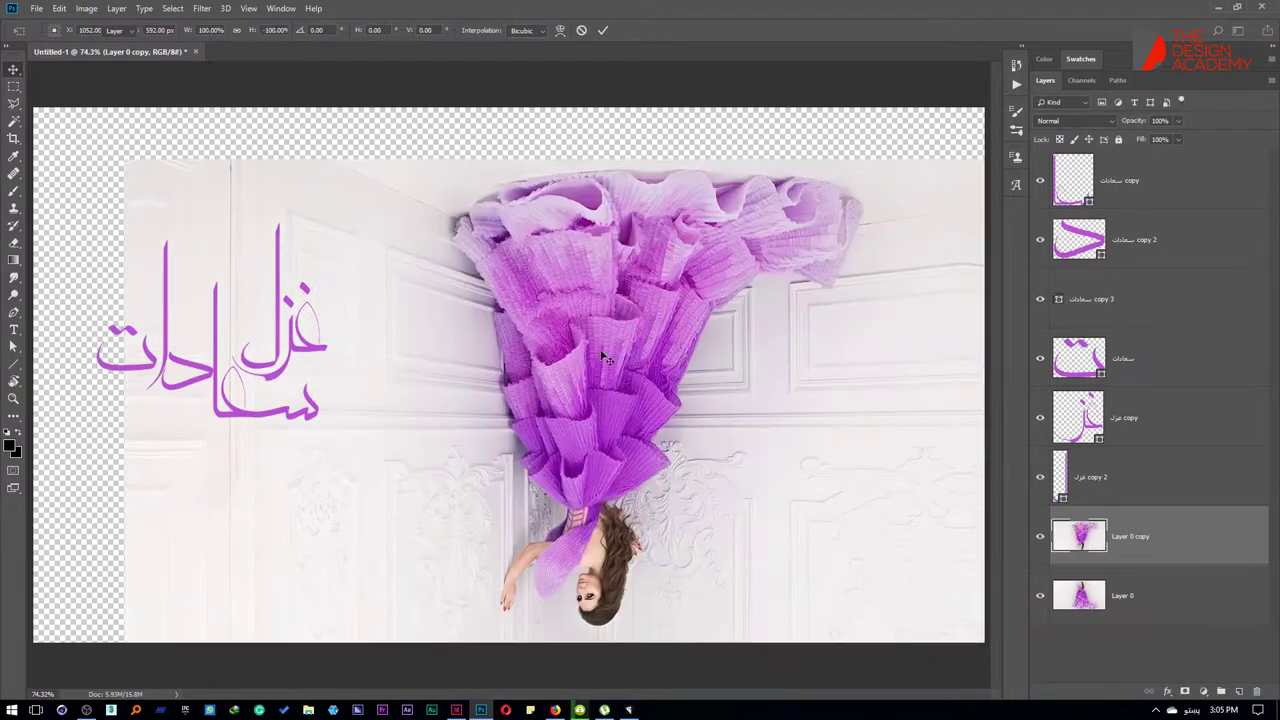
key("Return")
mouse_move(617, 538)
left_mouse_down()
mouse_move(617, 66)
mouse_move(607, 135)
mouse_move(637, 140)
left_mouse_up()
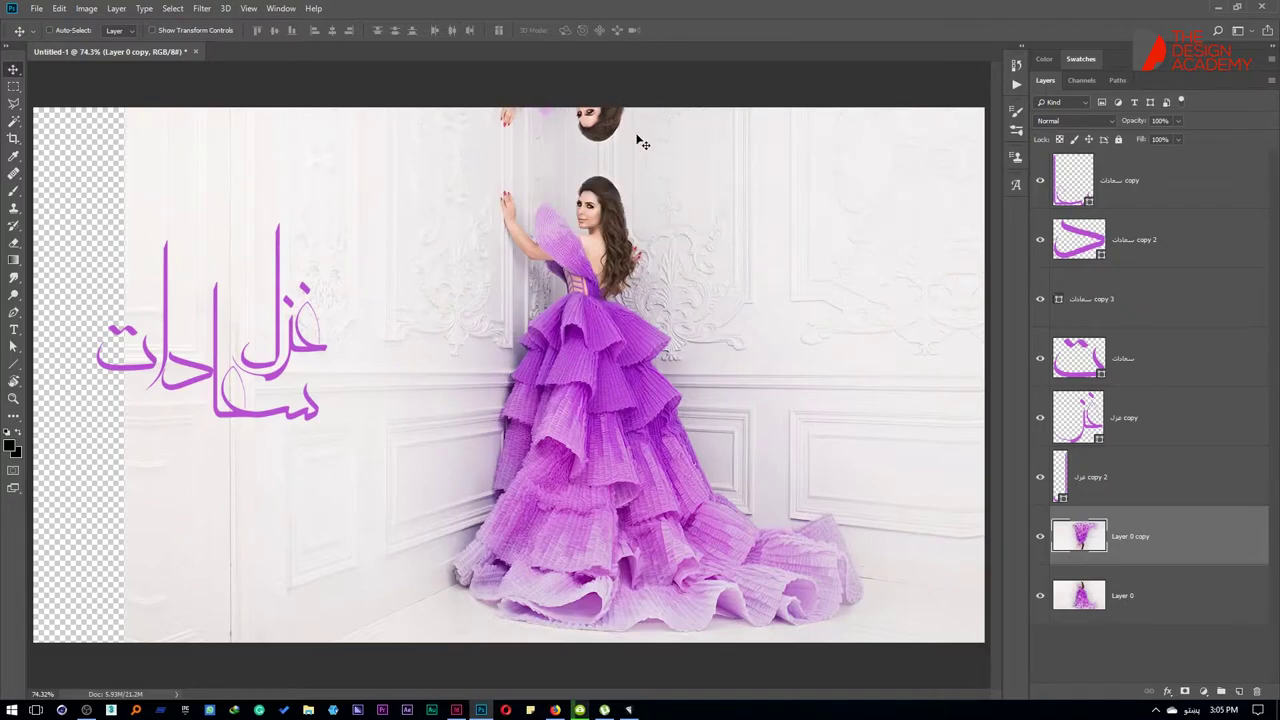
Step: Add a horizontally flipped copy over the left gap and merge both copies into one layer
key("ctrl+j")
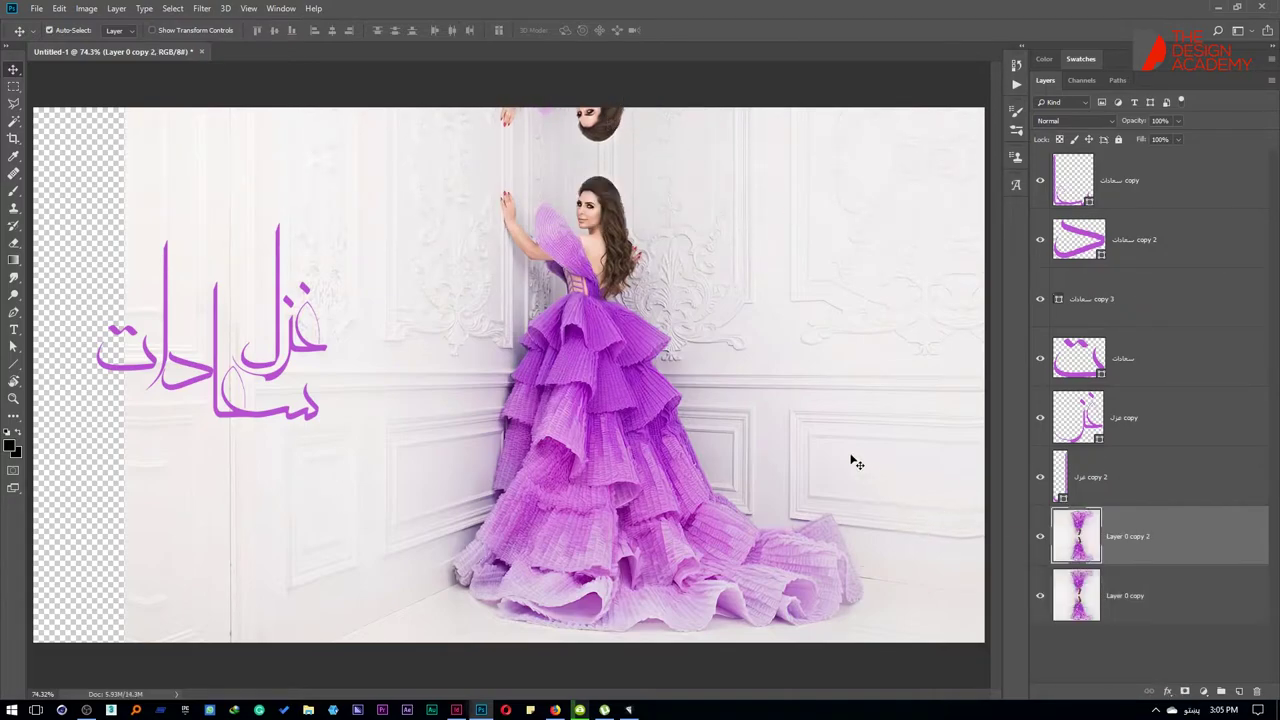
left_click_drag(854, 457, 228, 360)
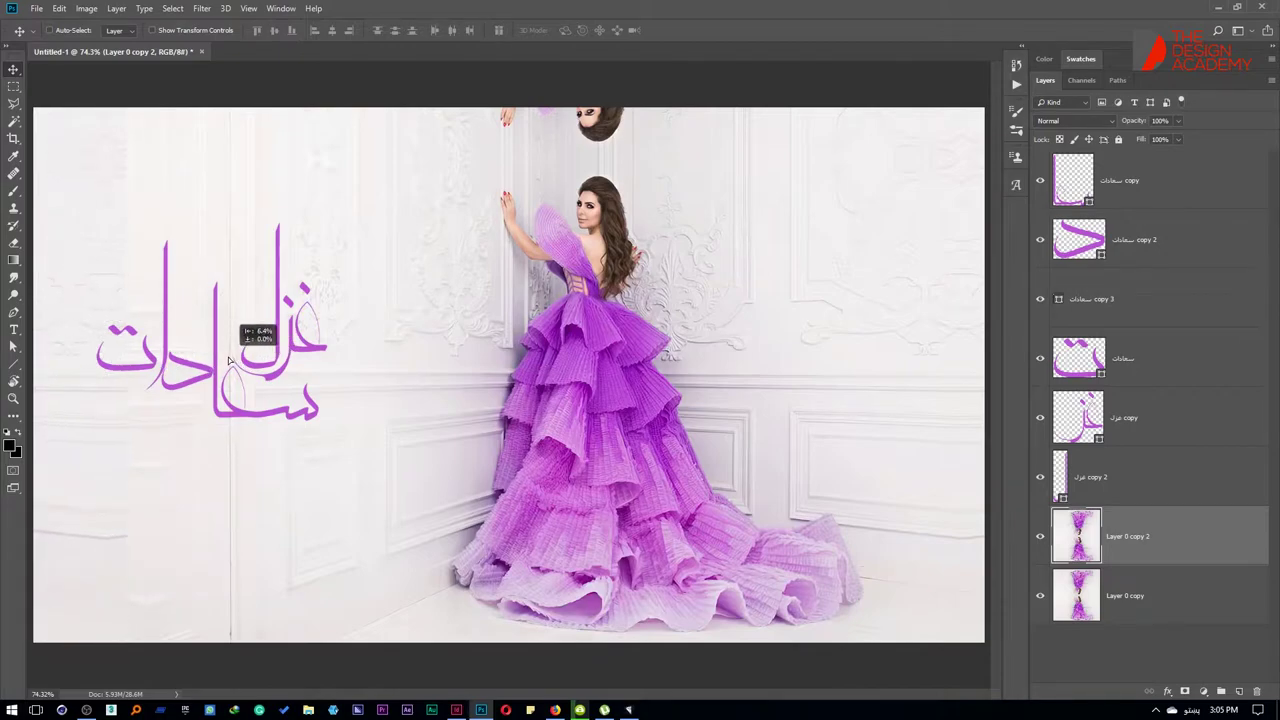
key("ctrl+t")
right_click(109, 341)
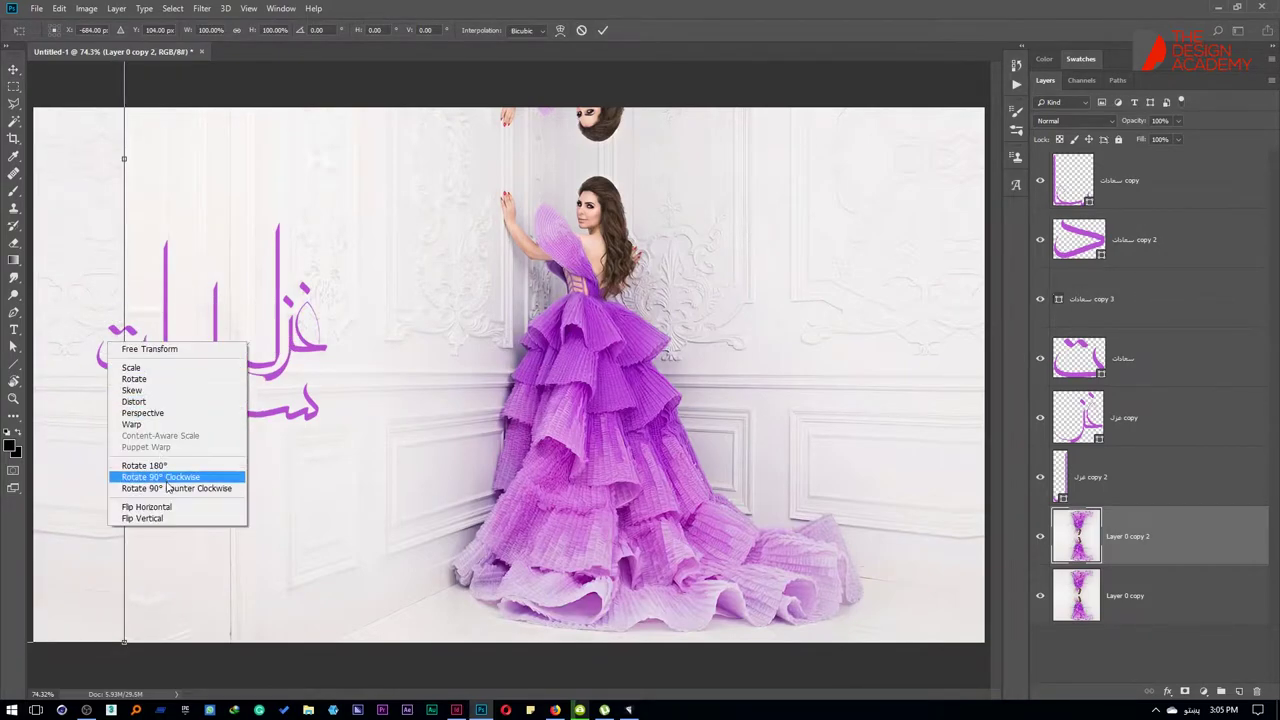
left_click(155, 511)
key("Return")
left_click_drag(228, 357, 213, 352)
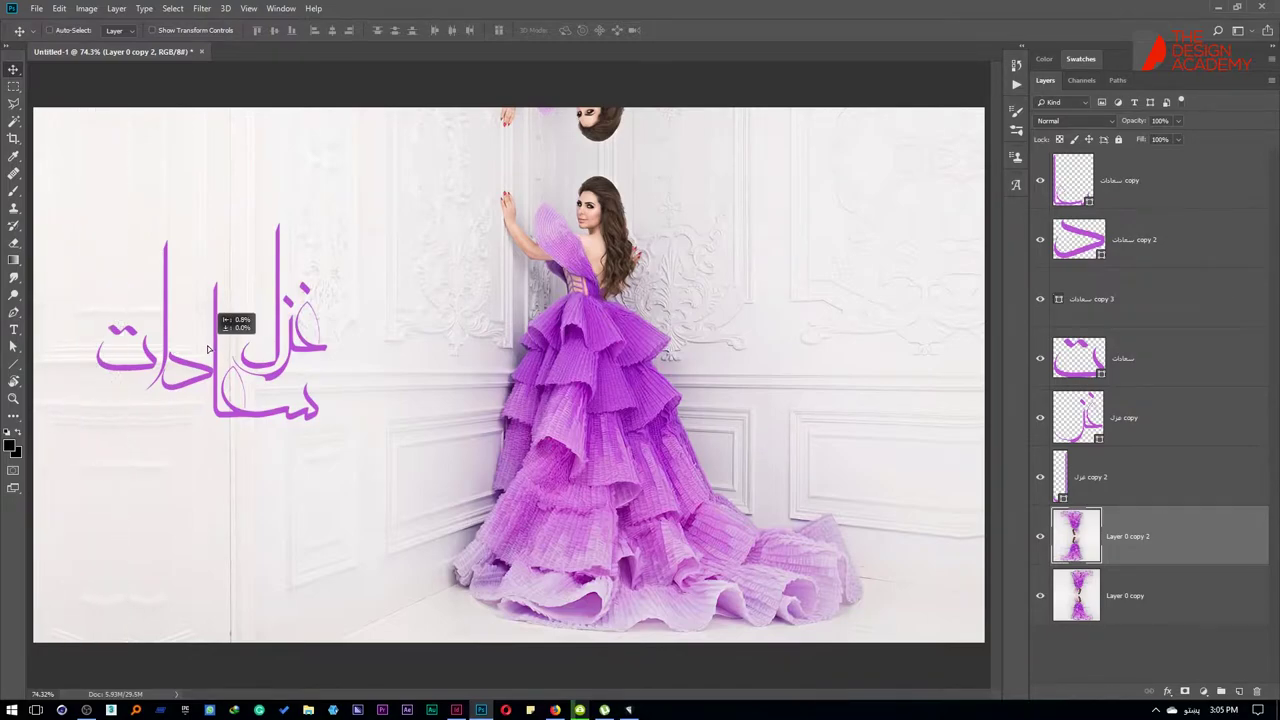
left_click(1147, 595, "shift")
key("ctrl+e")
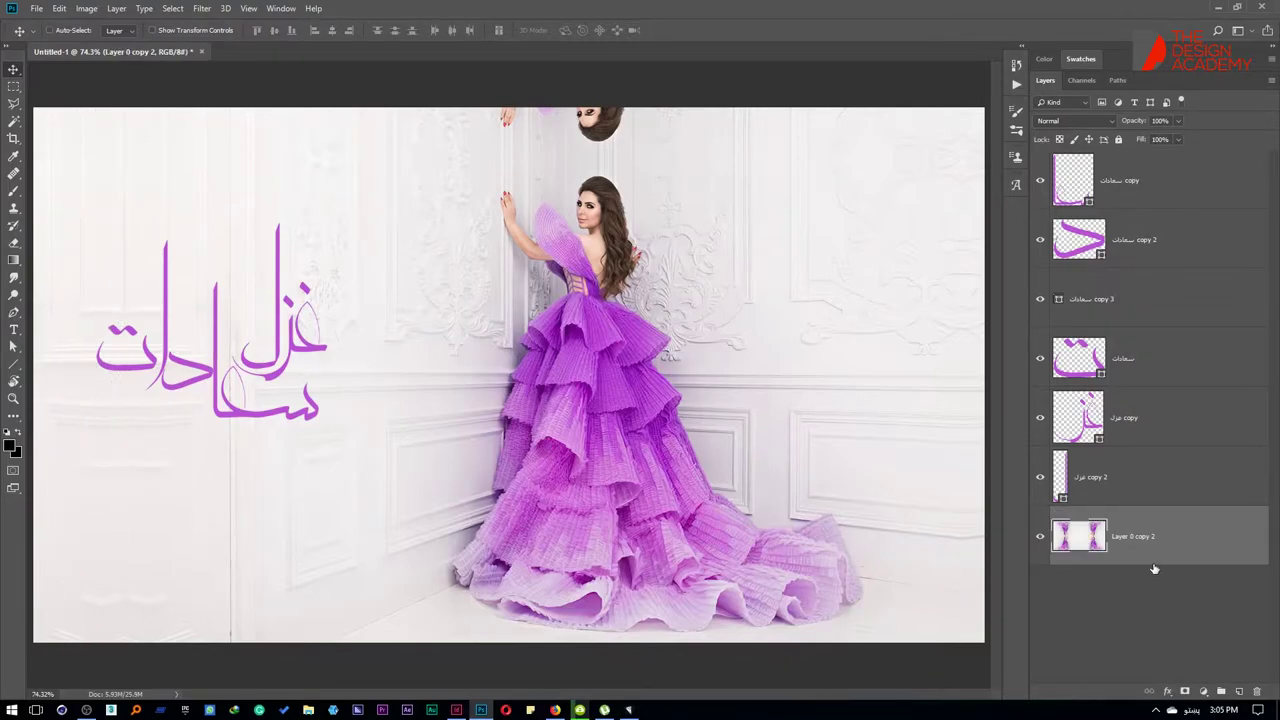
Step: Select a thin strip of plain wall and stretch it upward over the upside-down head
key("c")
key("v")
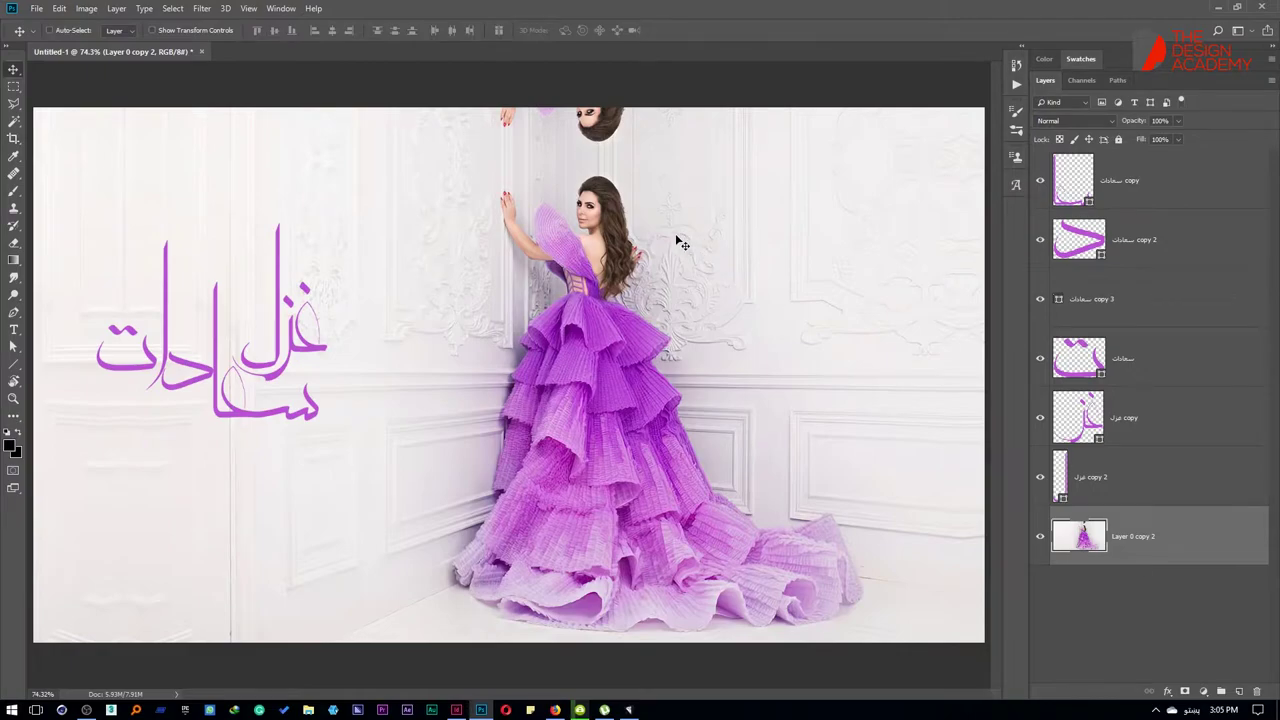
key("m")
scroll(582, 131, "up", 3)
scroll(582, 131, "up", 3)
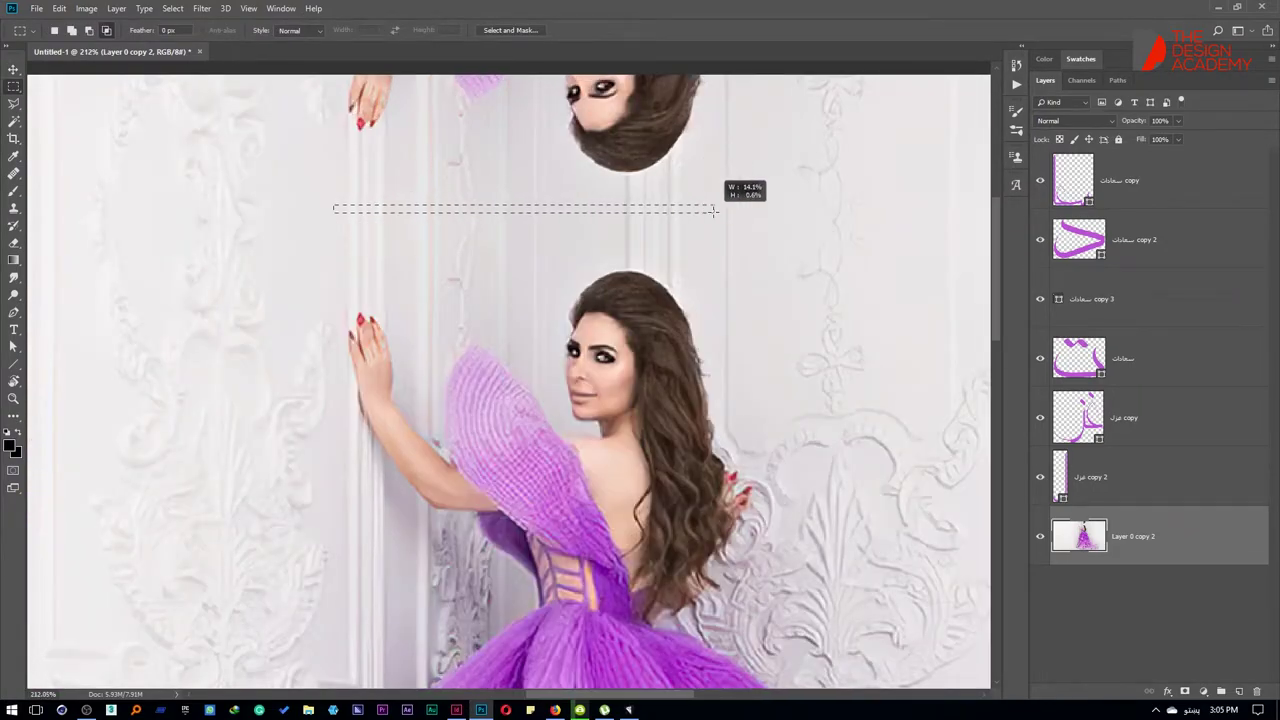
left_click_drag(333, 204, 714, 213)
key("ctrl+t")
left_click_drag(534, 199, 515, 108)
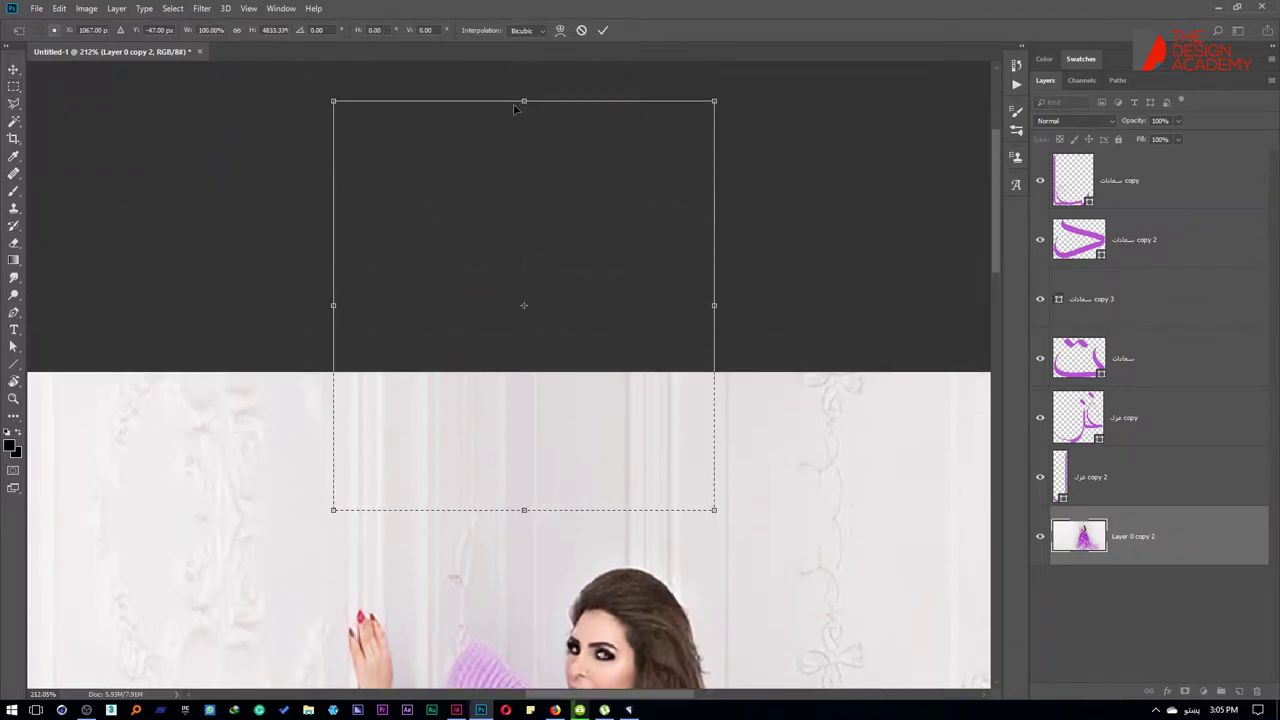
key("Return")
scroll(511, 446, "down", 3)
scroll(511, 446, "up", 1)
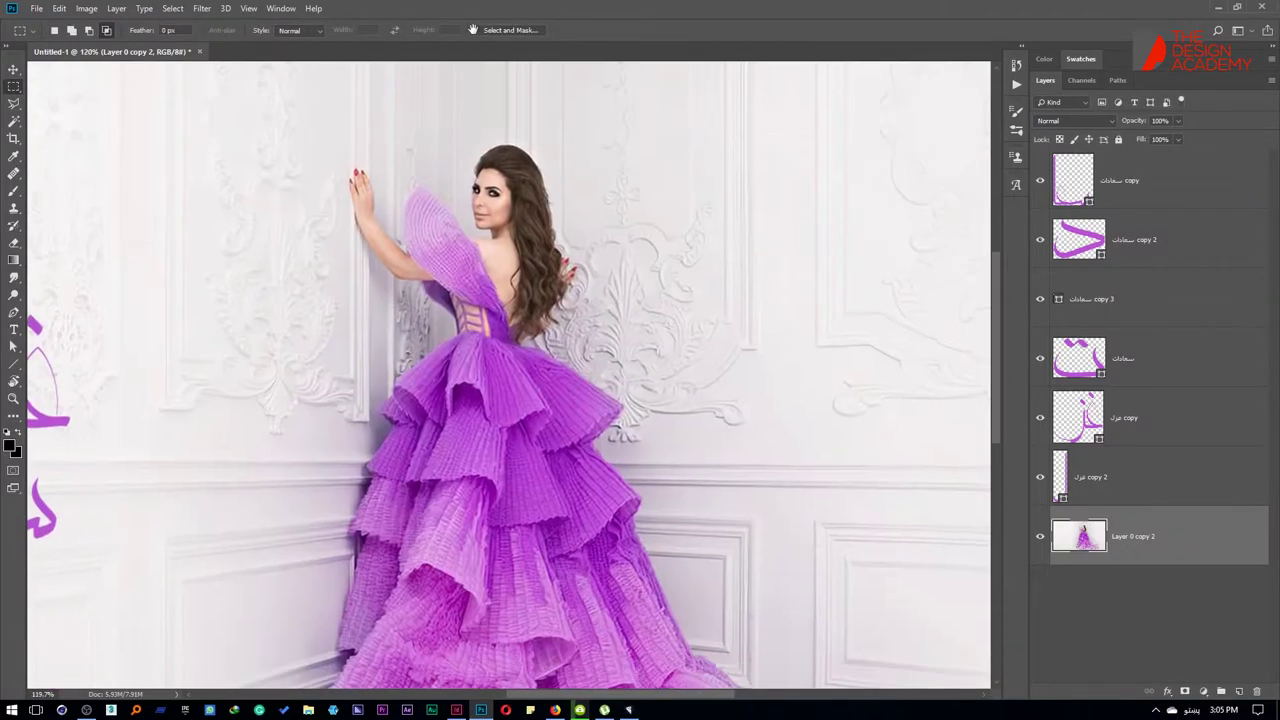
mouse_move(480, 33)
left_mouse_down()
mouse_move(521, 117)
mouse_move(465, 214)
left_mouse_up()
scroll(511, 137, "up", 5)
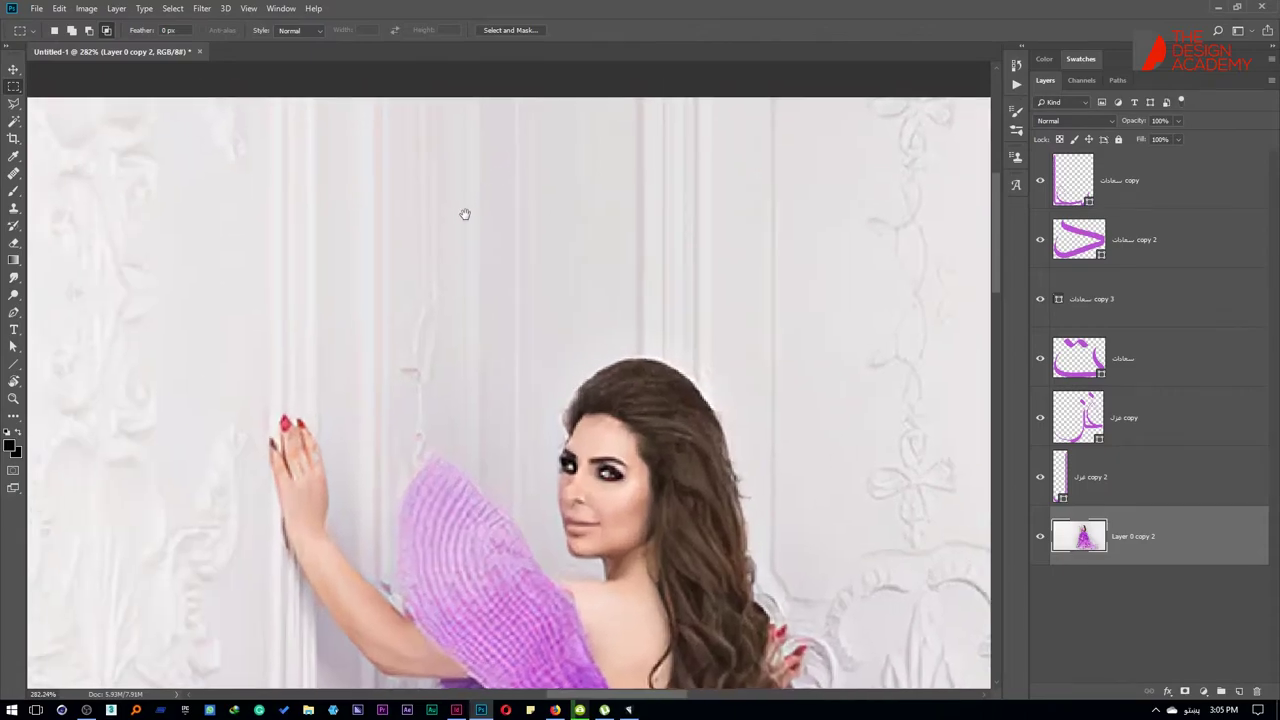
Step: Choose a soft round brush tip and fit the whole image in the window
key("b")
right_click(461, 253)
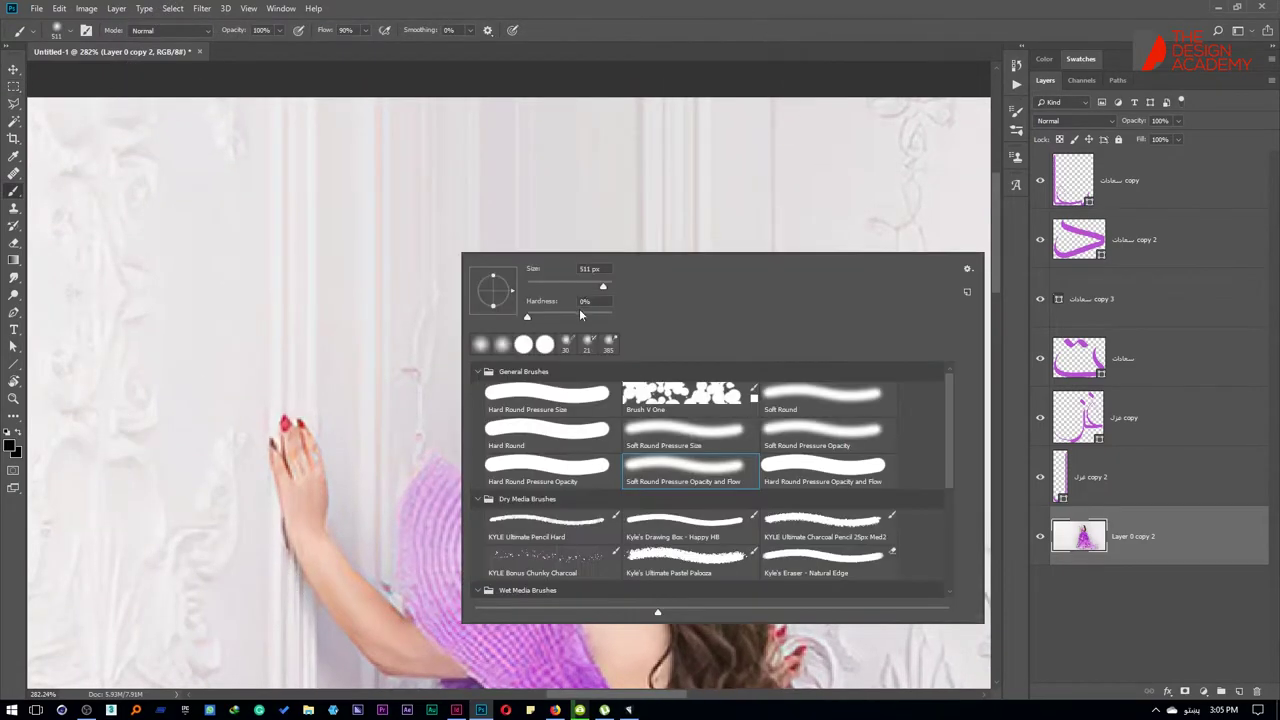
left_click(480, 344)
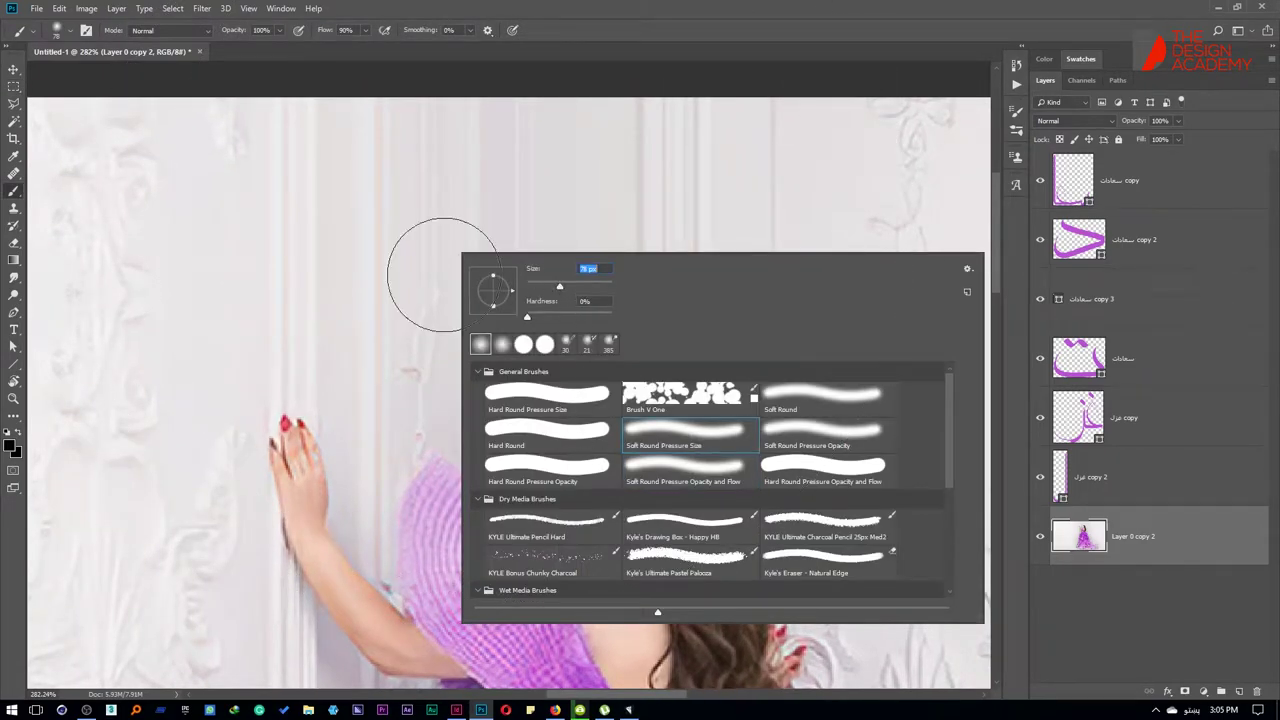
left_click(456, 5)
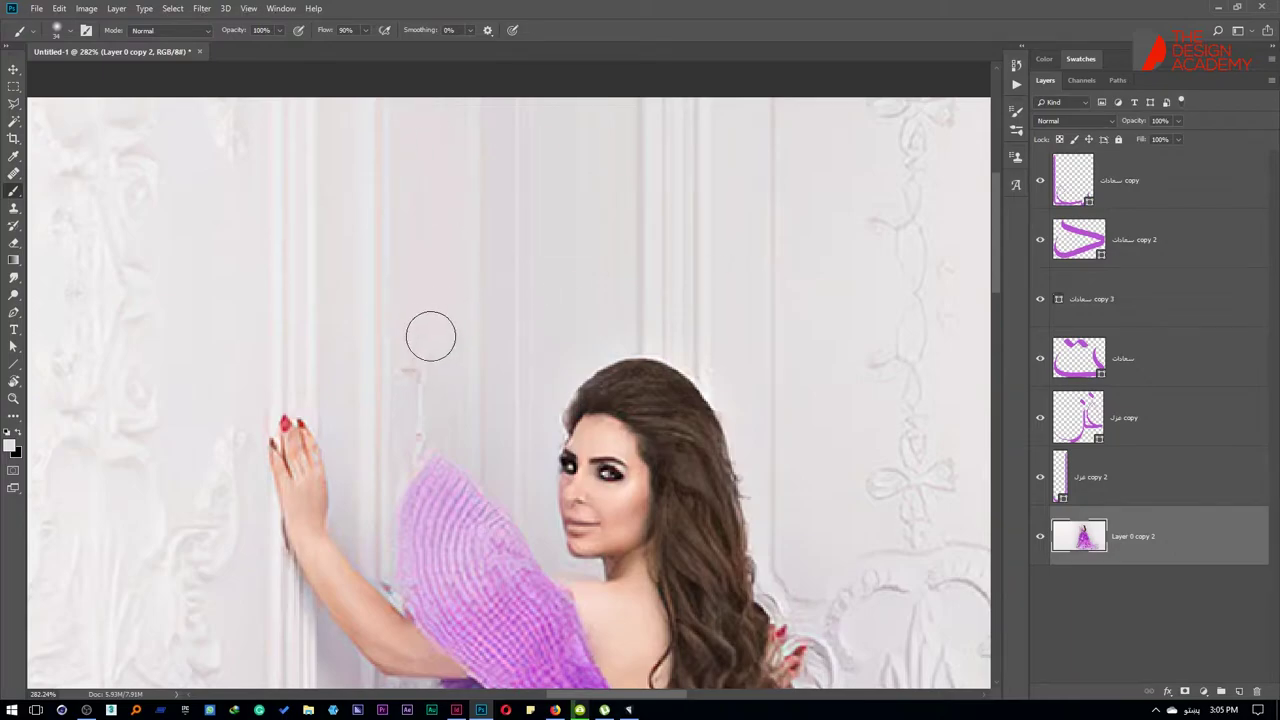
scroll(443, 313, "down", 2)
left_click_drag(562, 250, 407, 265)
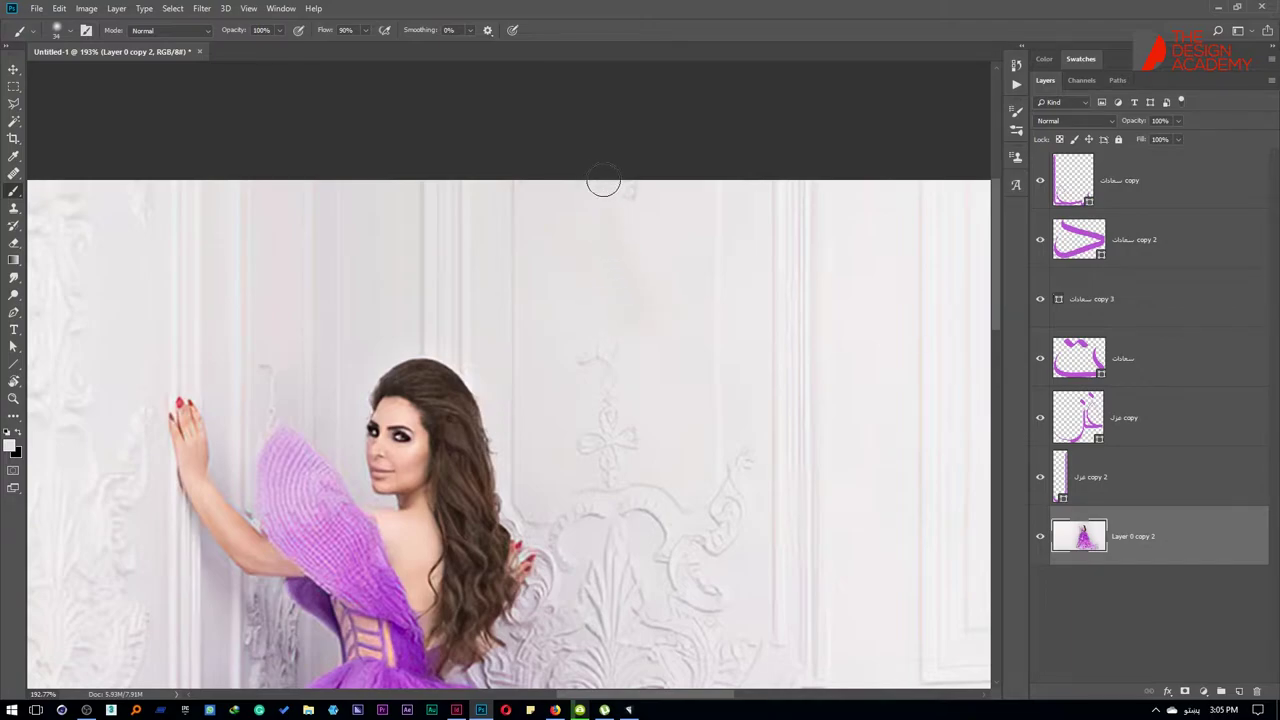
key("ctrl+0")
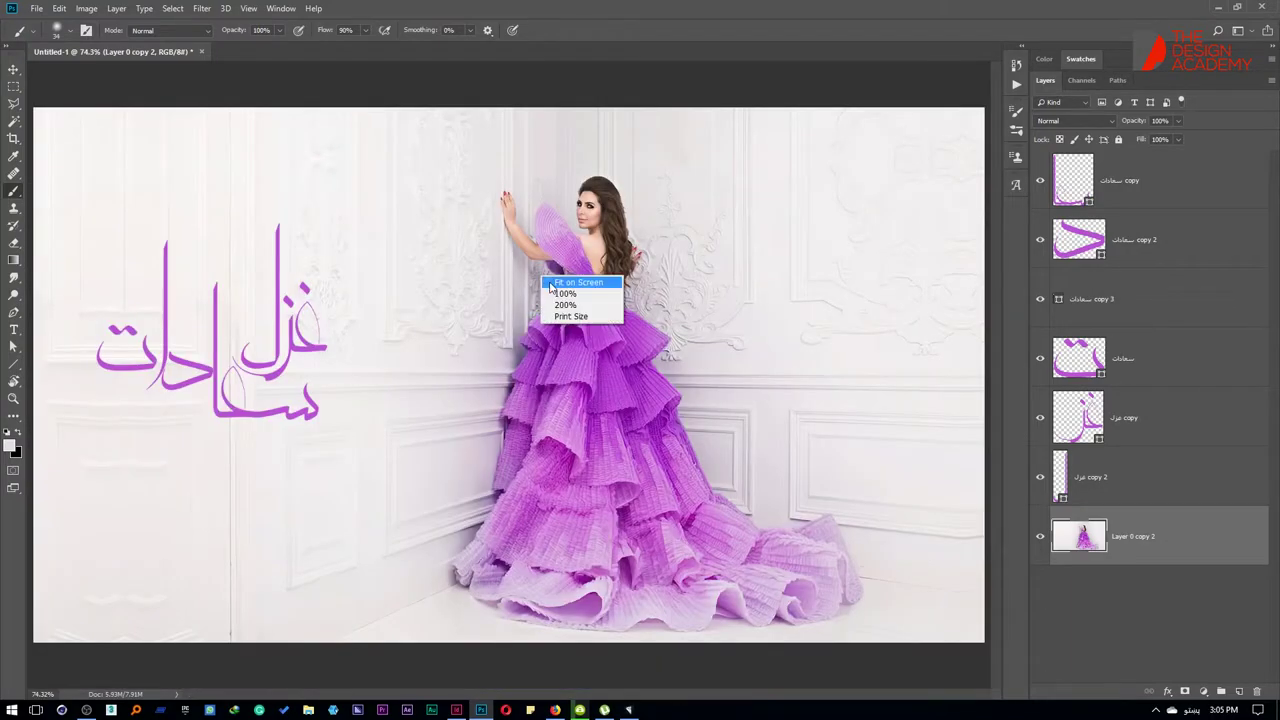
Step: Move the غزل vertical stroke and letters right to realign them
key("v")
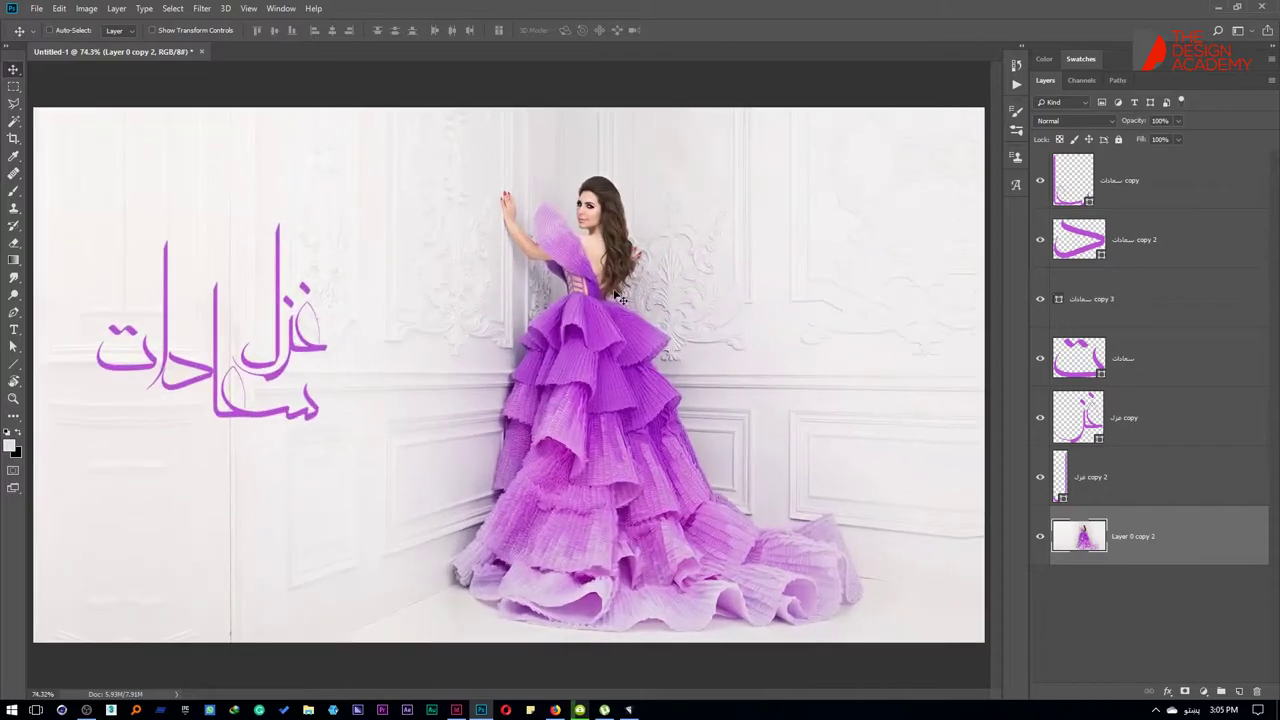
left_click(1146, 474)
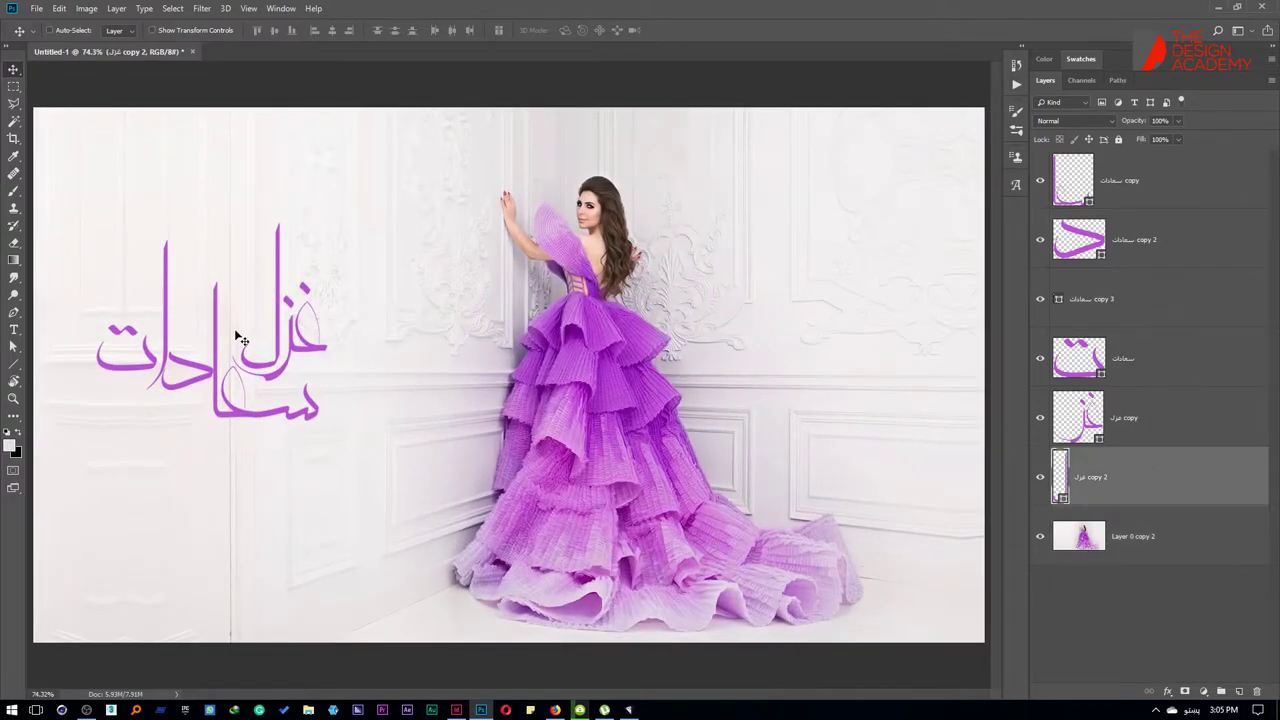
left_click_drag(241, 340, 288, 340)
left_click(1140, 418)
mouse_move(388, 285)
left_mouse_down()
mouse_move(528, 330)
mouse_move(478, 318)
left_mouse_up()
left_click(1129, 477)
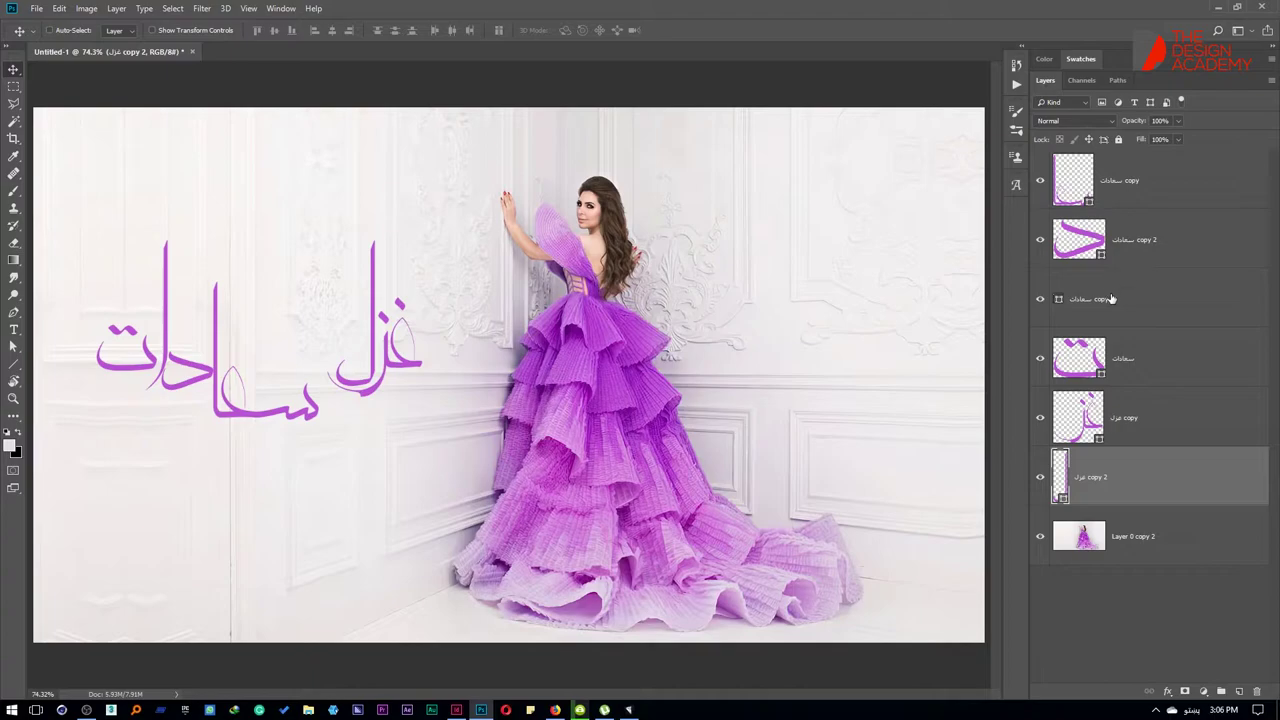
Step: Shift the سعادات letters and move the ح and ا strokes up to rejoin them
left_click(1150, 192)
left_click_drag(430, 296, 473, 274)
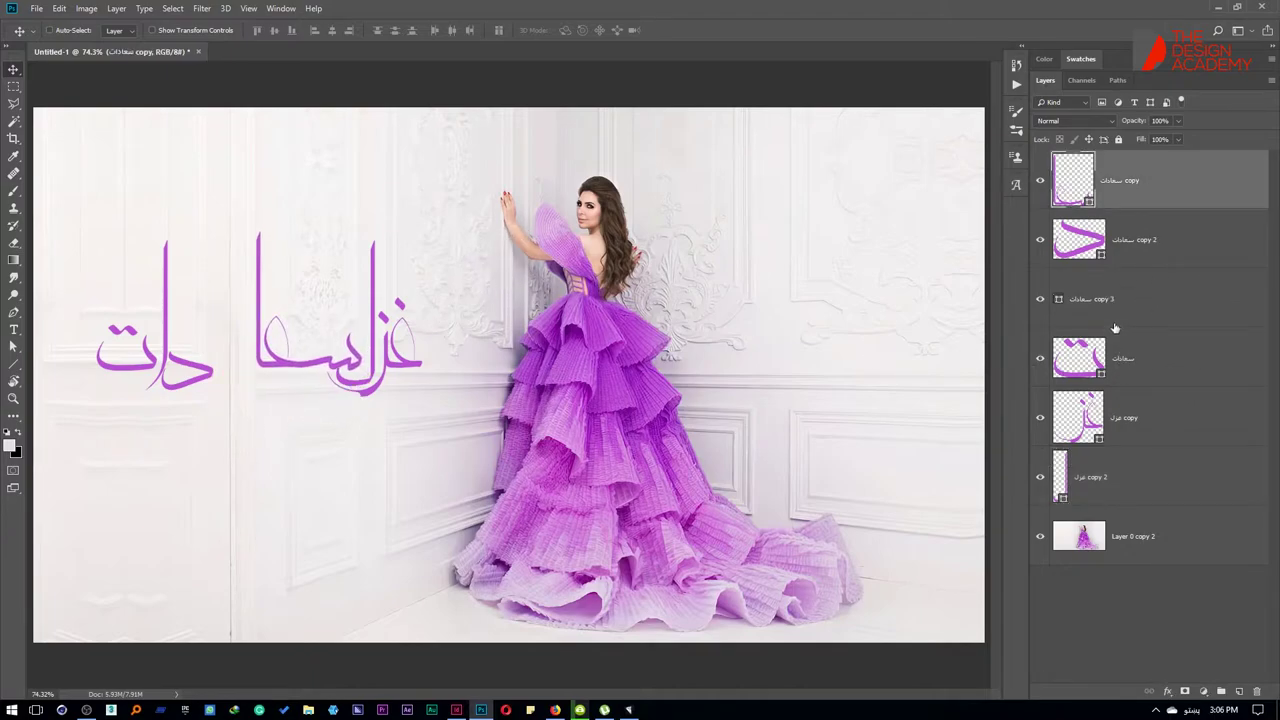
left_click(210, 385, "ctrl")
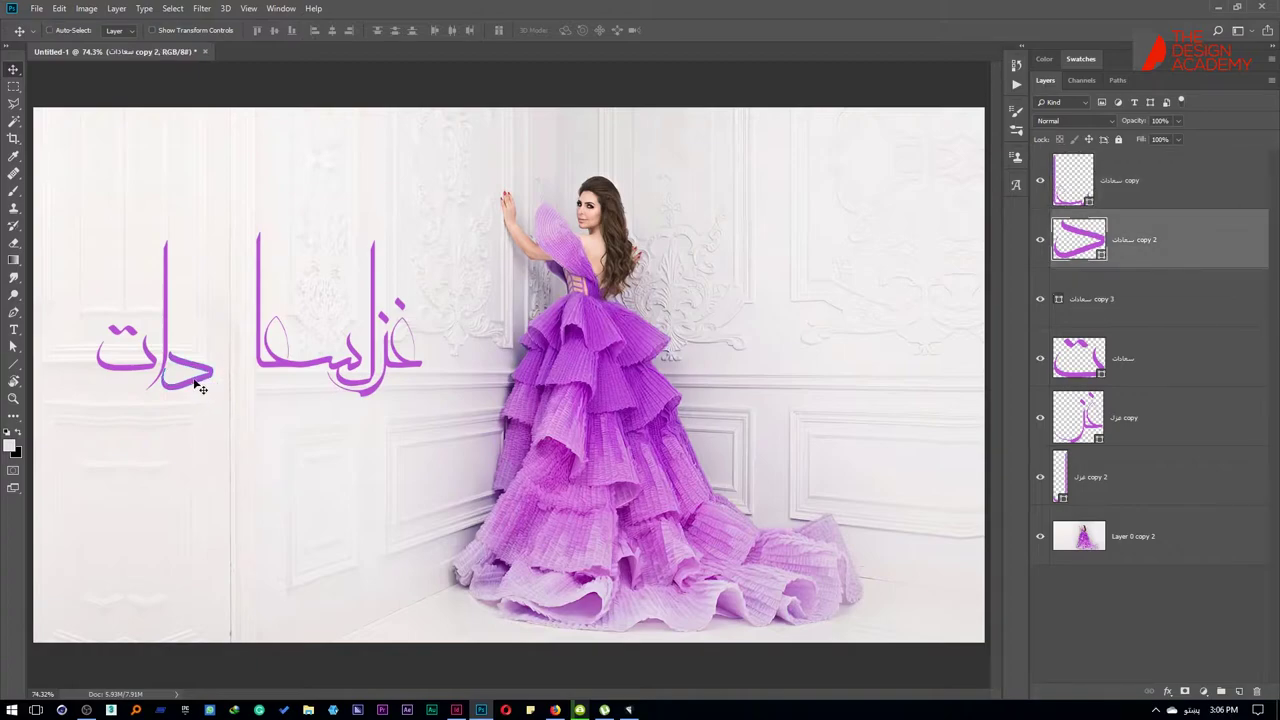
mouse_move(210, 385)
left_mouse_down()
mouse_move(253, 338)
mouse_move(257, 308)
left_mouse_up()
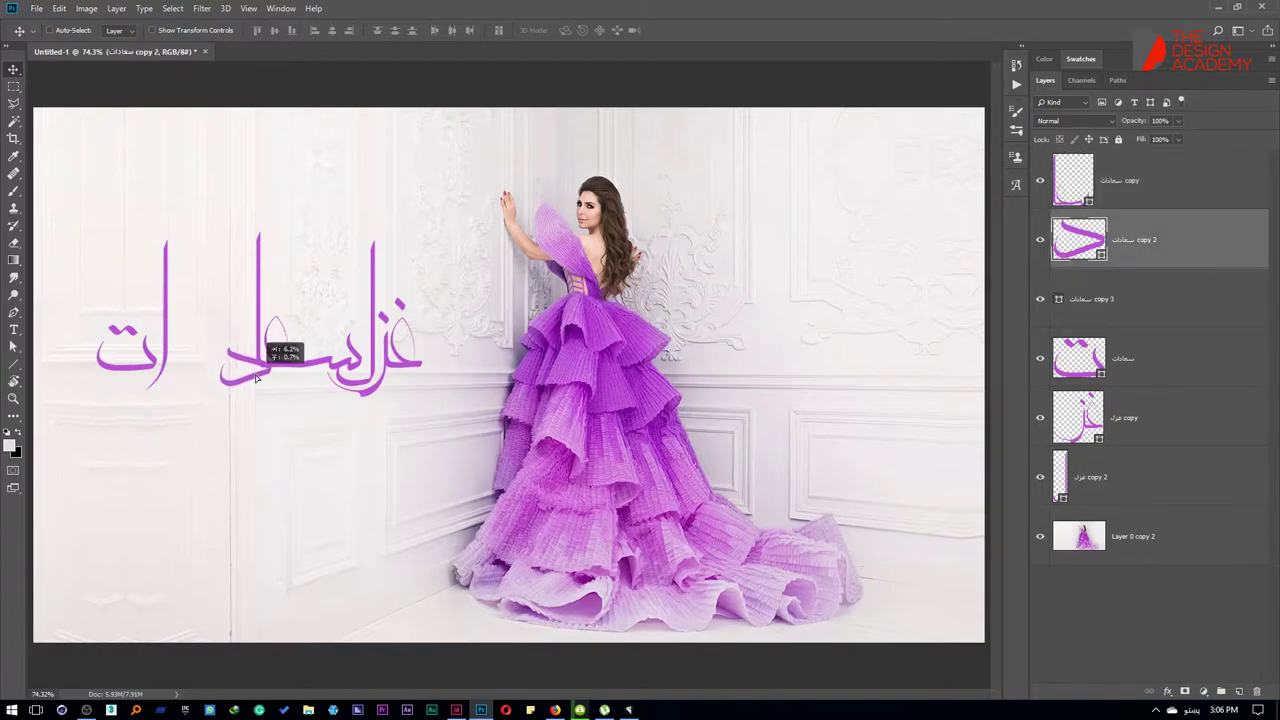
left_click(177, 340, "ctrl")
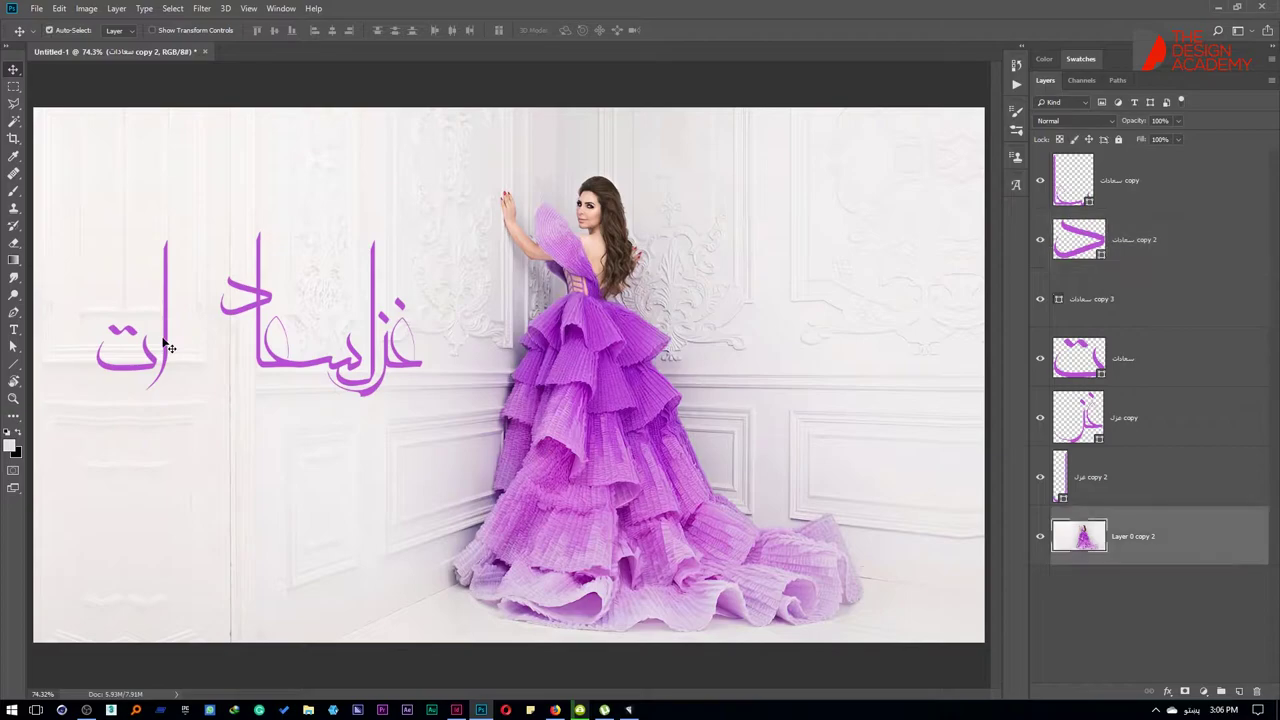
left_click(168, 348, "ctrl")
left_click_drag(172, 355, 222, 288)
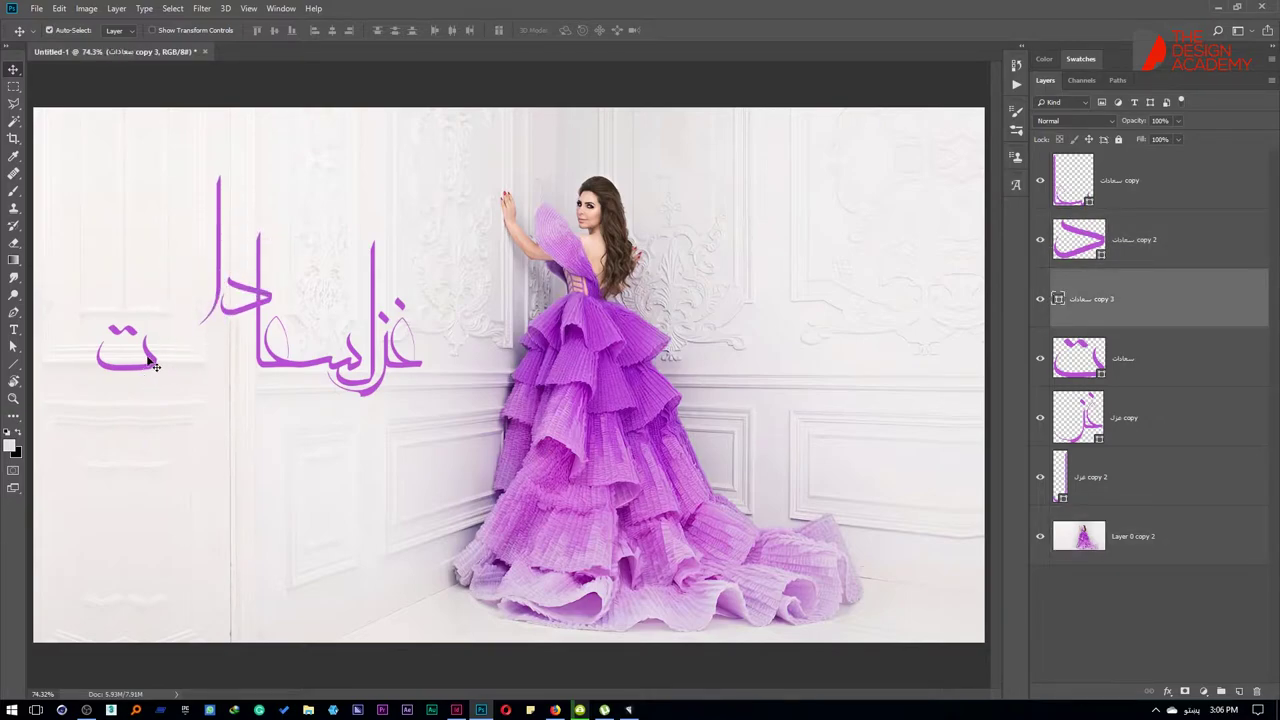
Step: Move the detached ت toward the word and enlarge it to about 121%
left_click(150, 360, "ctrl")
mouse_move(150, 360)
left_mouse_down()
mouse_move(204, 305)
mouse_move(294, 391)
left_mouse_up()
key("ctrl+t")
mouse_move(229, 337)
left_mouse_down()
mouse_move(175, 266)
mouse_move(314, 380)
left_mouse_up()
key("Return")
key("ctrl+z")
key("ctrl+z")
key("ctrl+t")
mouse_move(386, 323)
left_mouse_down()
mouse_move(438, 260)
mouse_move(320, 283)
mouse_move(366, 265)
left_mouse_up()
key("Return")
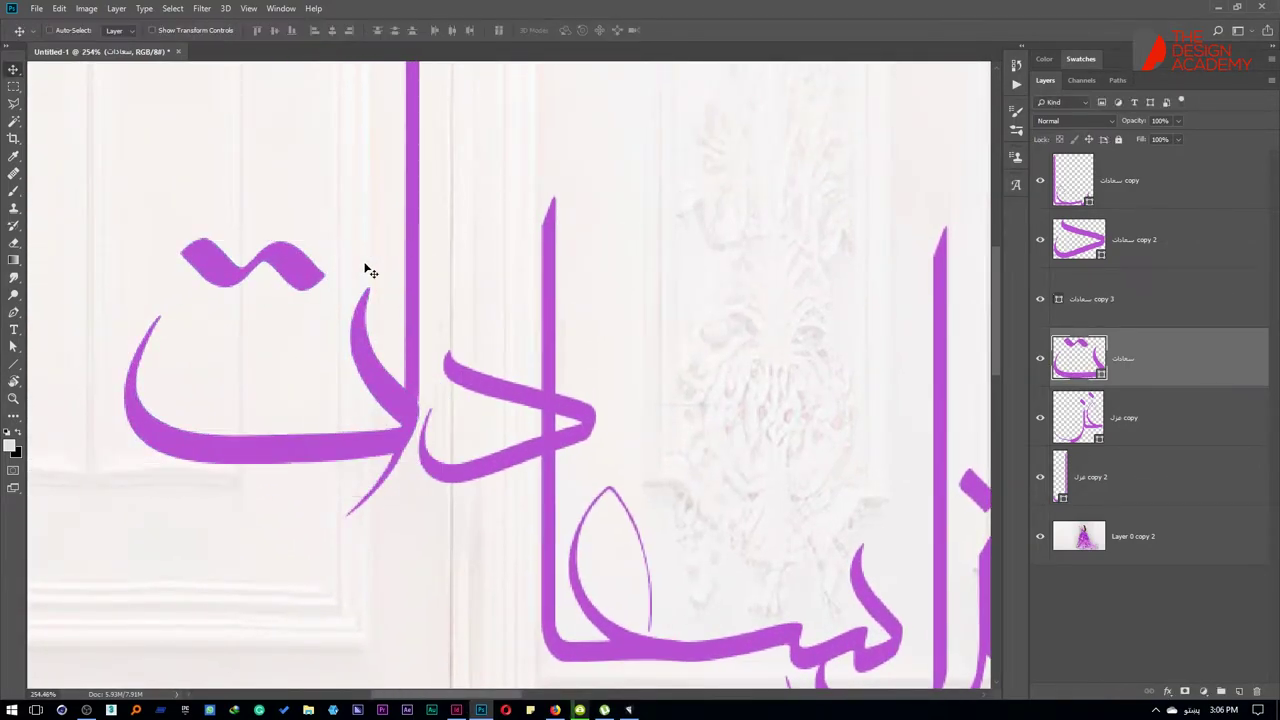
Step: Nudge the ت into place with arrow keys, then fit the whole image in view
key("Right")
key("Right")
key("Up")
key("Up")
key("Up")
key("Up")
key("Up")
key("Up")
key("Up")
key("Up")
key("Right")
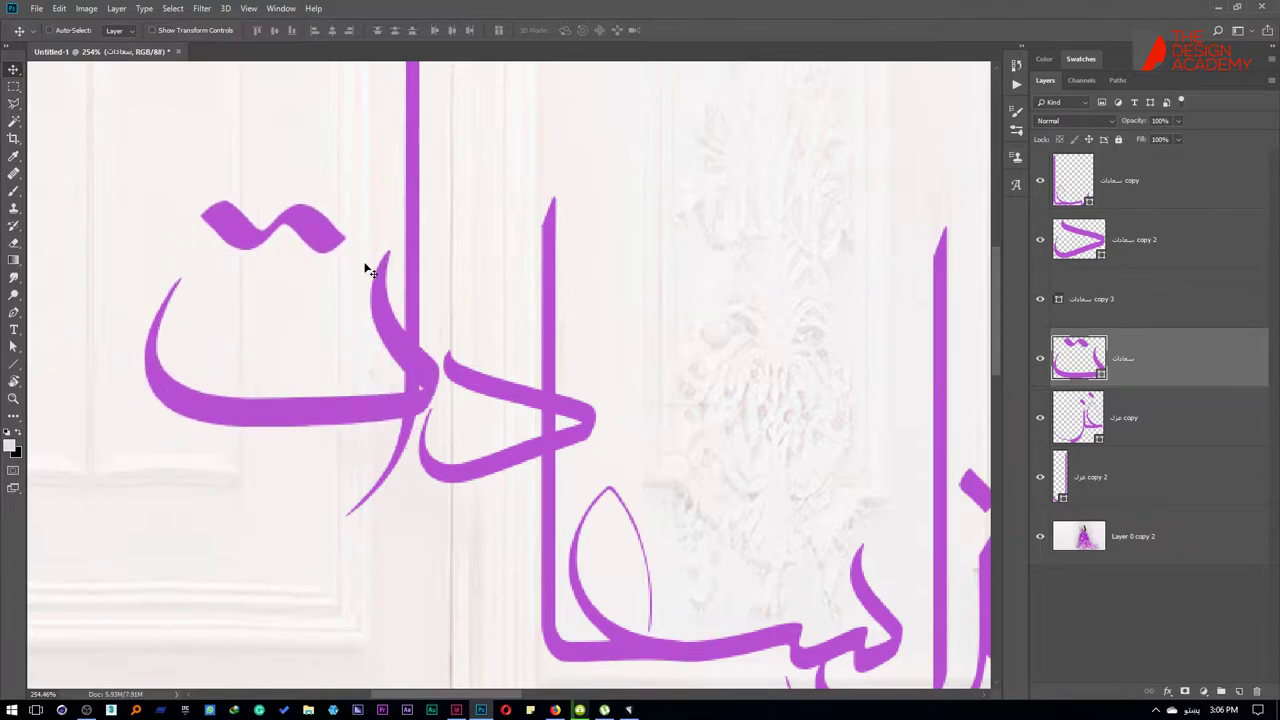
key("Up")
key("Up")
key("Up")
key("Right")
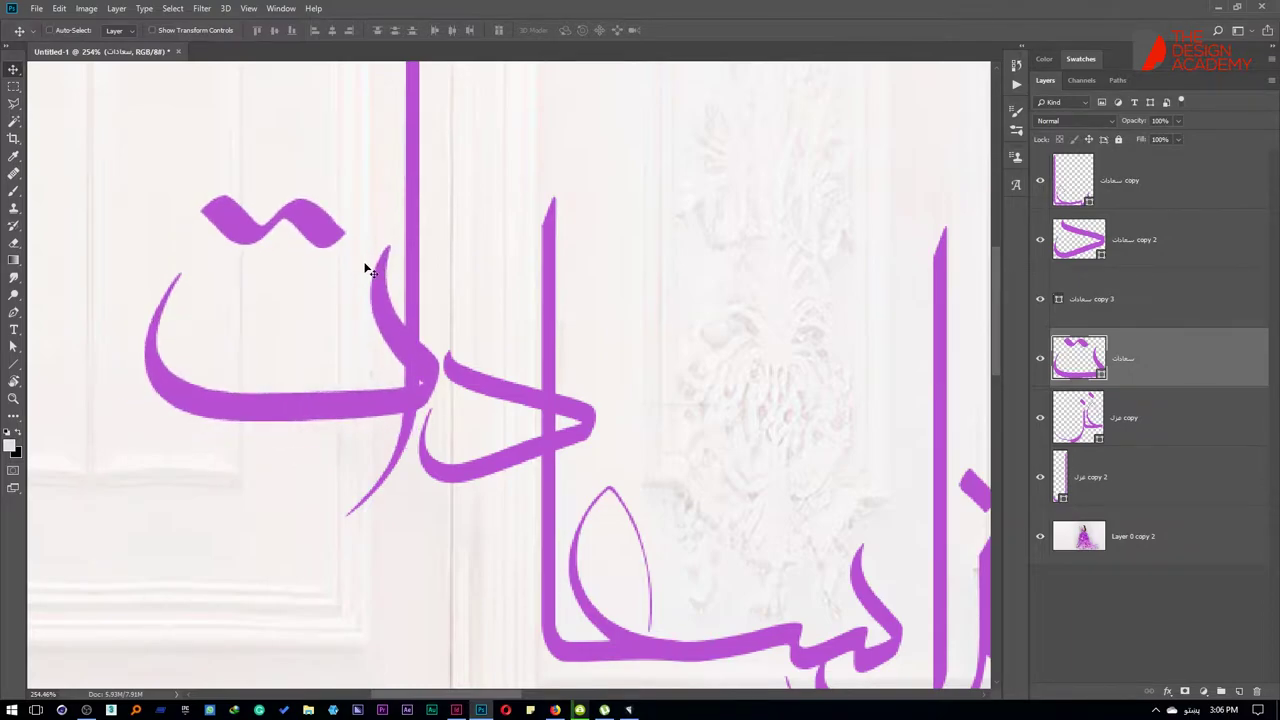
key("Left")
key("Left")
key("Left")
key("Left")
key("Left")
key("Left")
key("Left")
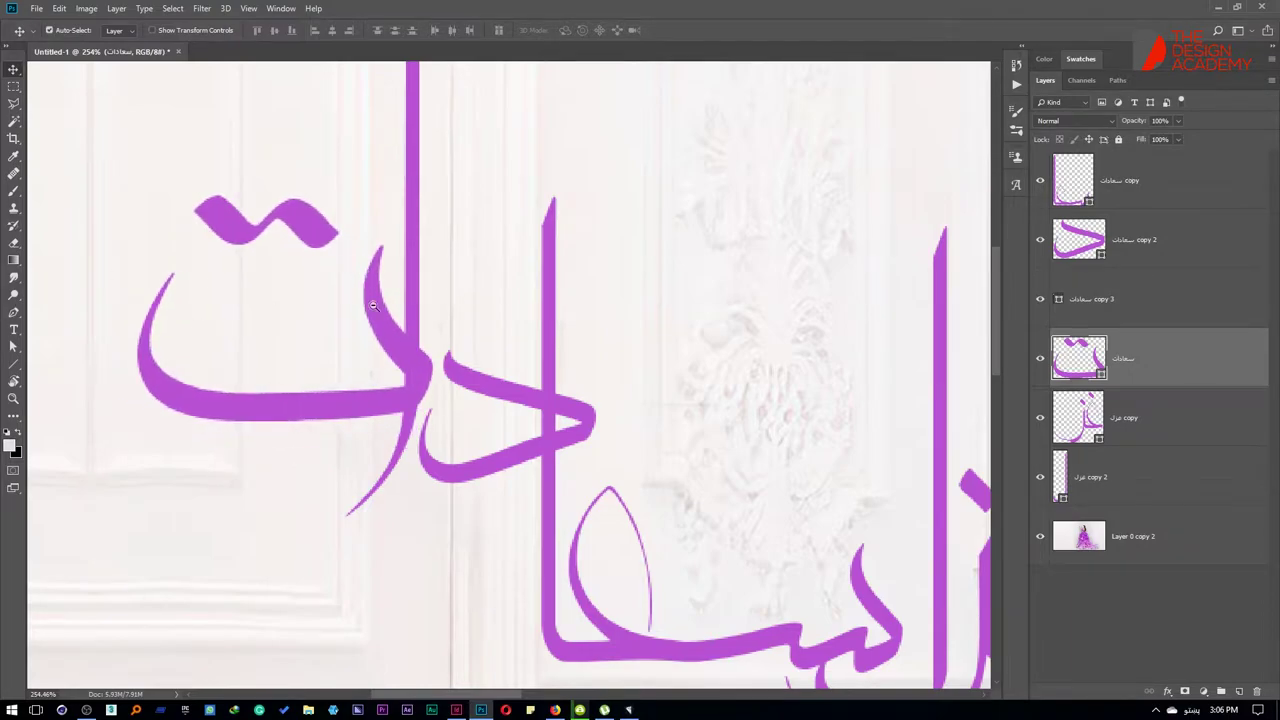
key("ctrl+minus")
key("ctrl+minus")
key("ctrl+minus")
right_click(445, 322)
key("Escape")
key("ctrl+0")
Step: Select all the calligraphy layers together and shift the group down-right, then down-left
left_click(1115, 488)
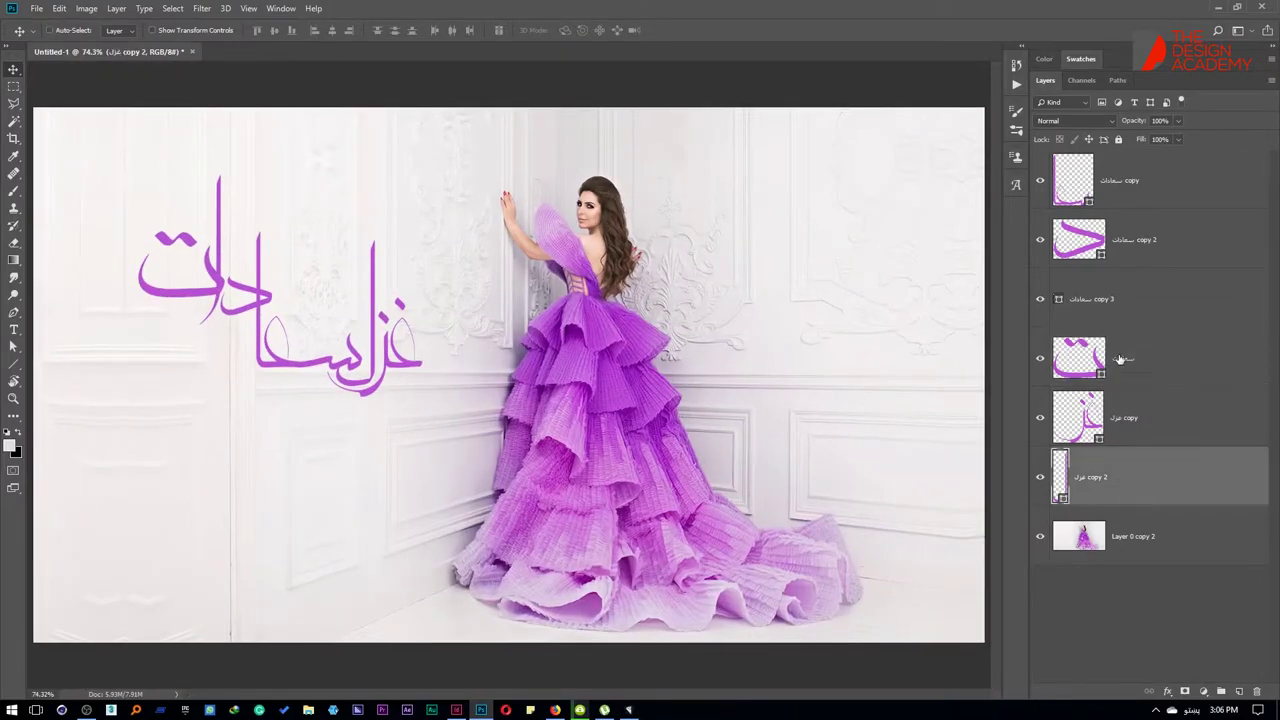
left_click(1126, 205, "shift")
mouse_move(415, 409)
left_mouse_down()
mouse_move(553, 524)
mouse_move(486, 429)
left_mouse_up()
key("ctrl+t")
key("Return")
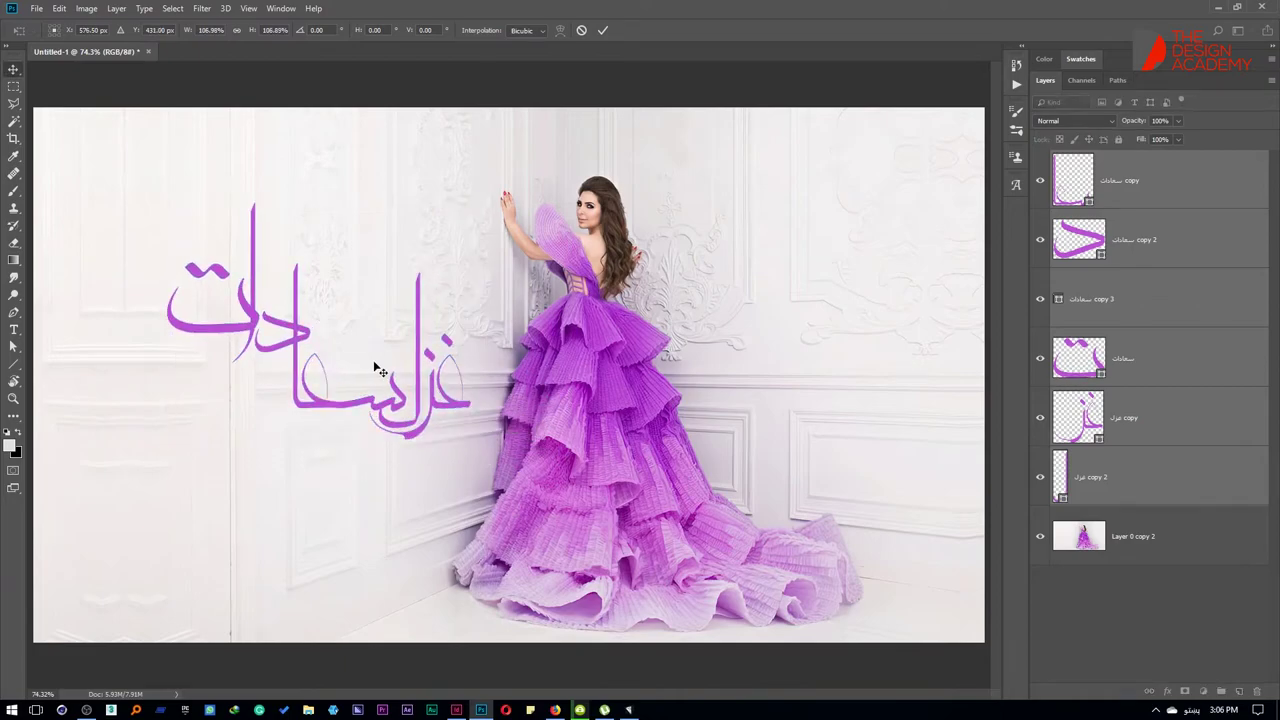
left_click_drag(377, 366, 330, 404)
Step: Enlarge the whole calligraphy to about 111% and move it up-left beside the woman
key("ctrl+t")
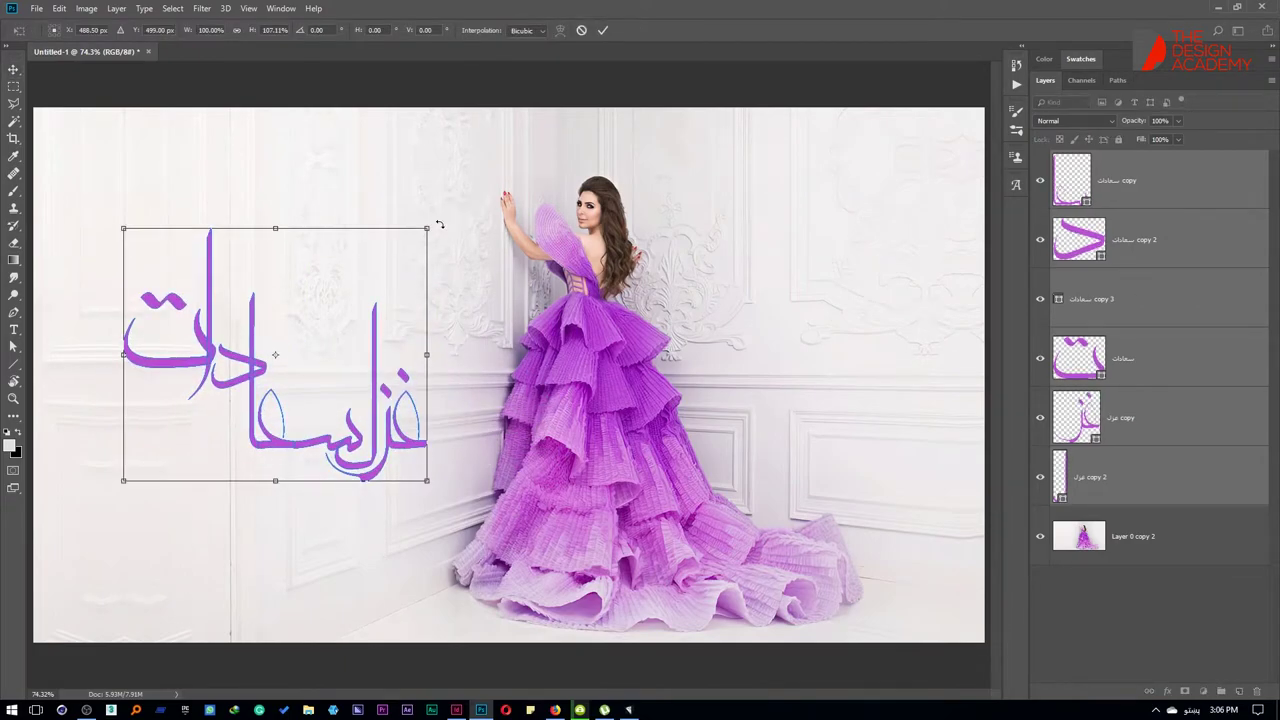
left_click_drag(426, 243, 461, 219)
key("Return")
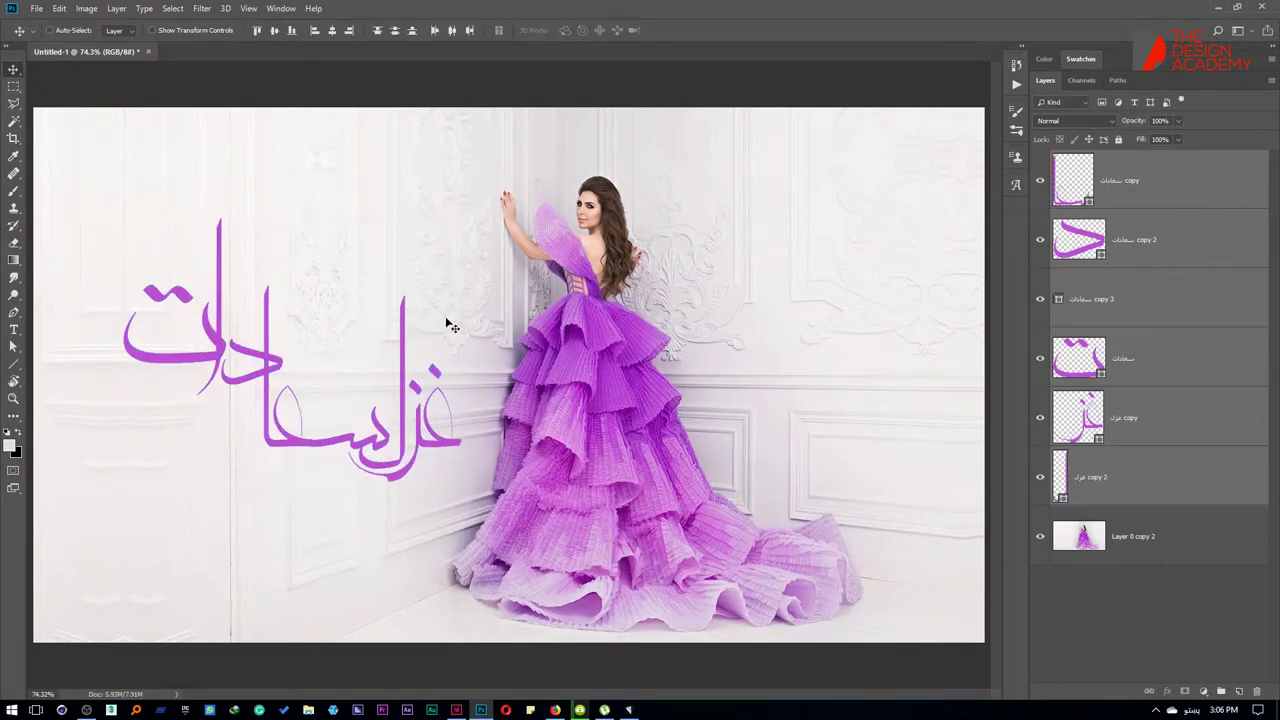
left_click_drag(449, 326, 400, 286)
scroll(518, 418, "down", 3)
right_click(487, 383)
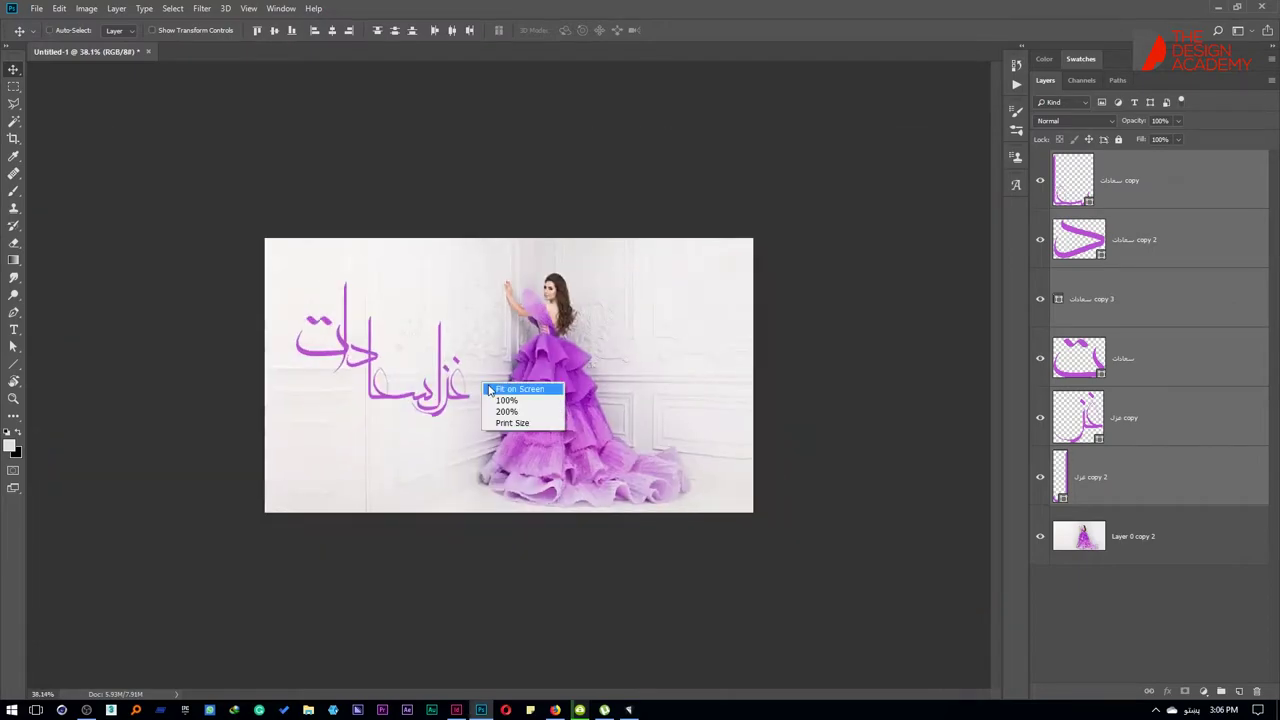
left_click(500, 390)
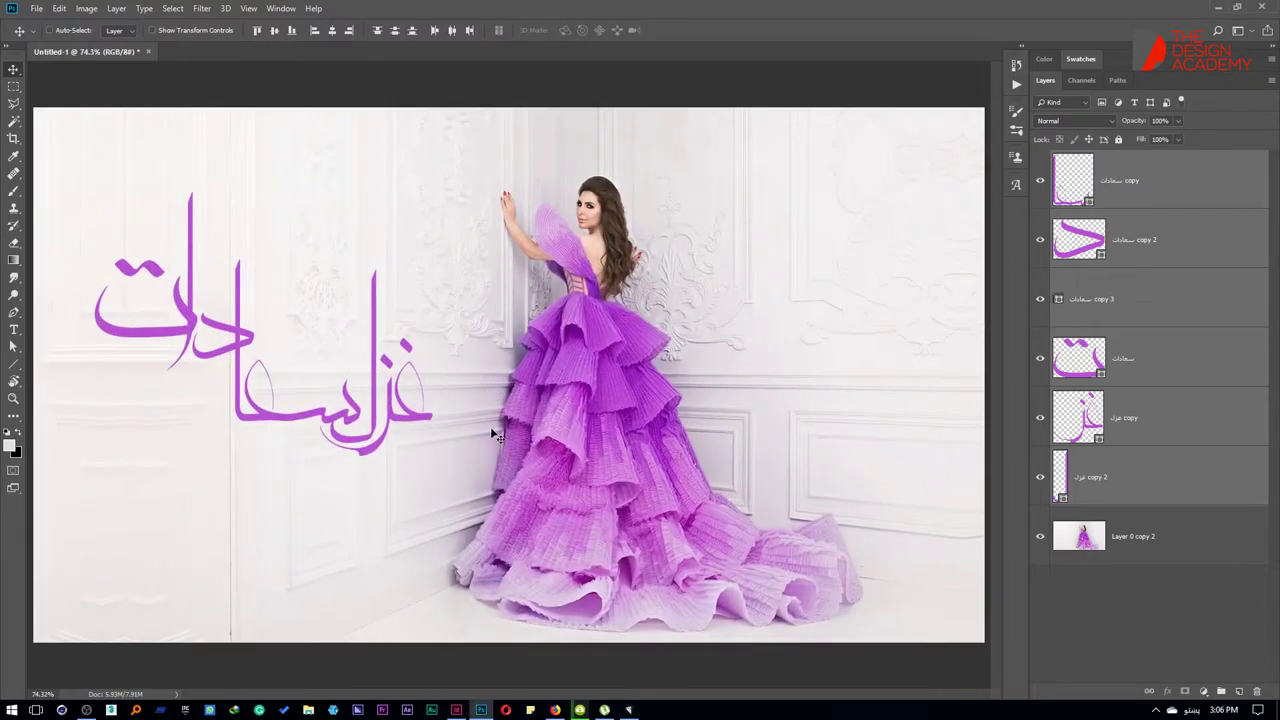
Step: Select the غزل copy layer and view the calligraphy at 100%, discarding an empty text layer
left_click(1116, 441)
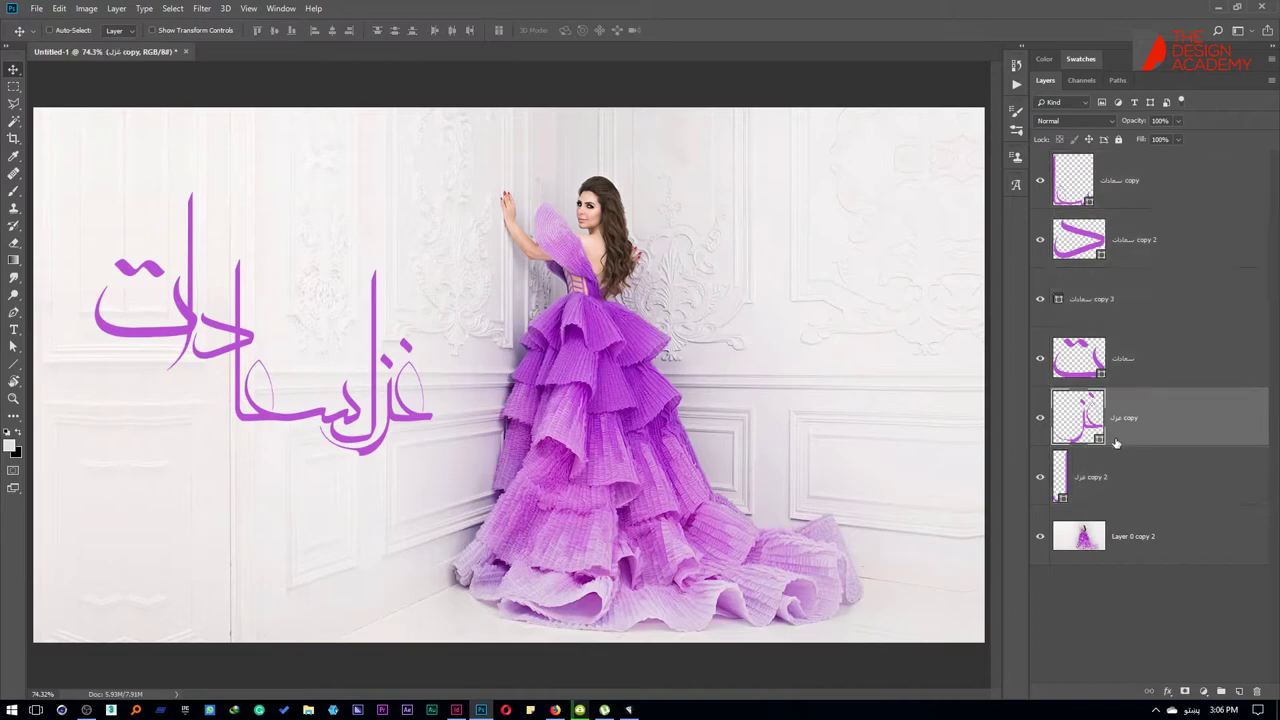
scroll(413, 418, "up", 2)
scroll(413, 418, "up", 2)
right_click(406, 398)
left_click(432, 415)
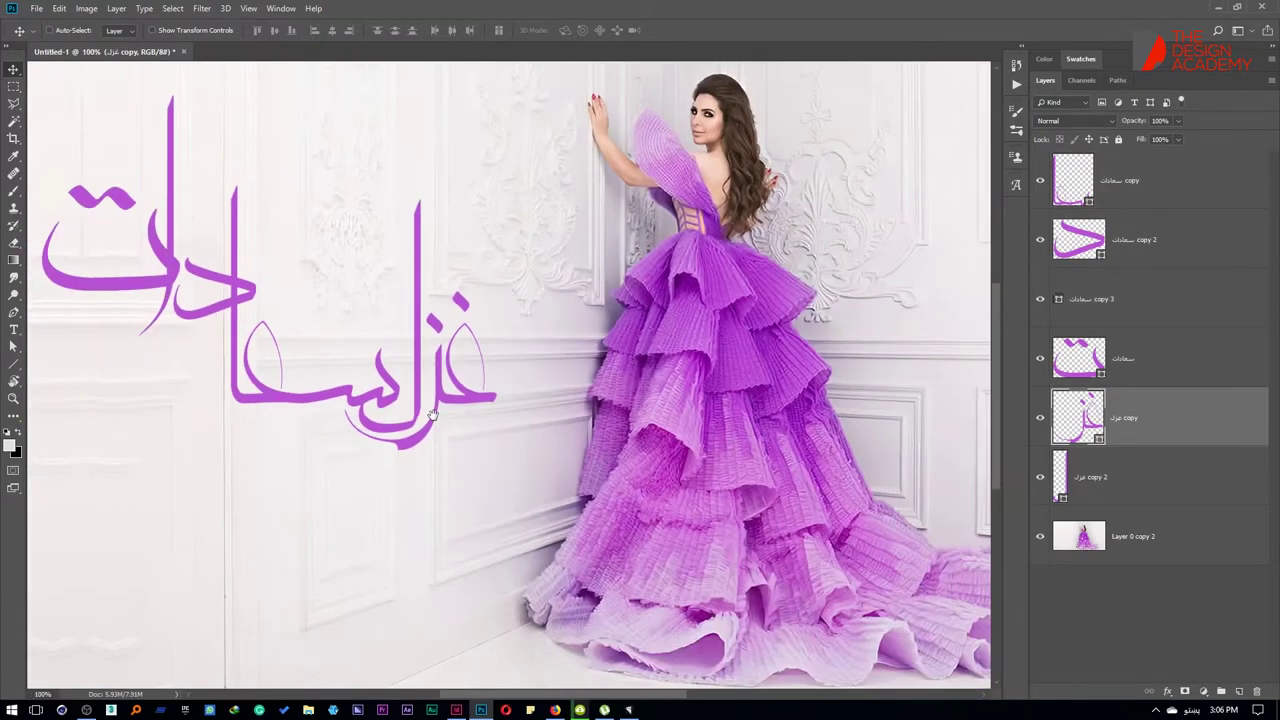
left_click_drag(463, 365, 508, 392)
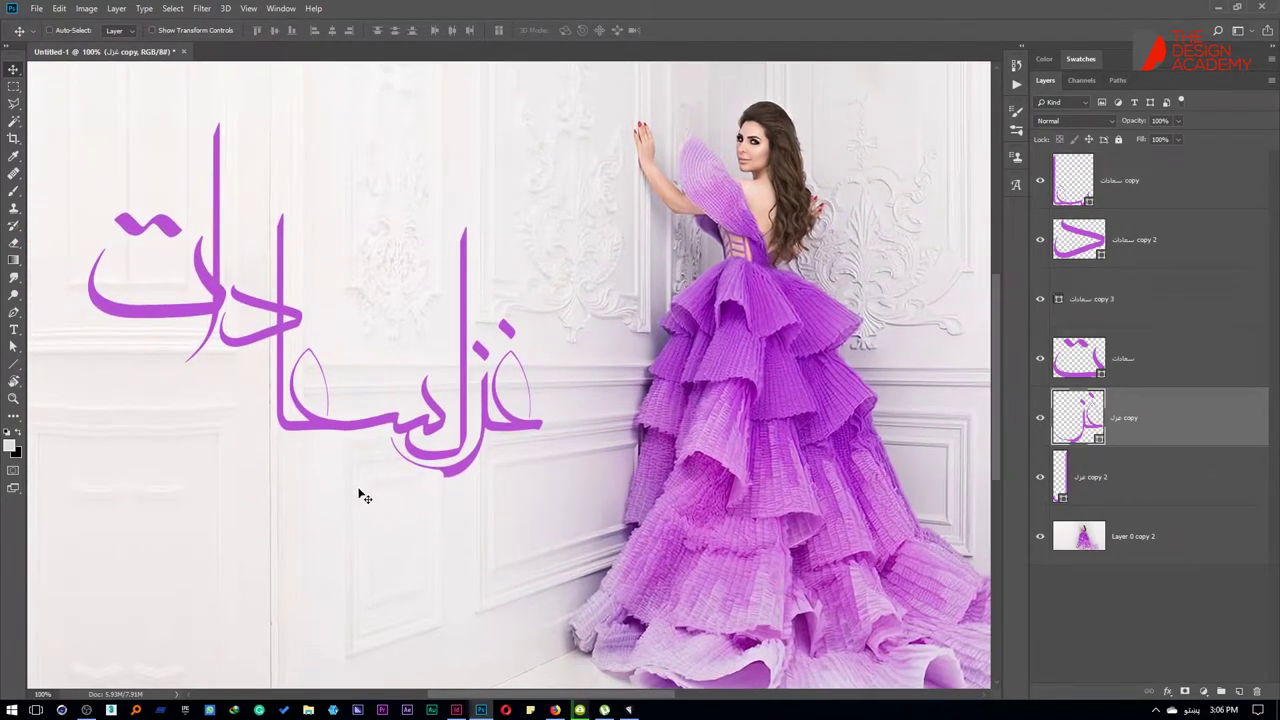
key("t")
left_click(316, 511)
key("Escape")
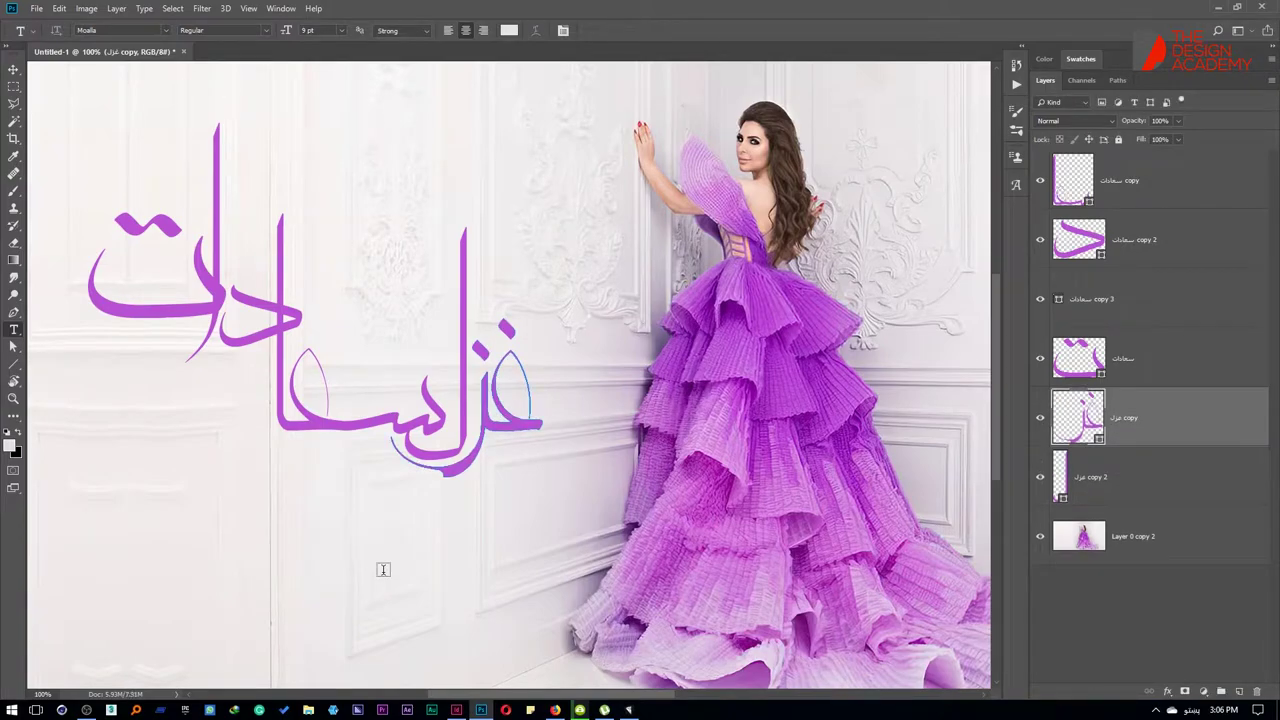
Step: Type an ع glyph on the wall and move its layer beneath the calligraphy layers
left_click(383, 571)
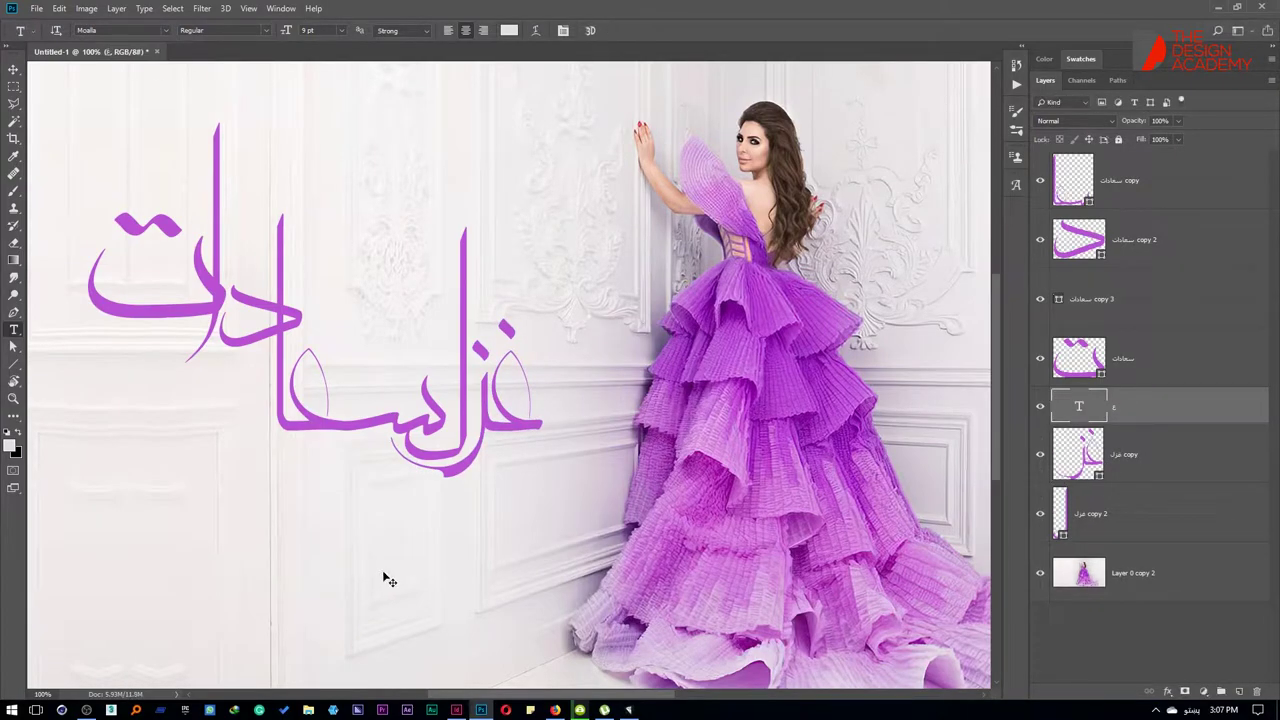
type("ع")
key("ctrl+t")
key("Return")
key("v")
scroll(510, 370, "up", 2)
scroll(510, 370, "up", 2)
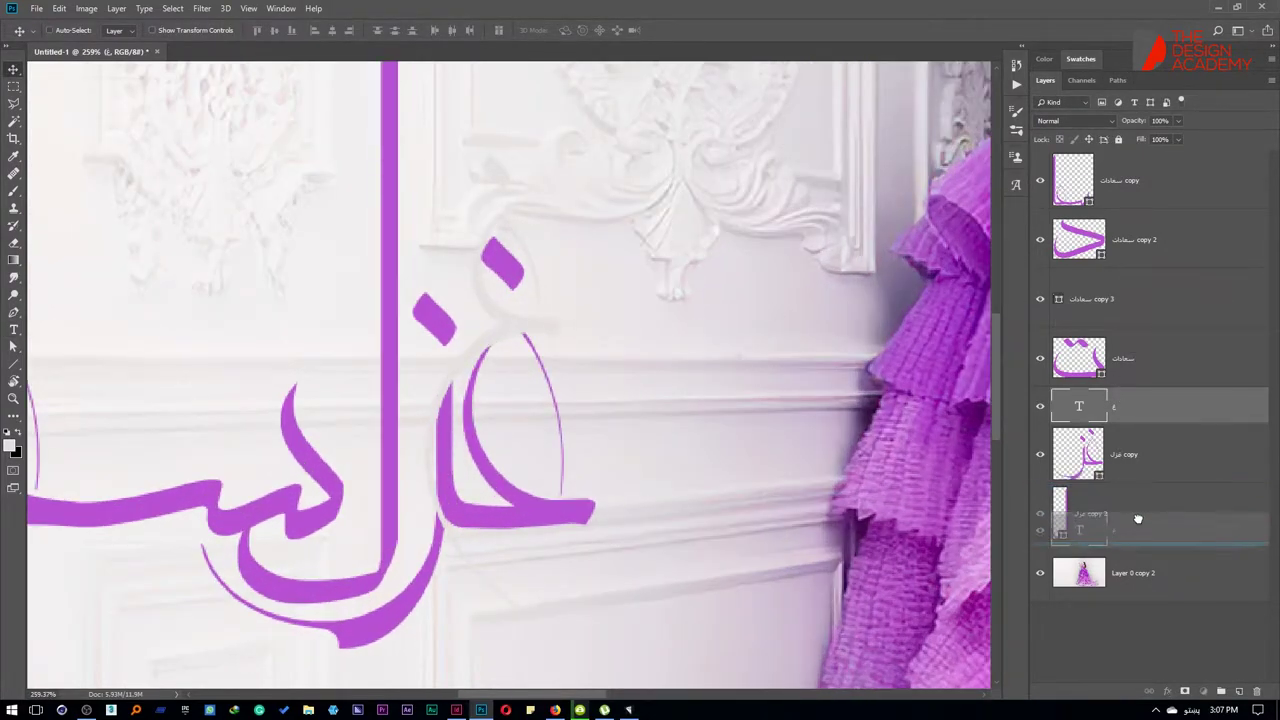
left_click_drag(1143, 398, 1140, 545)
Step: Set the ع text colour to a light greyish purple
double_click(1097, 535)
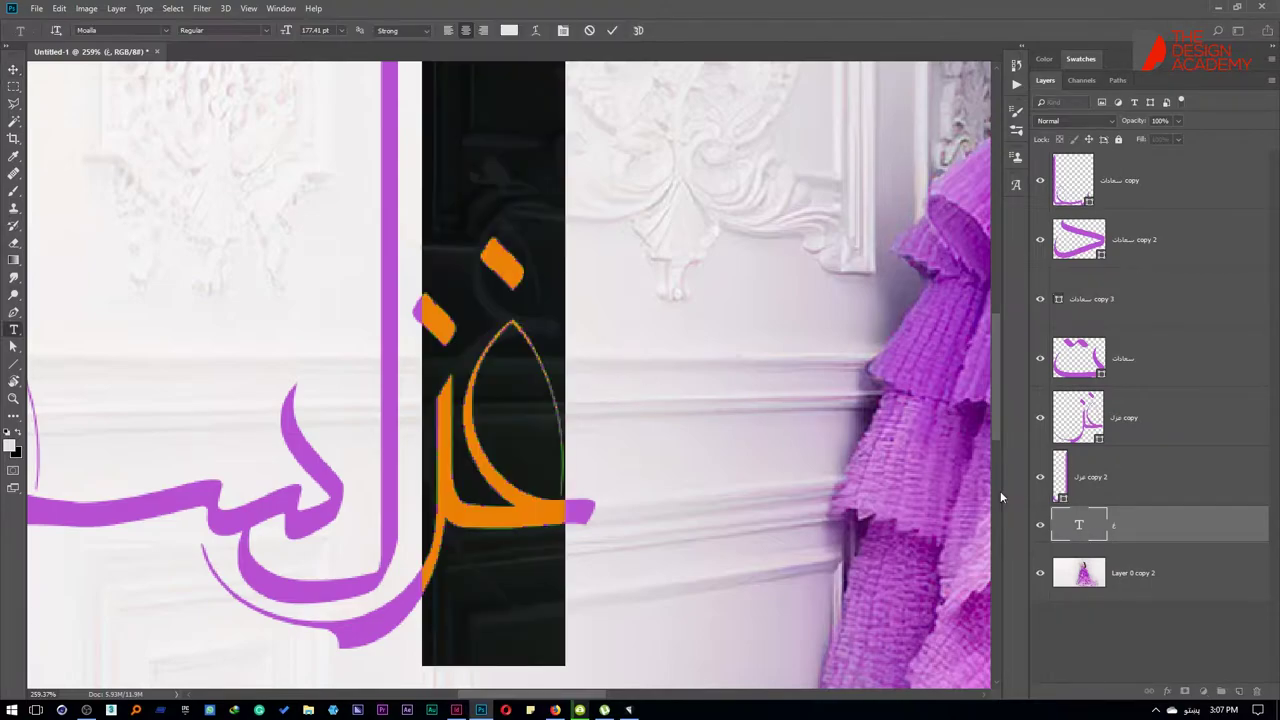
left_click(508, 30)
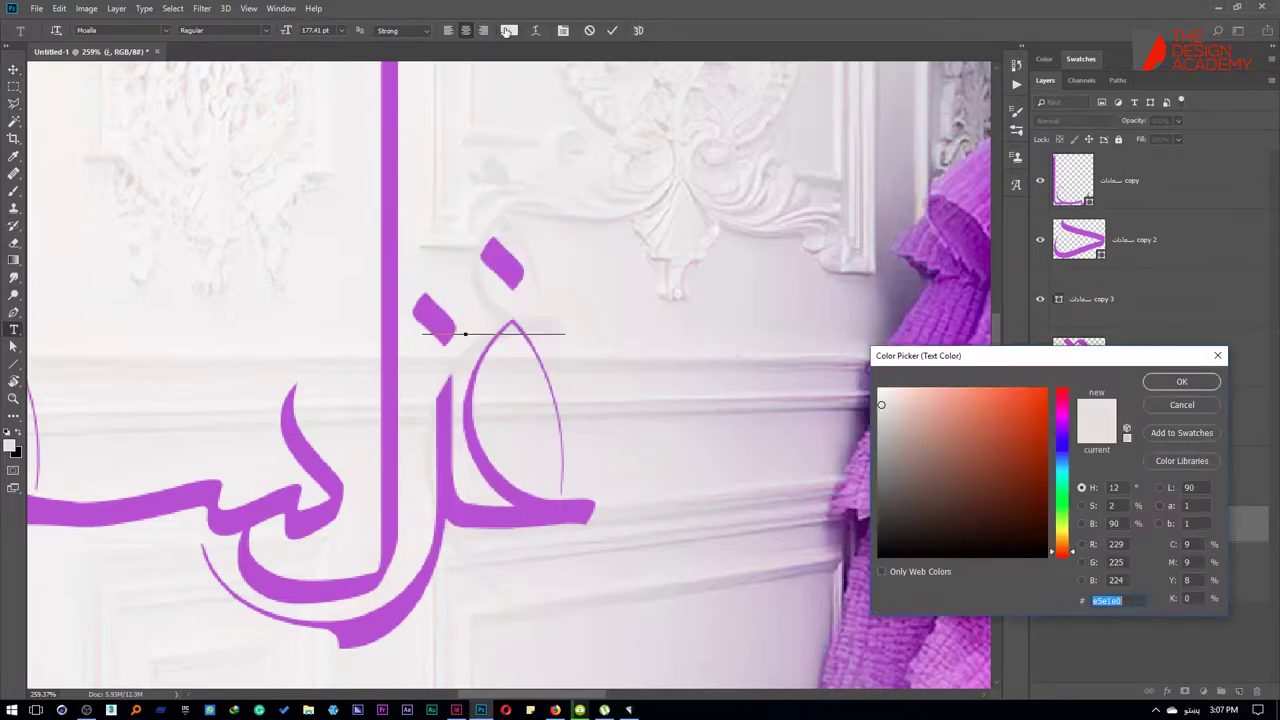
left_click(395, 153)
mouse_move(980, 434)
left_mouse_down()
mouse_move(954, 493)
mouse_move(1070, 549)
left_mouse_up()
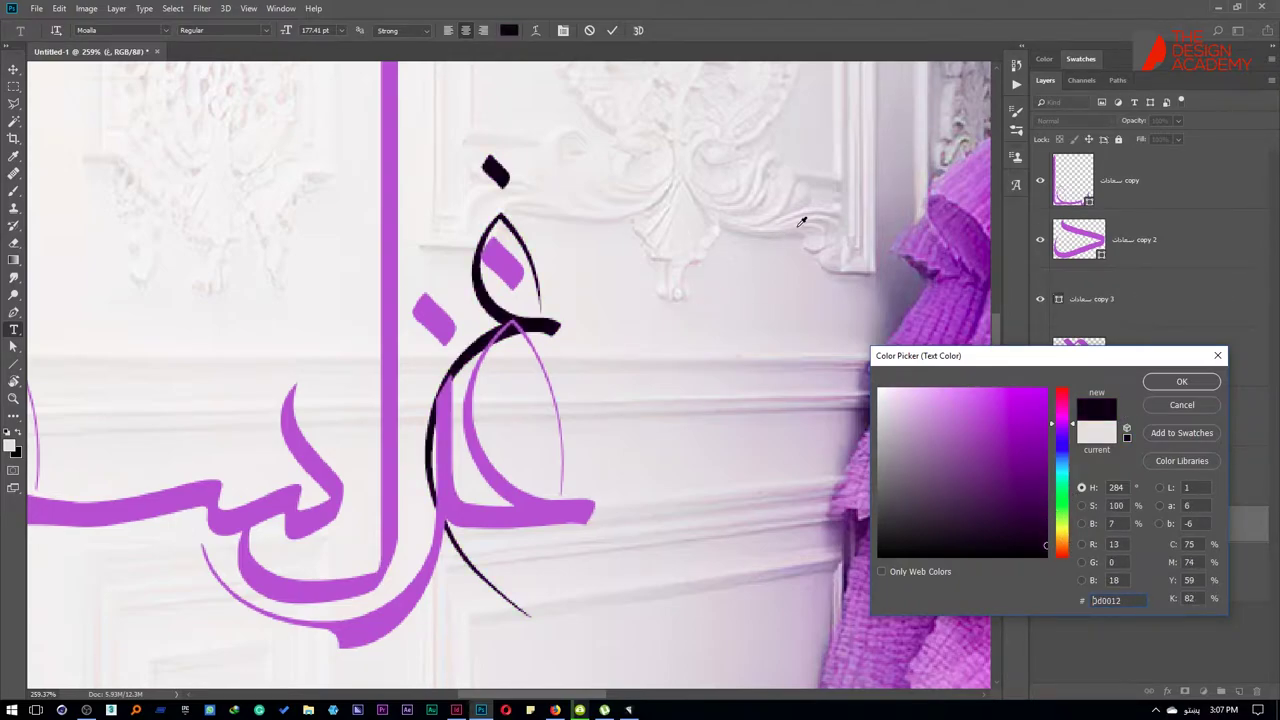
left_click(884, 199)
left_click(1151, 380)
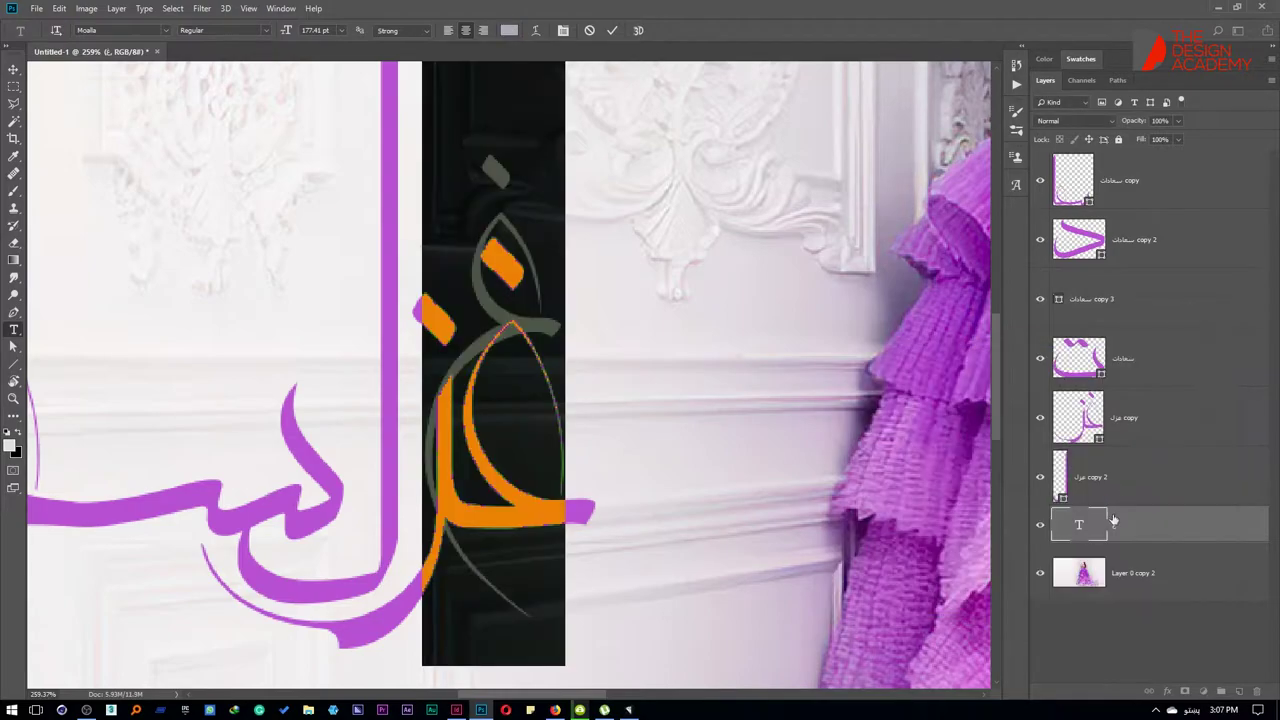
key("ctrl+Return")
Step: Move the grey ع down-right into the lettering and place a copy up-left
key("v")
mouse_move(513, 363)
left_mouse_down()
mouse_move(571, 423)
mouse_move(566, 548)
mouse_move(552, 540)
left_mouse_up()
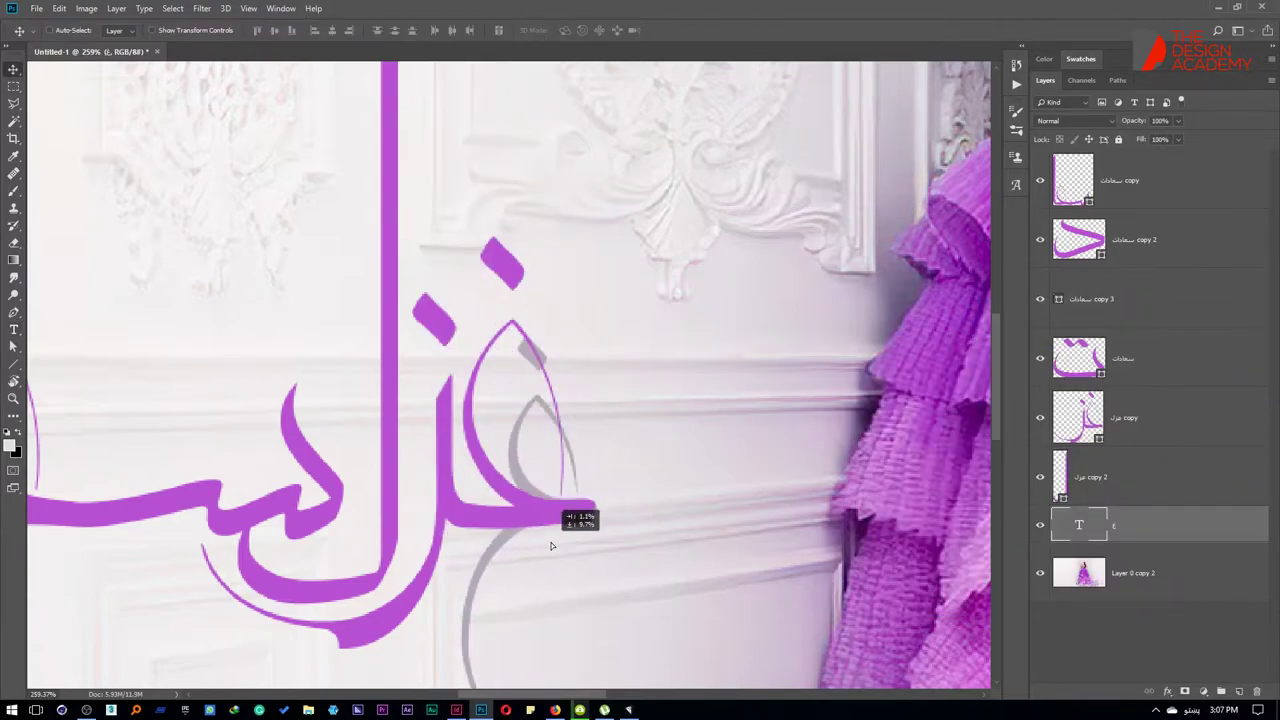
key("ctrl+0")
scroll(410, 380, "up", 1)
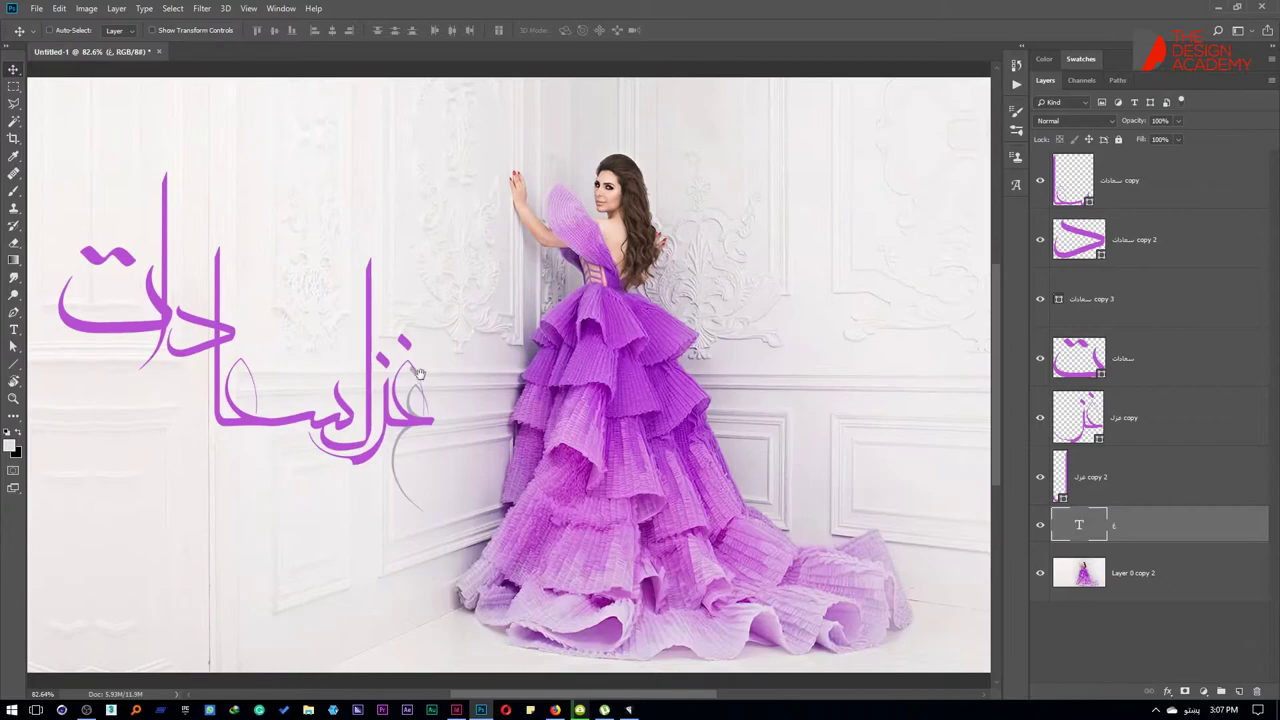
mouse_move(420, 345)
left_mouse_down()
mouse_move(345, 355)
mouse_move(305, 245)
left_mouse_up()
key("ctrl+j")
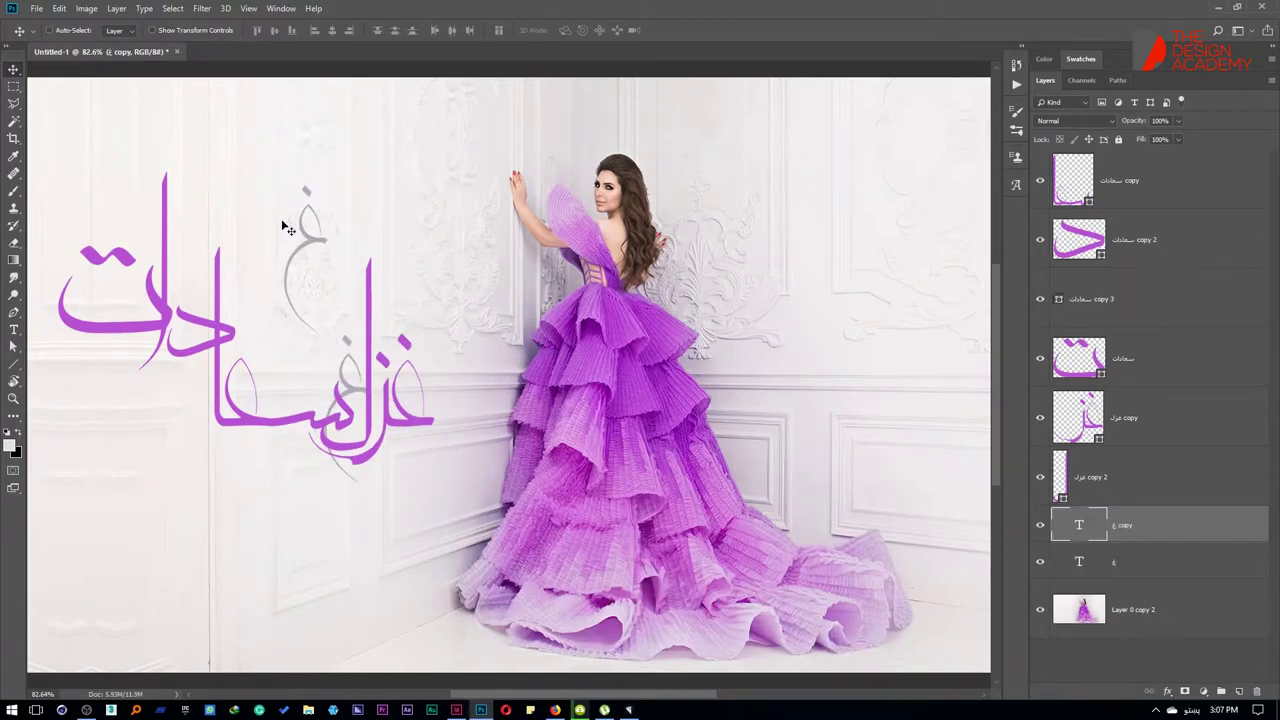
Step: Change the copy's character to ل and move it down-right beside the word
key("t")
double_click(305, 229)
type("ل")
key("ctrl+Return")
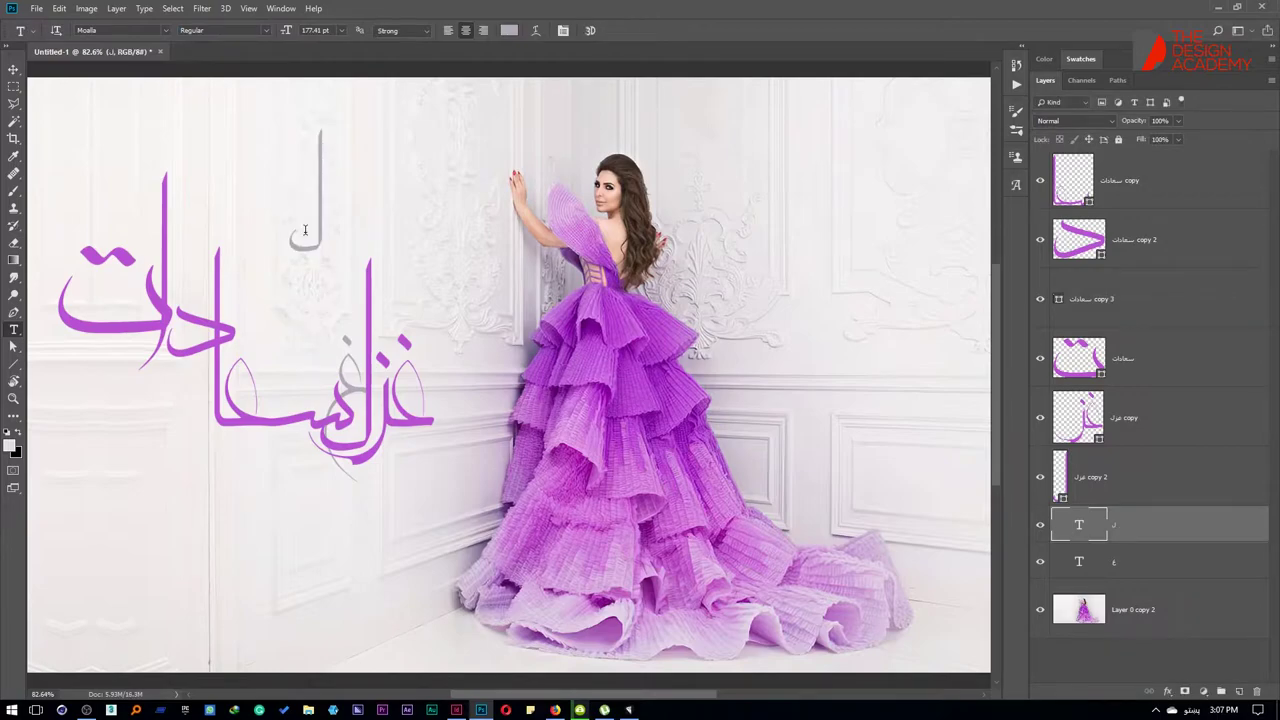
key("v")
mouse_move(300, 234)
left_mouse_down()
mouse_move(345, 357)
mouse_move(375, 278)
left_mouse_up()
scroll(345, 355, "up", 5)
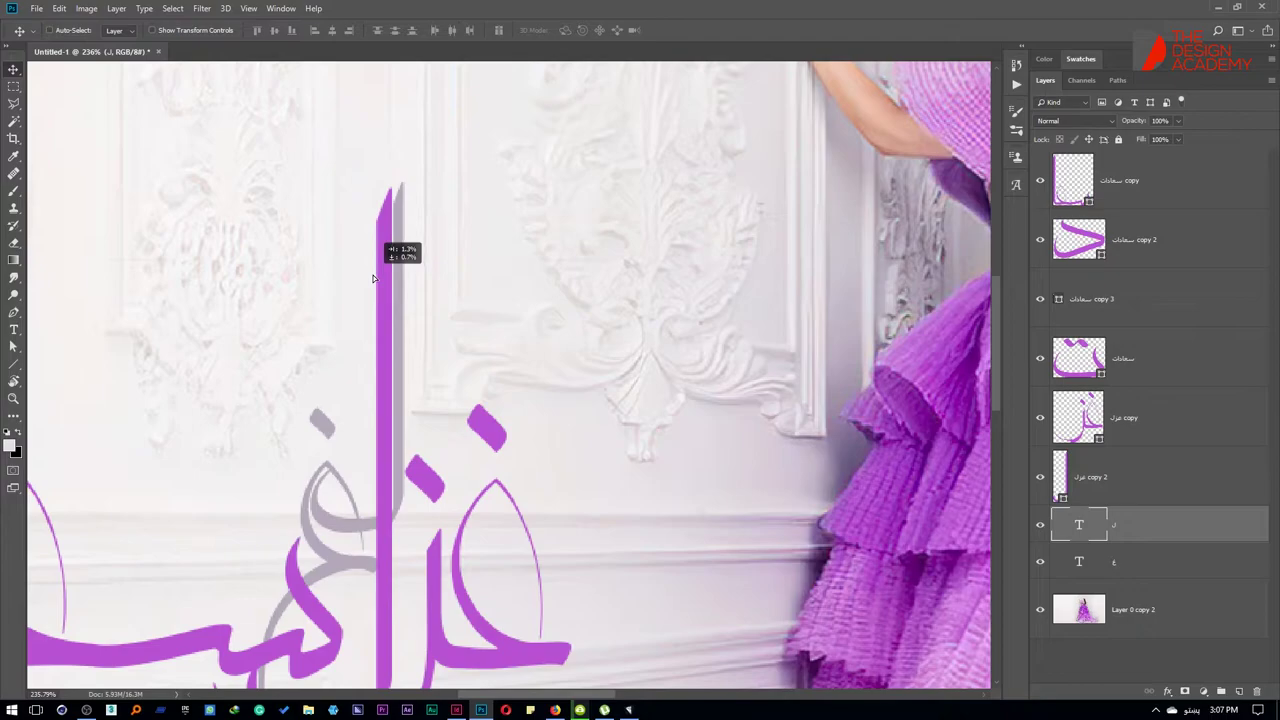
scroll(373, 278, "down", 3)
Step: Duplicate the glyph as a grey س and place it lower left in the calligraphy
key("ctrl+j")
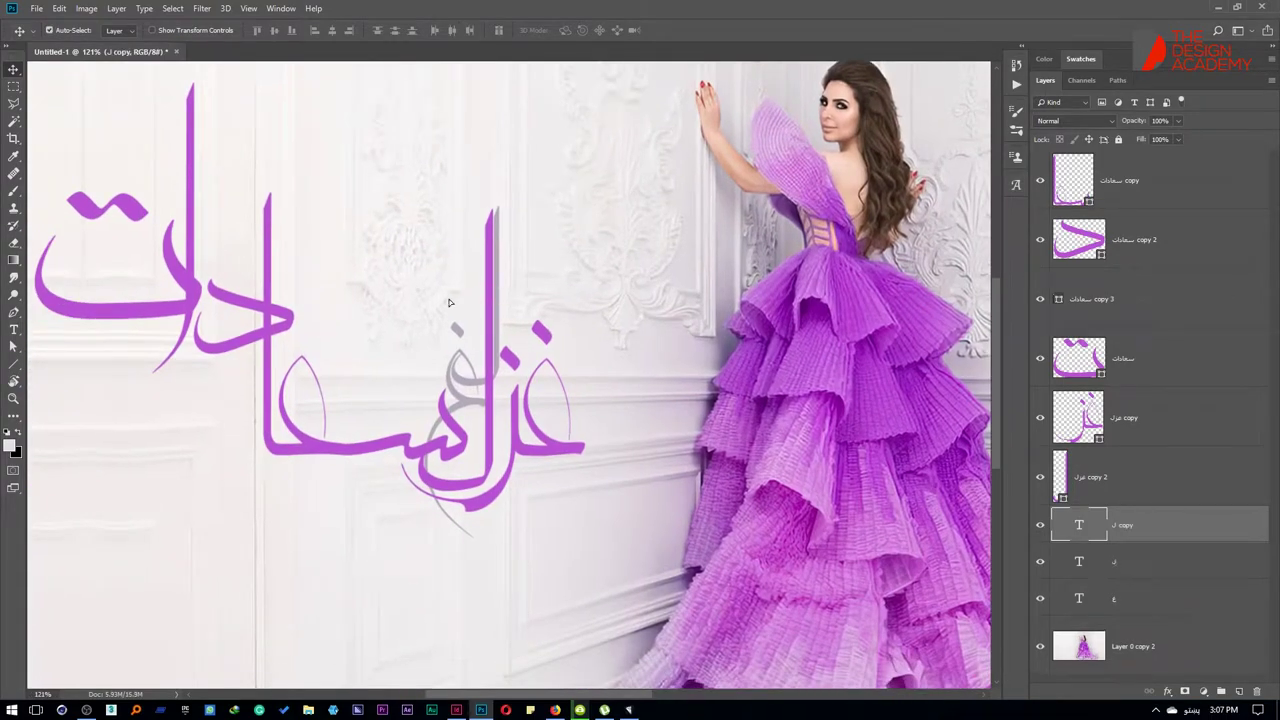
left_click_drag(513, 287, 260, 531)
type("tس")
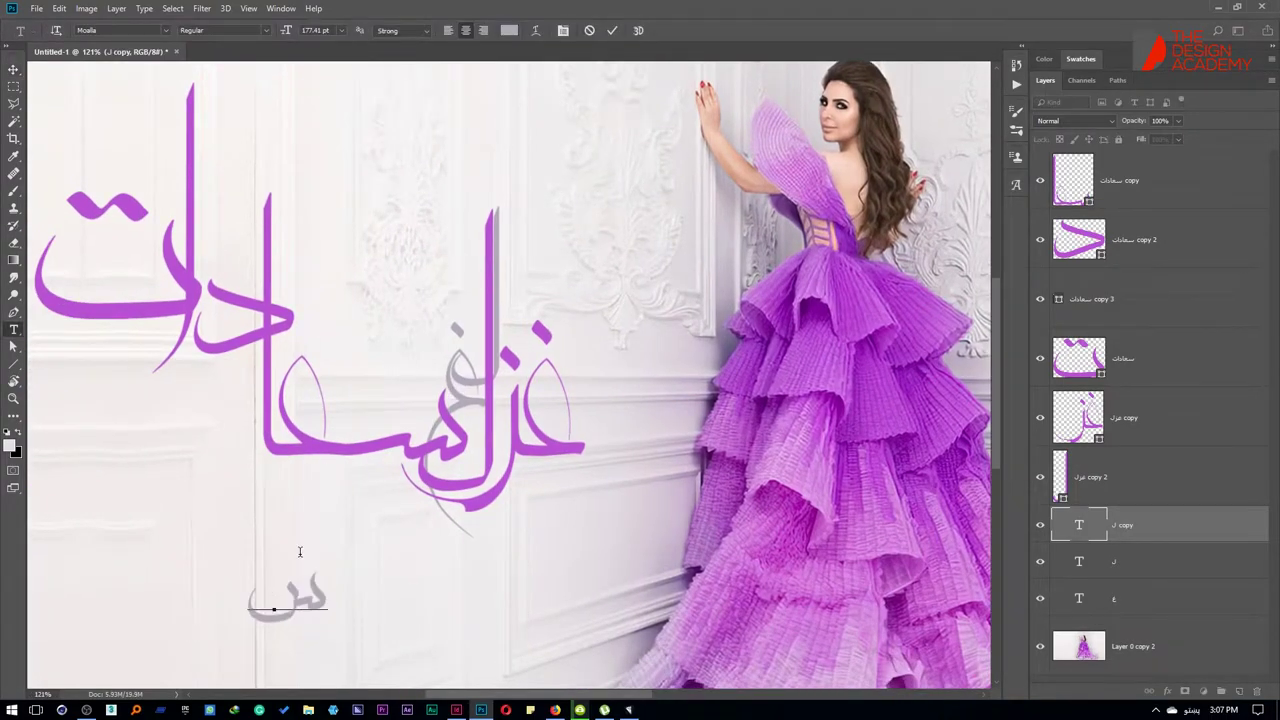
key("ctrl+Return")
key("v")
mouse_move(306, 547)
left_mouse_down()
mouse_move(424, 395)
mouse_move(411, 389)
mouse_move(290, 545)
left_mouse_up()
Step: Duplicate the س as a grey ع and move it up into the calligraphy
key("ctrl+j")
key("t")
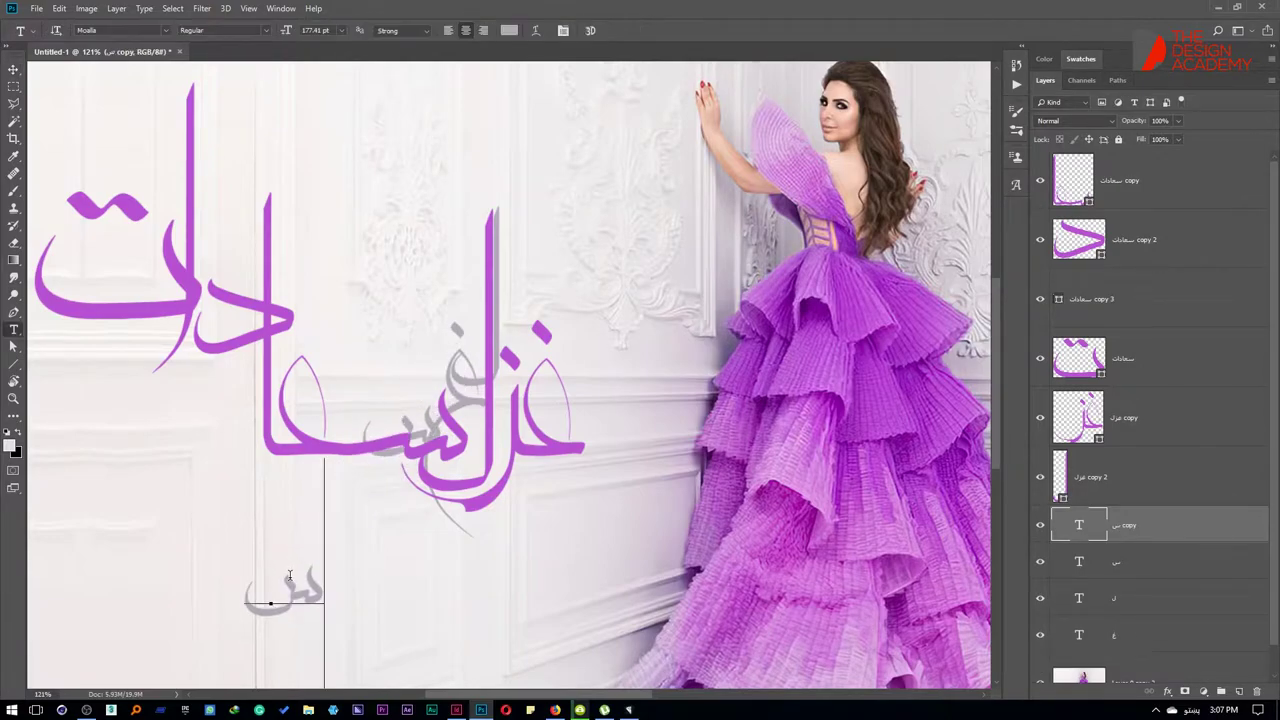
double_click(289, 577)
type("عا")
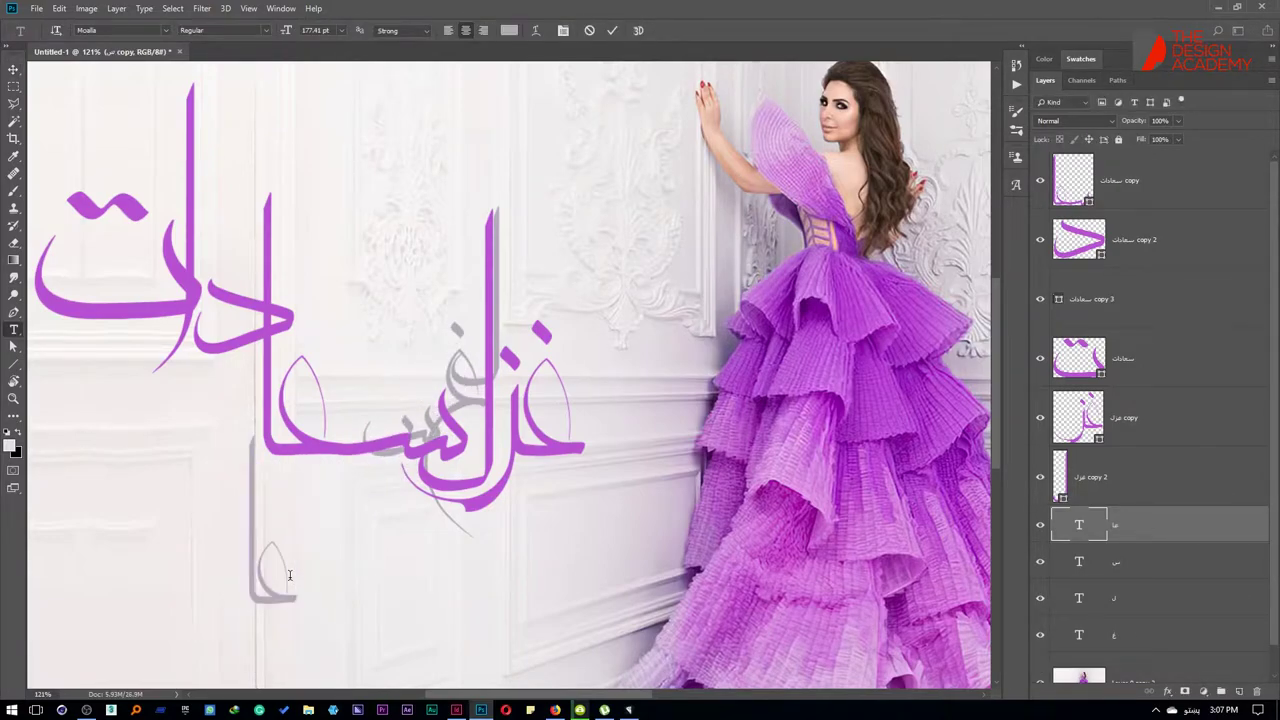
key("ctrl+Return")
key("v")
mouse_move(286, 549)
left_mouse_down()
mouse_move(312, 392)
mouse_move(312, 421)
left_mouse_up()
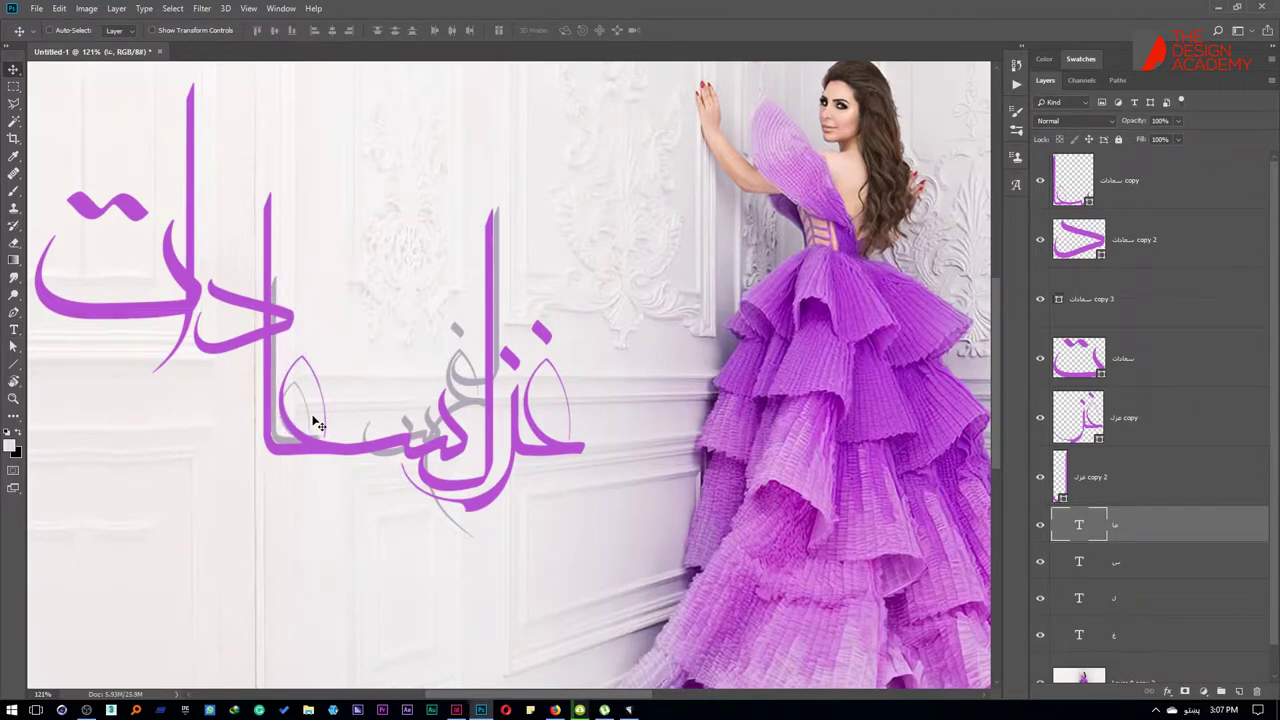
Step: Duplicate the grey glyph as ت and place it lower left beside سعادات
key("ctrl+j")
mouse_move(315, 424)
left_mouse_down()
mouse_move(233, 513)
mouse_move(163, 297)
mouse_move(281, 358)
mouse_move(276, 370)
left_mouse_up()
key("t")
double_click(223, 505)
type("ت")
key("ctrl+Return")
key("v")
key("ctrl+plus")
Step: Commit the grey ن text and put it into Free Transform
key("t")
double_click(276, 372)
key("ctrl+Return")
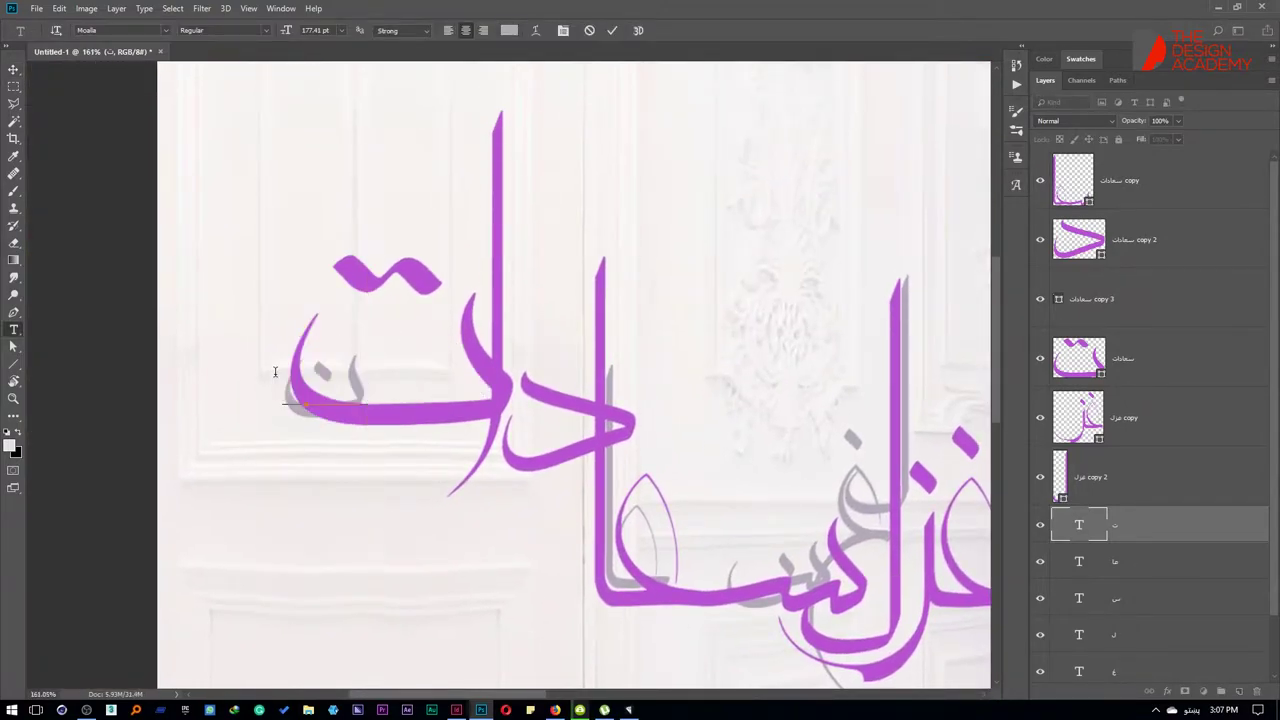
key("v")
key("ctrl+t")
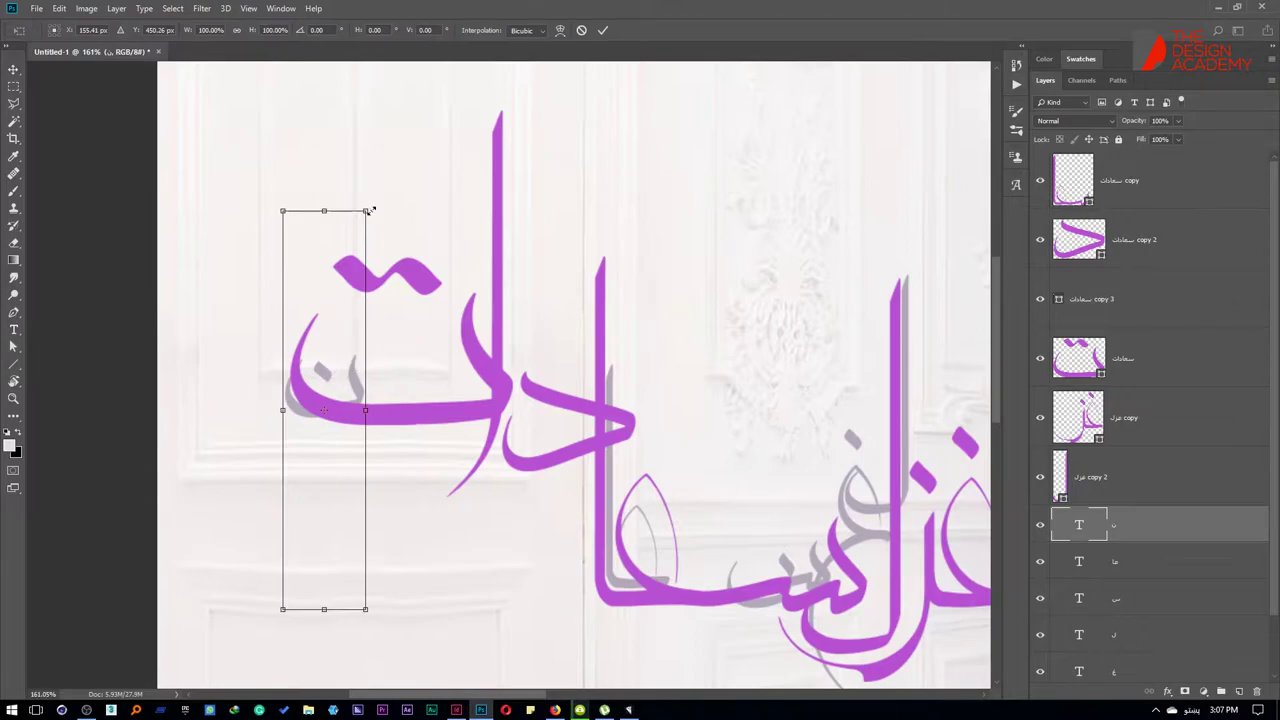
Step: Convert the grey ن text to a shape, enlarge it, and move it behind the purple ت
key("Return")
right_click(1130, 525)
left_click(1000, 349)
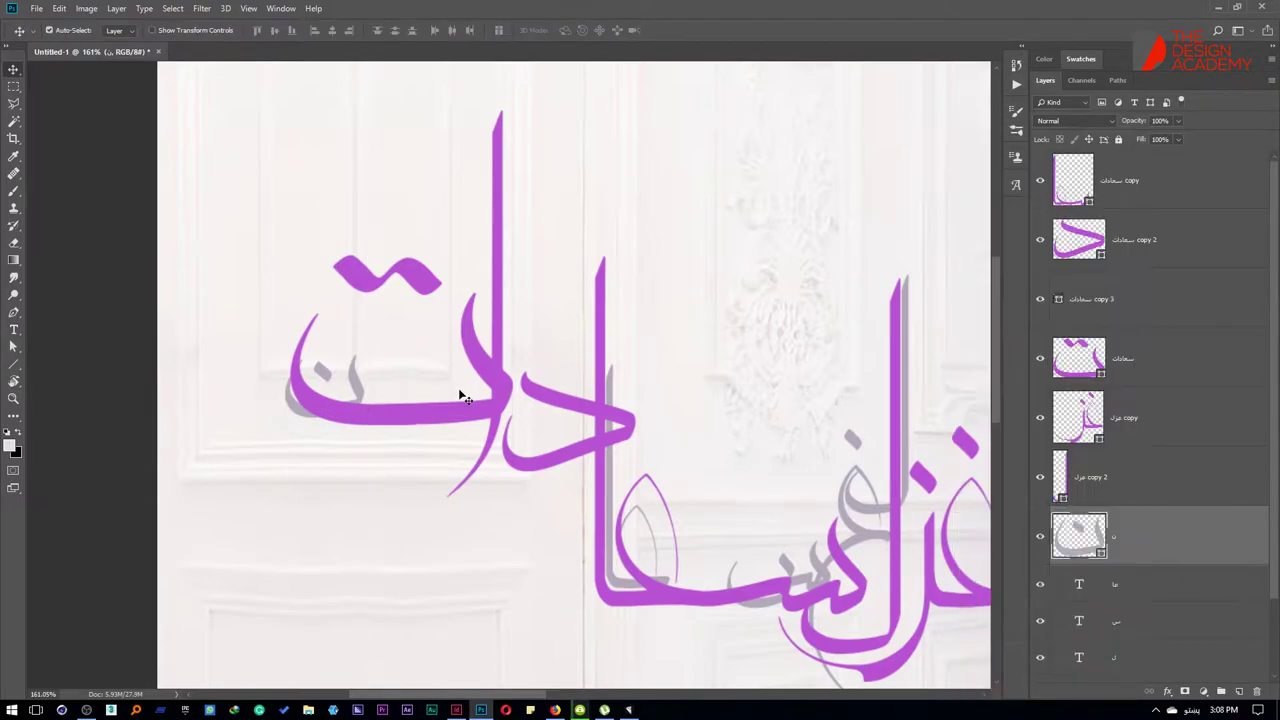
key("ctrl+t")
left_click_drag(368, 344, 600, 171)
key("Return")
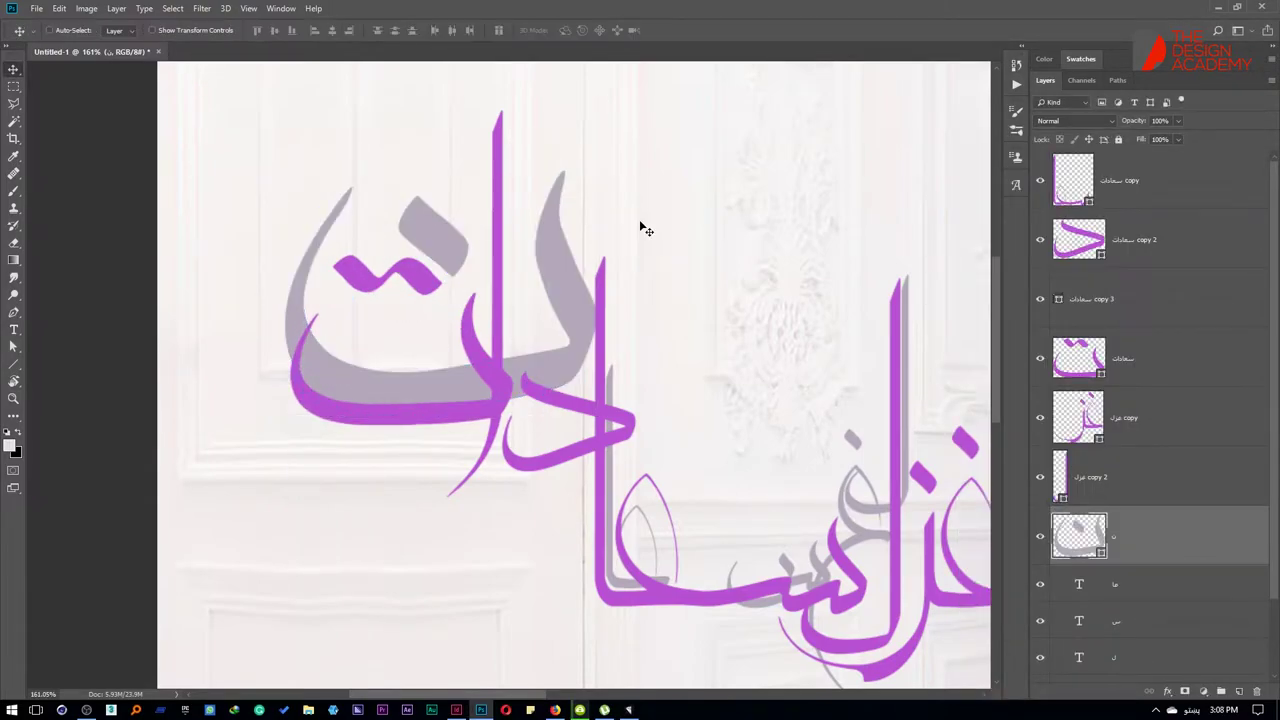
mouse_move(645, 230)
left_mouse_down()
mouse_move(533, 266)
mouse_move(571, 226)
left_mouse_up()
Step: Shrink the grey glyph to sit under ت and make its dot smaller
key("ctrl+t")
left_click_drag(193, 202, 305, 277)
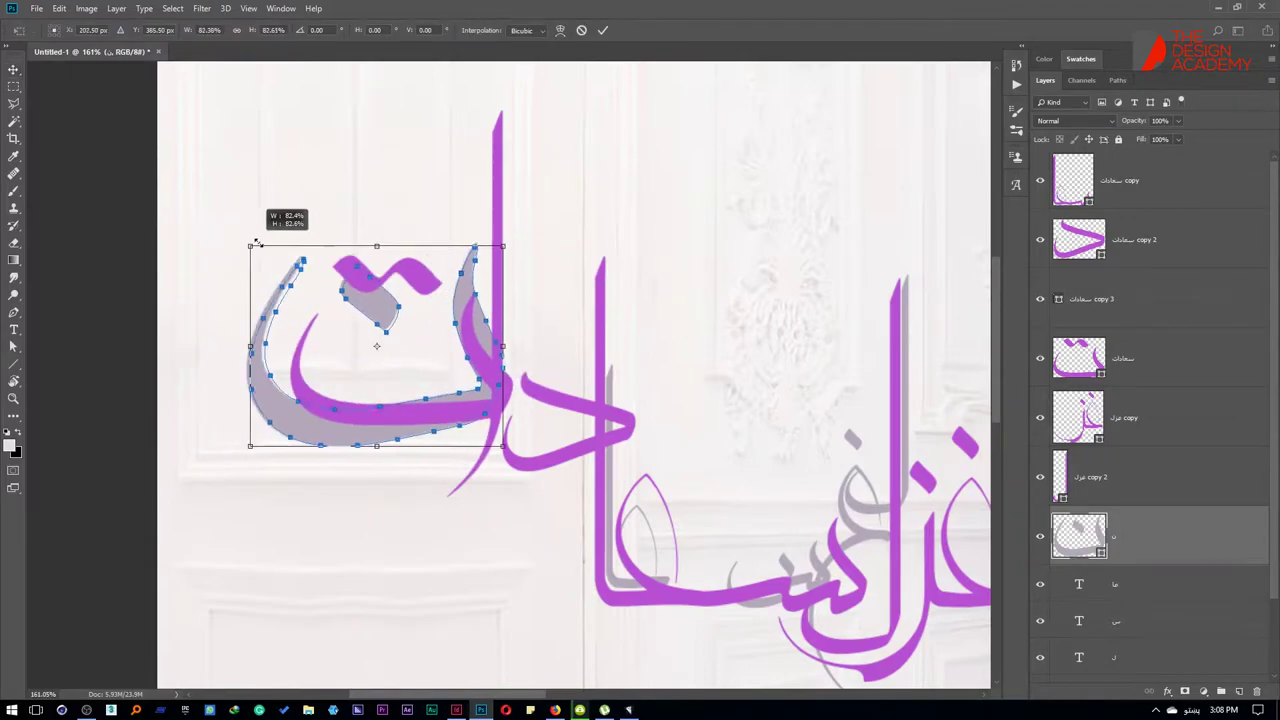
key("Return")
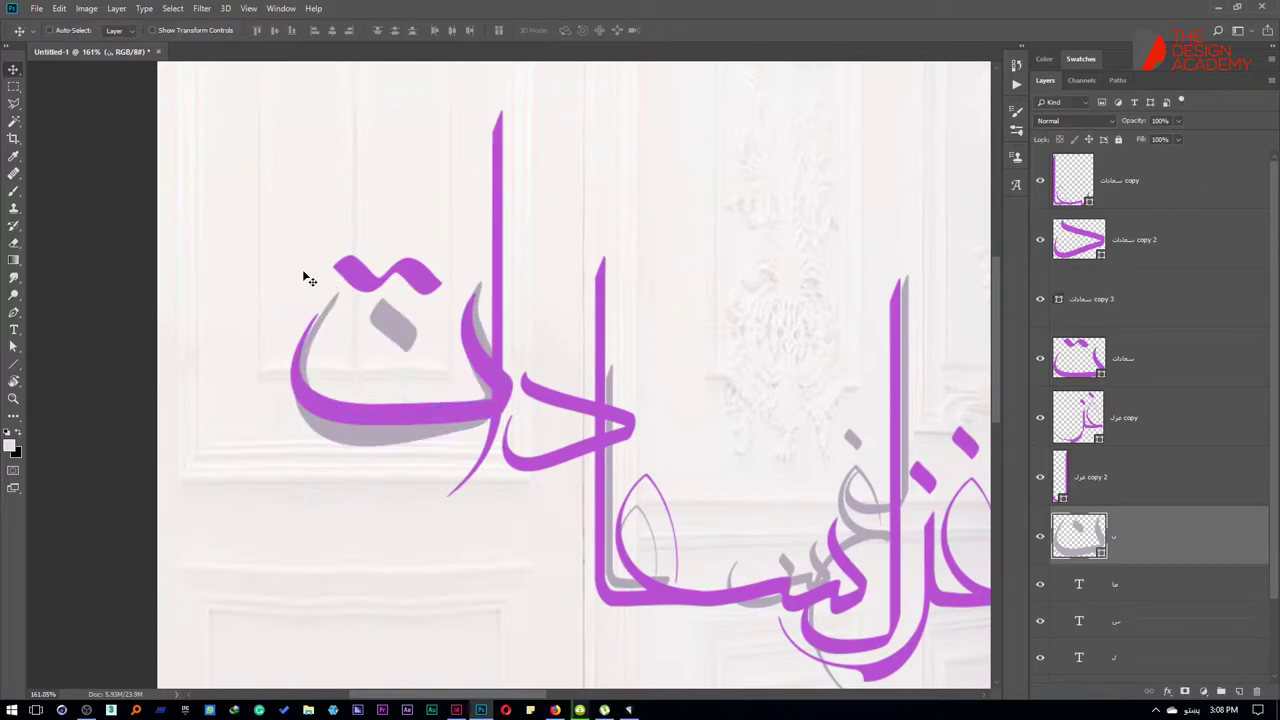
key("a")
scroll(400, 300, "up", 3)
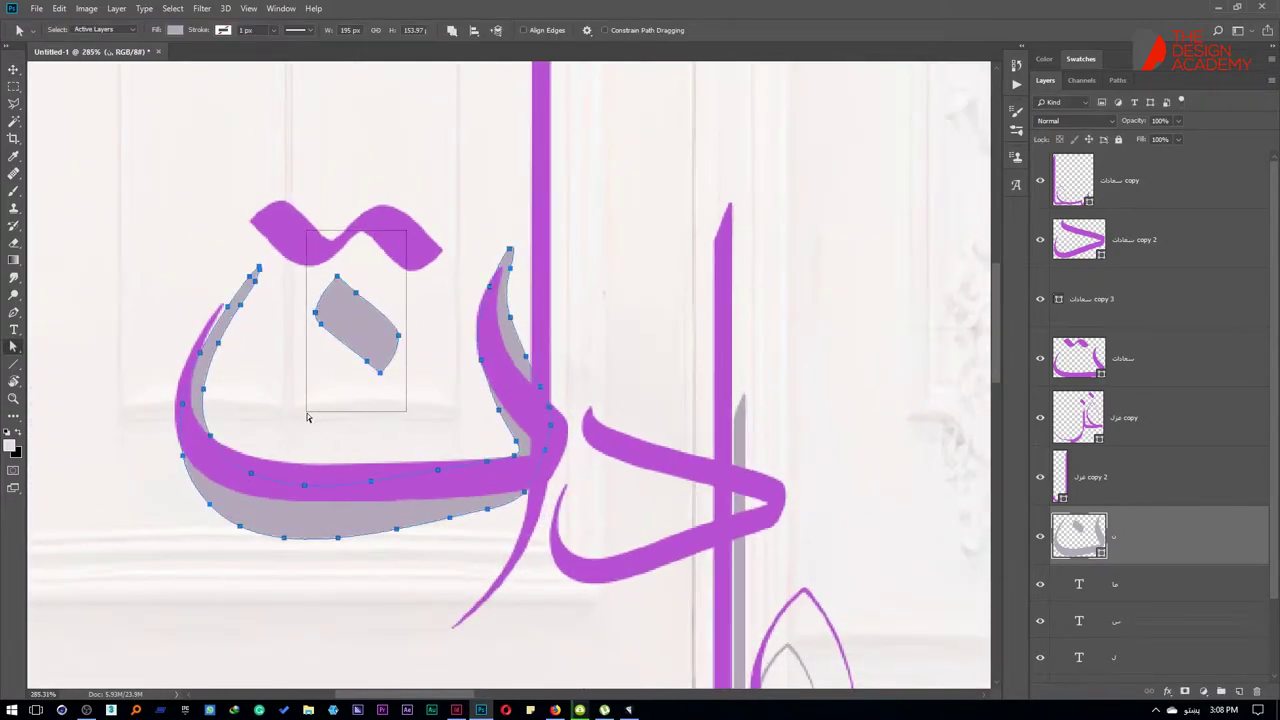
left_click_drag(307, 418, 307, 412)
key("ctrl+t")
left_click_drag(310, 271, 343, 309)
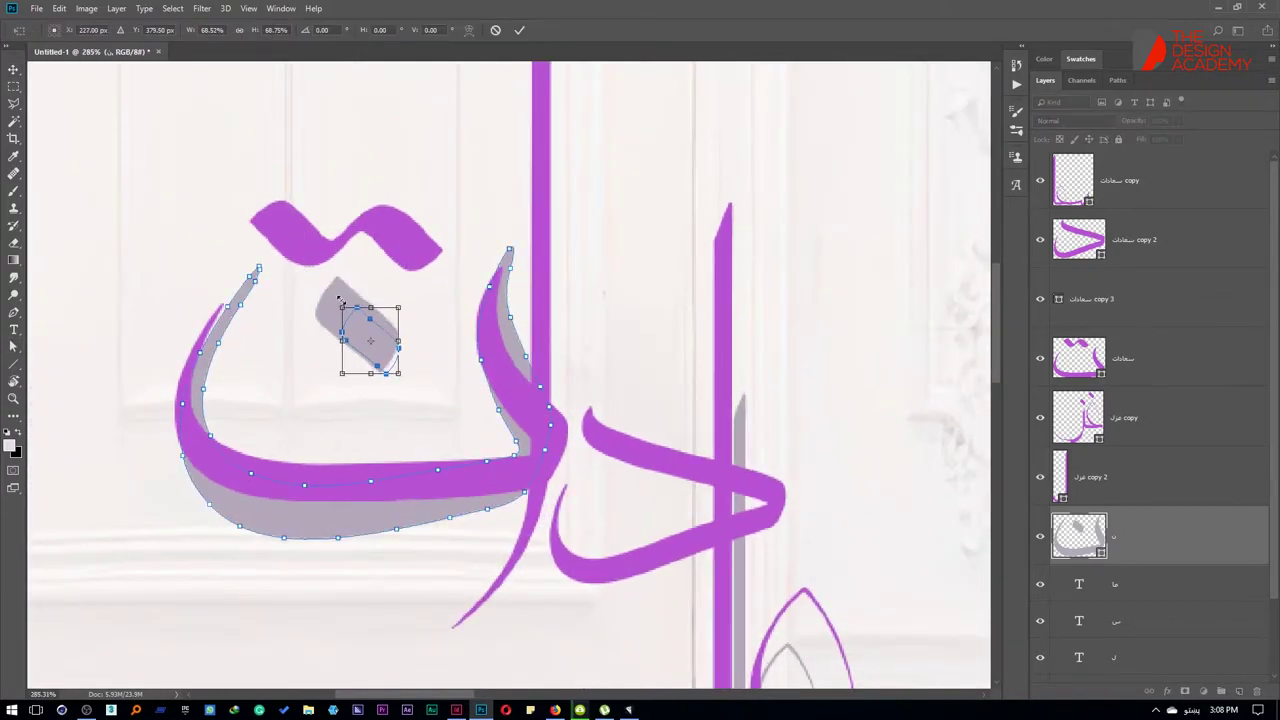
key("Return")
Step: Copy the grey dot onto its own layer and nudge it down-left
key("ctrl+j")
key("Left")
key("Left")
key("Left")
key("Down")
key("Down")
key("Down")
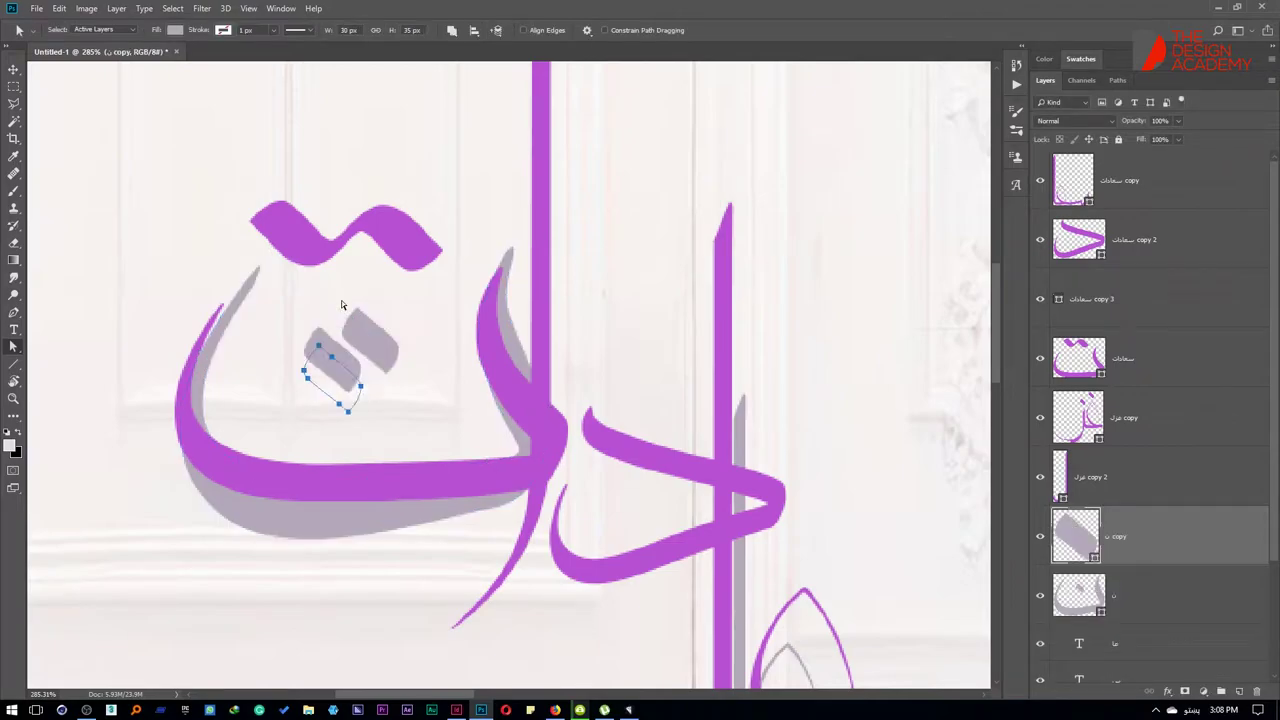
key("Down")
key("Down")
key("Down")
key("Left")
key("Left")
key("Left")
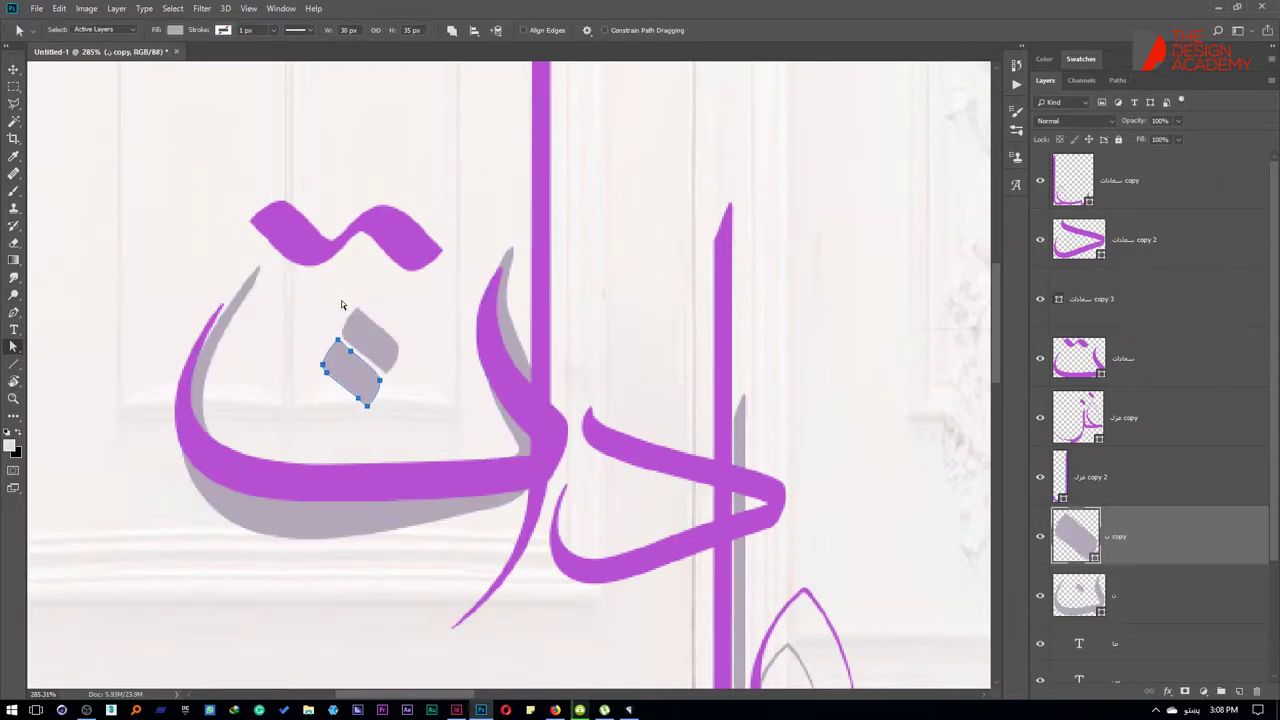
left_click(1117, 594)
key("ctrl+0")
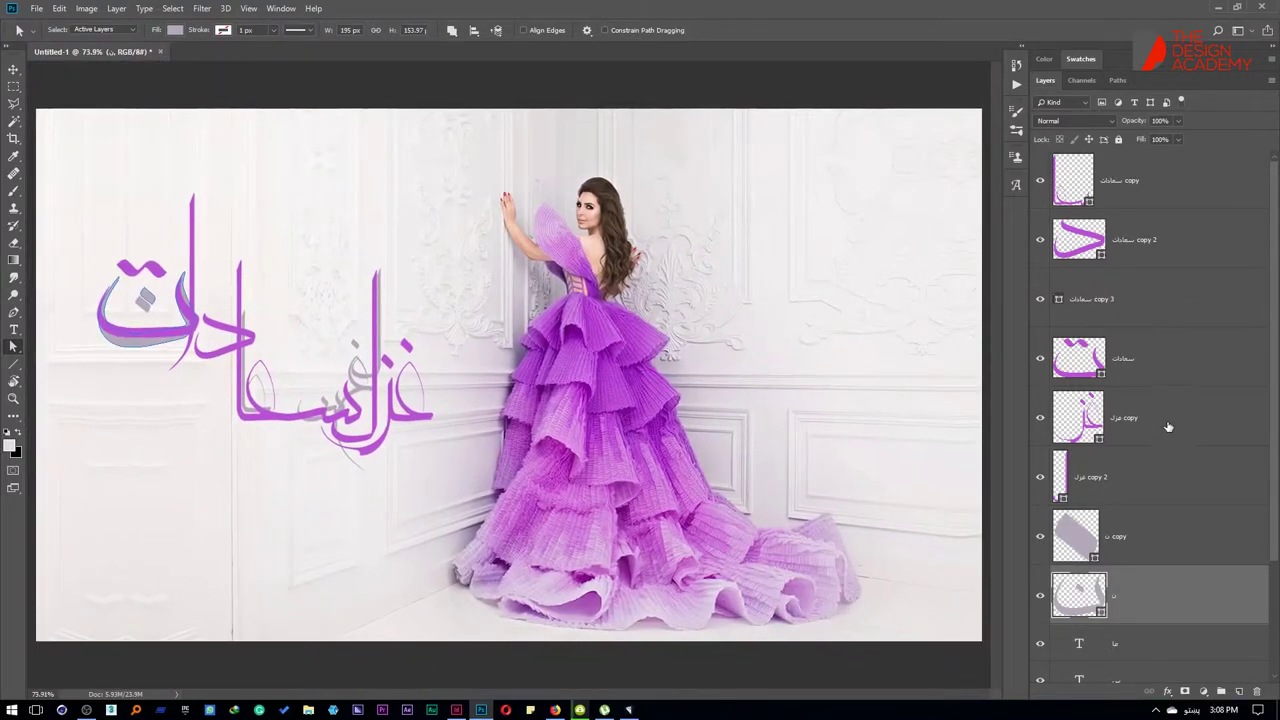
Step: Delete the purple wavy top stroke from the سعادات layer
left_click(1168, 427)
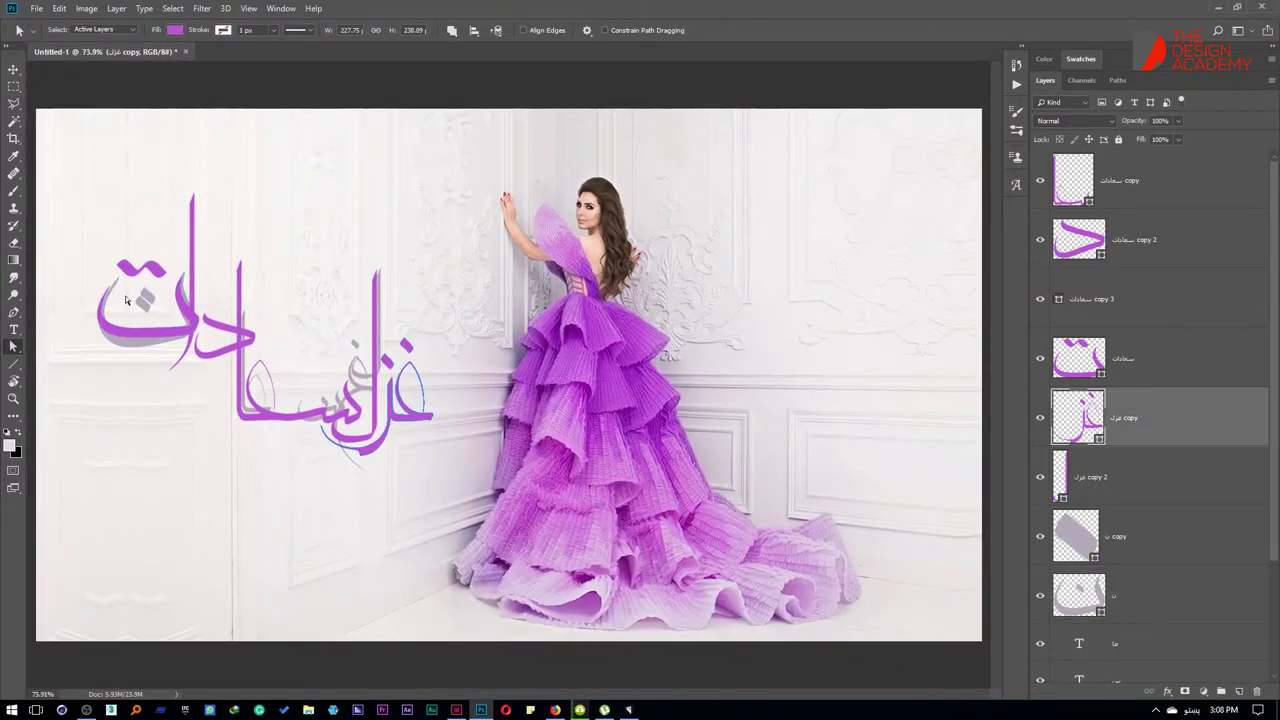
scroll(117, 271, "up", 5)
key("v")
left_click(200, 313)
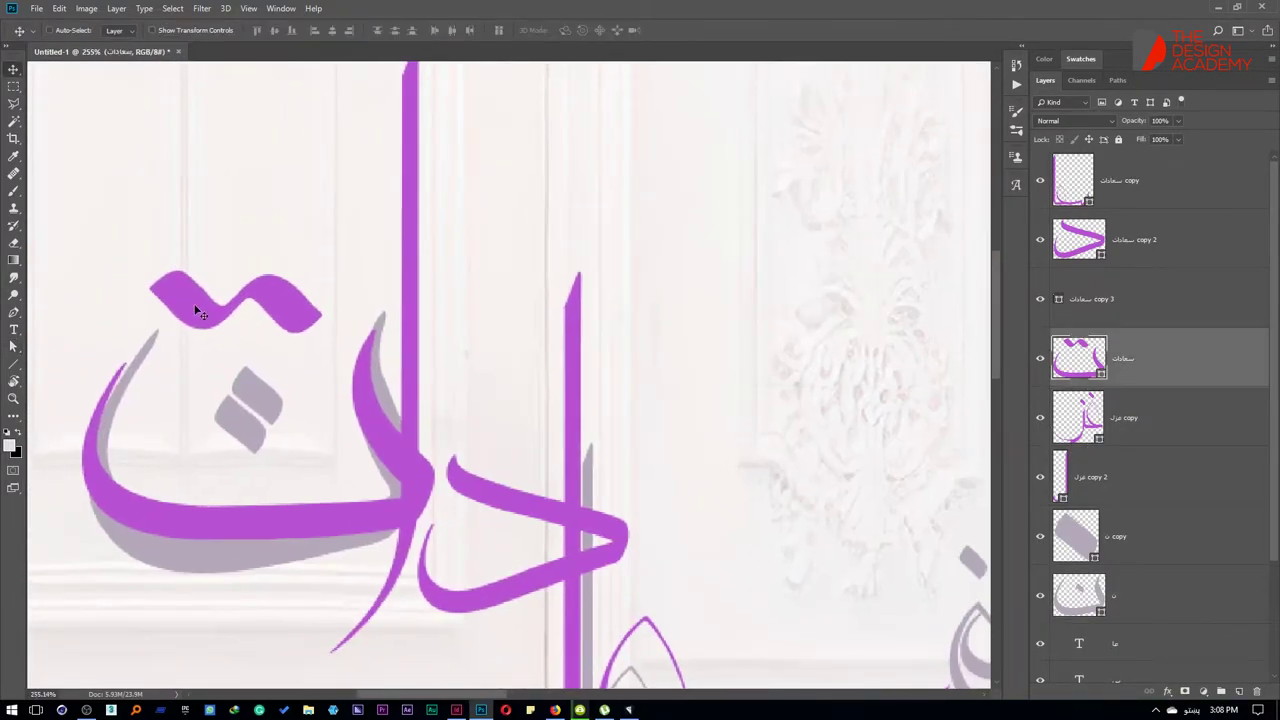
key("a")
left_click_drag(122, 246, 335, 350)
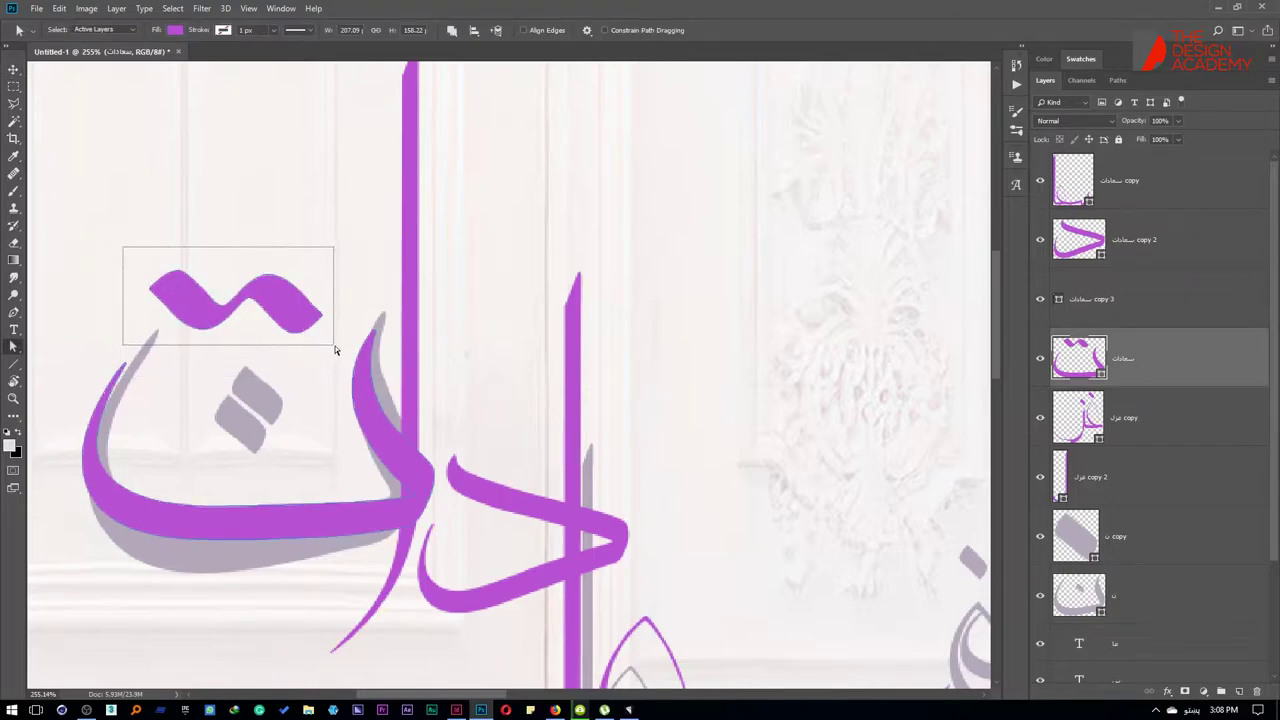
key("Delete")
Step: Duplicate the grey dot and place the copy above the first one
key("v")
left_click(263, 400, "ctrl")
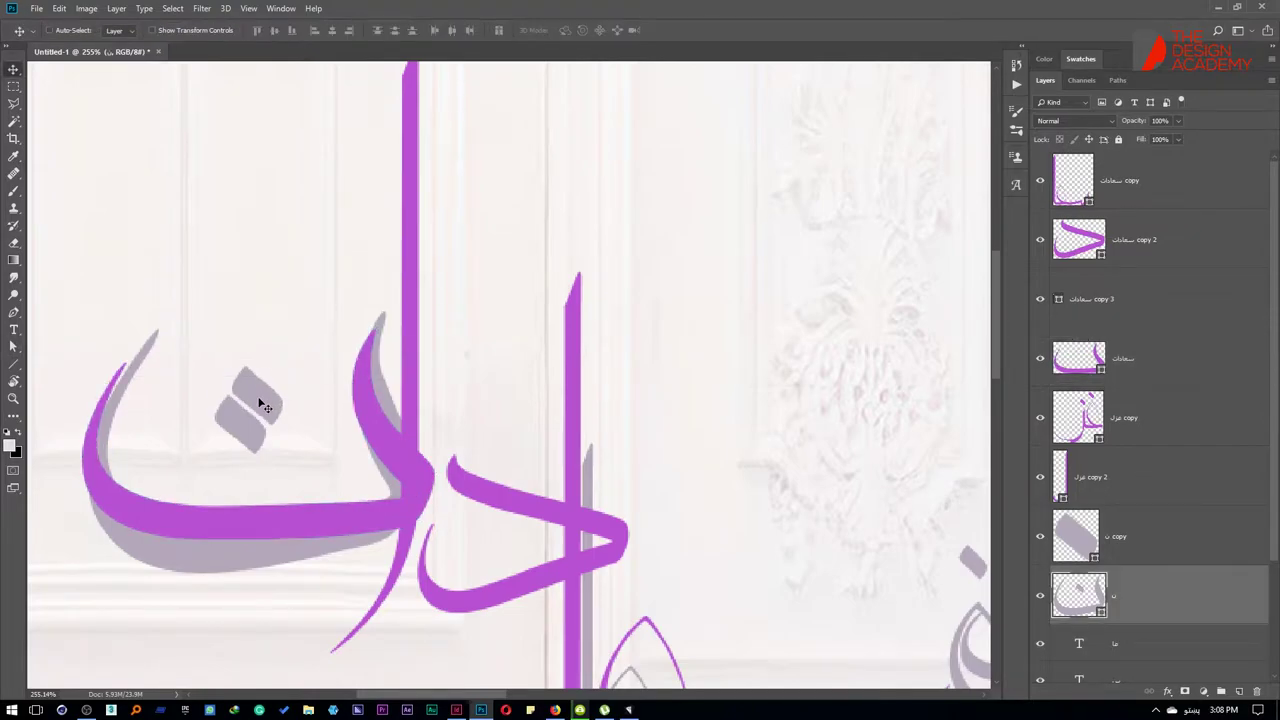
mouse_move(263, 400)
left_mouse_down()
mouse_move(259, 336)
mouse_move(259, 432)
left_mouse_up()
left_click(249, 442, "ctrl")
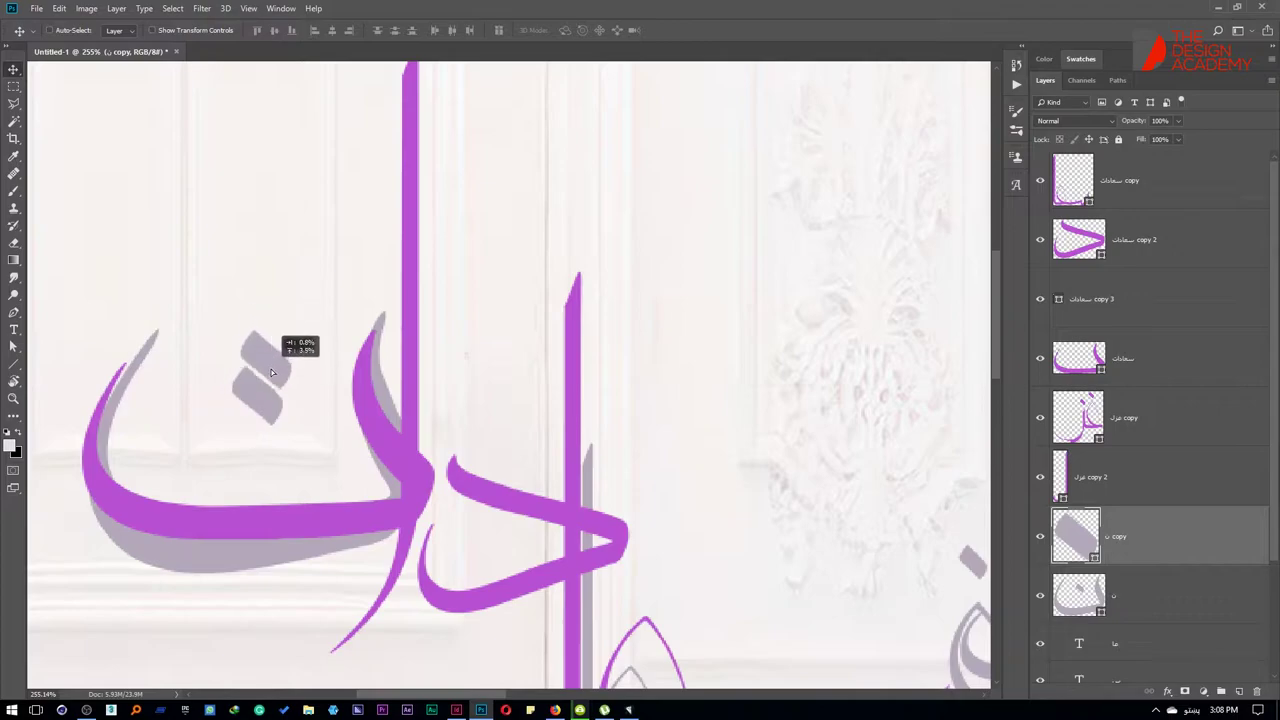
key("ctrl+z")
mouse_move(271, 386)
left_mouse_down()
mouse_move(297, 325)
mouse_move(357, 257)
left_mouse_up()
key("ctrl+t")
key("Return")
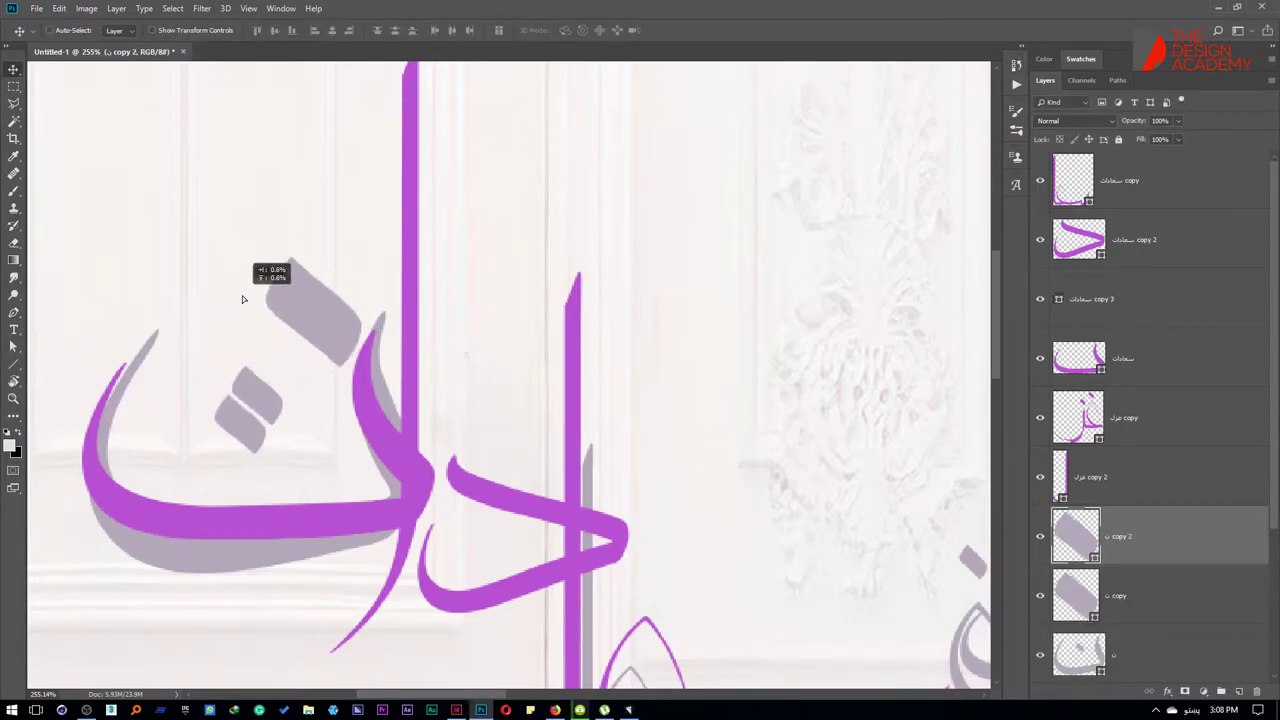
Step: Fill the dot purple, then duplicate it up-right as a smaller purple dot
double_click(1063, 537)
left_click(424, 460)
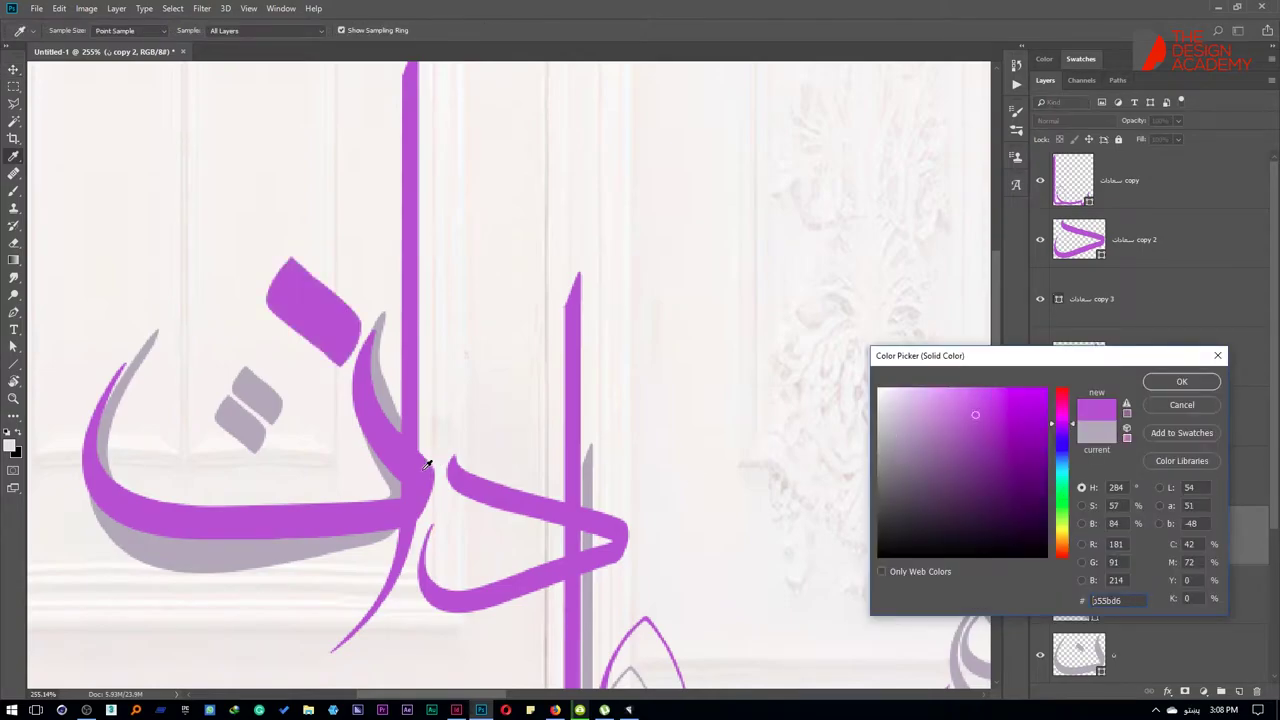
key("Return")
key("ctrl+j")
mouse_move(318, 350)
left_mouse_down()
mouse_move(349, 293)
mouse_move(373, 287)
left_mouse_up()
key("ctrl+t")
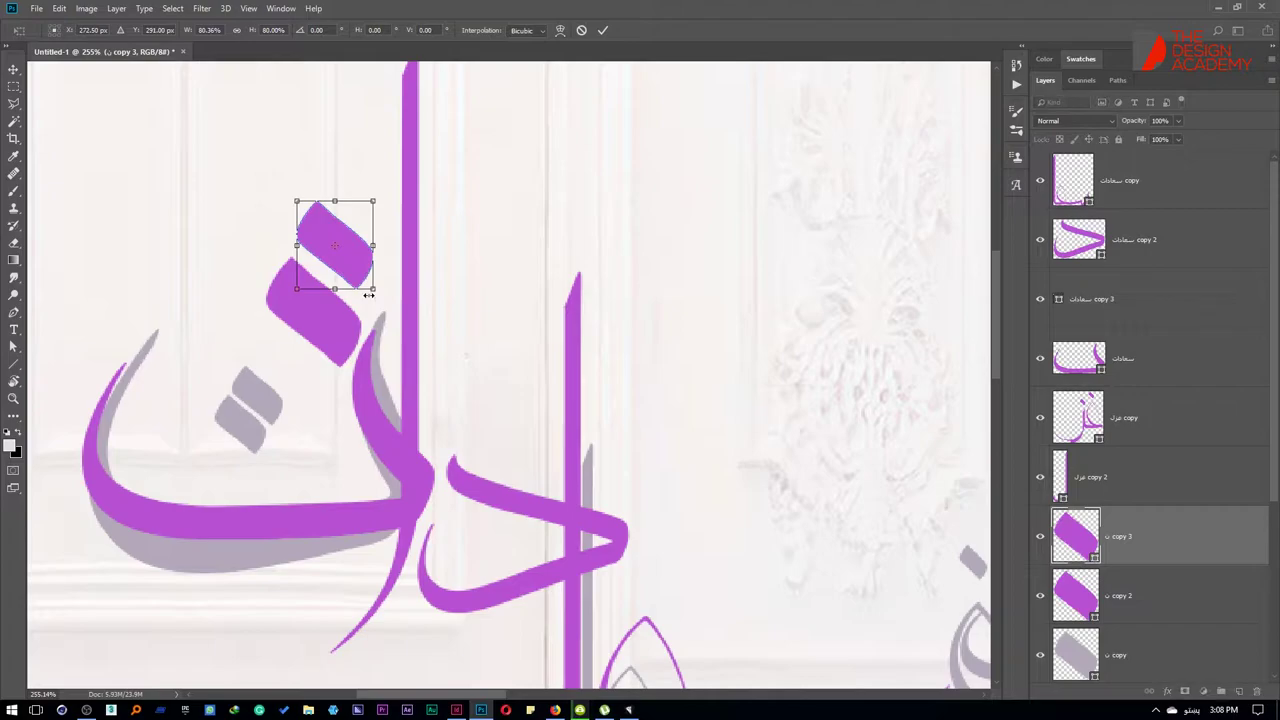
key("Return")
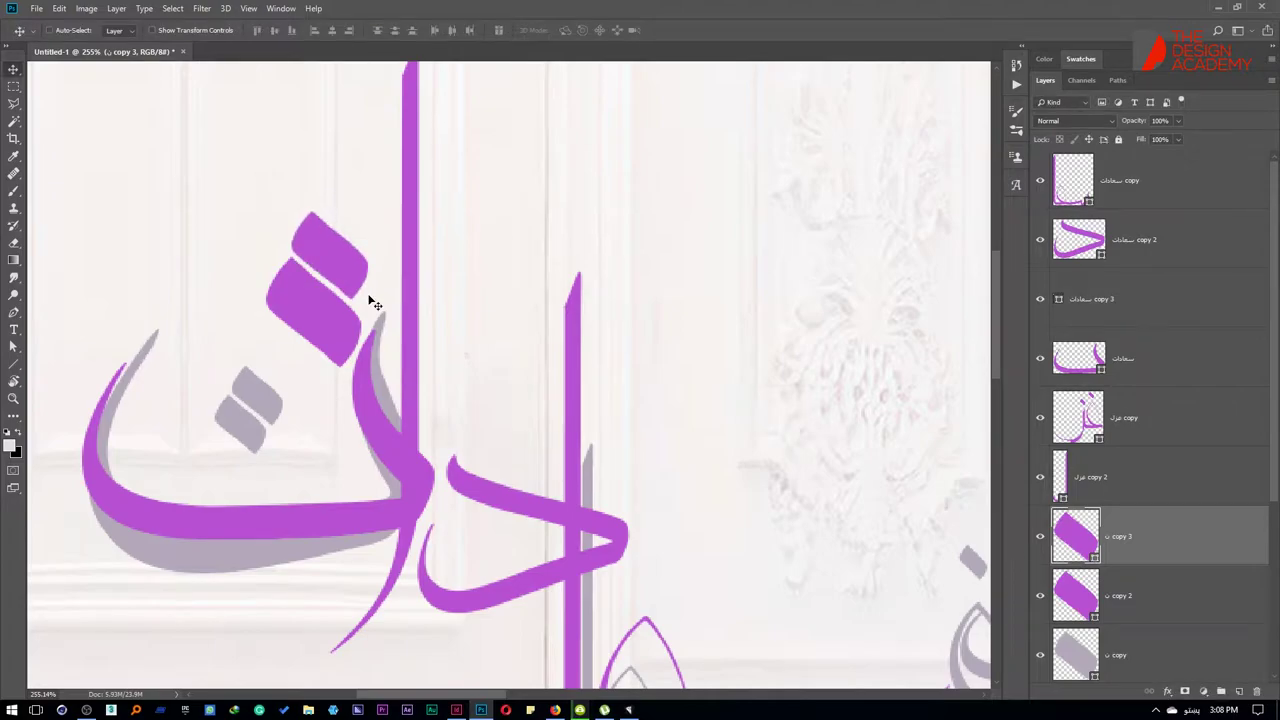
Step: Move the lower purple dot onto the grey dot and nudge the upper one up-right
right_click(396, 335)
left_click(425, 341)
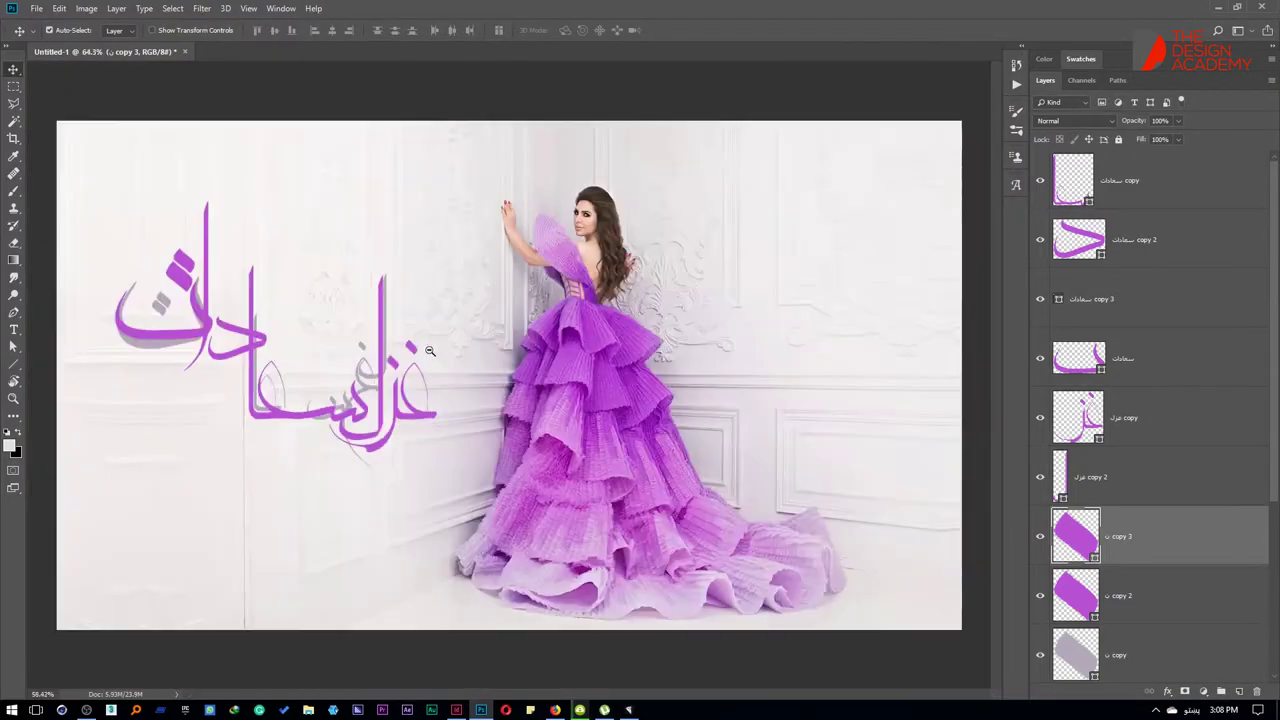
right_click(430, 345)
left_click(430, 345)
scroll(515, 402, "up", 2)
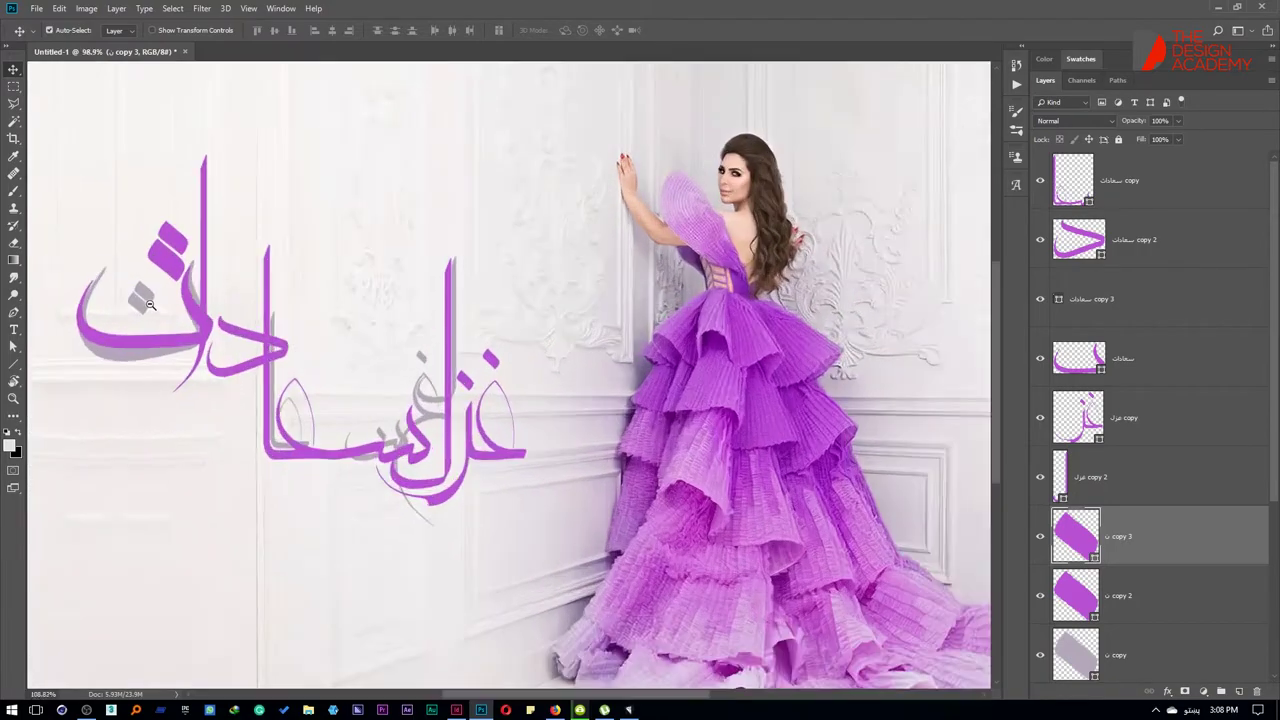
scroll(515, 402, "up", 3)
left_click_drag(488, 372, 401, 412)
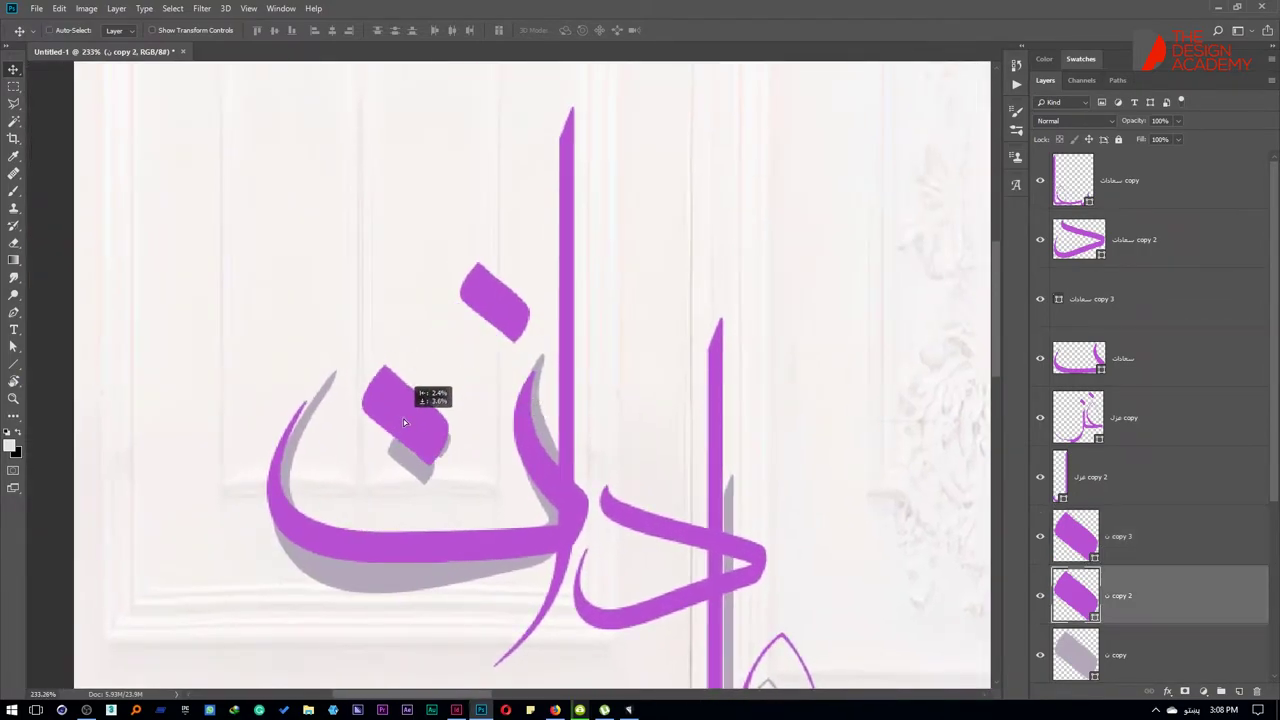
left_click(494, 308, "ctrl")
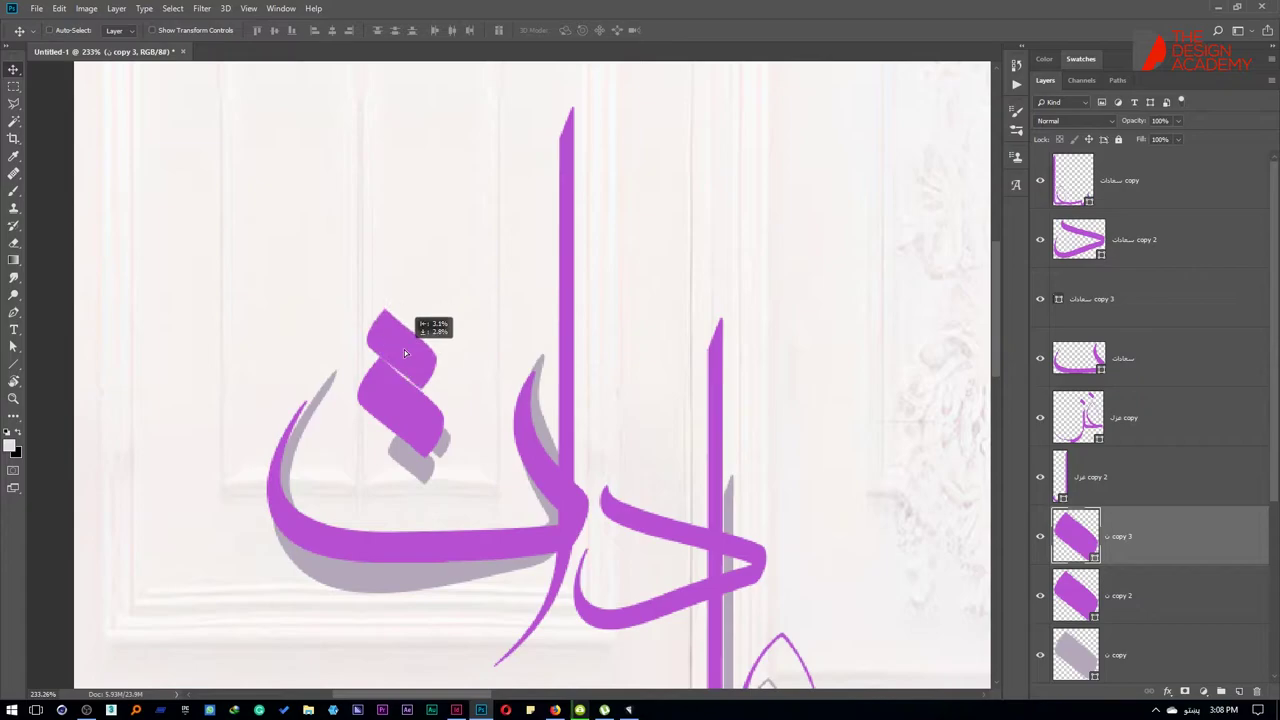
left_click_drag(405, 353, 410, 347)
key("ctrl+0")
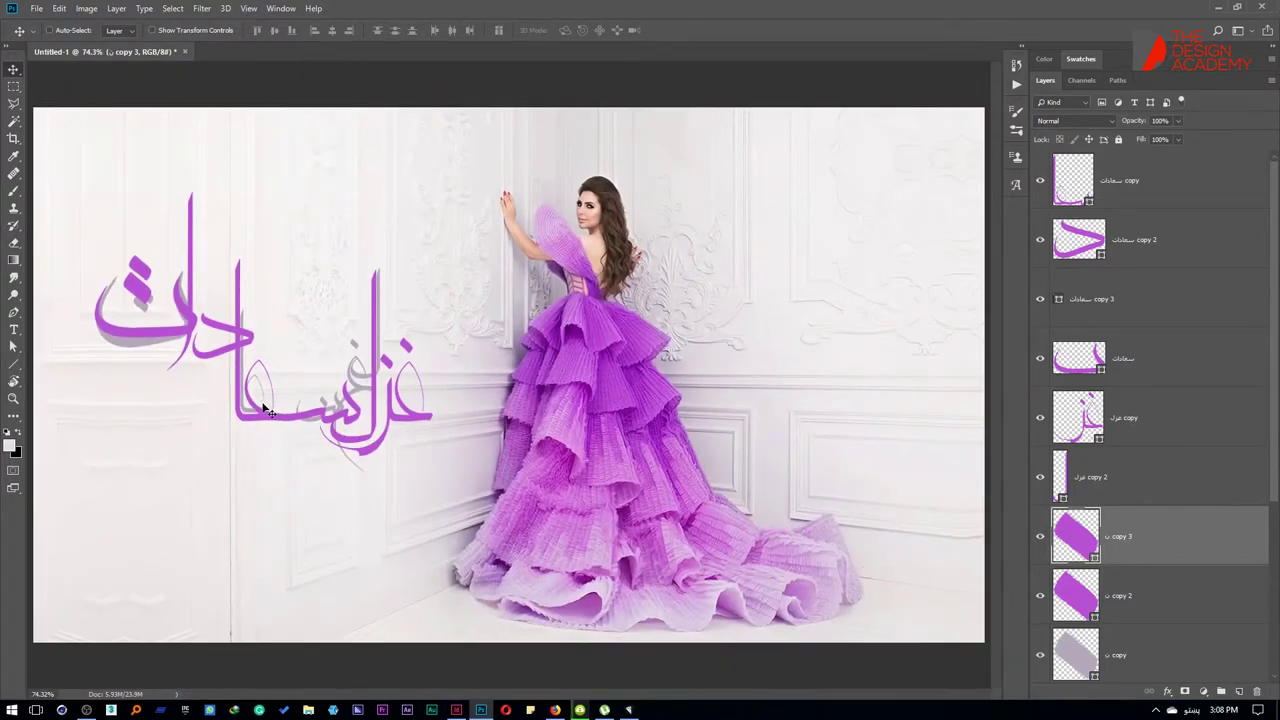
Step: Retype the grey س copy text as سا and move it up into the calligraphy
scroll(1108, 595, "down", 2)
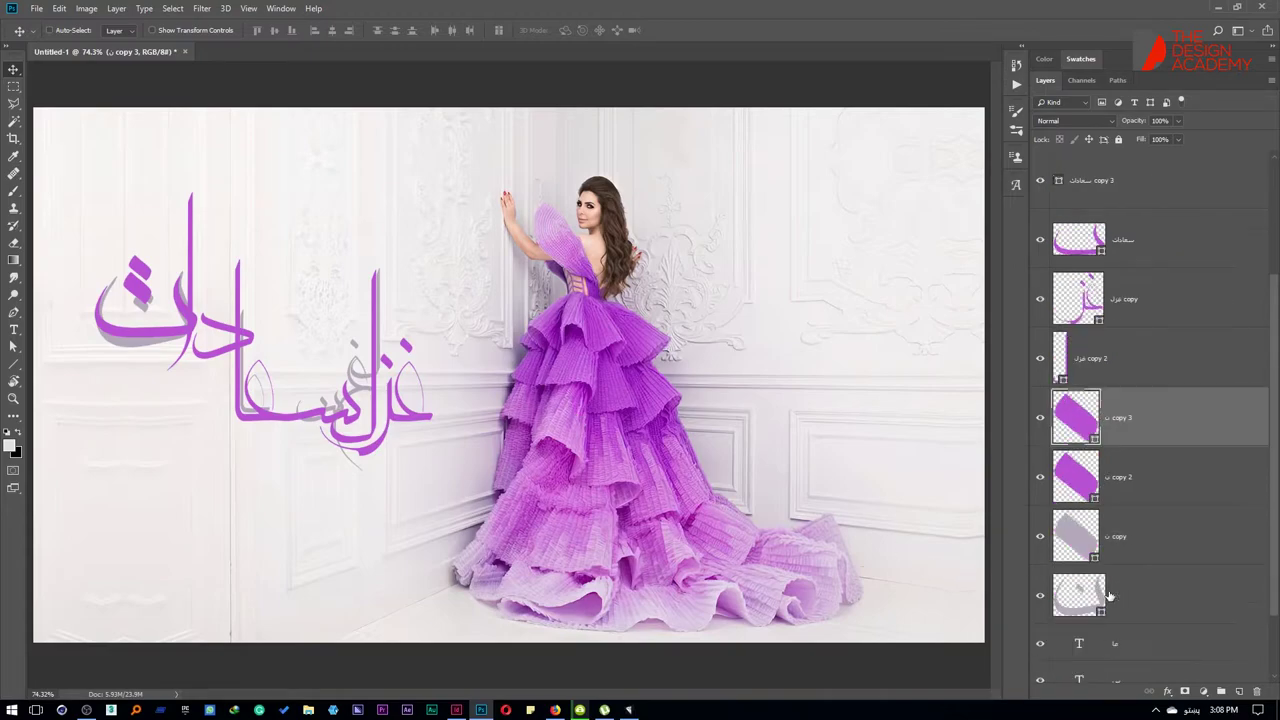
scroll(1108, 595, "down", 2)
left_click(1128, 562)
left_click_drag(120, 338, 188, 459)
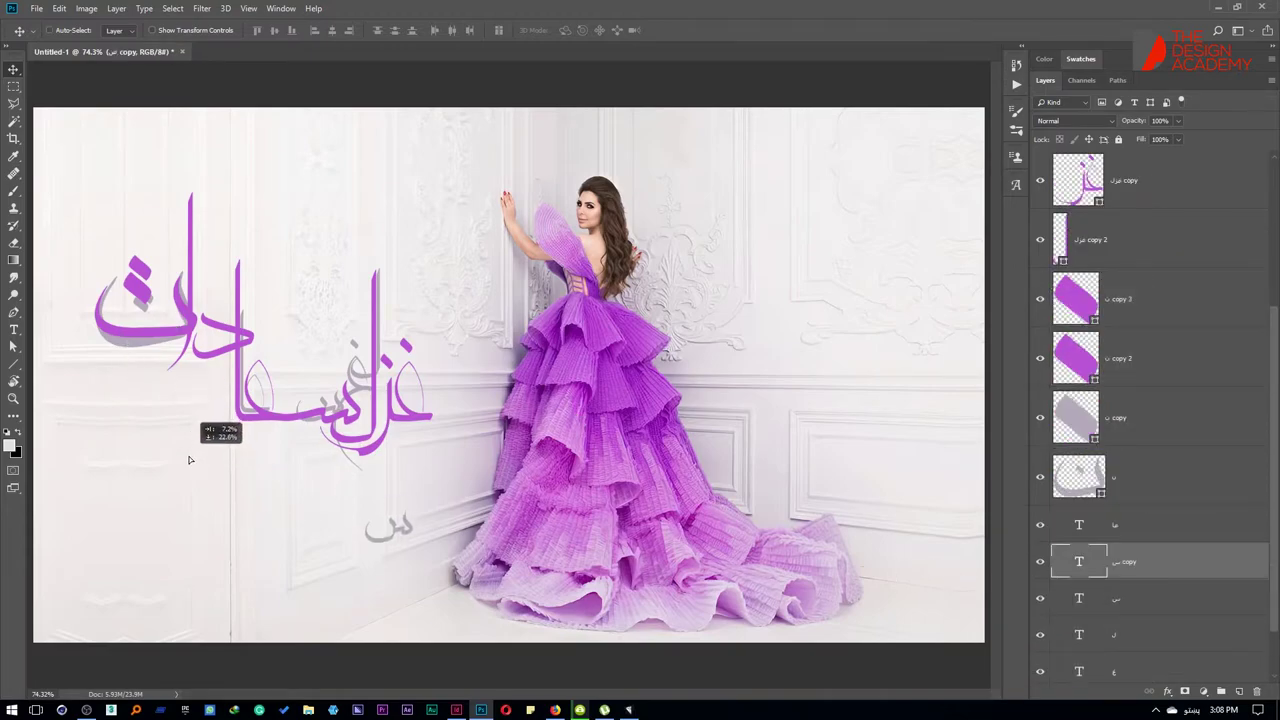
double_click(366, 523)
type("سع")
key("BackSpace")
type("ا")
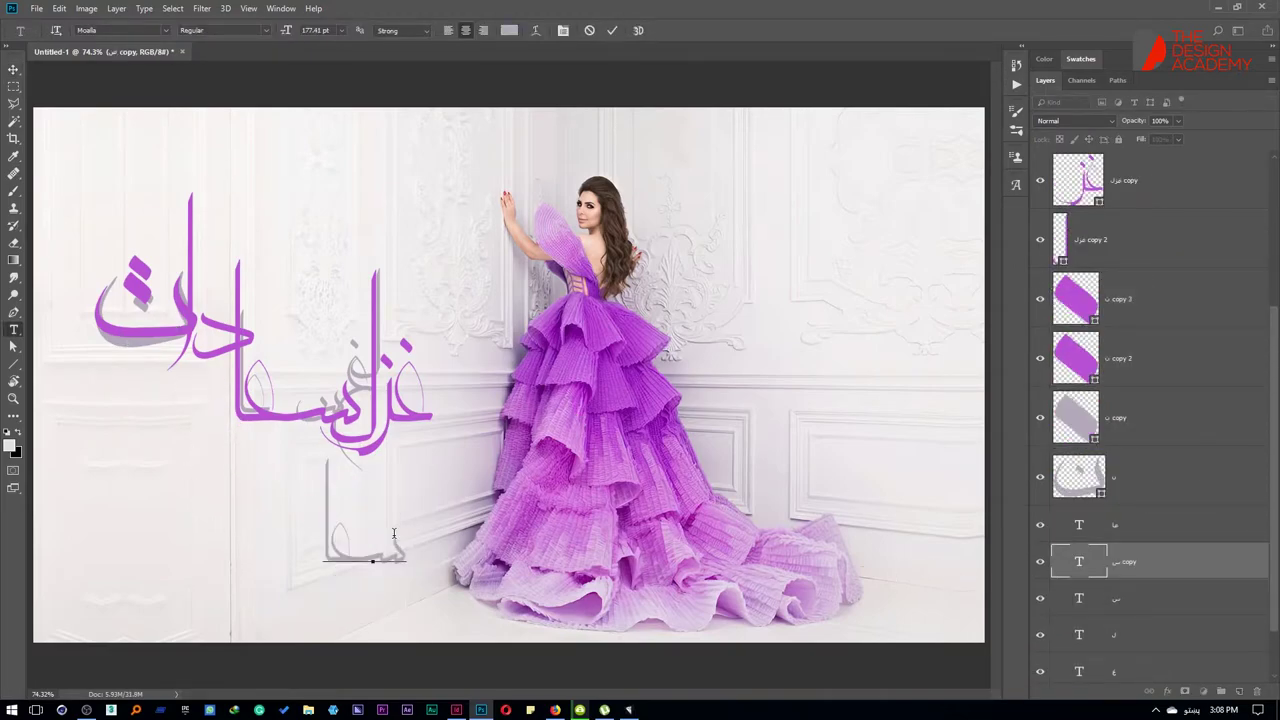
key("ctrl+Return")
key("v")
mouse_move(400, 530)
left_mouse_down()
mouse_move(317, 388)
mouse_move(295, 384)
left_mouse_up()
Step: Duplicate the grey سا to the lower left, retype it as د, and move it into the calligraphy
left_click_drag(357, 420, 250, 470)
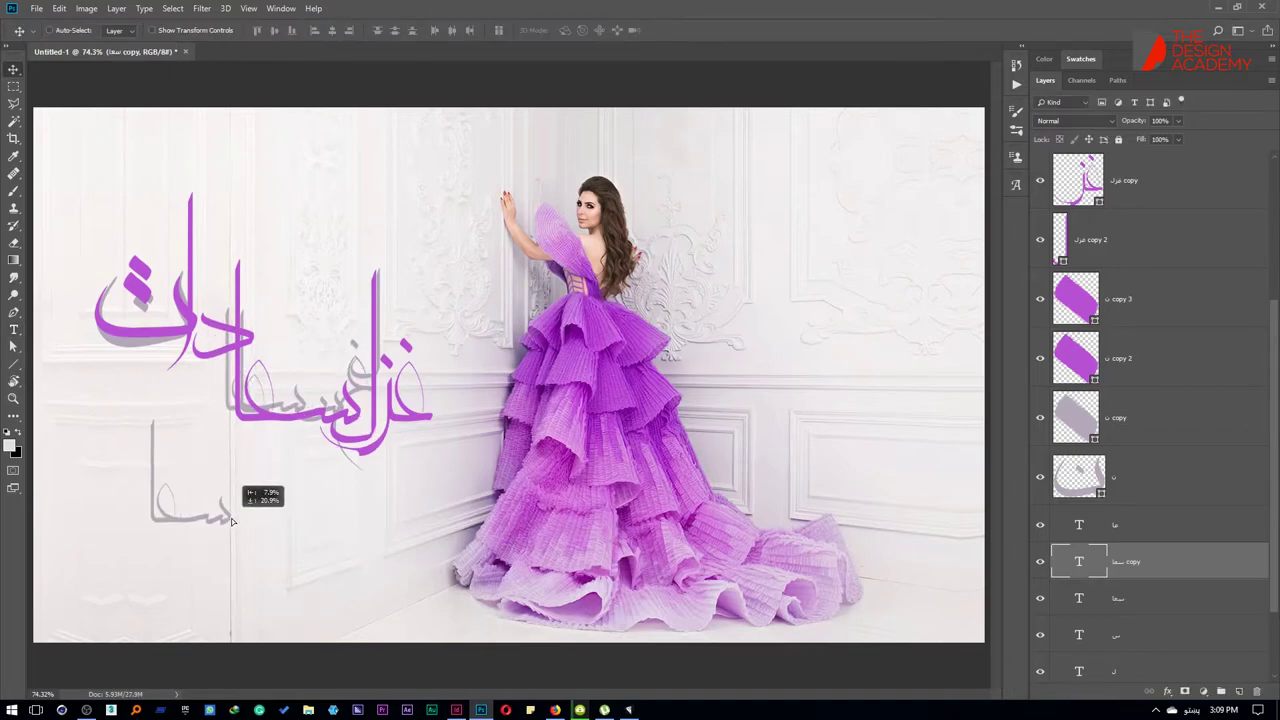
key("t")
double_click(188, 505)
type("د")
key("ctrl+Return")
key("v")
mouse_move(185, 511)
left_mouse_down()
mouse_move(186, 347)
mouse_move(190, 498)
mouse_move(202, 315)
left_mouse_up()
scroll(202, 318, "up", 3, "alt")
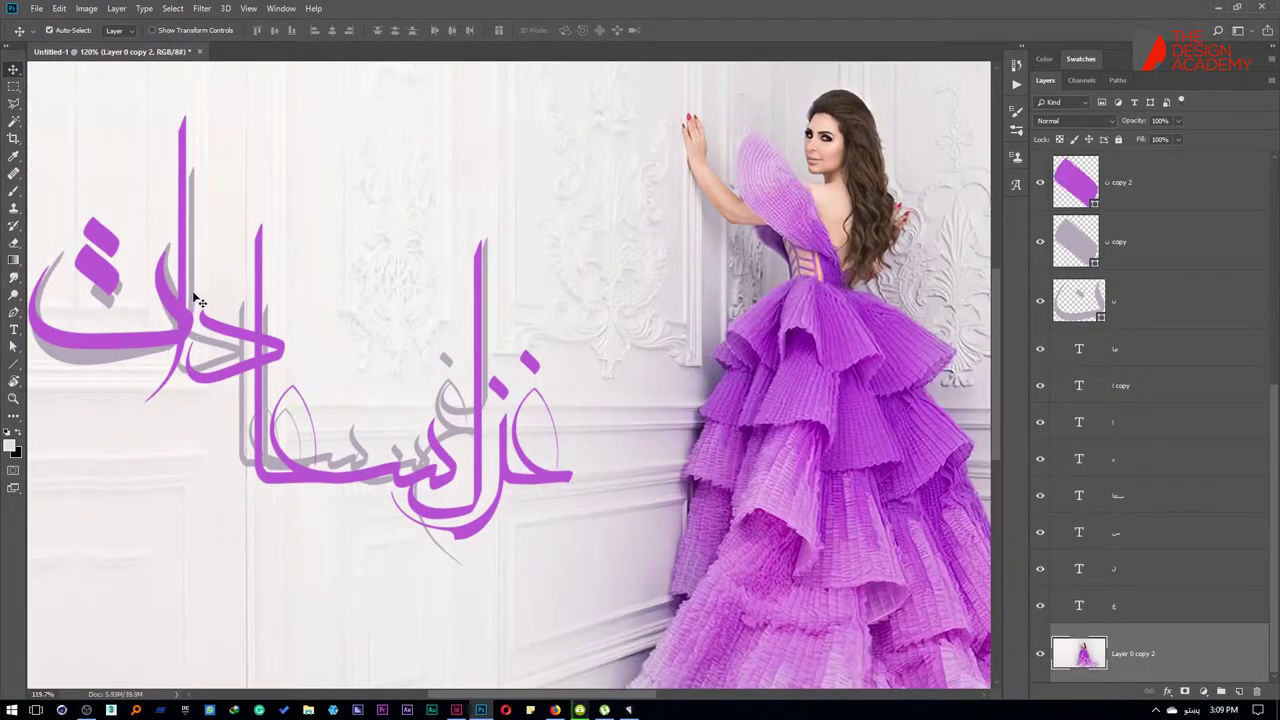
Step: Reposition the grey l copy vertical stroke downward beside the purple strokes
mouse_move(198, 302)
left_mouse_down("ctrl")
mouse_move(203, 390)
mouse_move(168, 298)
mouse_move(172, 252)
left_mouse_up("ctrl")
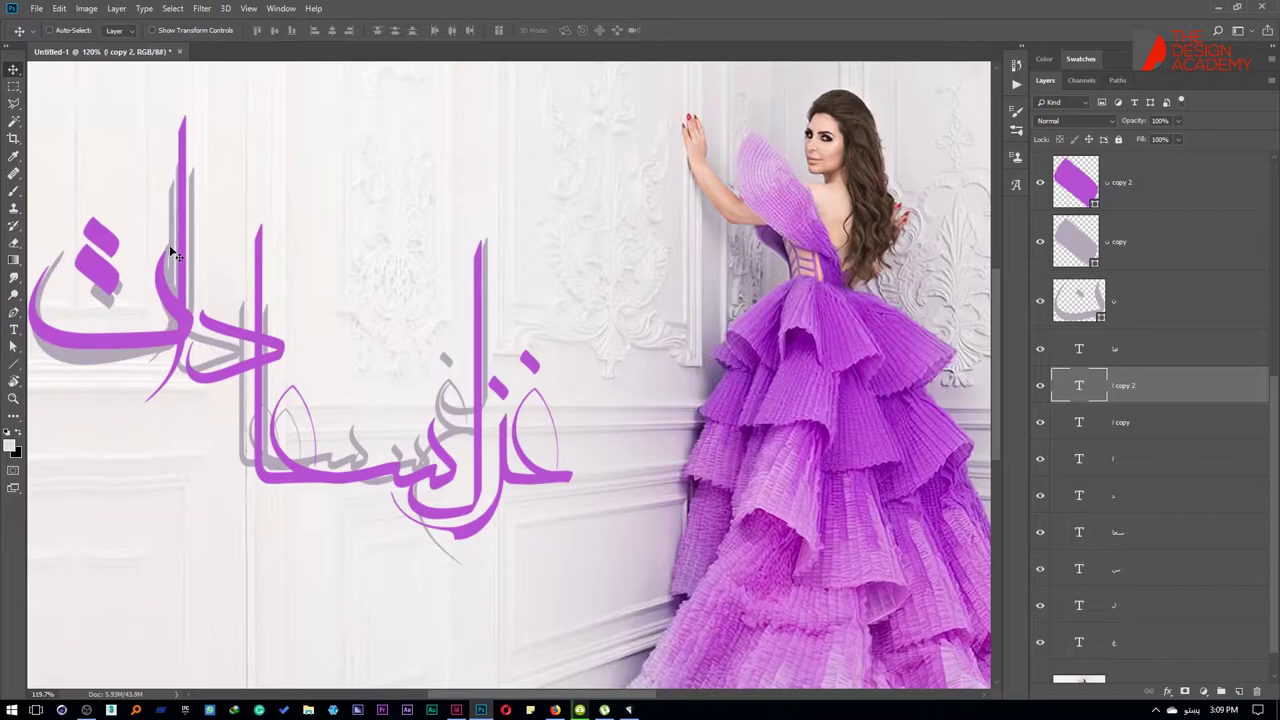
key("shift+Right")
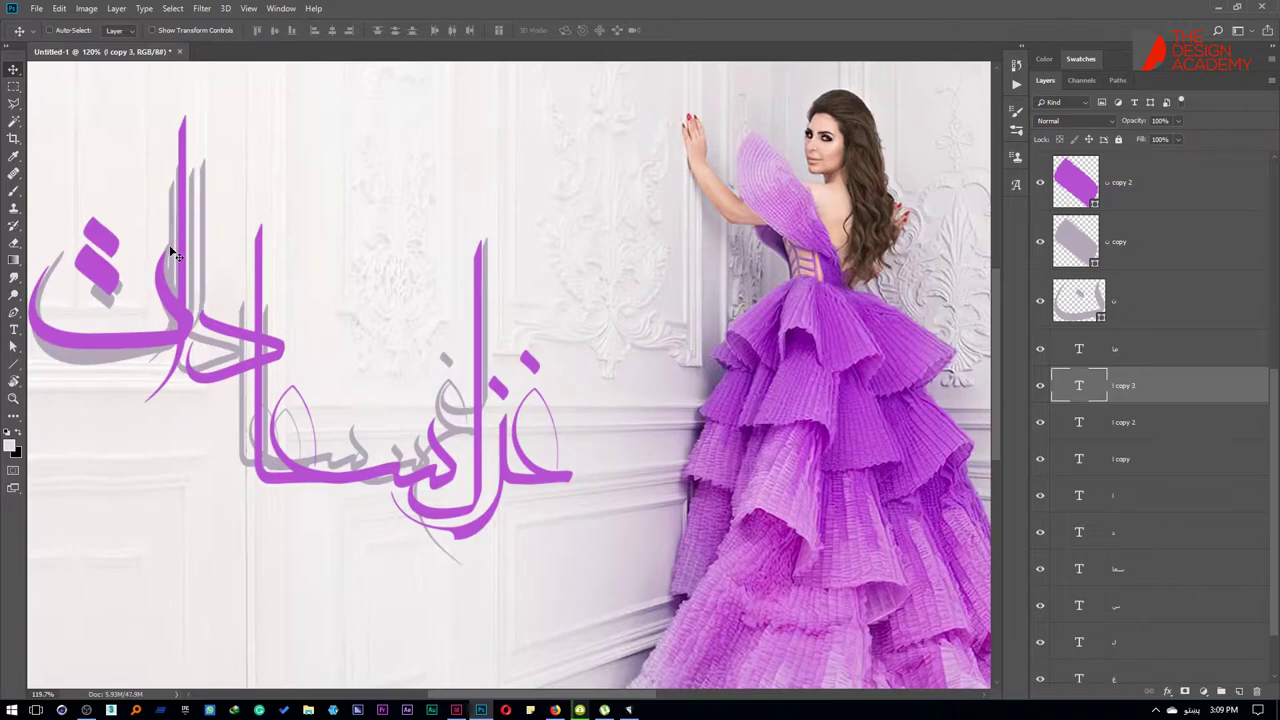
key("shift+Left")
mouse_move(210, 193)
left_mouse_down()
mouse_move(205, 249)
mouse_move(198, 231)
left_mouse_up()
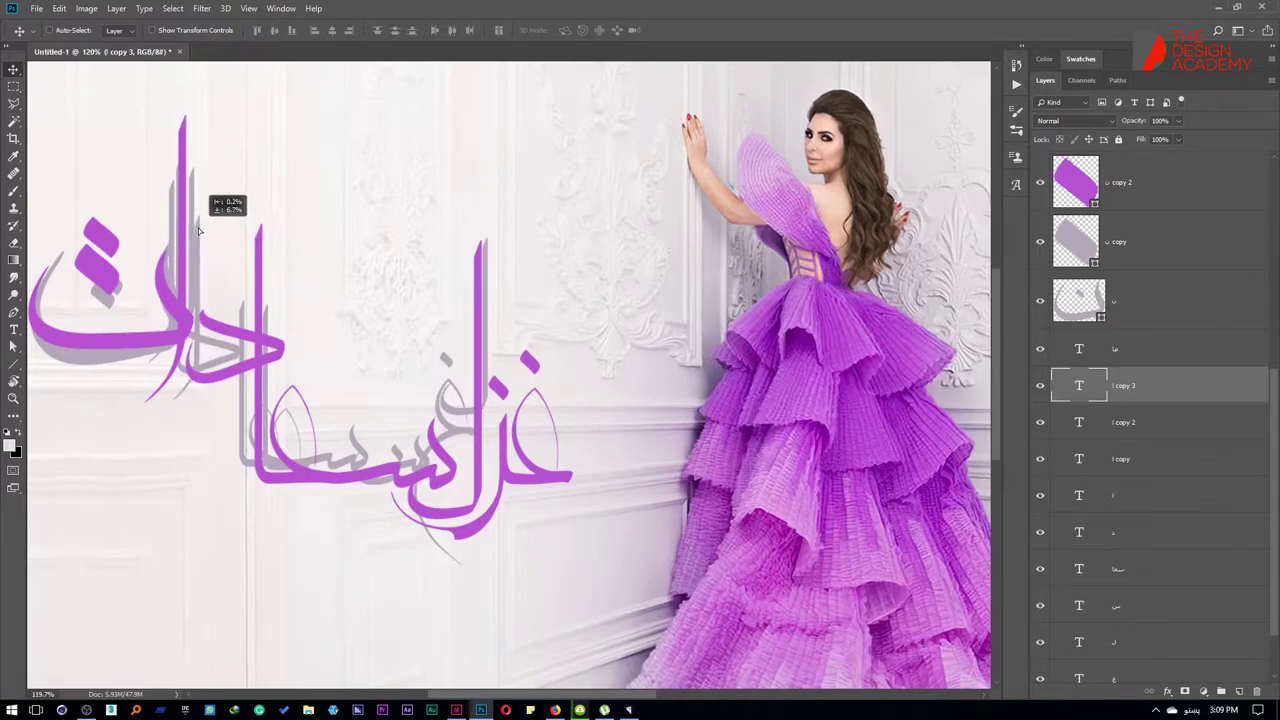
scroll(198, 231, "up", 3)
scroll(186, 316, "up", 2)
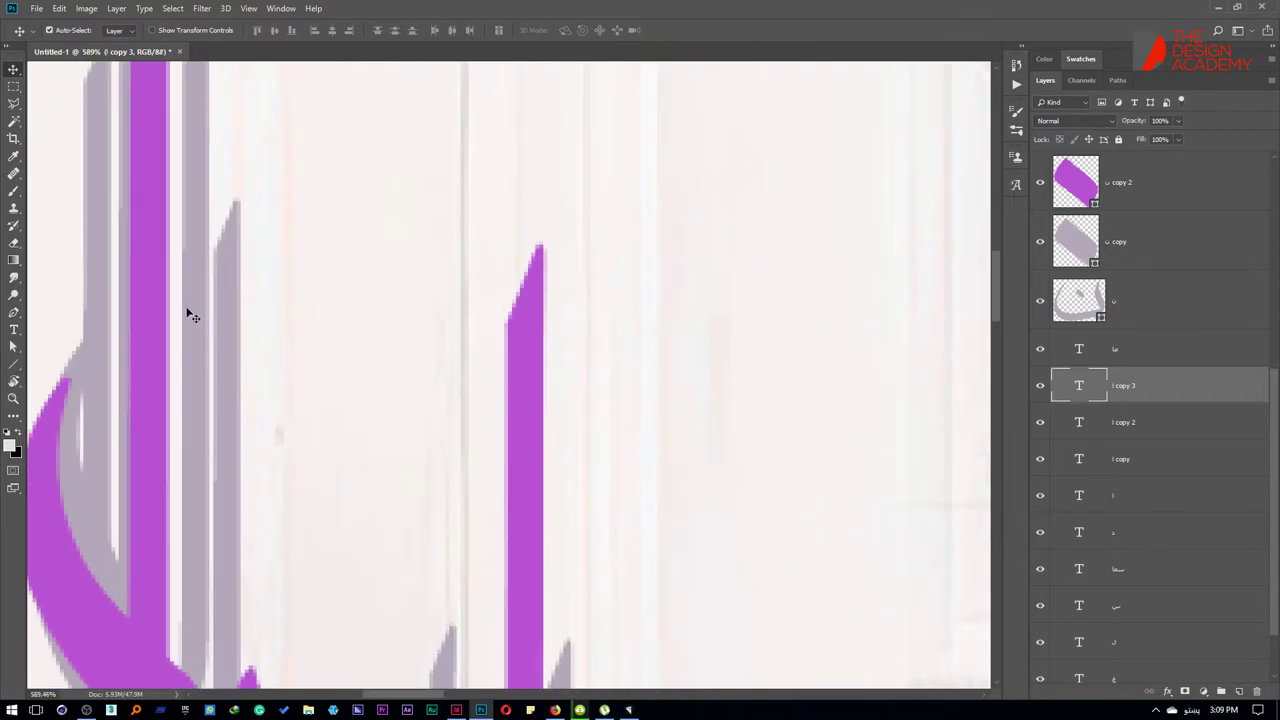
key("Left")
key("Right")
key("Right")
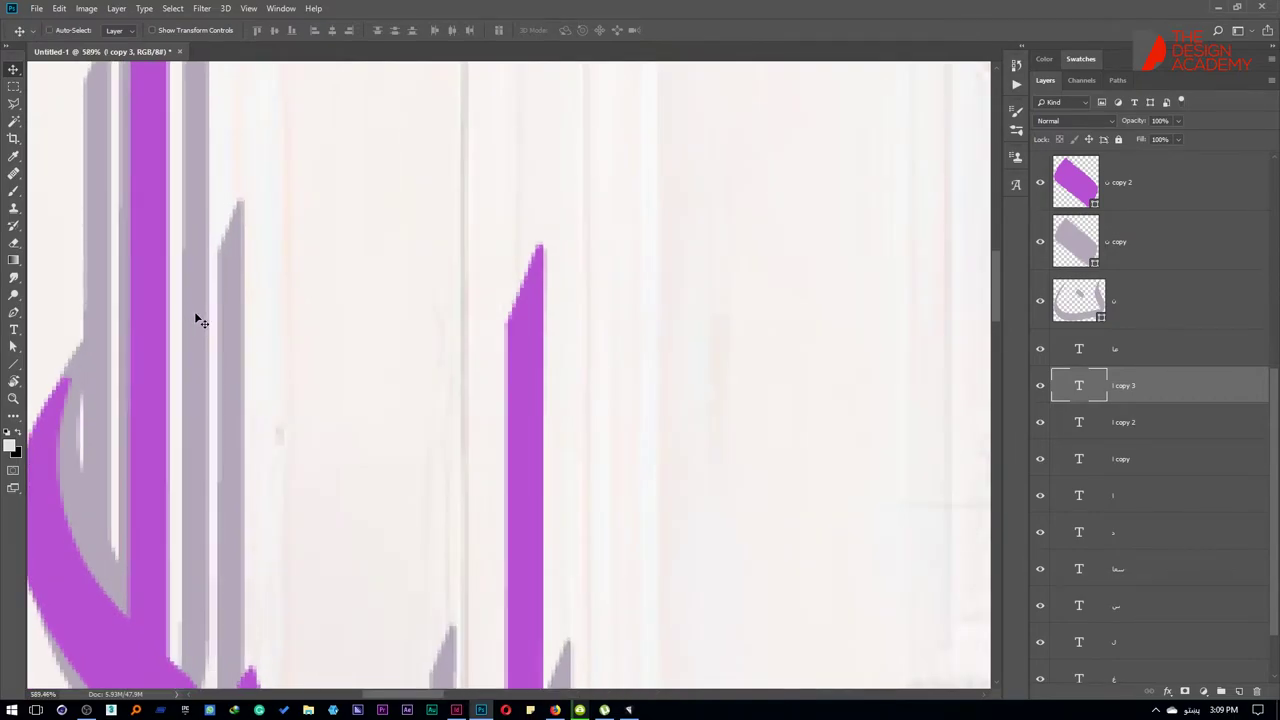
Step: Reselect the l copy 3 stroke and duplicate it, offsetting the copy to the right
left_click(197, 147)
key("Left")
key("Left")
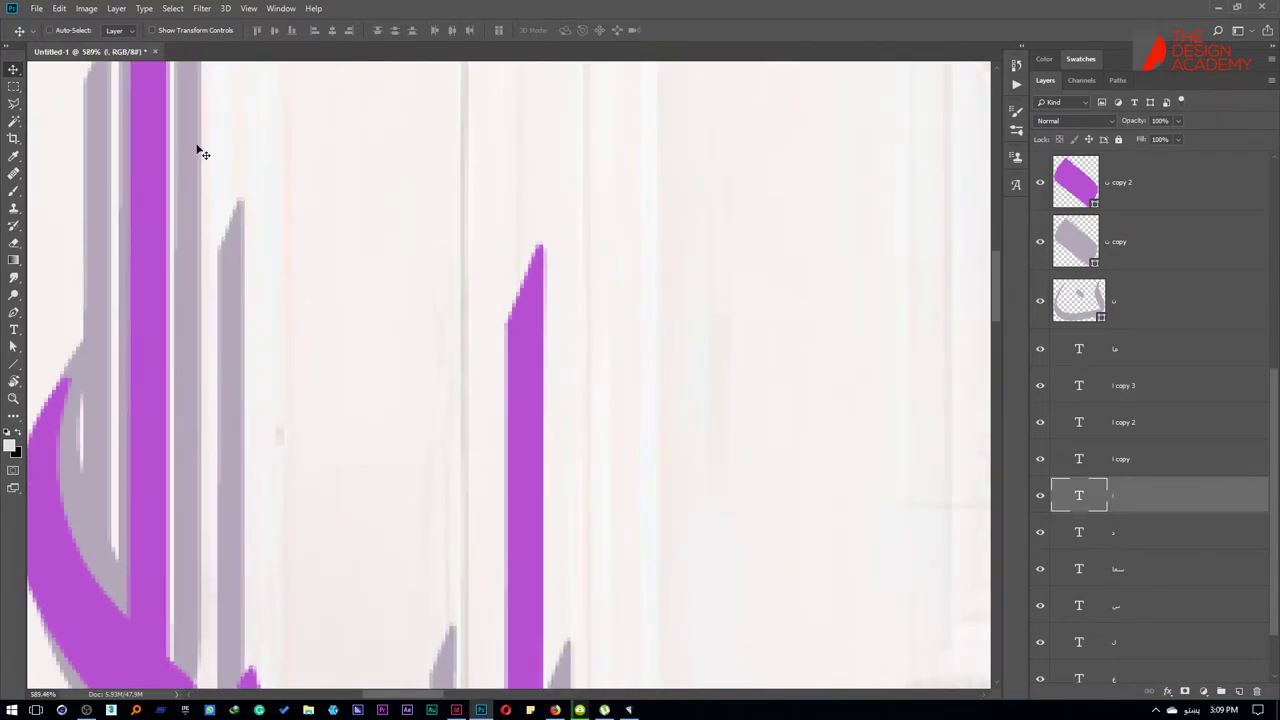
left_click(240, 263)
key("Left")
key("Left")
key("Left")
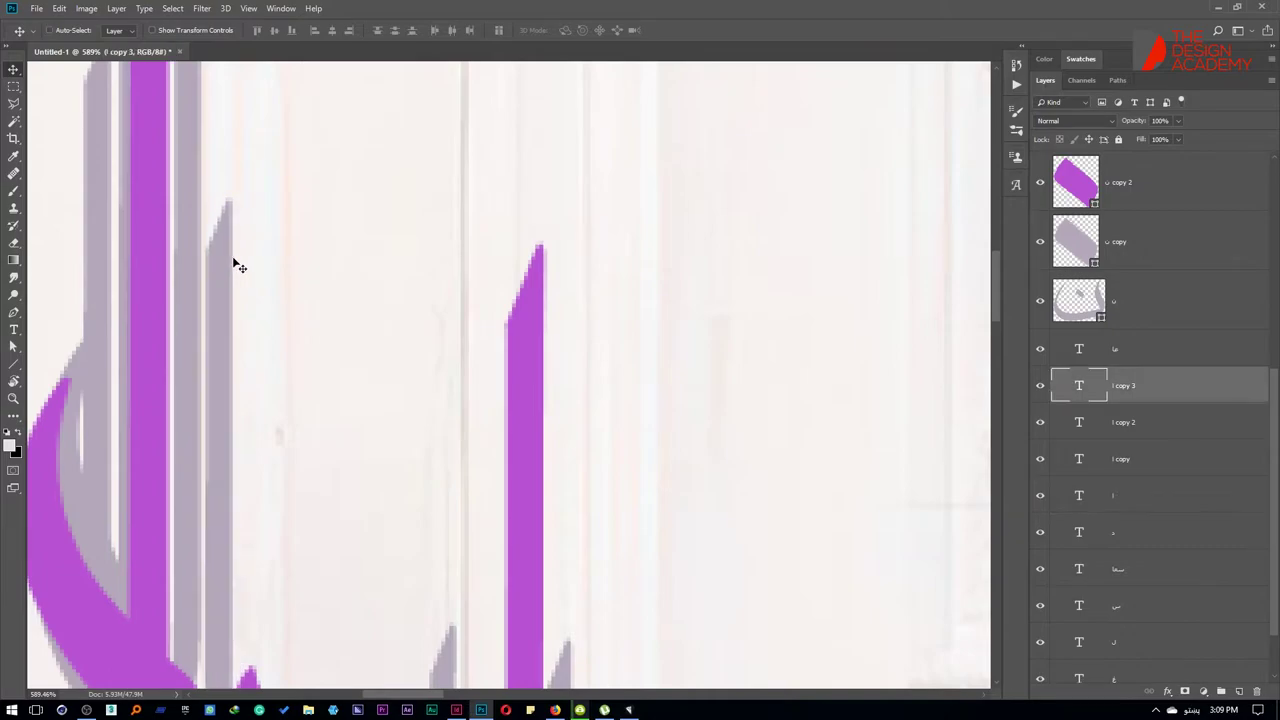
left_click_drag(240, 267, 258, 313)
Step: Shift the new stroke copy slightly right and duplicate another grey stroke copy further along
scroll(258, 315, "down", 1)
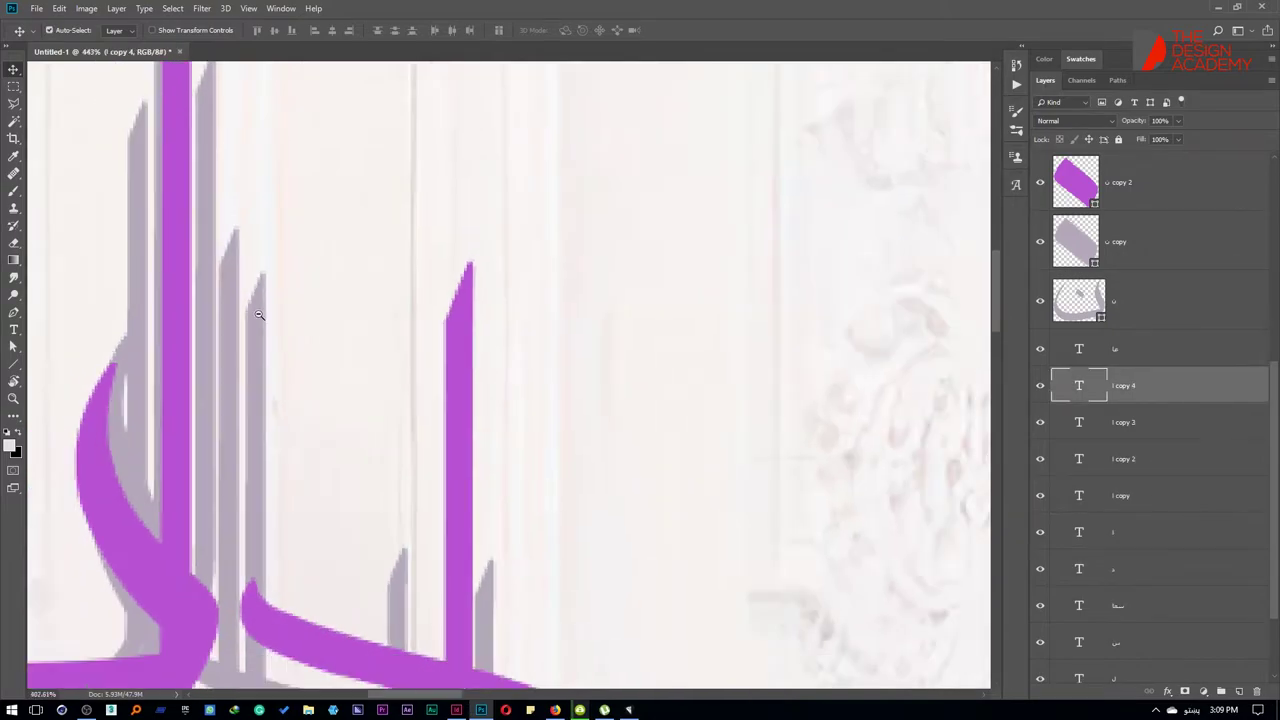
scroll(258, 315, "down", 1)
scroll(258, 318, "down", 2)
scroll(325, 269, "down", 1)
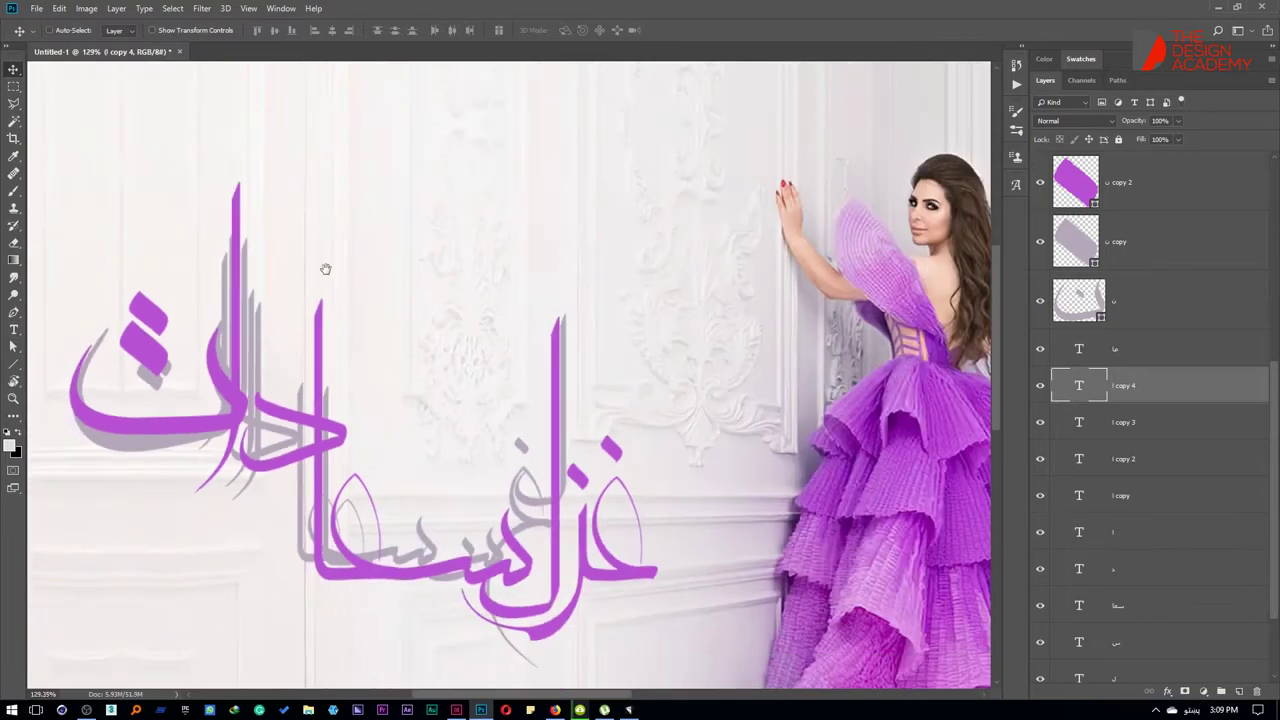
scroll(325, 269, "down", 1)
scroll(343, 294, "down", 1)
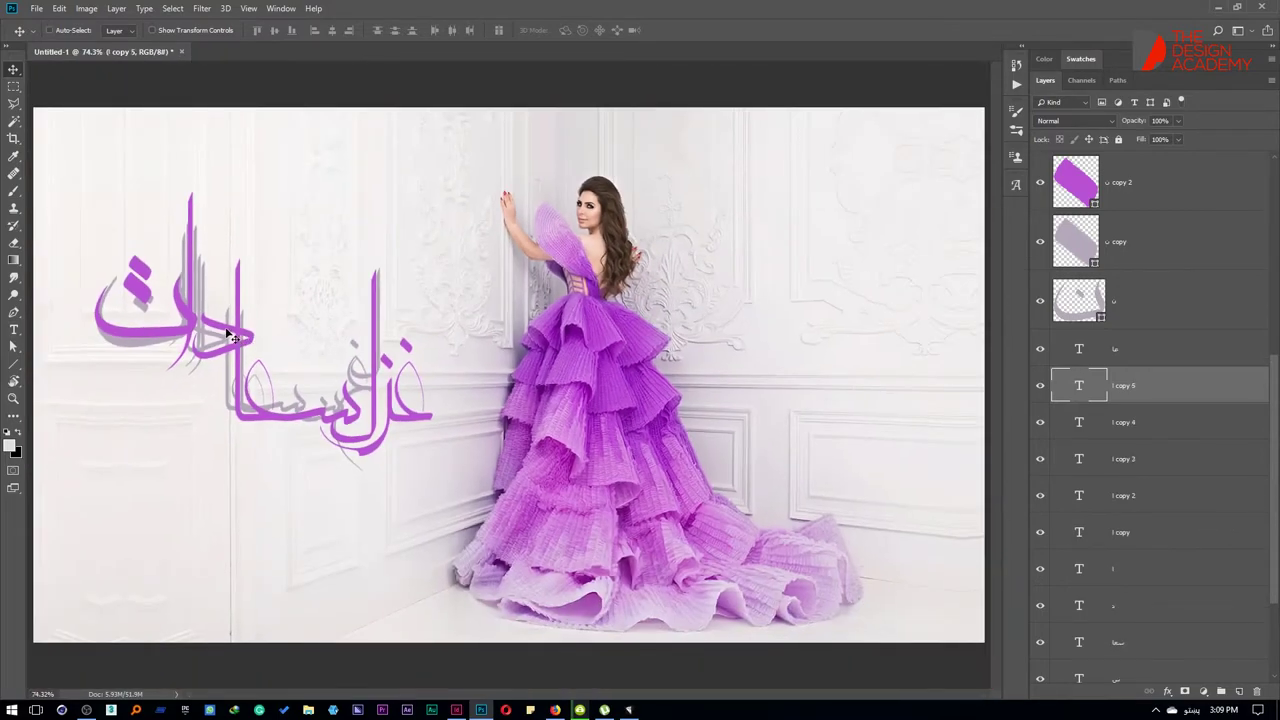
left_click_drag(229, 337, 267, 329)
scroll(286, 386, "up", 1)
scroll(306, 425, "up", 2)
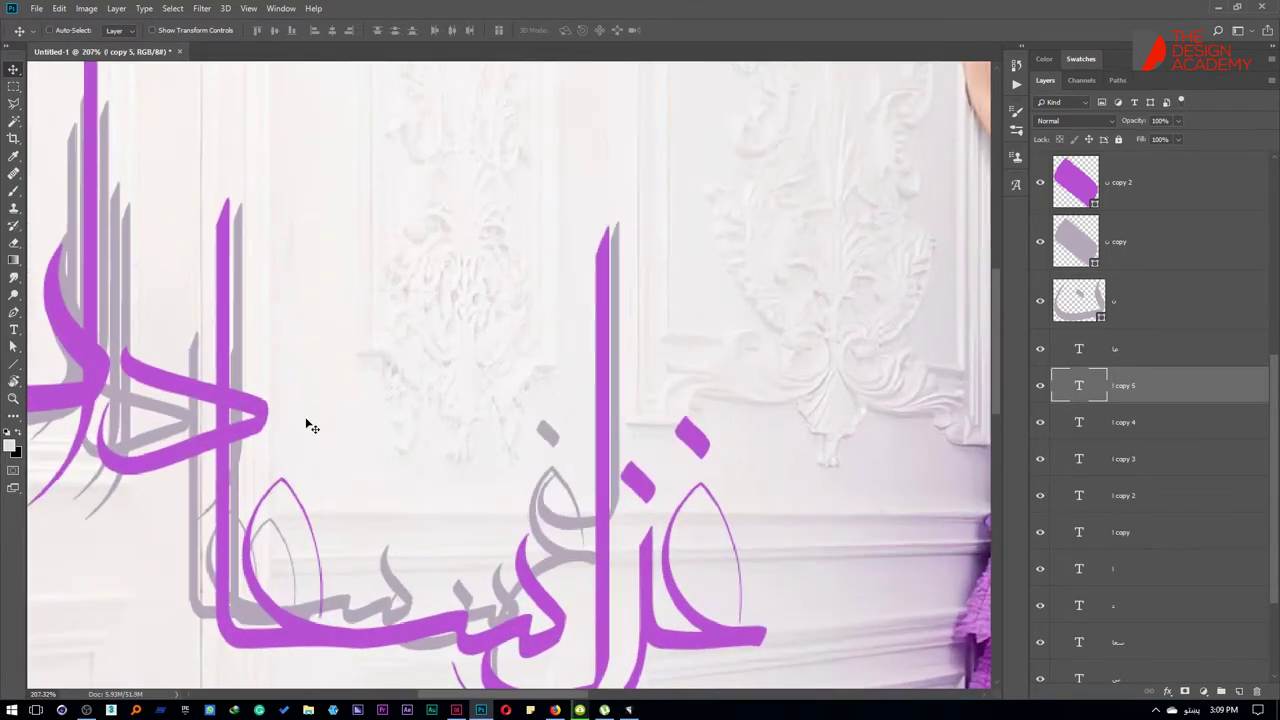
mouse_move(280, 327)
left_mouse_down()
mouse_move(252, 351)
mouse_move(629, 282)
left_mouse_up()
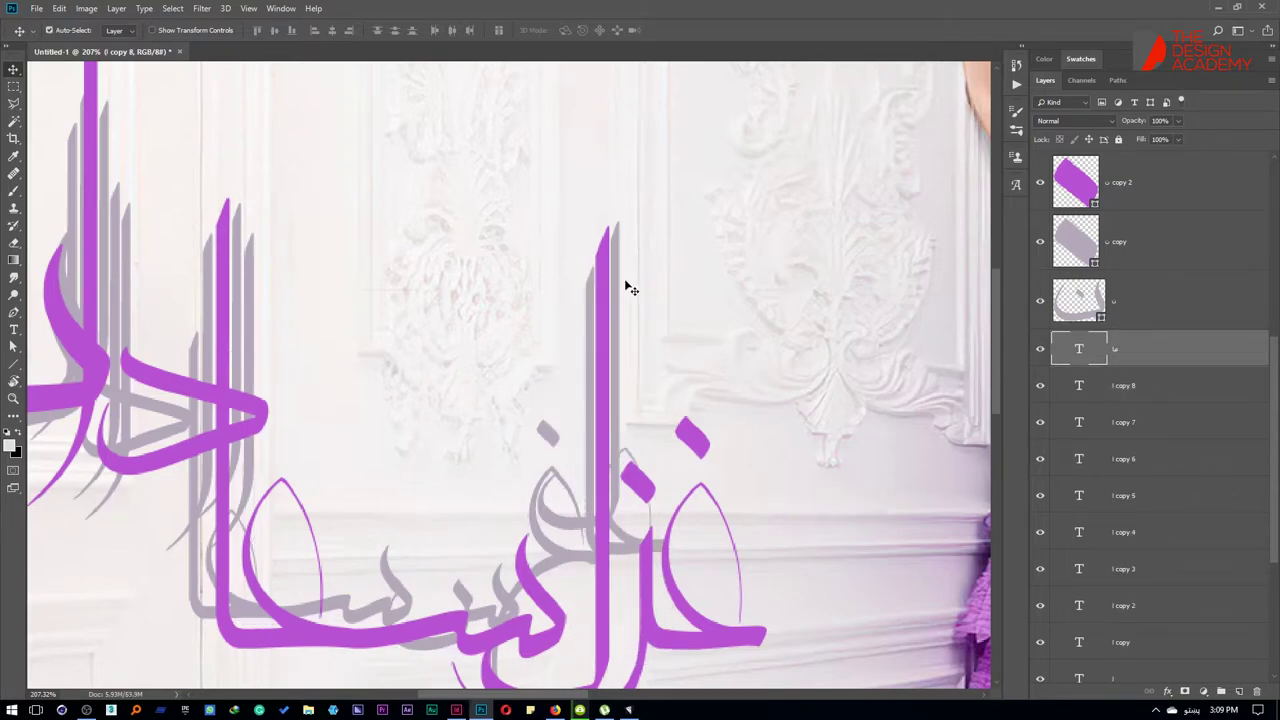
Step: Move the grey stroke to the right of the purple stroke
key("t")
left_click(583, 319)
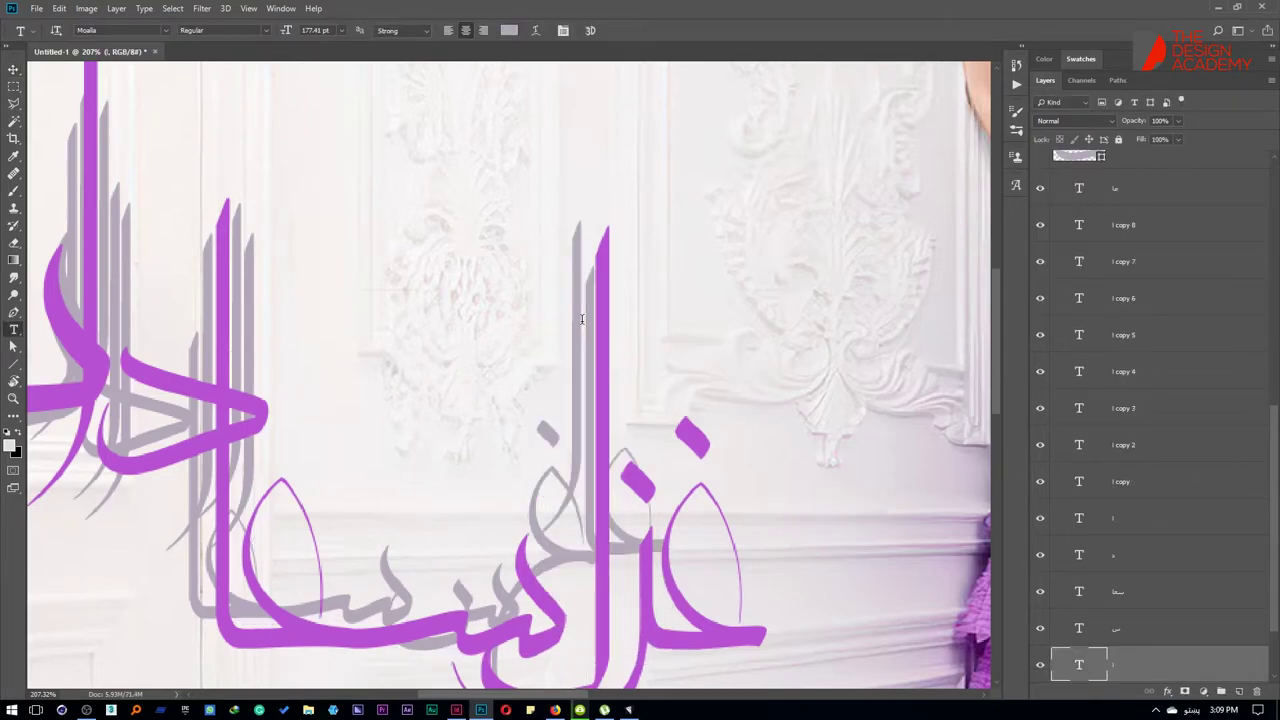
key("v")
left_click_drag(581, 319, 622, 347)
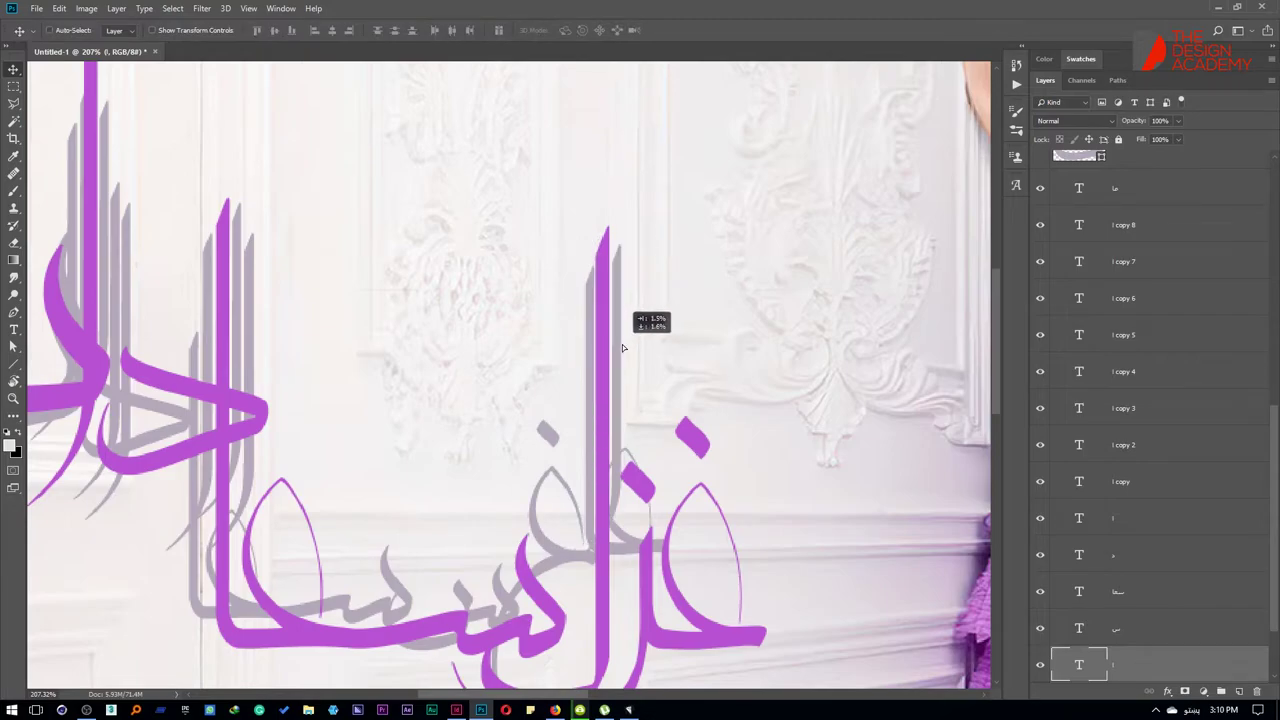
Step: Fit the image in the window and type a grey ع below the calligraphy
key("ctrl+0")
right_click(471, 323)
key("Escape")
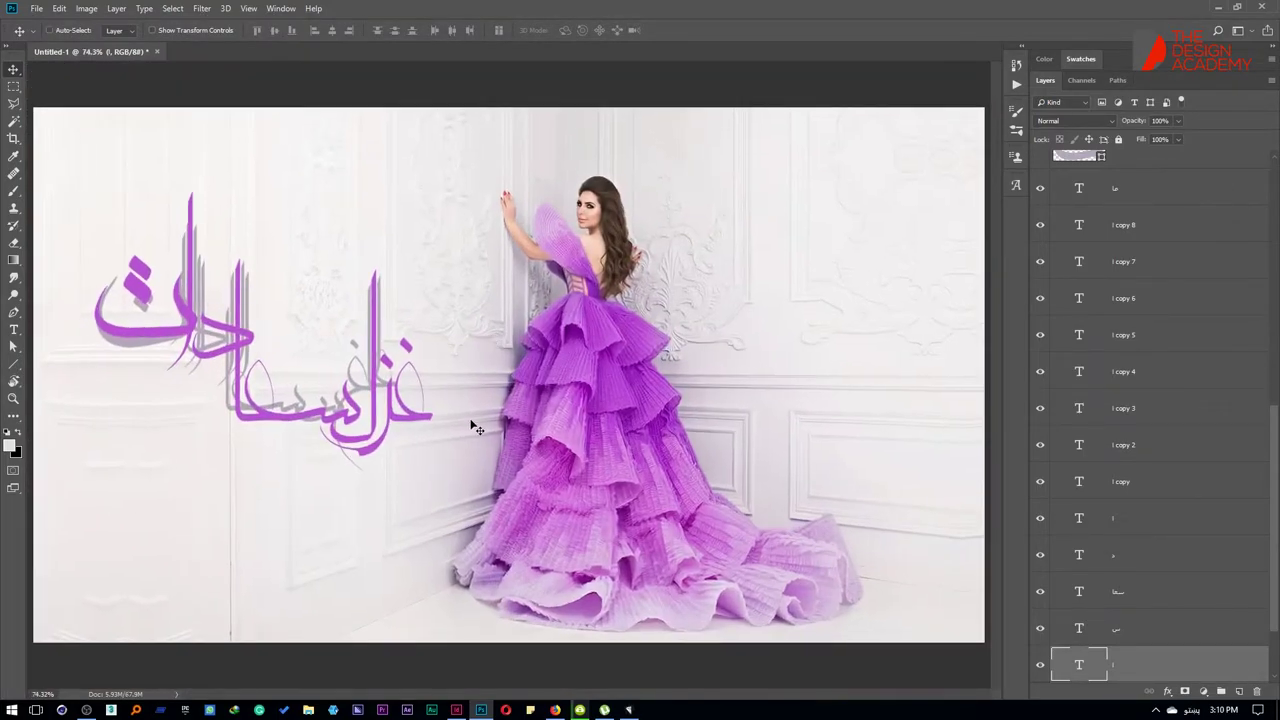
key("t")
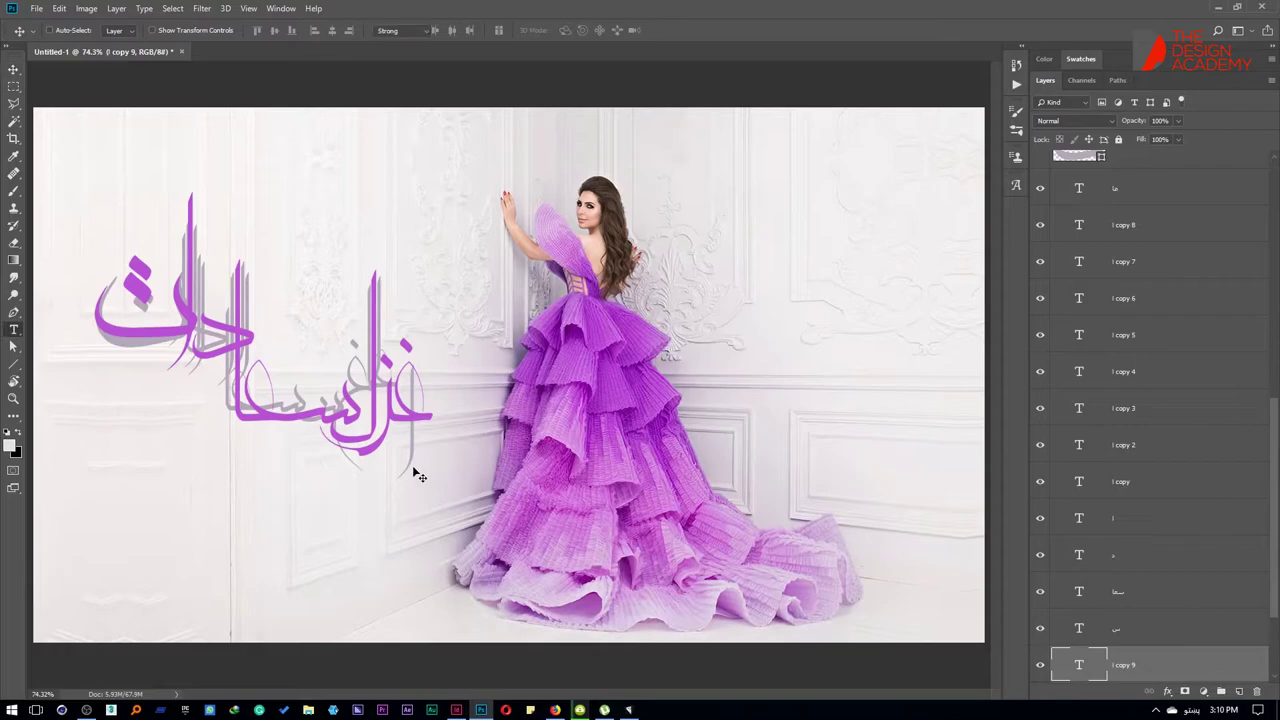
left_click(410, 465)
type("ع")
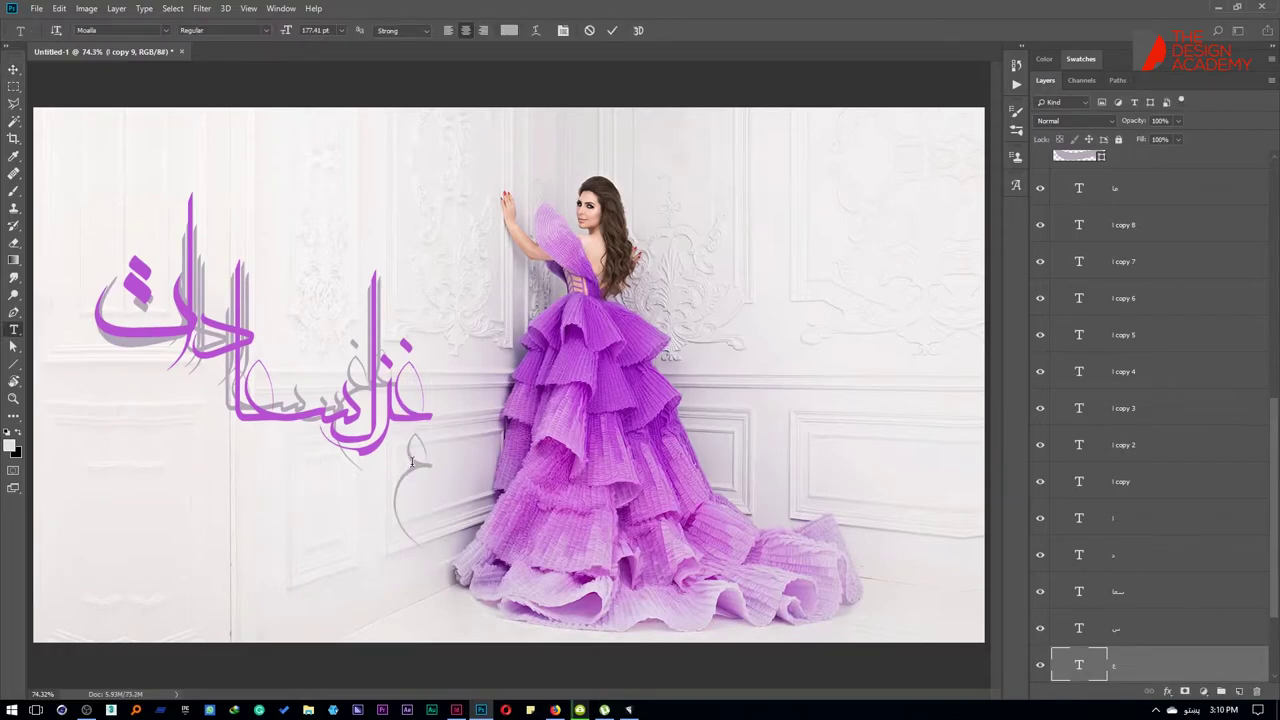
key("Right")
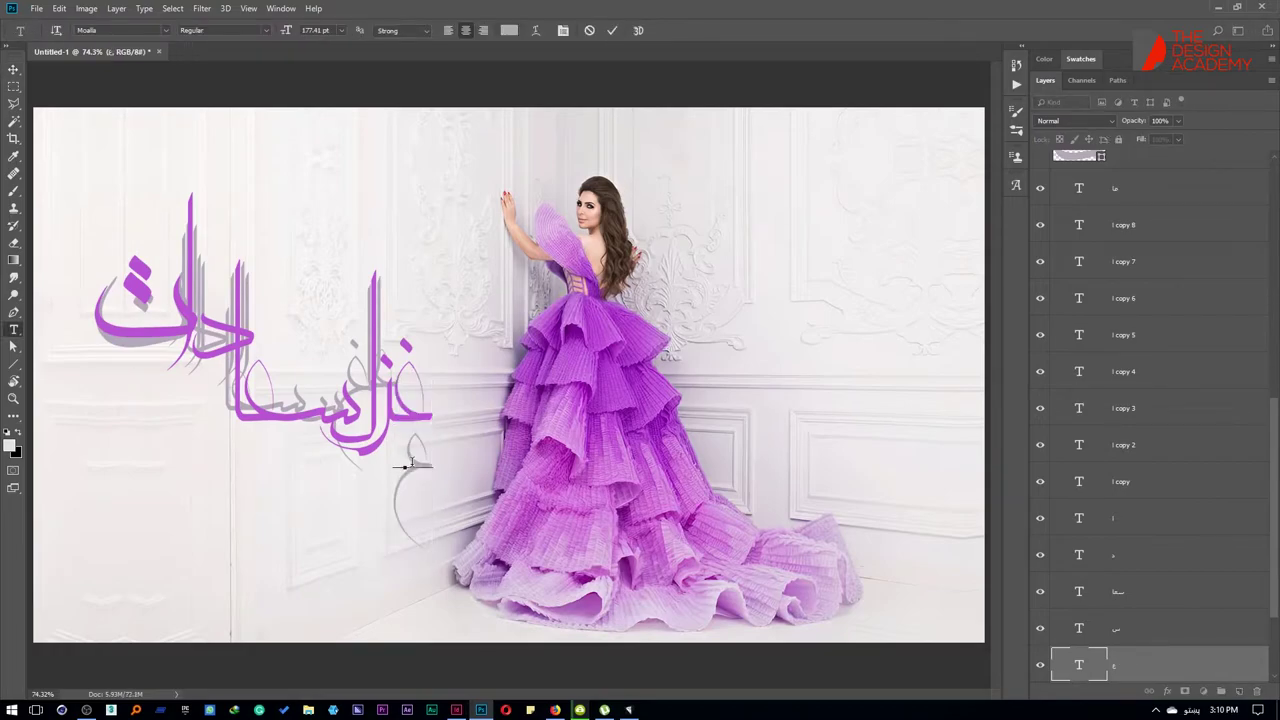
key("ctrl+a")
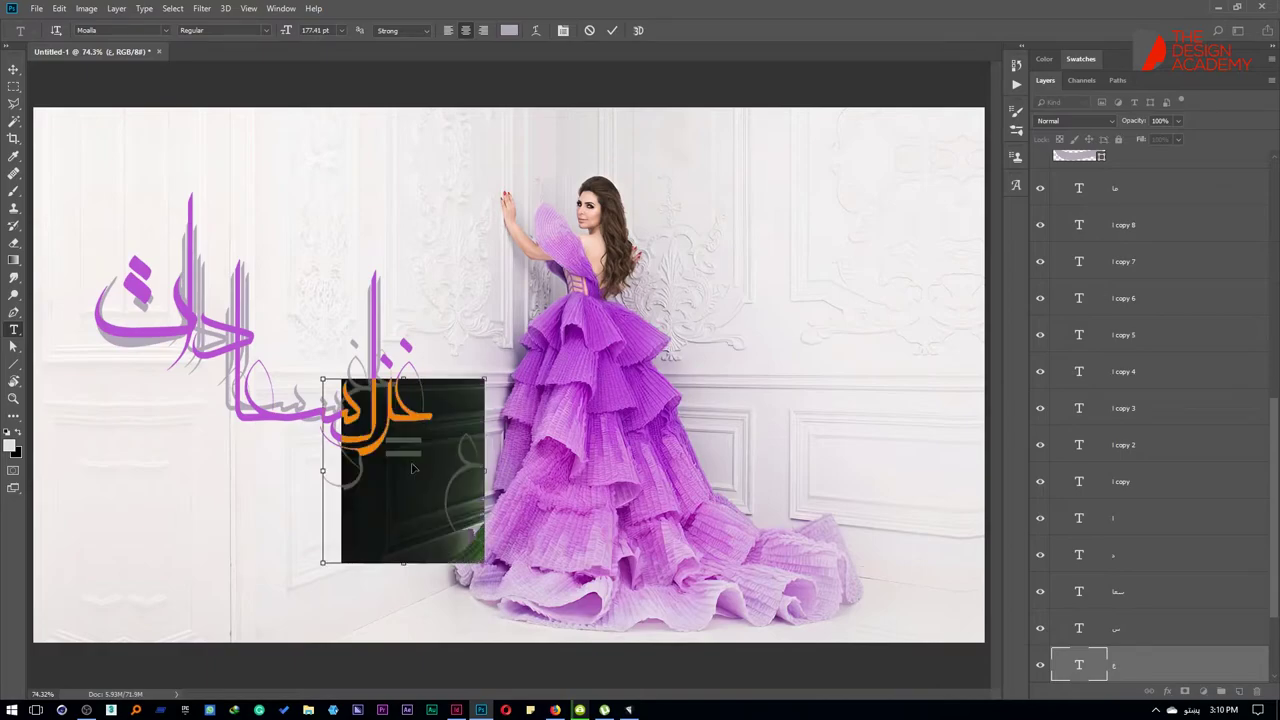
key("ctrl+Return")
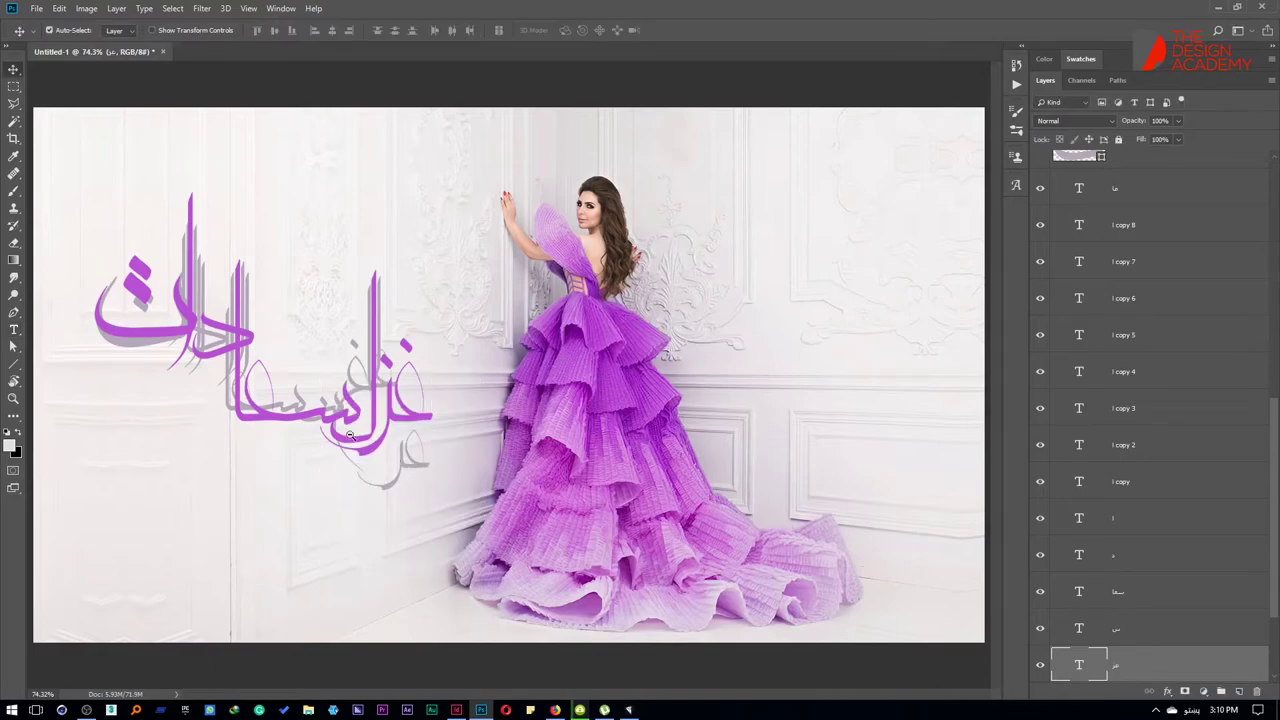
Step: Move the ع up under the word and nudge its copy into place
scroll(349, 435, "up", 10)
mouse_move(509, 611)
left_mouse_down()
mouse_move(555, 92)
mouse_move(531, 92)
left_mouse_up()
scroll(650, 325, "down", 5)
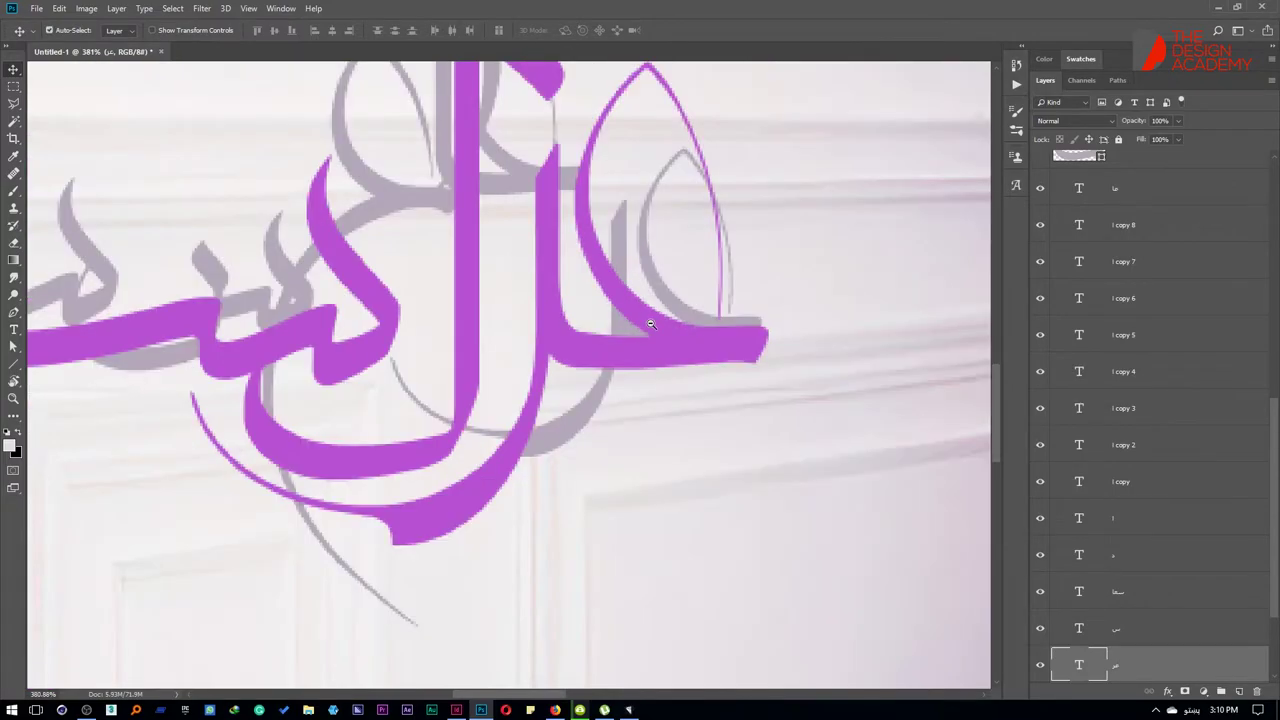
scroll(650, 325, "down", 4)
left_click_drag(657, 333, 688, 312)
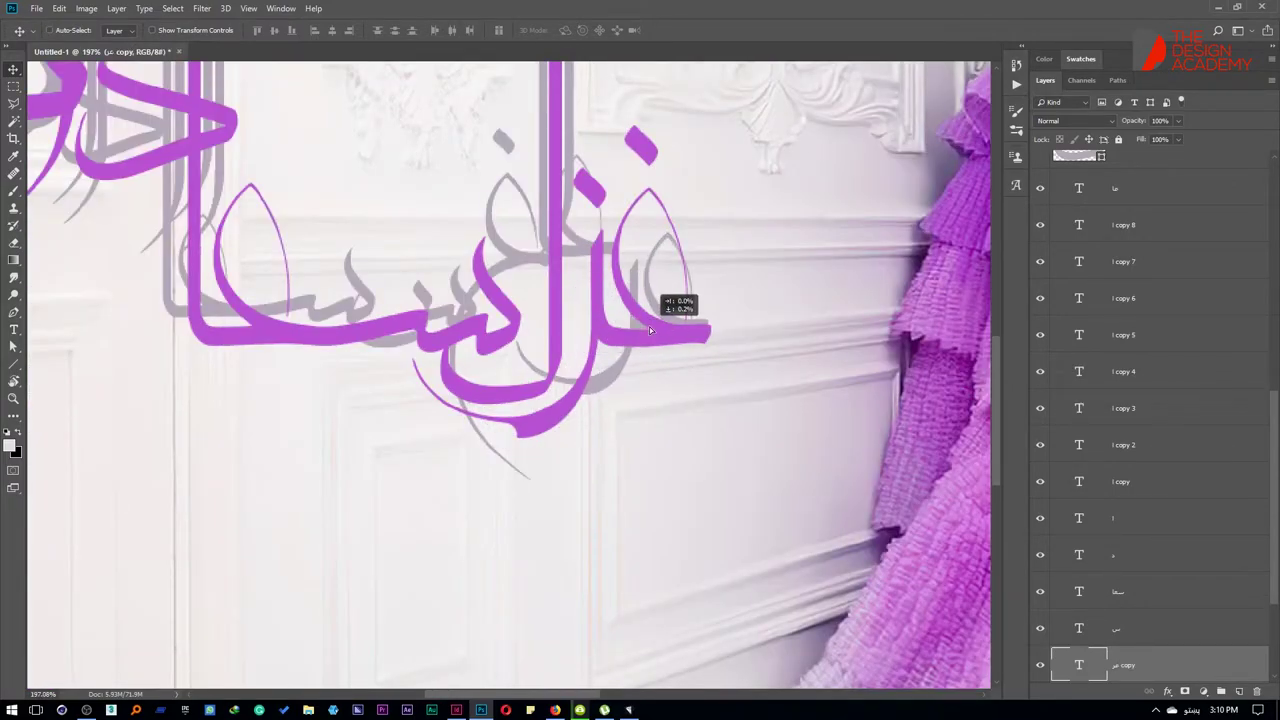
Step: Shrink the ع copy to about 74.9% and fit the whole image in view
key("ctrl+t")
left_click_drag(720, 115, 657, 243)
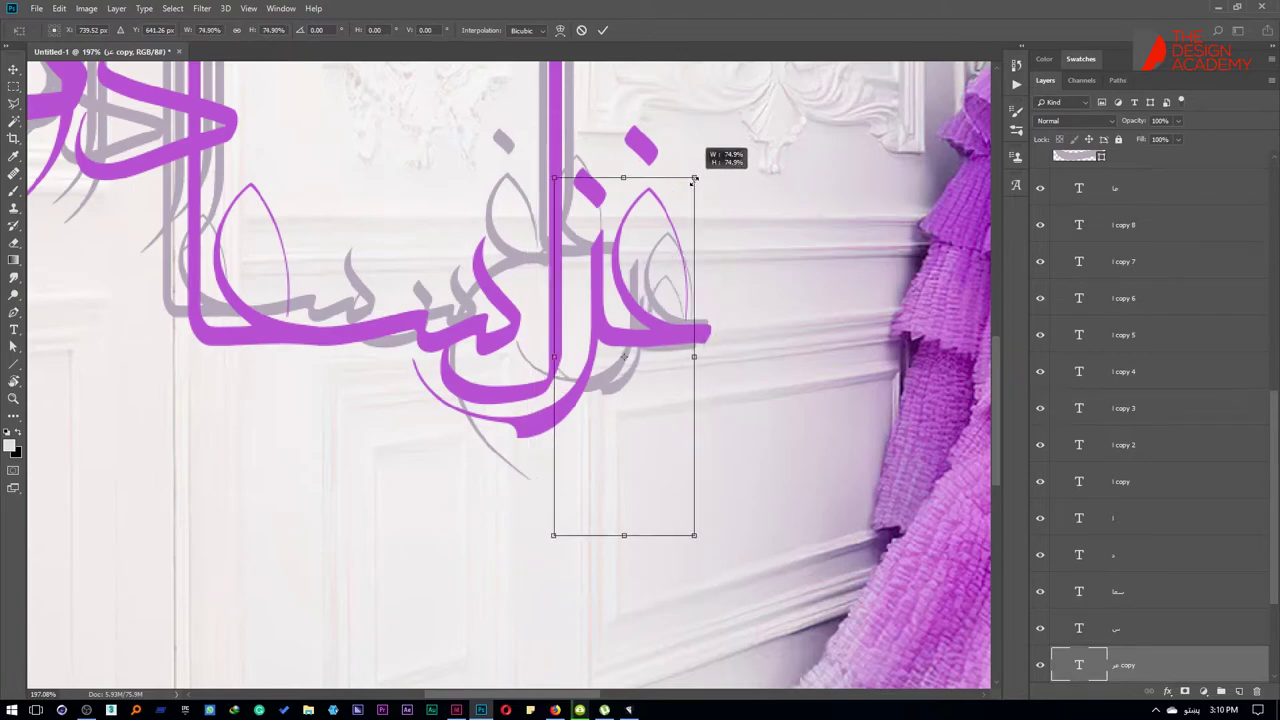
key("Return")
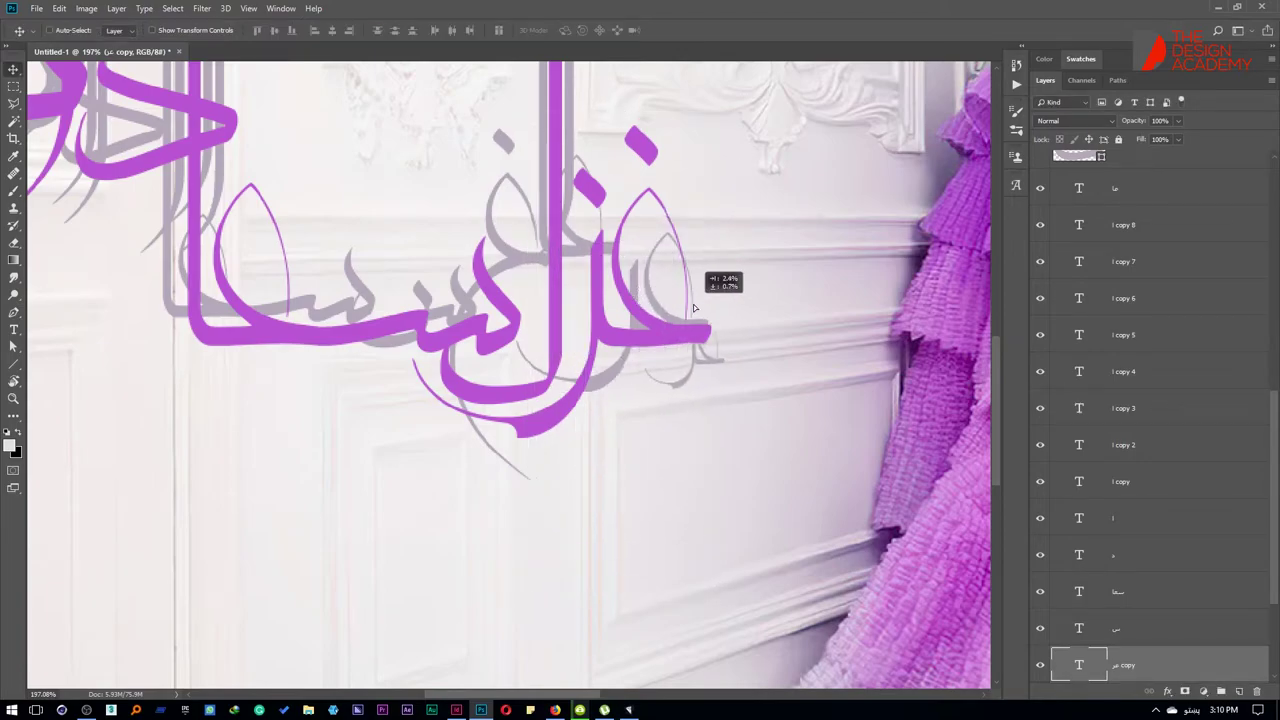
key("Return")
scroll(672, 330, "down", 5)
right_click(448, 330)
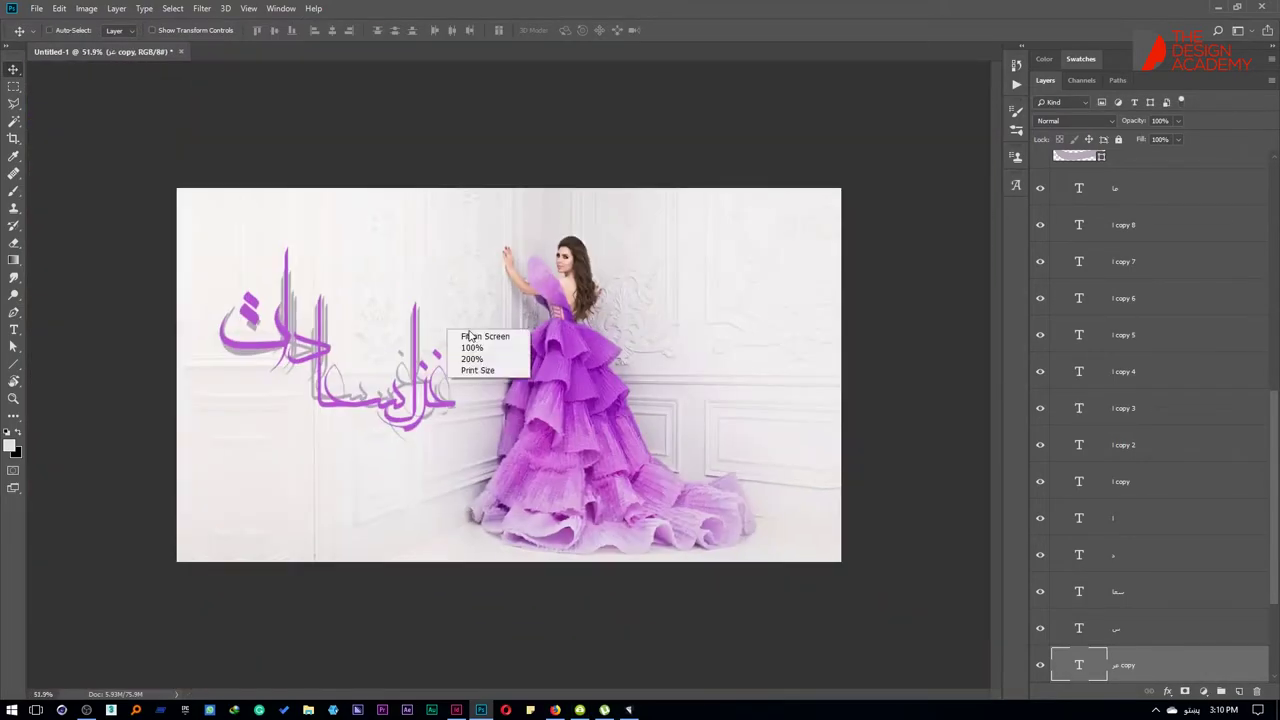
left_click(484, 336)
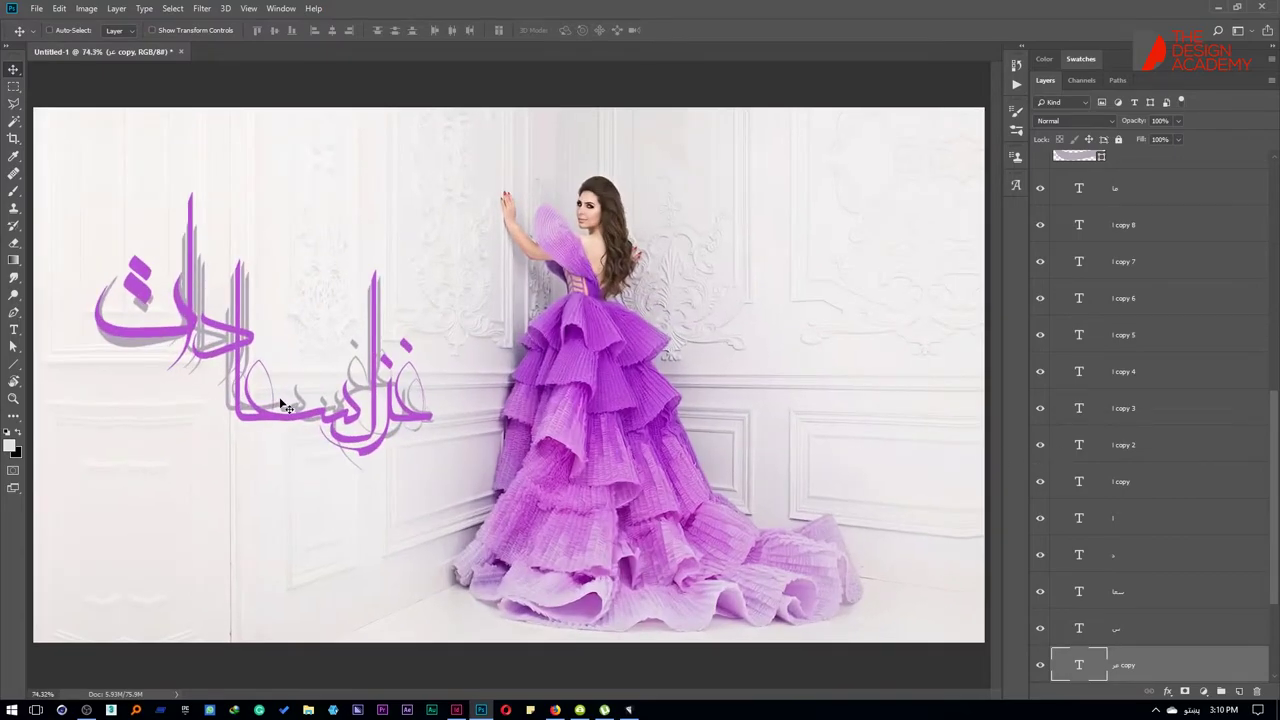
scroll(1118, 341, "up", 3)
Step: Select the grey text layers from l copy 8 down to ع and convert them to shapes
scroll(1132, 393, "down", 5)
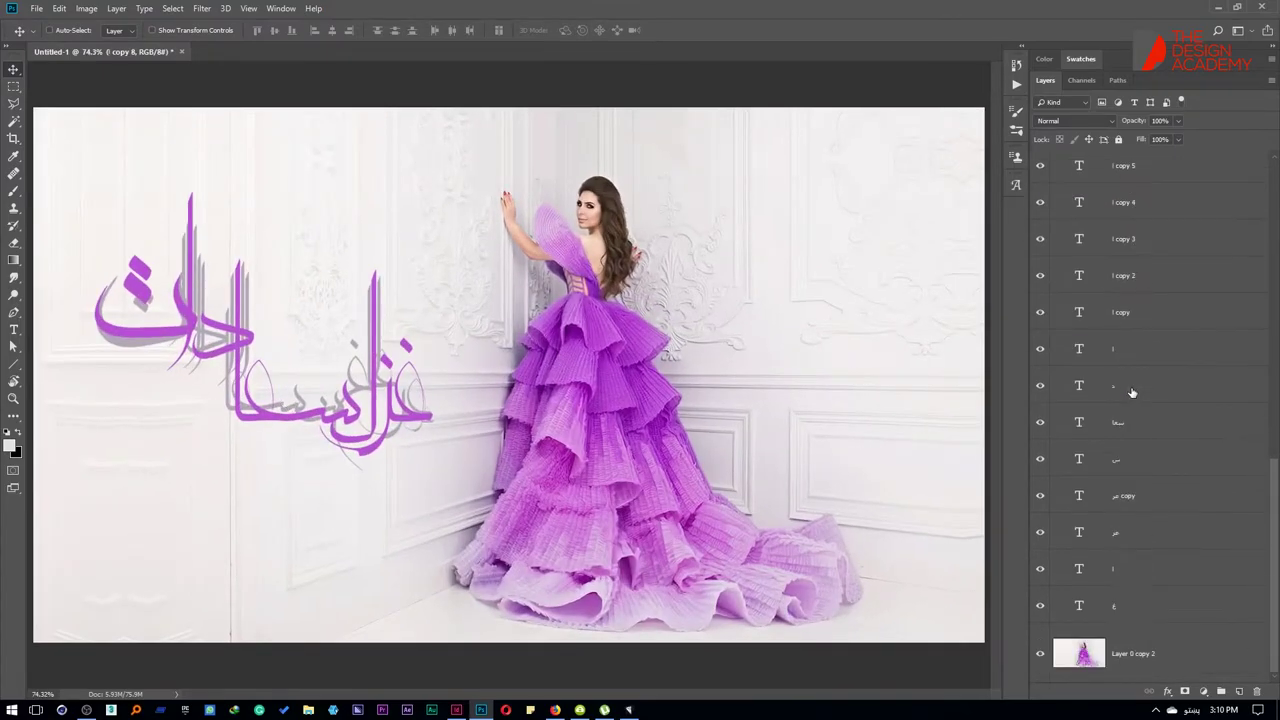
scroll(1132, 393, "up", 4)
left_click(1132, 393)
left_click(1152, 318)
scroll(1165, 450, "down", 5)
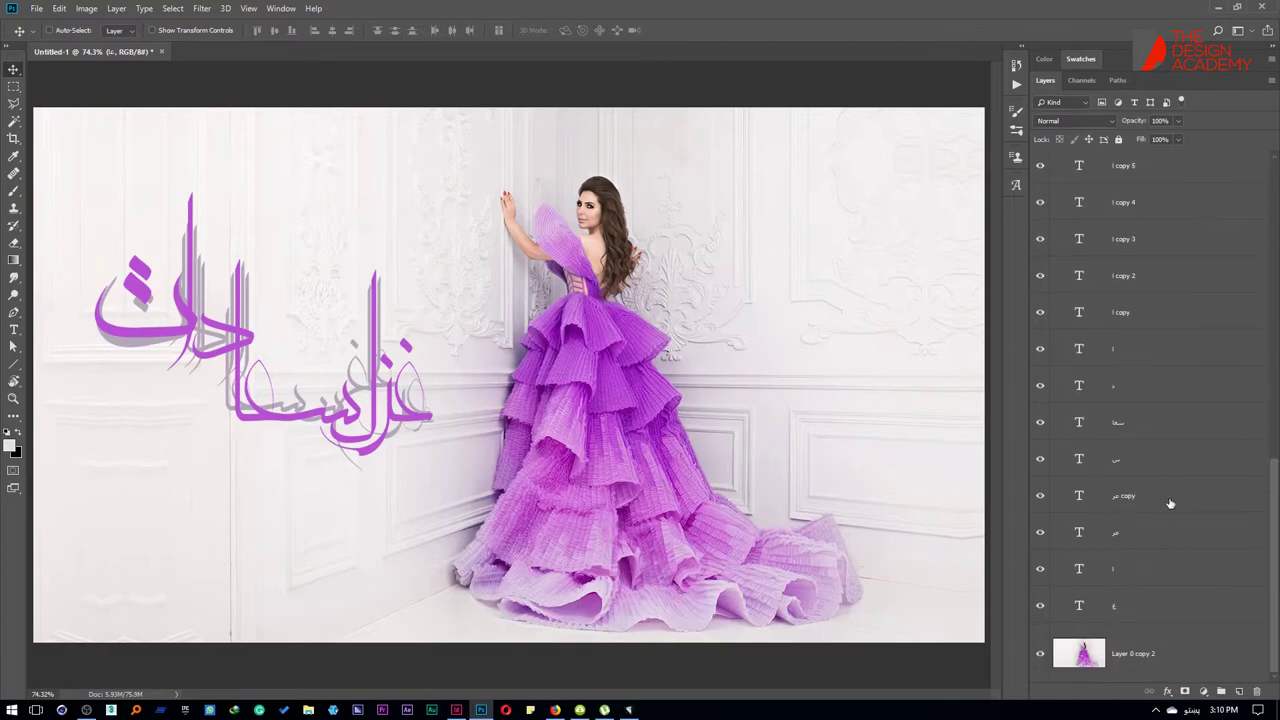
left_click(1132, 604, "shift")
right_click(1132, 604)
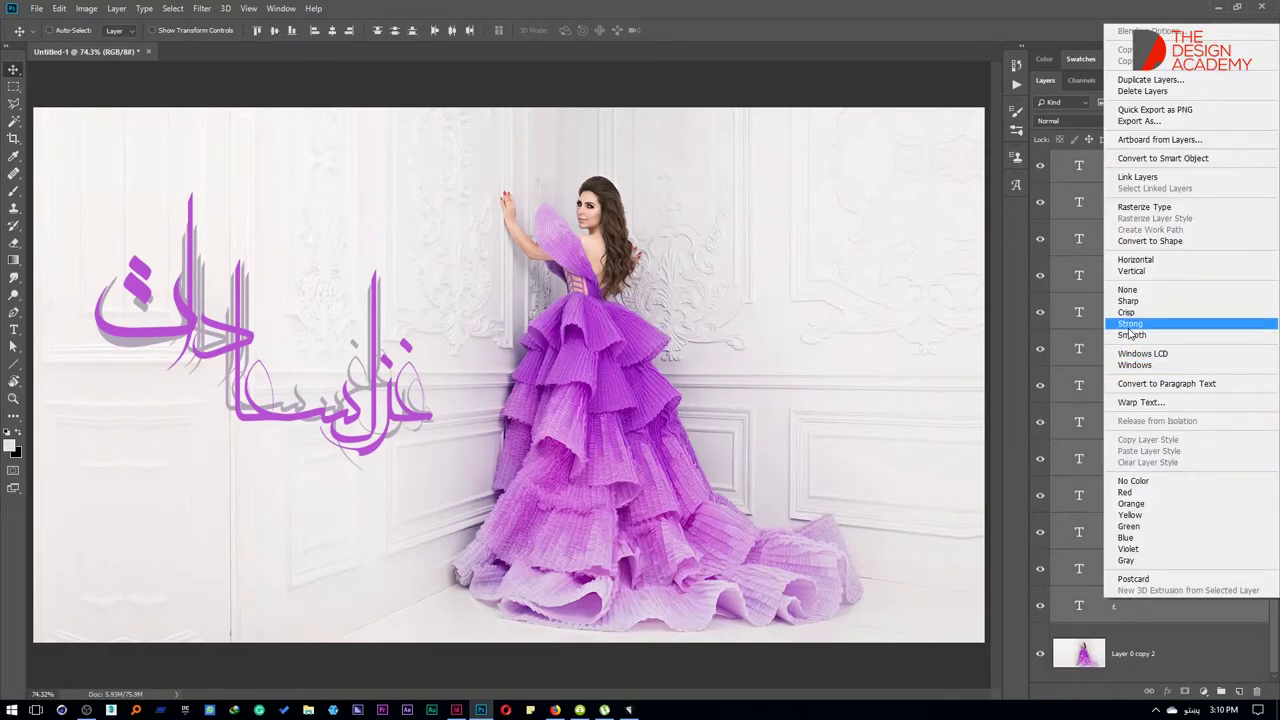
left_click(1140, 247)
Step: Merge the grey calligraphy layers, including ن and ما, into one shadow layer
left_click_drag(496, 412, 716, 405)
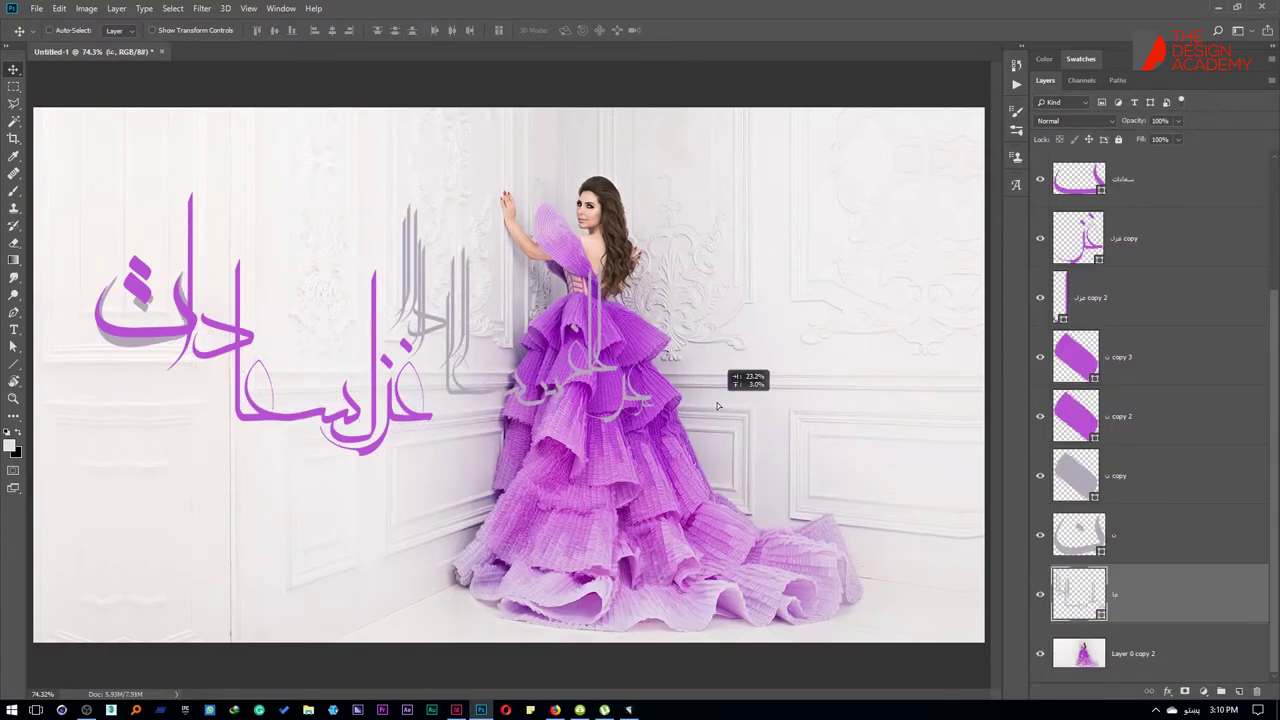
key("ctrl+z")
left_click(1158, 538, "shift")
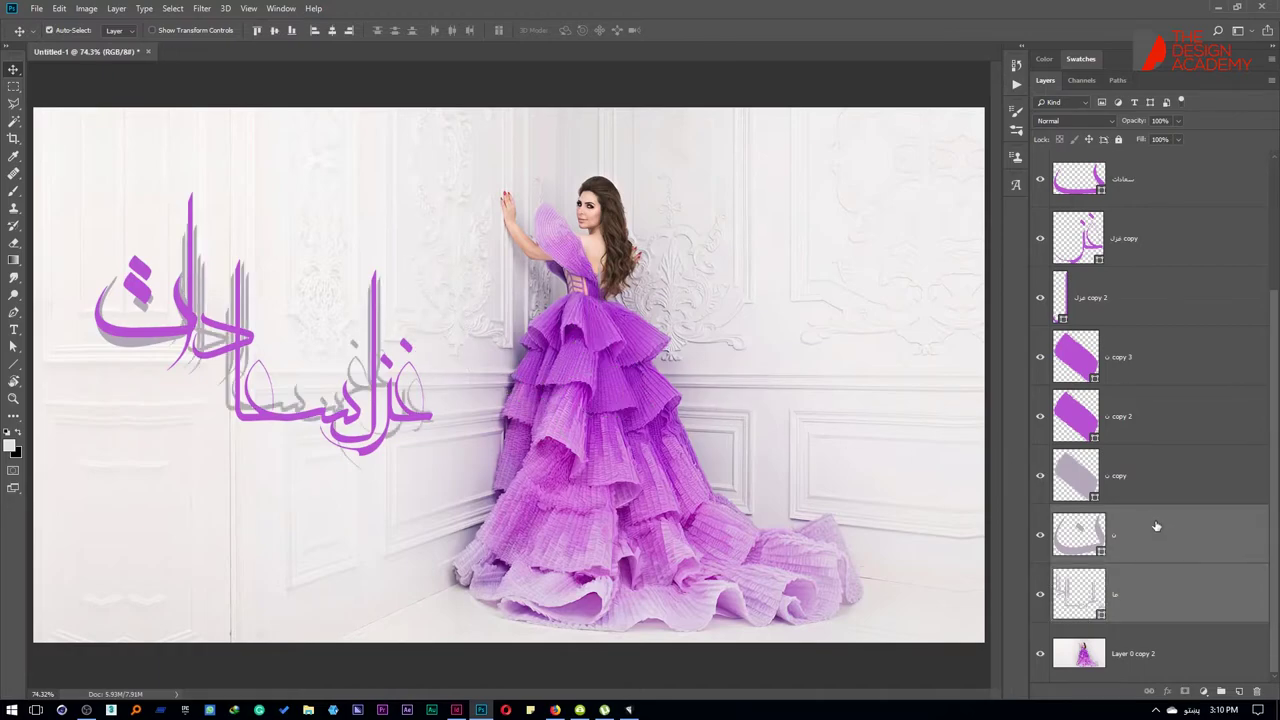
left_click(1150, 498, "shift")
key("ctrl+e")
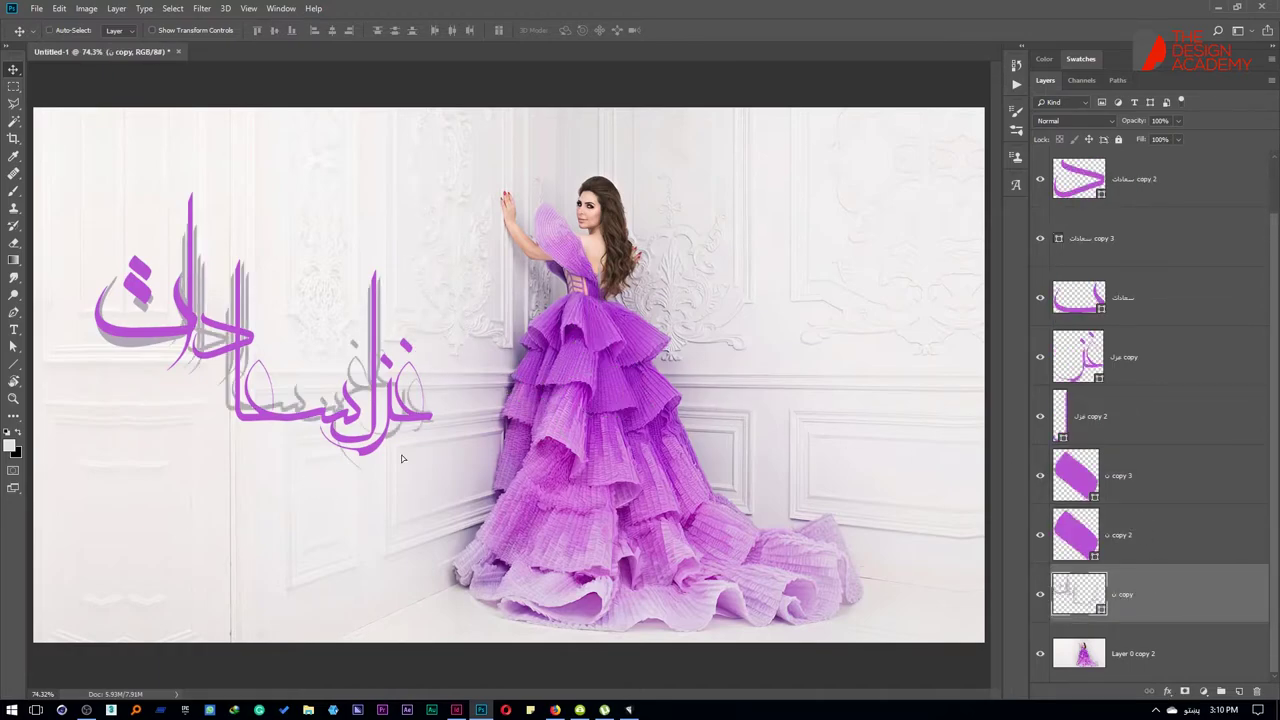
mouse_move(402, 458)
left_mouse_down()
mouse_move(206, 494)
mouse_move(266, 491)
left_mouse_up()
Step: Fill the grey shadow shape with an off-white sampled from the wall
double_click(1081, 591)
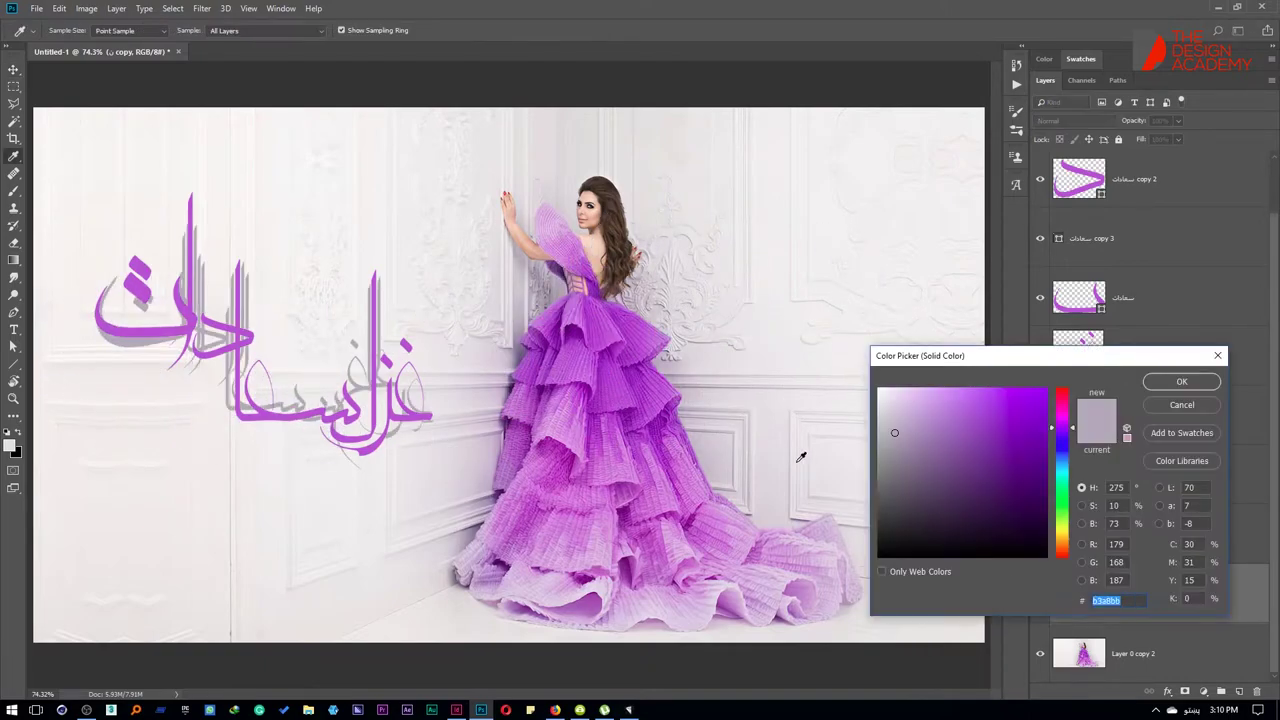
left_click(521, 350)
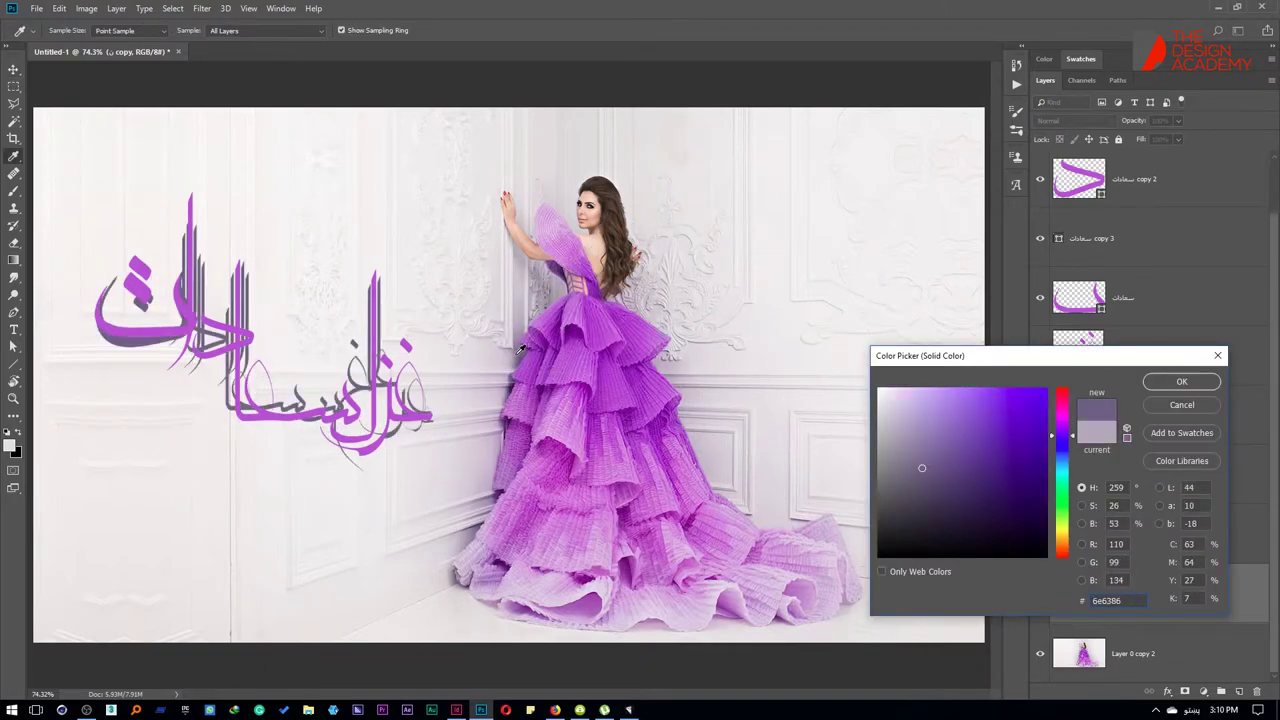
left_click(519, 376)
left_click_drag(311, 210, 220, 216)
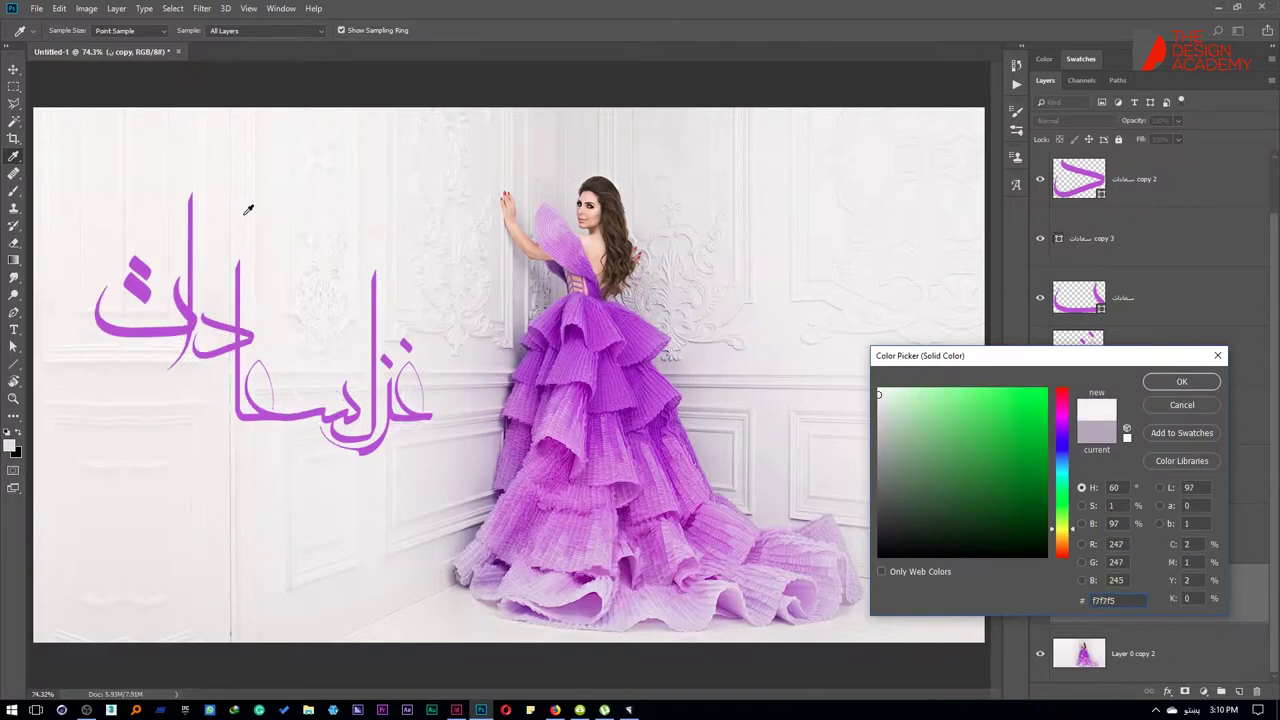
left_click(166, 217)
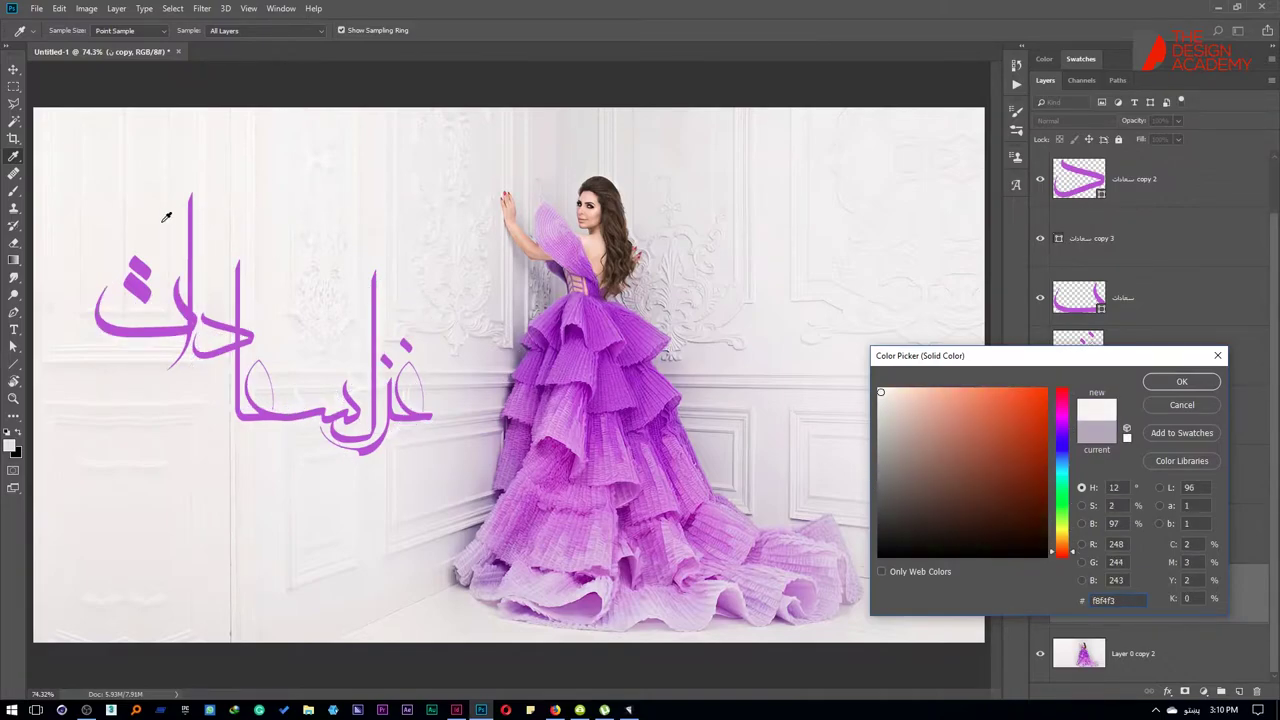
key("Return")
Step: Duplicate the white calligraphy, enlarge it to about 275%, and move it over the dress
key("ctrl+j")
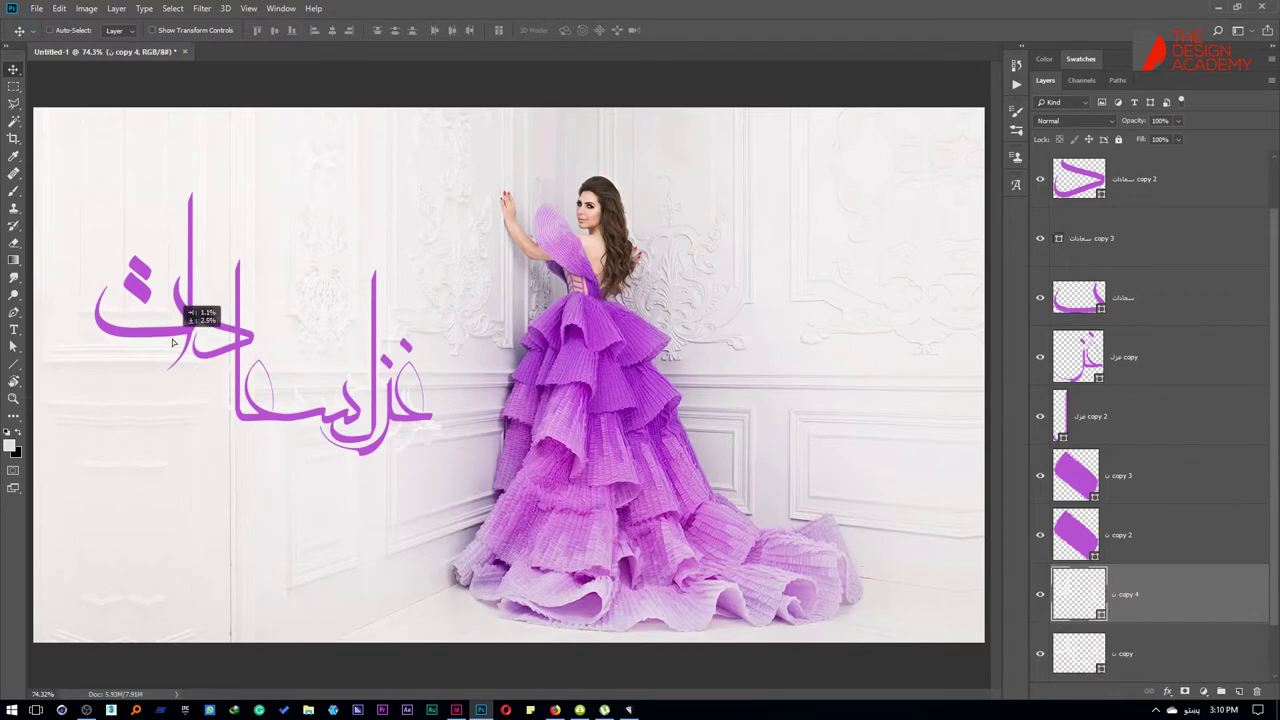
key("ctrl+t")
mouse_move(447, 236)
left_mouse_down()
mouse_move(668, 12)
mouse_move(429, 177)
left_mouse_up()
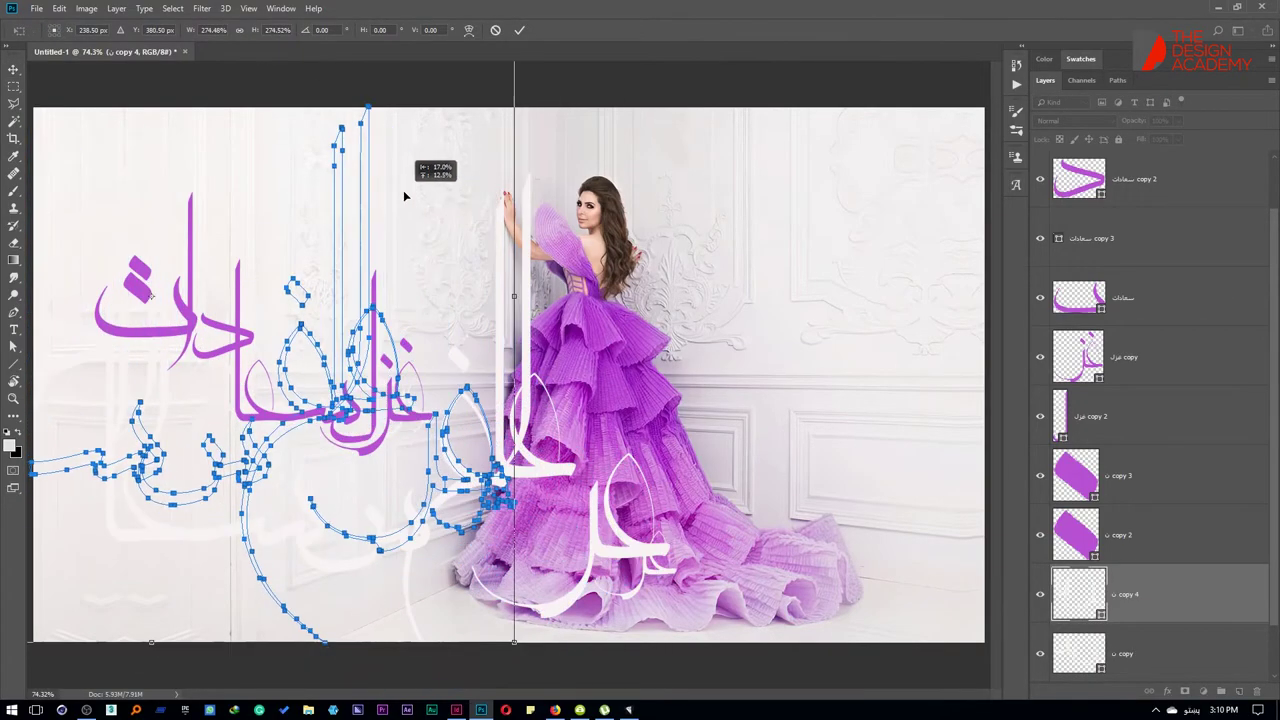
key("Return")
mouse_move(509, 277)
left_mouse_down()
mouse_move(538, 300)
mouse_move(797, 310)
left_mouse_up()
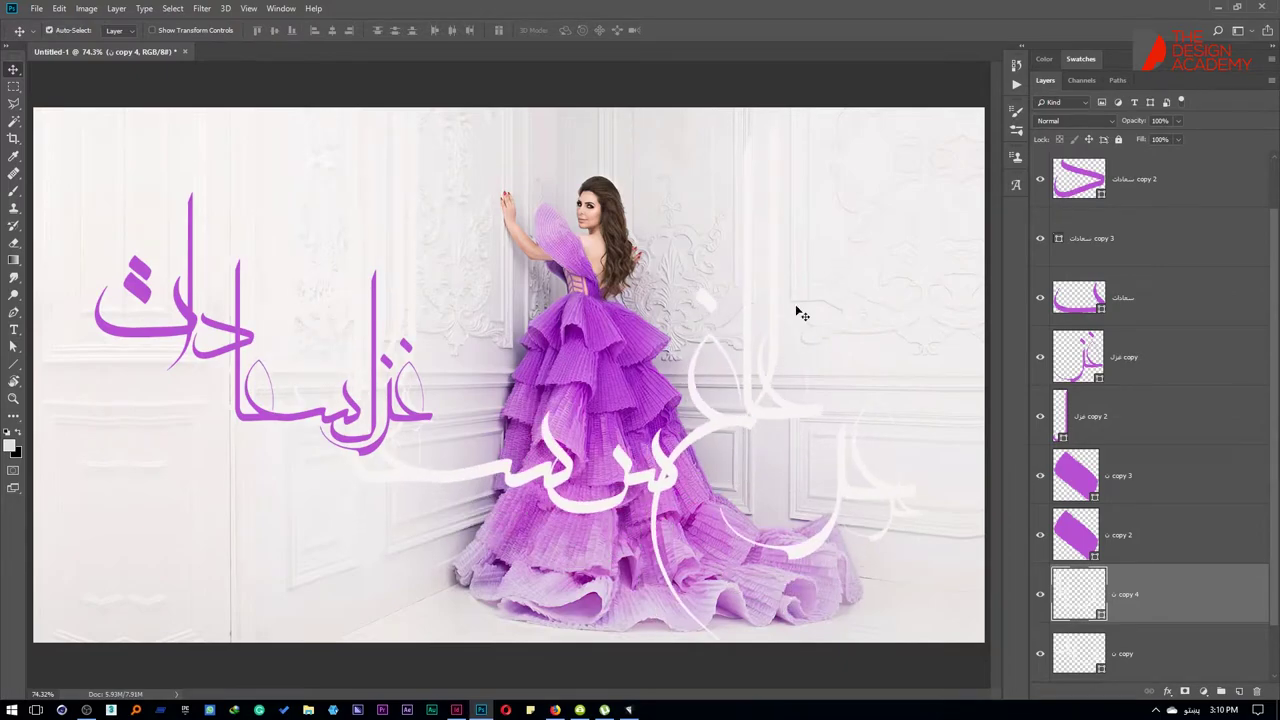
Step: Duplicate the white calligraphy again, scale the copies down, and place one at lower right
key("ctrl+j")
key("ctrl+t")
scroll(773, 262, "down", 3, "alt")
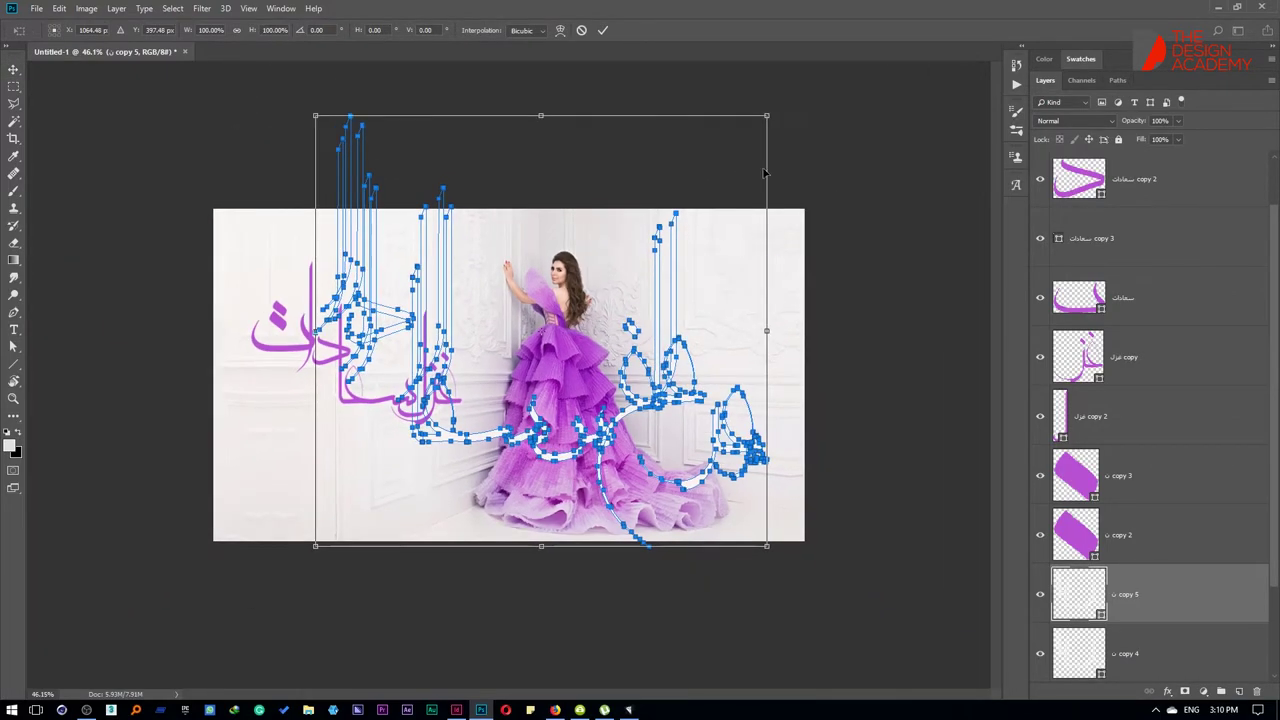
mouse_move(767, 118)
left_mouse_down()
mouse_move(718, 198)
mouse_move(665, 358)
mouse_move(740, 402)
left_mouse_up()
key("Return")
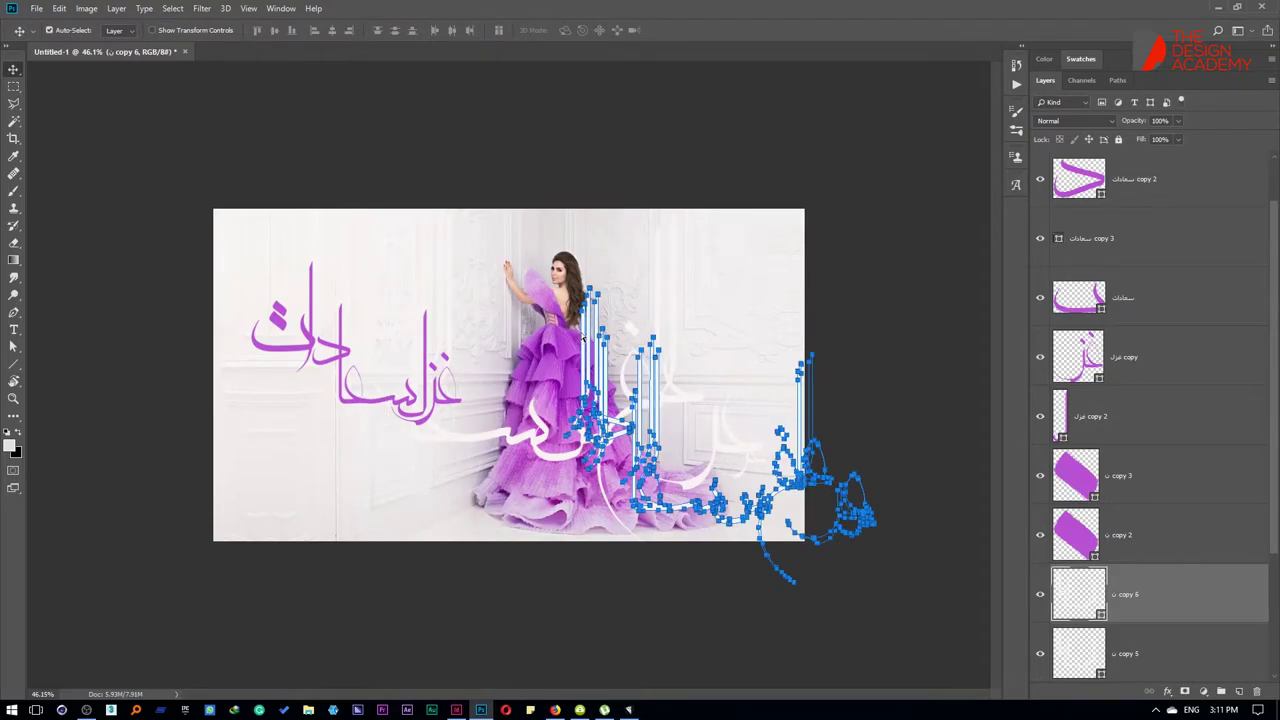
key("ctrl+t")
left_click_drag(566, 288, 605, 318)
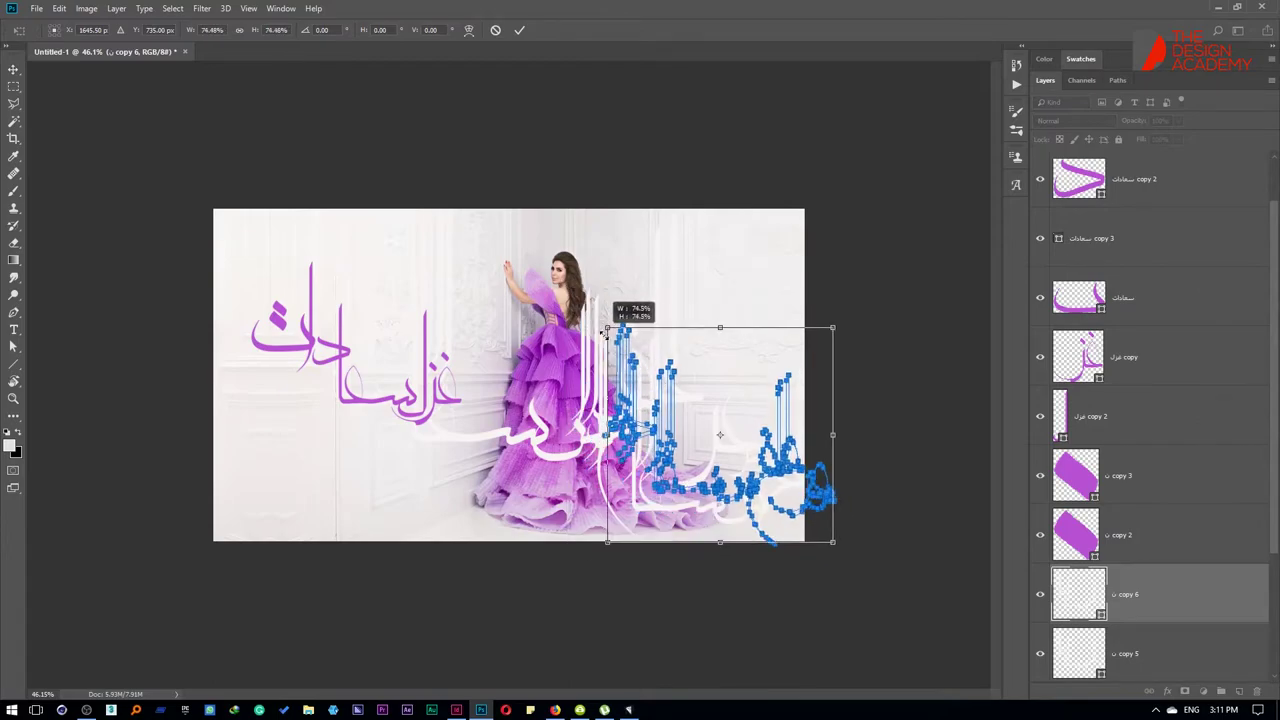
key("Return")
left_click_drag(617, 398, 603, 370)
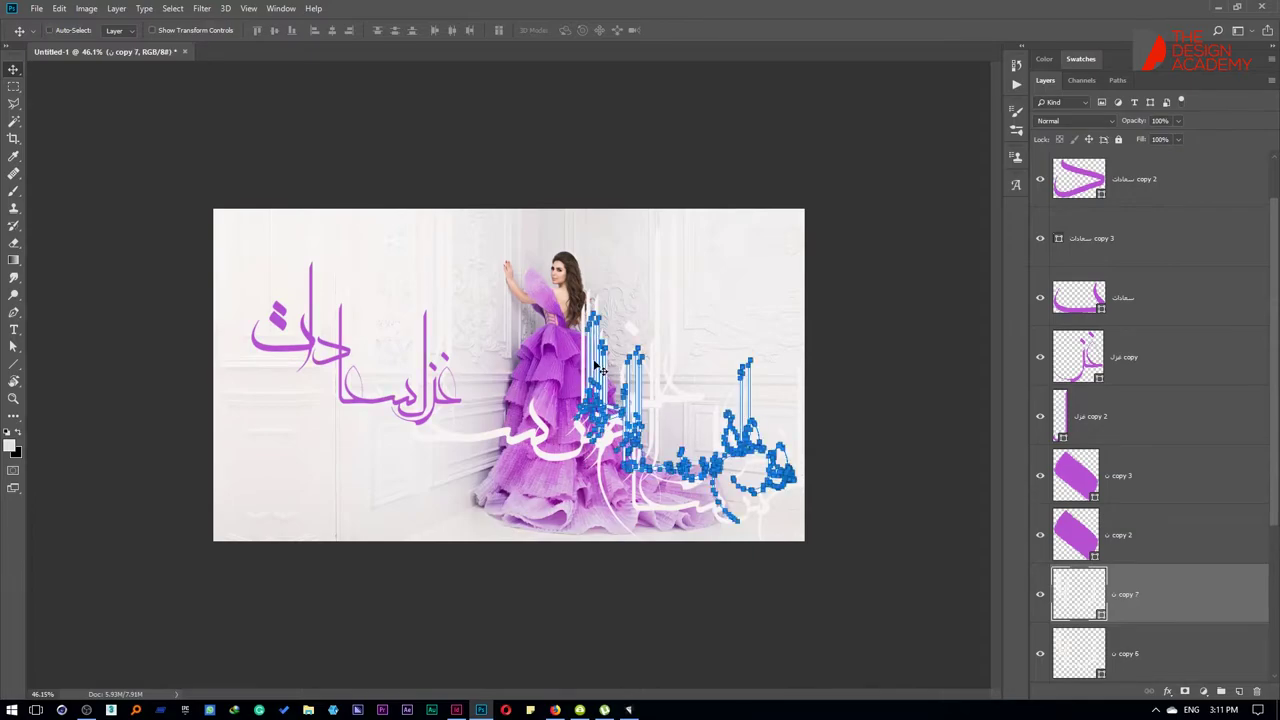
Step: Shrink another white copy and reposition the ن copy 2 stroke over the dress
key("ctrl+t")
left_click_drag(577, 316, 615, 340)
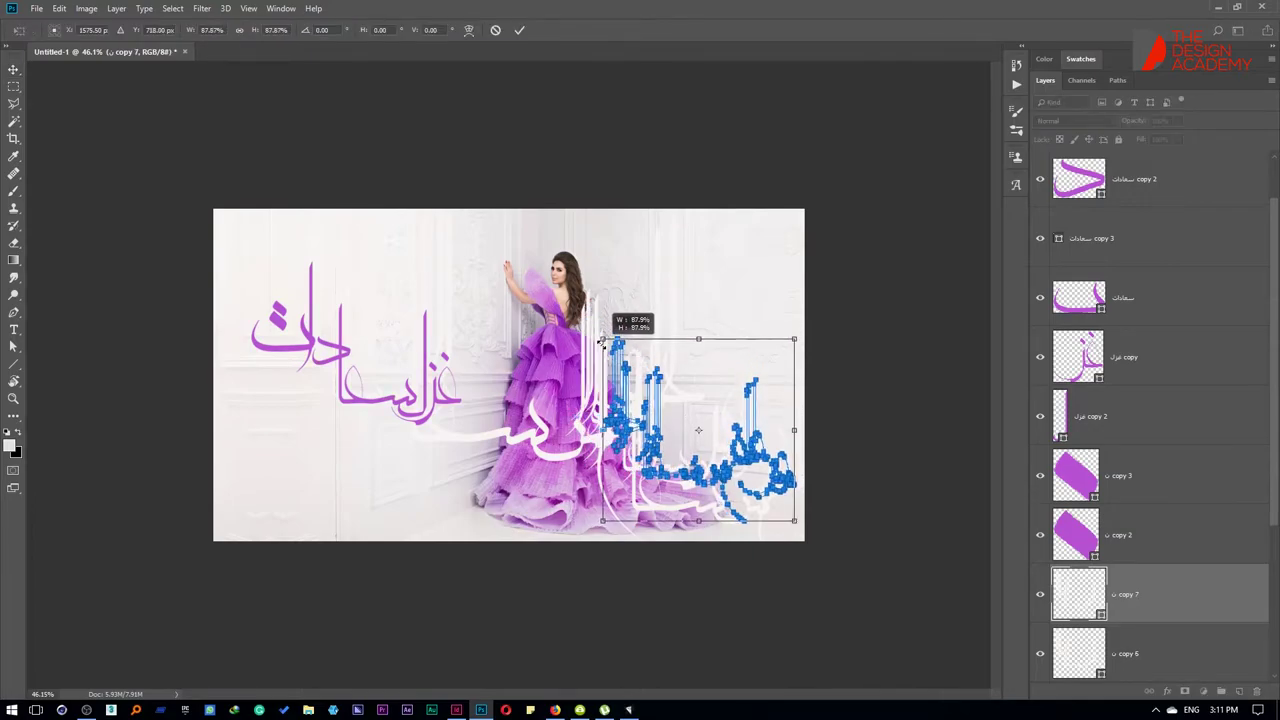
key("Return")
left_click(1207, 549)
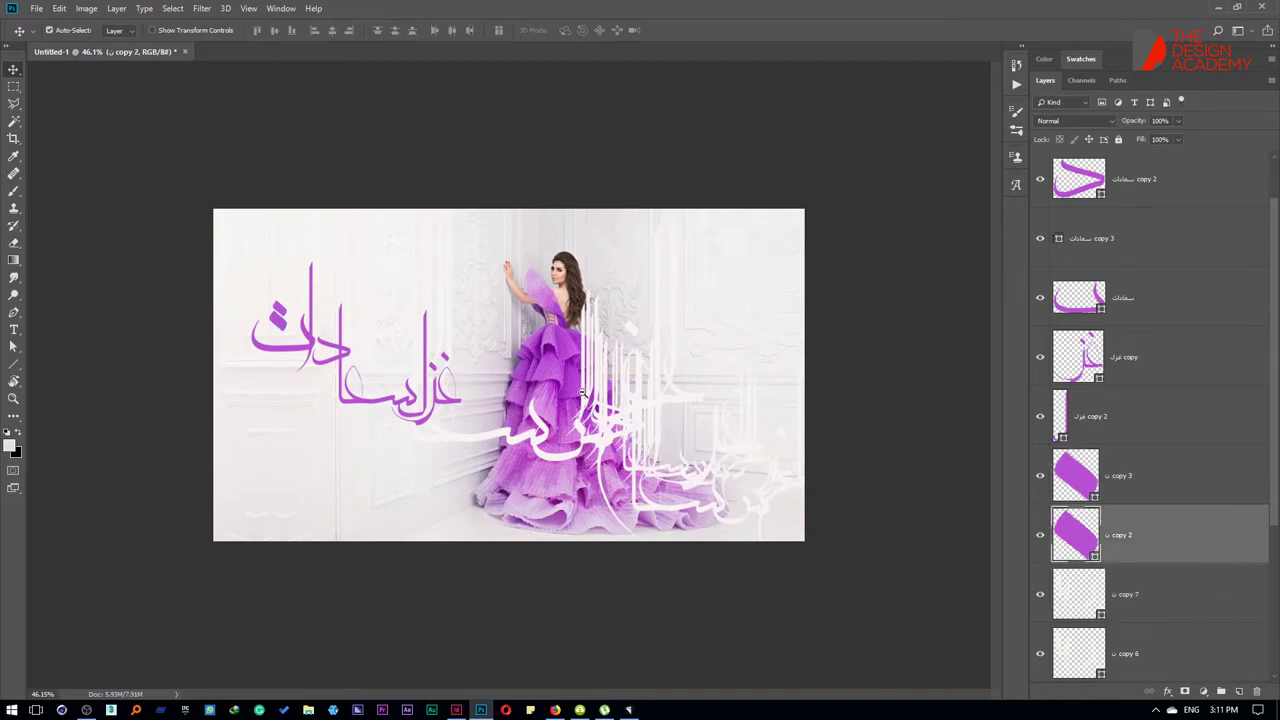
scroll(560, 388, "down", 3)
scroll(527, 385, "up", 5)
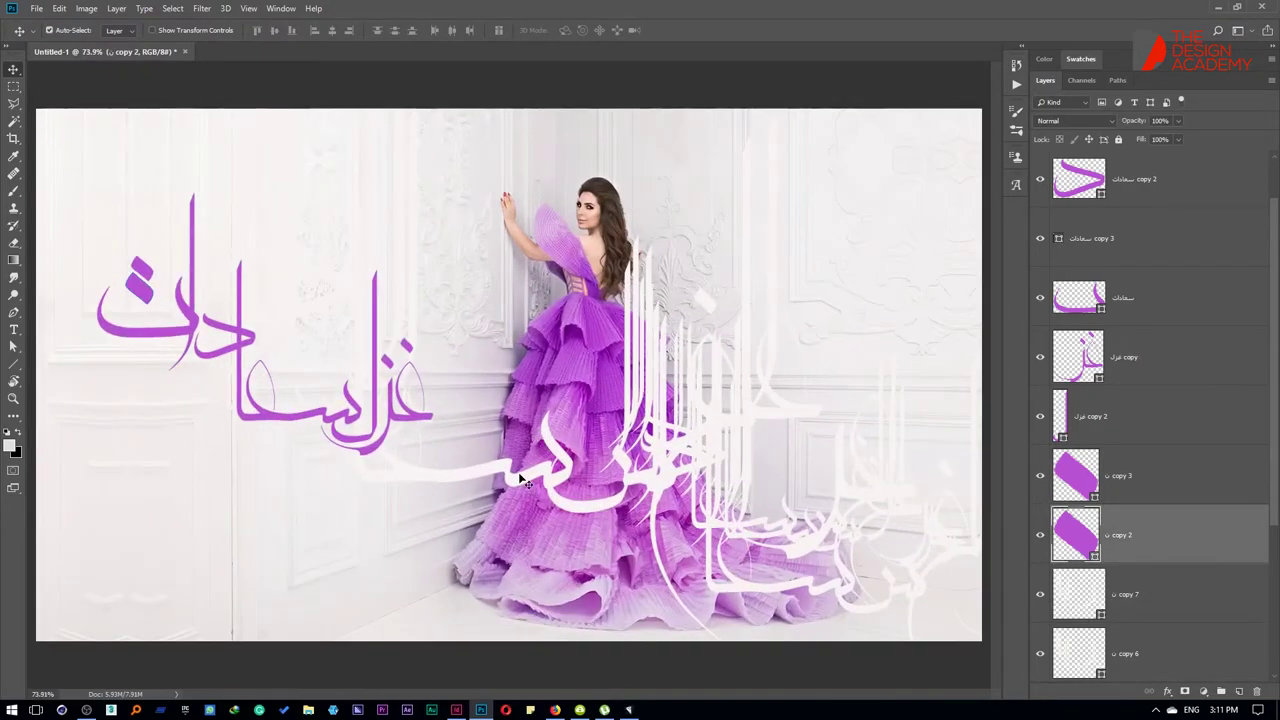
mouse_move(588, 476)
left_mouse_down("ctrl")
mouse_move(575, 484)
mouse_move(423, 436)
mouse_move(645, 400)
mouse_move(736, 370)
left_mouse_up("ctrl")
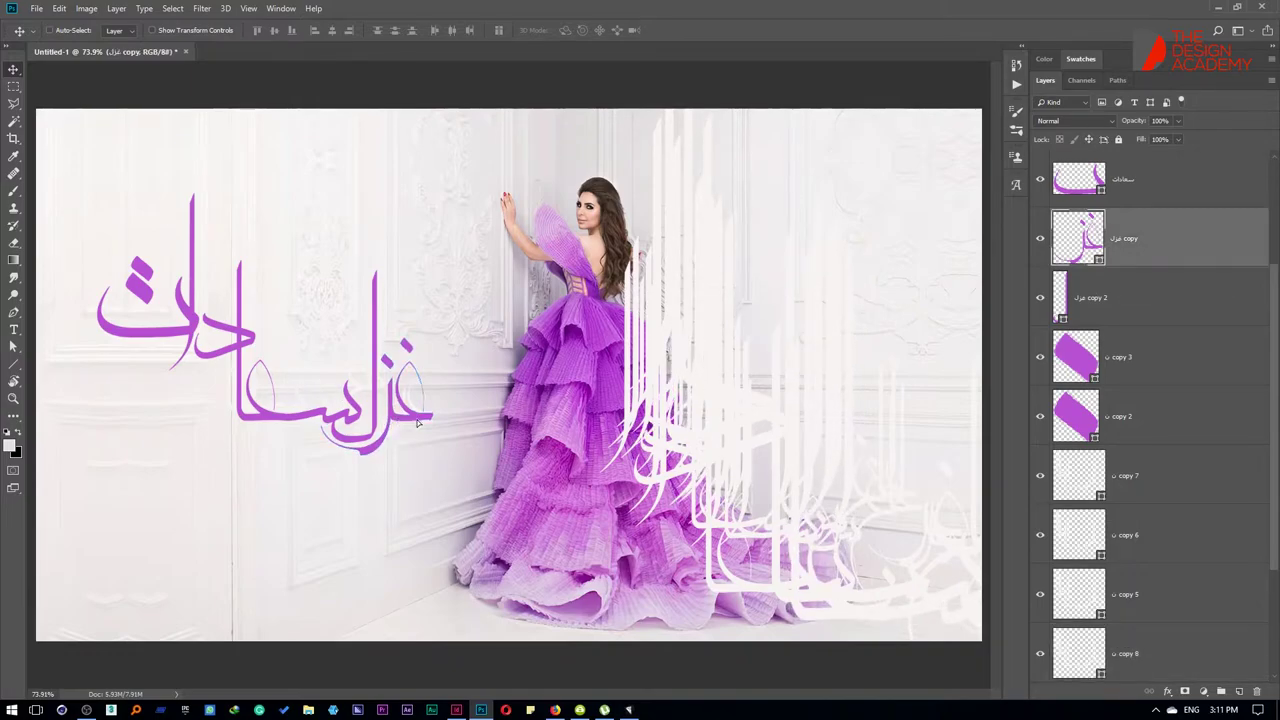
Step: Merge the purple calligraphy layers, move them to the right, and scale to about 79%
left_click_drag(400, 427, 798, 425)
key("ctrl+z")
left_click(1148, 427)
scroll(1145, 415, "up", 3)
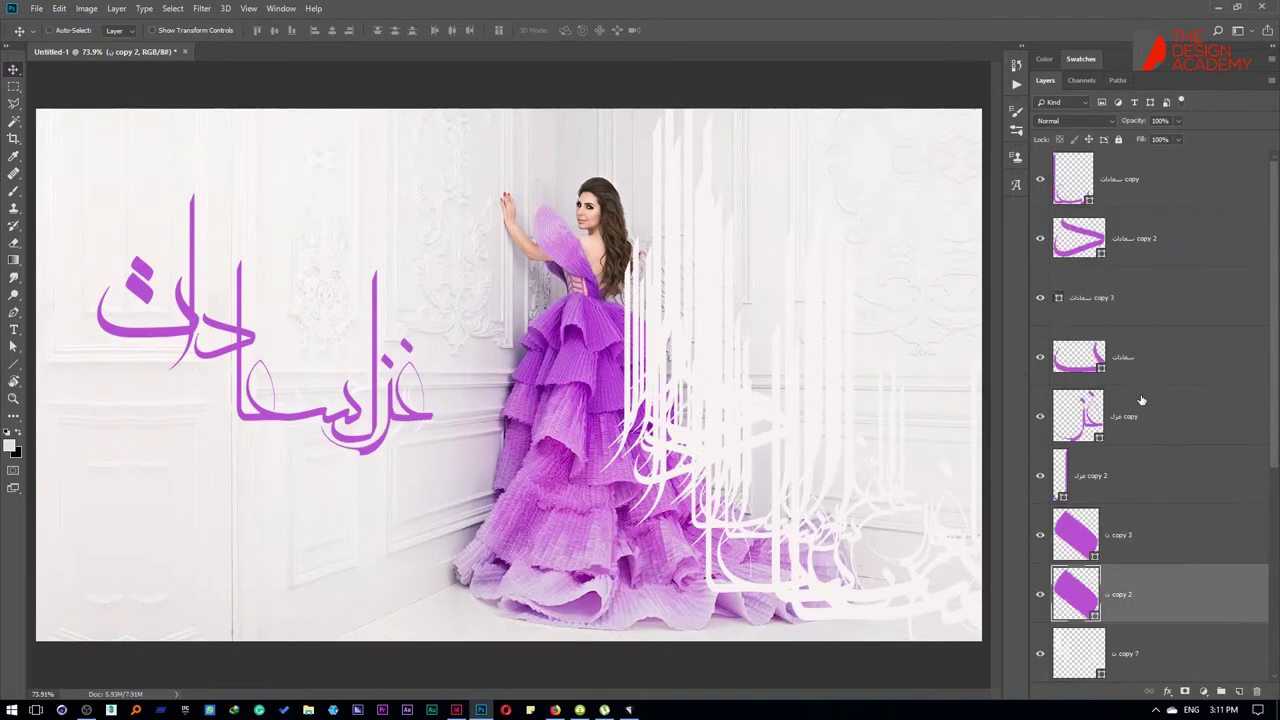
left_click(1130, 183, "shift")
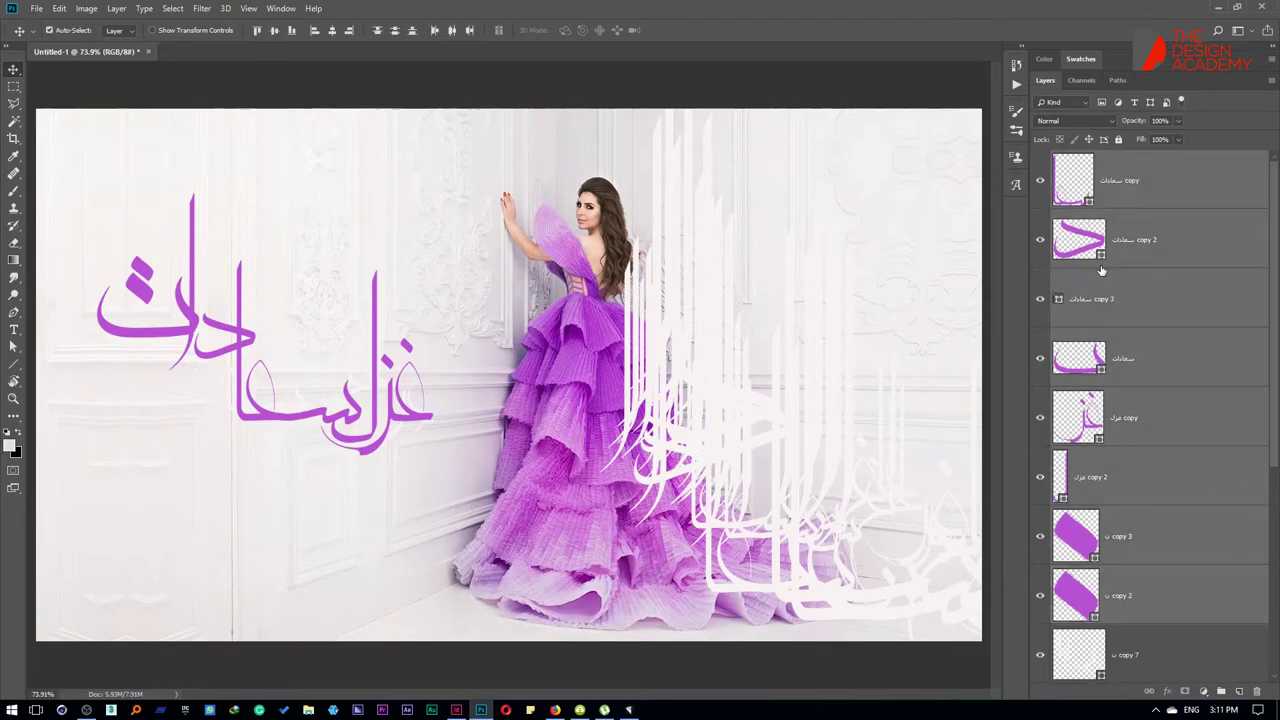
key("ctrl+e")
mouse_move(247, 340)
left_mouse_down()
mouse_move(757, 390)
mouse_move(768, 410)
mouse_move(788, 404)
left_mouse_up()
key("ctrl+t")
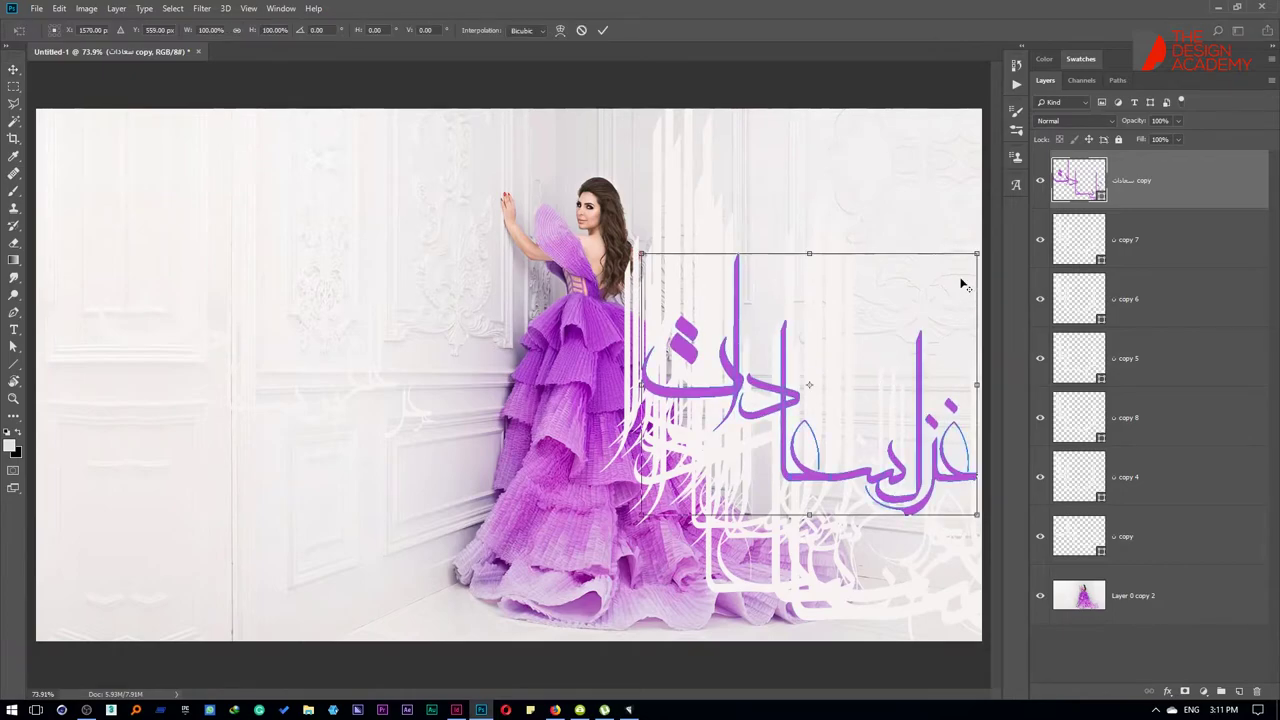
mouse_move(963, 251)
left_mouse_down()
mouse_move(986, 246)
mouse_move(945, 287)
left_mouse_up()
key("Return")
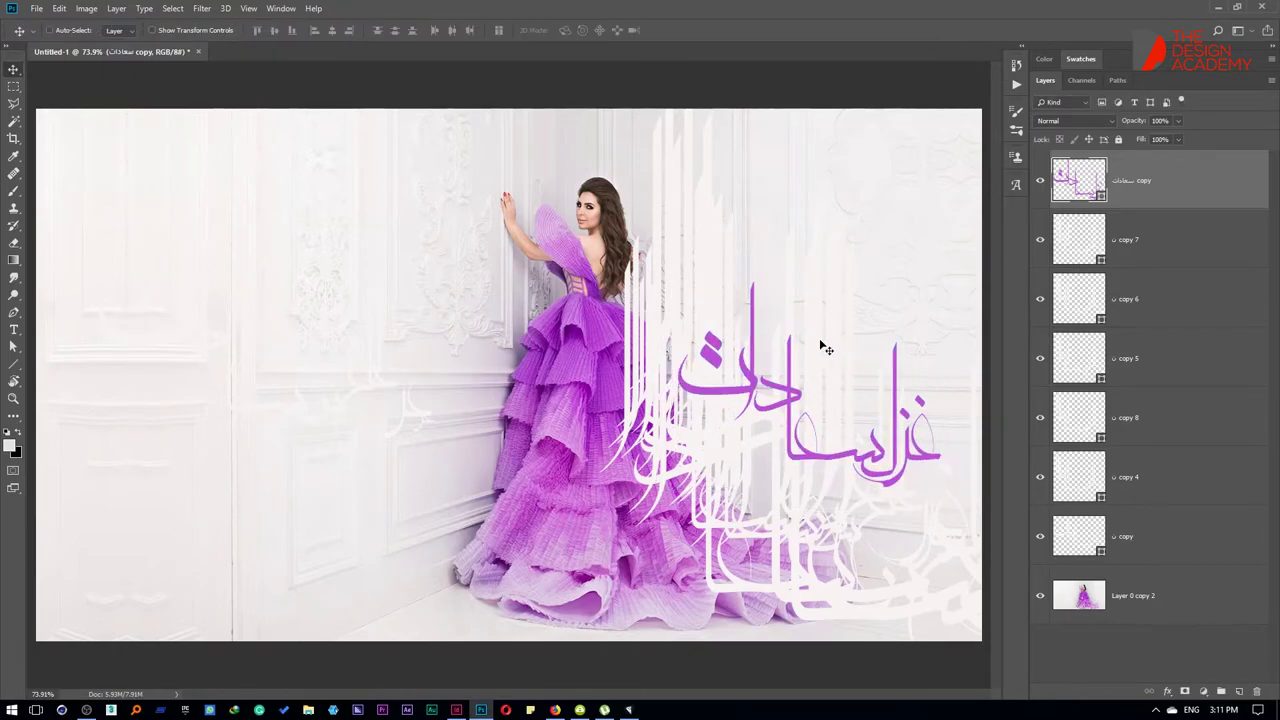
Step: Duplicate the calligraphy, recolour it with dark purple sampled from the dress, and scale to 95%
key("ctrl+j")
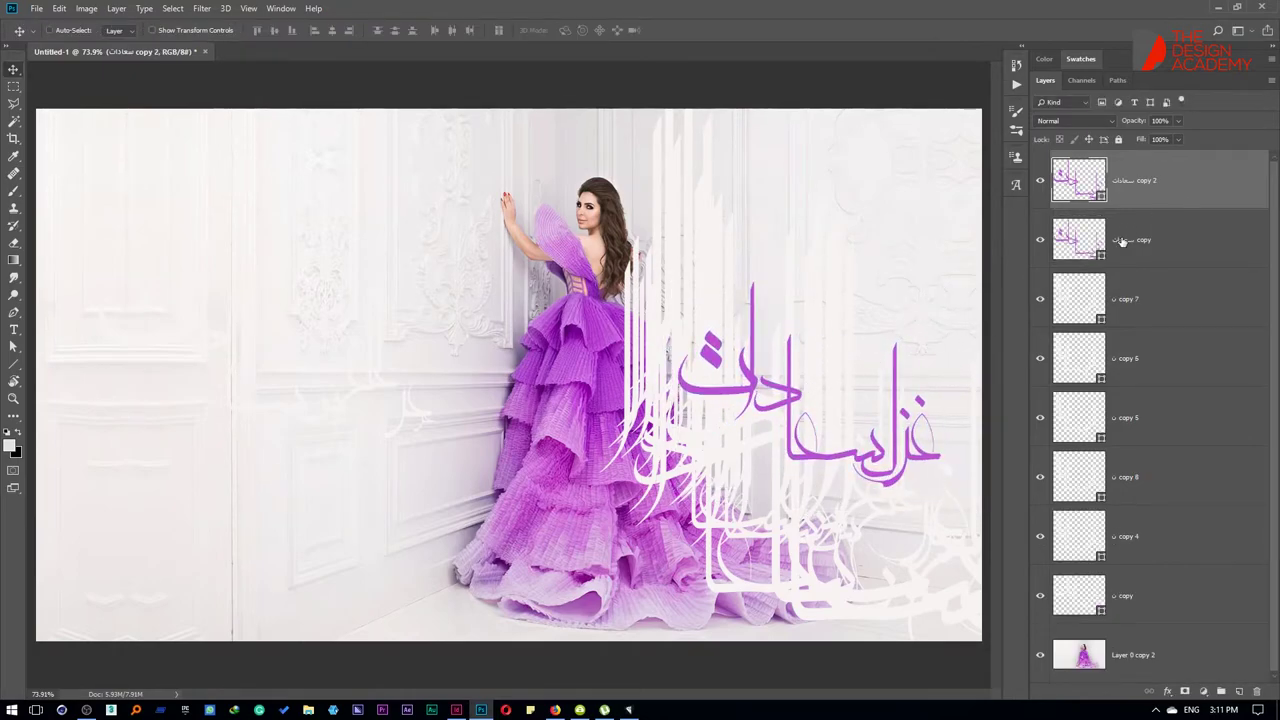
double_click(1085, 240)
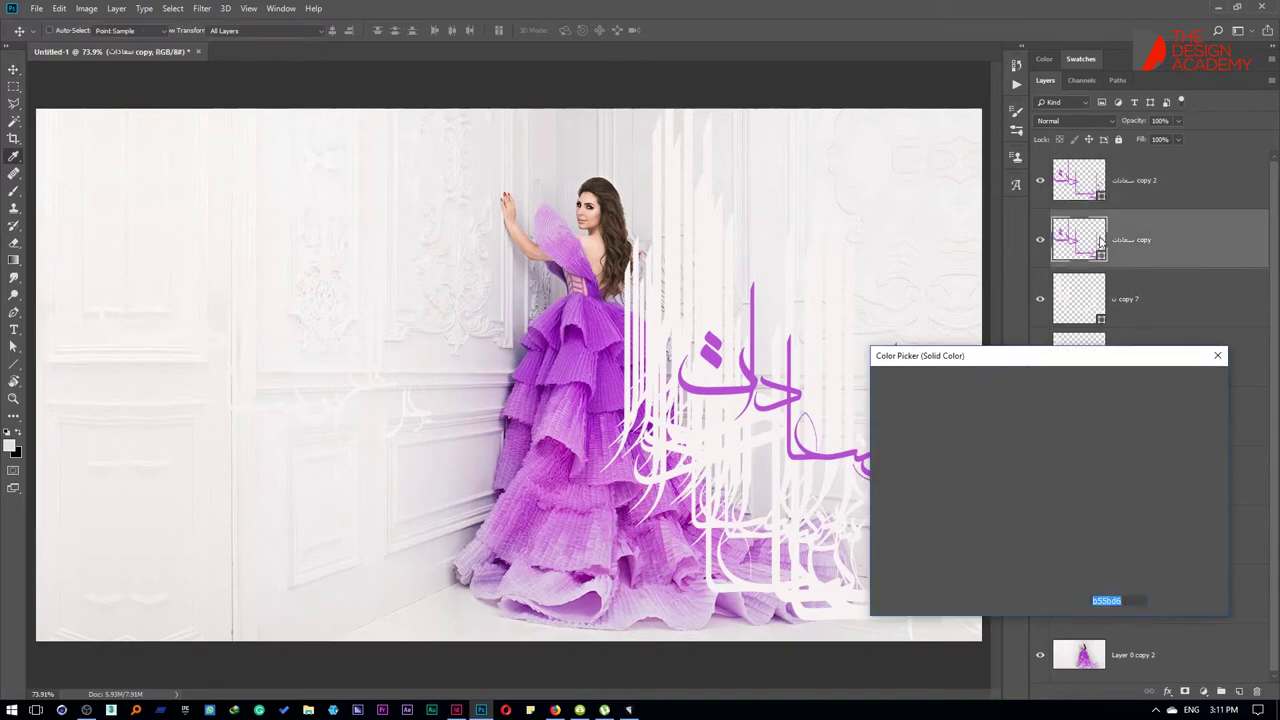
left_click(570, 328)
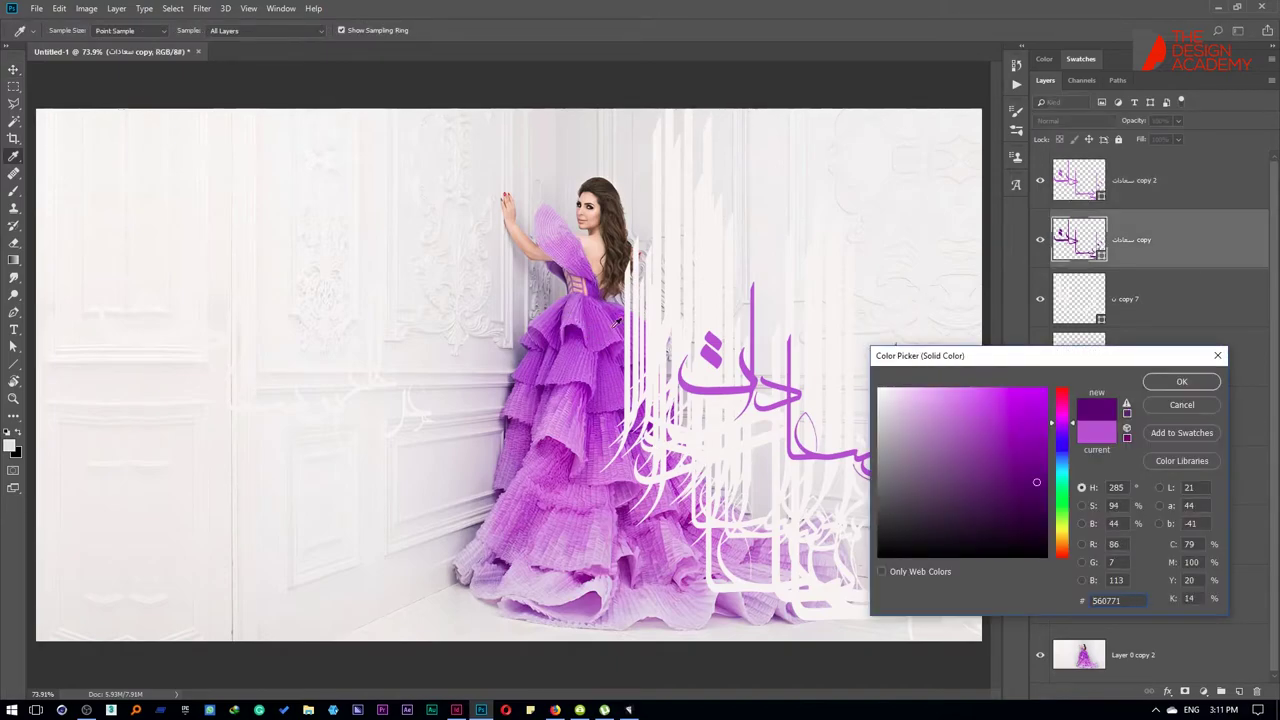
left_click(1182, 381)
key("ctrl+t")
left_click_drag(941, 281, 929, 292)
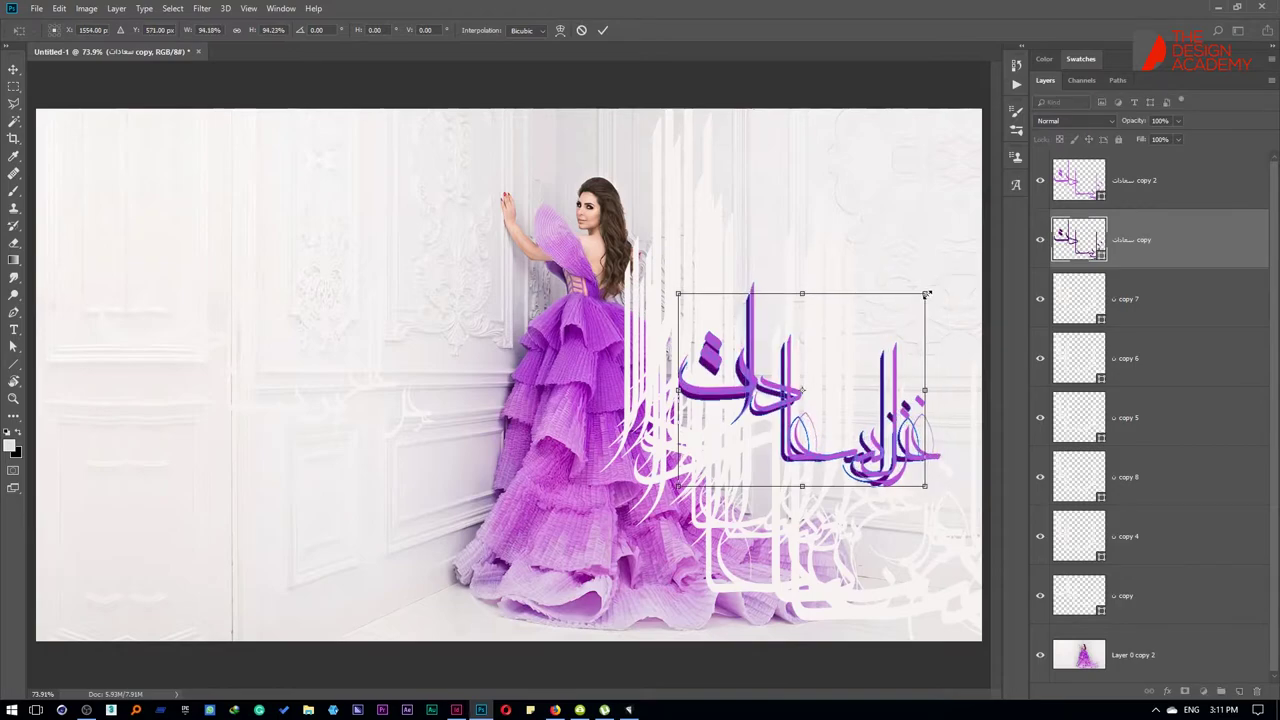
key("Return")
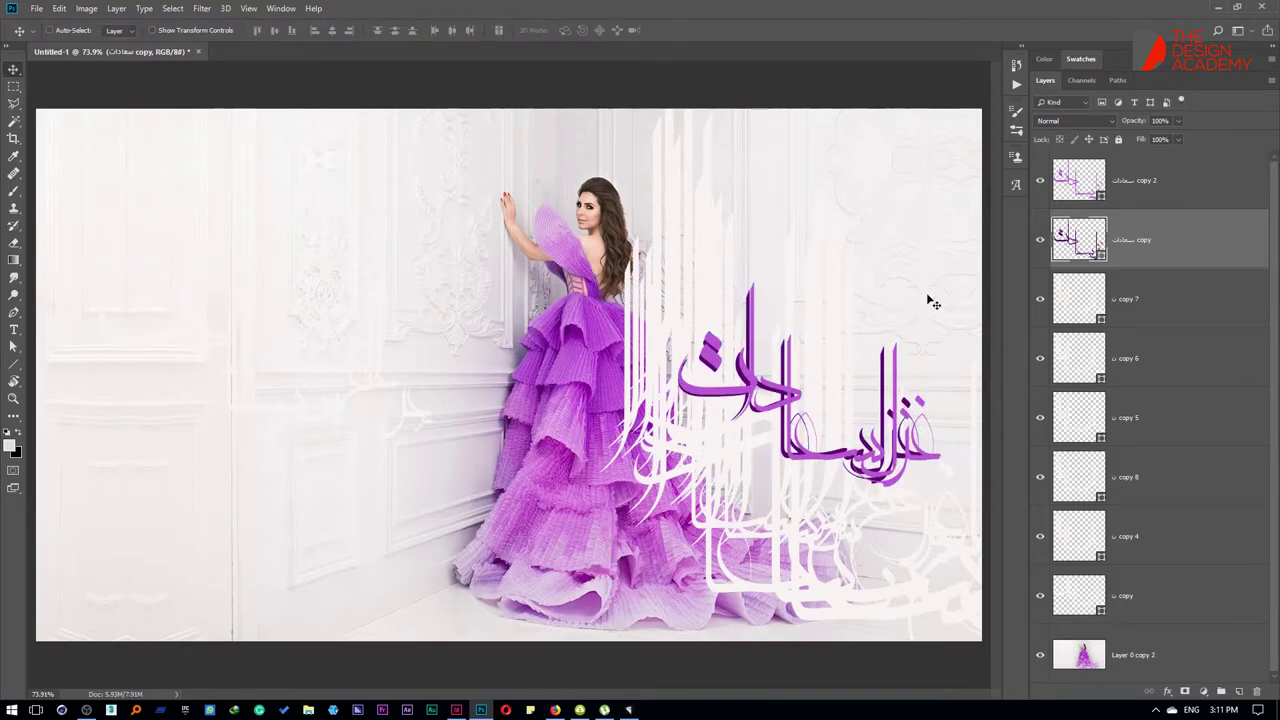
Step: Add a slightly rotated copy at 25% opacity and fade the سعادات copy to 30%
key("ctrl+j")
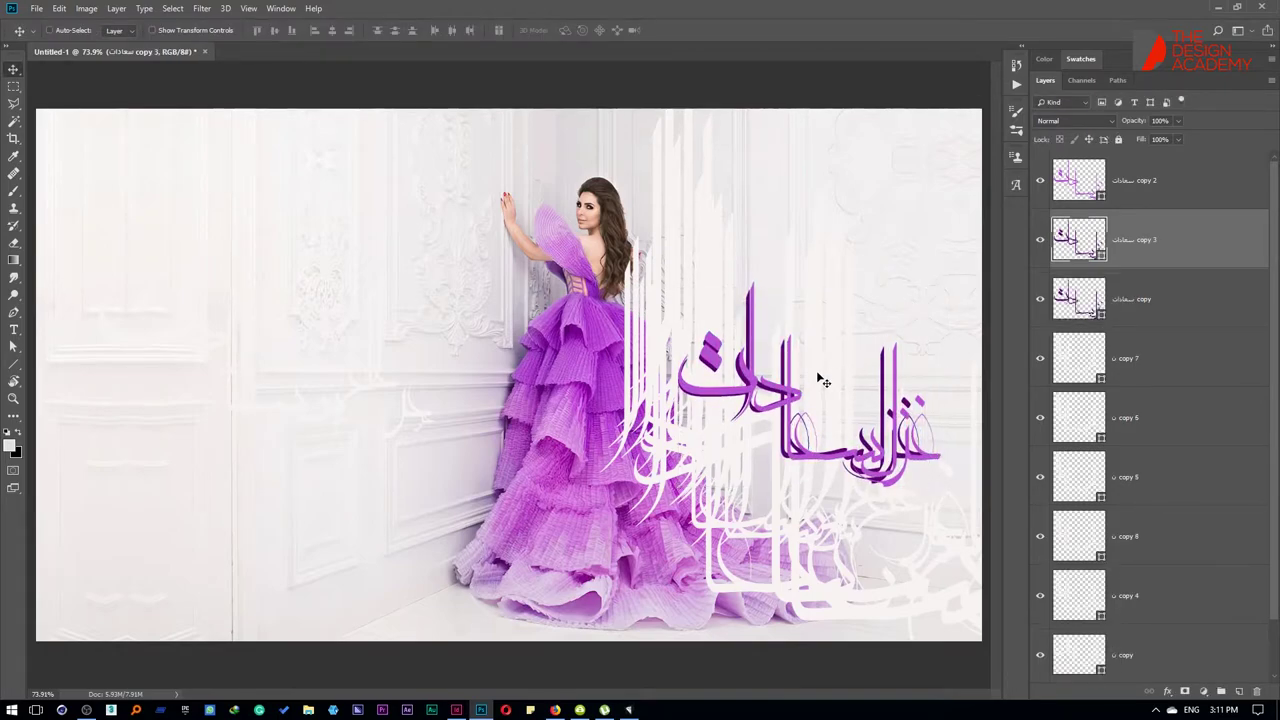
key("ctrl+t")
left_click_drag(676, 290, 698, 272)
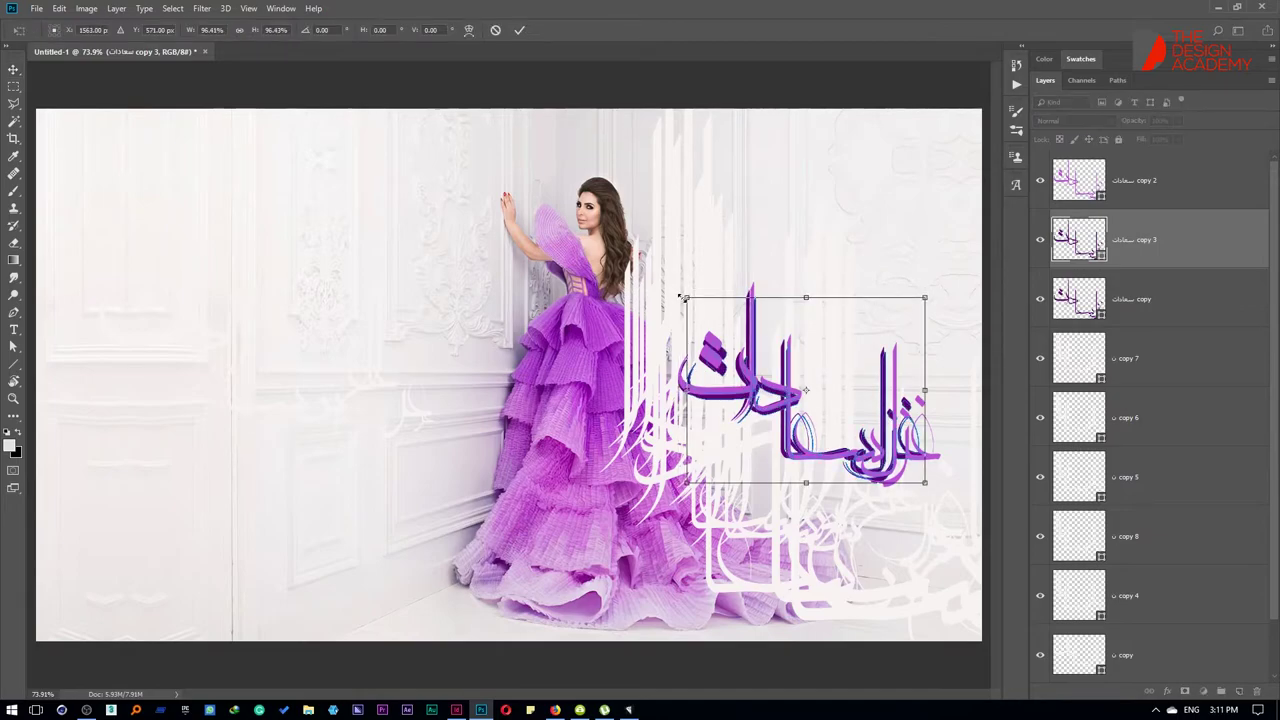
key("Return")
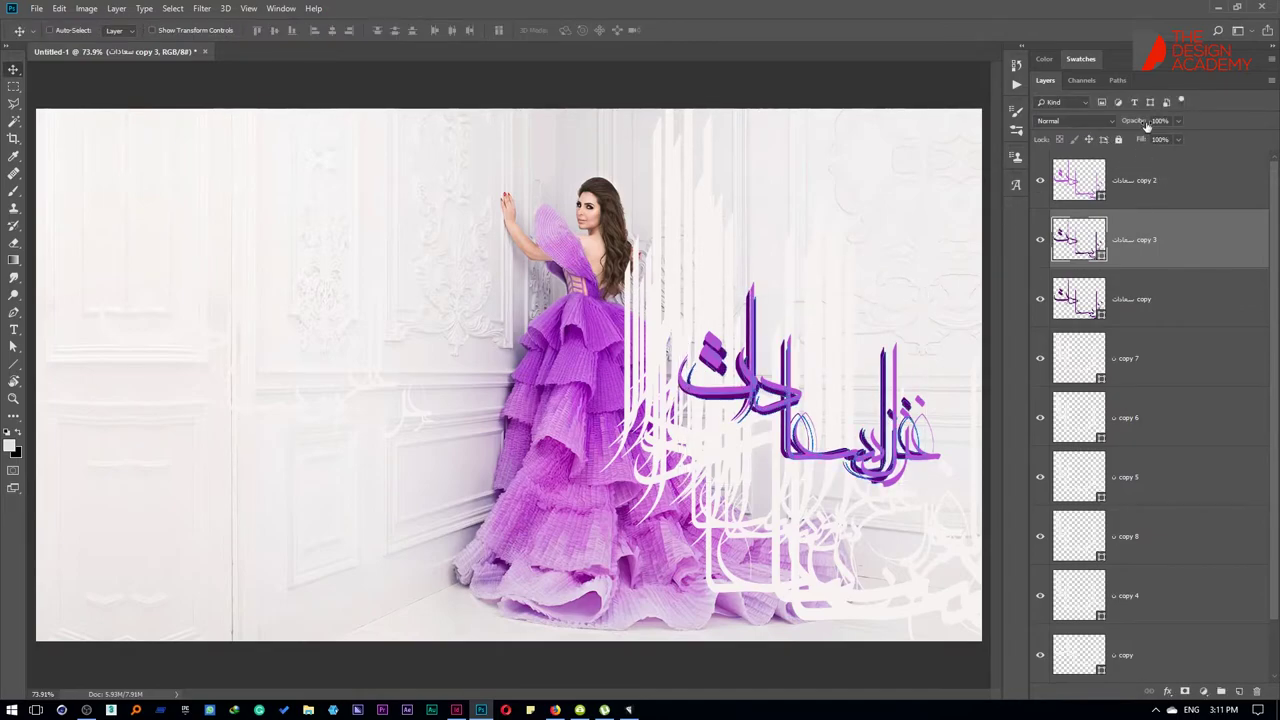
type("80")
key("Return")
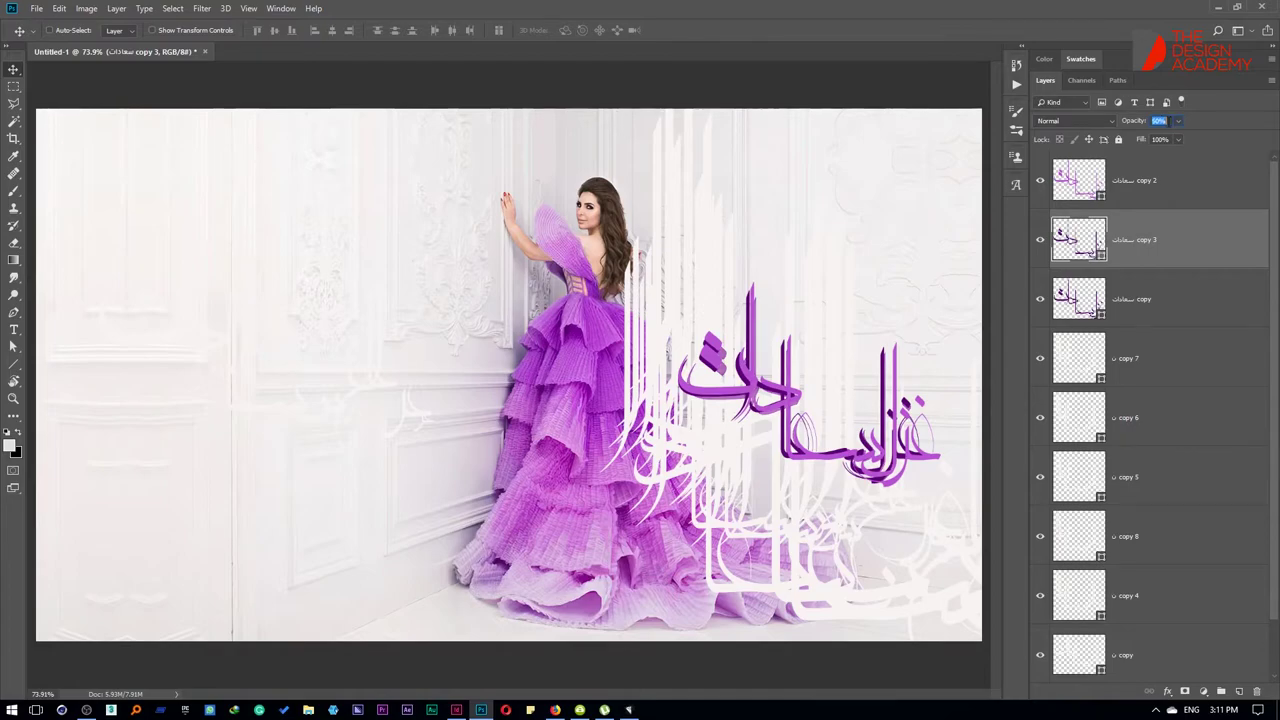
type("25")
key("Return")
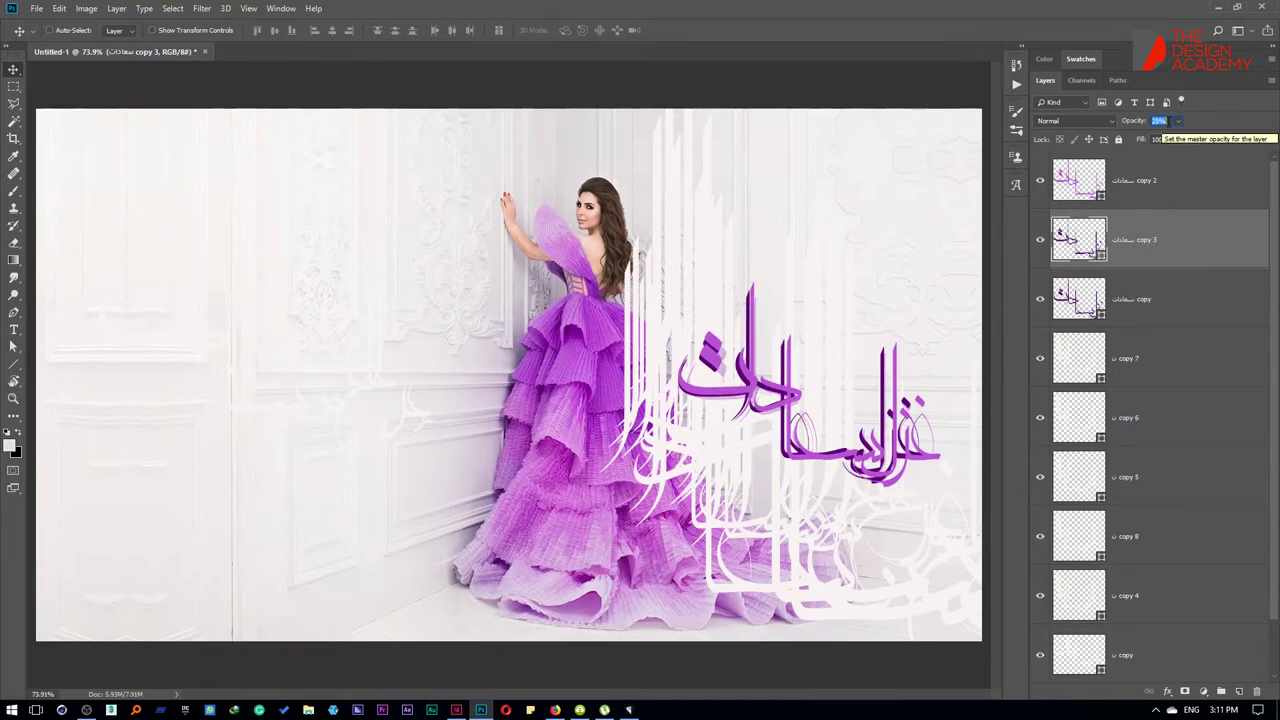
key("alt+bracketleft")
type("30")
key("Return")
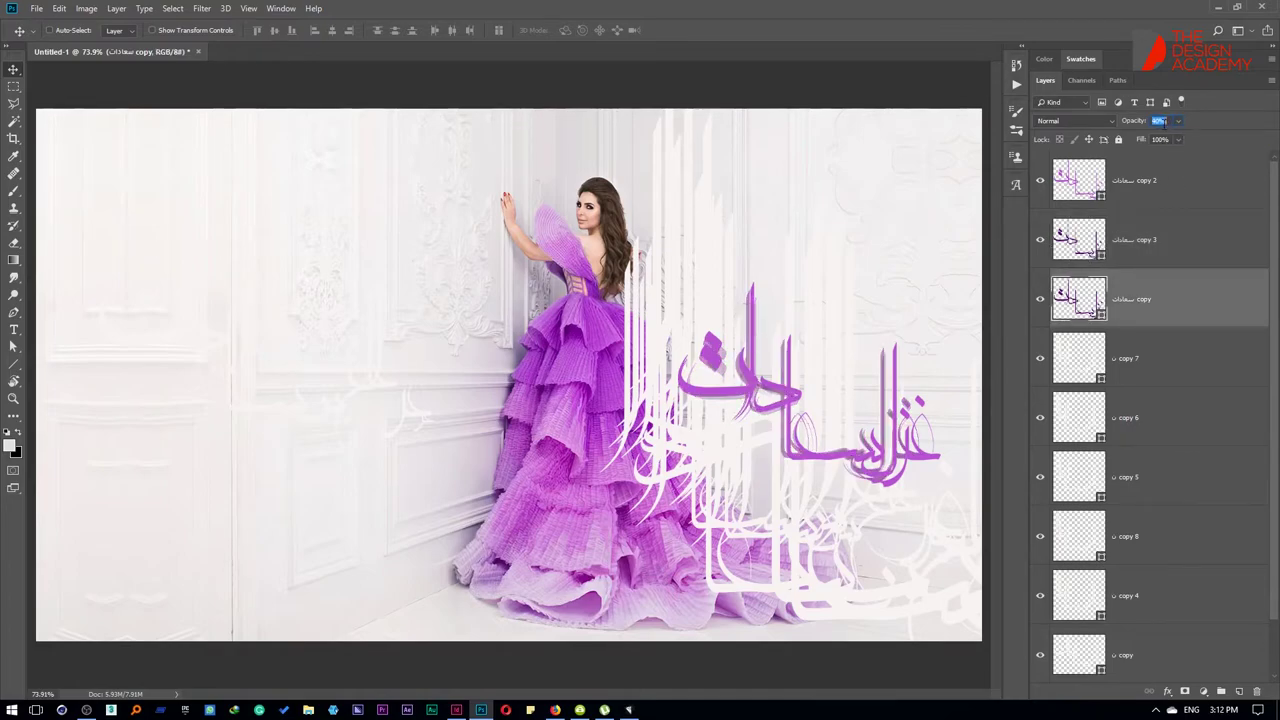
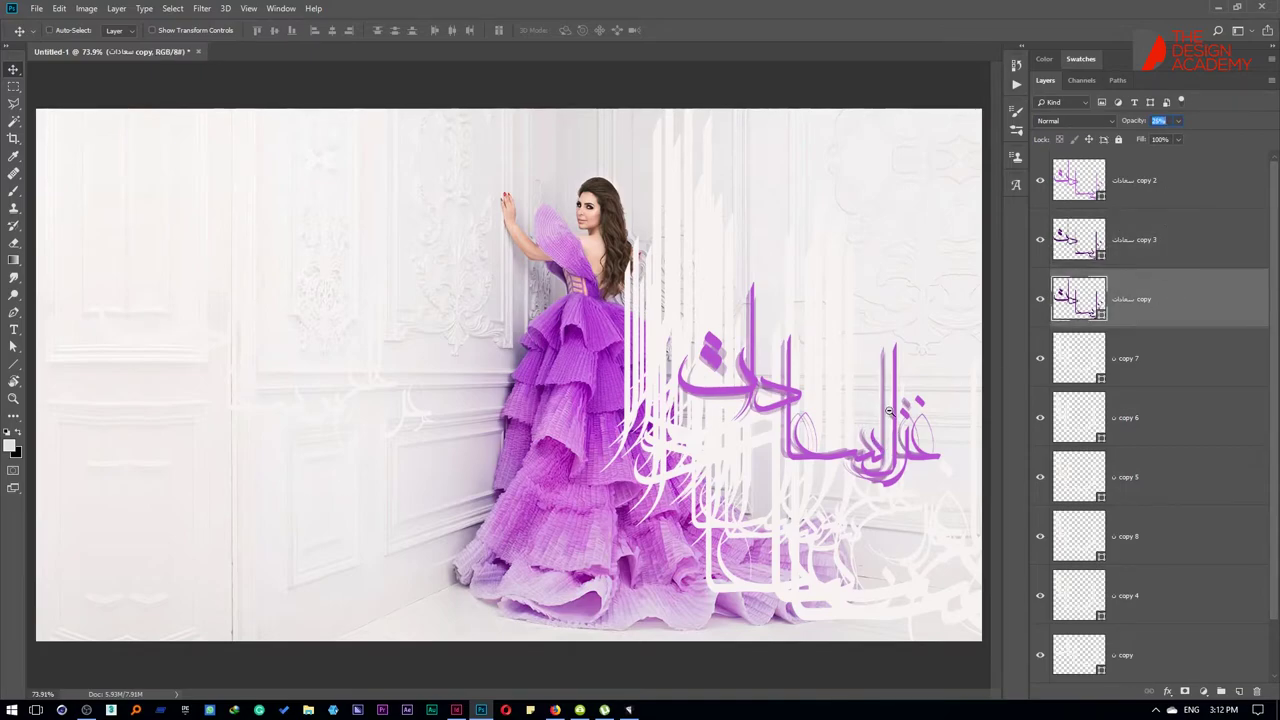
Step: Nudge the calligraphy copy, then add a first slightly smaller duplicate offset from it
scroll(886, 412, "up", 2)
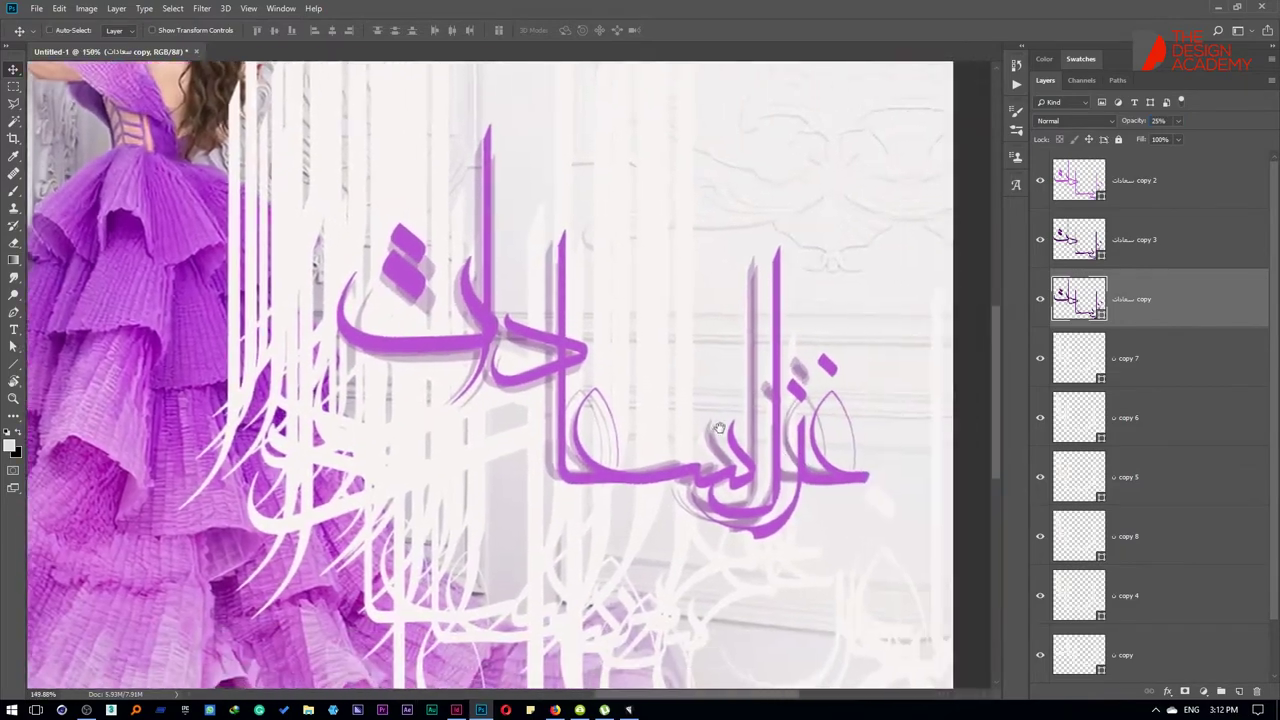
left_click_drag(610, 375, 630, 388)
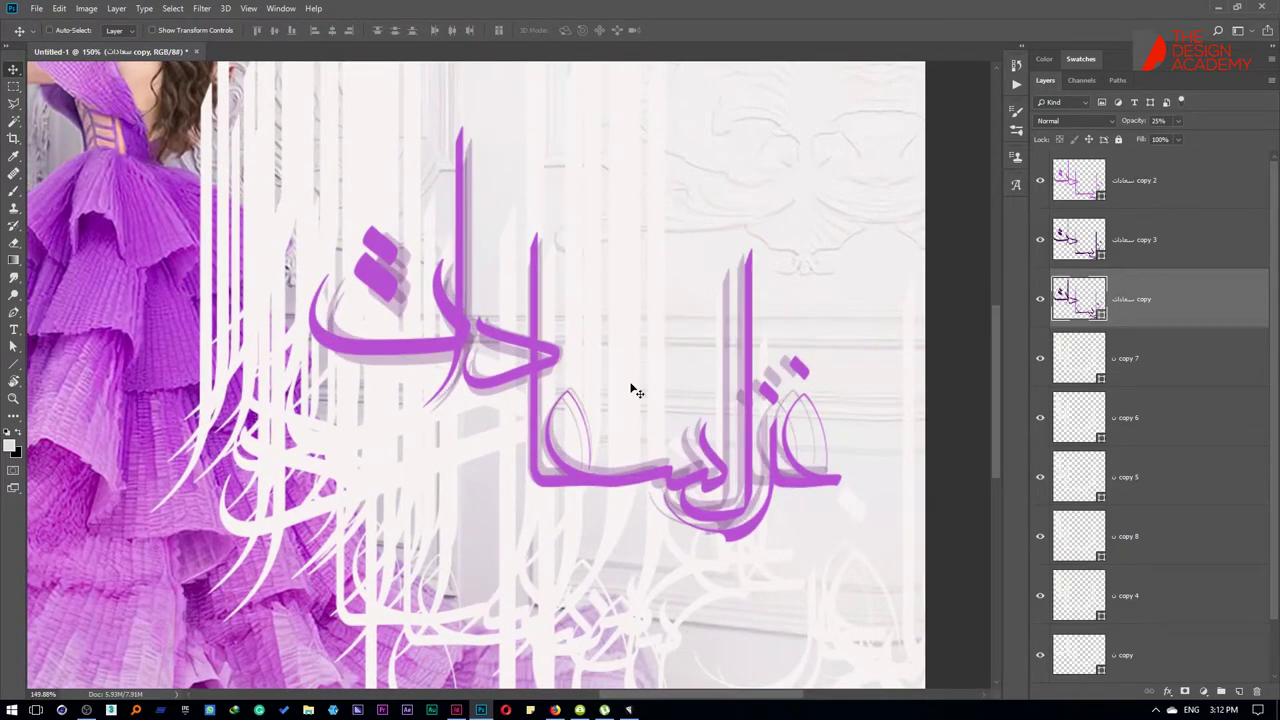
key("ctrl+j")
key("ctrl+t")
left_click_drag(831, 133, 800, 150)
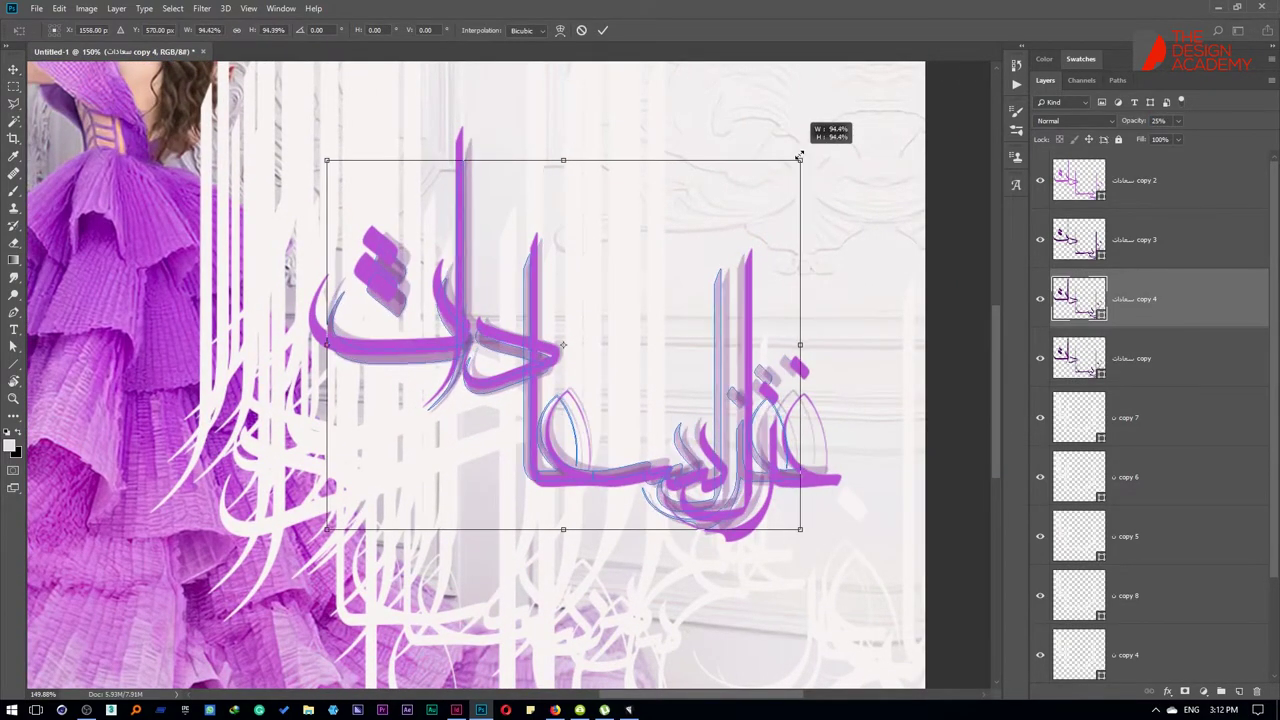
key("Return")
mouse_move(666, 302)
left_mouse_down()
mouse_move(582, 298)
mouse_move(630, 326)
left_mouse_up()
Step: Add two more calligraphy duplicates, shrinking the third slightly from its corner
key("ctrl+j")
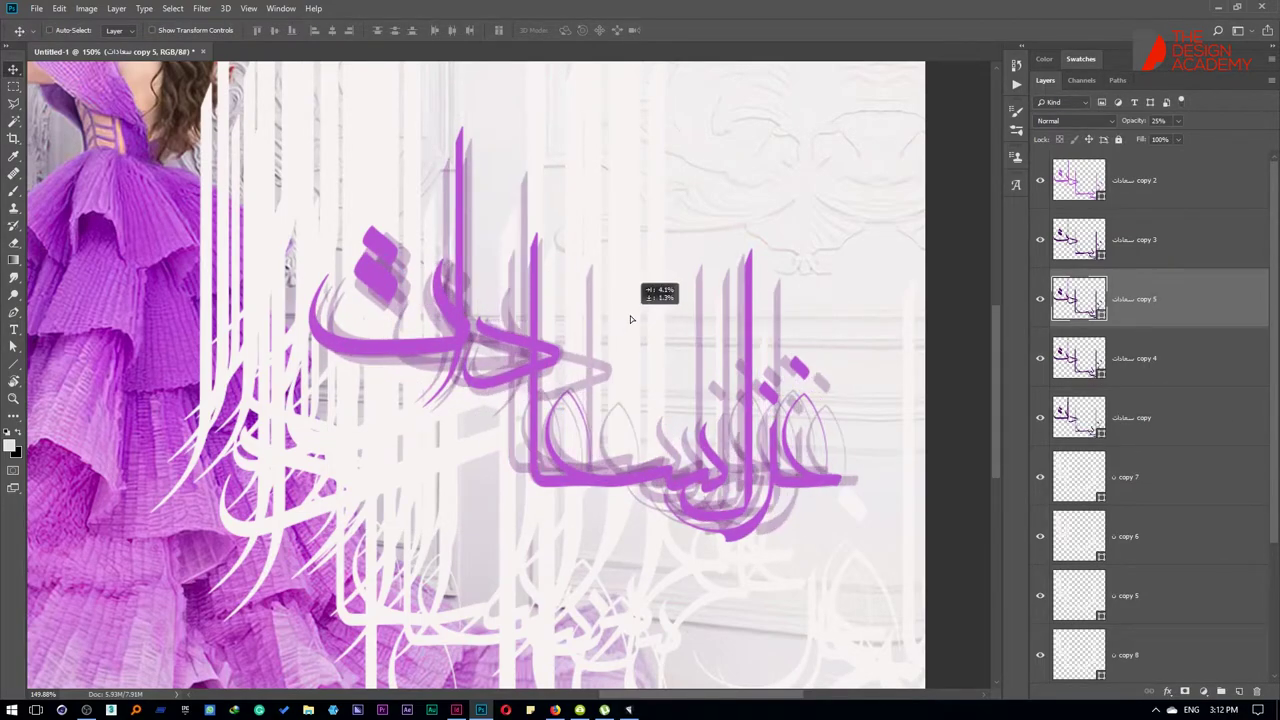
key("ctrl+t")
key("Return")
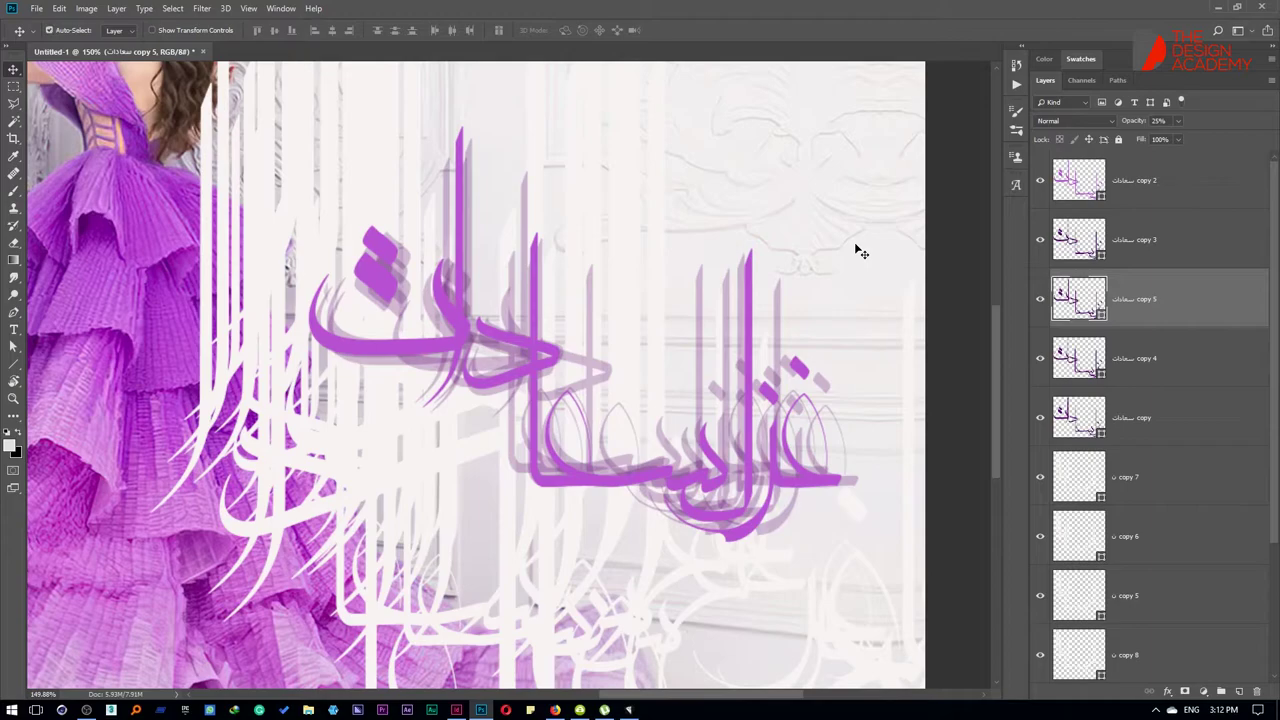
key("ctrl+j")
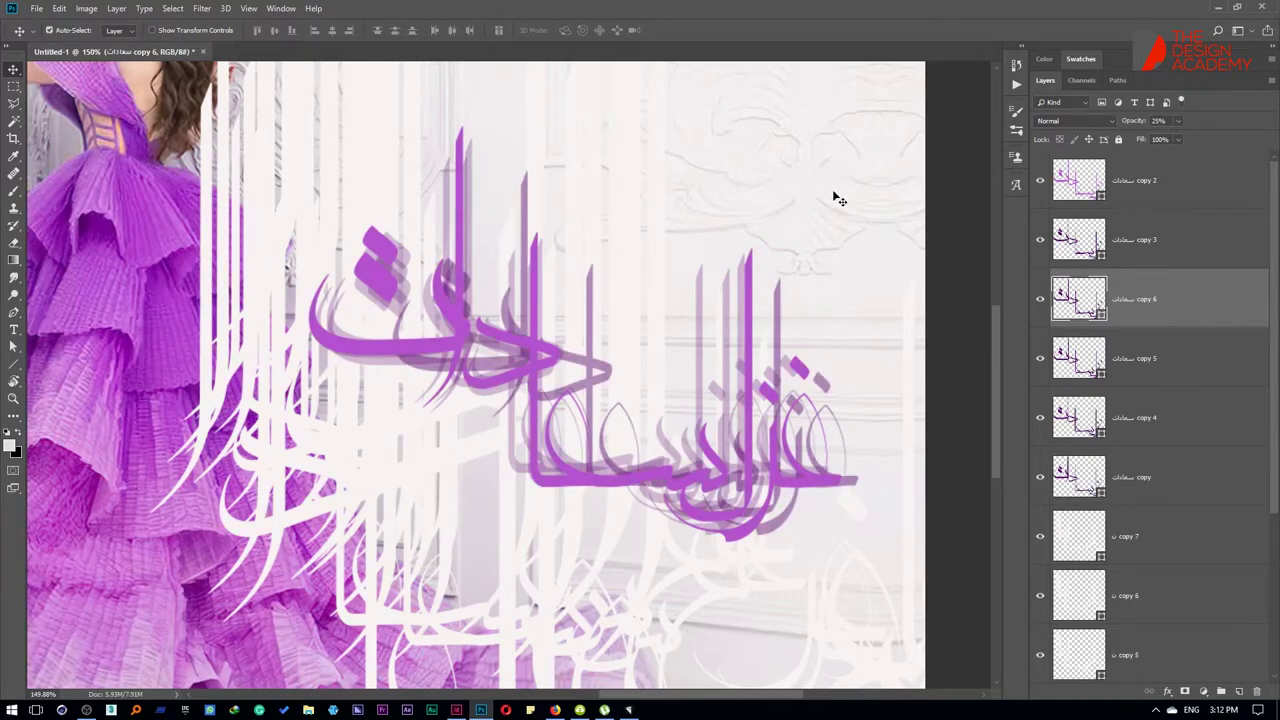
key("ctrl+y")
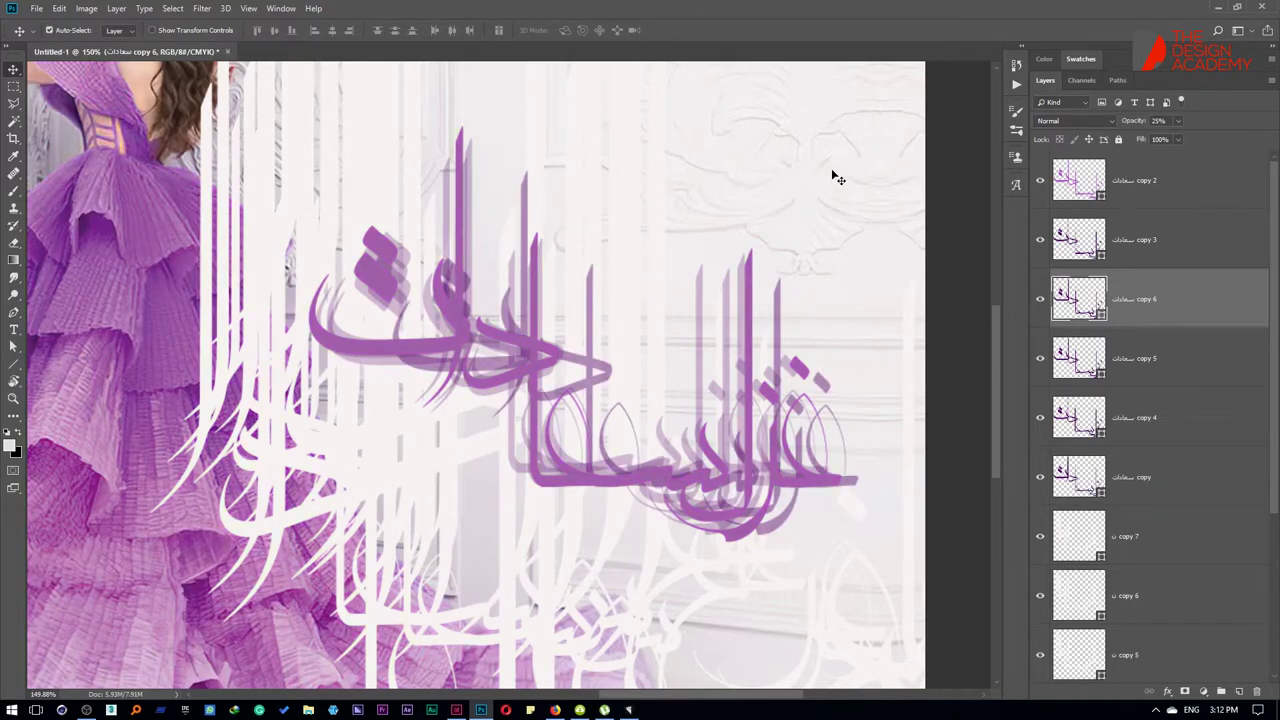
key("ctrl+y")
key("ctrl+t")
left_click_drag(855, 174, 829, 194)
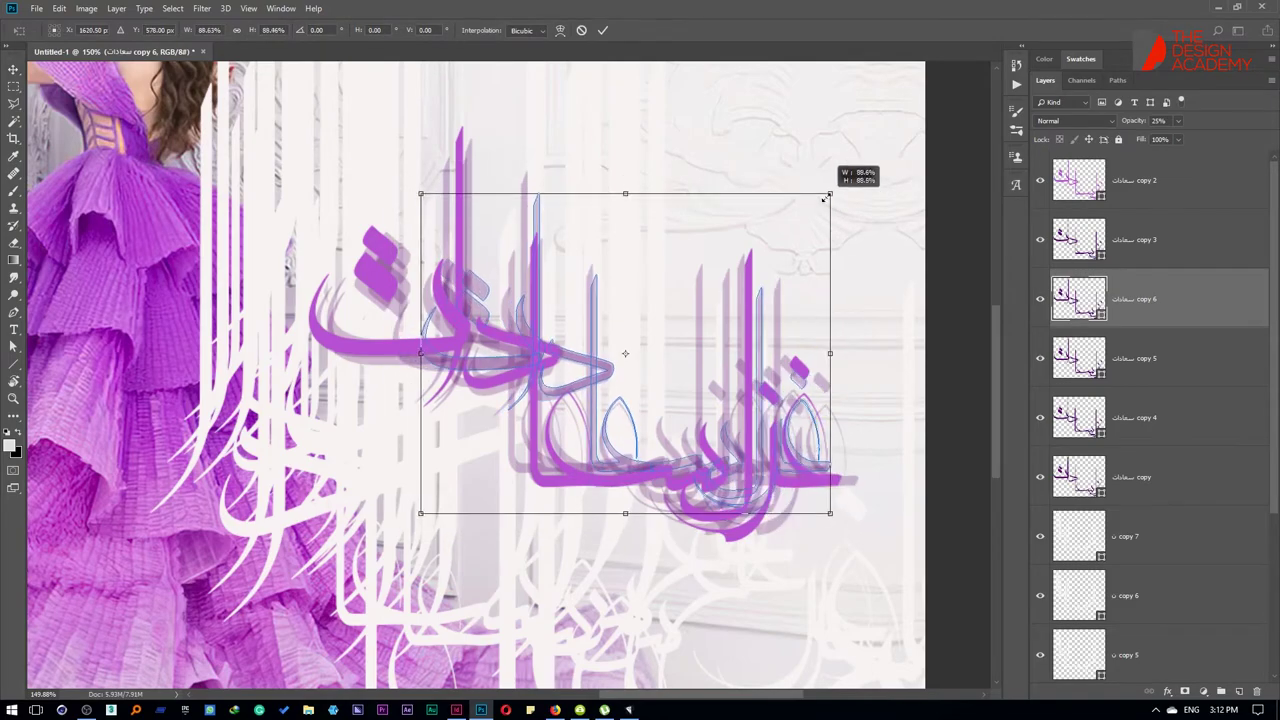
key("Return")
key("ctrl+0")
scroll(548, 278, "down", 3)
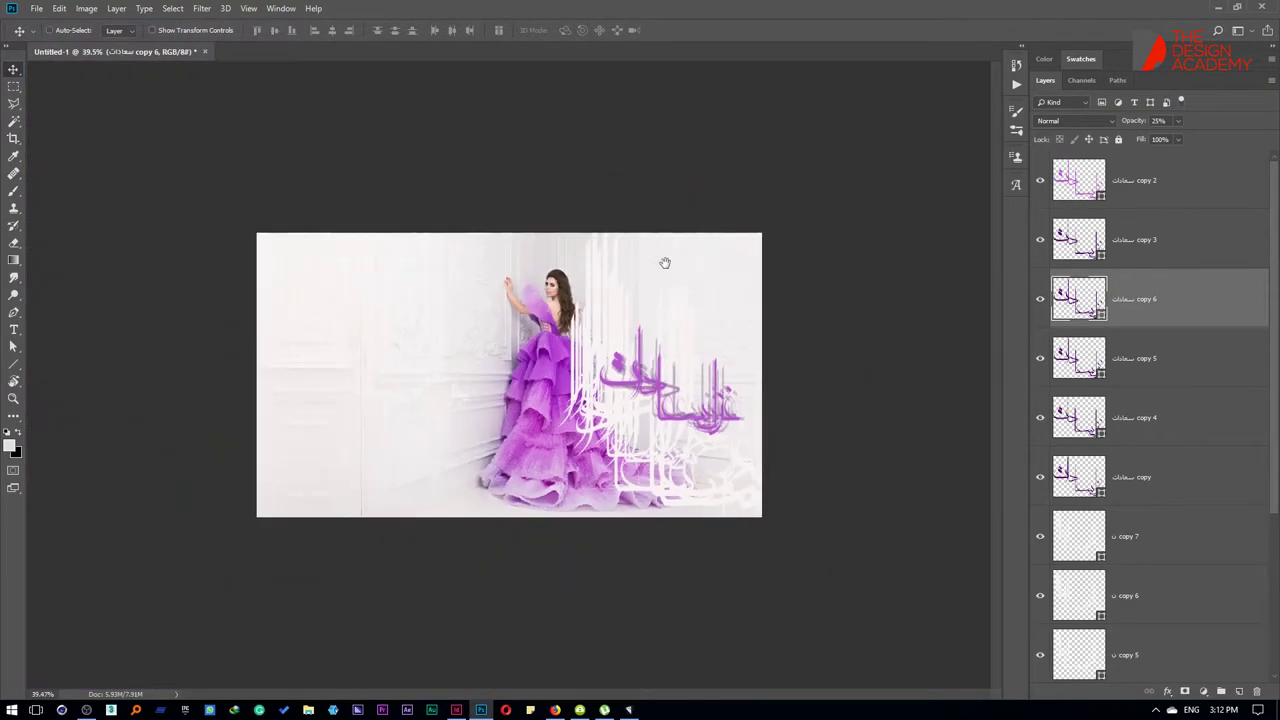
right_click(655, 272)
left_click(670, 280)
double_click(1078, 180)
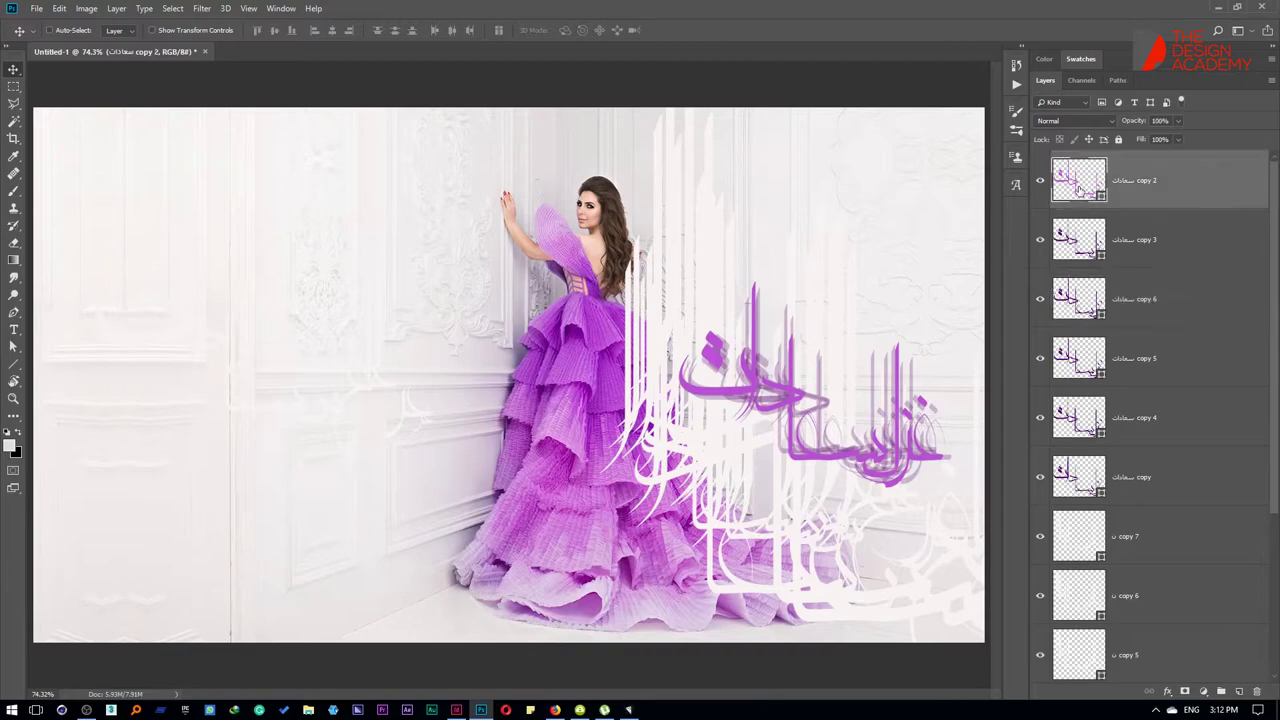
type("ffffff")
left_click_drag(991, 500, 885, 595)
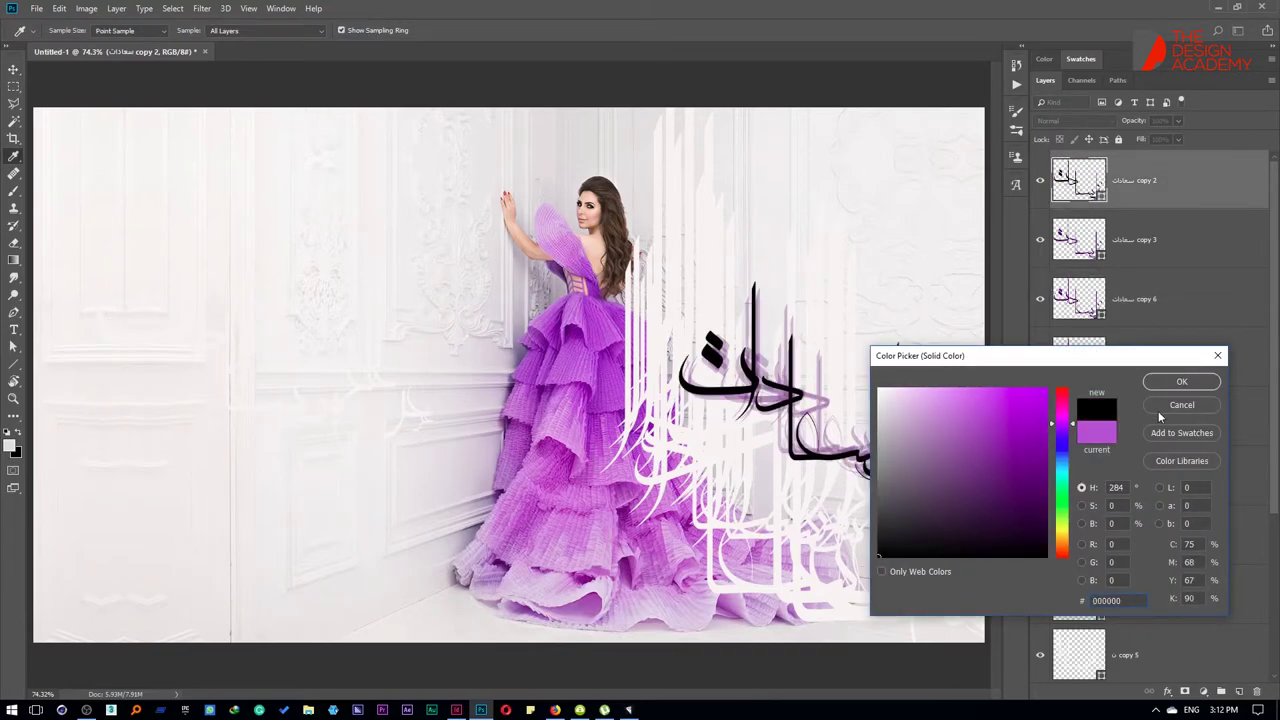
left_click(1160, 406)
right_click(1141, 175)
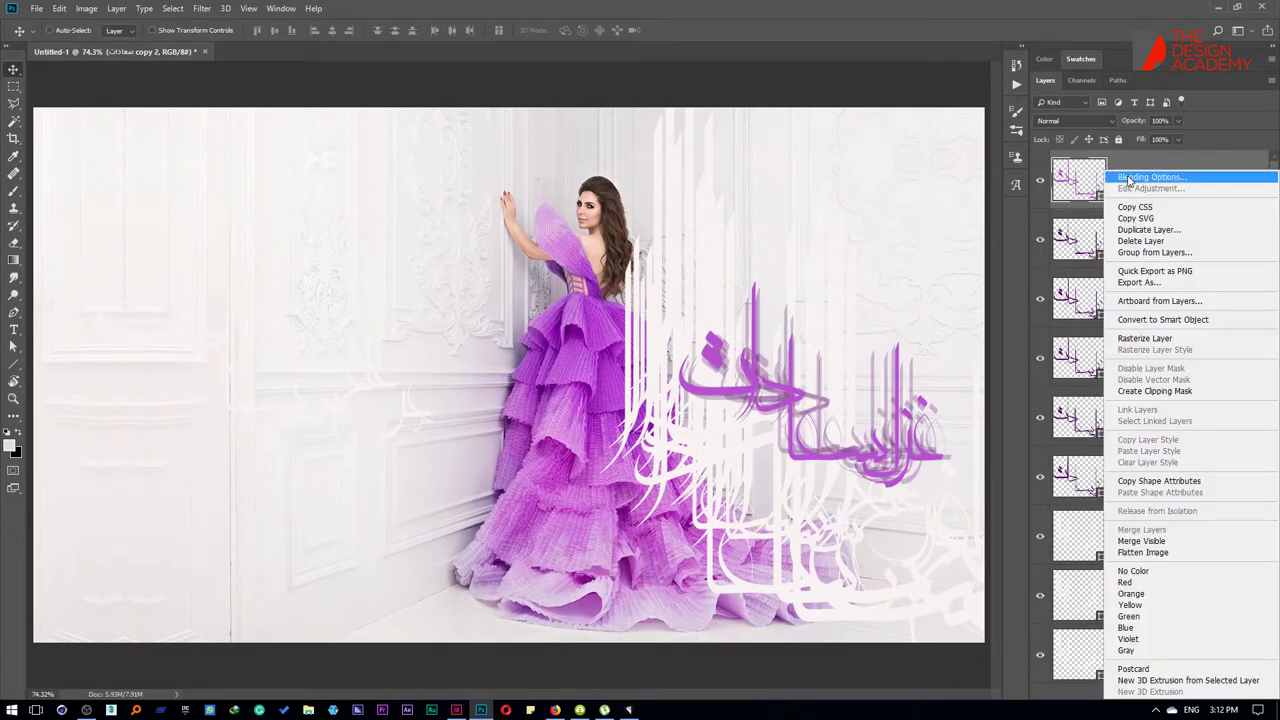
left_click(1090, 172)
left_click_drag(913, 228, 227, 215)
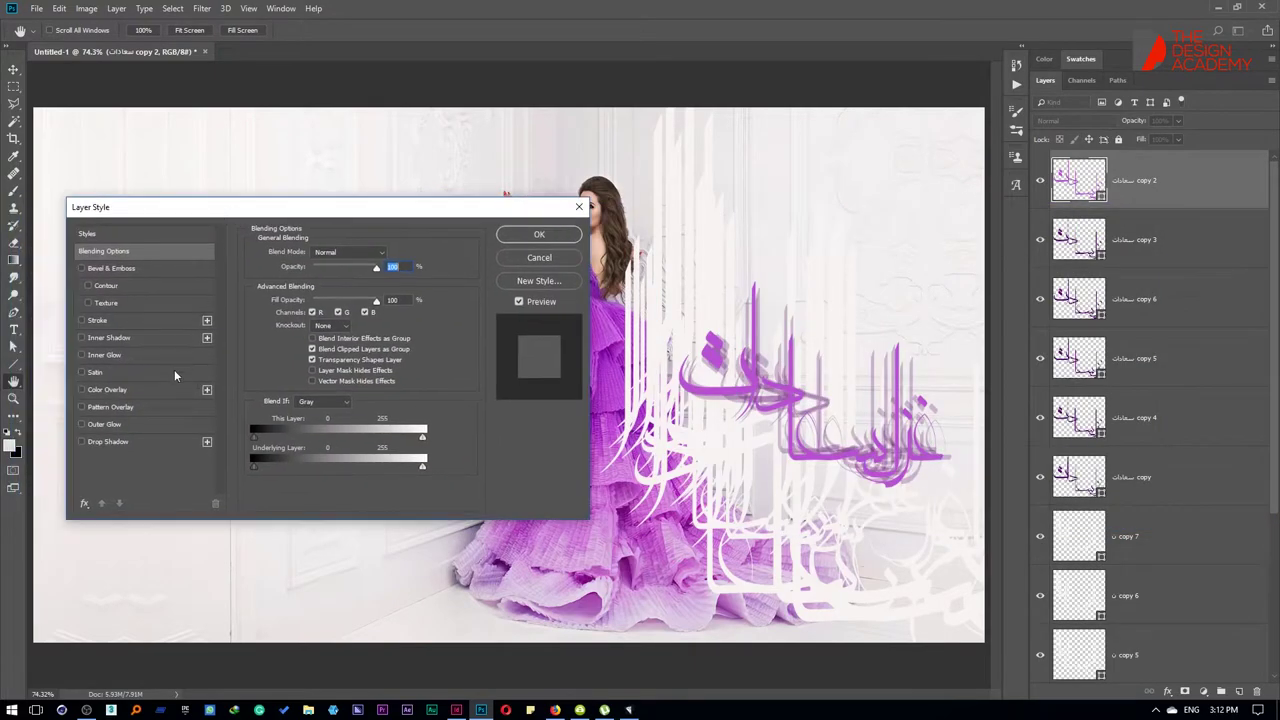
left_click(100, 320)
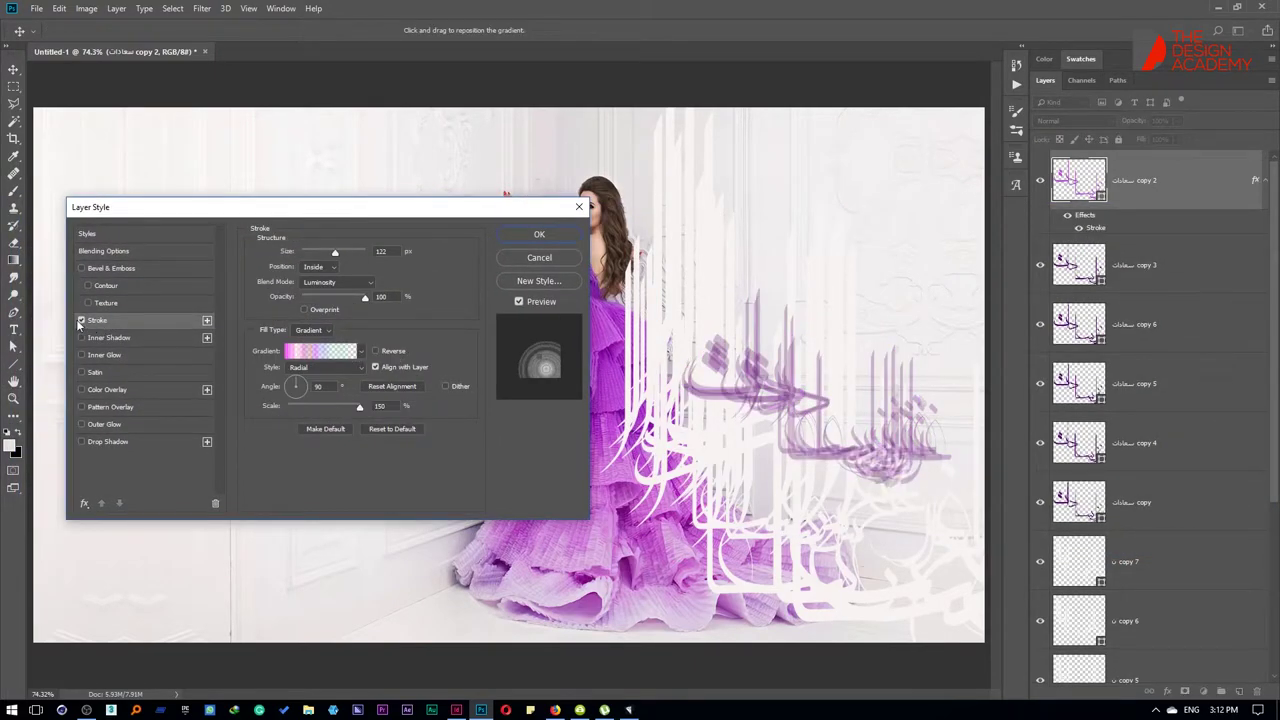
left_click(81, 321)
left_click(82, 441)
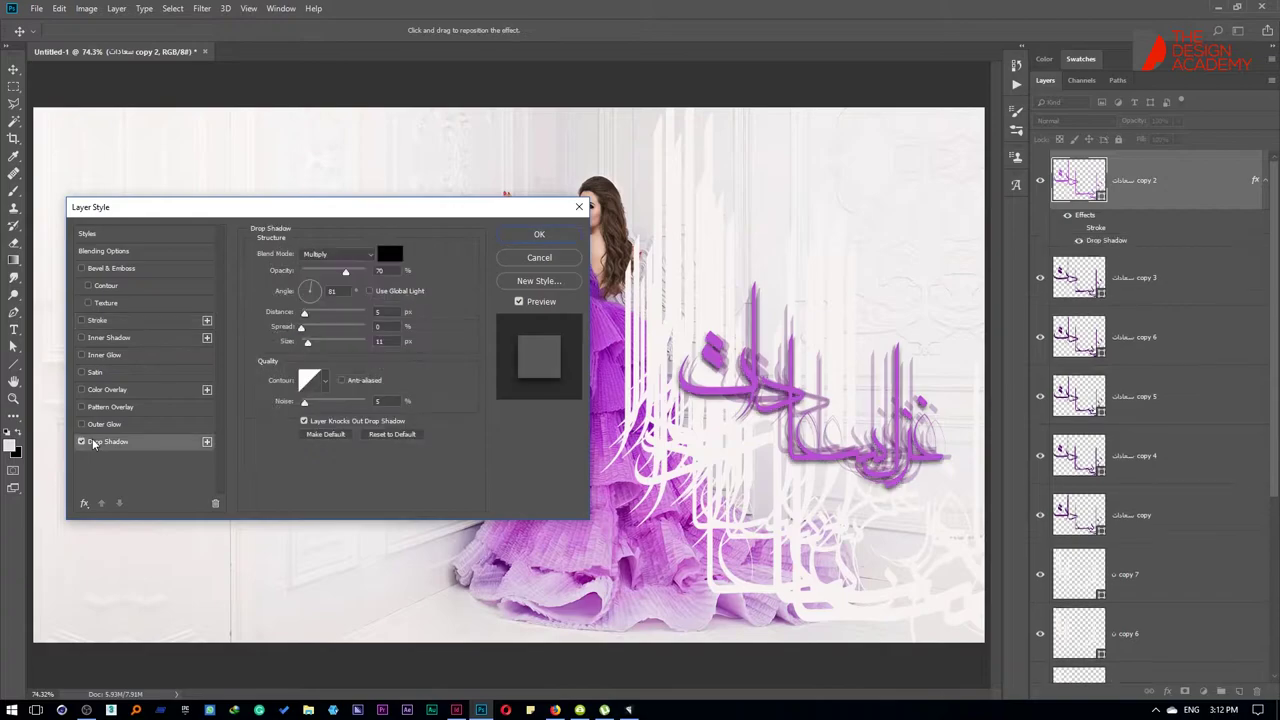
left_click_drag(306, 402, 301, 402)
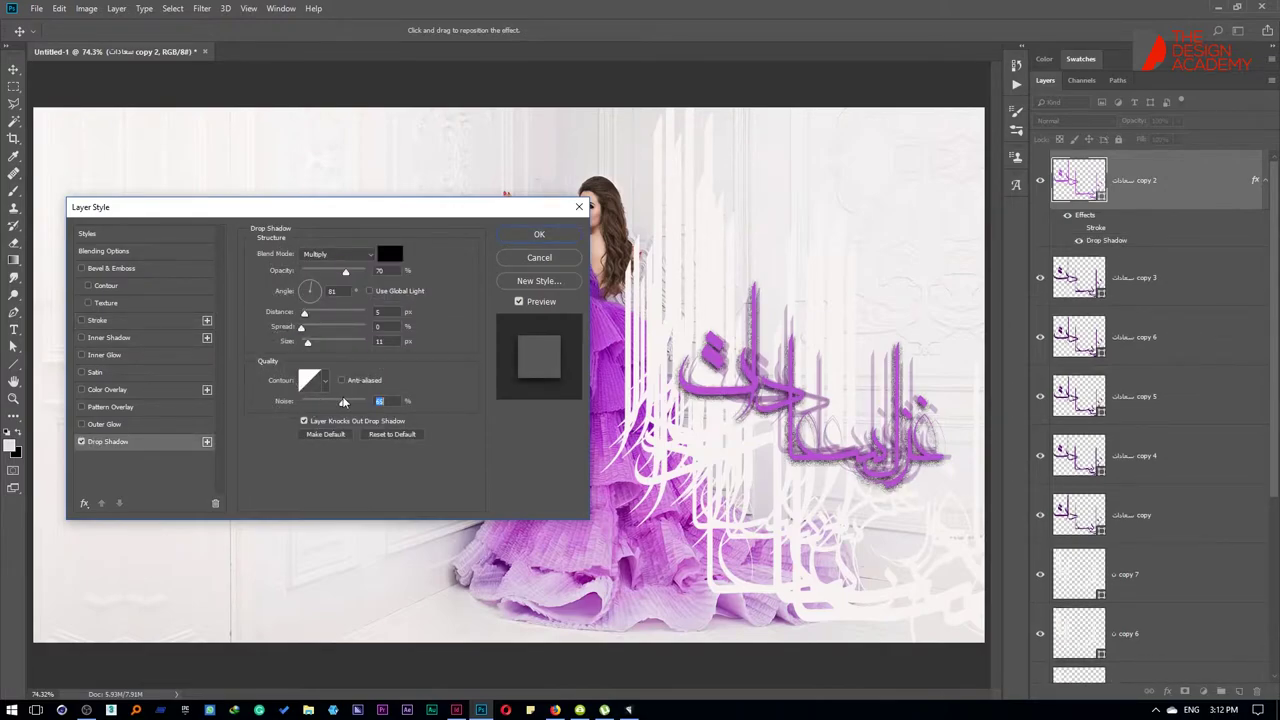
mouse_move(307, 342)
left_mouse_down()
mouse_move(333, 343)
mouse_move(327, 328)
left_mouse_up()
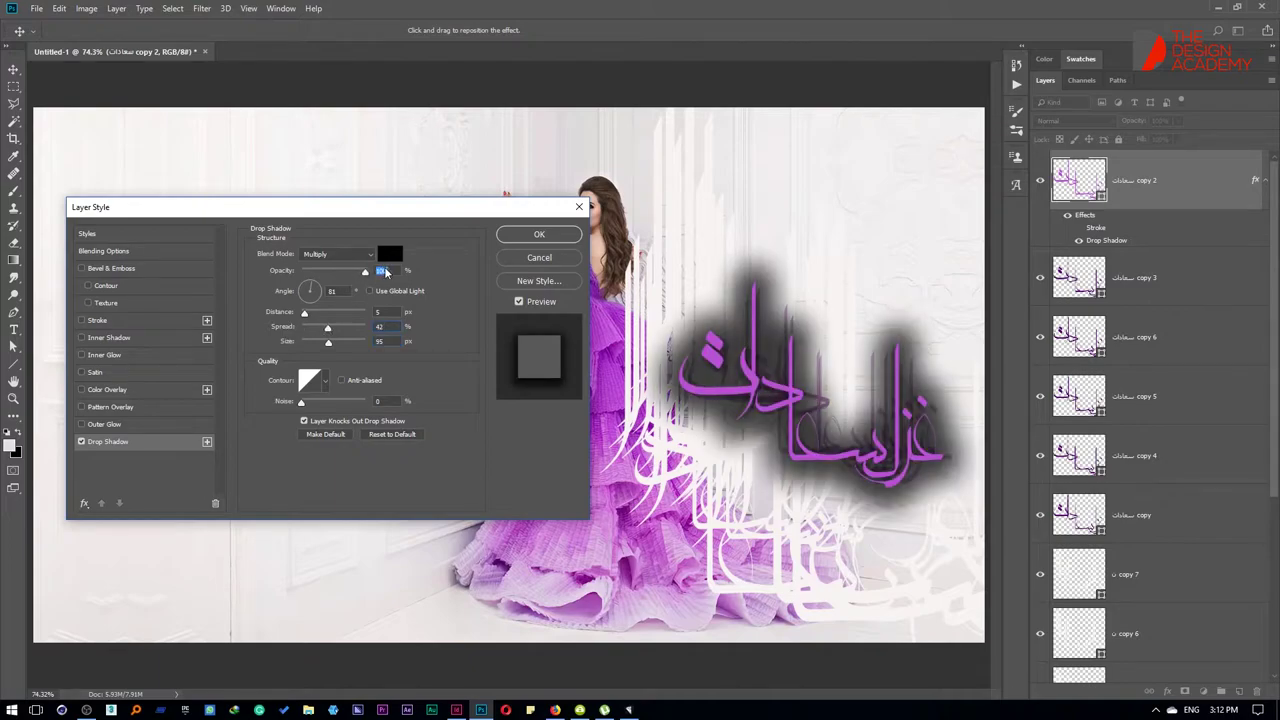
left_click_drag(345, 272, 364, 272)
left_click(337, 254)
left_click(323, 275)
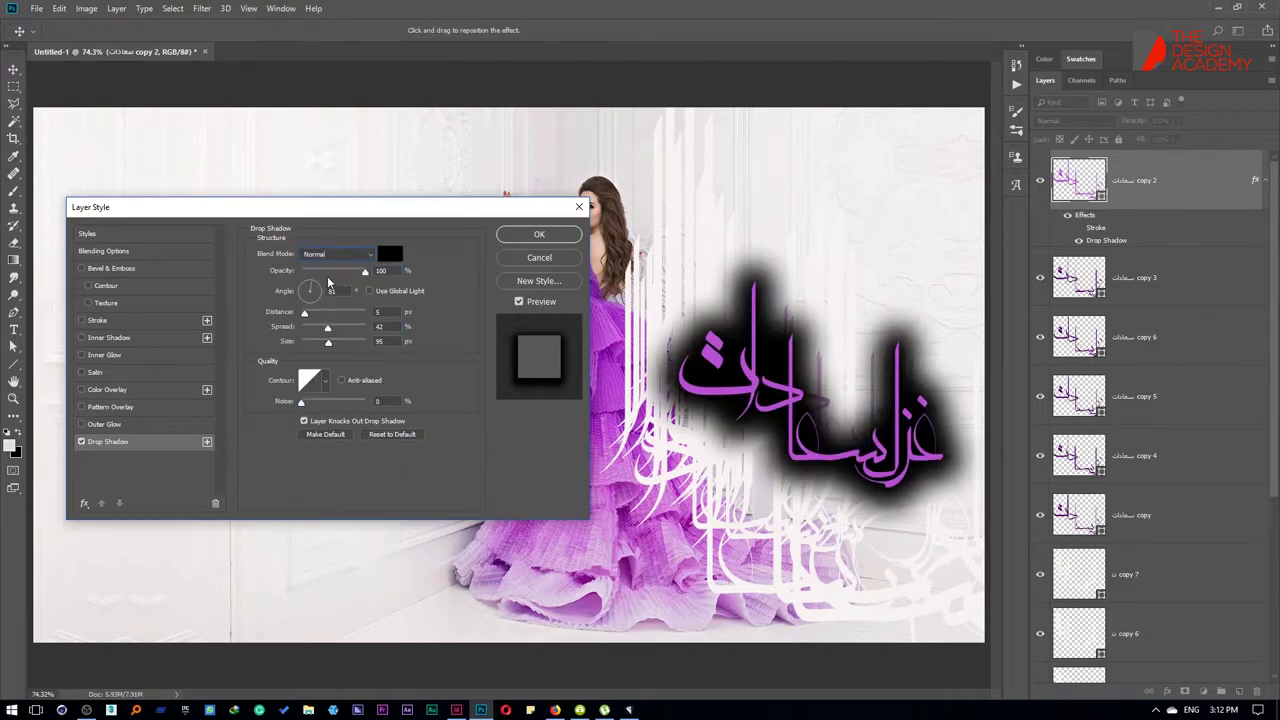
left_click_drag(304, 312, 300, 328)
type("0")
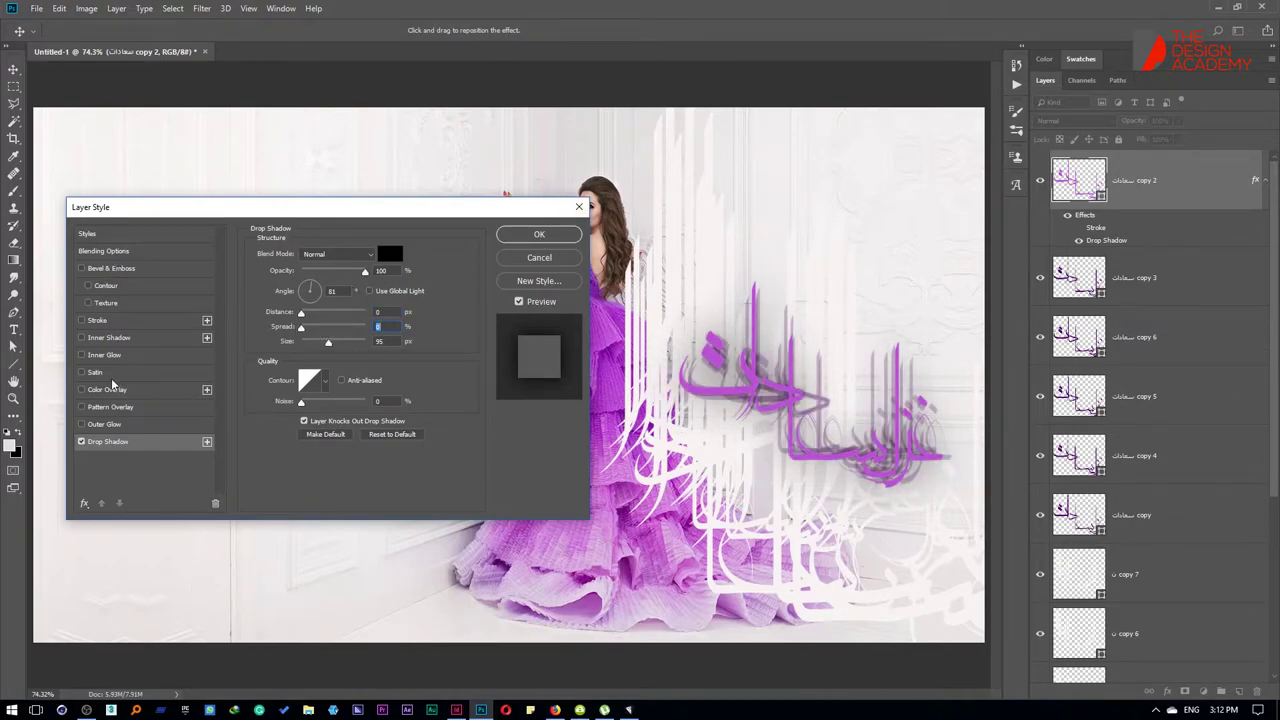
left_click(98, 320)
left_click(318, 266)
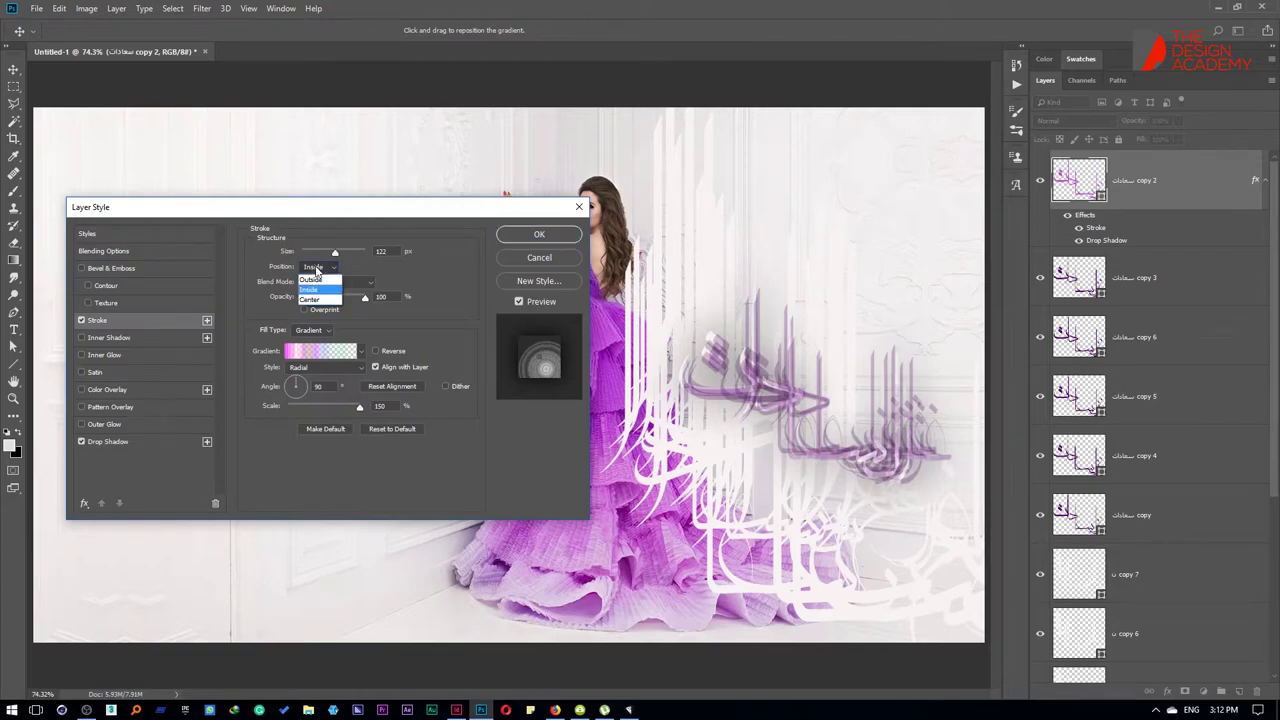
left_click(318, 290)
left_click(322, 352)
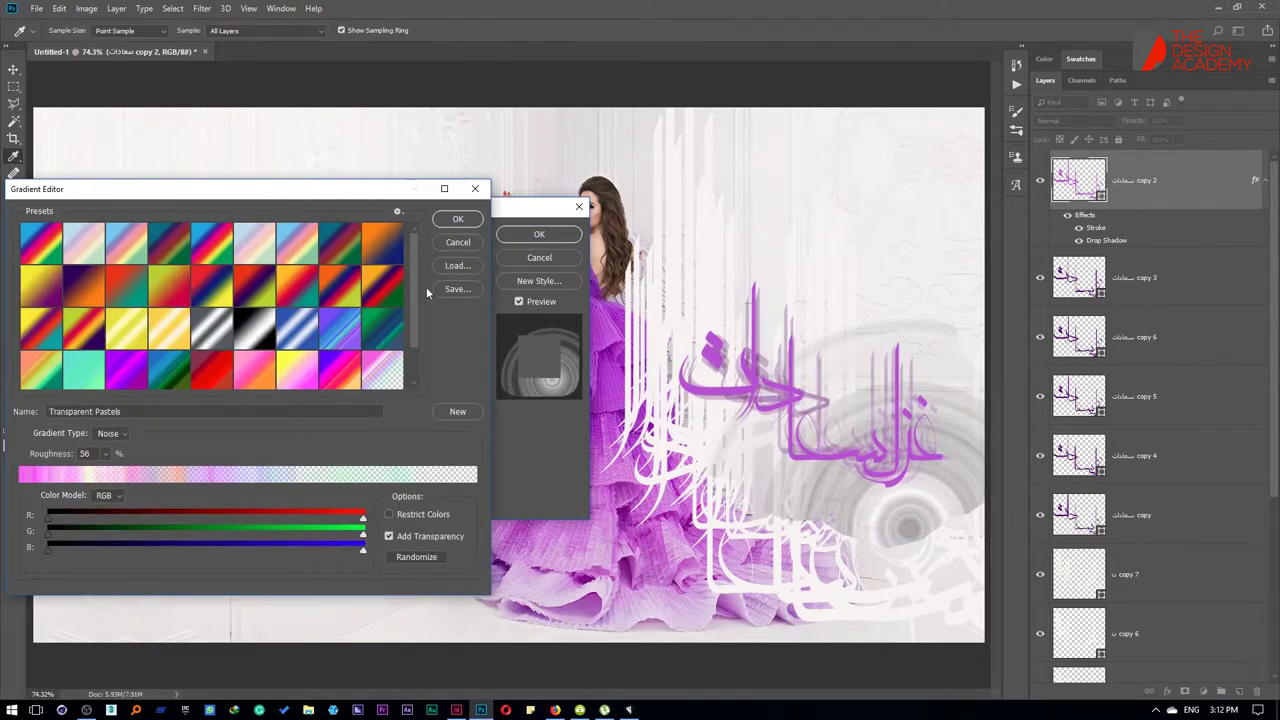
left_click(455, 245)
left_click(318, 330)
left_click(318, 326)
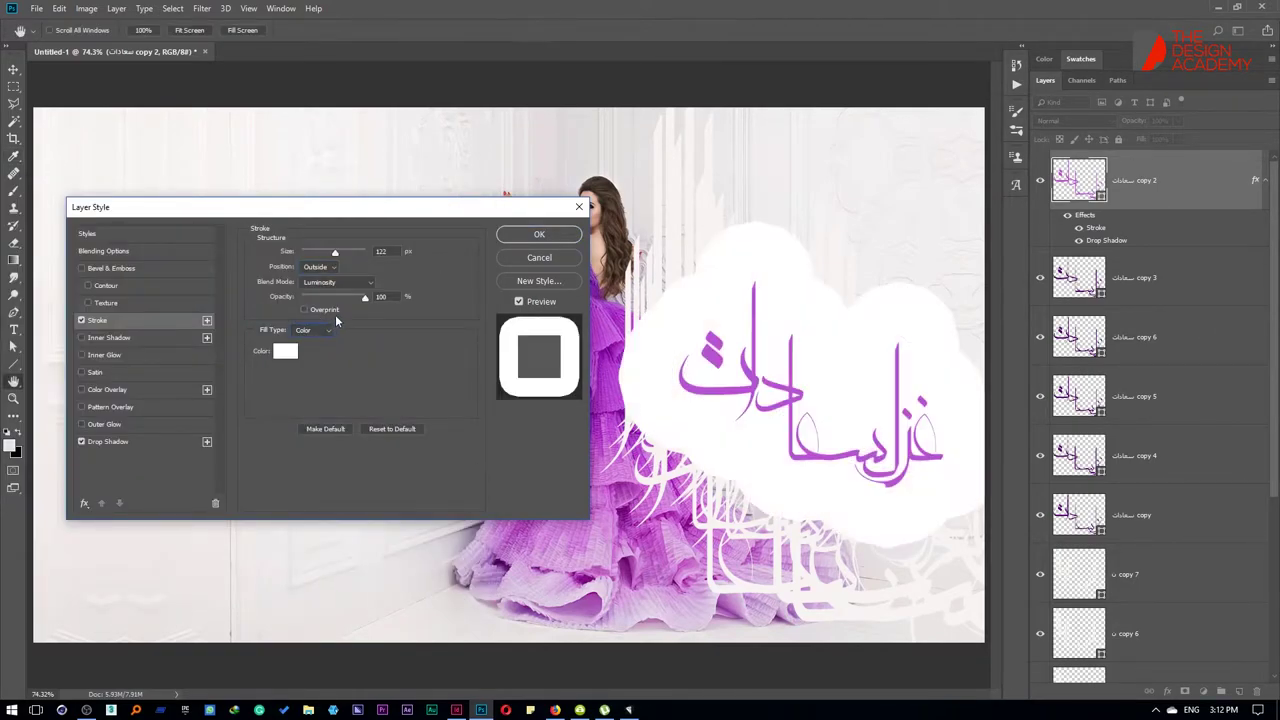
left_click_drag(345, 256, 368, 253)
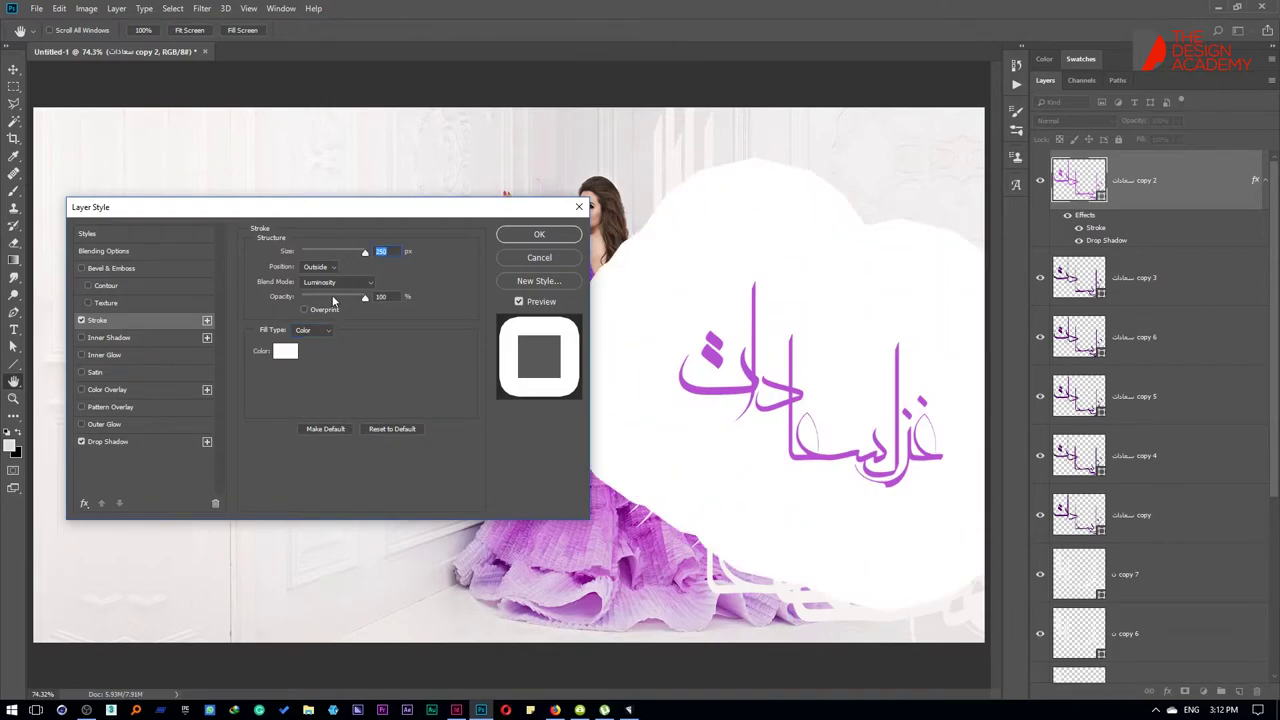
left_click_drag(315, 300, 323, 300)
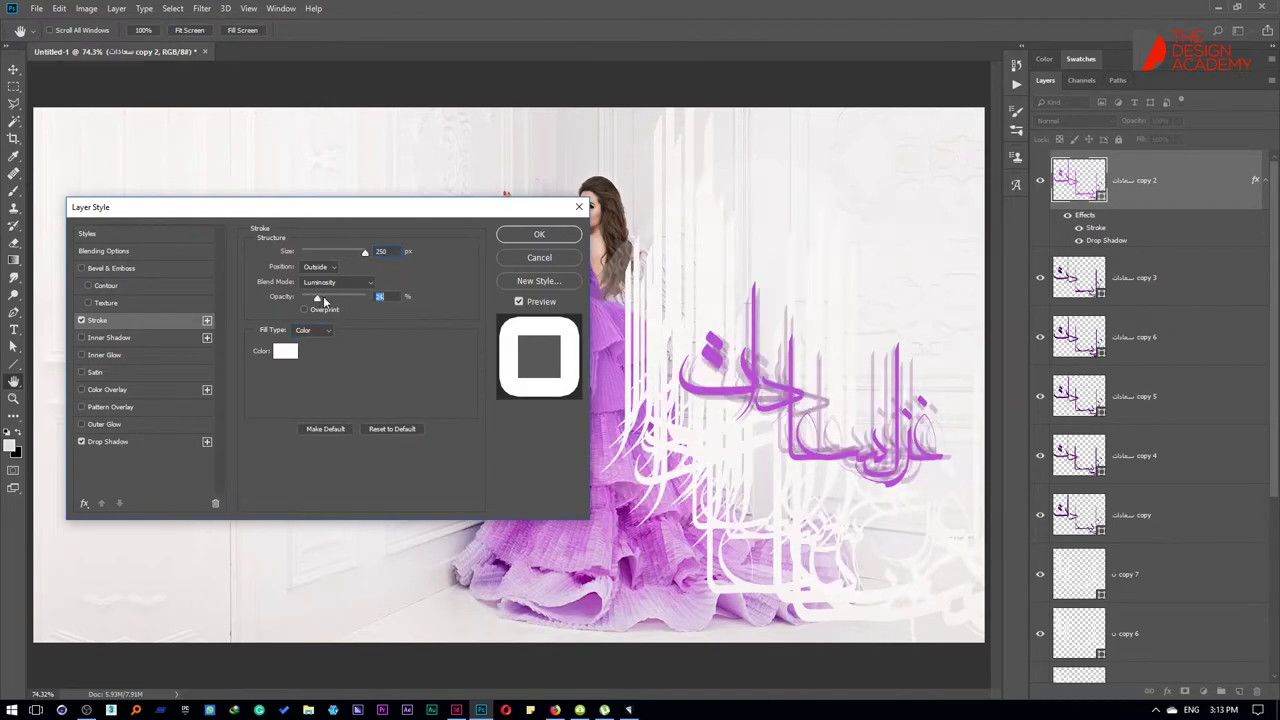
left_click_drag(365, 252, 310, 256)
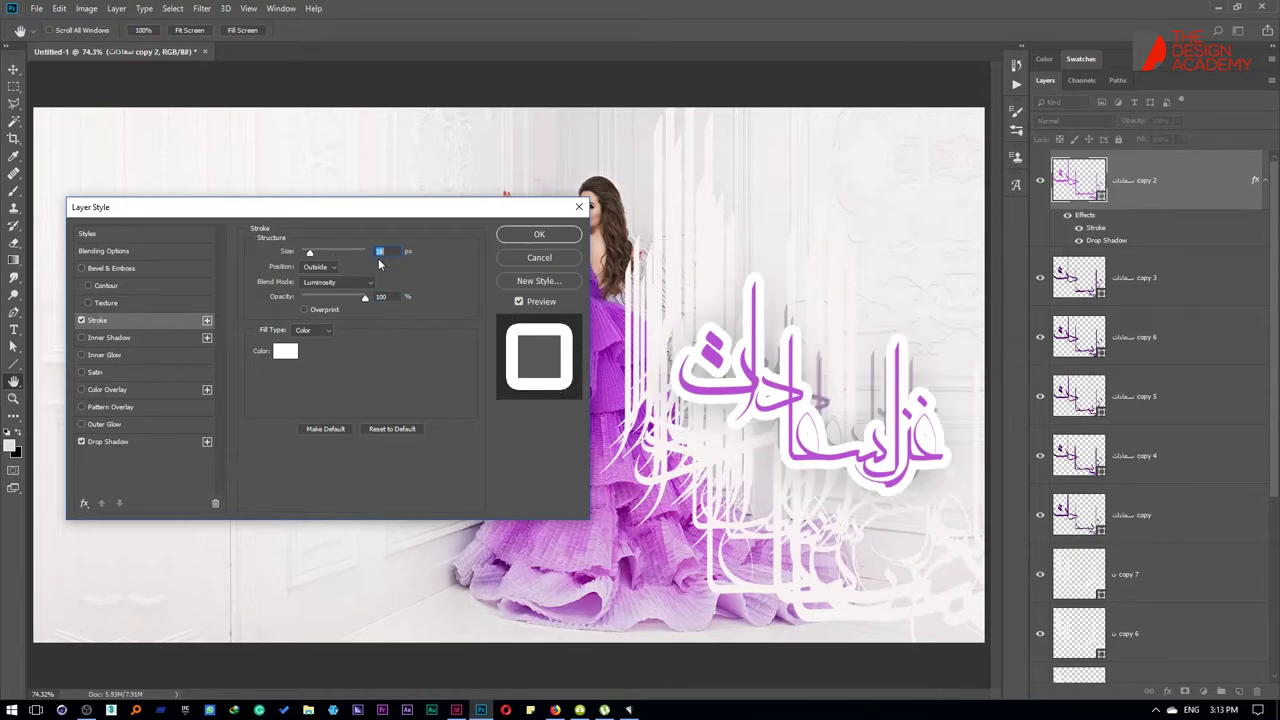
key("Down")
key("Down")
key("Down")
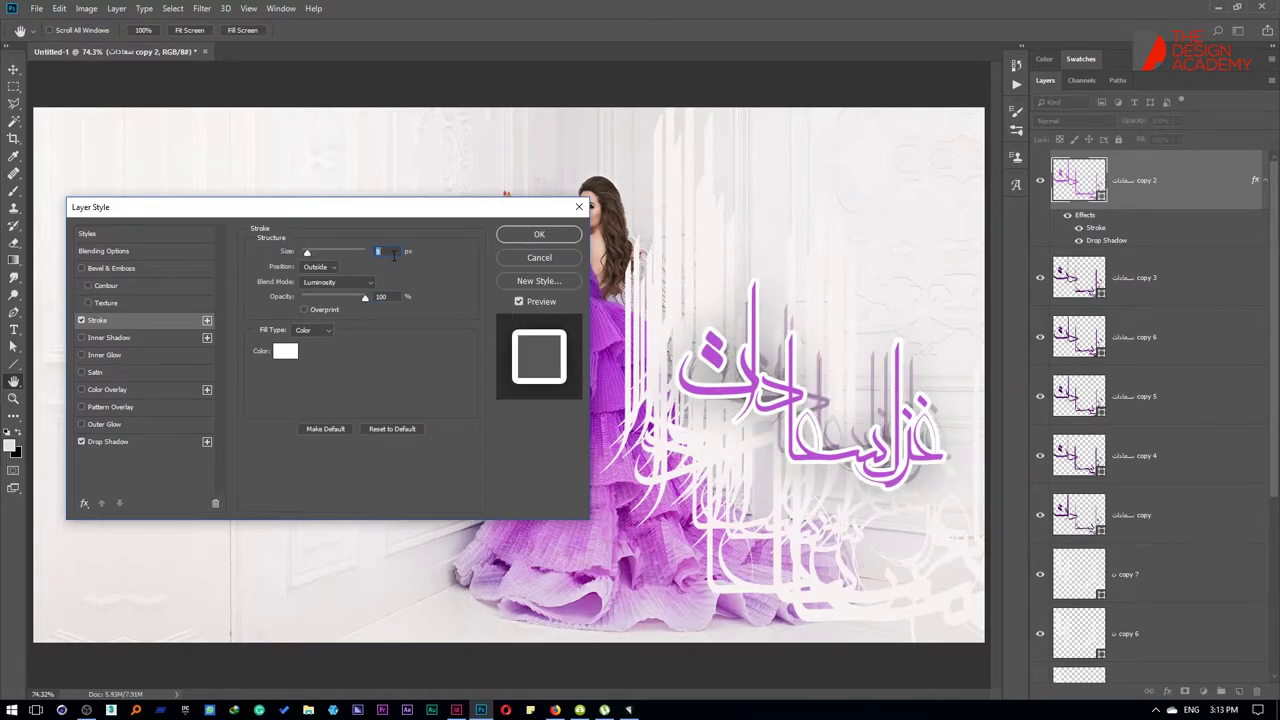
key("Down")
key("Down")
key("Down")
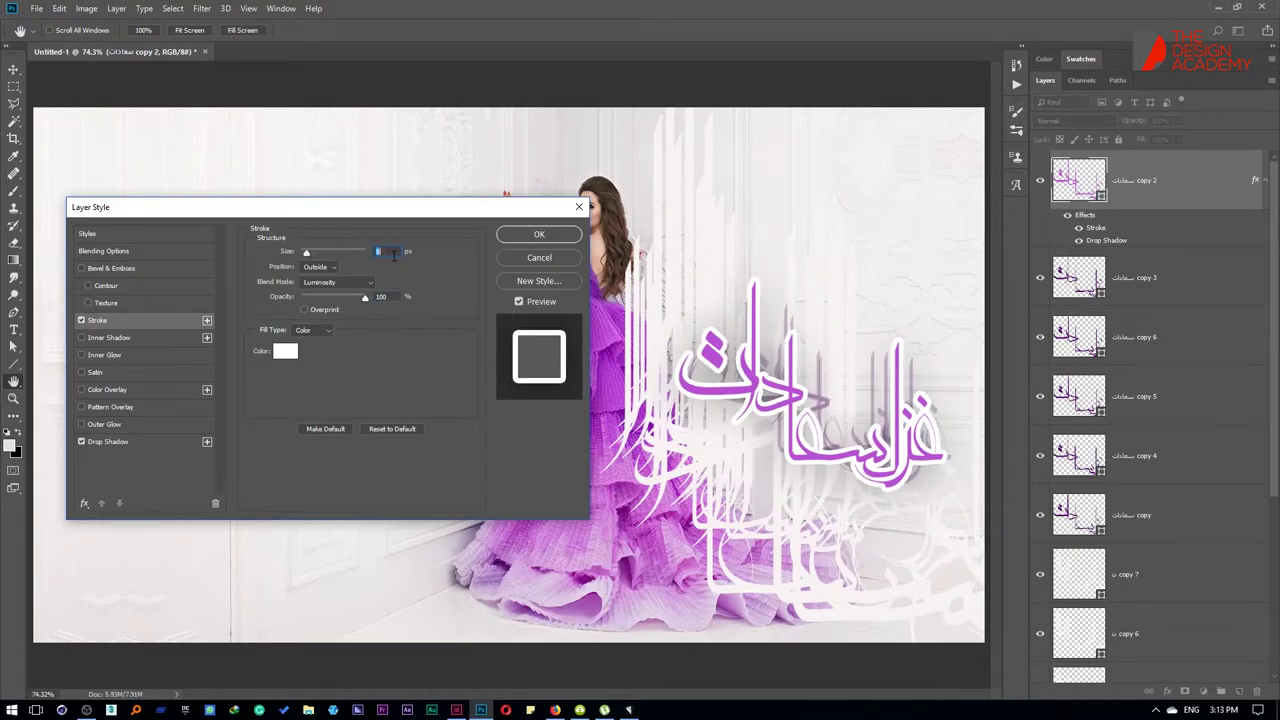
key("Down")
key("Down")
key("Down")
key("Down")
key("shift+Up")
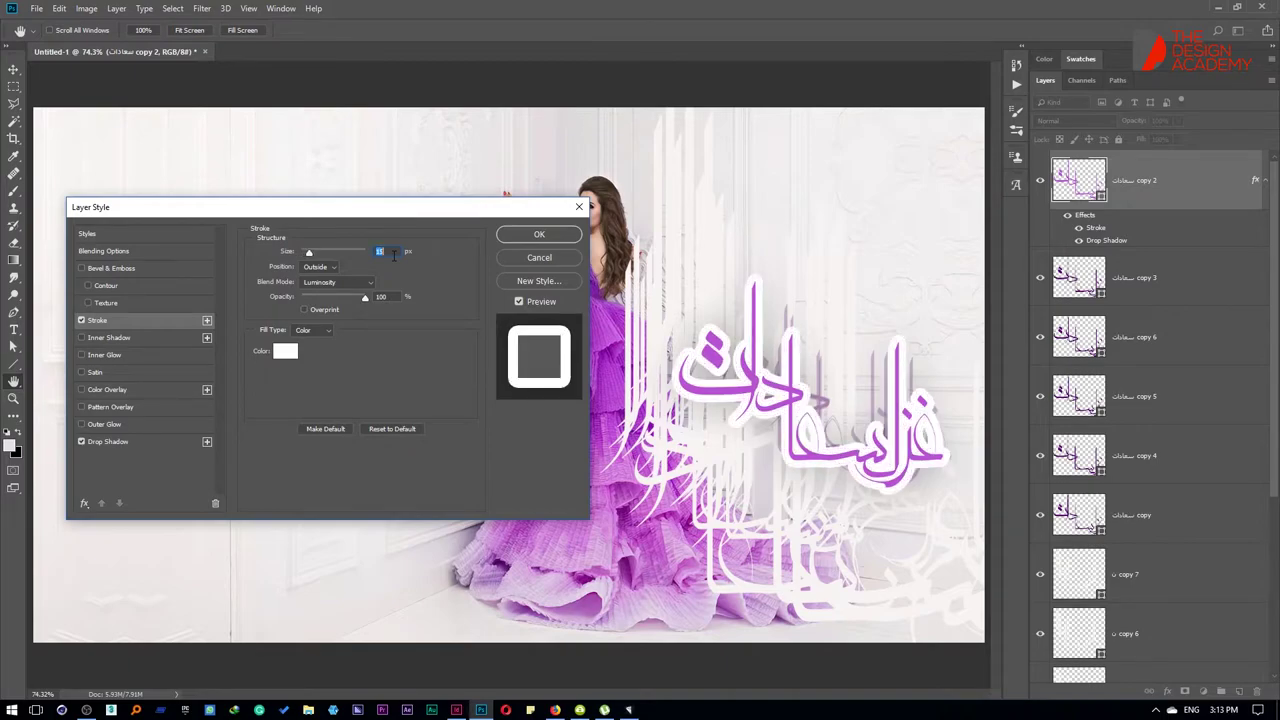
key("Up")
key("shift+Up")
Step: Discard the layer style changes and move the calligraphy and faded copy 3 to the left
left_click(539, 257)
key("v")
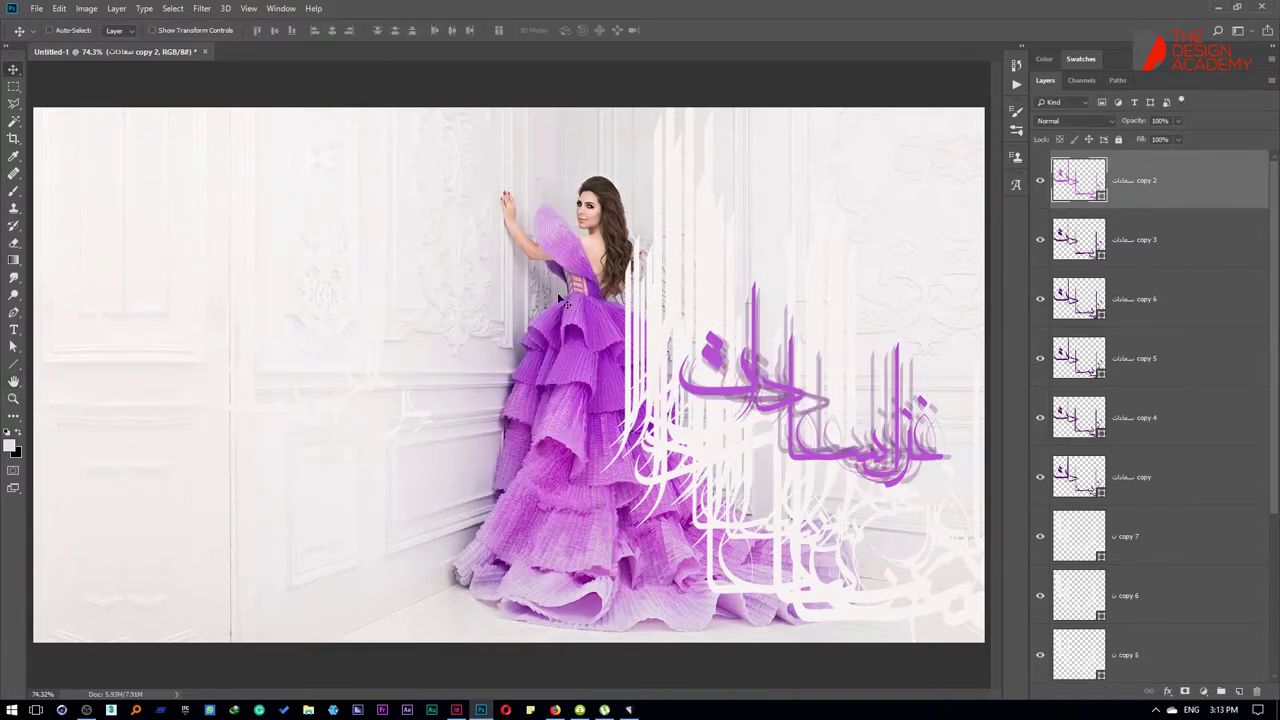
mouse_move(735, 380)
left_mouse_down()
mouse_move(334, 348)
mouse_move(204, 353)
left_mouse_up()
mouse_move(786, 403)
left_mouse_down()
mouse_move(276, 383)
mouse_move(318, 402)
left_mouse_up()
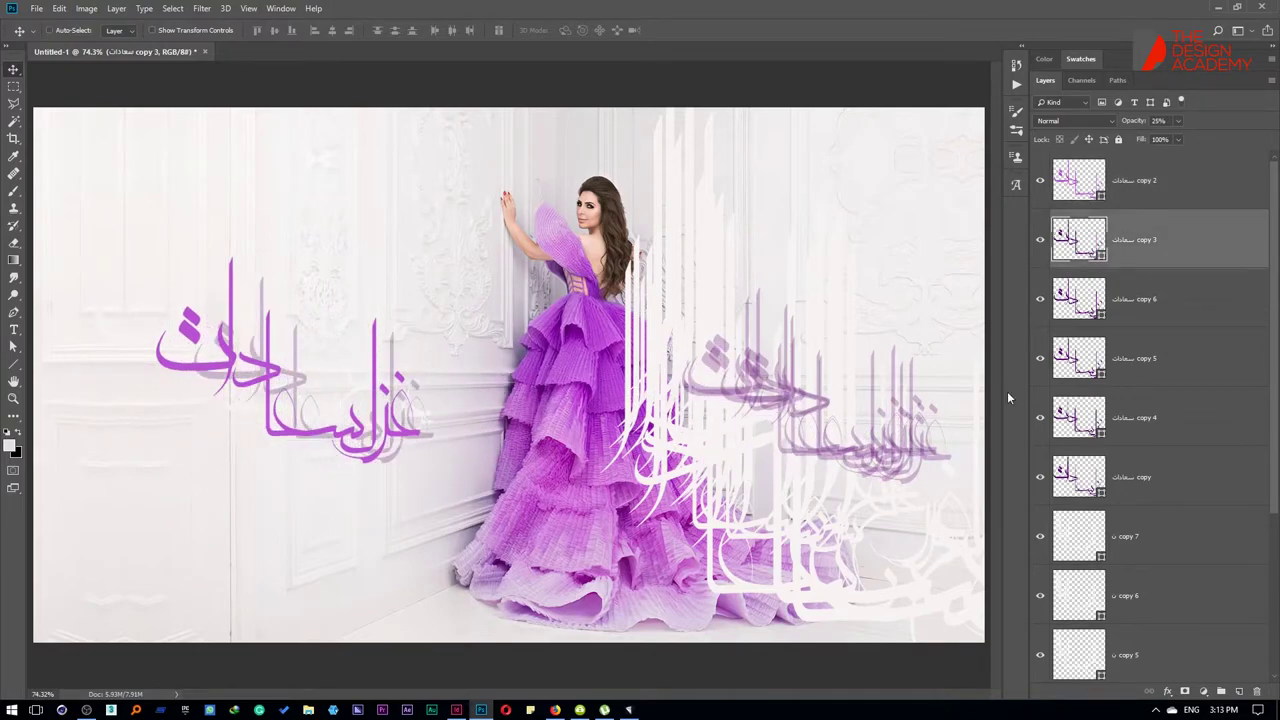
Step: Move copies 6 and 5 onto the left calligraphy and shrink each slightly
left_click(1171, 318)
left_click_drag(735, 300, 245, 300)
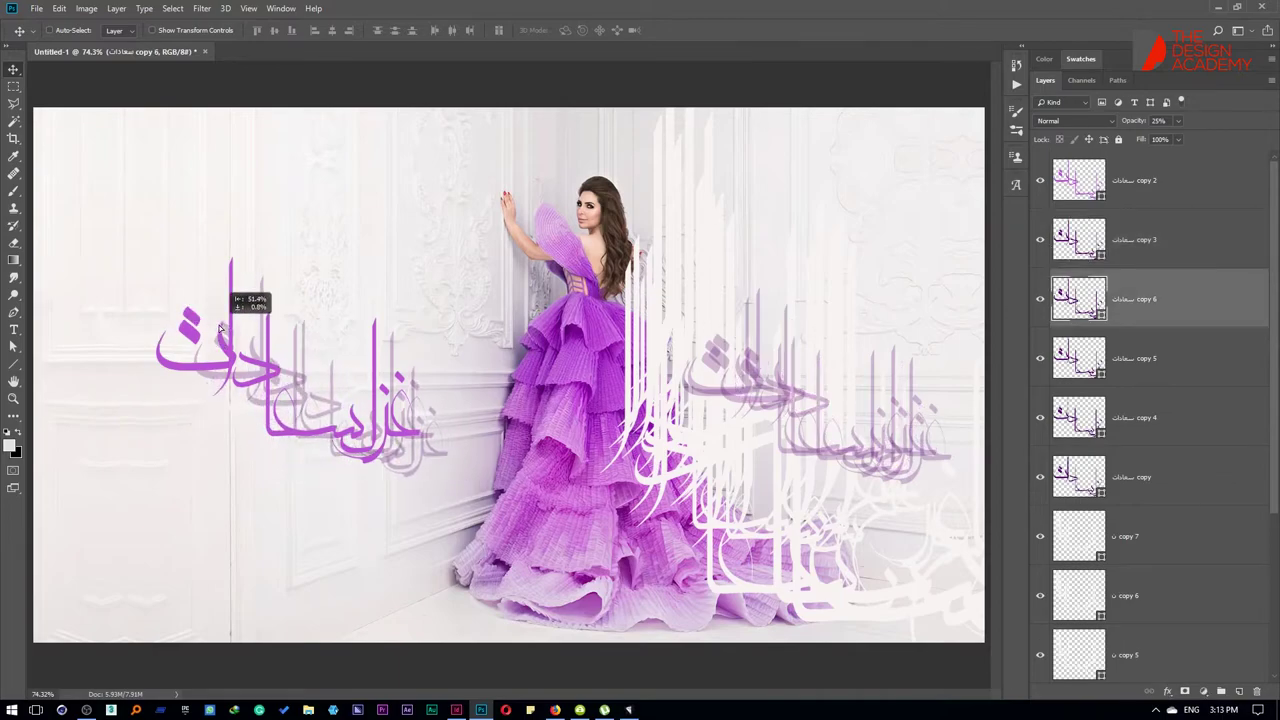
key("ctrl+t")
left_click_drag(452, 476, 410, 400)
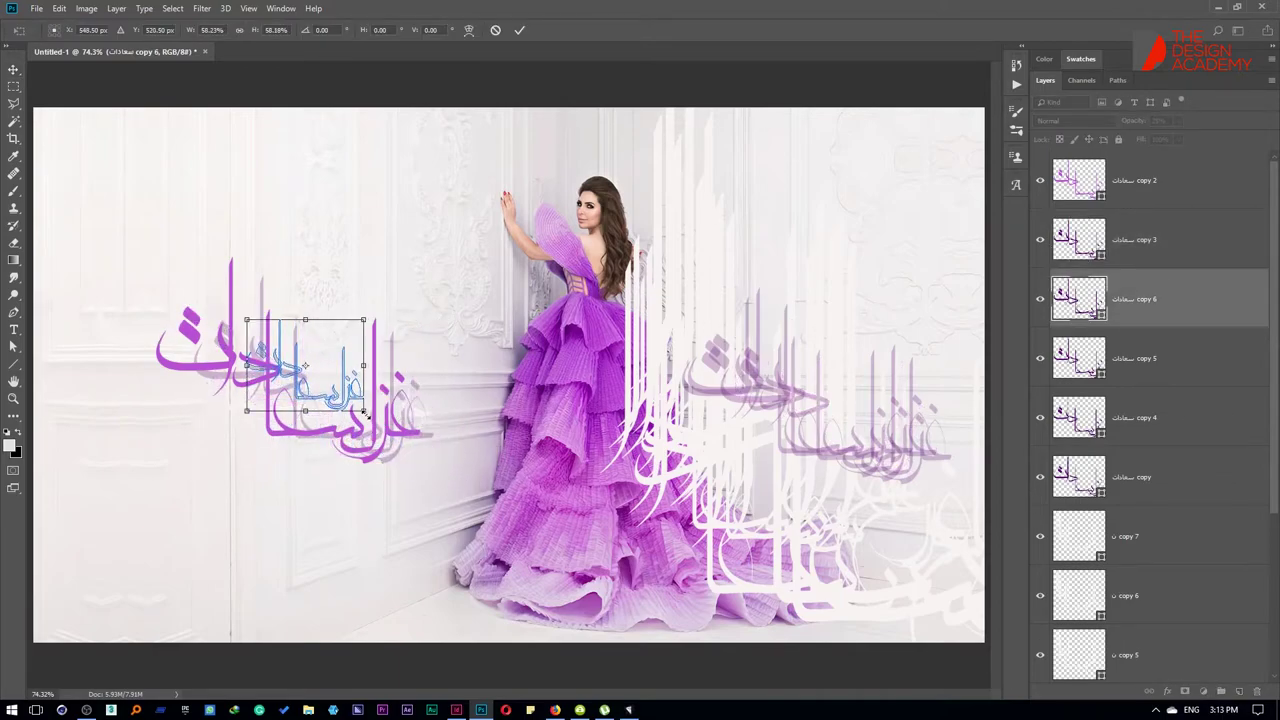
key("Return")
left_click(1157, 366)
left_click_drag(720, 370, 220, 360)
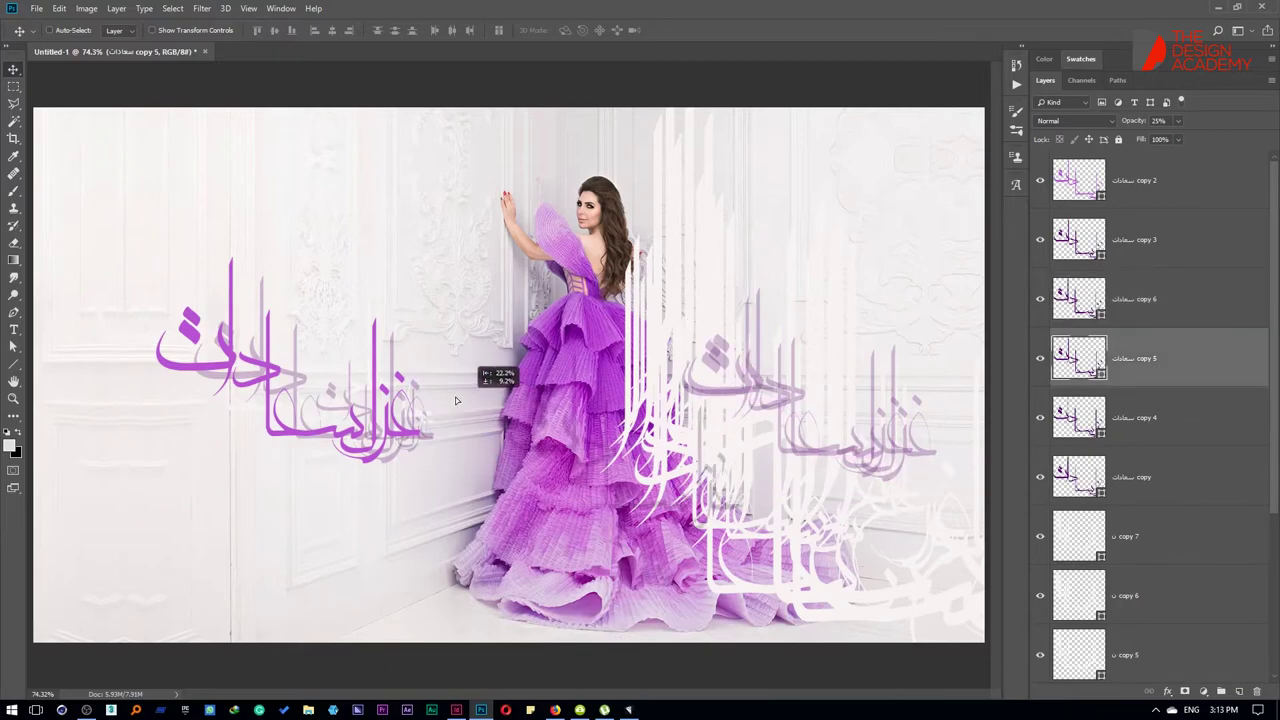
key("ctrl+t")
mouse_move(162, 300)
left_mouse_down()
mouse_move(272, 357)
mouse_move(300, 430)
left_mouse_up()
key("Return")
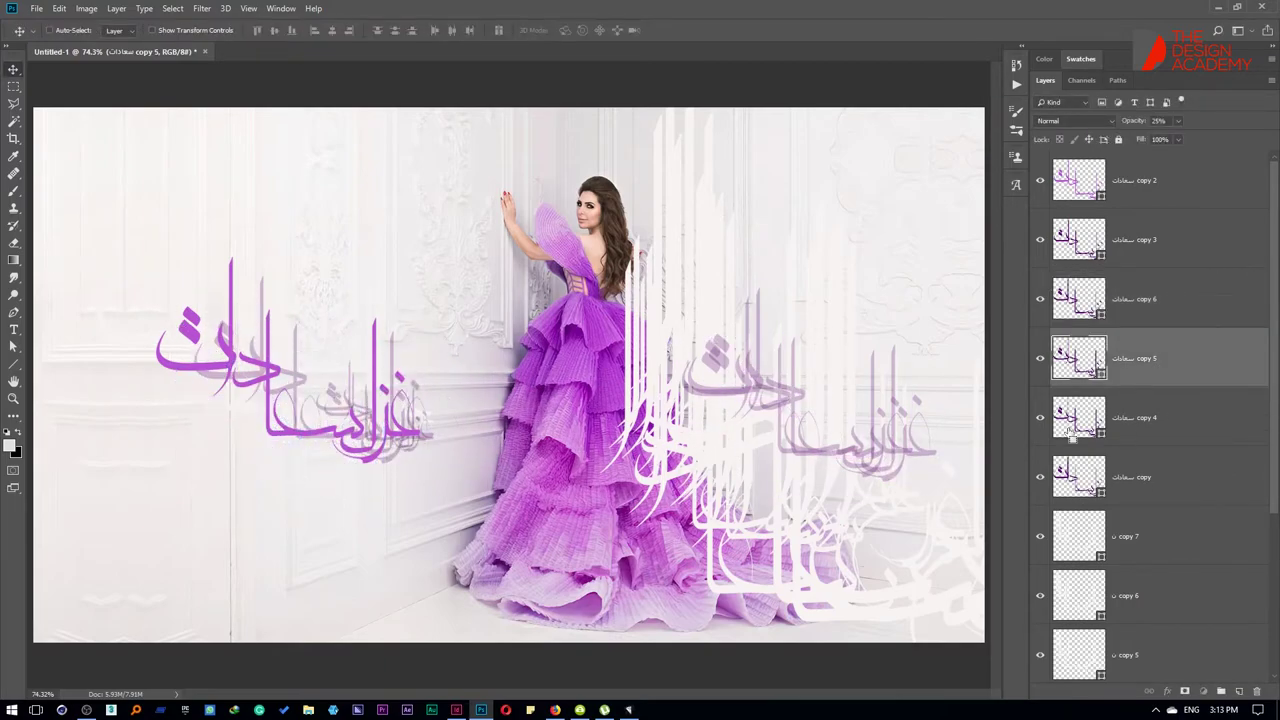
Step: Delete the copy 4 and copy layers, and set copy 5 to 25% opacity
left_click(1190, 432)
mouse_move(714, 466)
left_mouse_down()
mouse_move(453, 514)
mouse_move(897, 590)
left_mouse_up()
key("Delete")
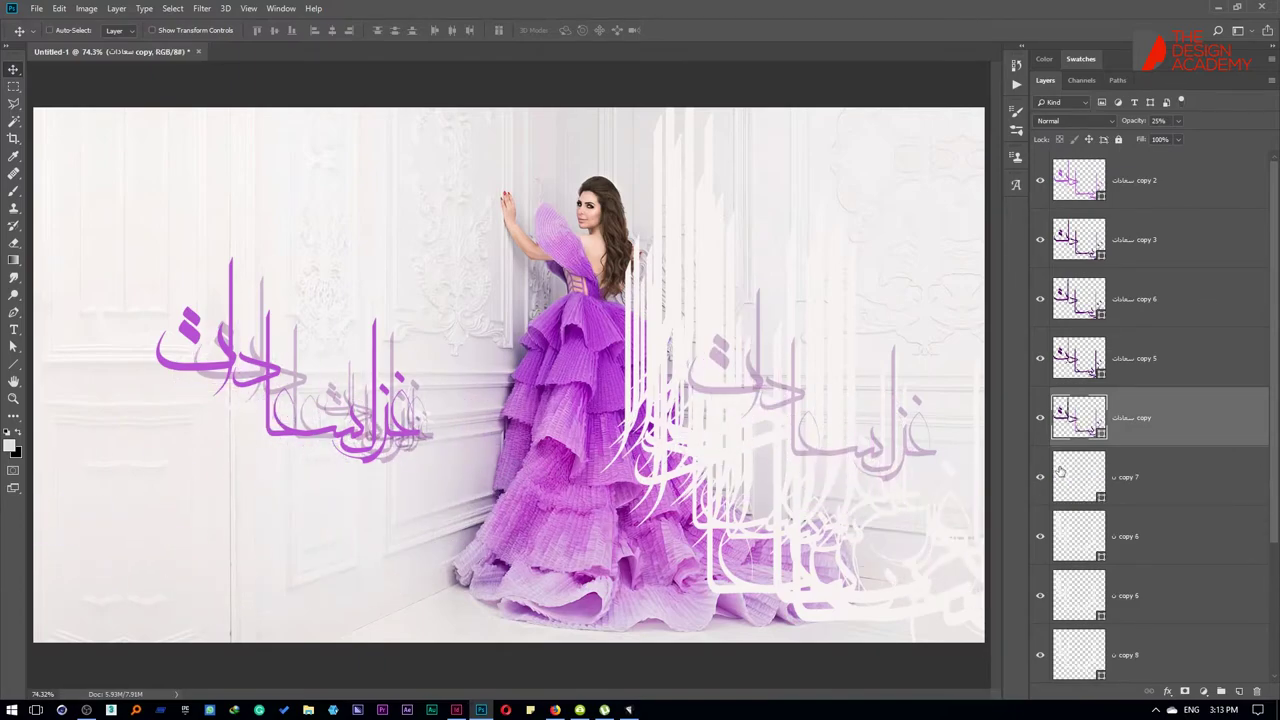
key("Delete")
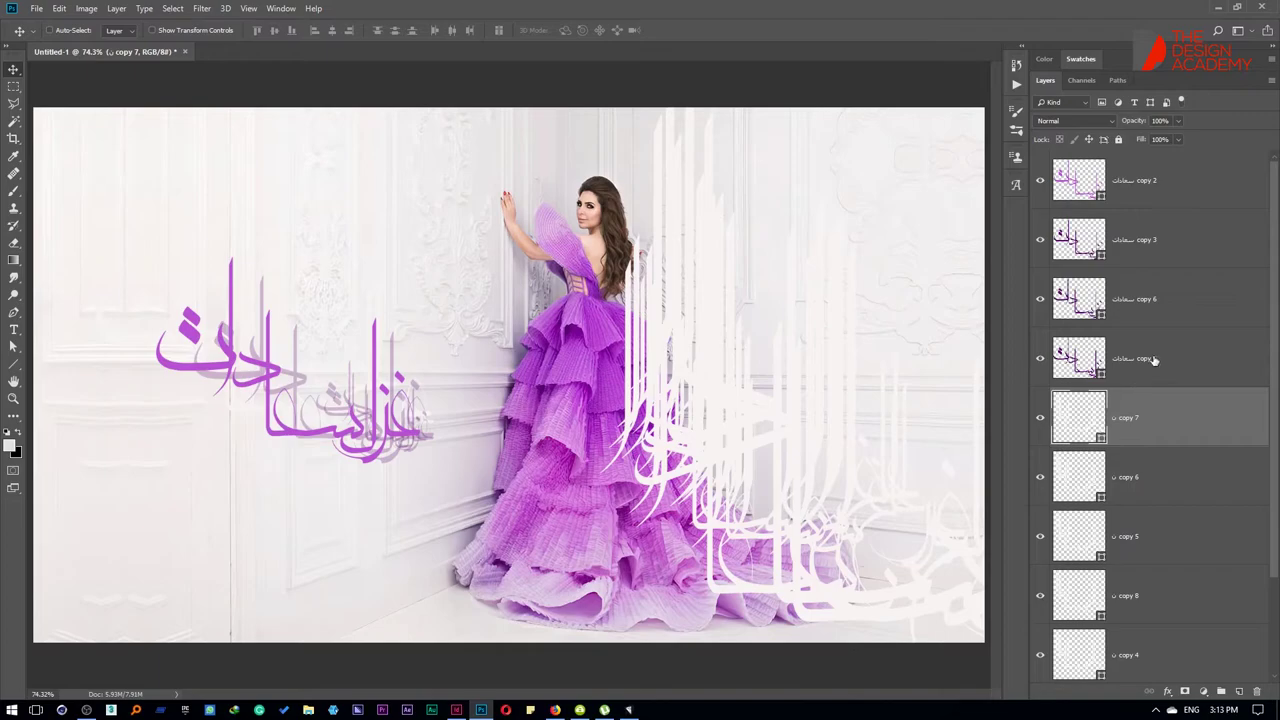
left_click(1155, 360)
key("2")
key("5")
left_click_drag(460, 365, 436, 387)
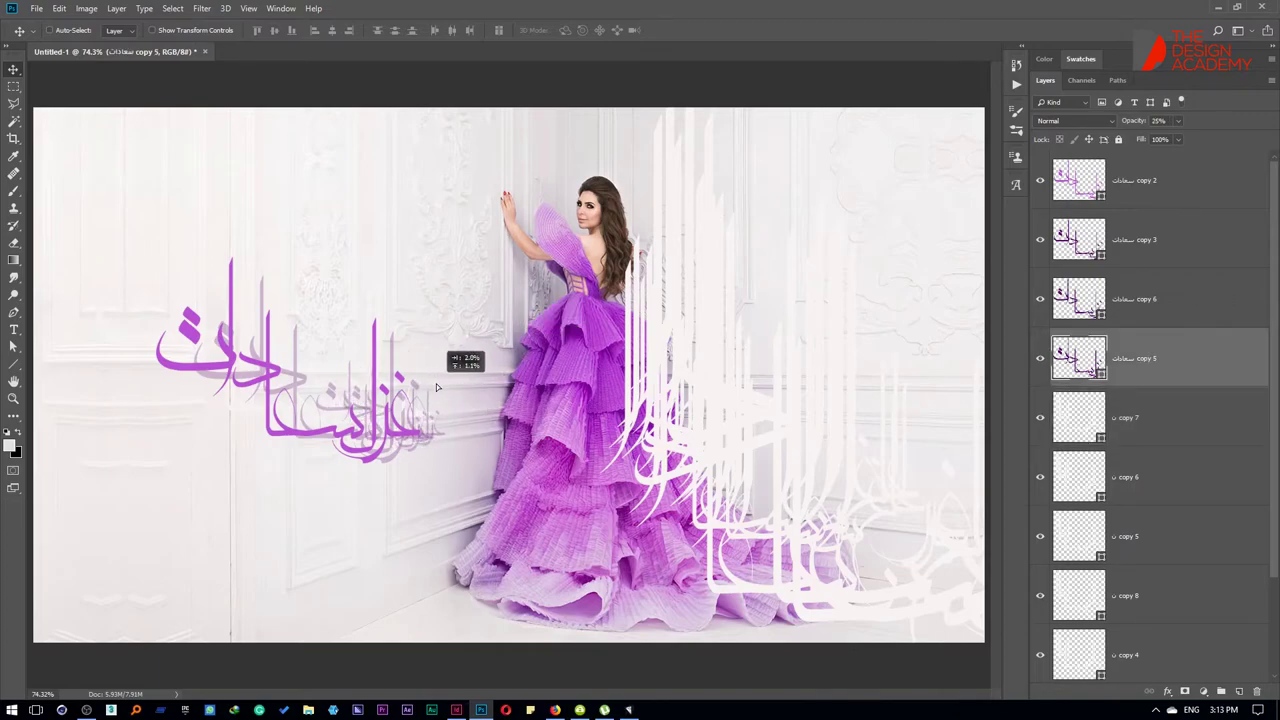
Step: Recolour the calligraphy copies 5, 6 and 3 white
double_click(1077, 357)
left_click(880, 382)
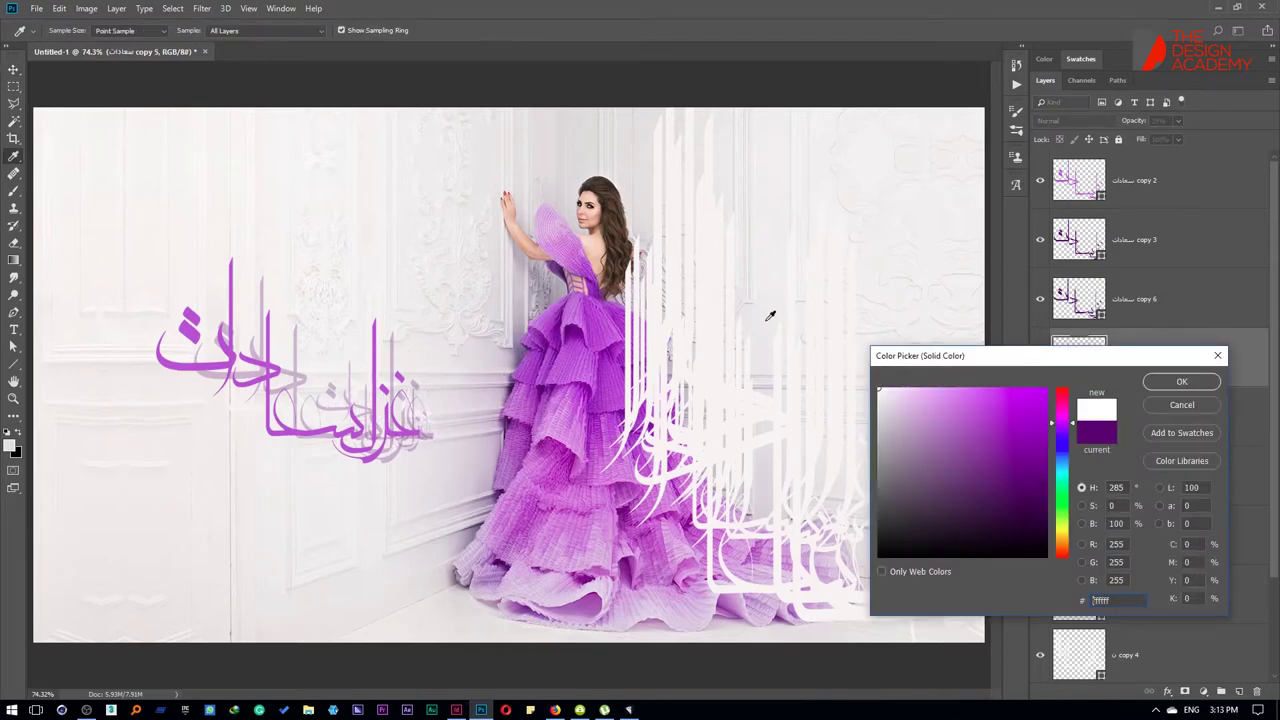
key("Return")
double_click(1087, 297)
left_click(882, 382)
key("Return")
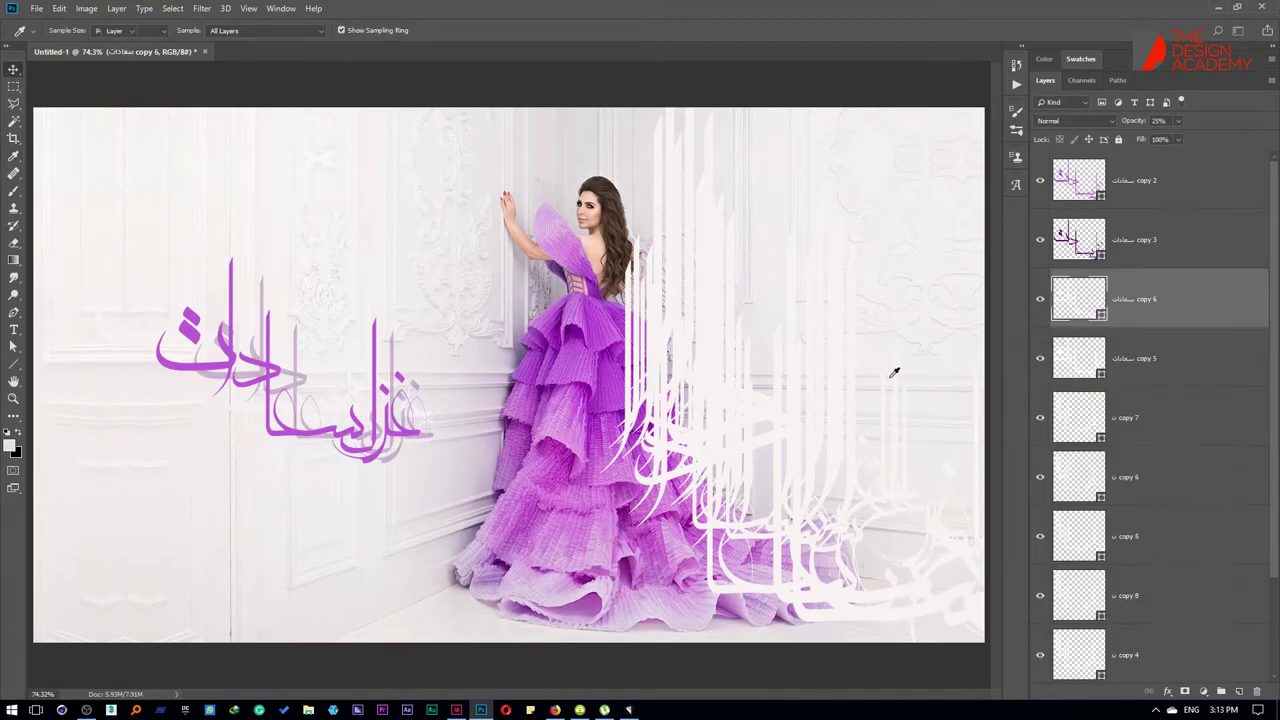
double_click(1078, 239)
left_click(882, 382)
key("Return")
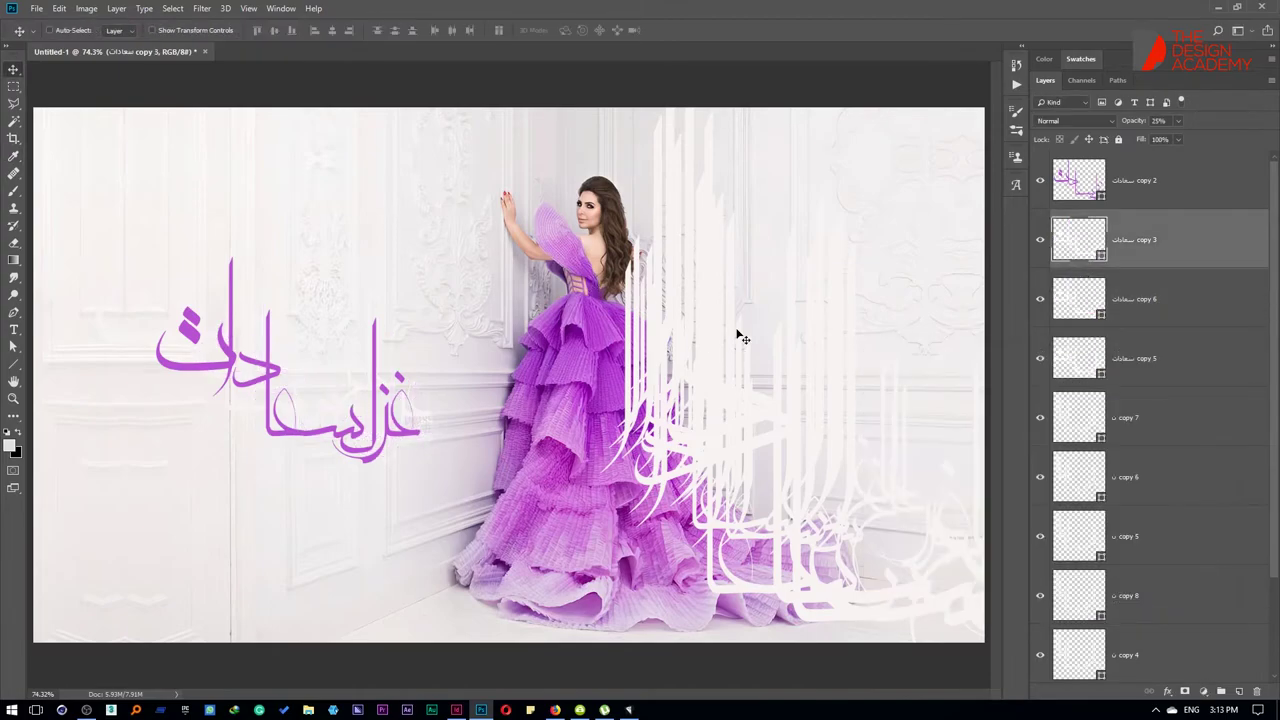
Step: Add an enlarged, slightly repositioned duplicate of the calligraphy
key("ctrl+j")
key("ctrl+t")
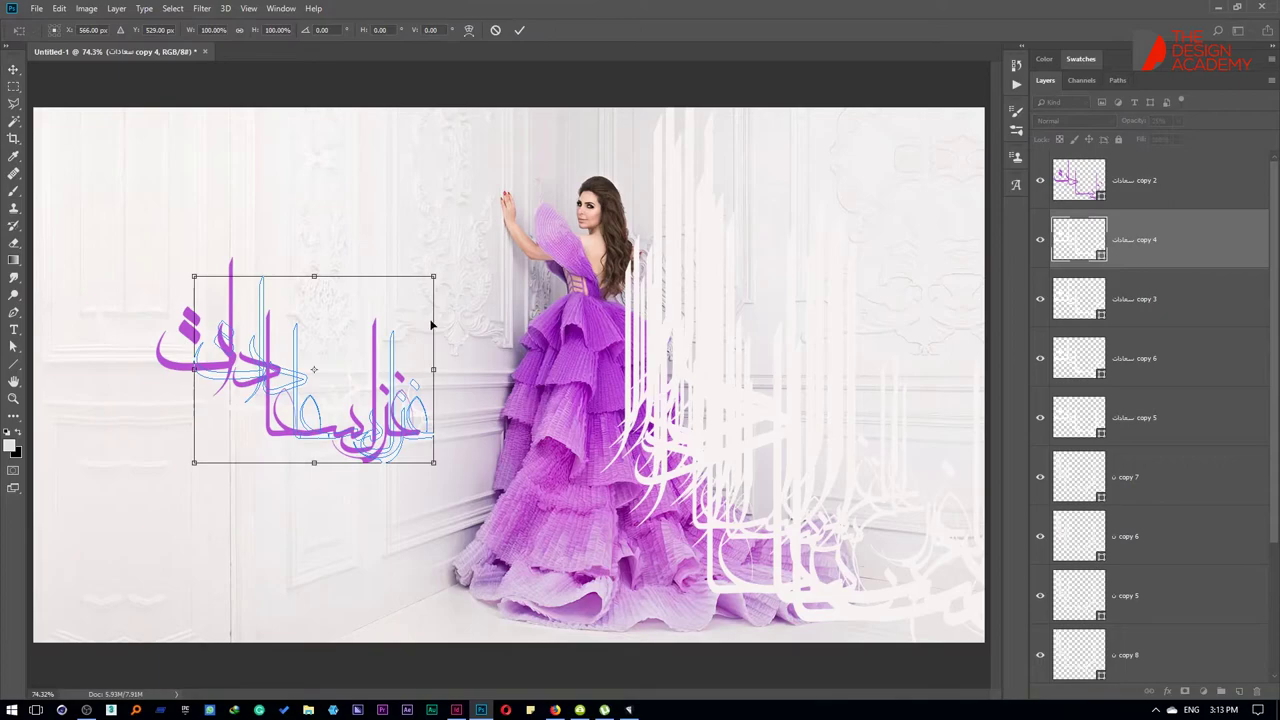
left_click_drag(438, 270, 463, 294)
key("Return")
left_click_drag(341, 330, 367, 360)
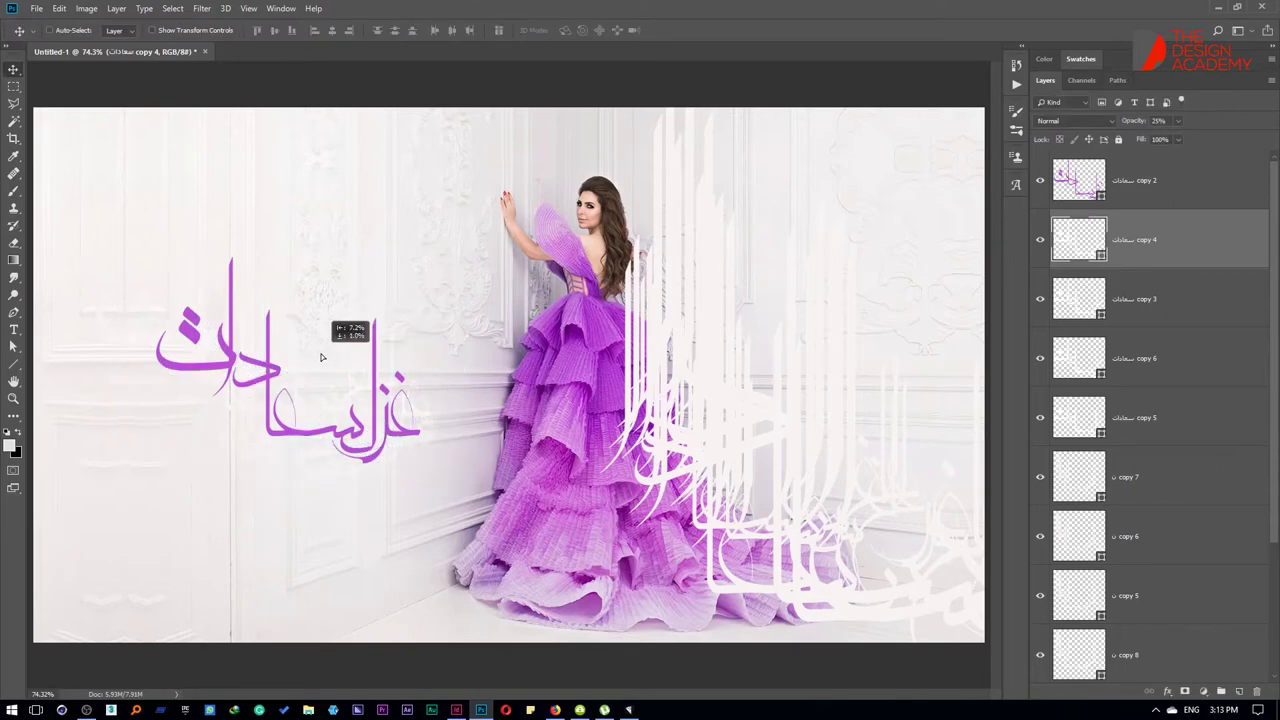
scroll(364, 398, "down", 1)
Step: Switch to the Type tool and launch Character Map via Windows search ('char')
scroll(398, 366, "down", 1)
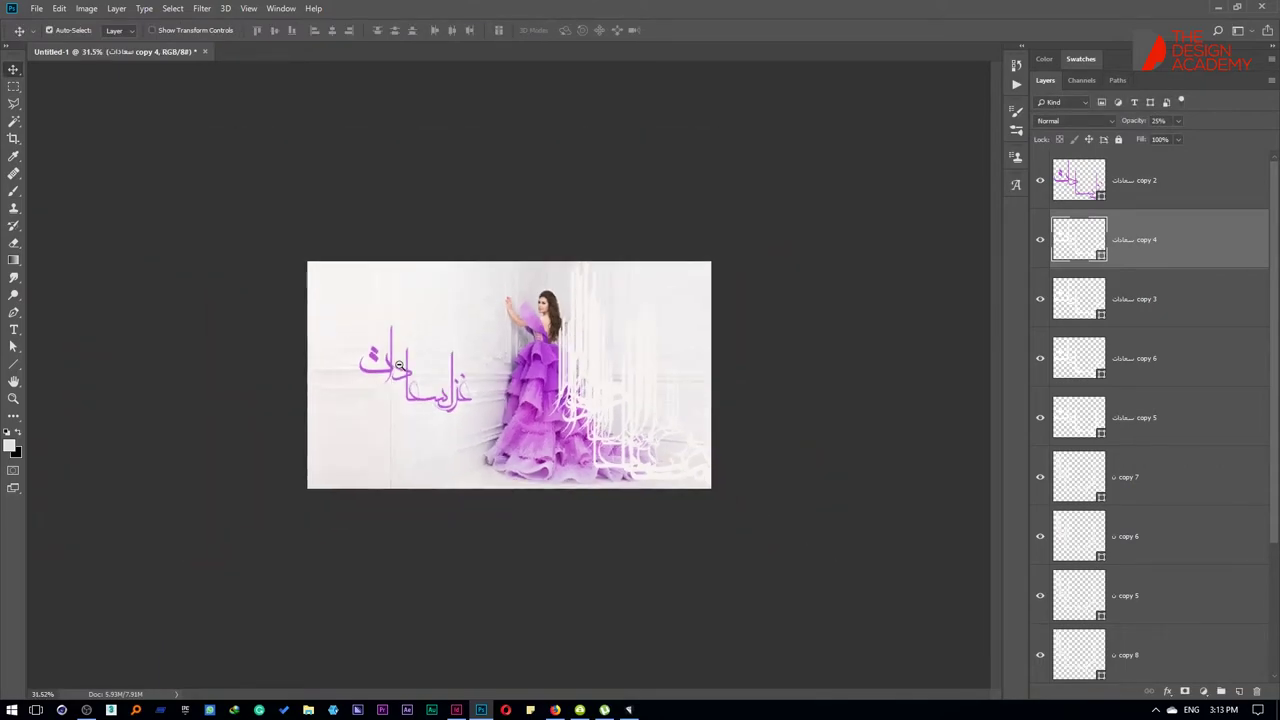
scroll(408, 360, "up", 1)
scroll(571, 340, "up", 1)
scroll(680, 269, "up", 1)
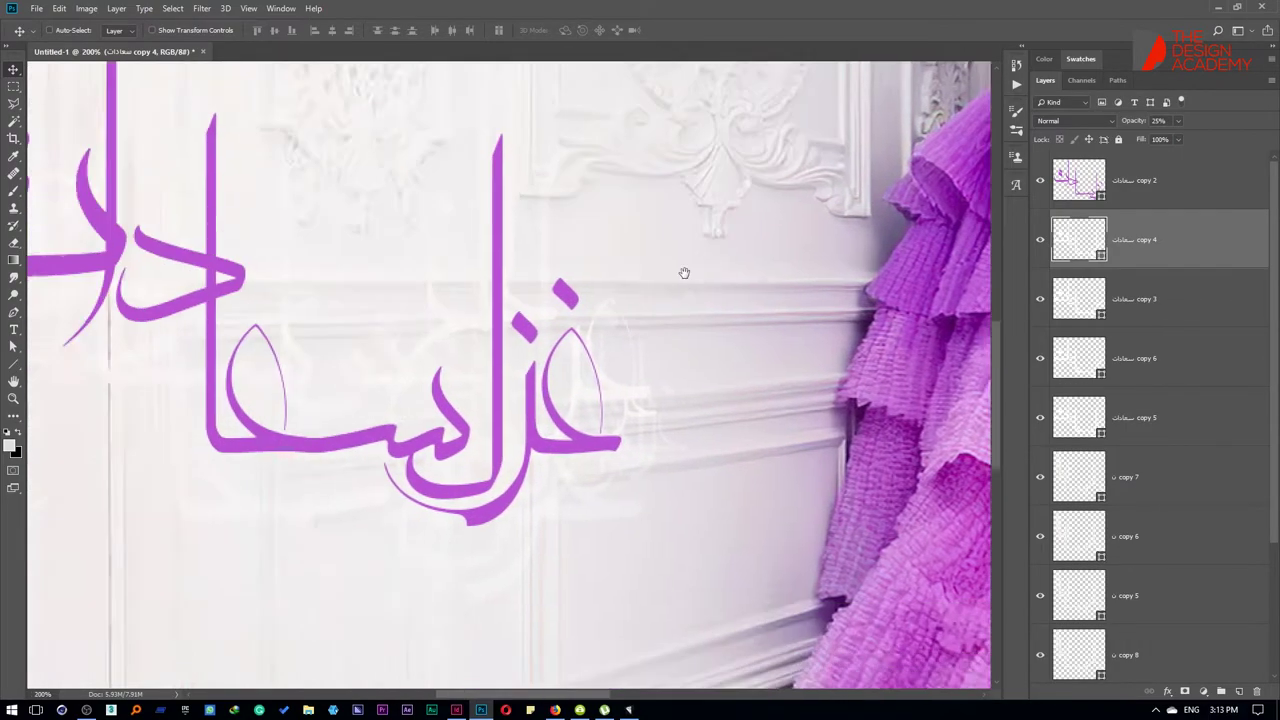
scroll(751, 257, "up", 1)
key("t")
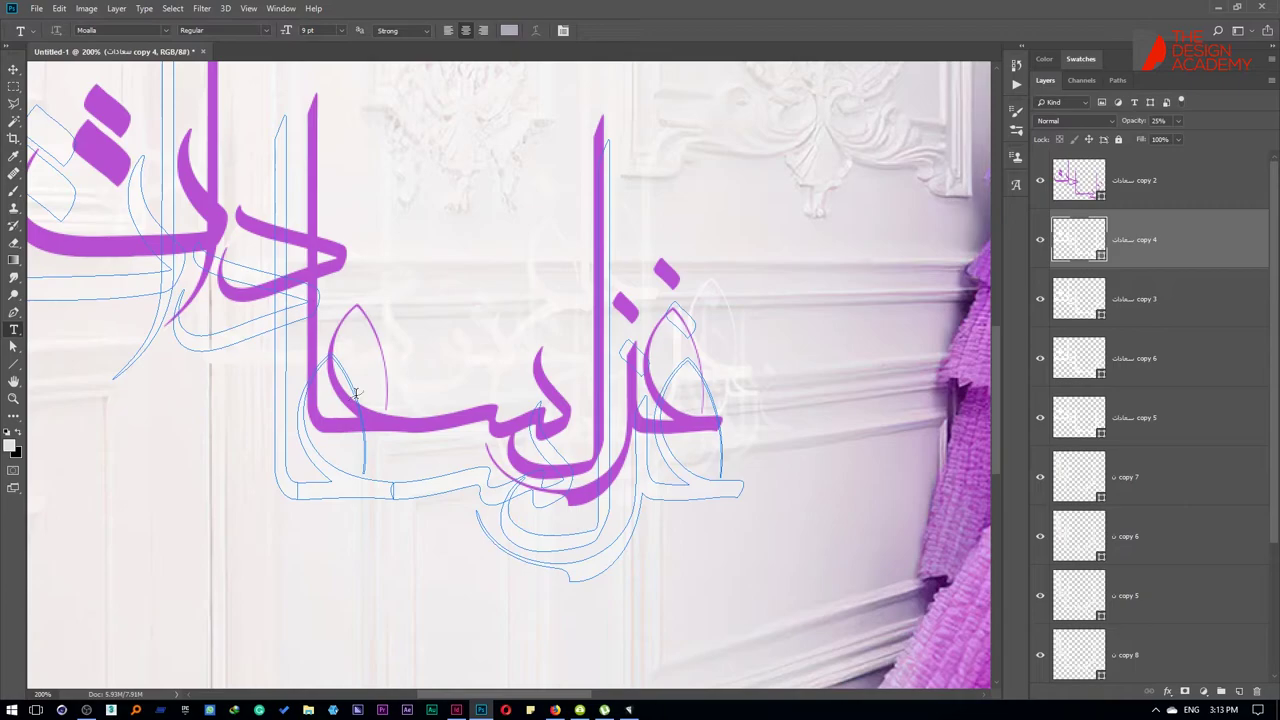
key("super")
type("char")
key("Return")
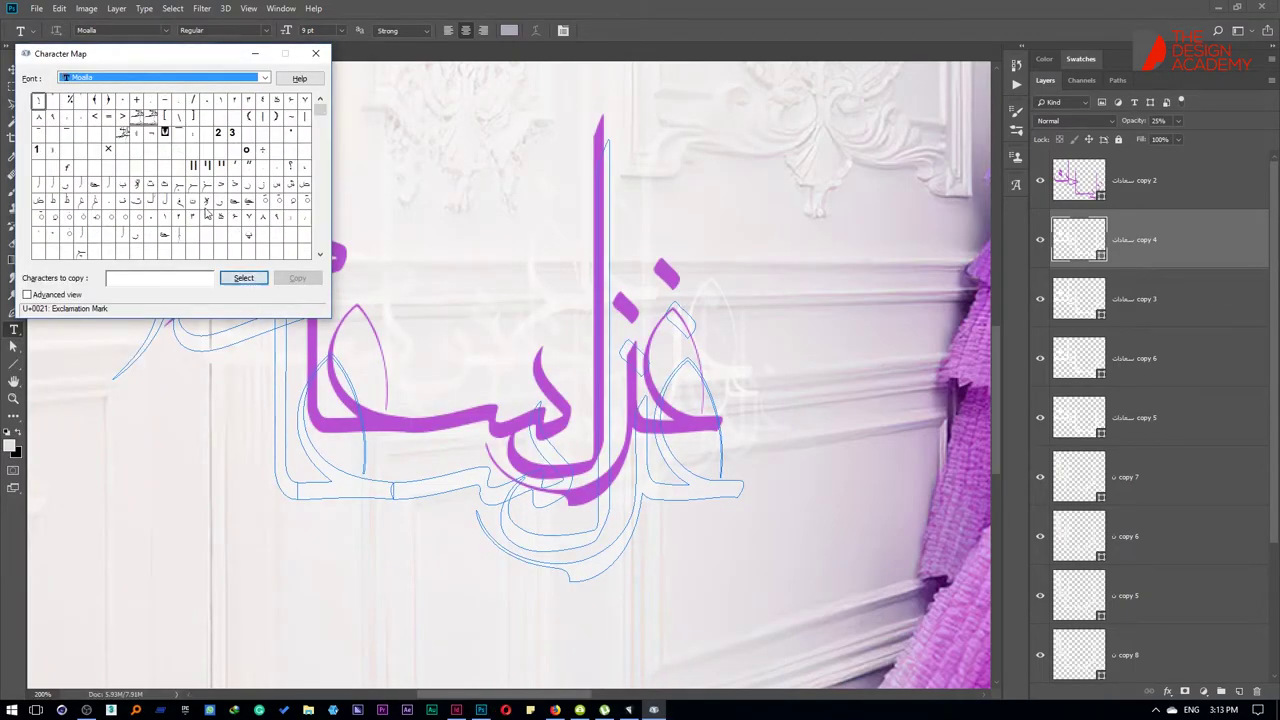
Step: Copy the Teh Marbuta glyph in Character Map and start a text layer on the canvas
left_click_drag(216, 53, 772, 223)
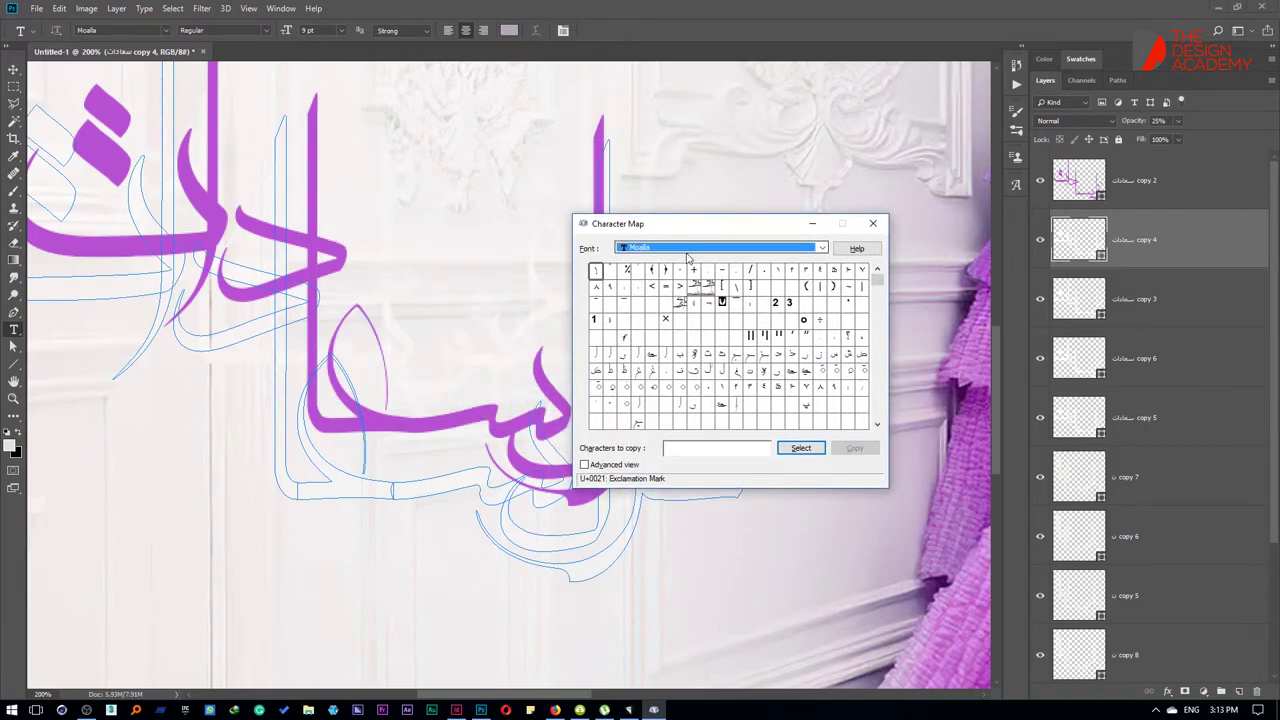
left_click(704, 360)
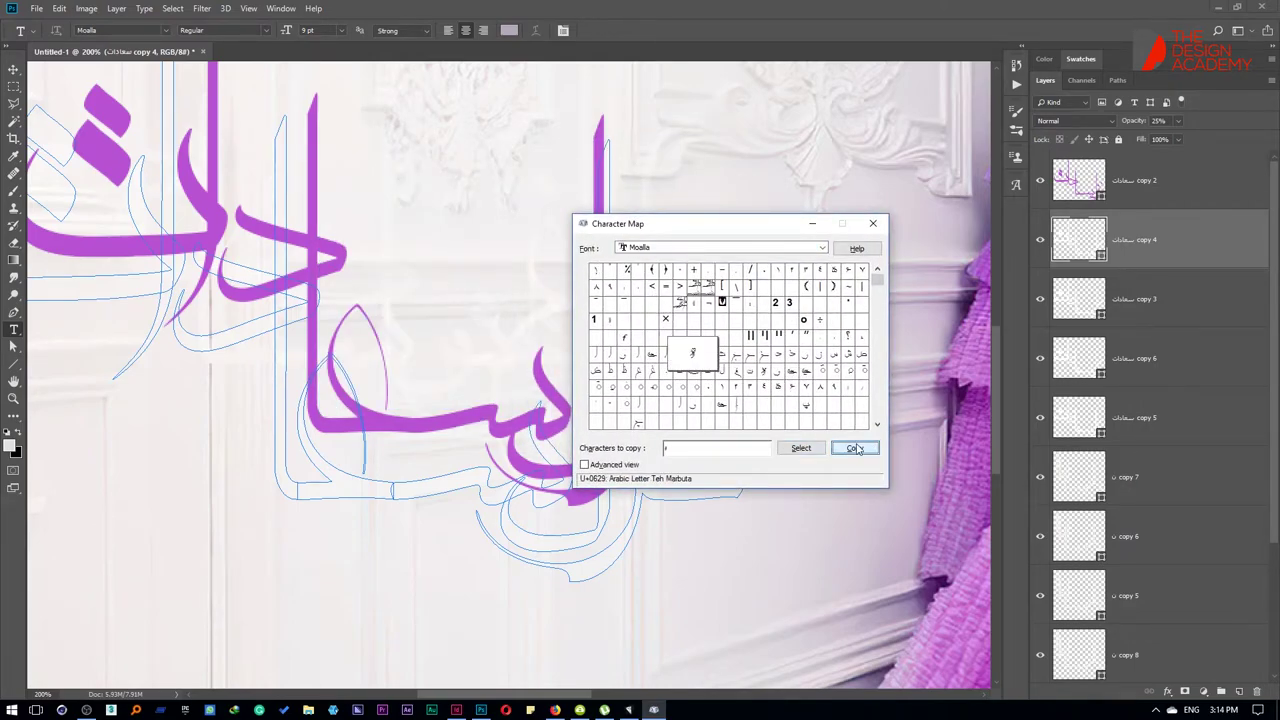
left_click(855, 449)
left_click(287, 307)
left_click(170, 501)
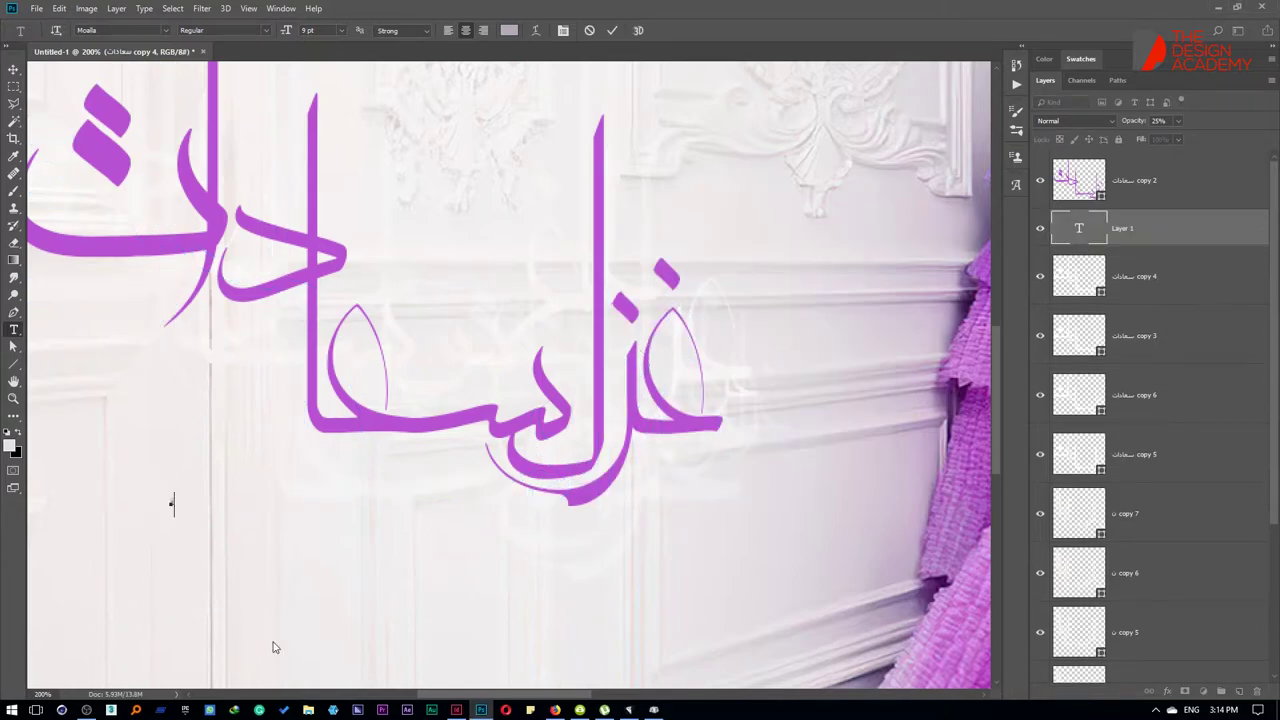
Step: Set the text colour to the sampled calligraphy purple, paste the Teh Marbuta and enlarge it
left_click(509, 30)
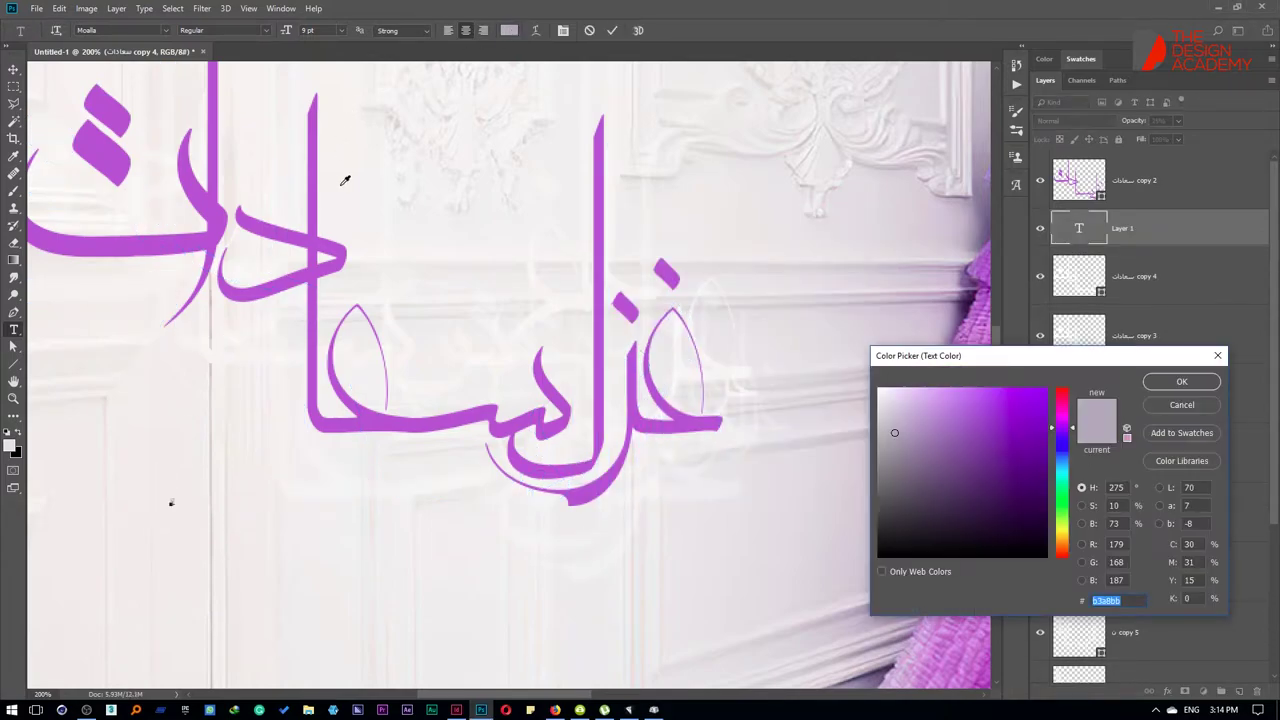
left_click(335, 240)
key("Return")
key("ctrl+v")
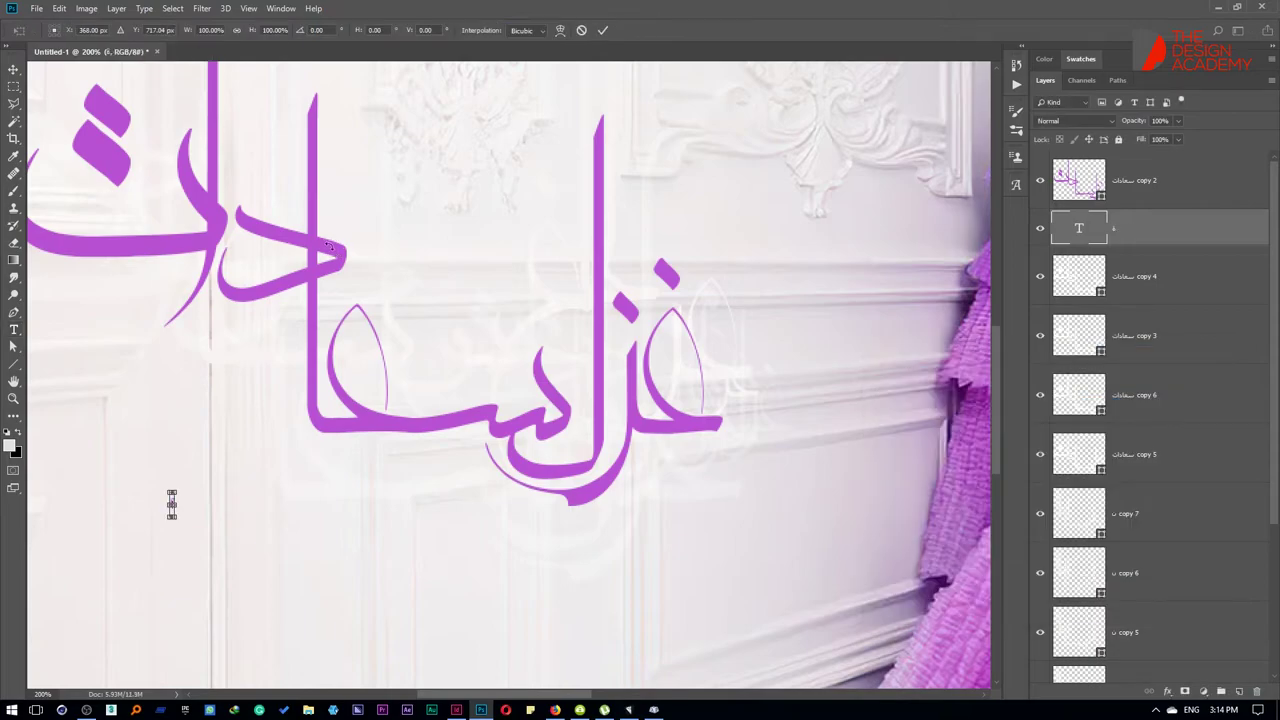
left_click_drag(172, 489, 172, 332)
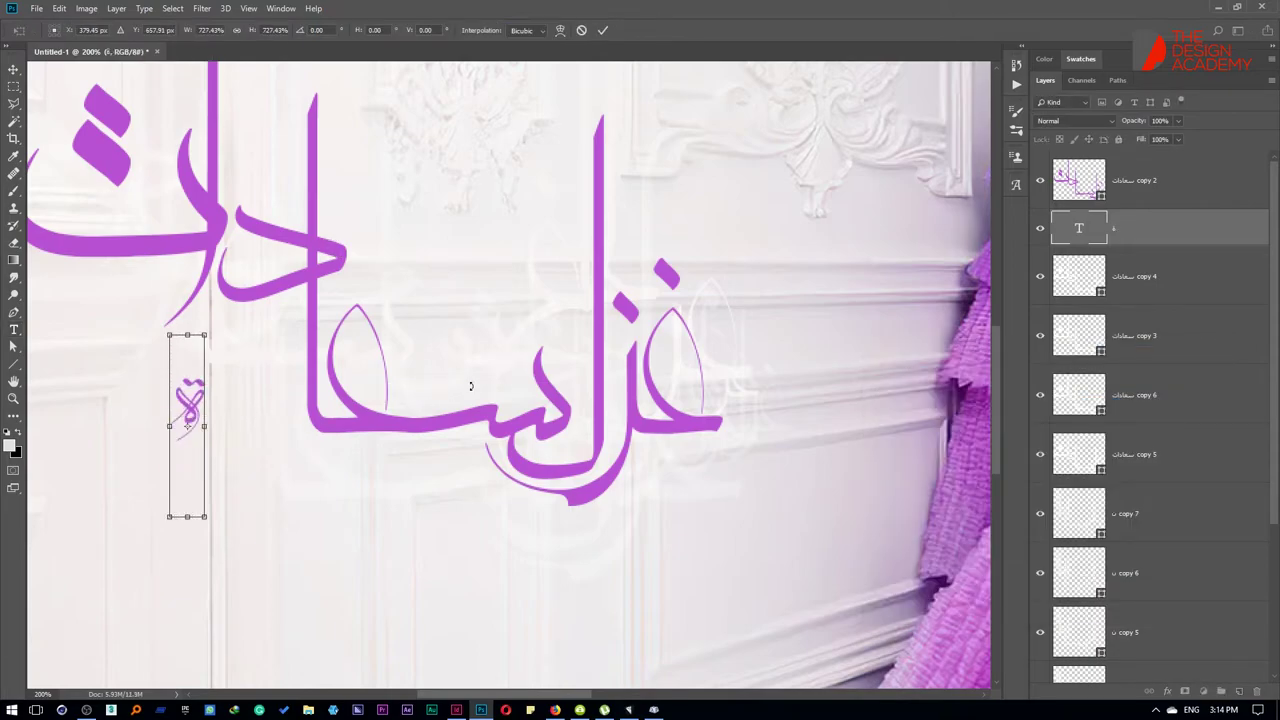
key("Return")
key("ctrl+0")
Step: Move the glyph beside the calligraphy, enlarge it further and nudge it up and right
left_click_drag(418, 500, 410, 402)
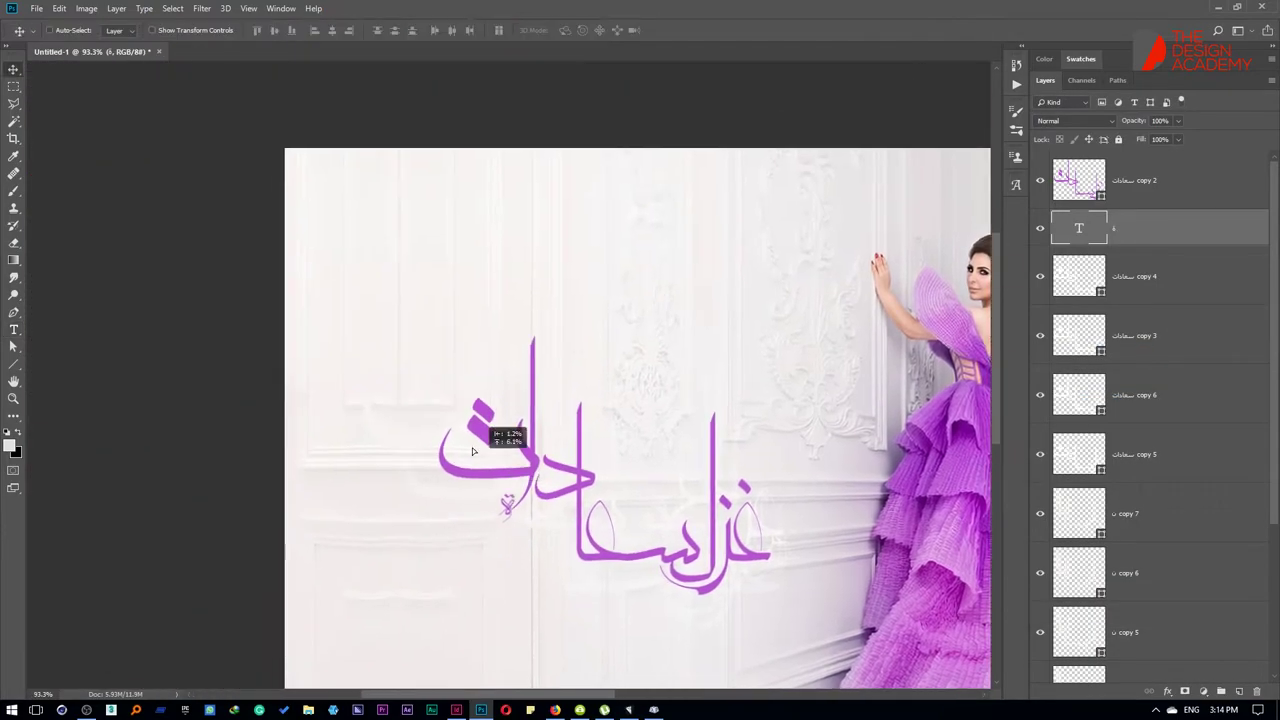
scroll(412, 402, "up", 5)
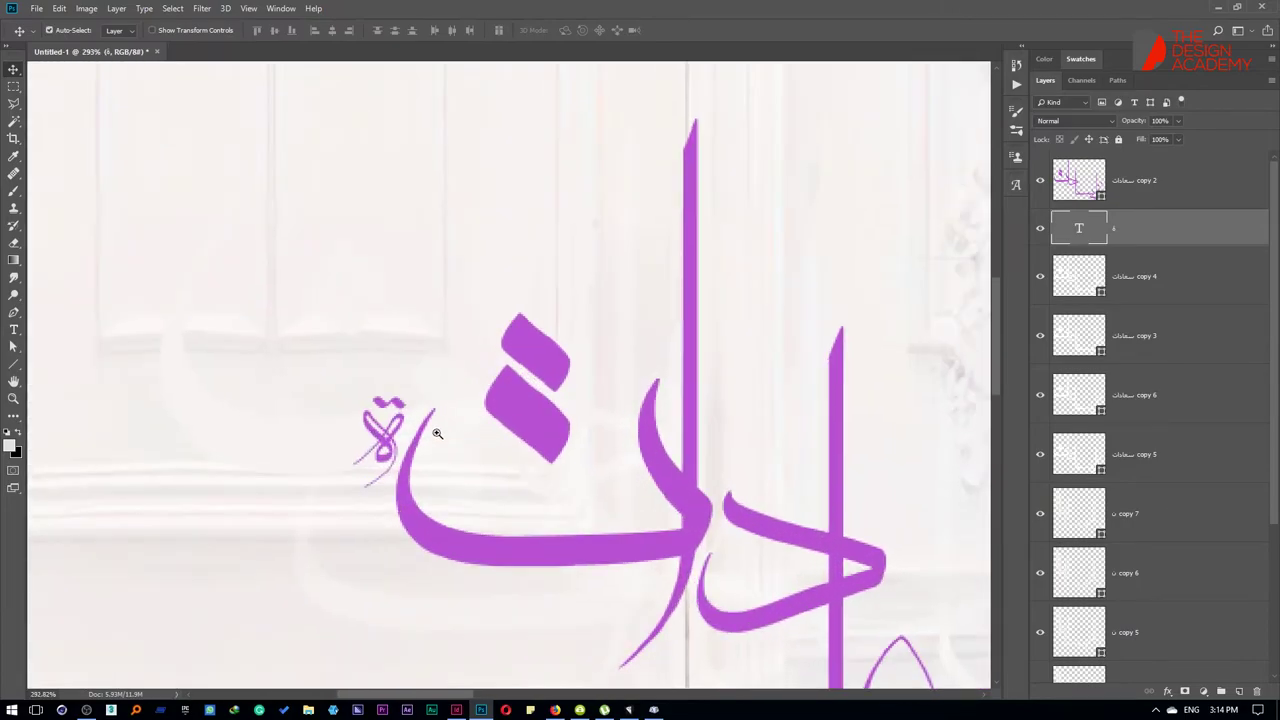
key("ctrl+t")
left_click_drag(418, 347, 500, 229)
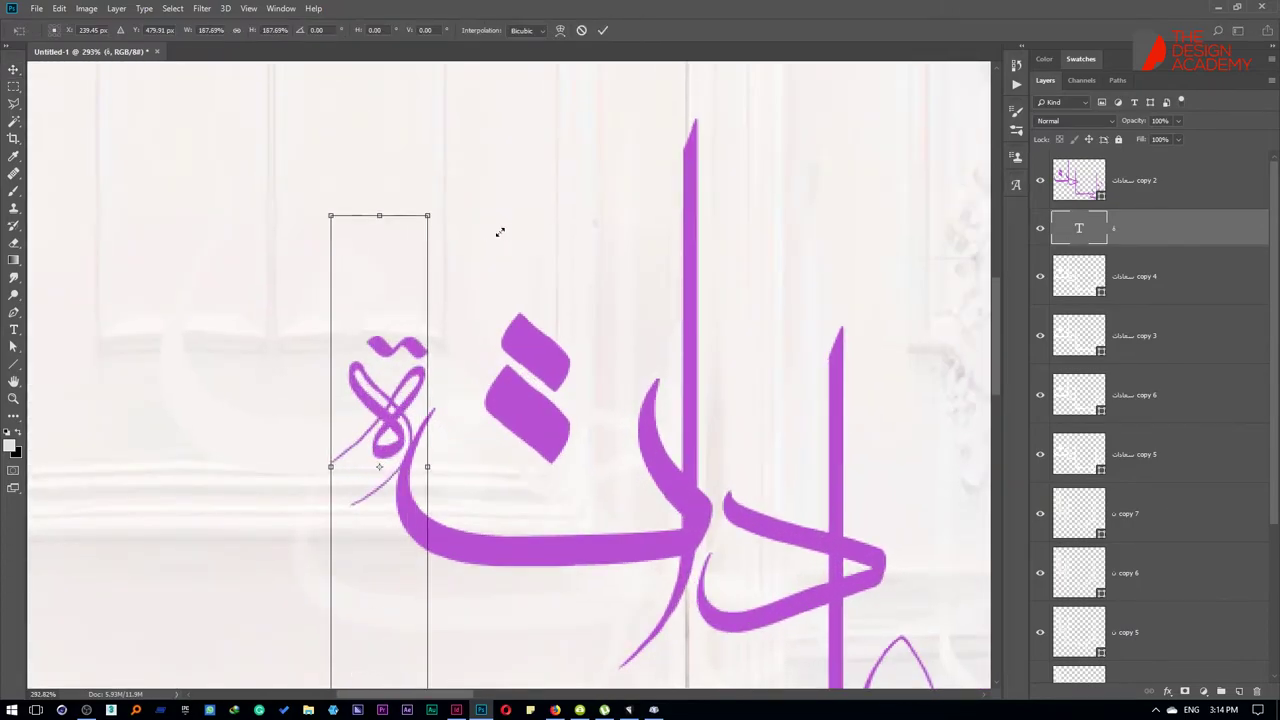
key("Return")
key("Up")
key("Up")
key("Up")
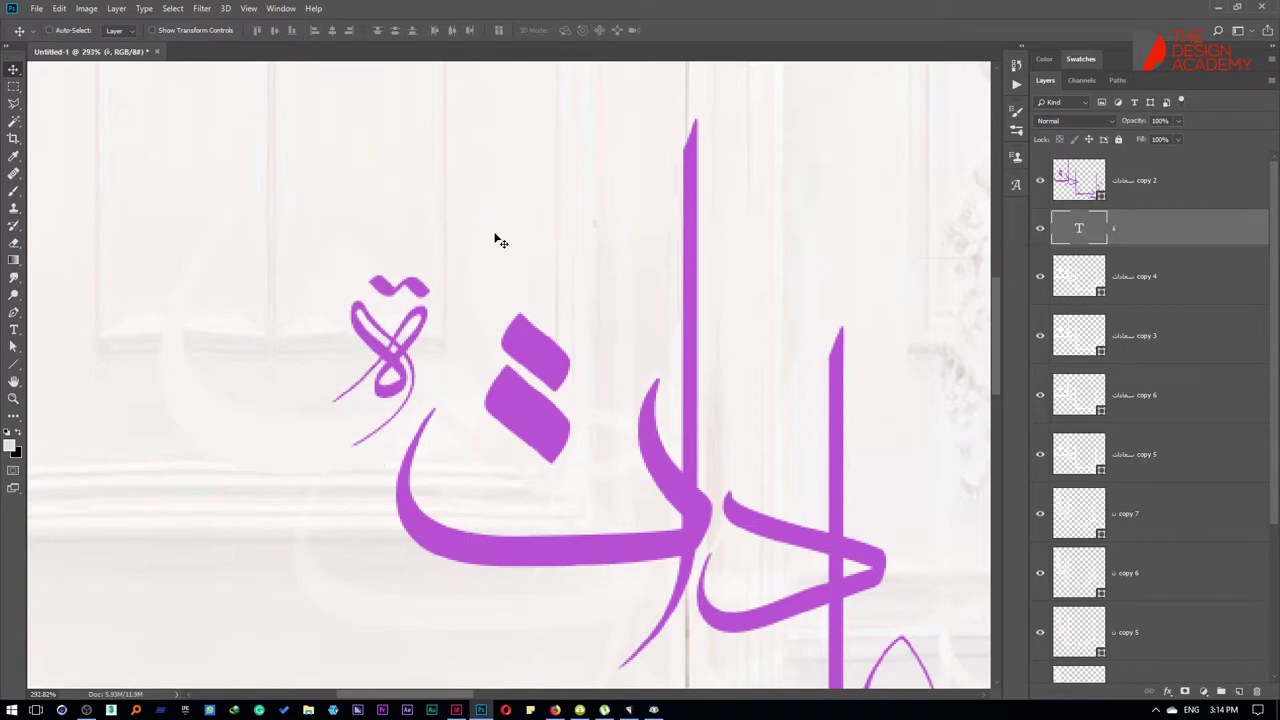
key("Right")
key("Up")
key("Up")
key("Up")
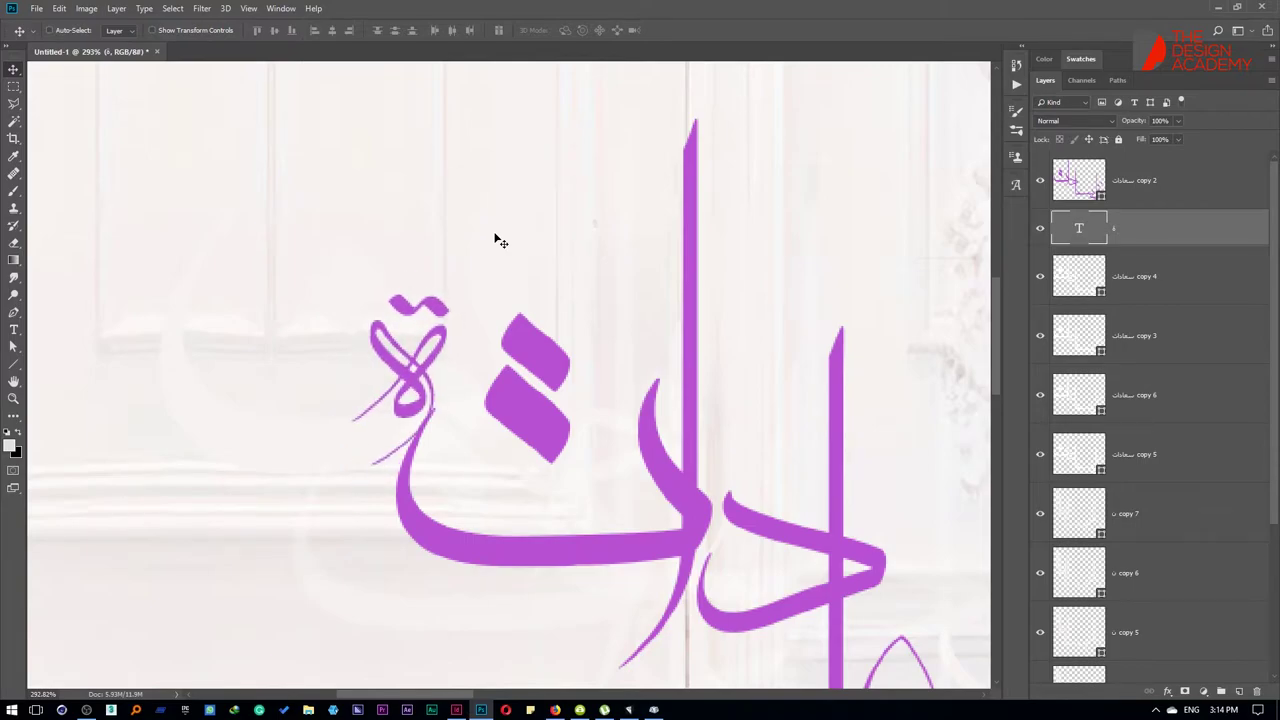
key("Right")
key("Up")
key("Up")
key("Right")
key("Right")
key("Left")
key("Left")
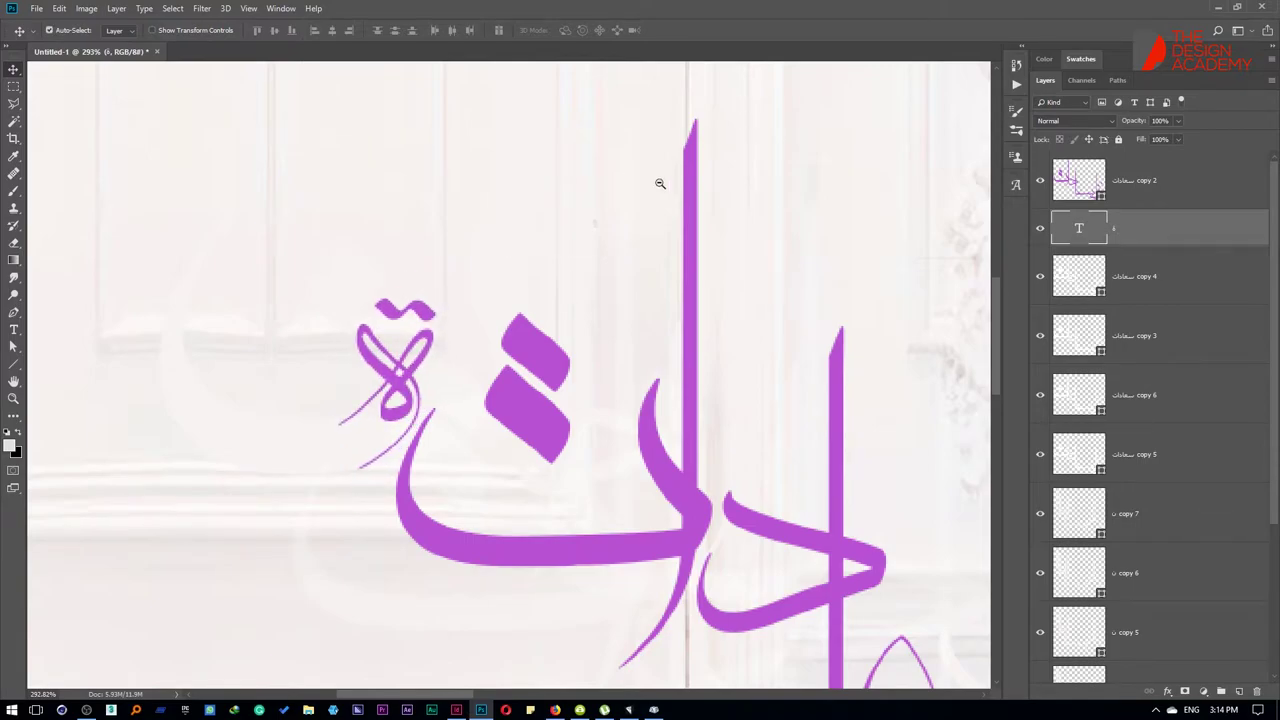
key("ctrl+0")
key("ctrl+0")
Step: Copy the Arabic High Hamza Yeh glyph in Character Map
key("alt+Tab")
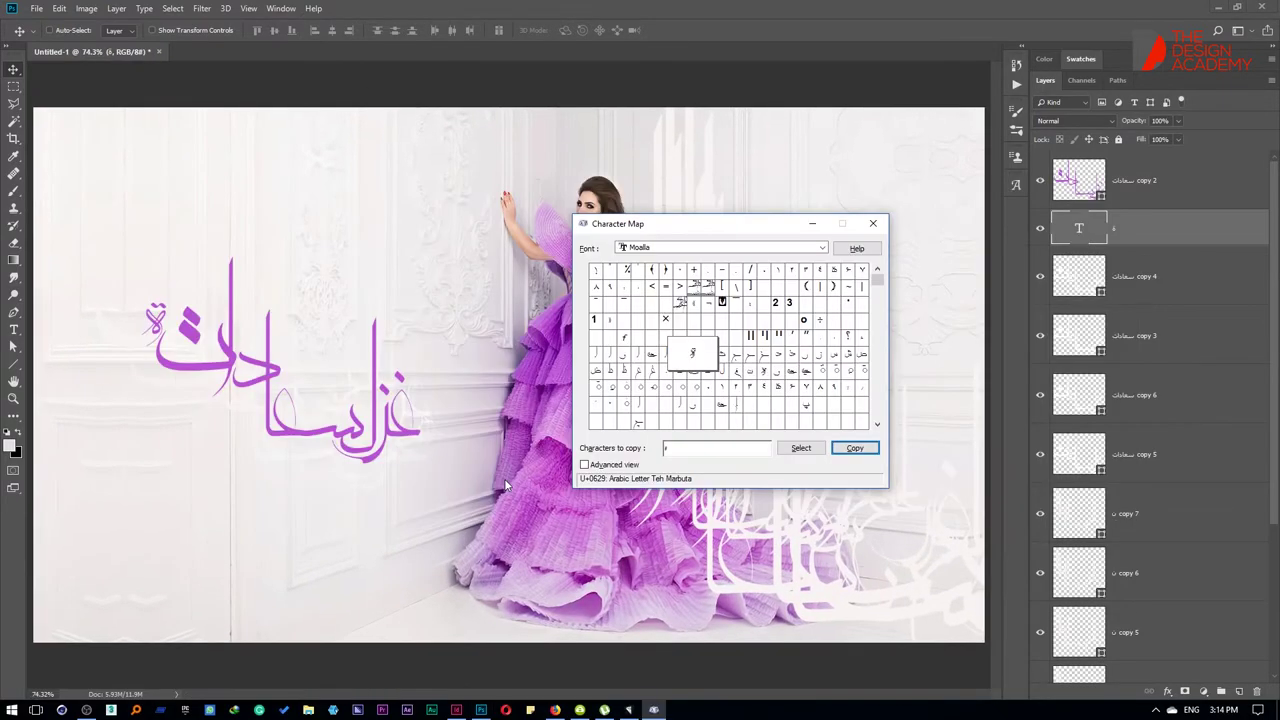
left_click(651, 354)
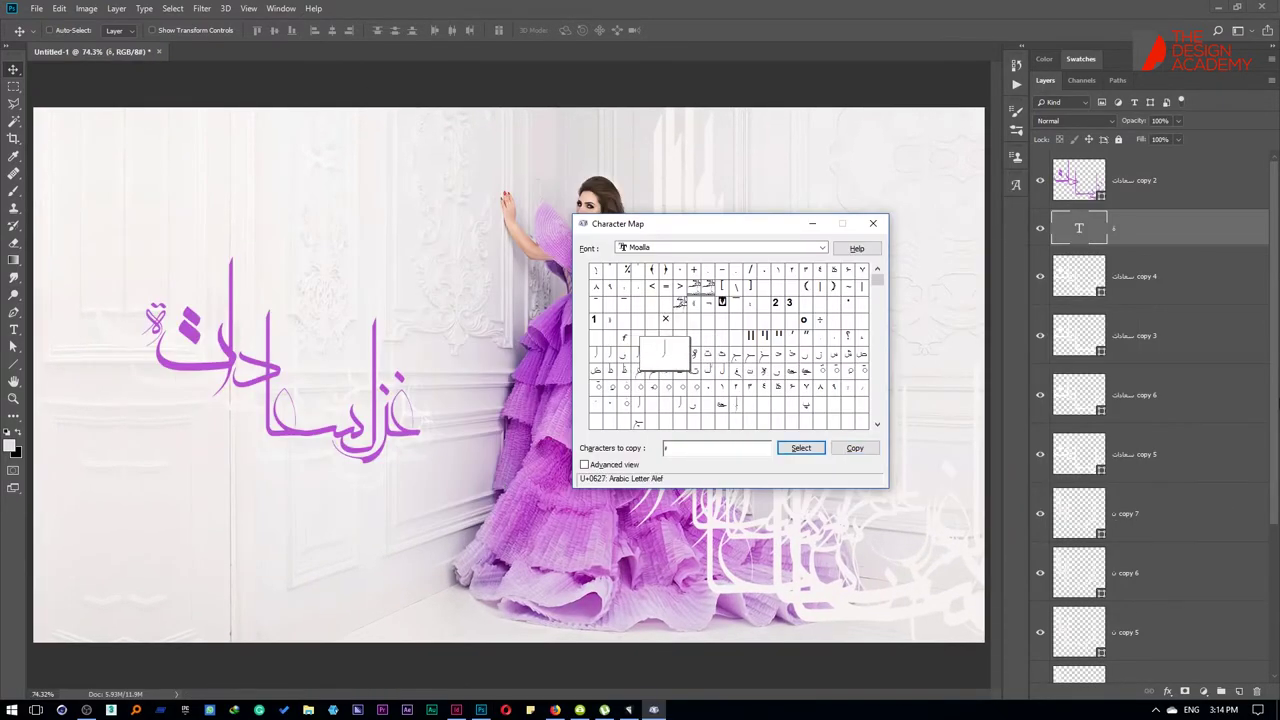
mouse_move(651, 354)
left_mouse_down()
mouse_move(706, 285)
mouse_move(692, 404)
mouse_move(720, 404)
left_mouse_up()
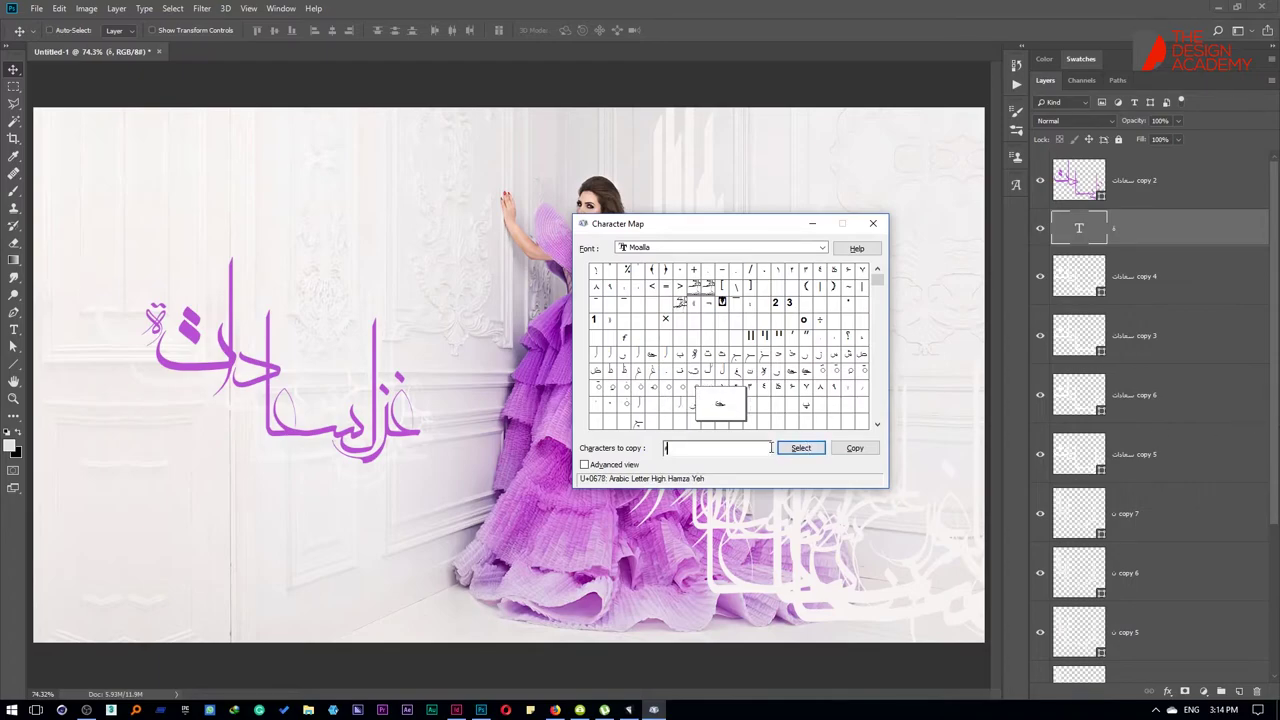
left_click(855, 447)
left_click(249, 296)
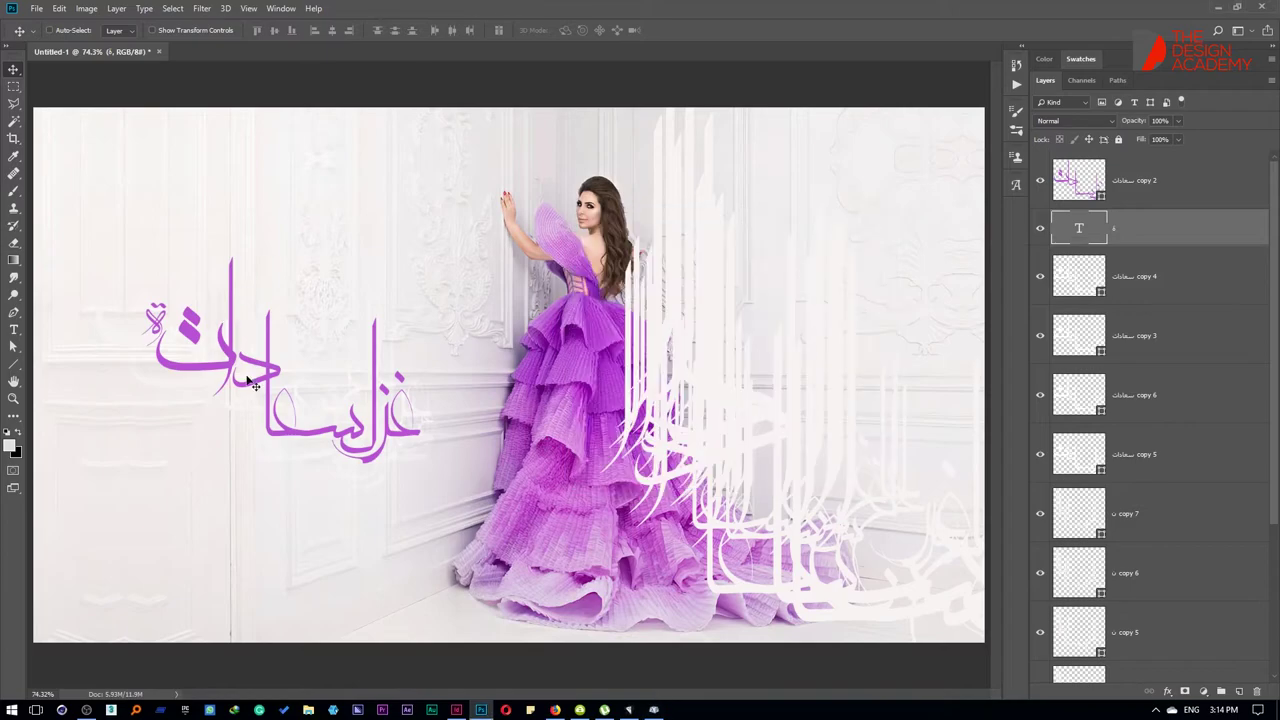
Step: Try the new character in a duplicated glyph text layer, then delete that layer
mouse_move(190, 325)
left_mouse_down()
mouse_move(258, 240)
mouse_move(258, 347)
mouse_move(185, 377)
left_mouse_up()
double_click(258, 238)
key("ctrl+v")
key("ctrl+Return")
key("v")
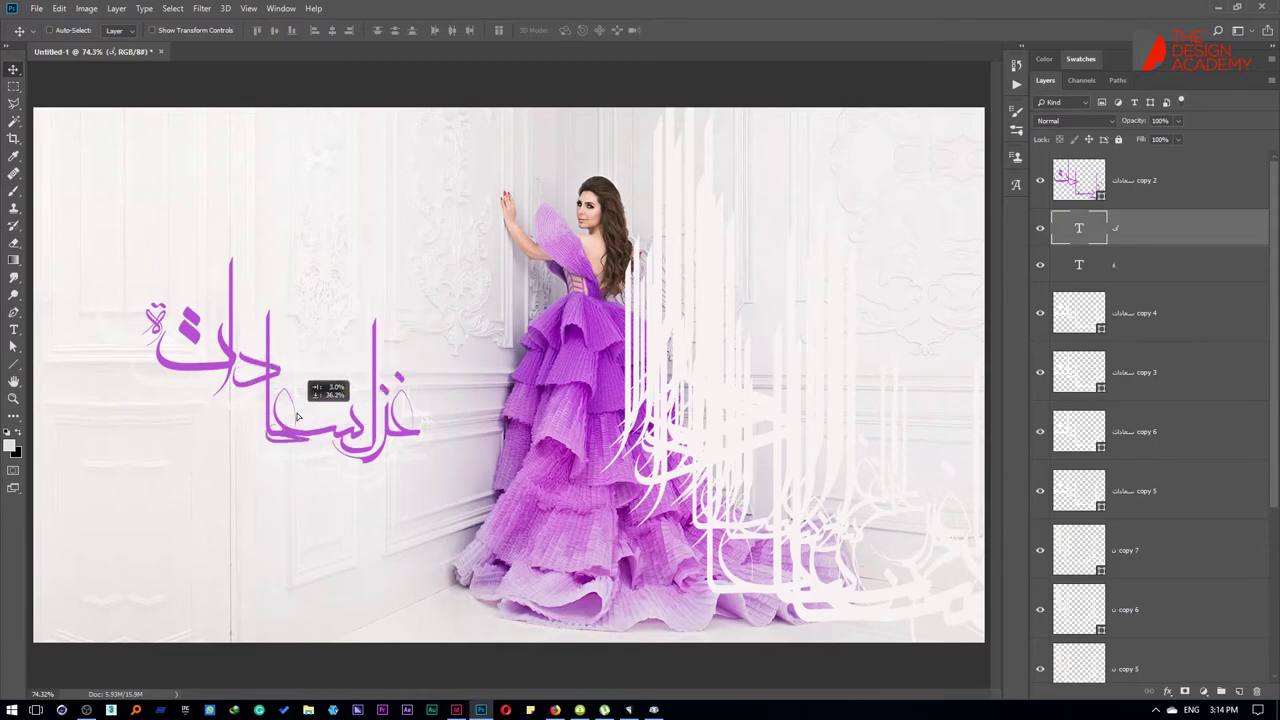
key("Delete")
key("alt+Tab")
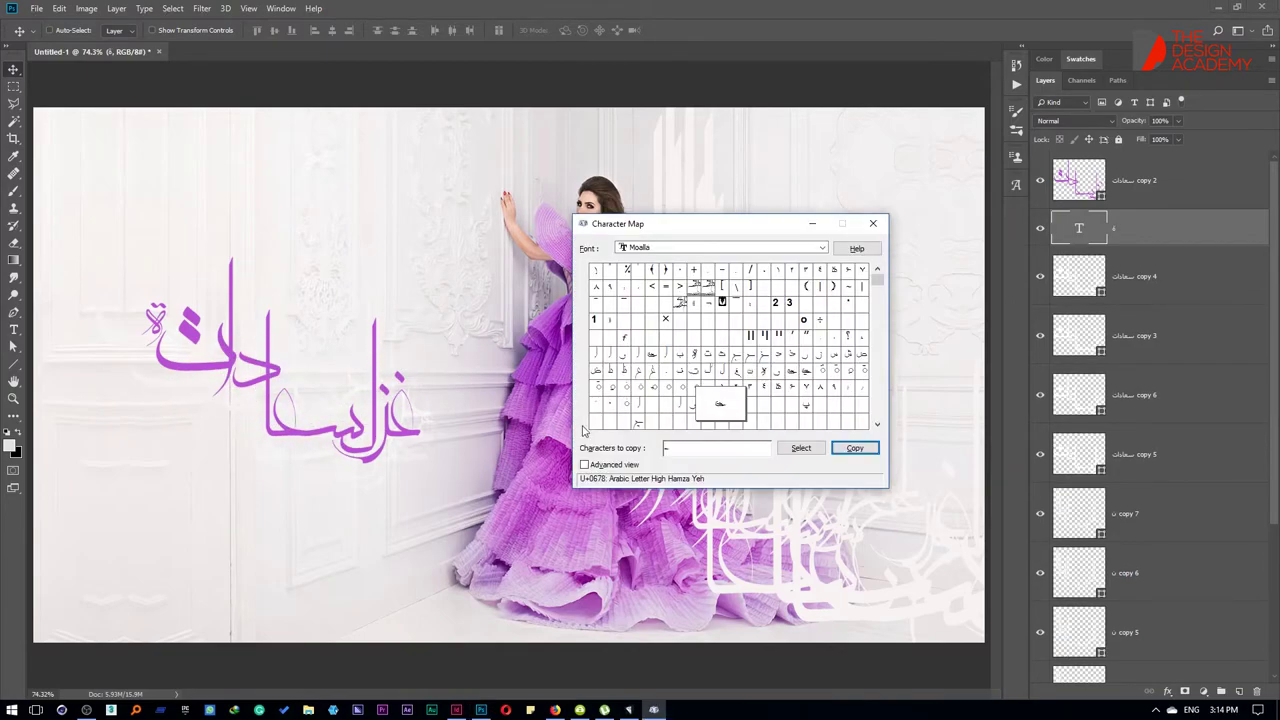
Step: Preview Moalla glyphs in Character Map: Lam, Kaf, Tah forms, Allah and Shadda ligatures
left_click(876, 424)
left_click_drag(875, 426, 875, 426)
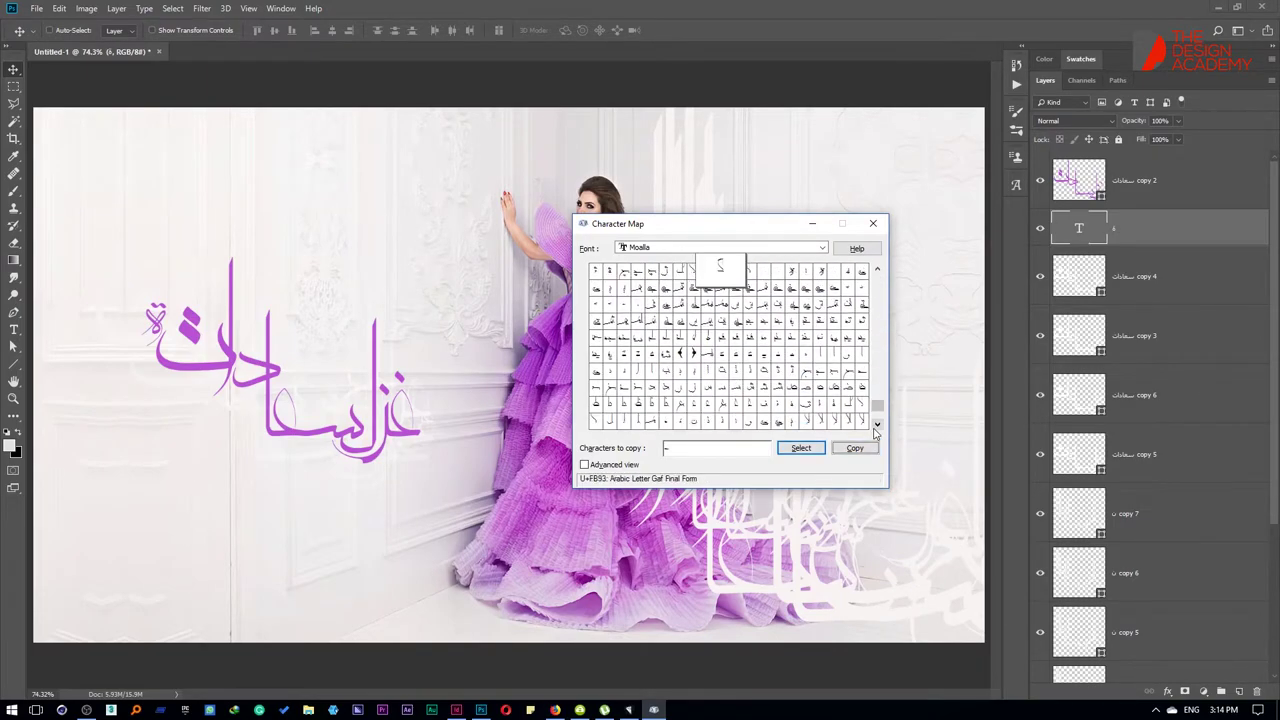
left_click(637, 402)
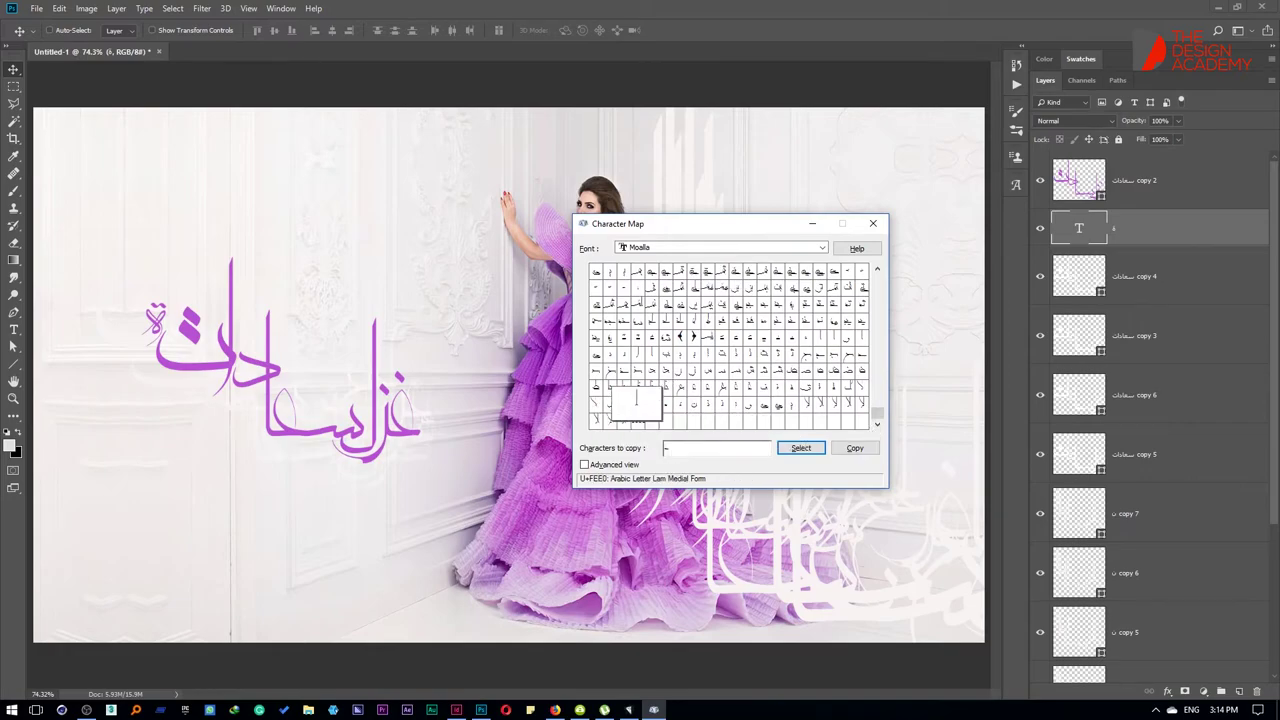
left_click_drag(627, 412, 596, 404)
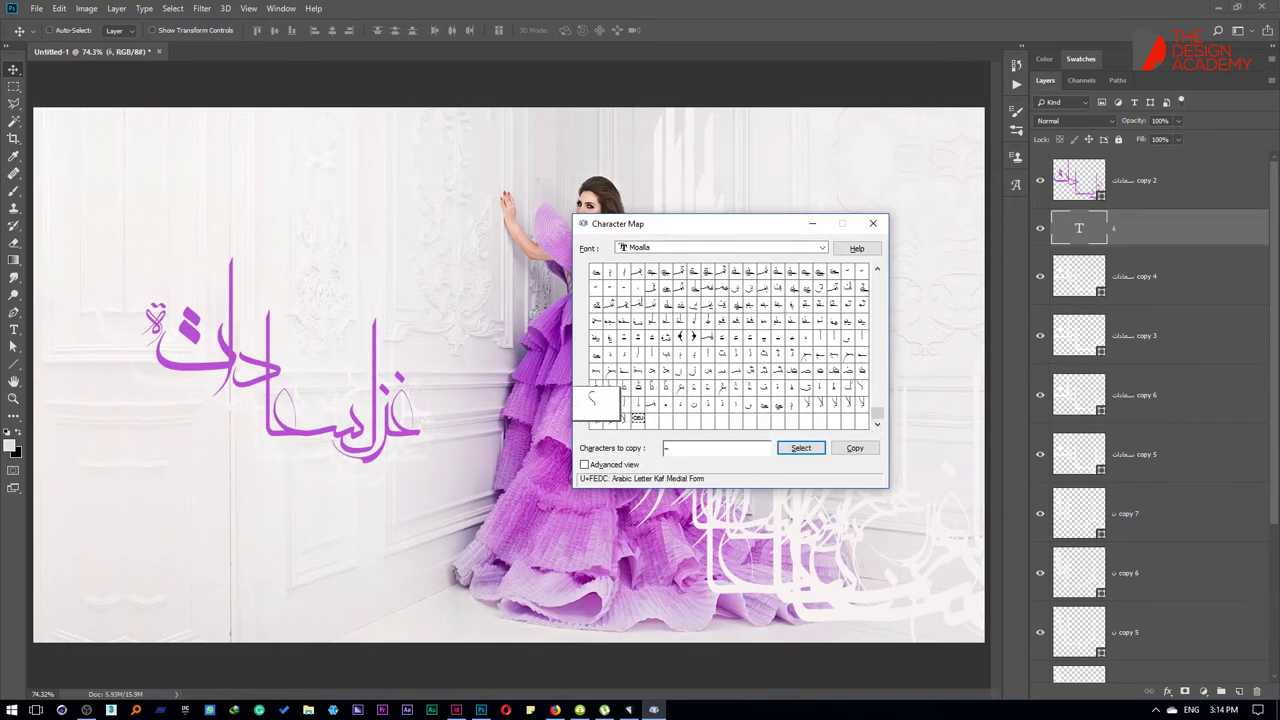
left_click(597, 388)
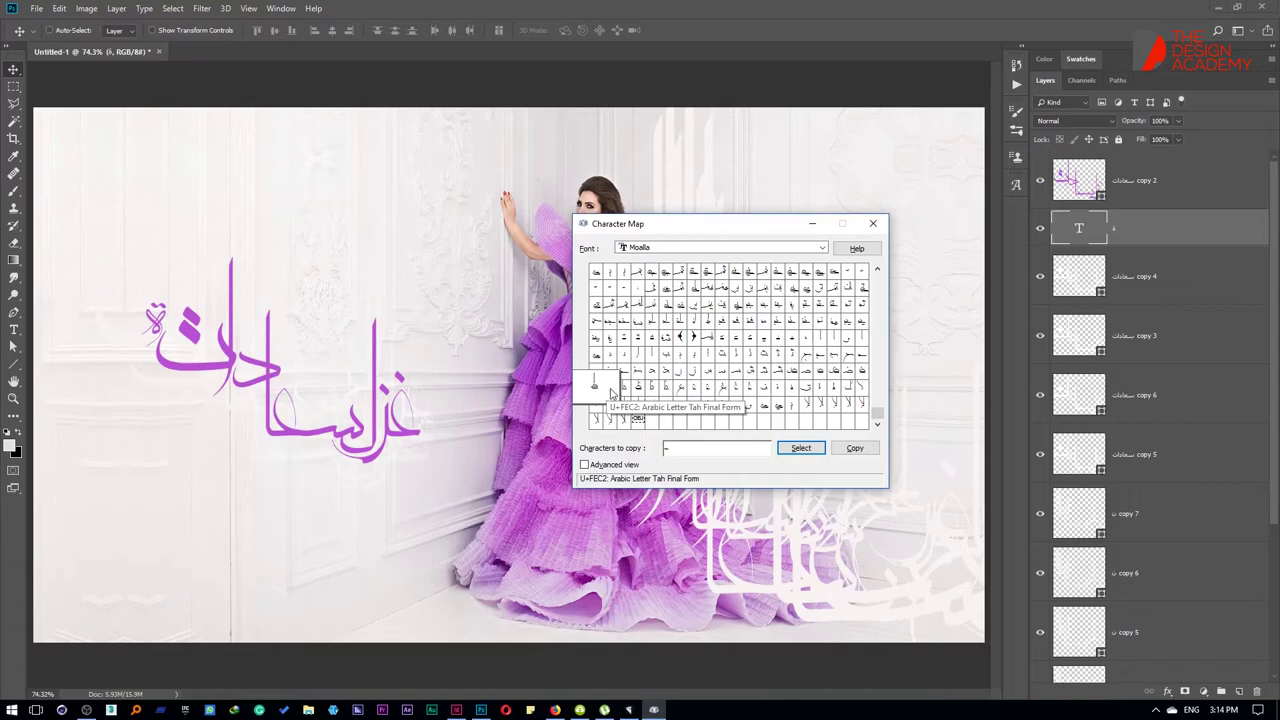
left_click(797, 415)
left_click(791, 370)
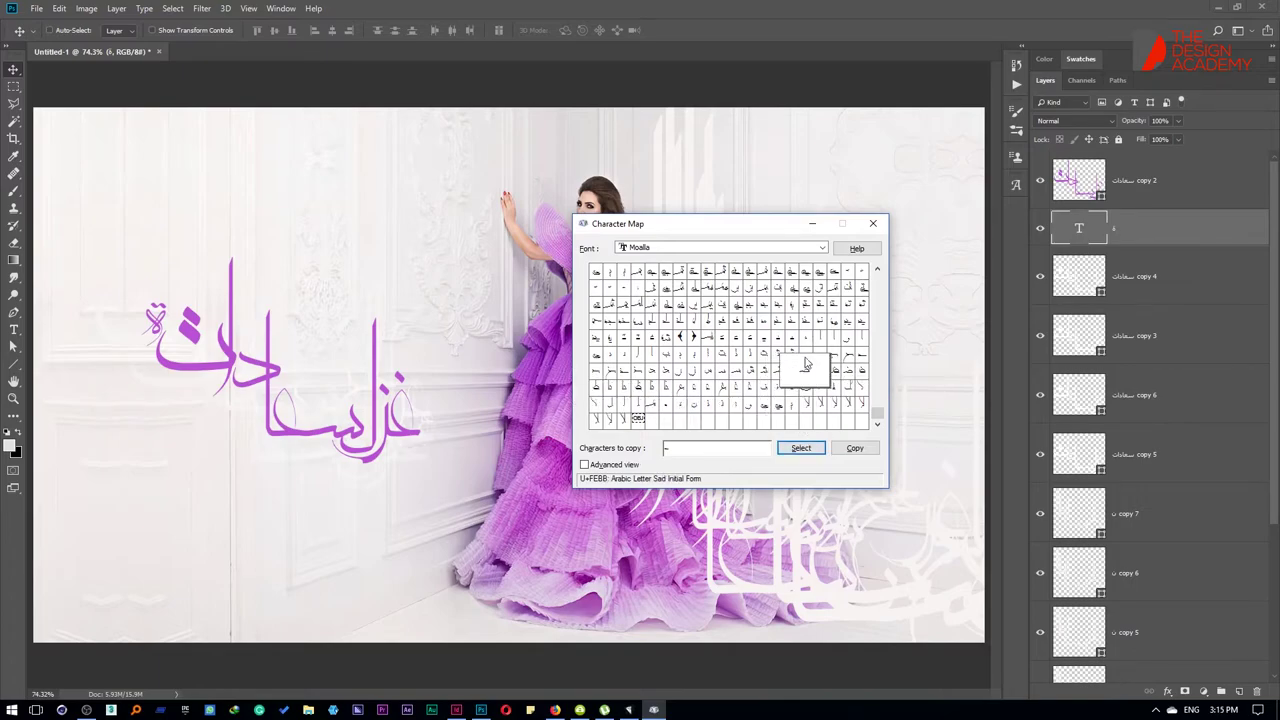
left_click(806, 354)
left_click(707, 338)
left_click(693, 338)
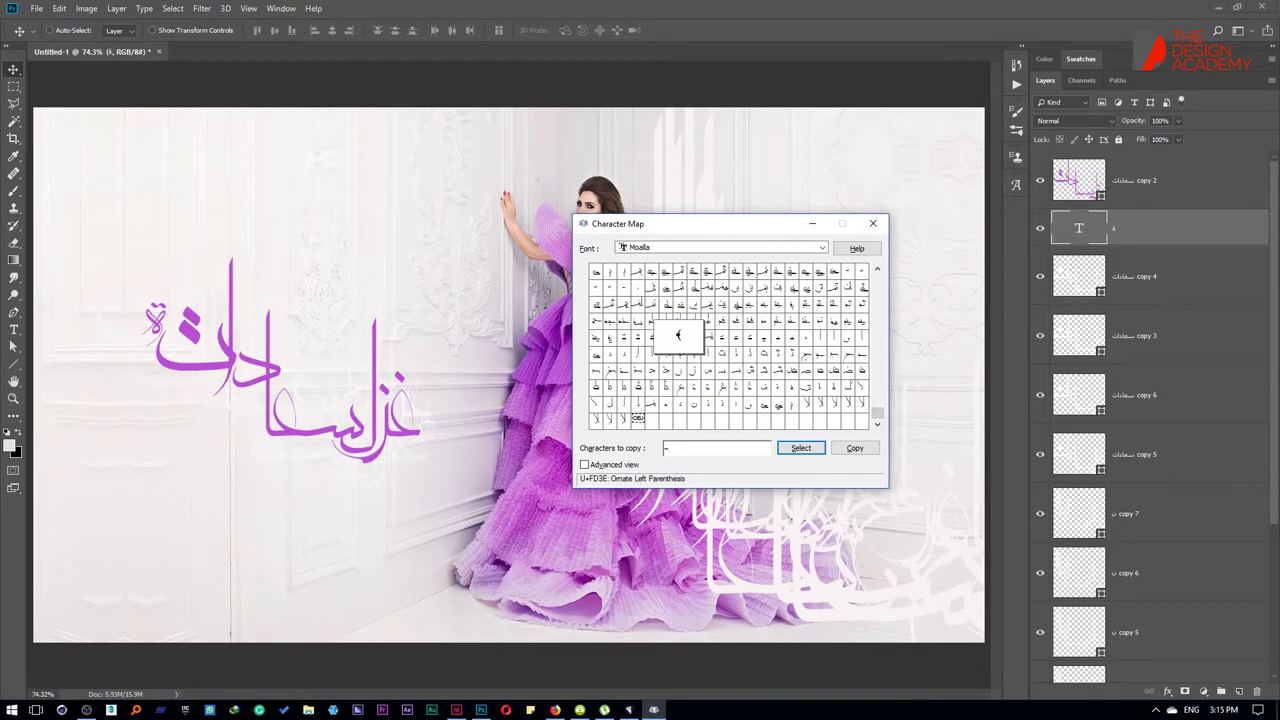
left_click(651, 338)
left_click(637, 338)
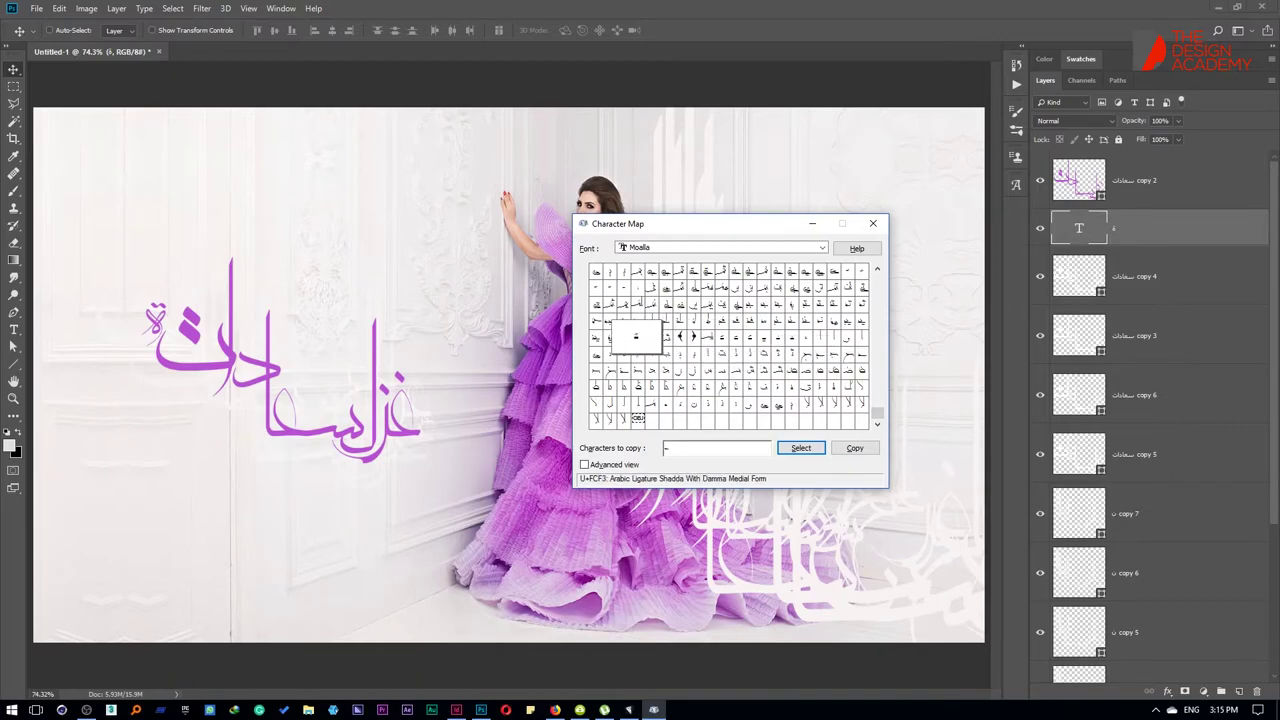
left_click(623, 338)
left_click(598, 342)
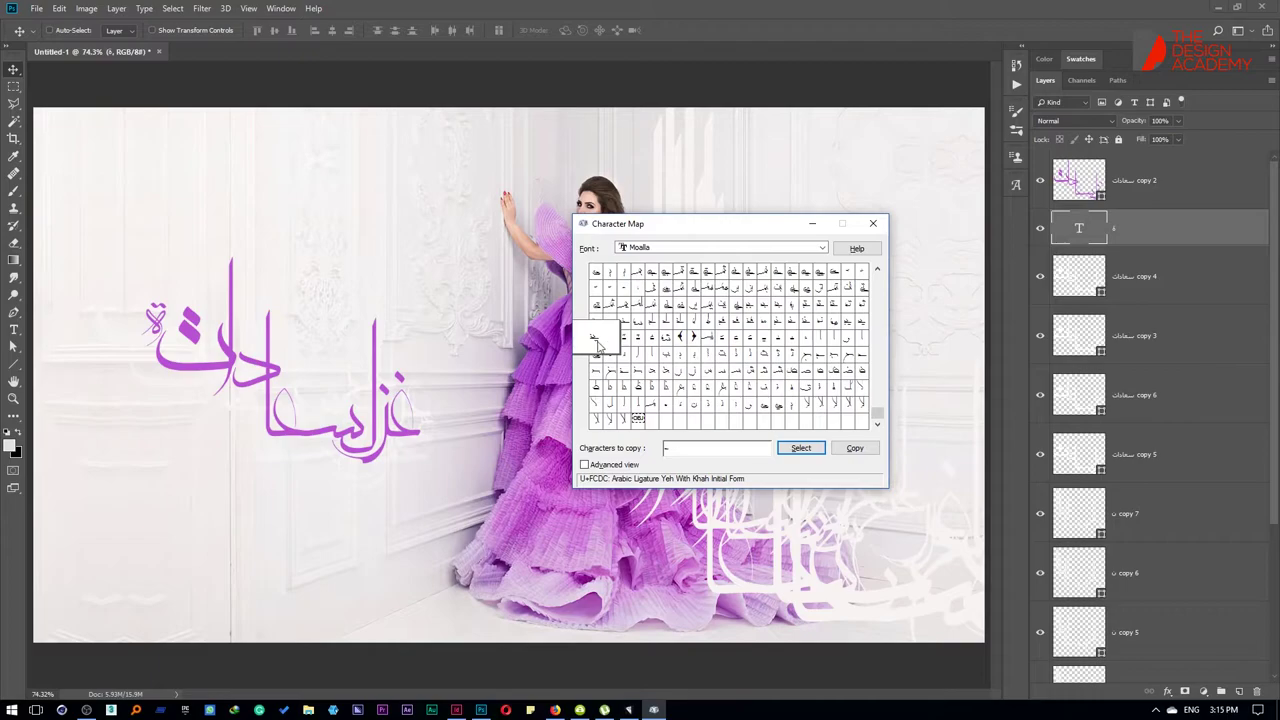
Step: Preview more Moalla ligatures and forms: Beh-Meem, Teh-Yeh, Sad medial, Keheh final, Noon Ghunna
left_click(637, 273)
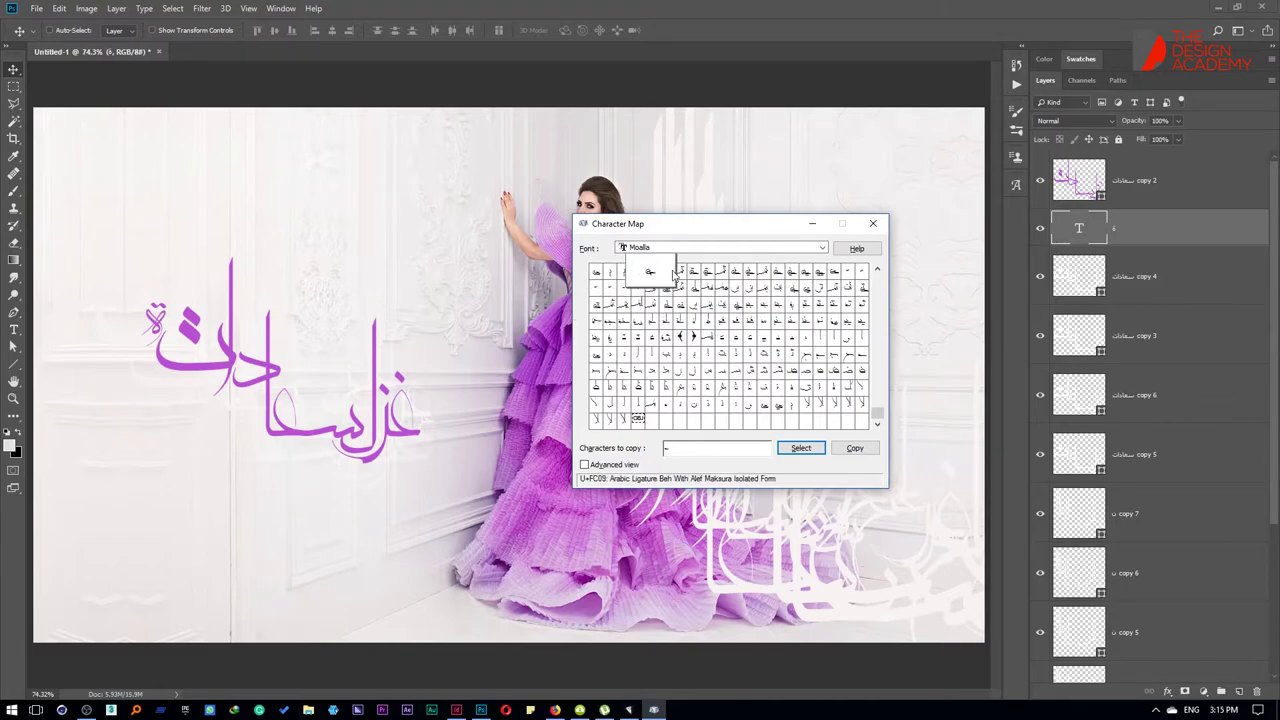
left_click(705, 272)
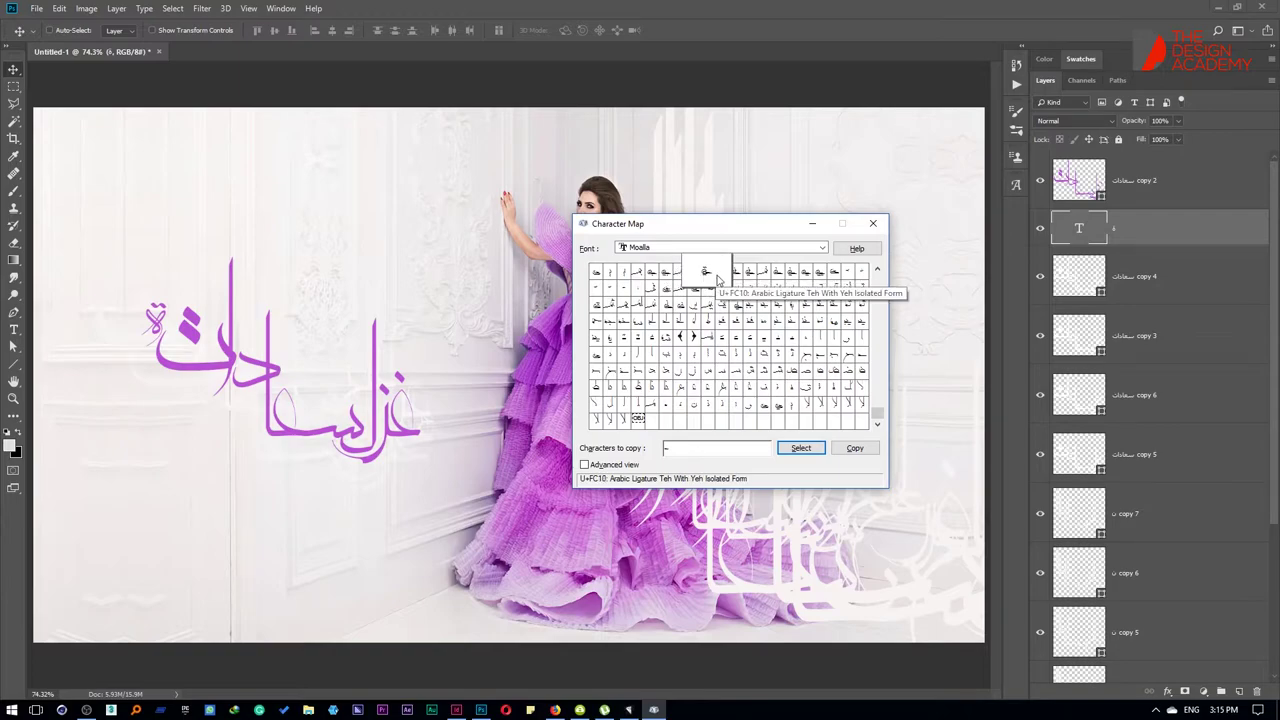
left_click(762, 273)
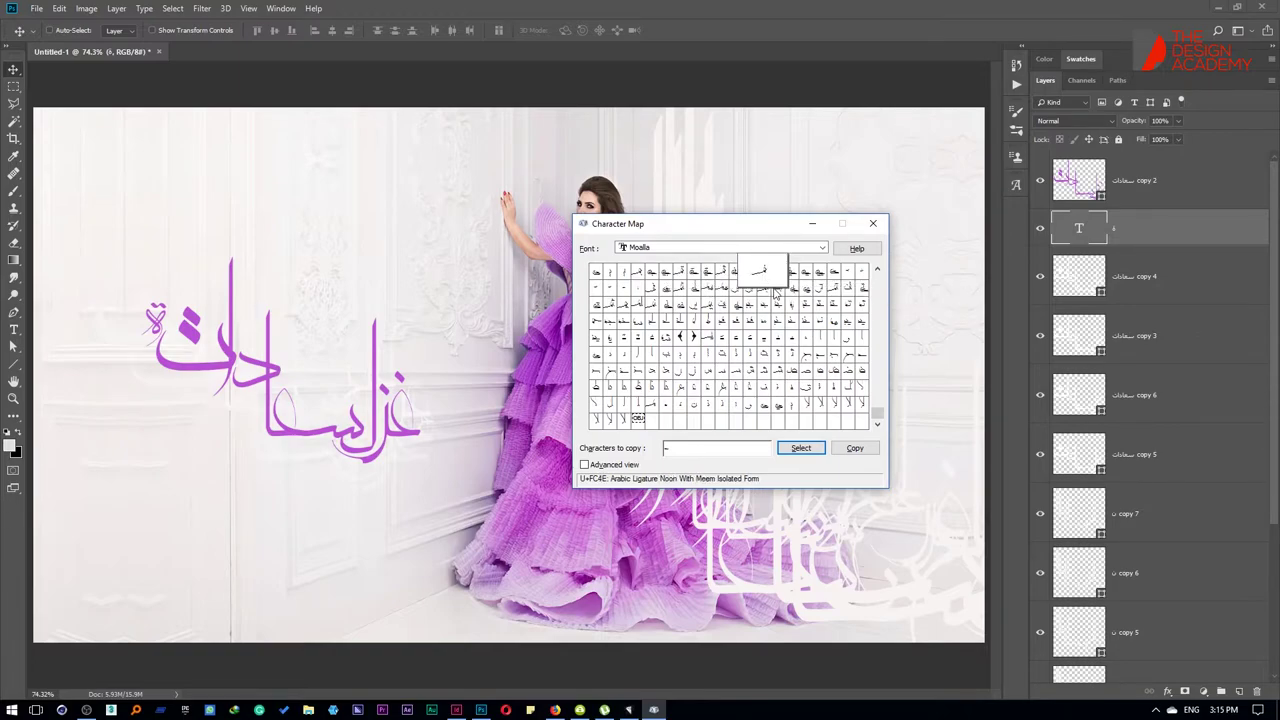
left_click(833, 289)
left_click(792, 289)
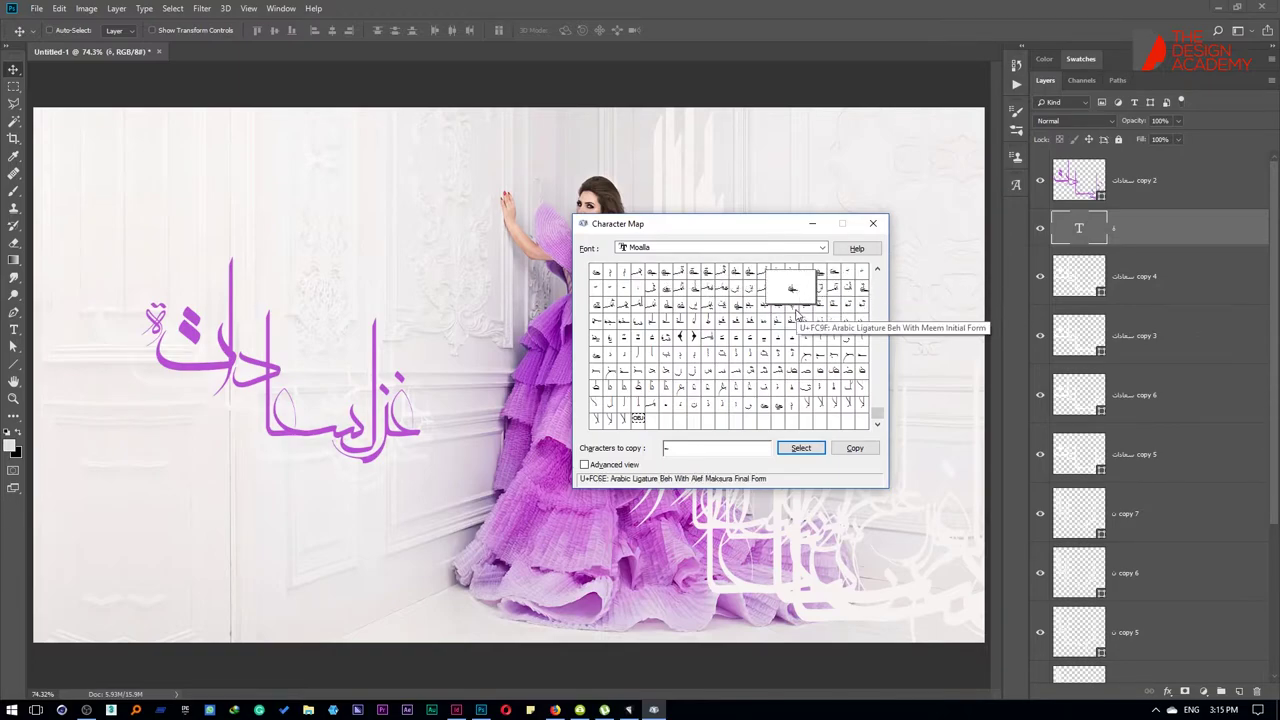
left_click(805, 320)
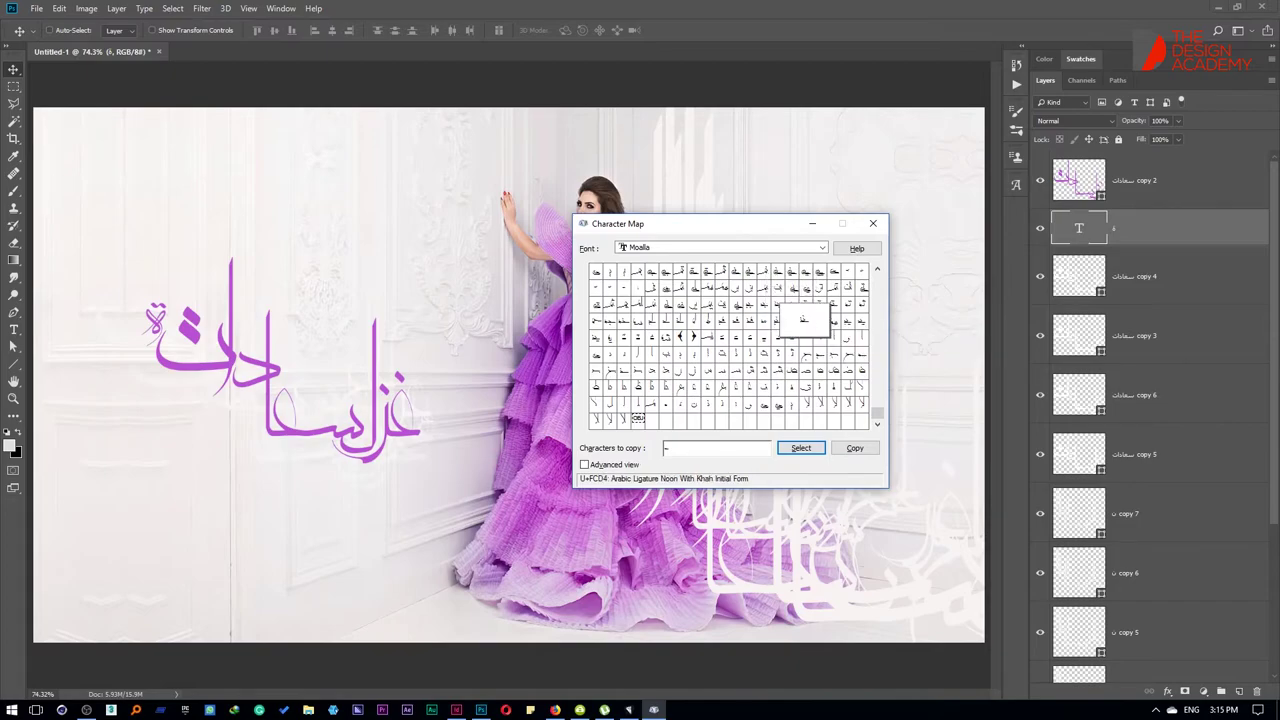
left_click(861, 355)
left_click(862, 371)
left_click(818, 370)
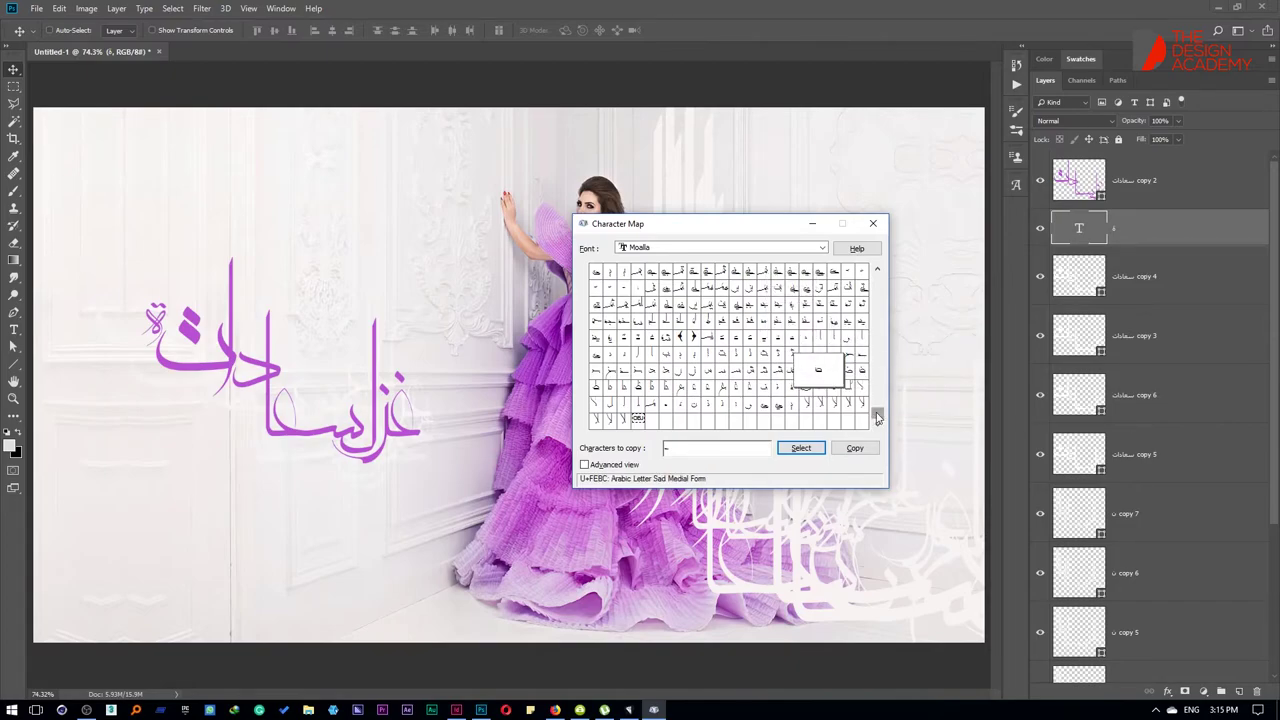
left_click(877, 268)
left_click(877, 268)
left_click(877, 268)
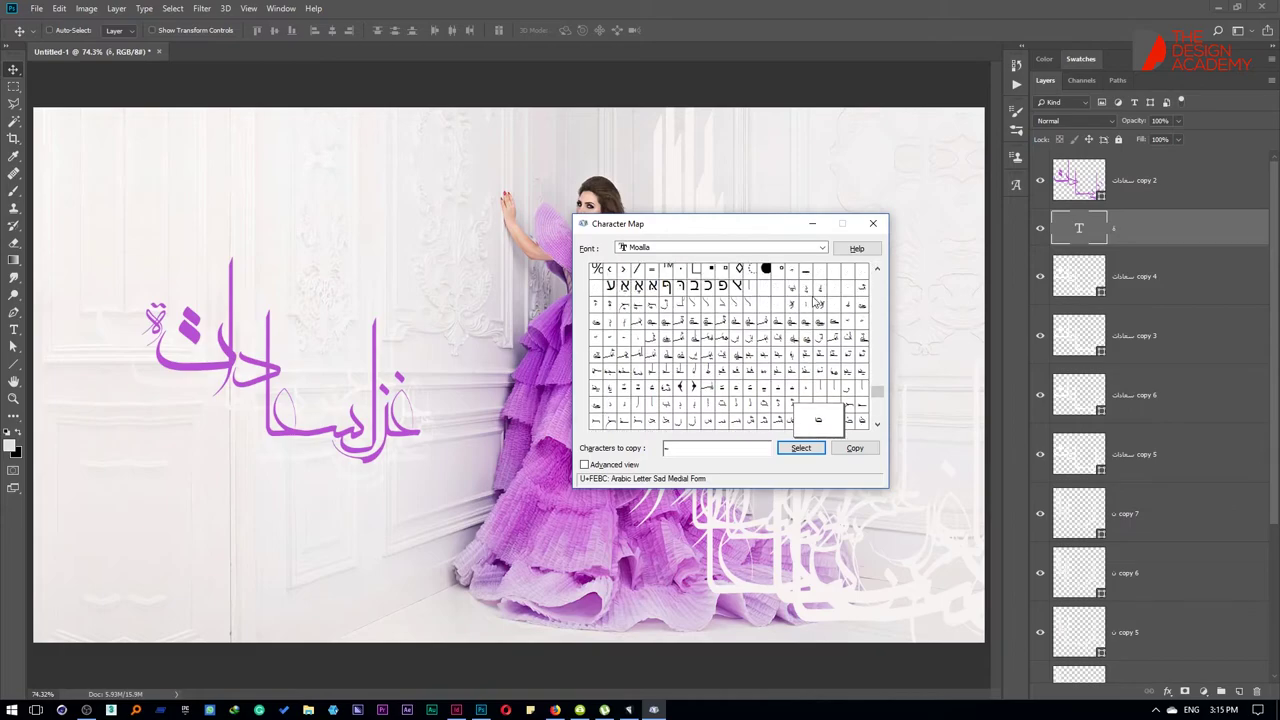
left_click(678, 305)
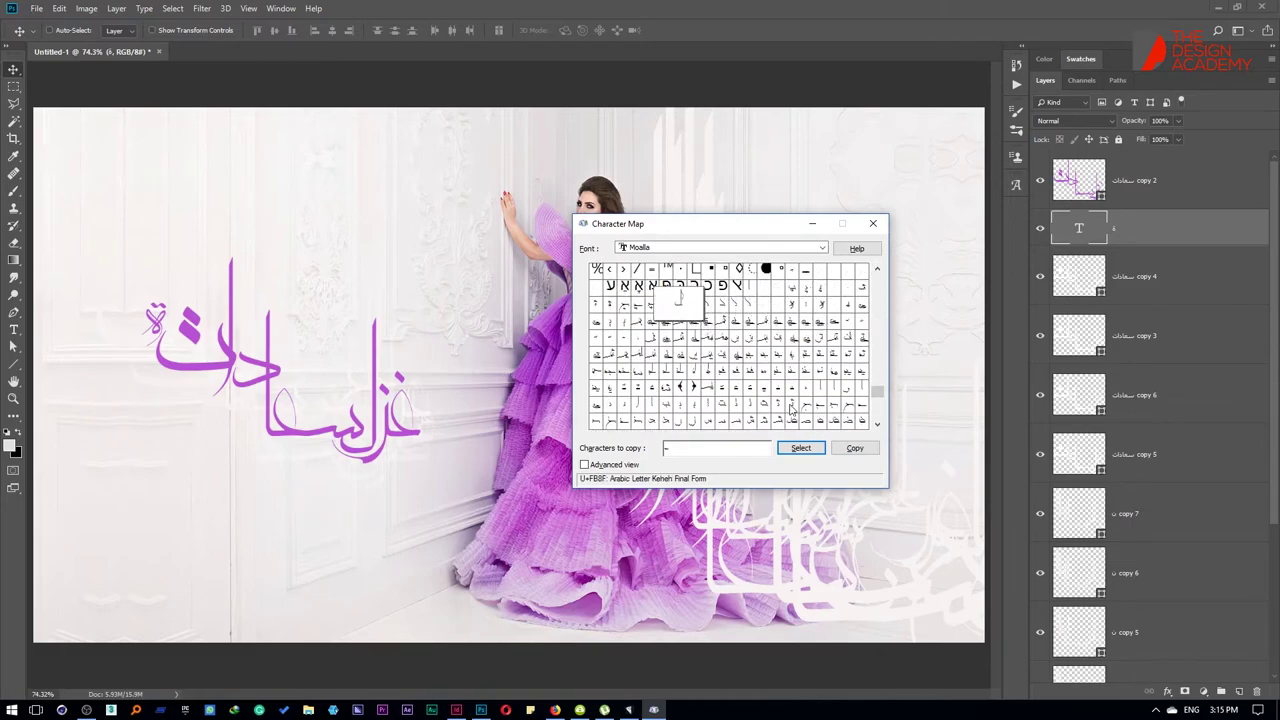
left_click(735, 300)
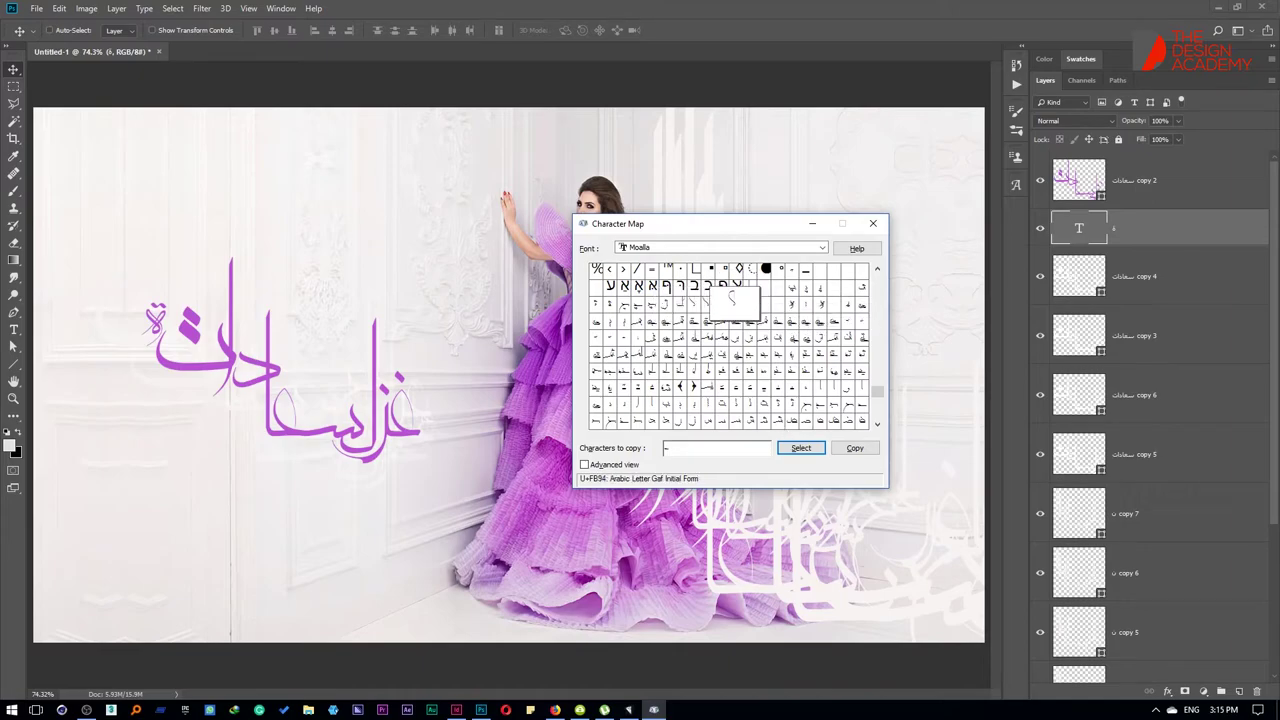
left_click(758, 312)
left_click(678, 302)
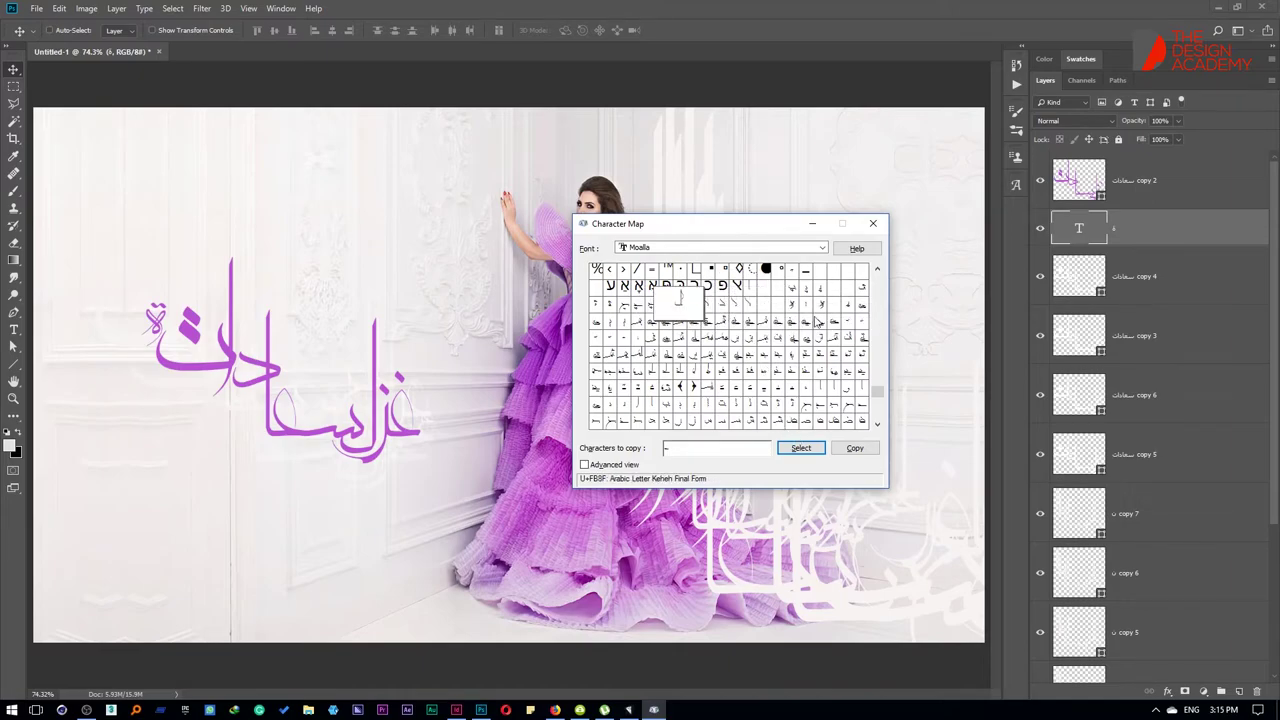
Step: Copy the Heh Doachashmee Final Form glyph and start a new text layer on the canvas
left_click_drag(864, 306, 846, 319)
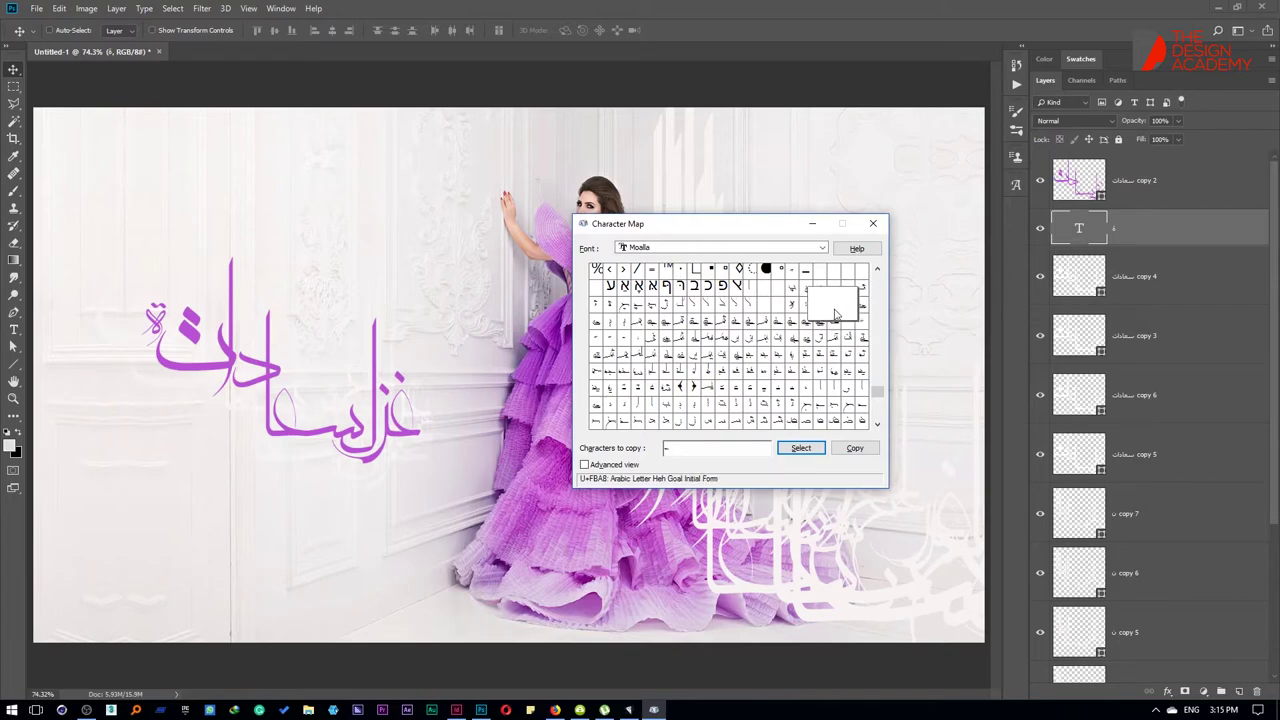
left_click(798, 449)
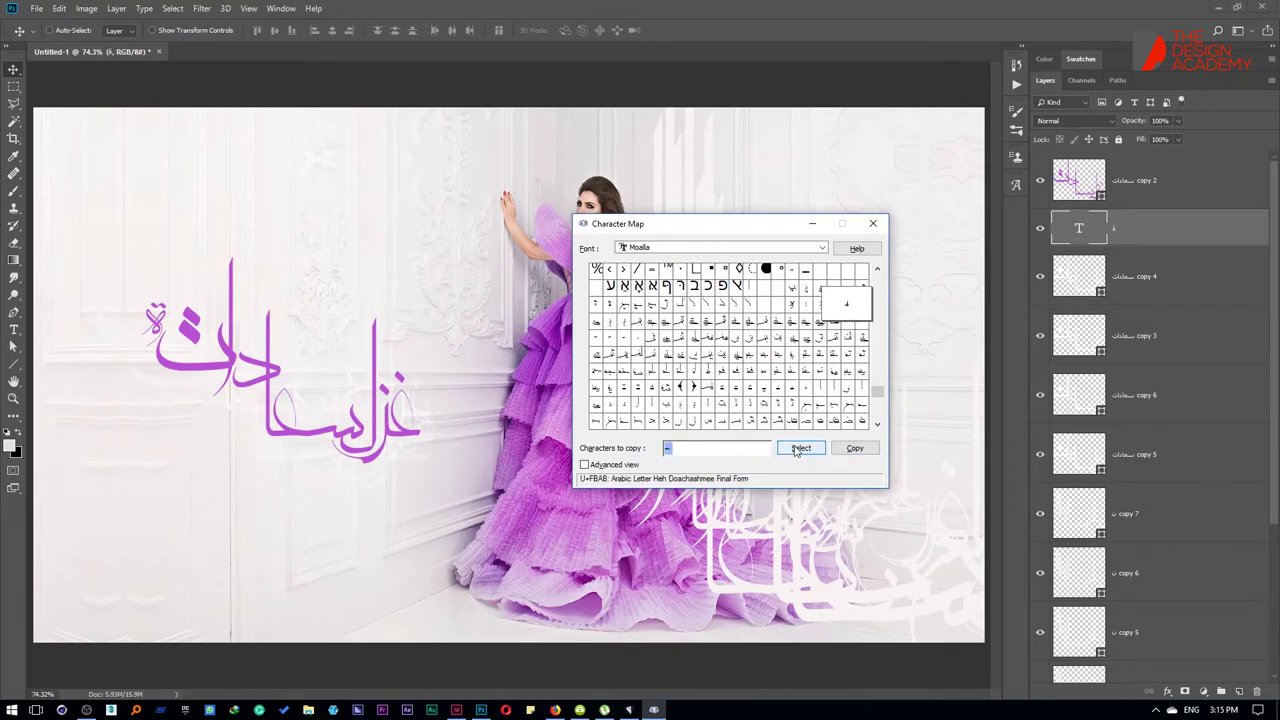
left_click(855, 448)
left_click(449, 126)
key("t")
left_click(367, 173)
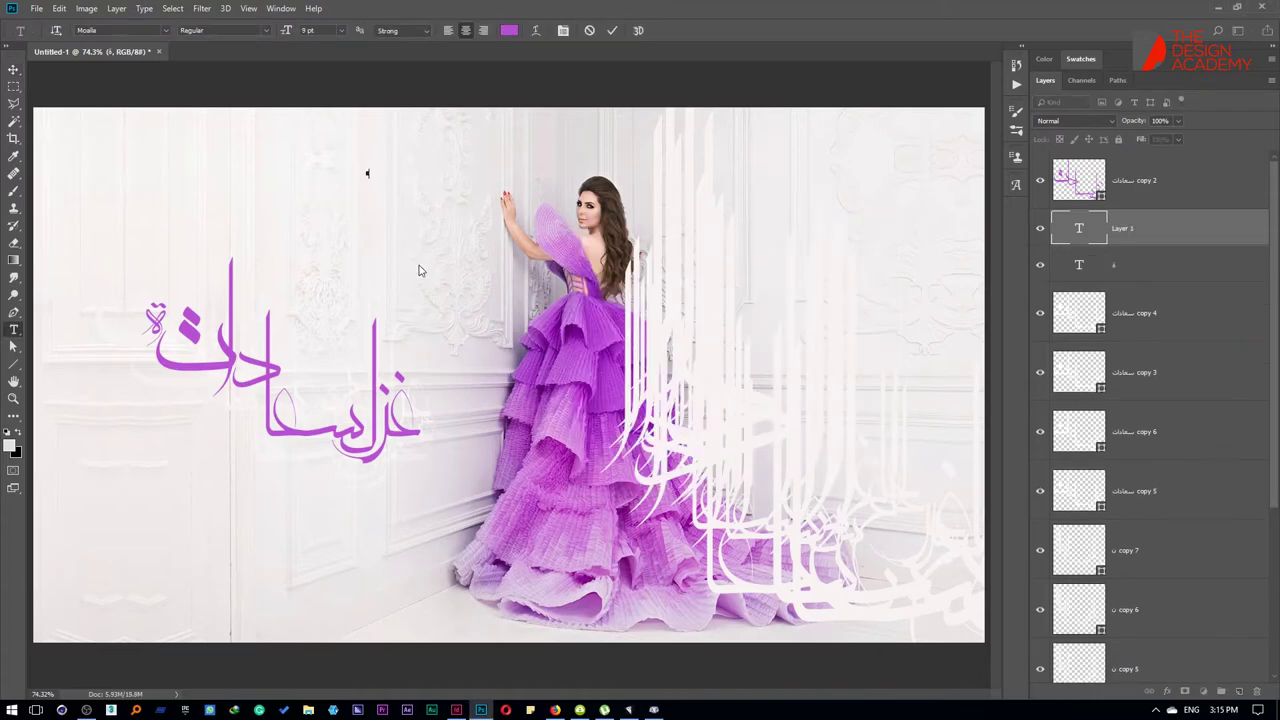
Step: Paste the copied glyph as text, then discard it and its layer
key("ctrl+v")
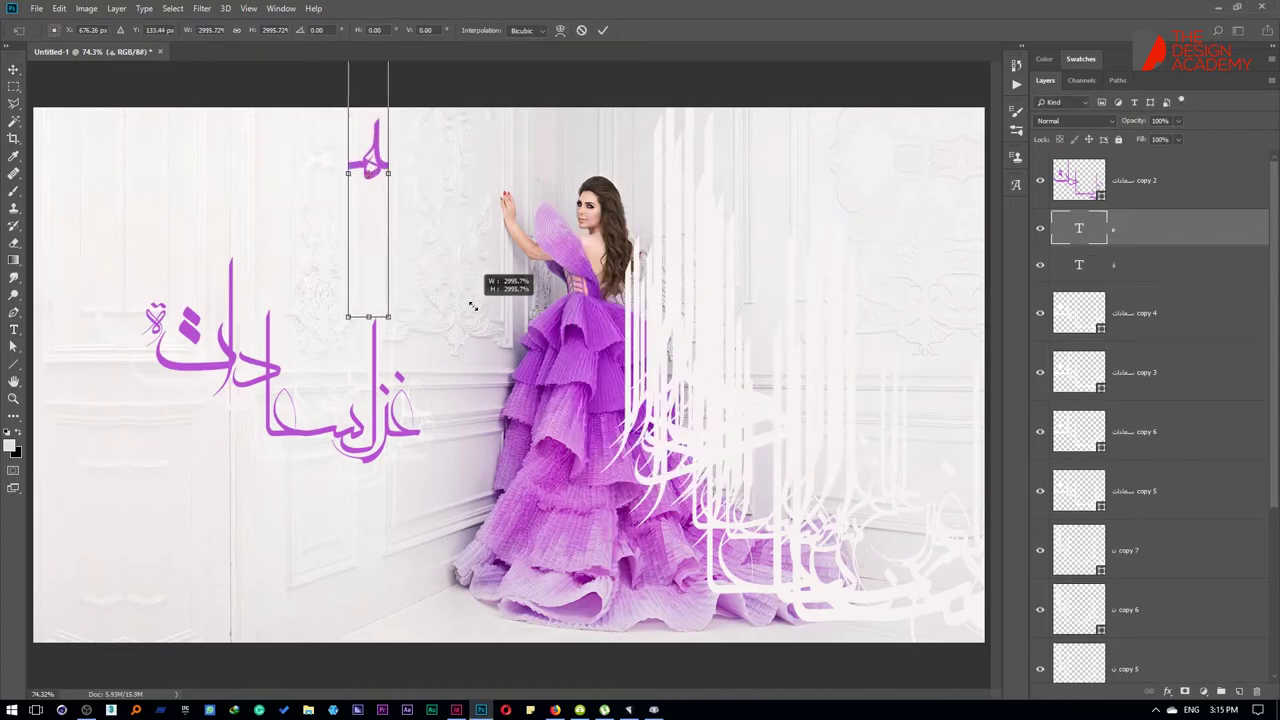
key("ctrl+Return")
key("v")
left_click_drag(477, 310, 404, 440)
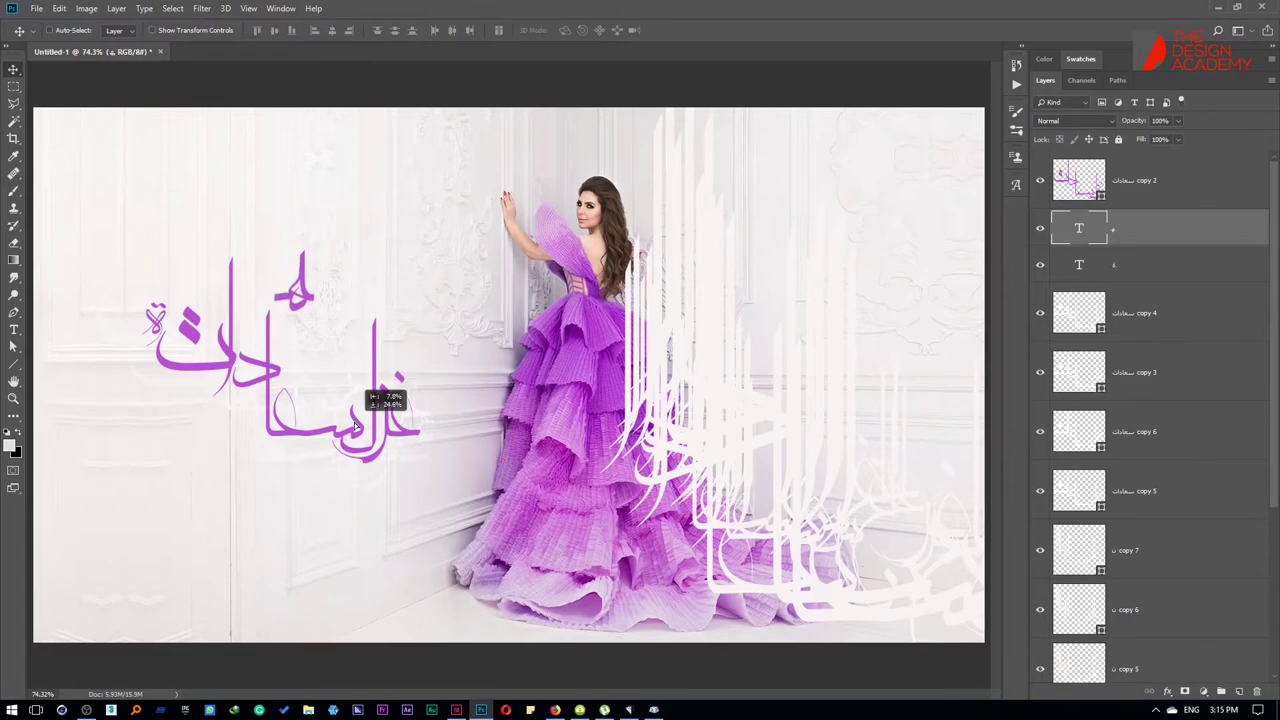
key("Delete")
Step: Browse the glyph set, then pick and copy the Alef Wasla glyph
key("alt+Tab")
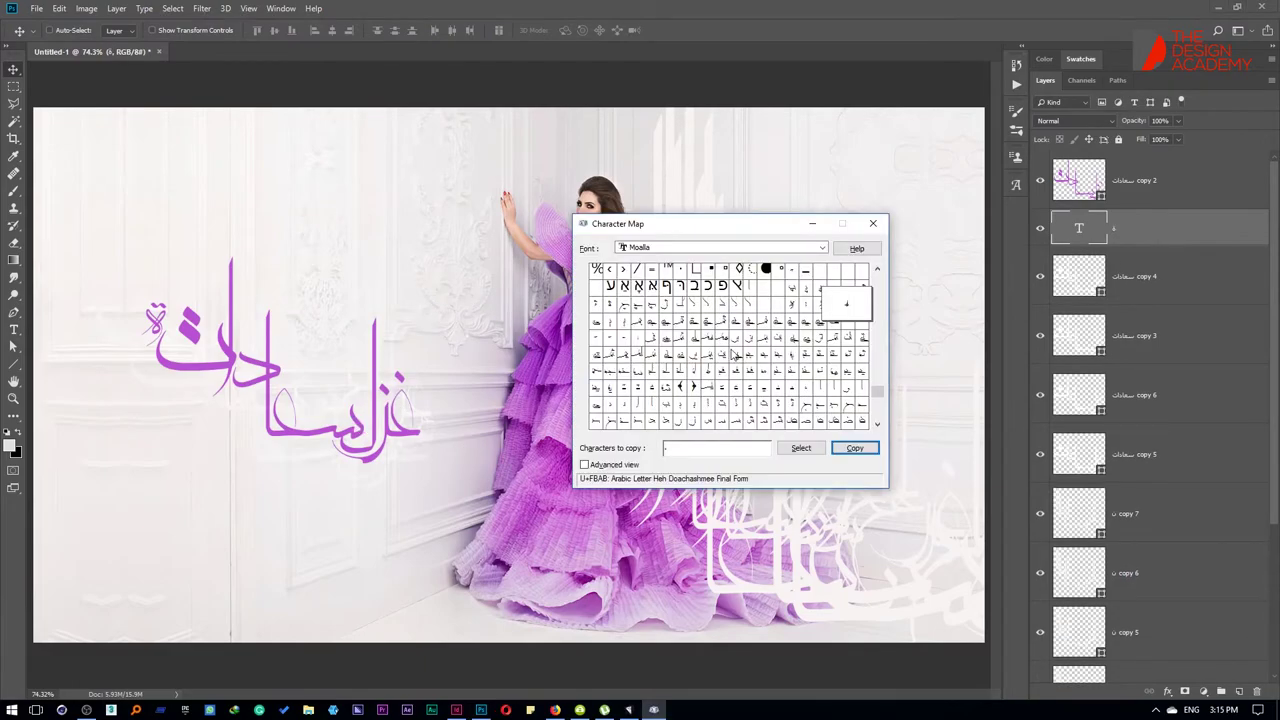
left_click(877, 270)
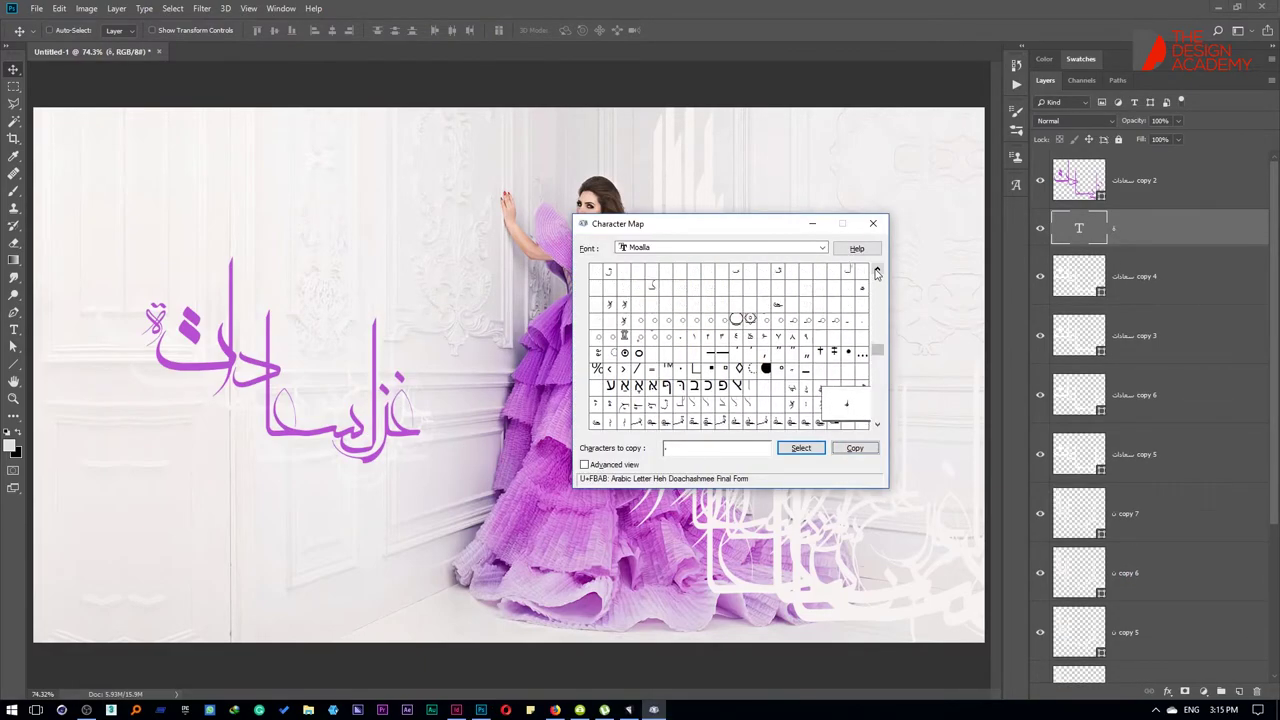
left_click(877, 271)
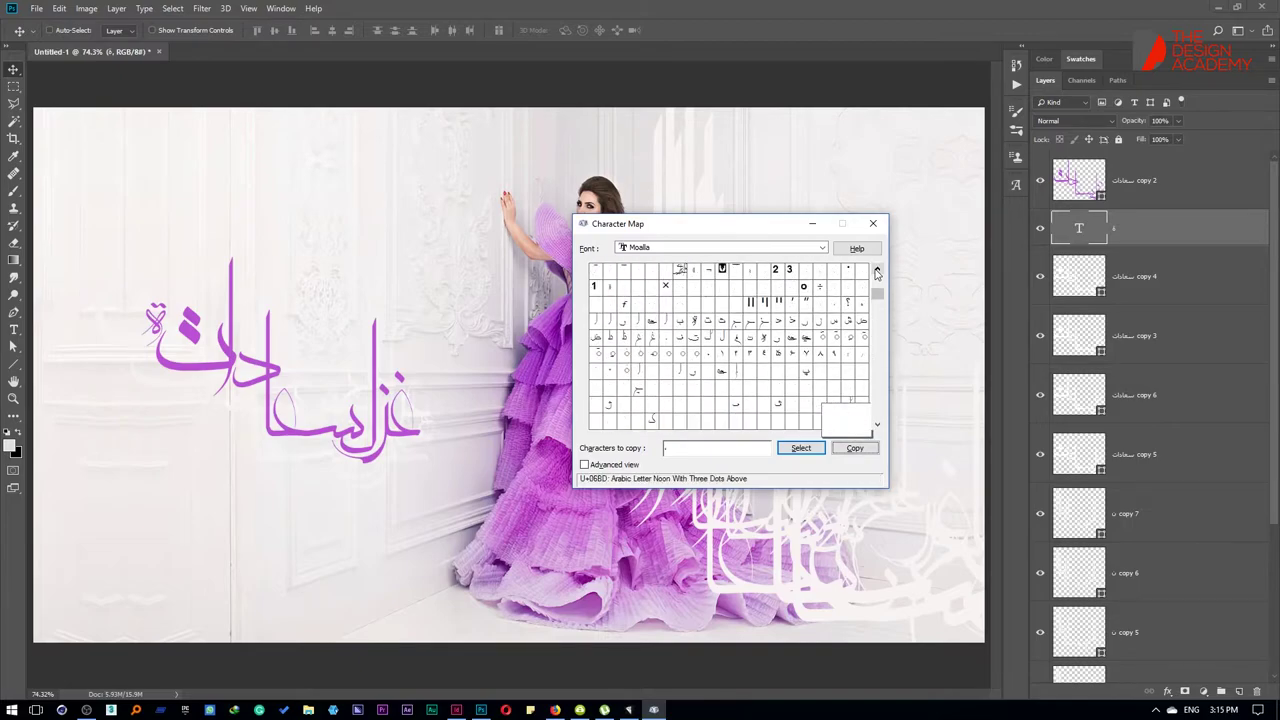
left_click_drag(808, 369, 624, 371)
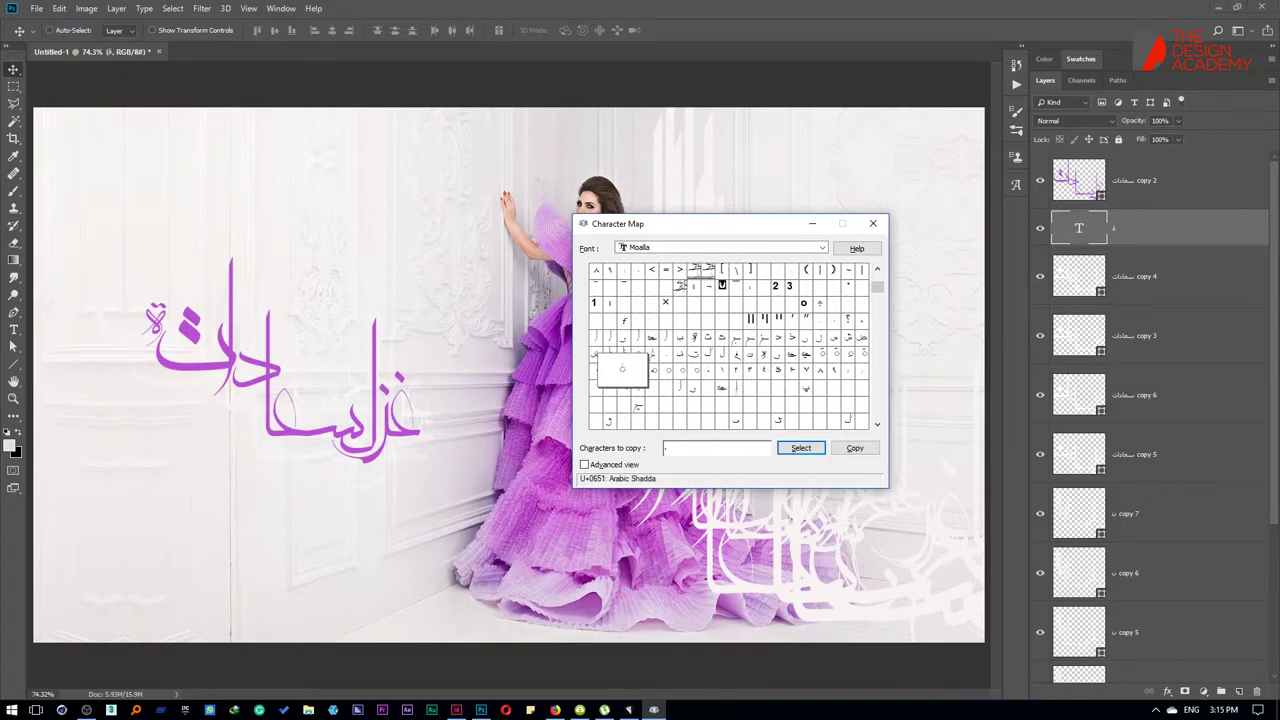
mouse_move(678, 294)
left_mouse_down()
mouse_move(760, 305)
mouse_move(832, 270)
left_mouse_up()
left_click(876, 271)
left_click(693, 287)
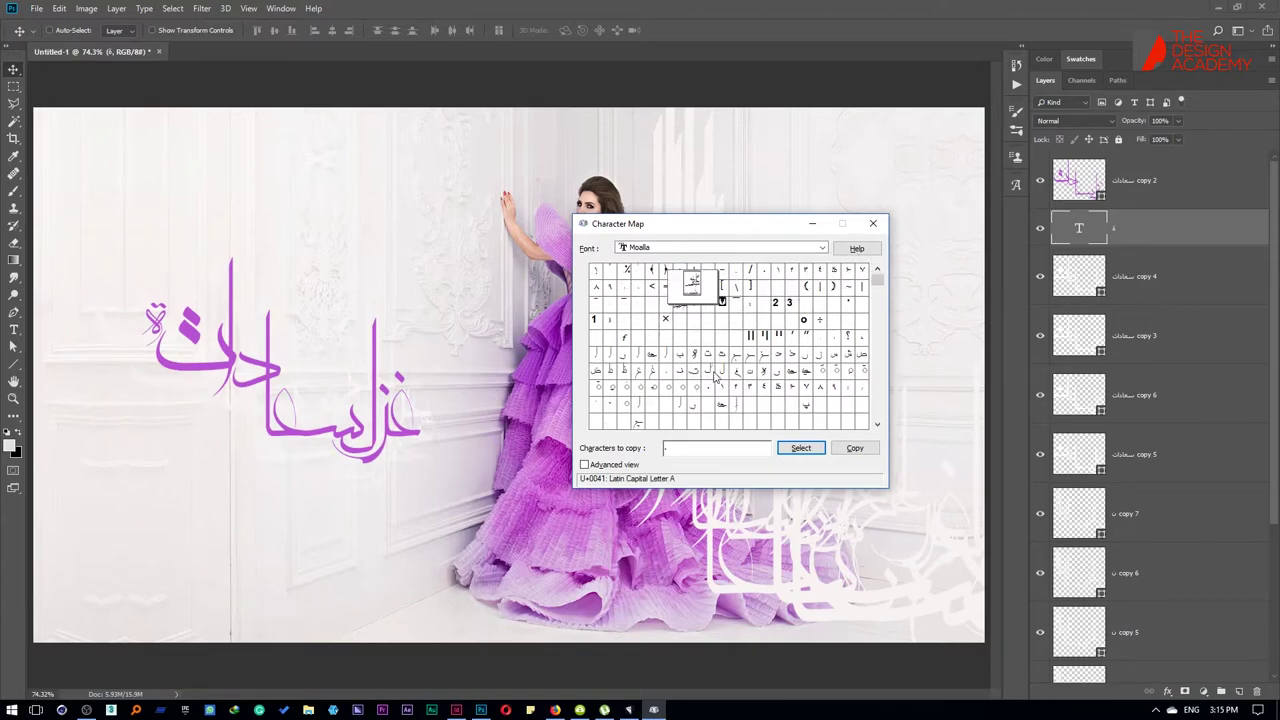
left_click_drag(747, 372, 700, 371)
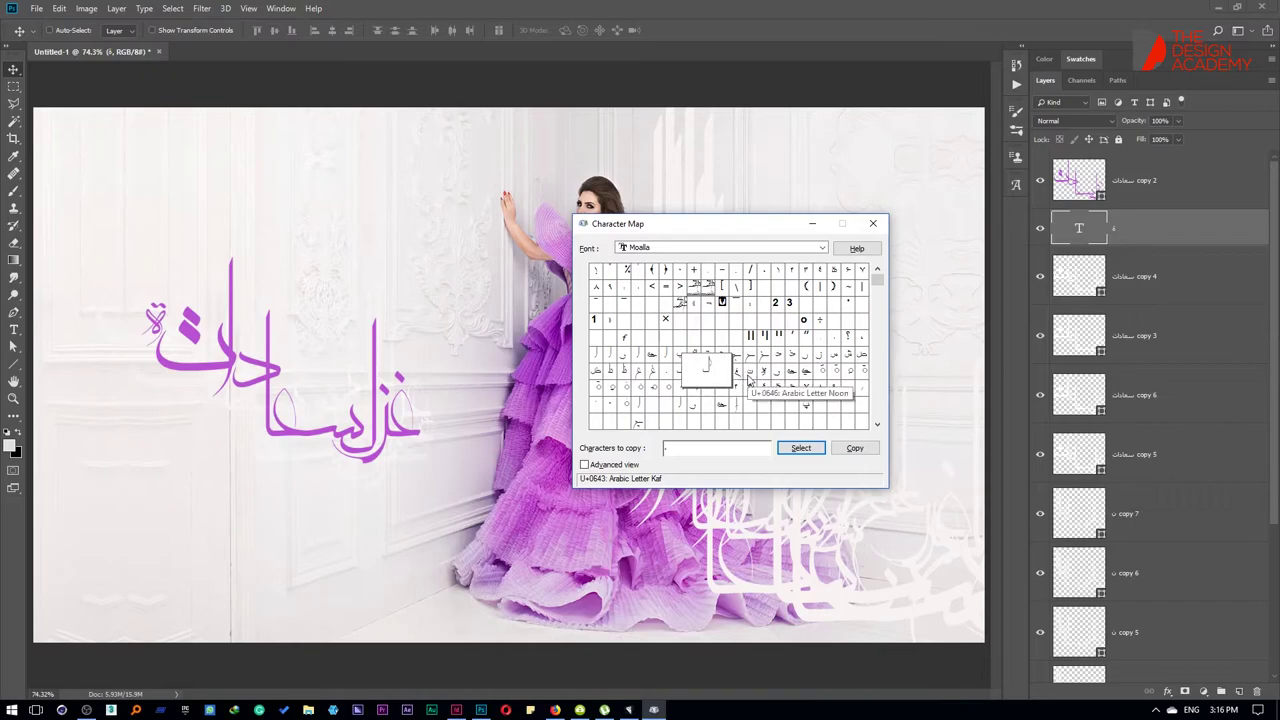
left_click(720, 386)
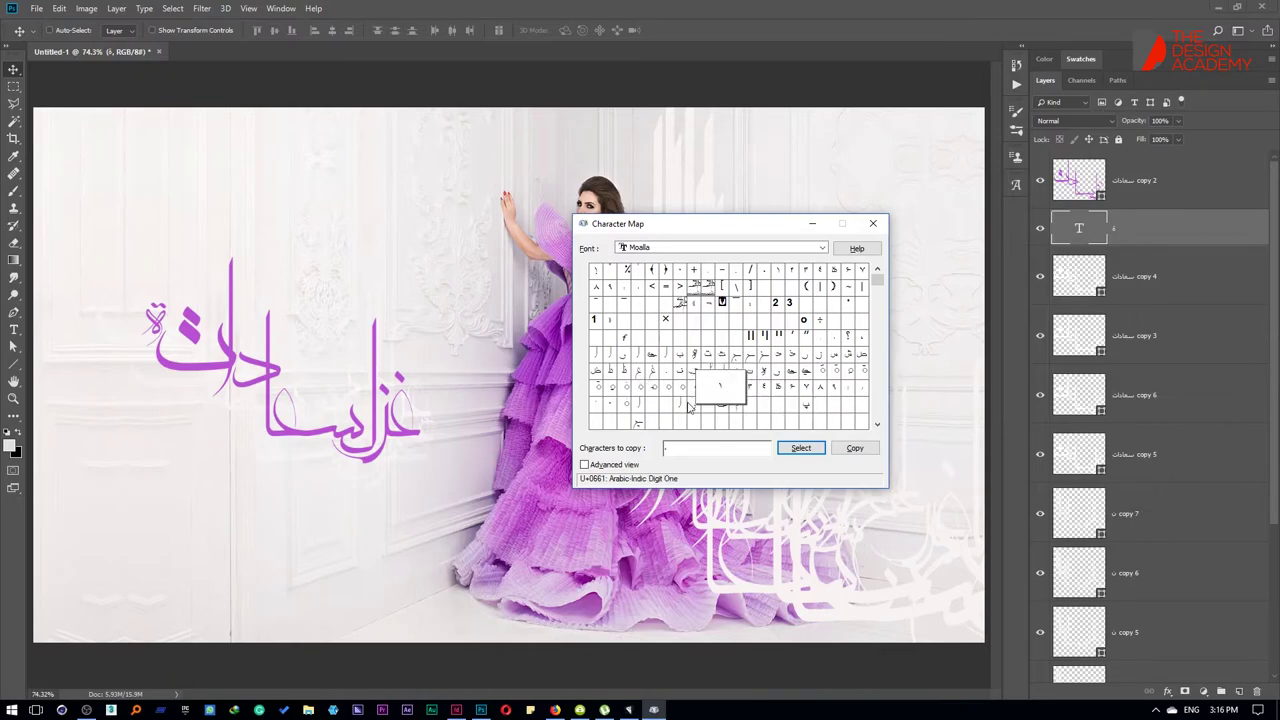
left_click(637, 410)
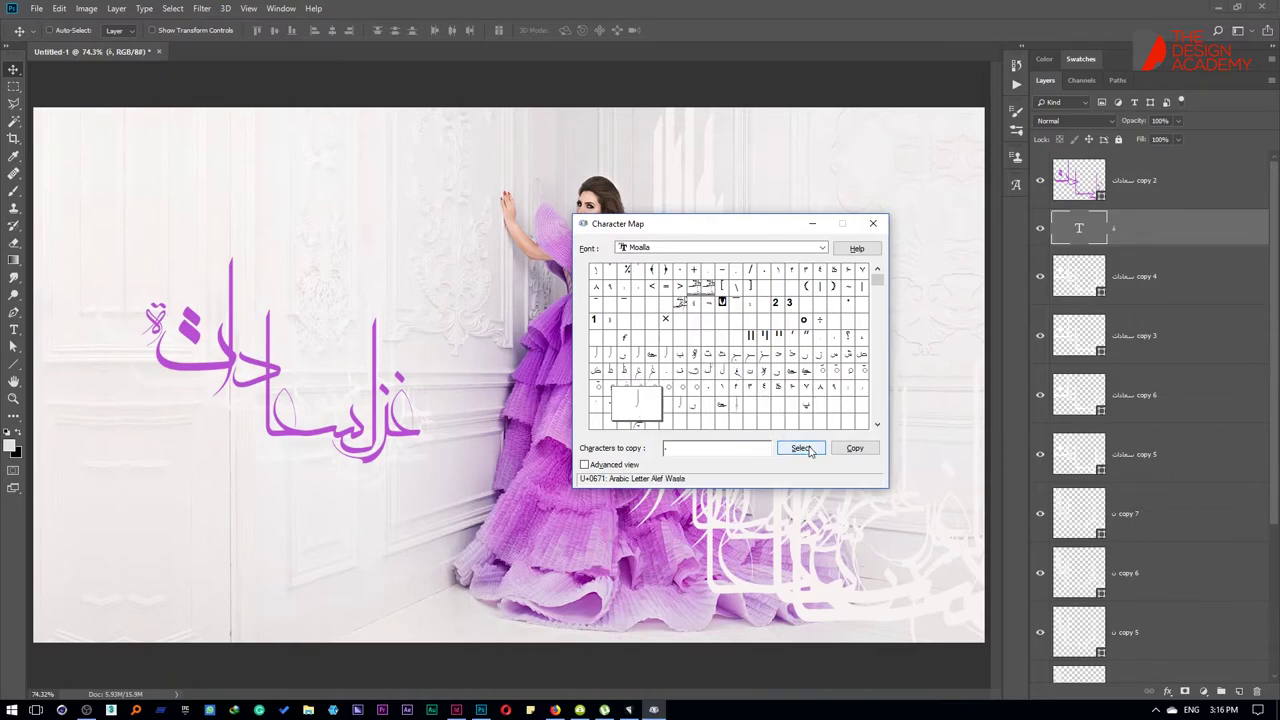
left_click(855, 448)
Step: Paste the Alef Wasla into a new type layer and scale it up large
left_click(232, 195)
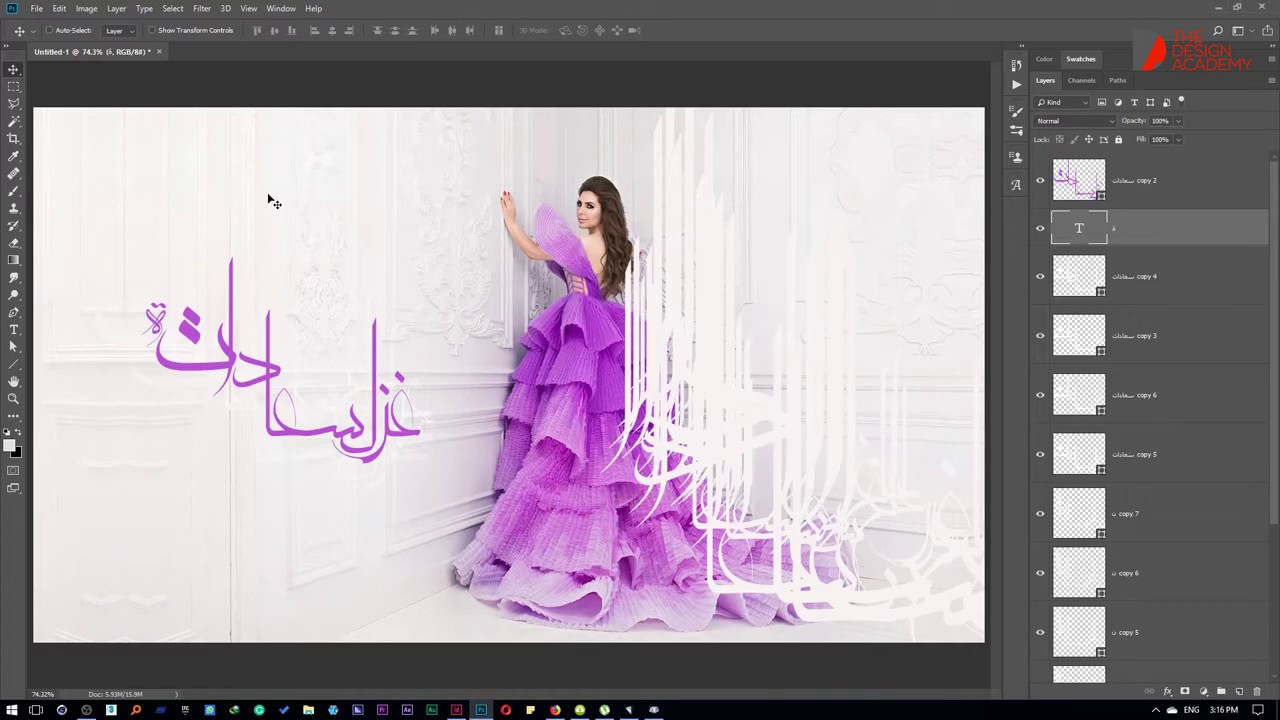
key("t")
left_click(314, 192)
key("ctrl+v")
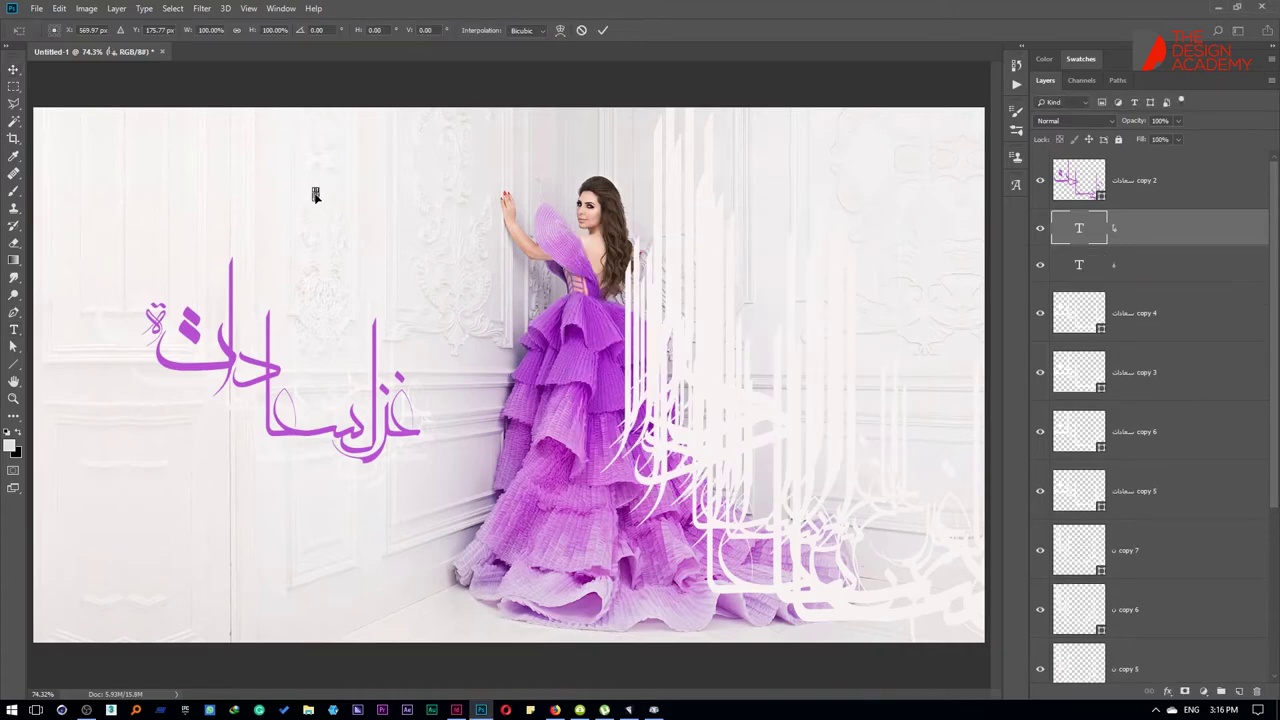
mouse_move(316, 196)
left_mouse_down()
mouse_move(543, 337)
mouse_move(529, 300)
mouse_move(509, 311)
left_mouse_up()
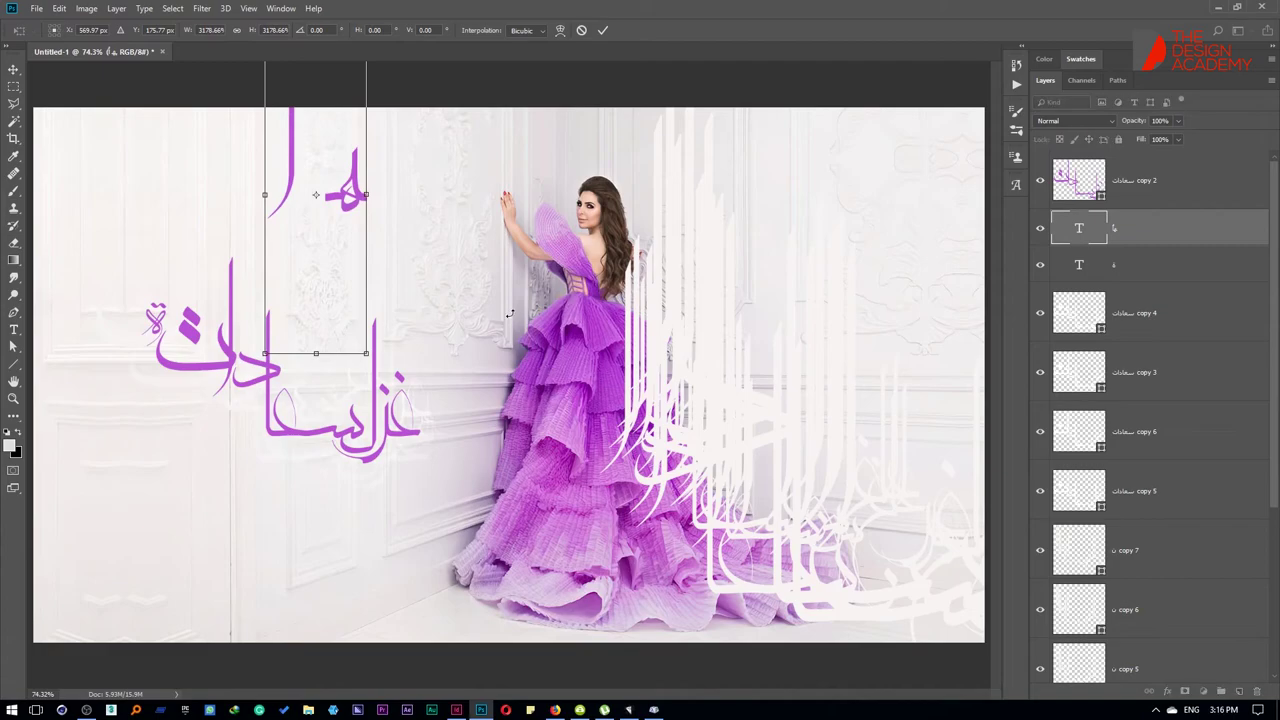
key("Return")
left_click_drag(312, 198, 410, 272)
Step: Commit the alef text layer and move it down into the calligraphy
left_click(440, 245)
key("ctrl+a")
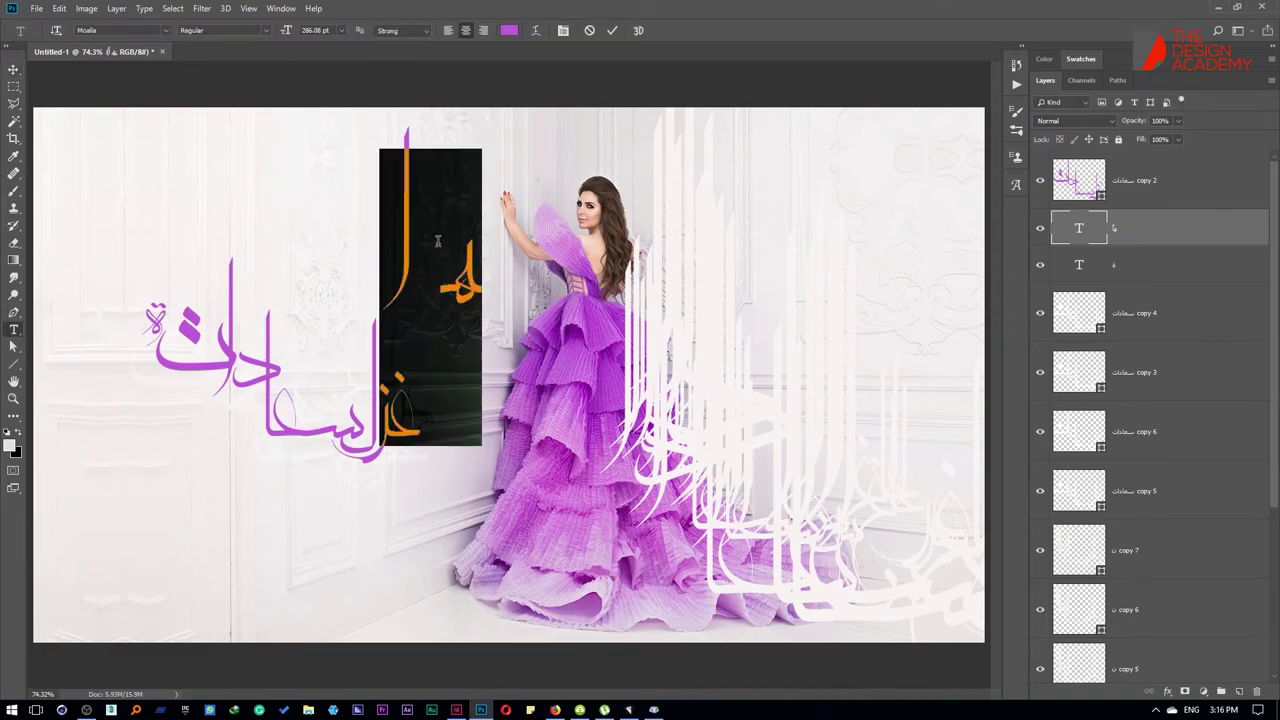
type("h")
key("ctrl+z")
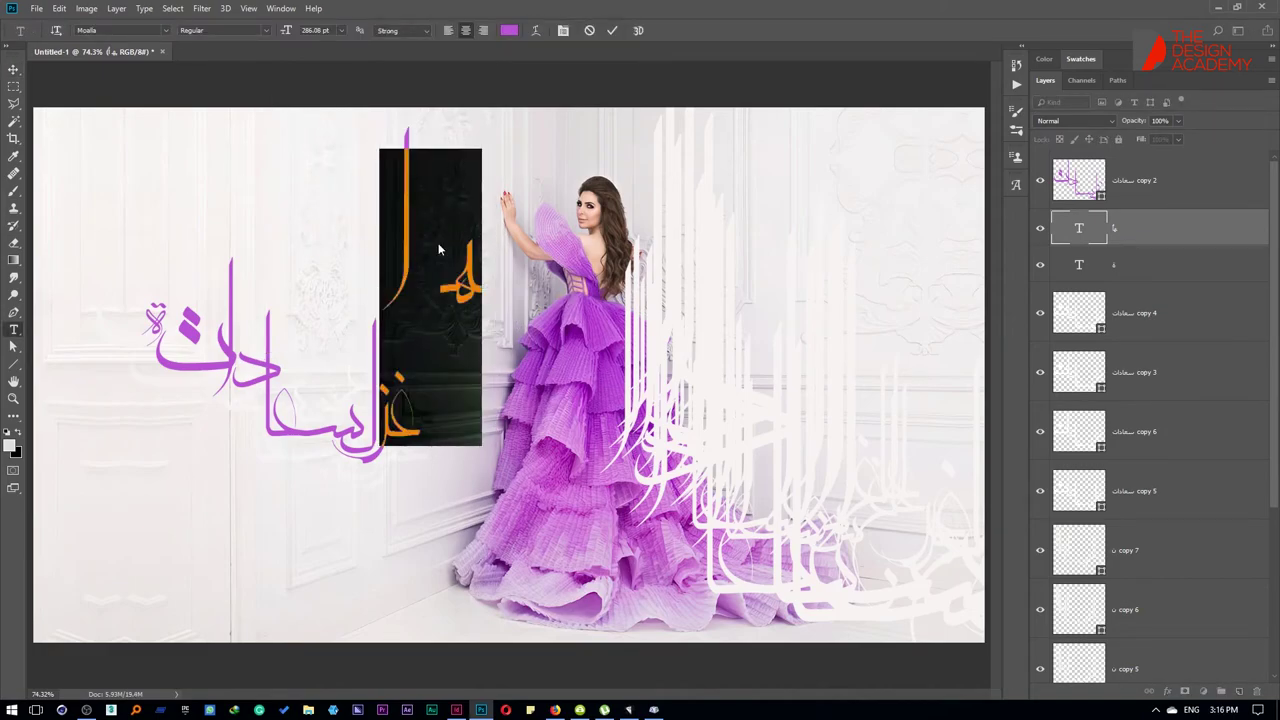
key("ctrl+Return")
key("v")
left_click_drag(421, 250, 415, 415)
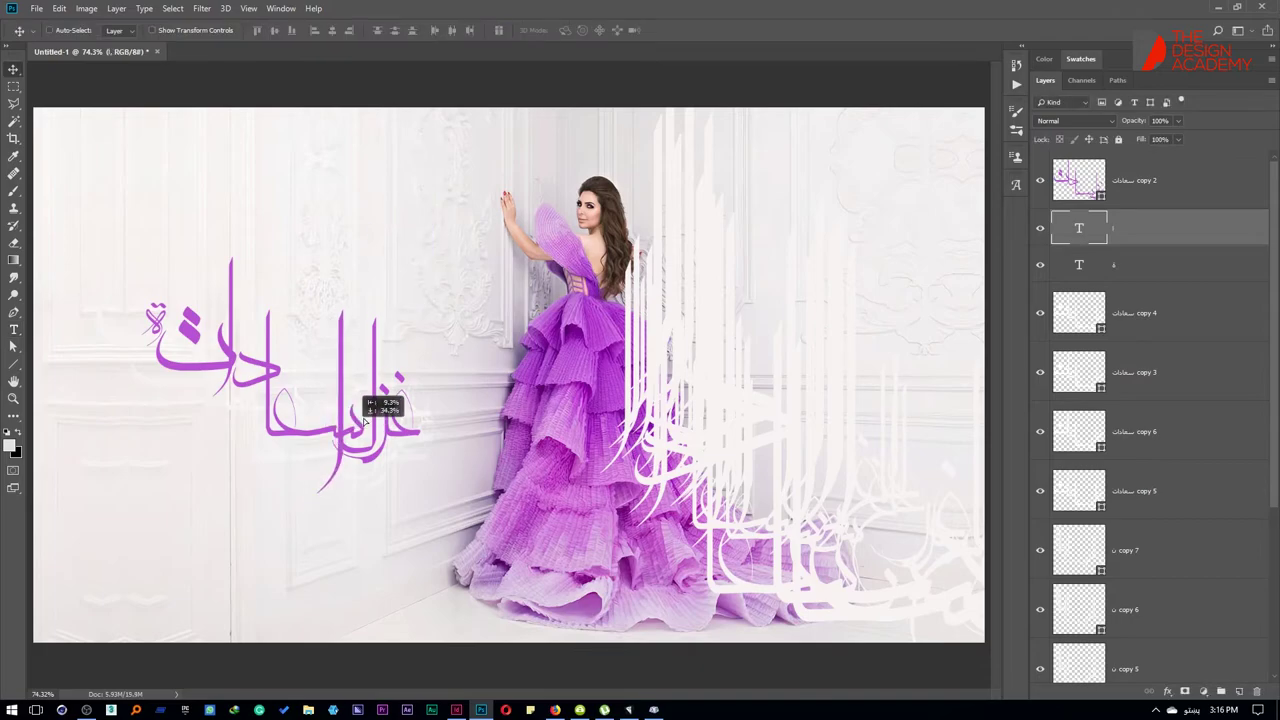
Step: Shrink the tall alef stroke and nudge it into line with the letters
scroll(415, 415, "up", 3)
key("ctrl+t")
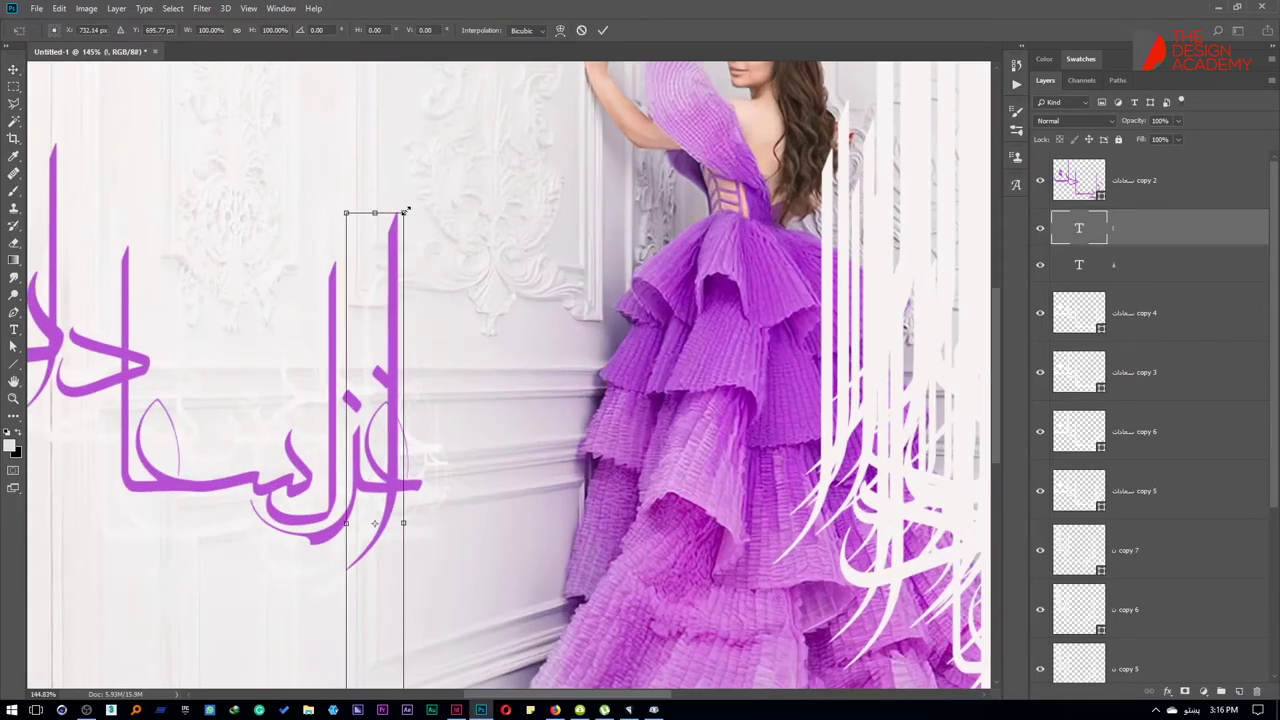
left_click_drag(406, 211, 328, 393)
key("Return")
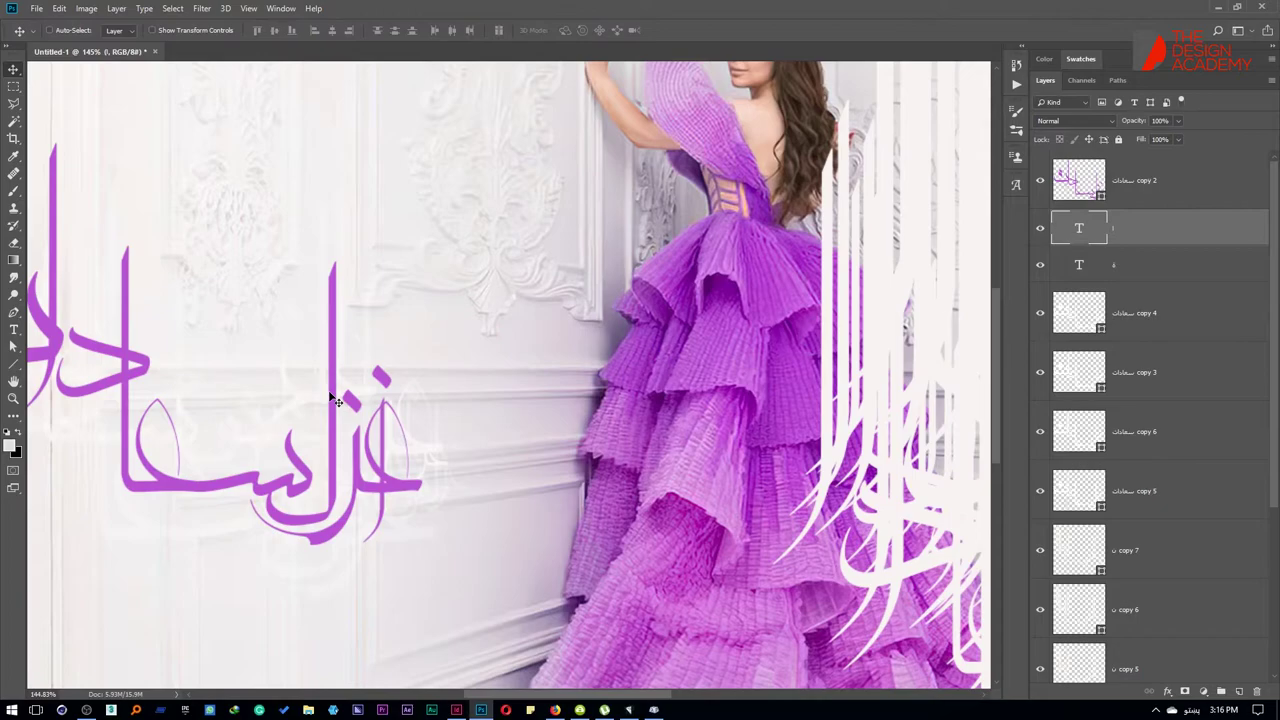
key("shift+Left")
key("shift+Left")
key("shift+Left")
key("shift+Left")
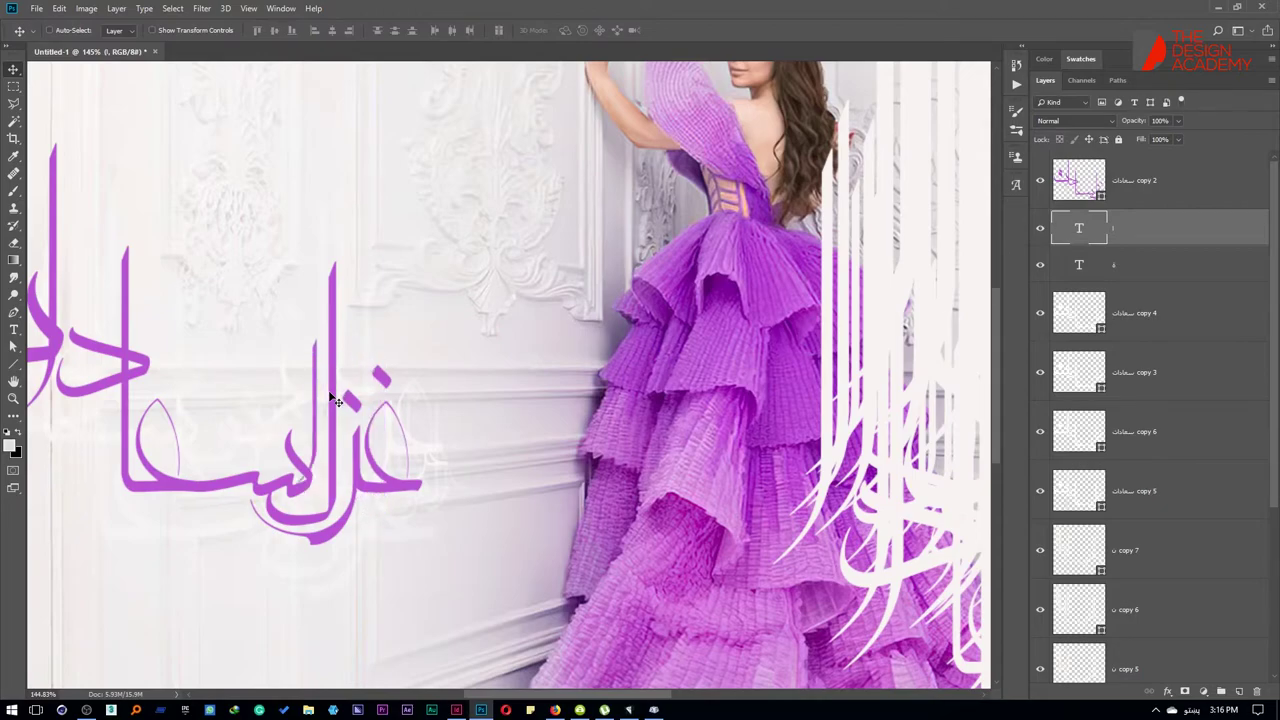
key("shift+Up")
key("shift+Up")
key("shift+Up")
key("shift+Right")
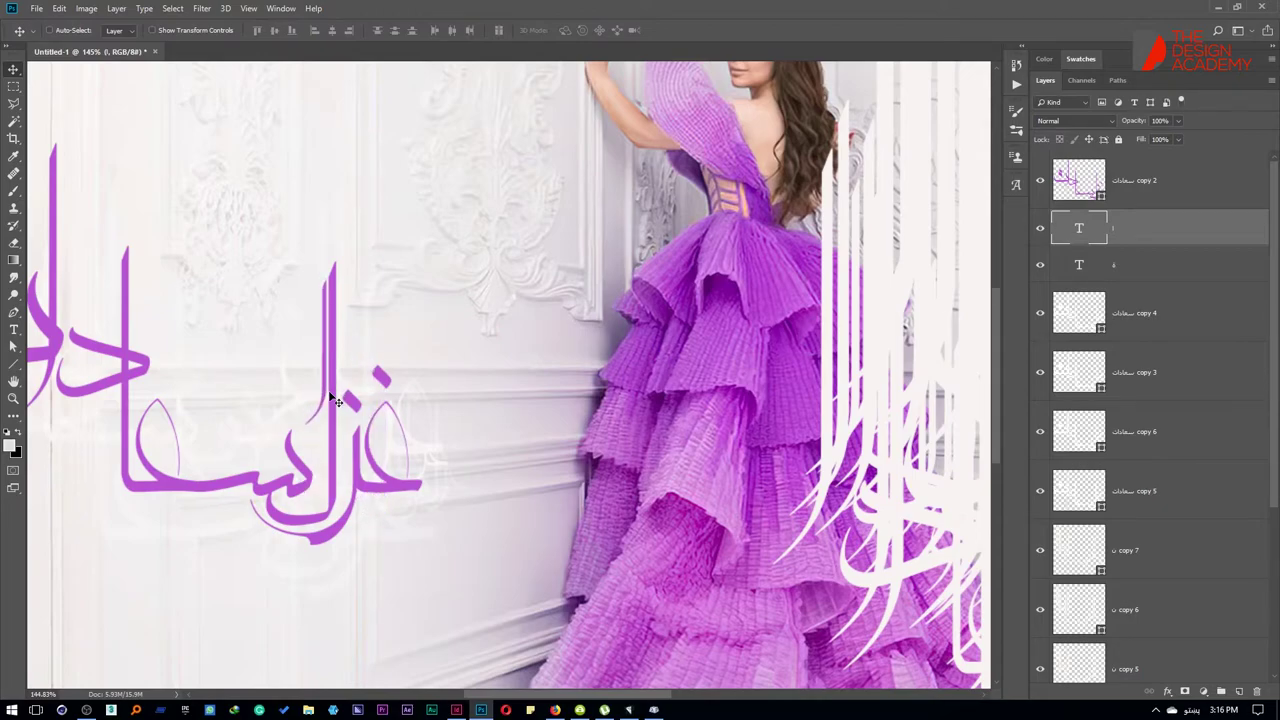
scroll(336, 401, "down", 2)
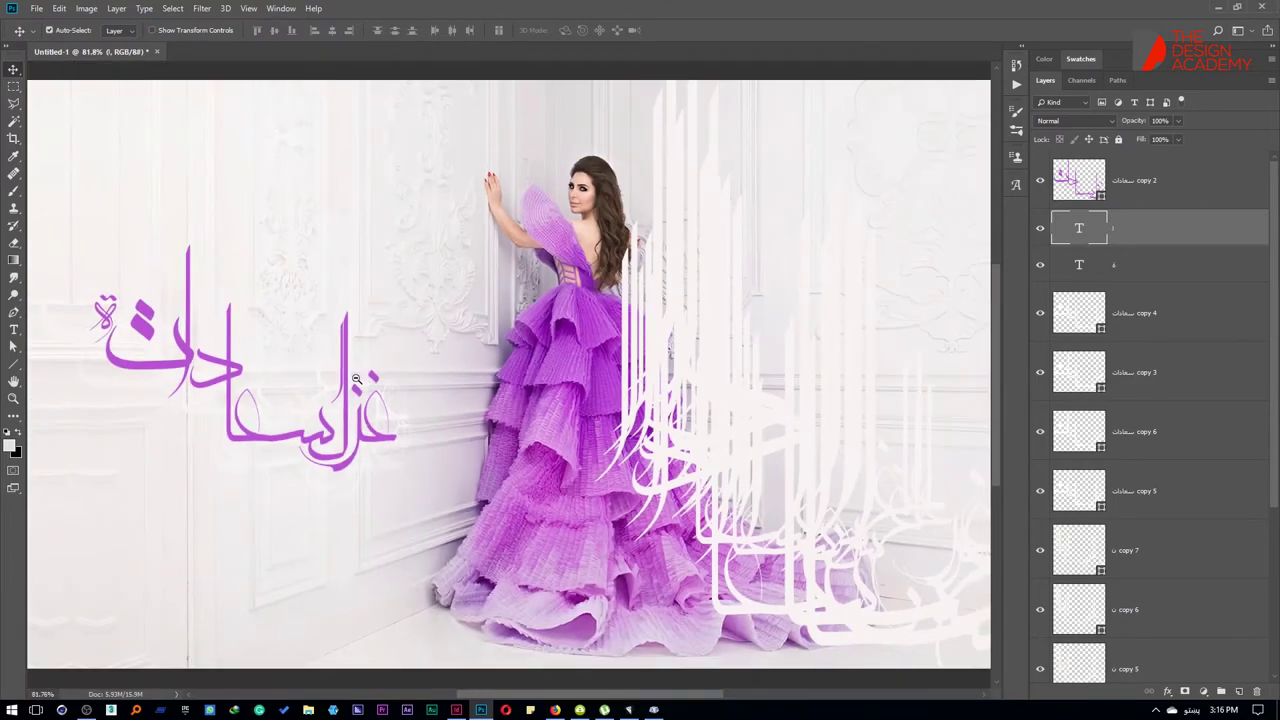
scroll(360, 390, "down", 1)
Step: Start a text layer above the calligraphy and enlarge its ش letter
scroll(400, 395, "up", 1)
key("t")
left_click(451, 208)
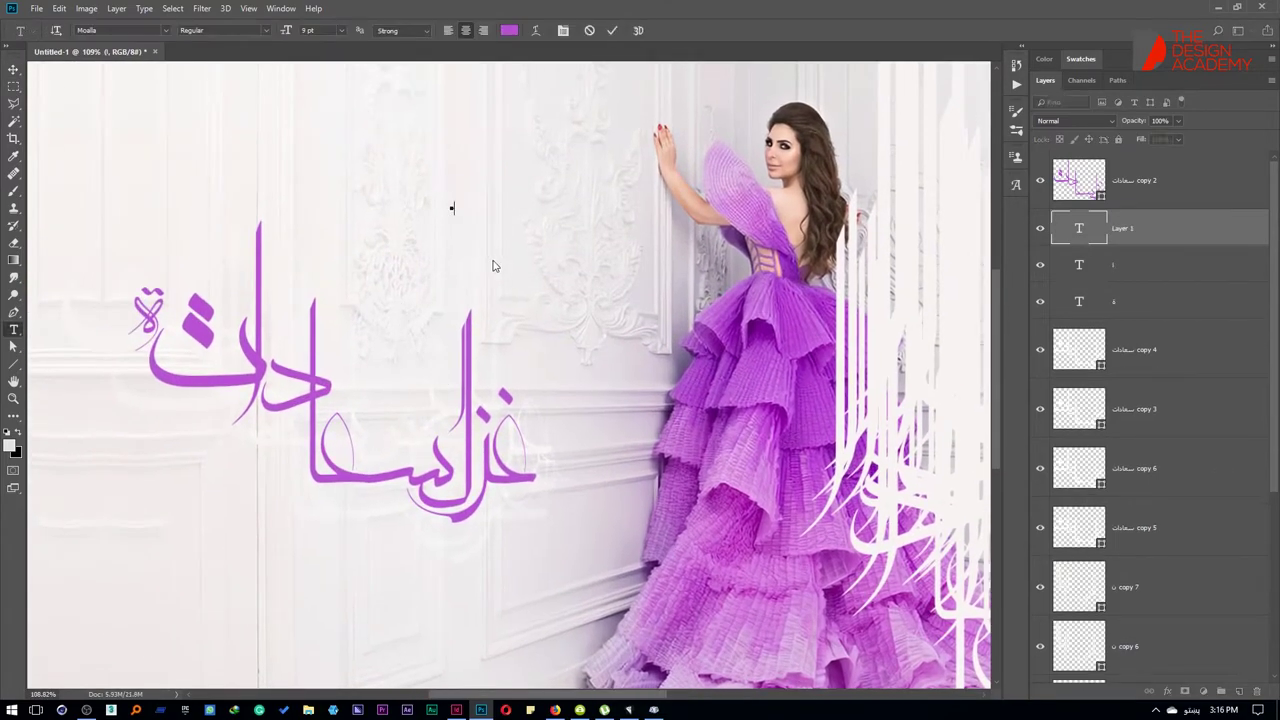
left_click(611, 35)
key("ctrl+t")
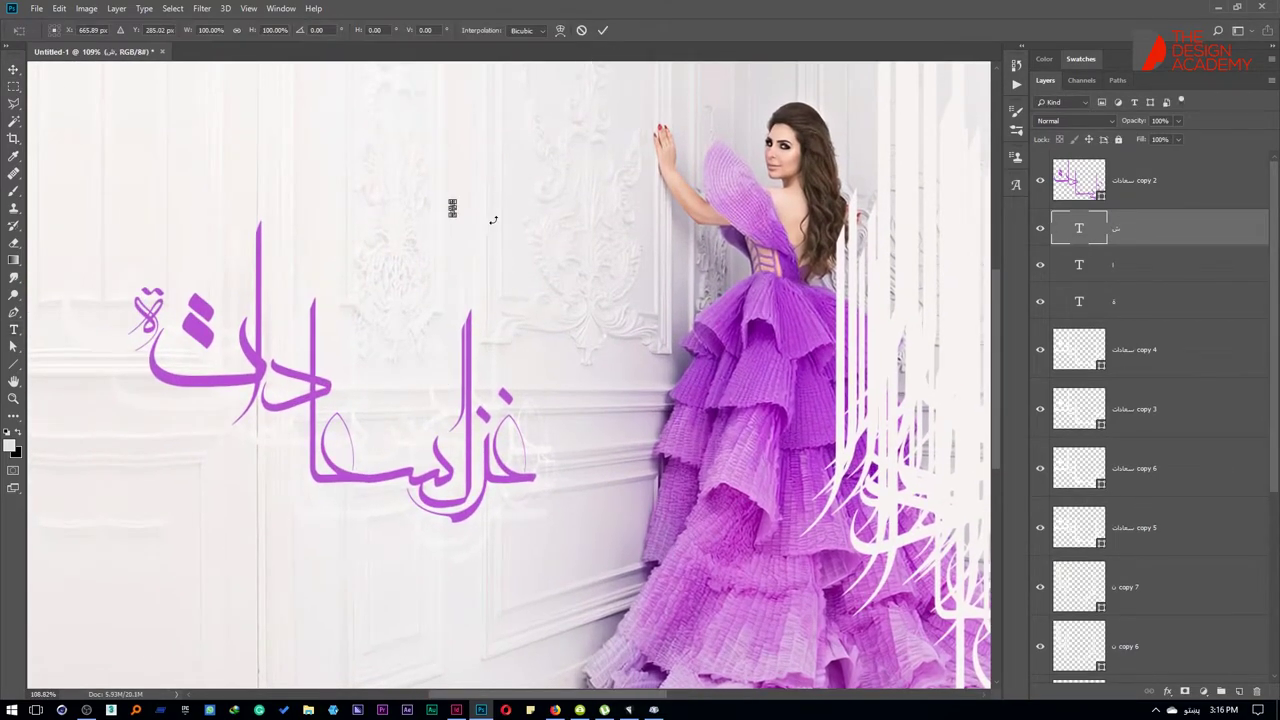
left_click_drag(452, 208, 588, 290)
key("Return")
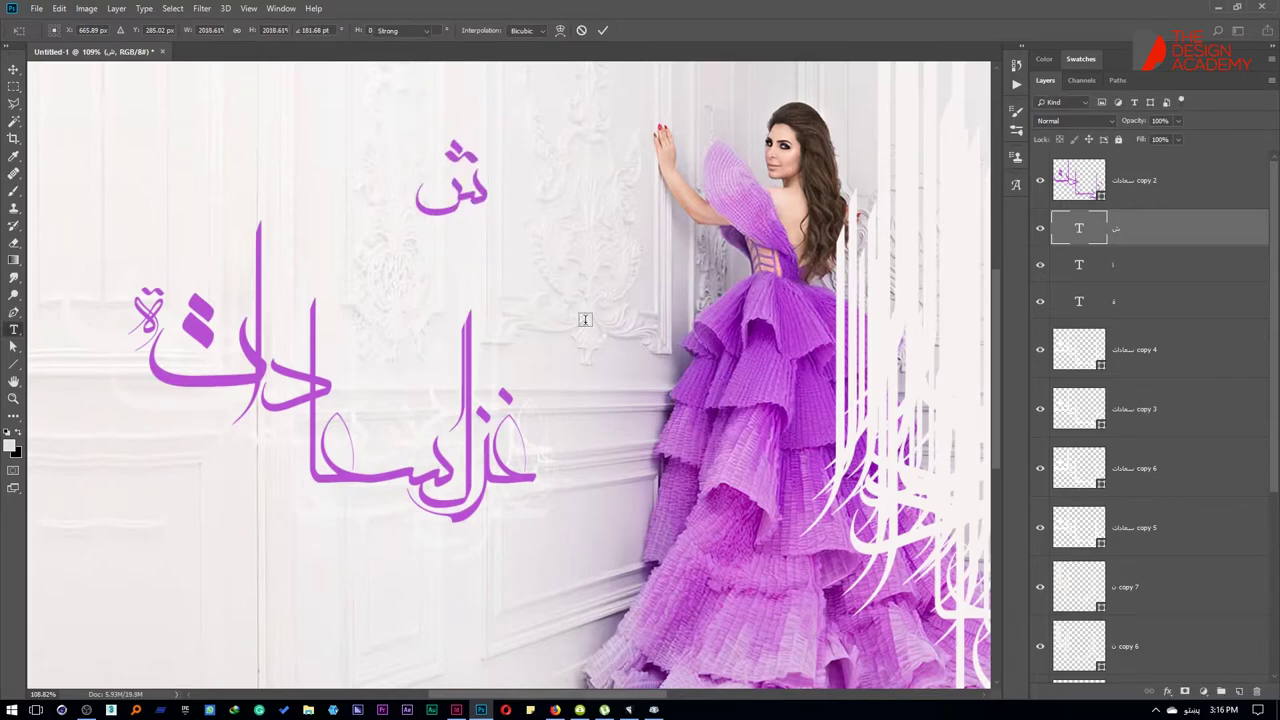
Step: Try out trial letters س, سسط, ظ, ا and سی in the text layer
double_click(452, 208)
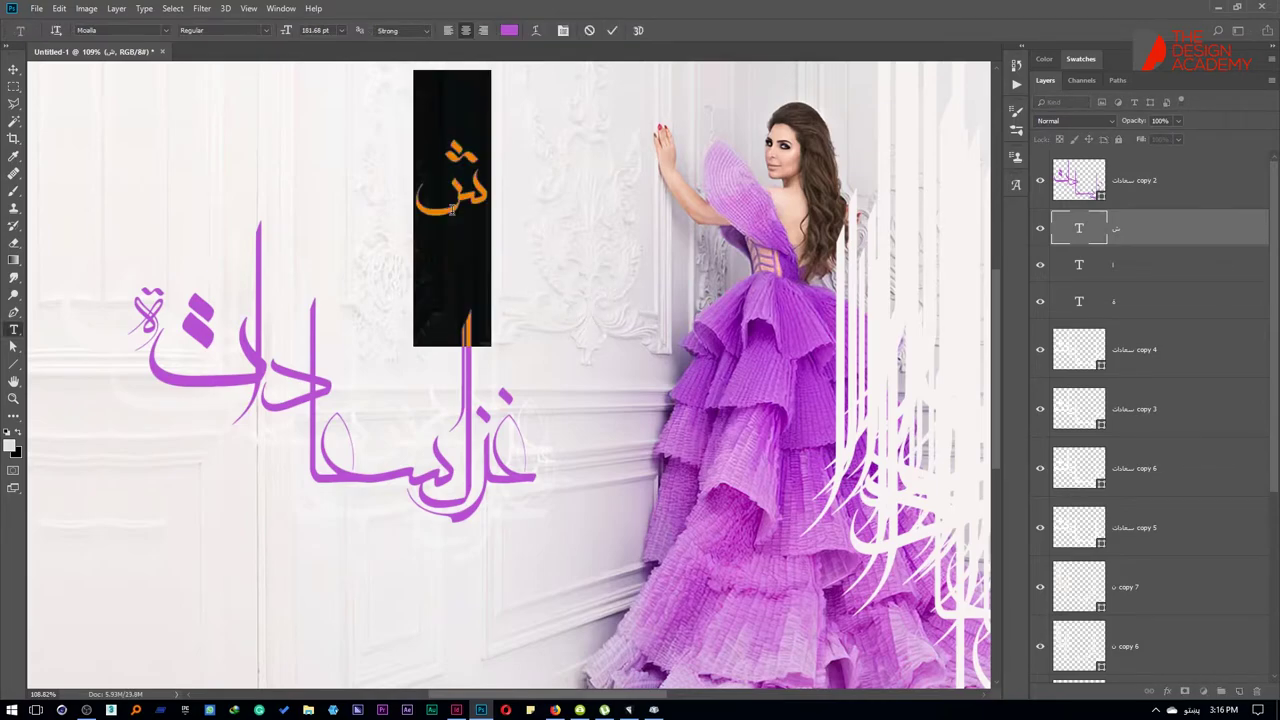
type("س")
key("ctrl+a")
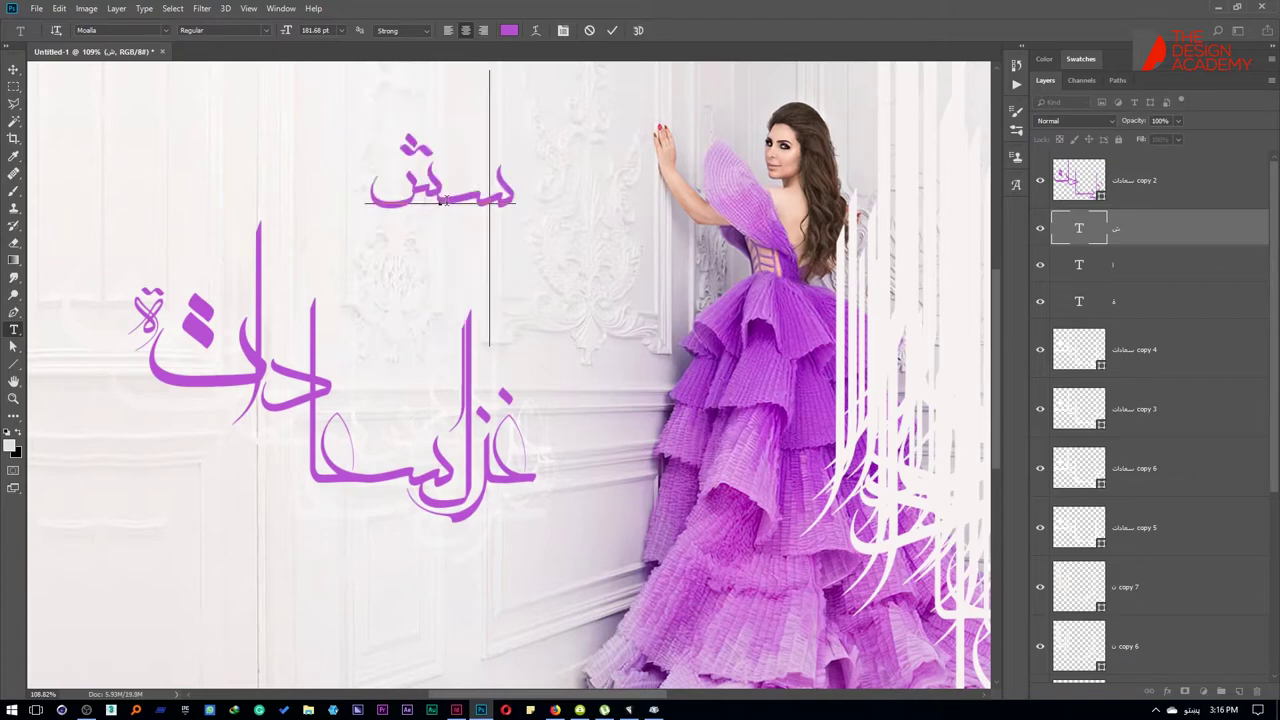
type("سسط")
key("ctrl+a")
type("ظ")
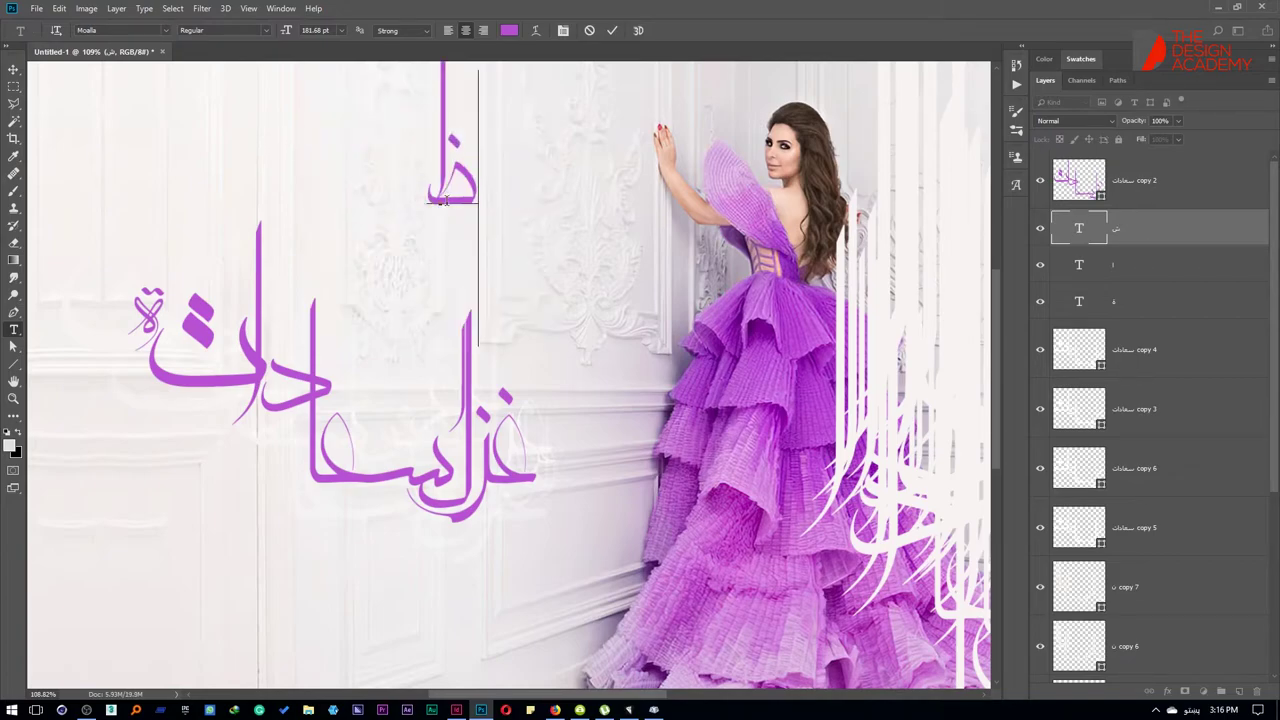
key("BackSpace")
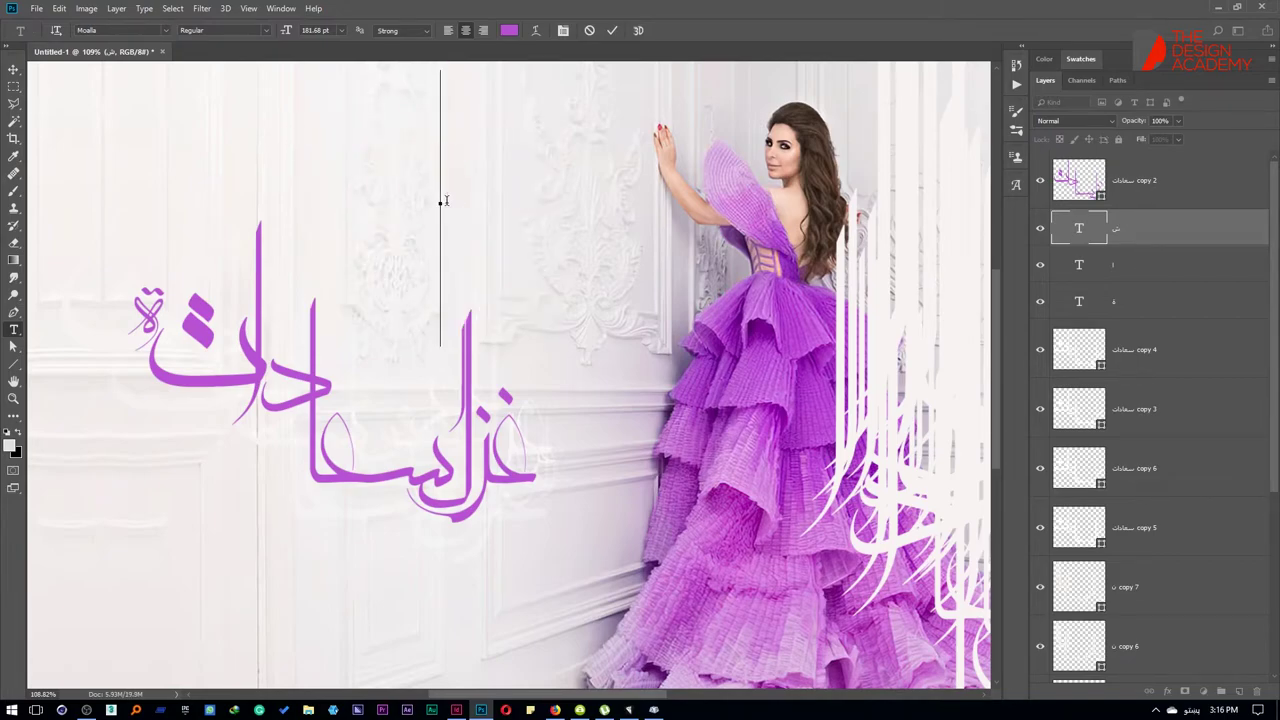
type("ا")
key("BackSpace")
type("سی")
Step: Try more trial letters ح, دذ, ظ and ز, deleting each one
key("ctrl+a")
type("ح")
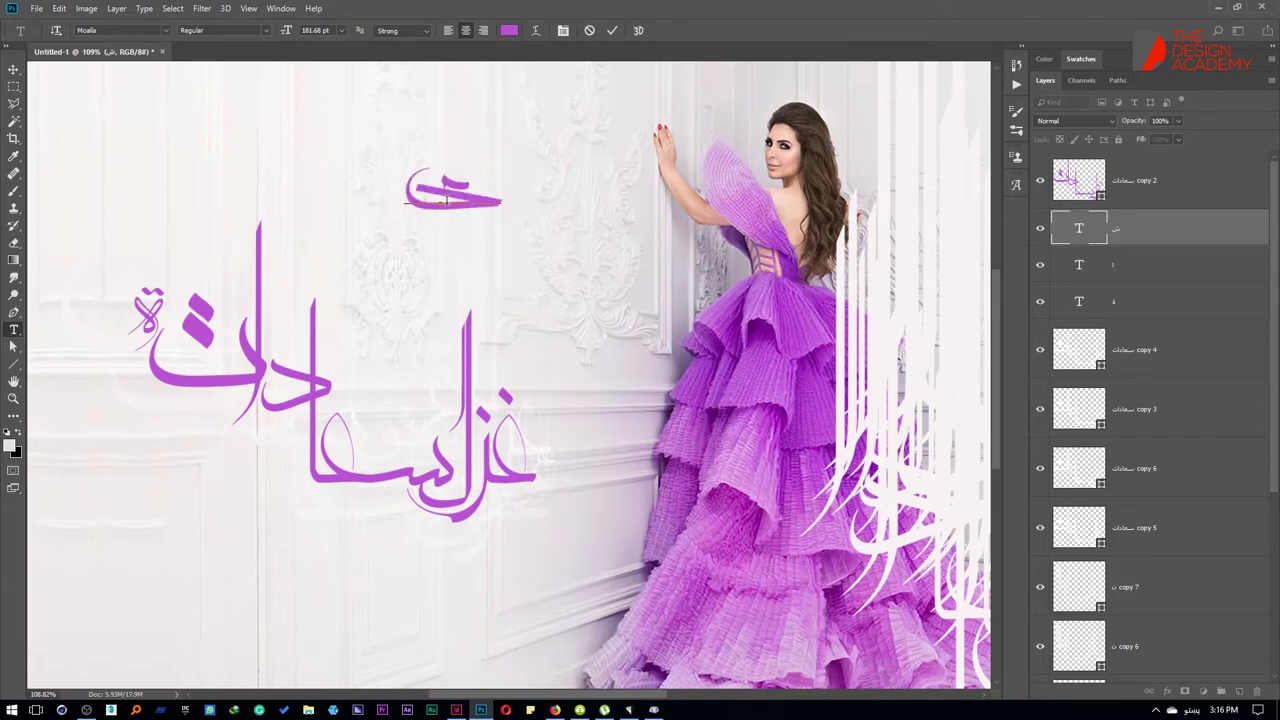
key("BackSpace")
type("دذ")
key("BackSpace")
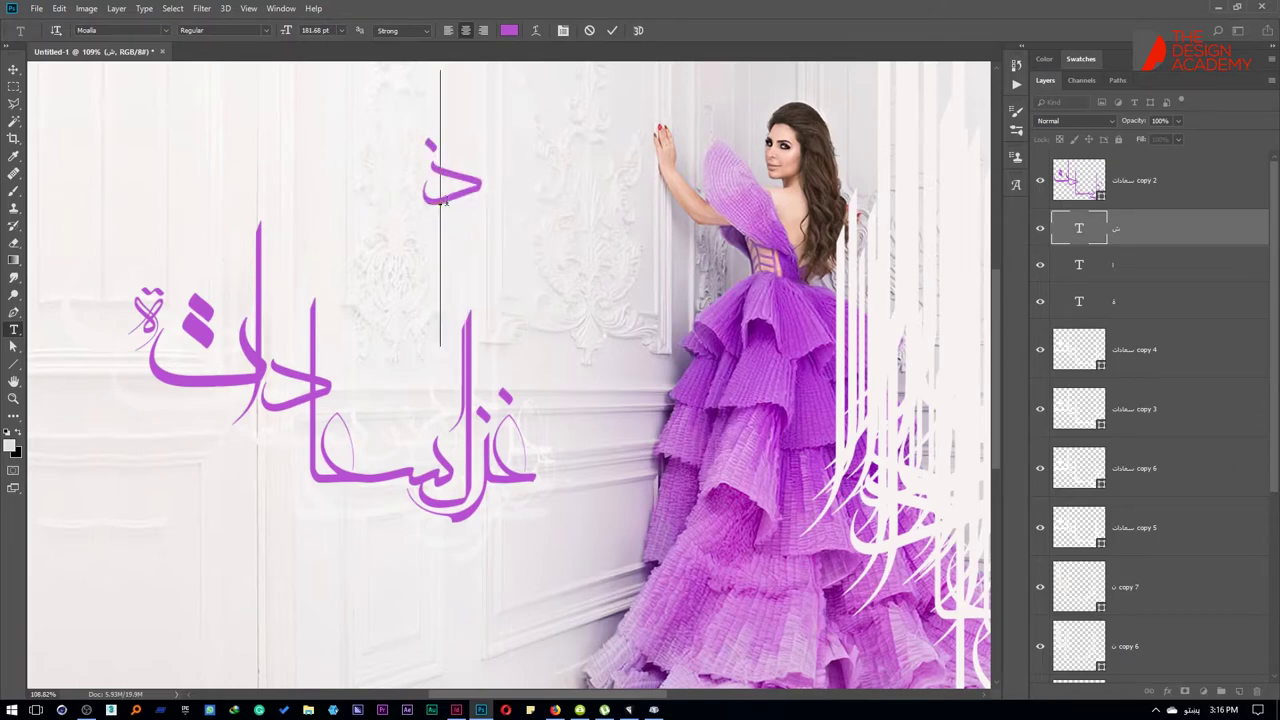
key("BackSpace")
type("ظ")
key("BackSpace")
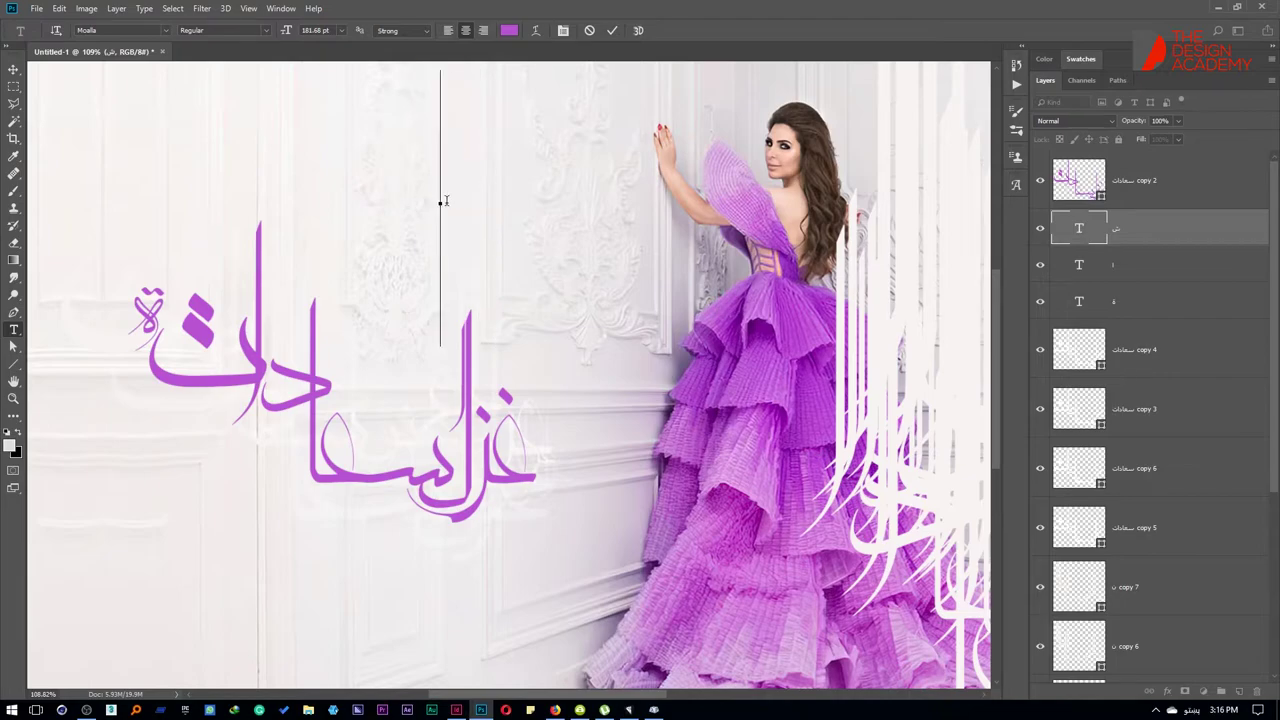
type("ز")
key("BackSpace")
Step: Type the word موسيقى, then clear it from that layer and commit
type("م")
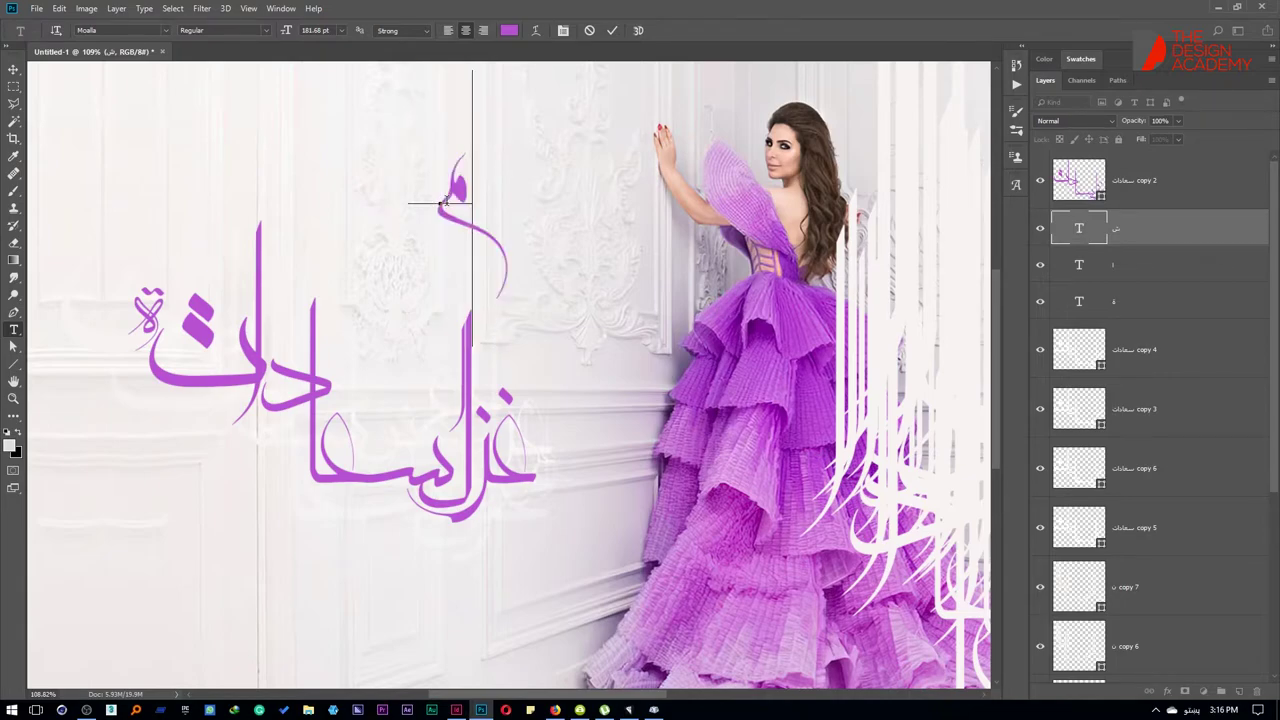
type("وسيقى")
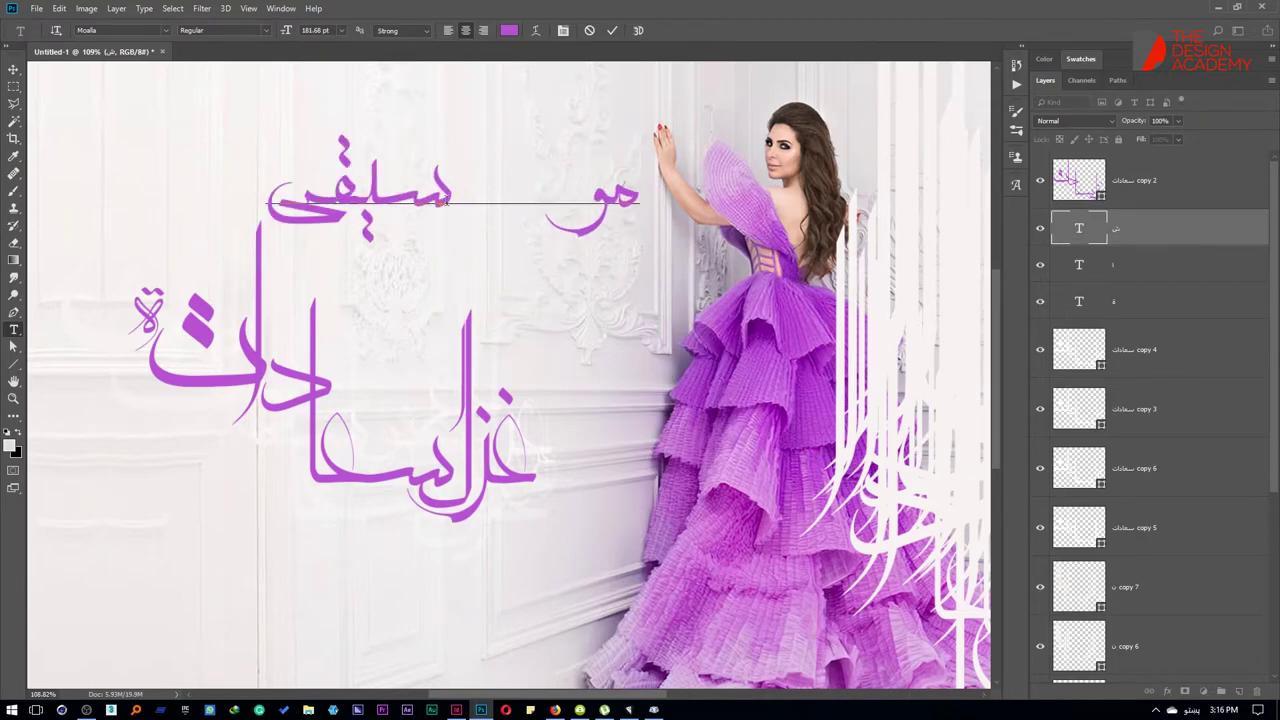
double_click(607, 199)
key("ctrl+c")
key("BackSpace")
key("ctrl+Return")
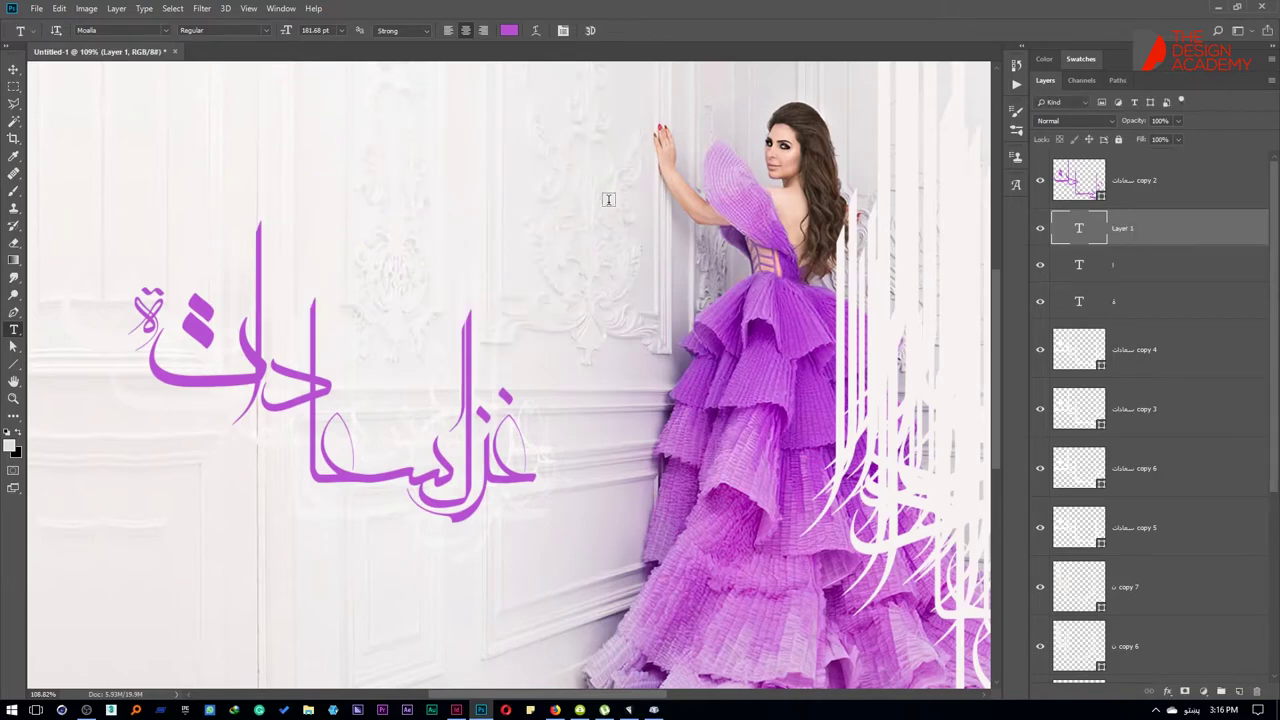
left_click(435, 181)
Step: Paste موسيقى into the new text layer and scale it up large
key("ctrl+v")
key("ctrl+Return")
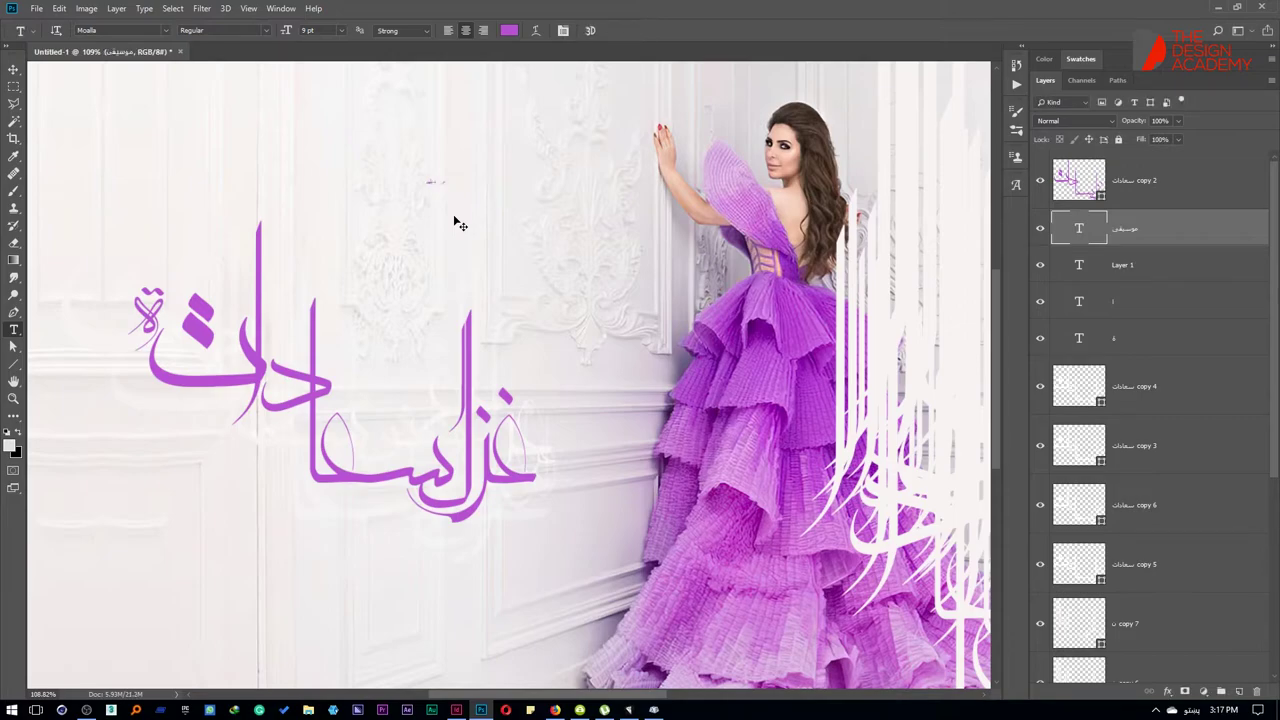
key("ctrl+t")
left_click_drag(452, 198, 570, 279)
key("Return")
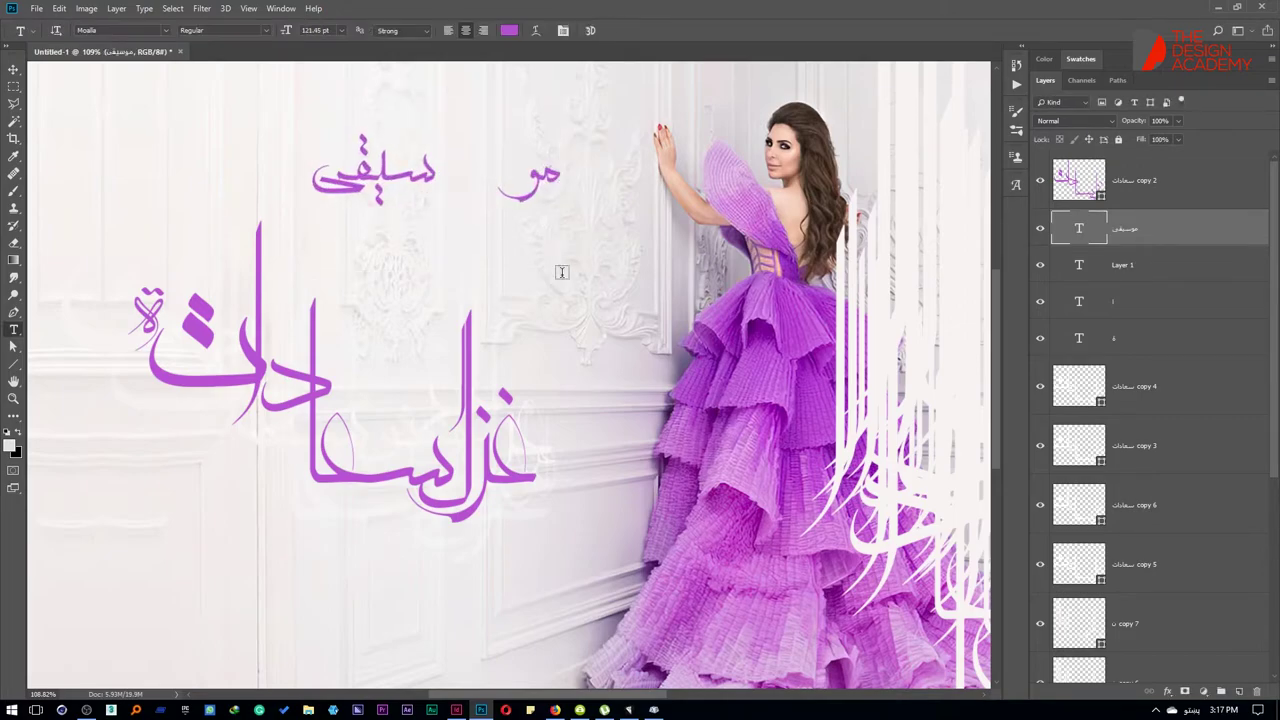
Step: Convert the word to a shape and copy one small glyph onto its own layer
right_click(1160, 233)
left_click(1028, 343)
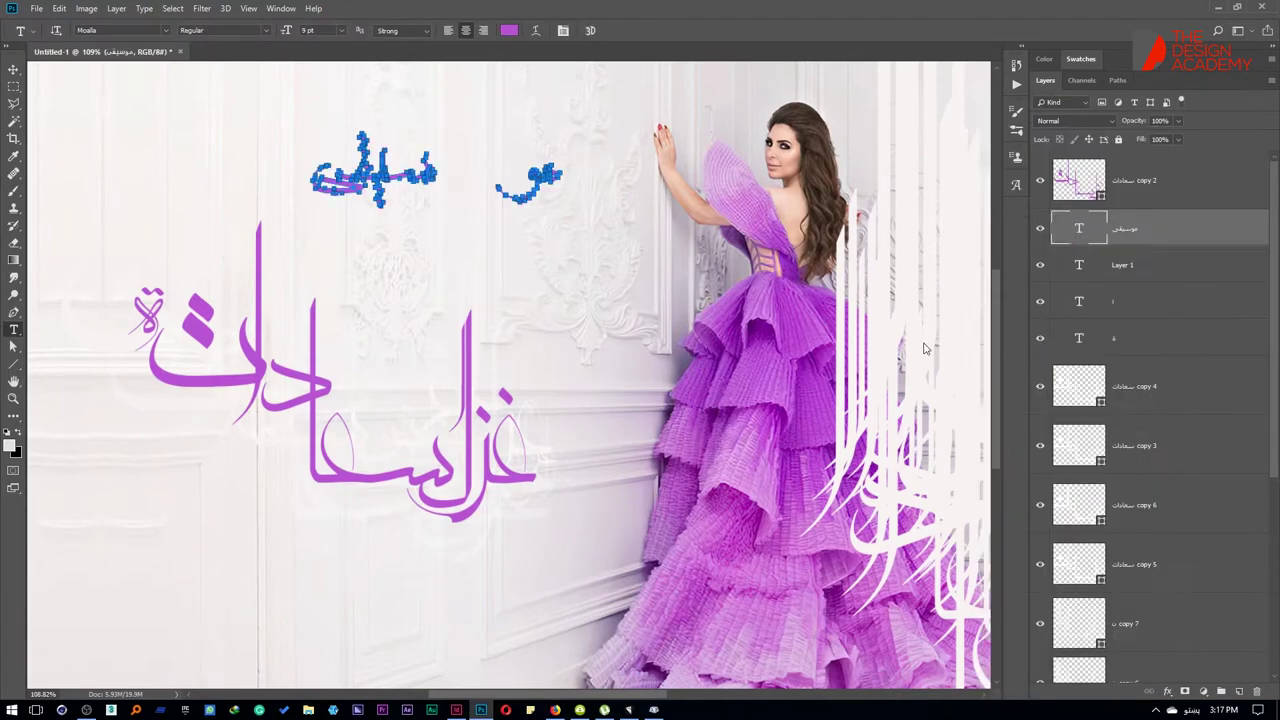
key("a")
left_click_drag(592, 116, 475, 244)
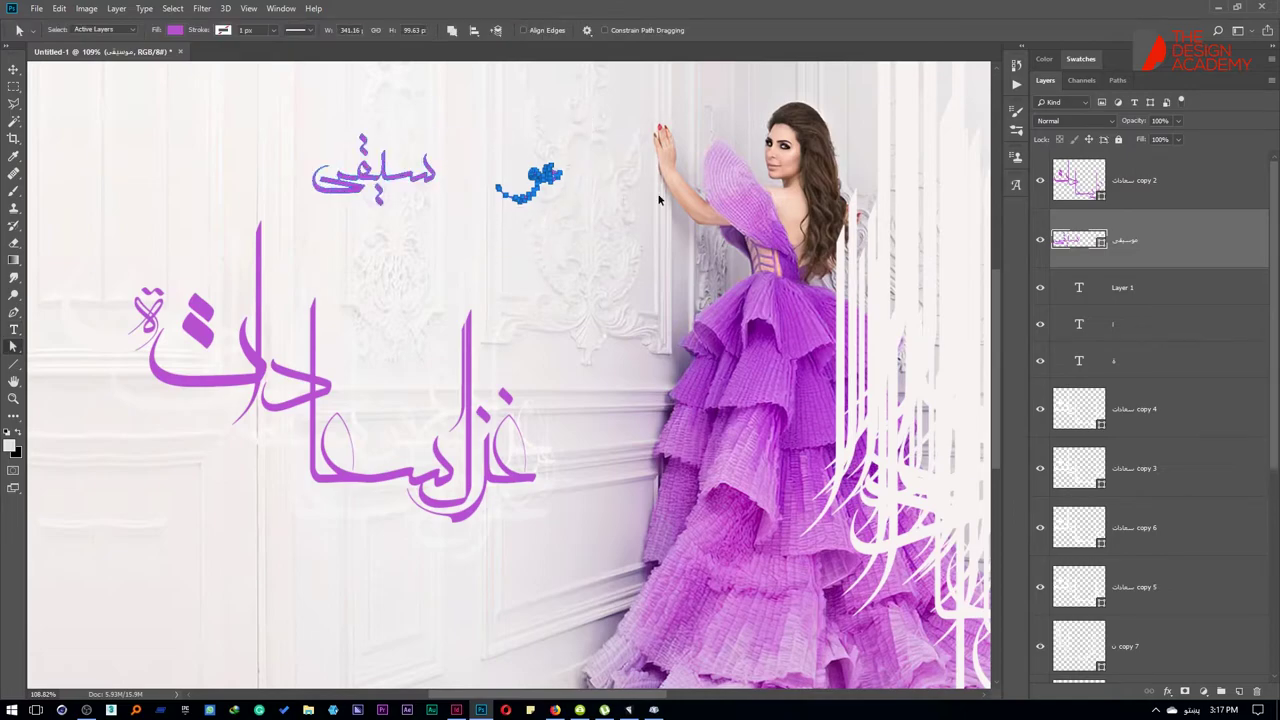
key("v")
key("ctrl+j")
mouse_move(463, 298)
left_mouse_down()
mouse_move(303, 468)
mouse_move(315, 468)
left_mouse_up()
scroll(404, 366, "up", 3)
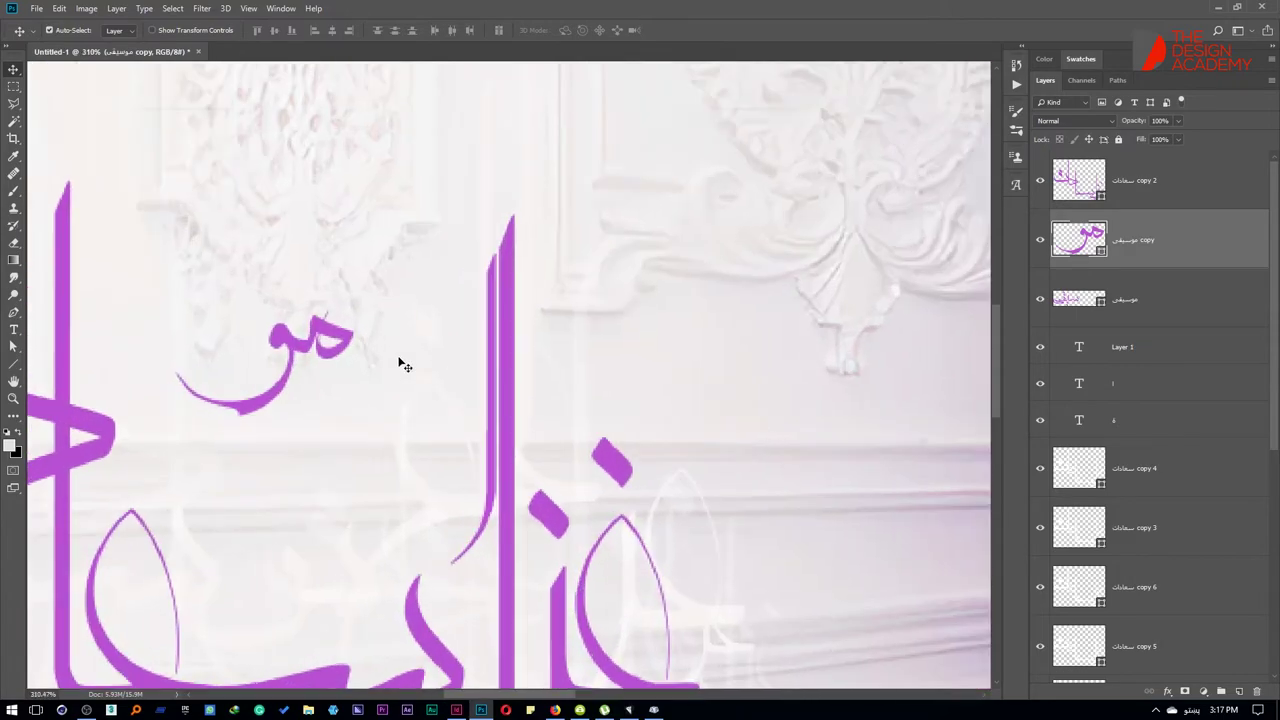
Step: Shrink the separated glyph and merge it back into the word
key("ctrl+t")
mouse_move(357, 308)
left_mouse_down()
mouse_move(214, 475)
mouse_move(277, 503)
left_mouse_up()
key("Return")
scroll(320, 417, "down", 1)
scroll(351, 400, "down", 1)
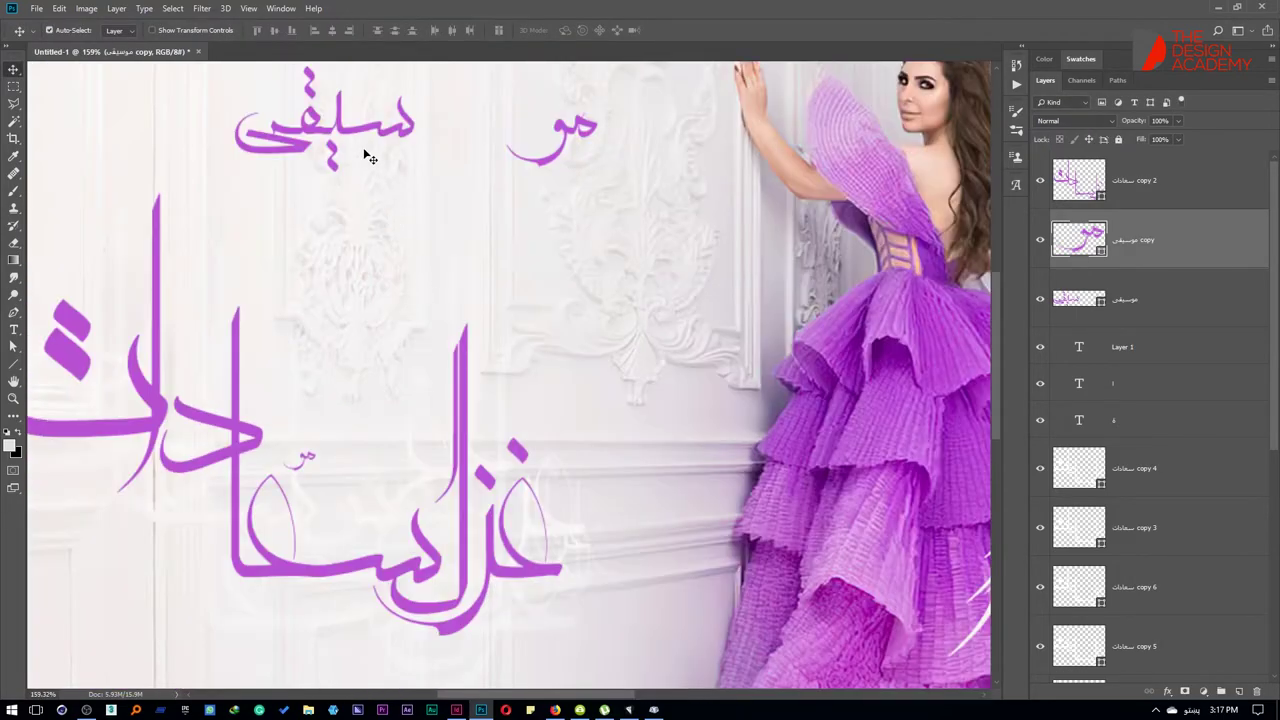
key("ctrl+e")
Step: Delete the separate مو piece from the word's paths
left_click_drag(368, 133, 374, 186)
key("a")
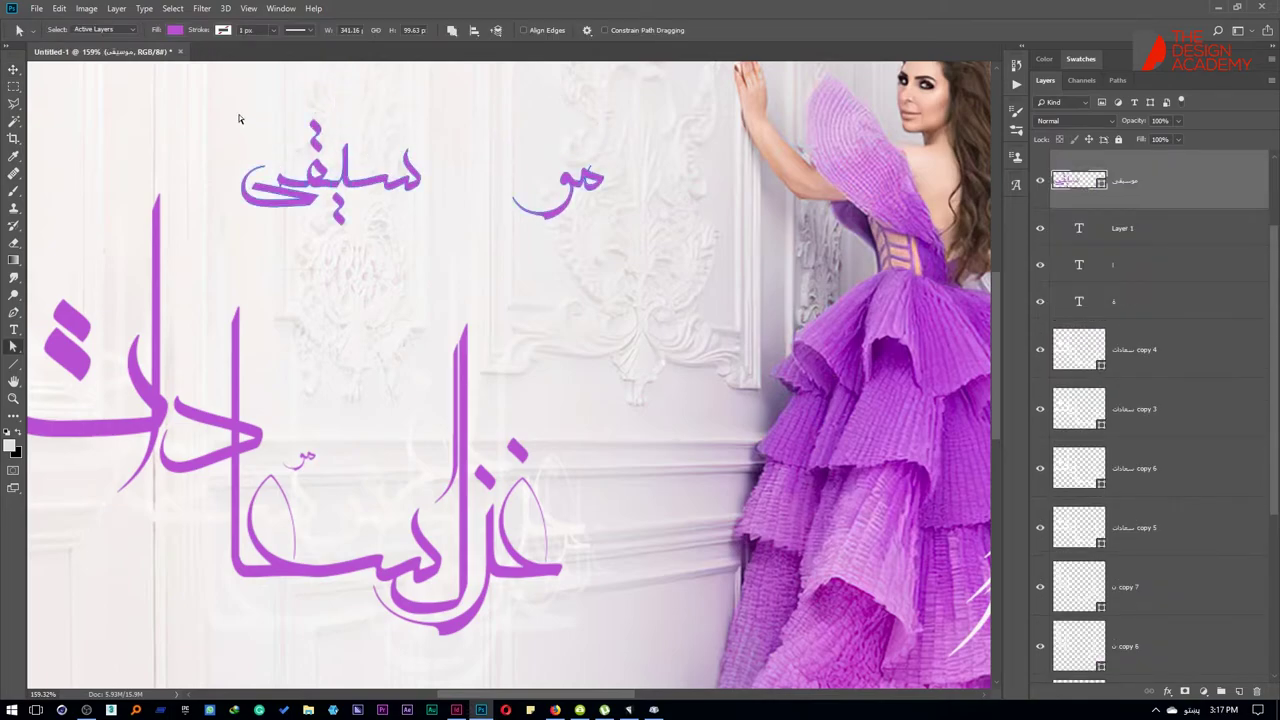
left_click_drag(206, 98, 433, 294)
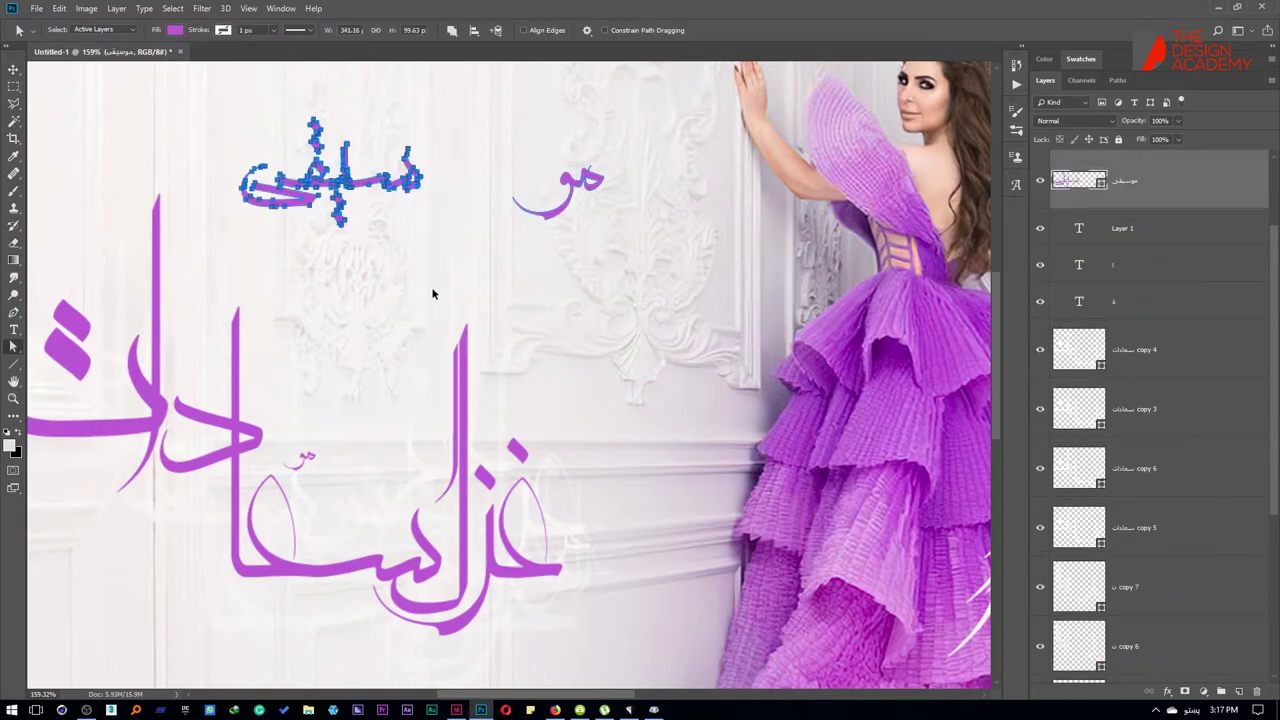
left_click(433, 294)
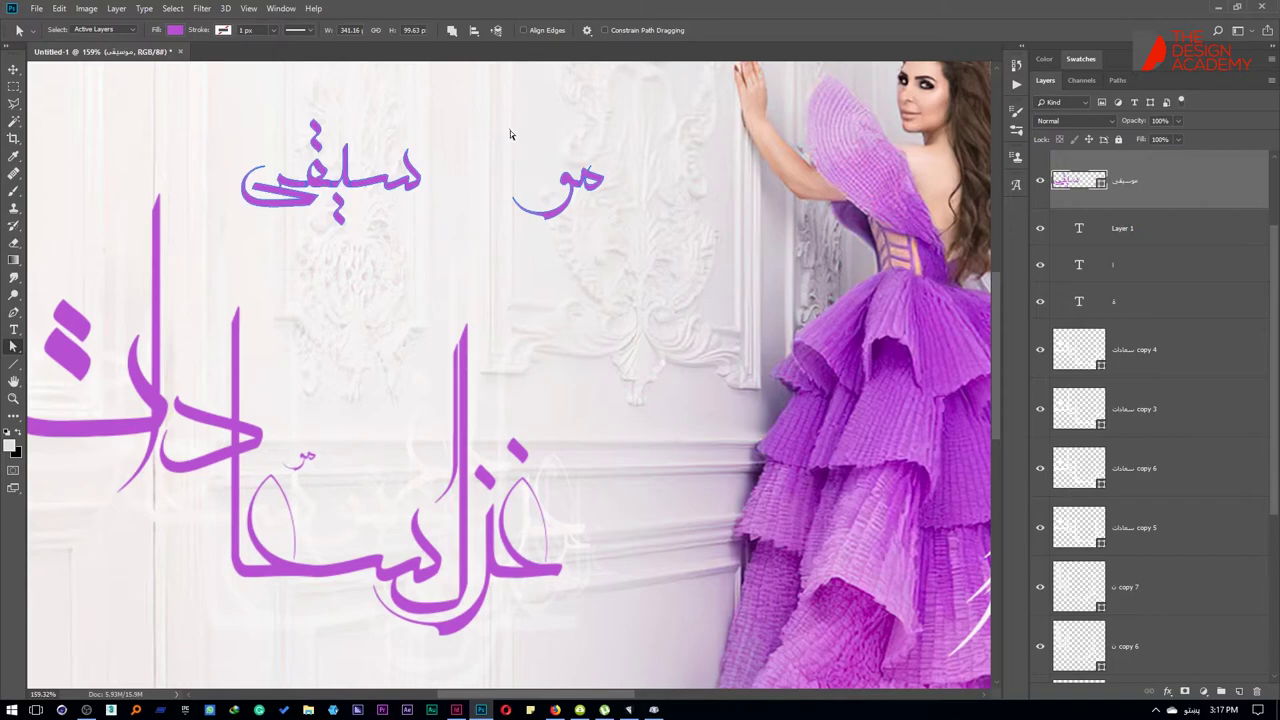
left_click_drag(510, 134, 711, 330)
key("Delete")
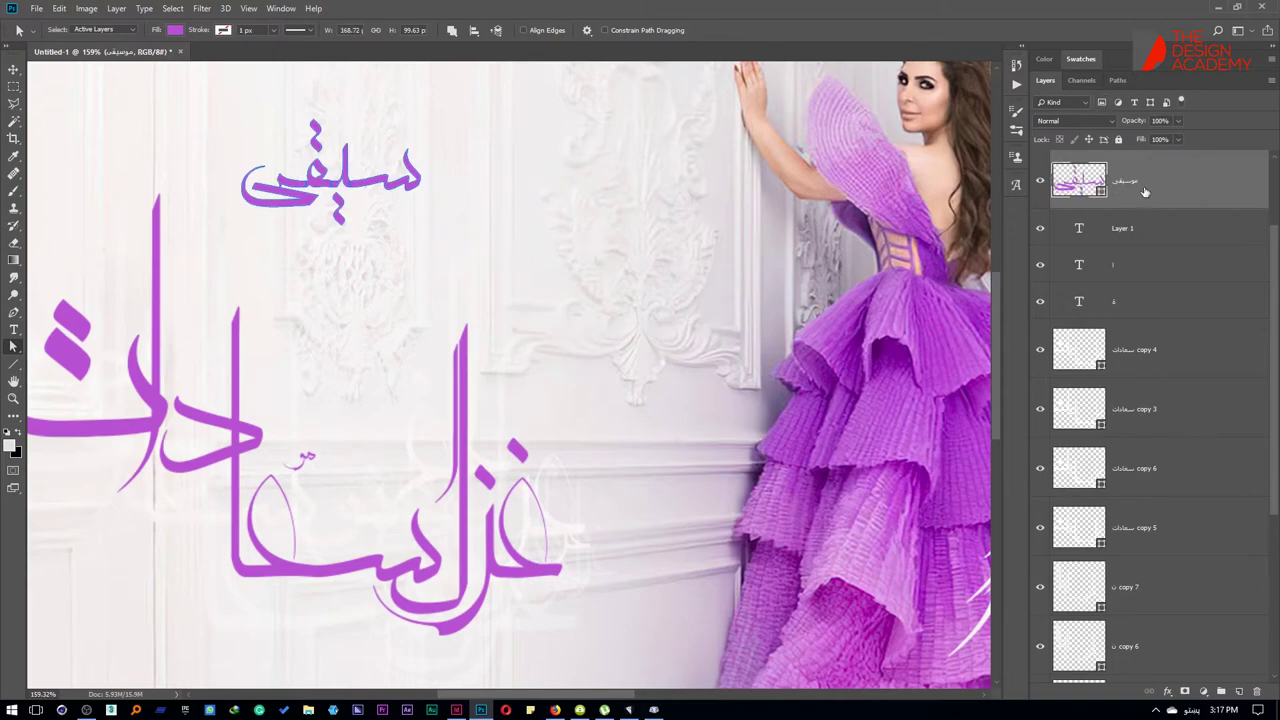
Step: Move the word onto the large calligraphy and shrink it to about 26%
key("v")
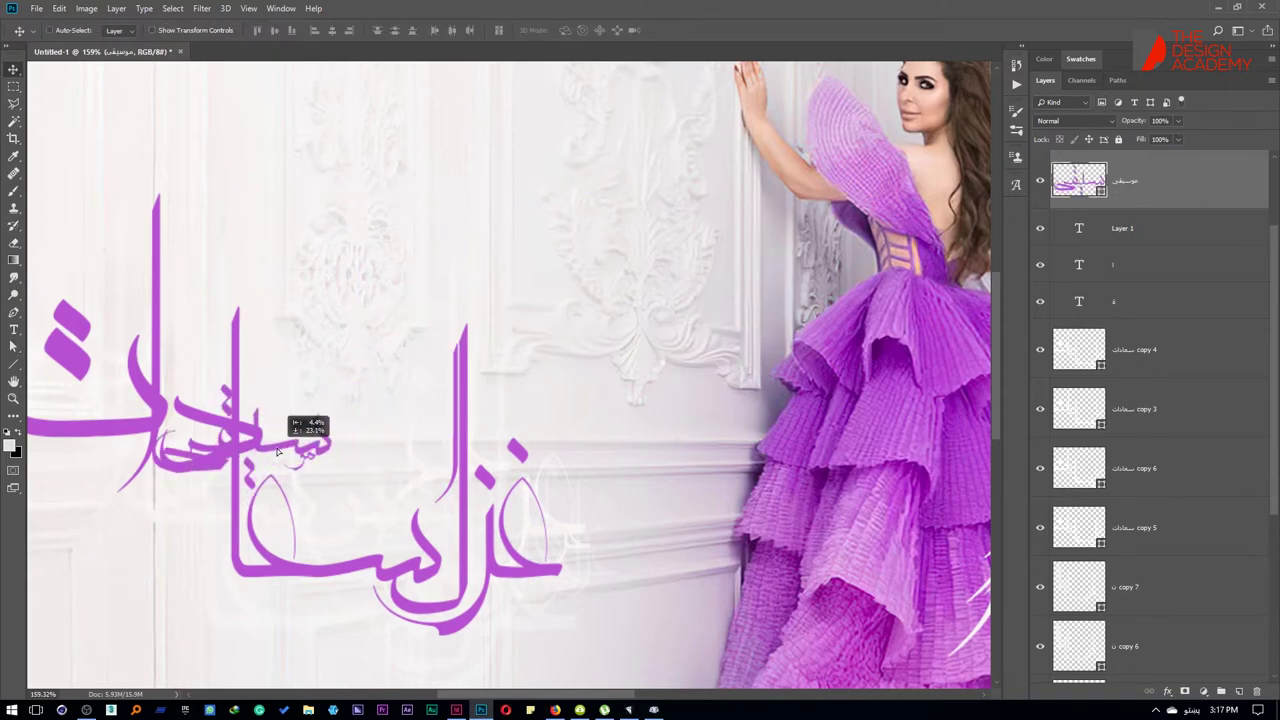
mouse_move(350, 253)
left_mouse_down()
mouse_move(350, 423)
mouse_move(268, 432)
mouse_move(300, 440)
mouse_move(233, 487)
mouse_move(230, 475)
left_mouse_up()
key("ctrl+t")
key("Return")
scroll(280, 448, "up", 5)
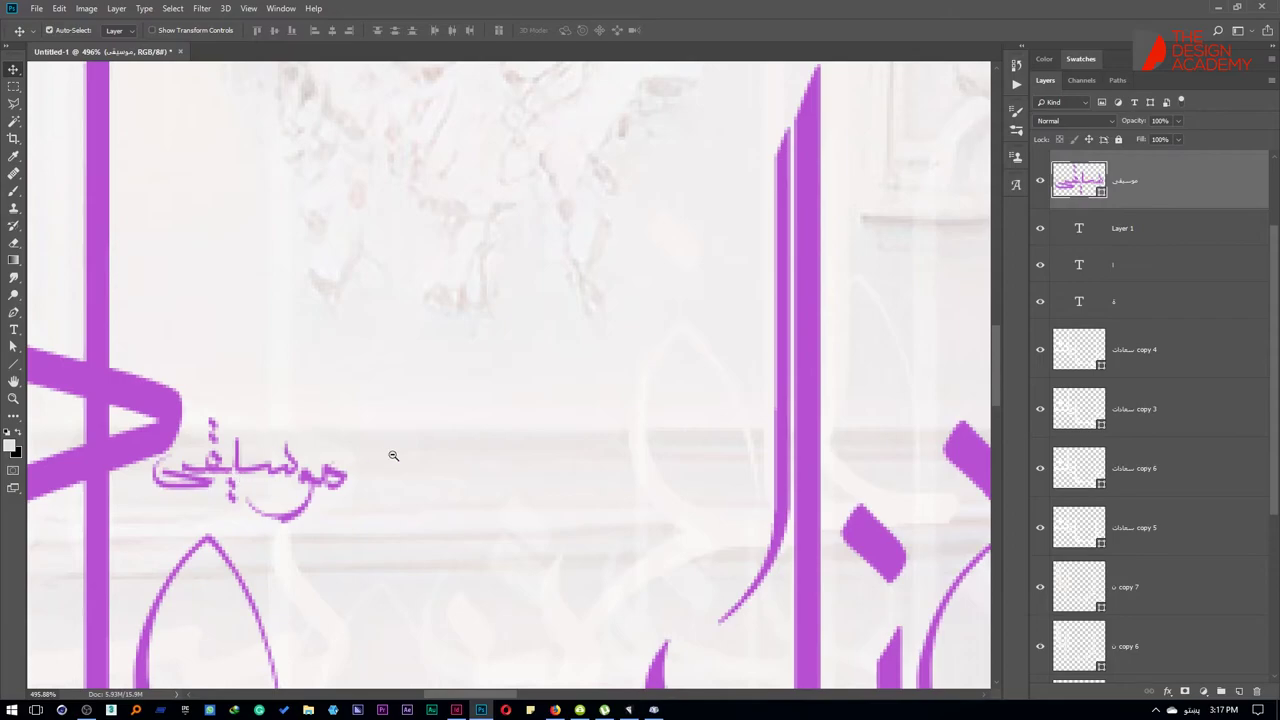
scroll(391, 449, "down", 10)
scroll(403, 444, "down", 2)
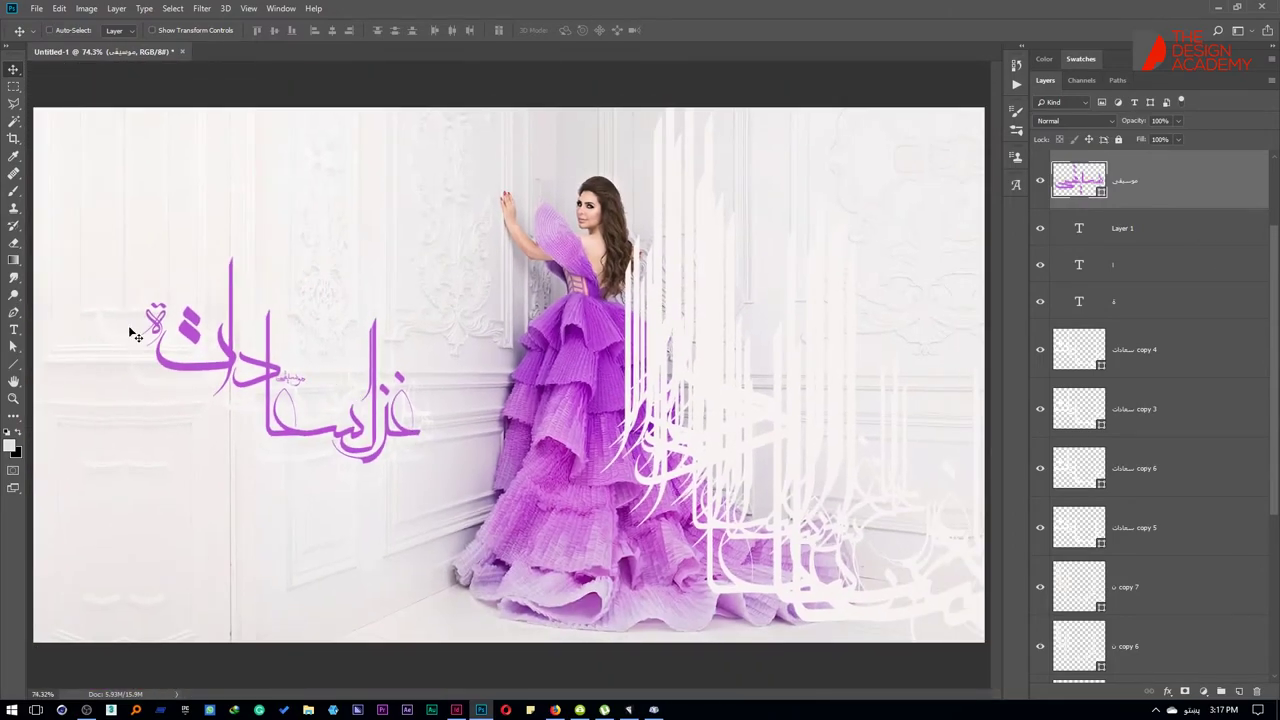
Step: Draw a crown-like custom shape ornament above the calligraphy
left_click_drag(16, 364, 80, 430)
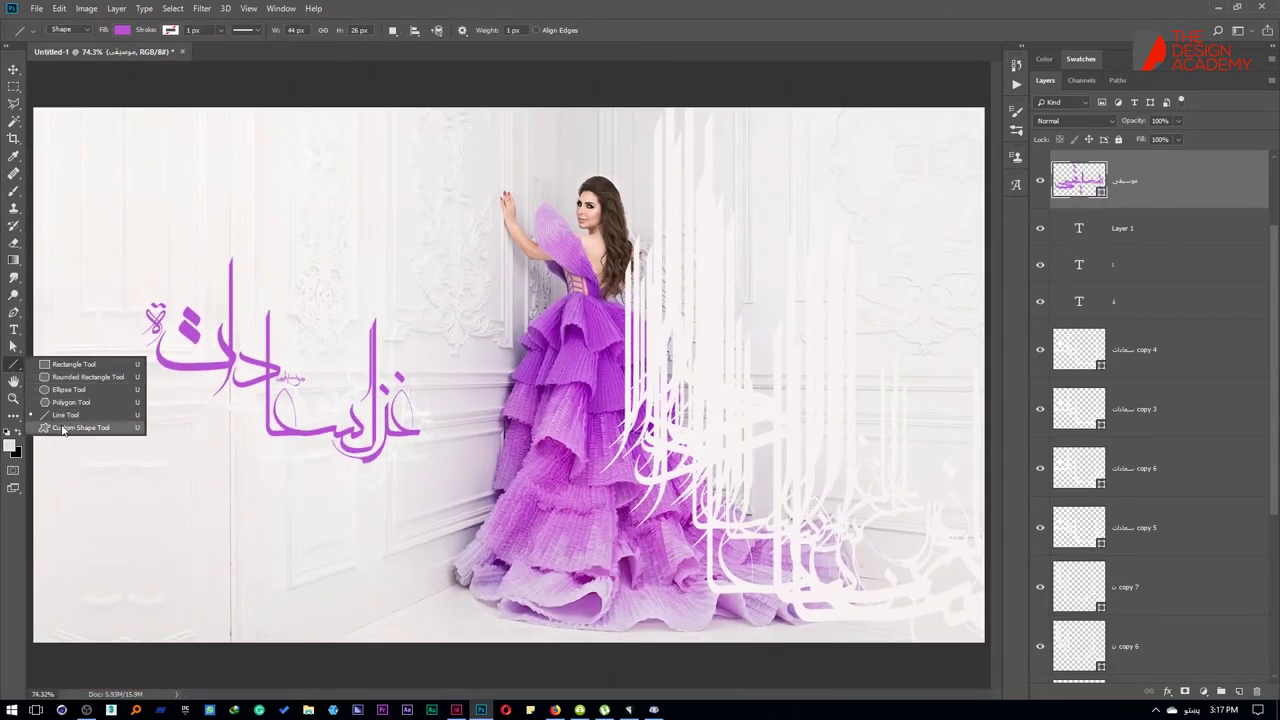
left_click(515, 30)
scroll(500, 555, "down", 2)
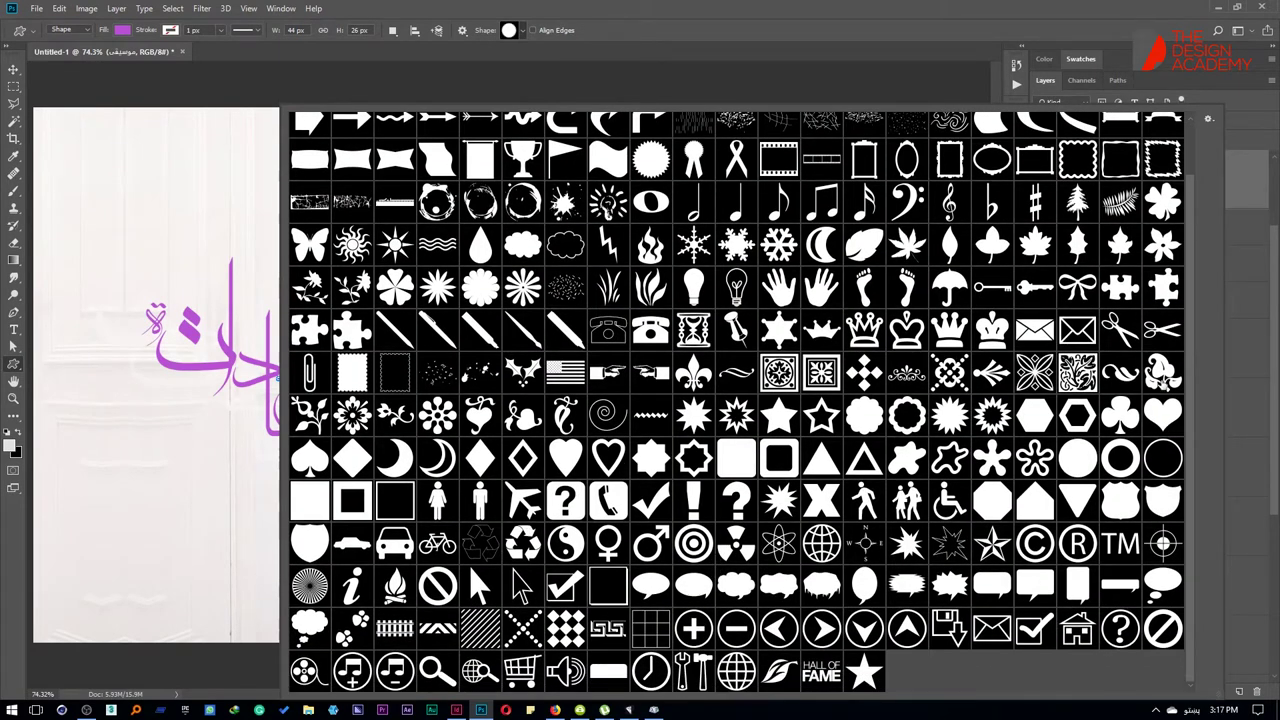
double_click(908, 372)
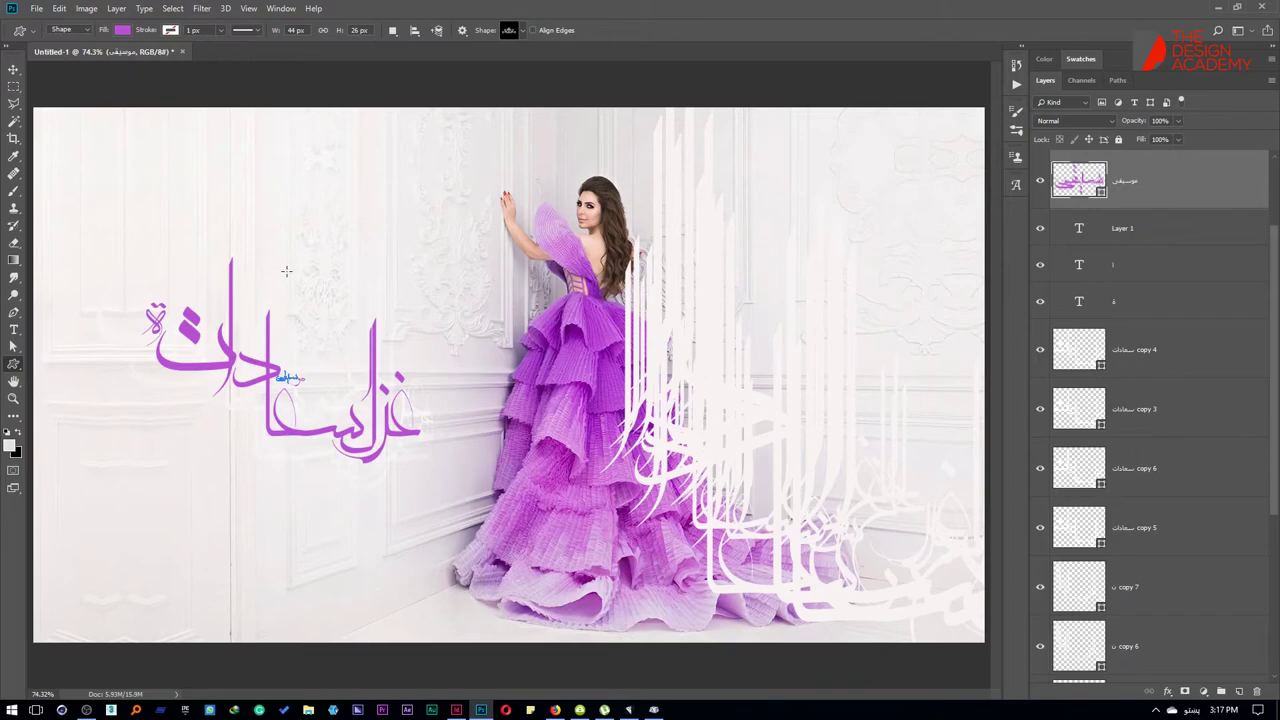
left_click_drag(286, 270, 440, 334)
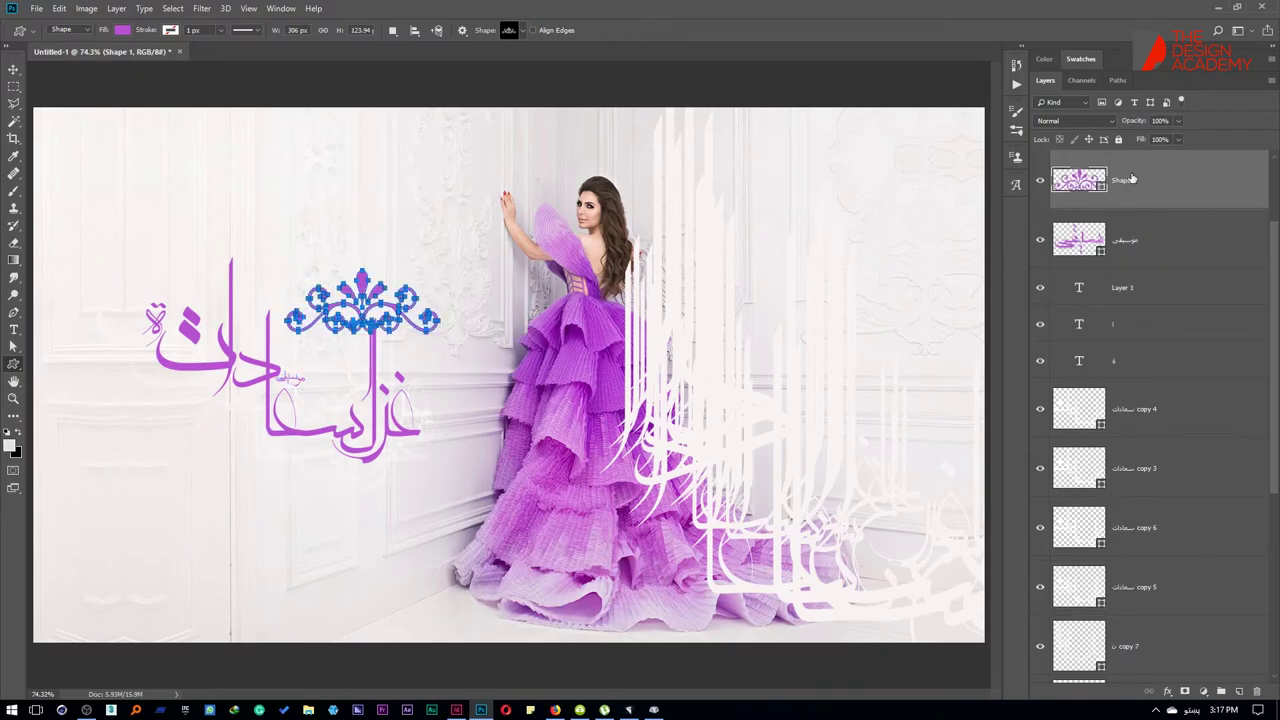
Step: Shrink the ornament to about a third and set it atop the tallest left stroke
left_click(1137, 231)
left_click(1146, 189)
key("v")
left_click_drag(402, 320, 182, 284)
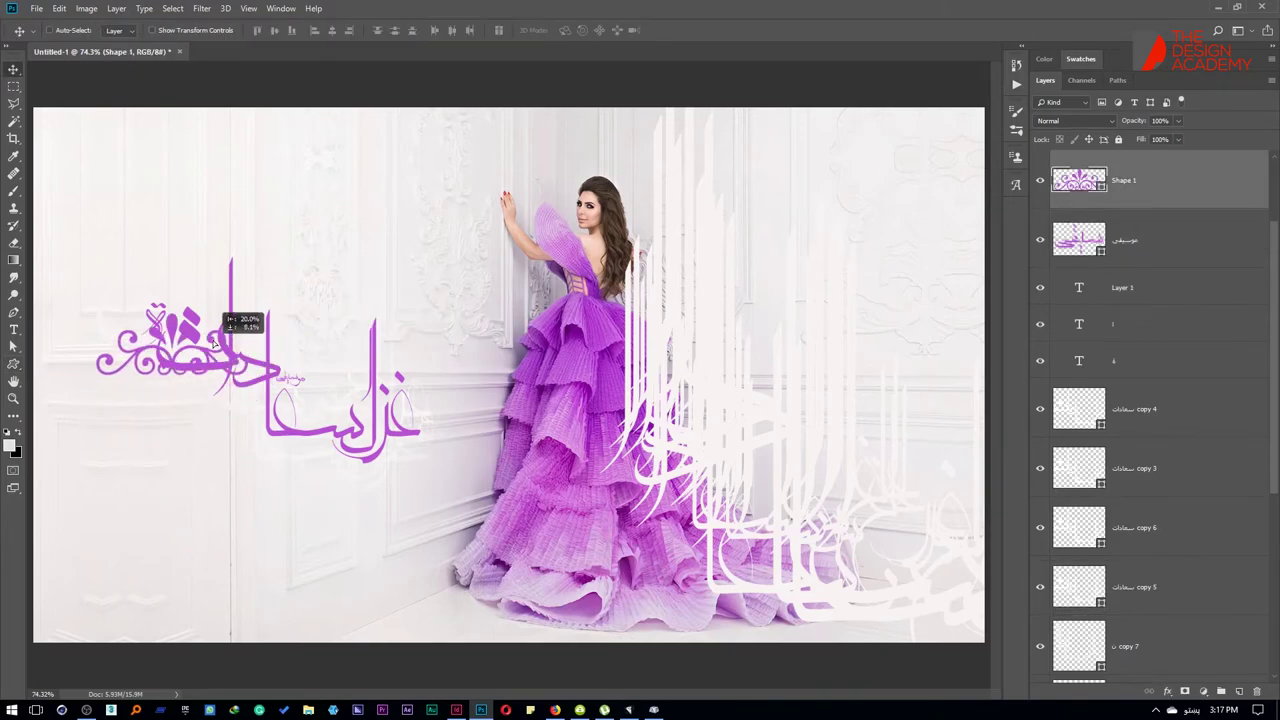
key("ctrl+t")
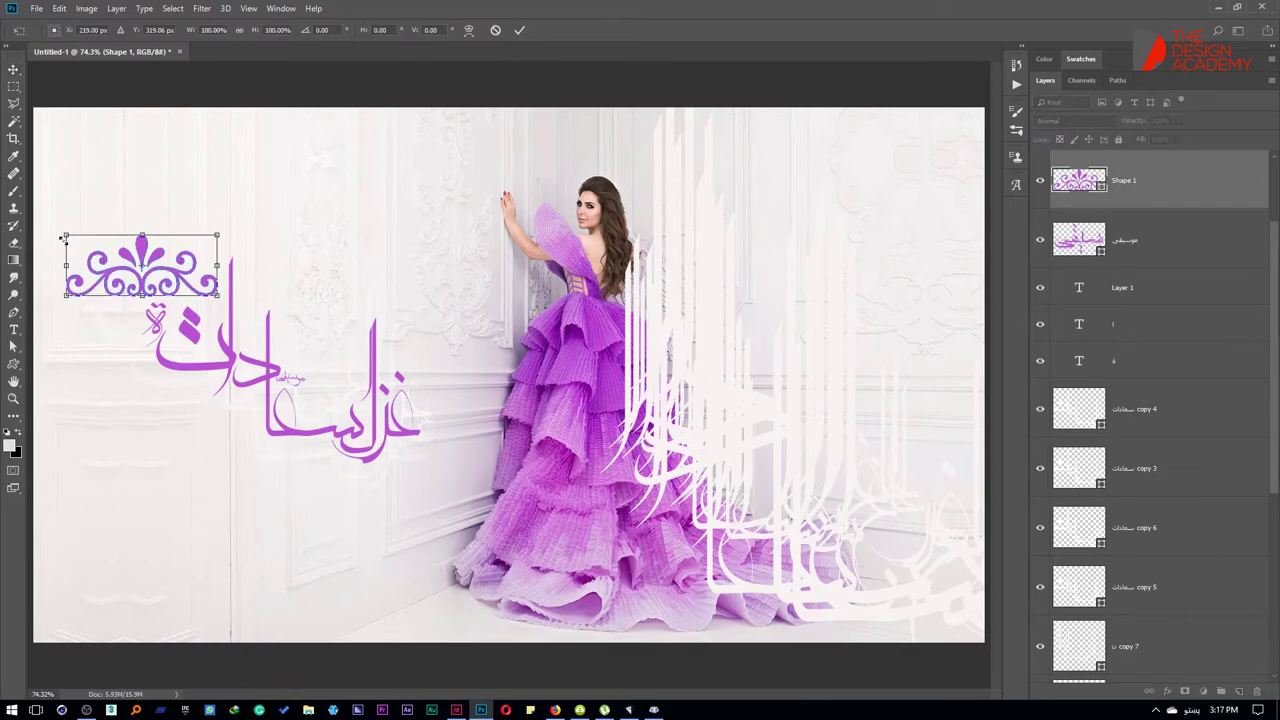
left_click_drag(64, 234, 166, 281)
key("Return")
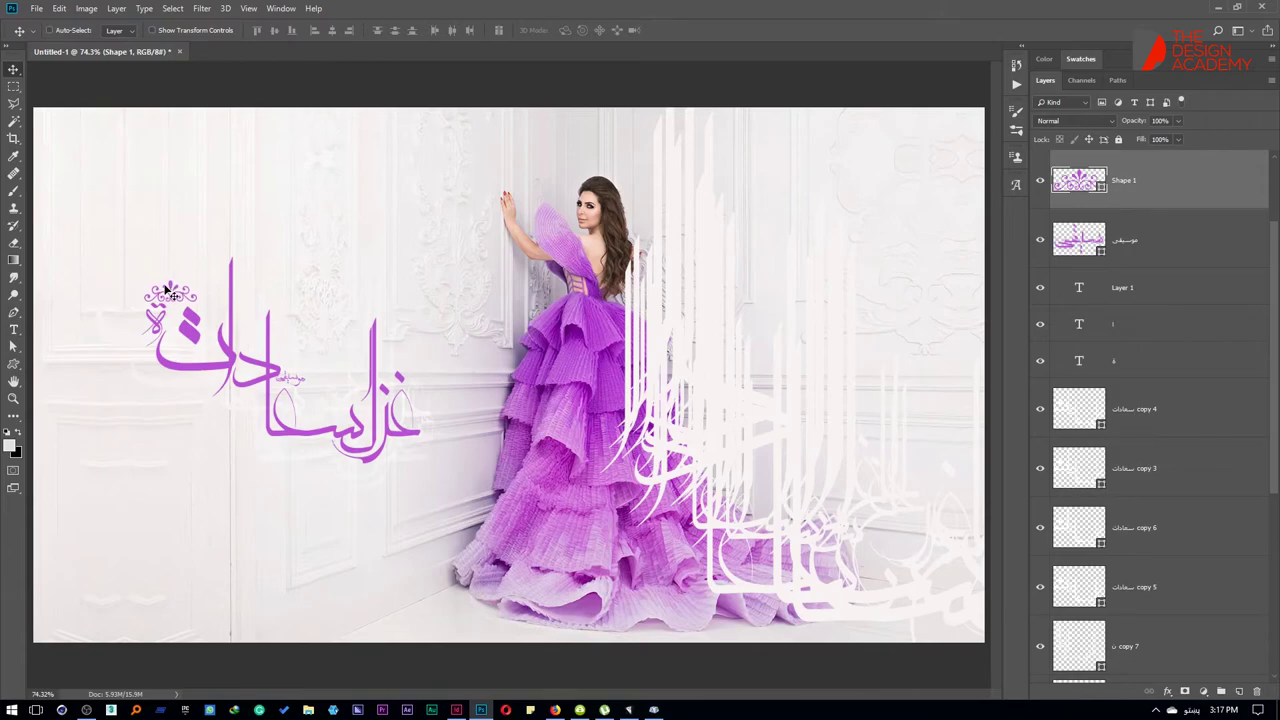
scroll(196, 302, "up", 5)
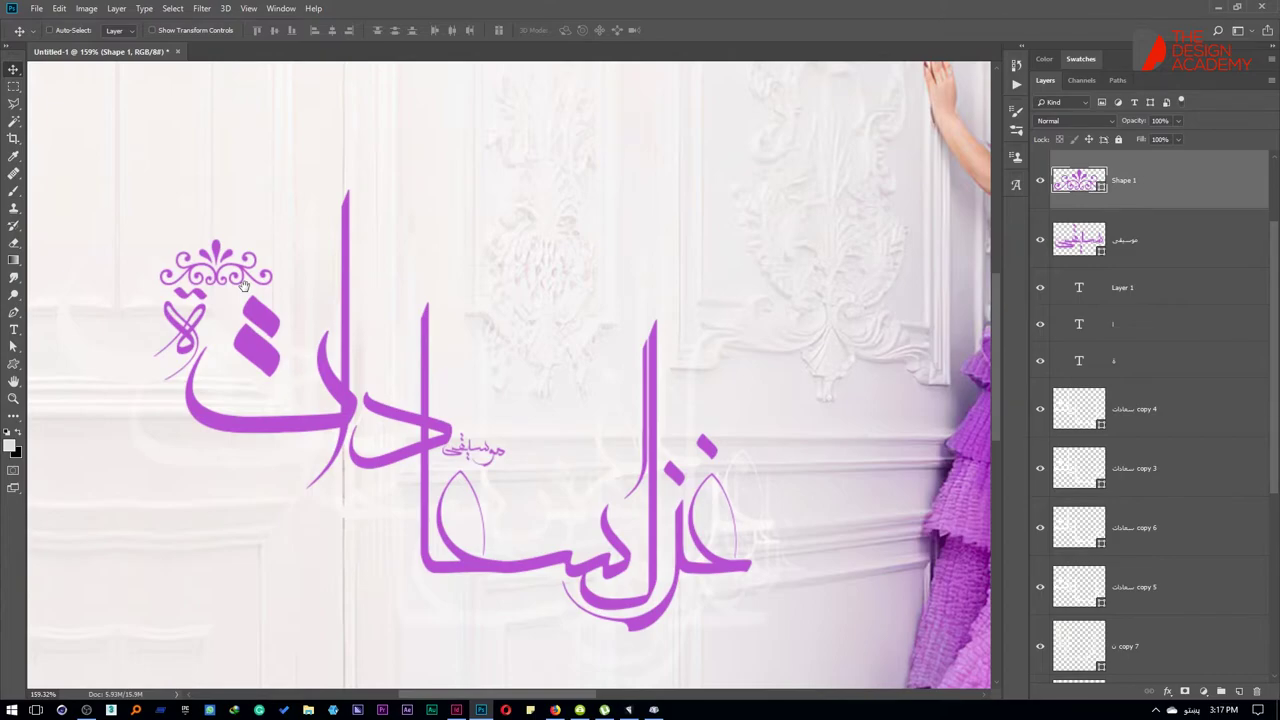
left_click_drag(215, 280, 348, 182)
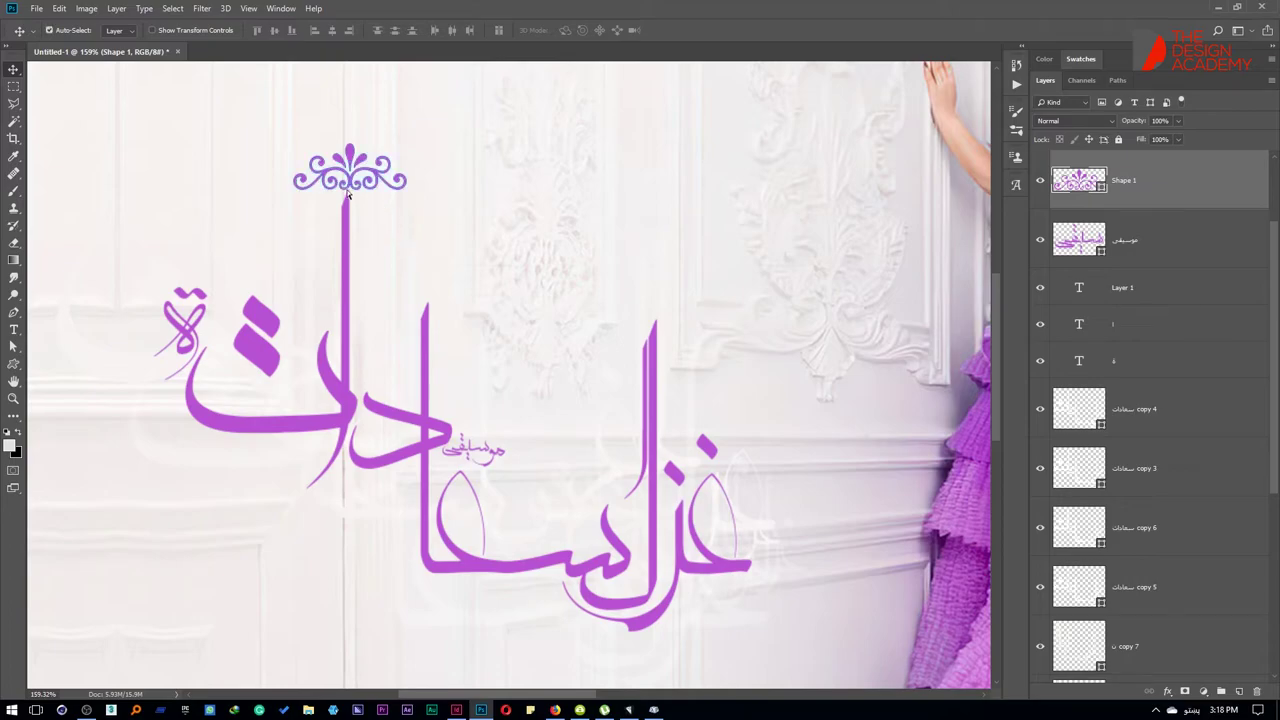
Step: Duplicate the ornament and position the copy on the middle tall stroke
key("ctrl+j")
key("b")
key("v")
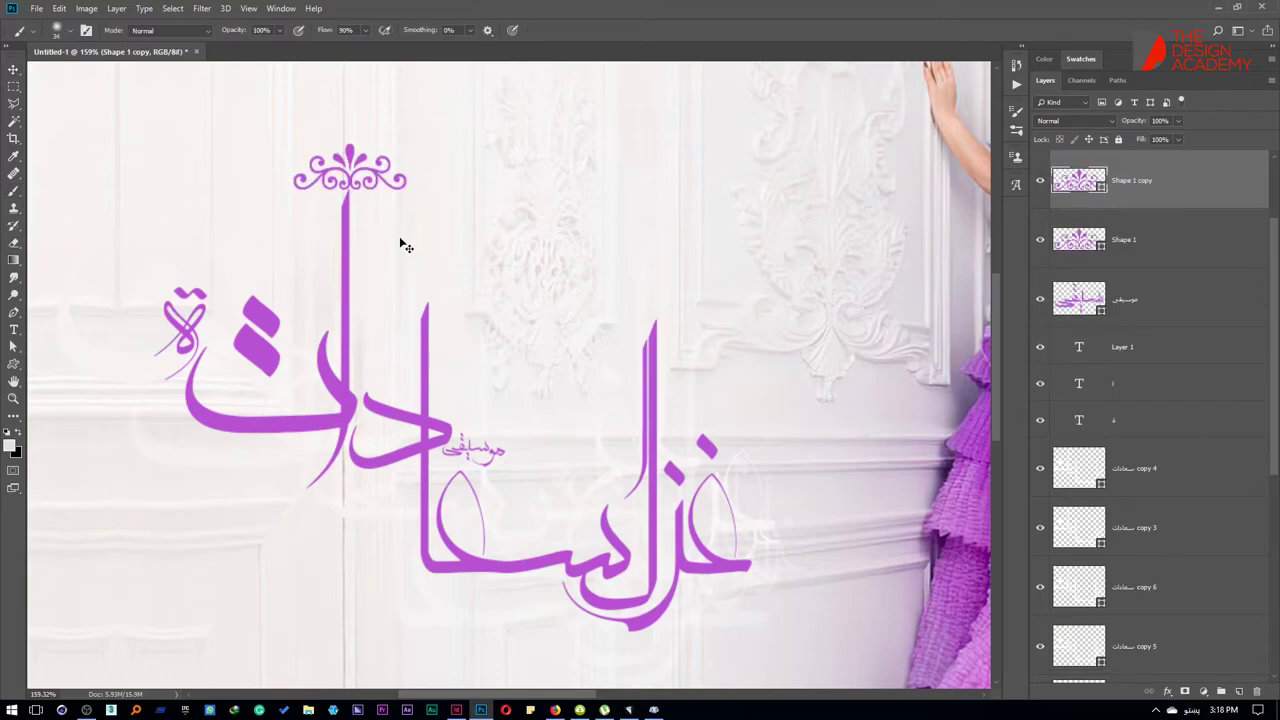
left_click_drag(374, 210, 447, 314)
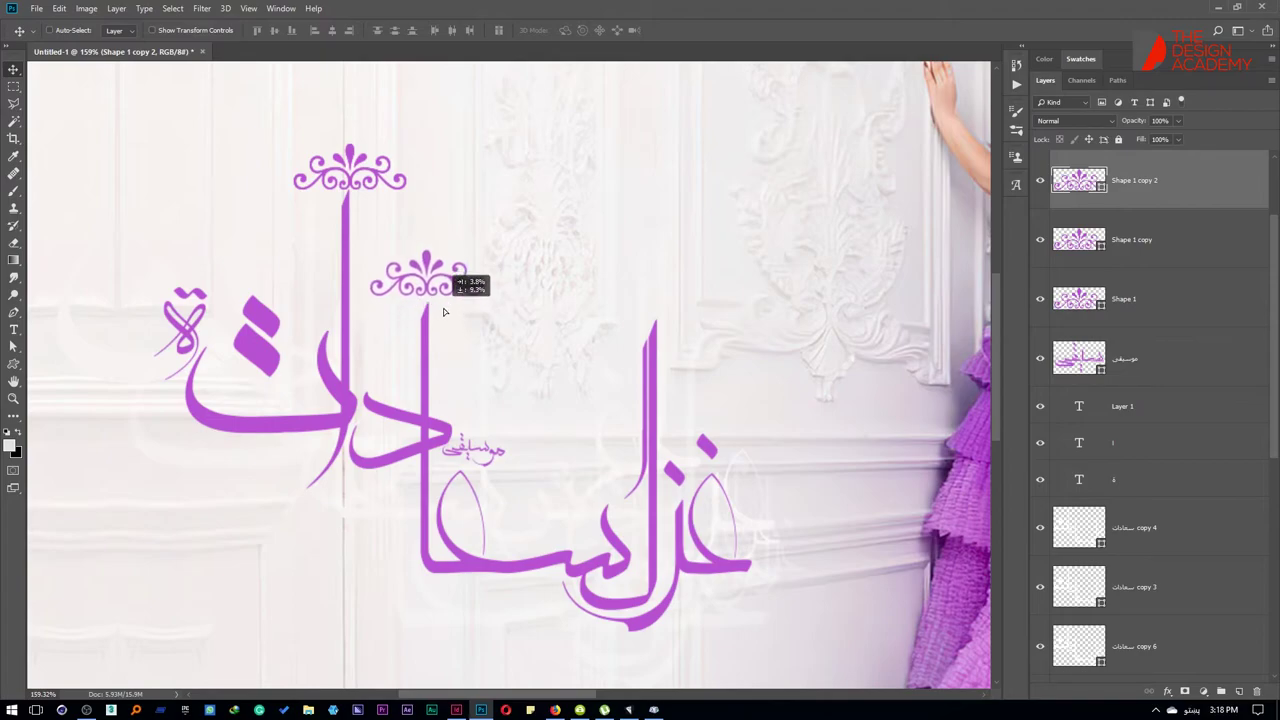
key("Down")
key("Down")
key("Down")
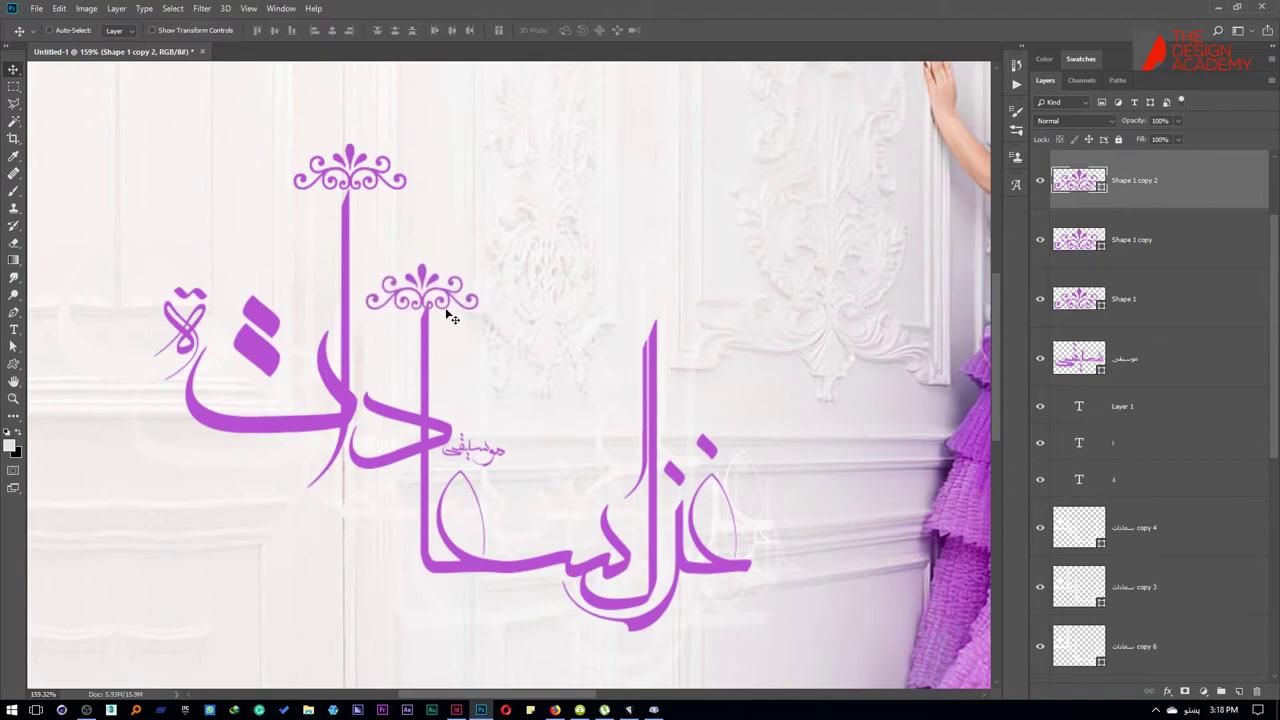
key("Left")
key("Left")
key("Down")
key("Down")
key("Up")
key("Up")
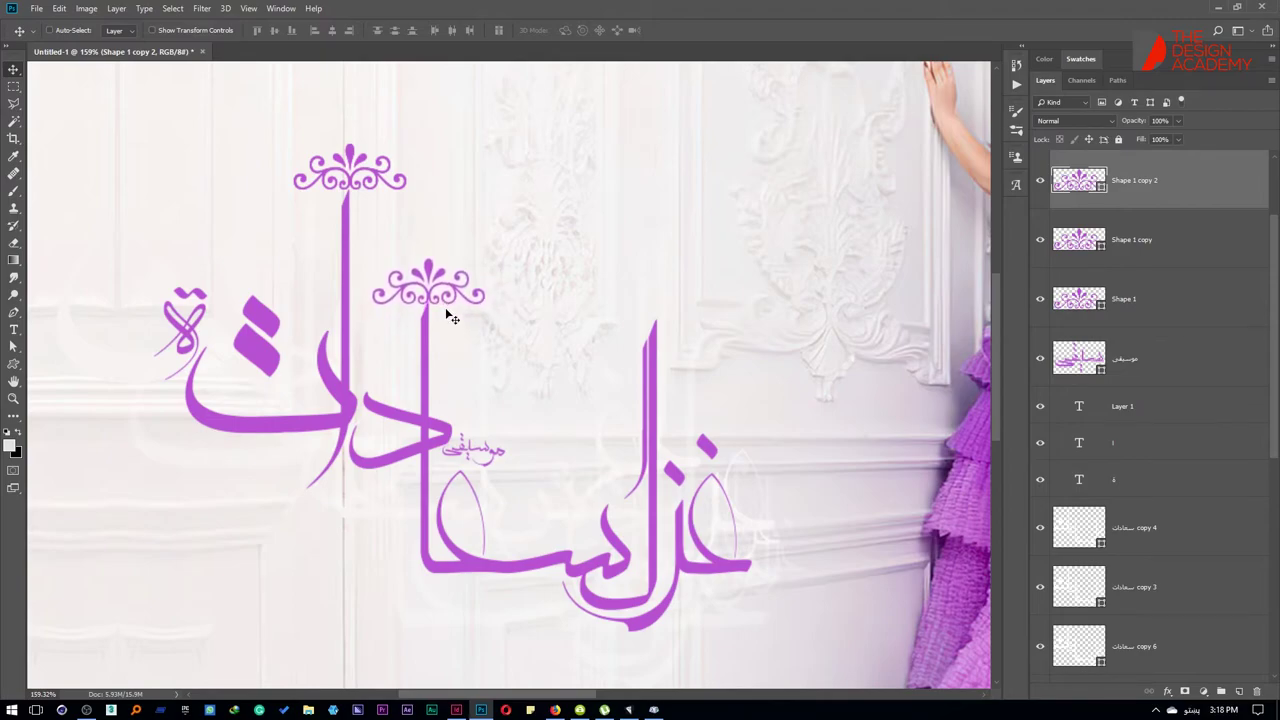
key("Up")
key("Up")
Step: Duplicate the ornament again and nudge the copy onto the right tall stroke
key("ctrl+j")
key("shift+Right")
key("shift+Right")
key("shift+Right")
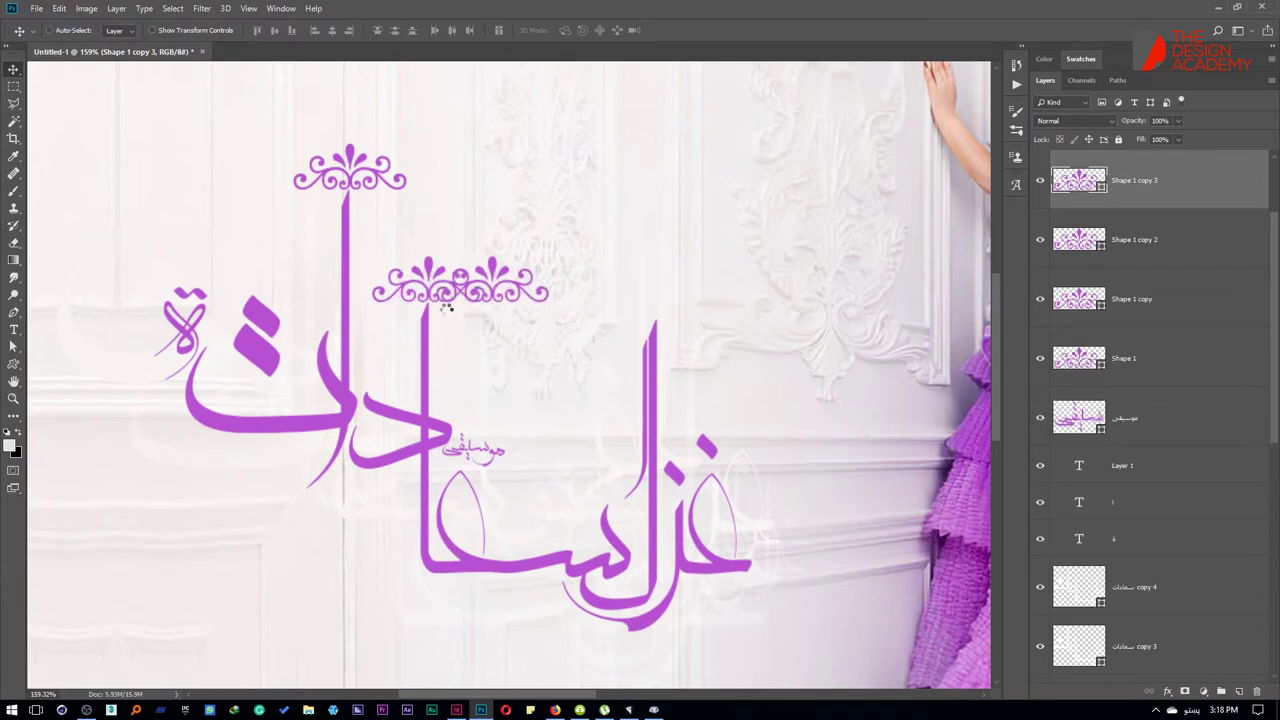
key("shift+Right")
key("shift+Right")
key("shift+Right")
key("shift+Right")
key("Down")
key("Down")
key("Down")
key("Down")
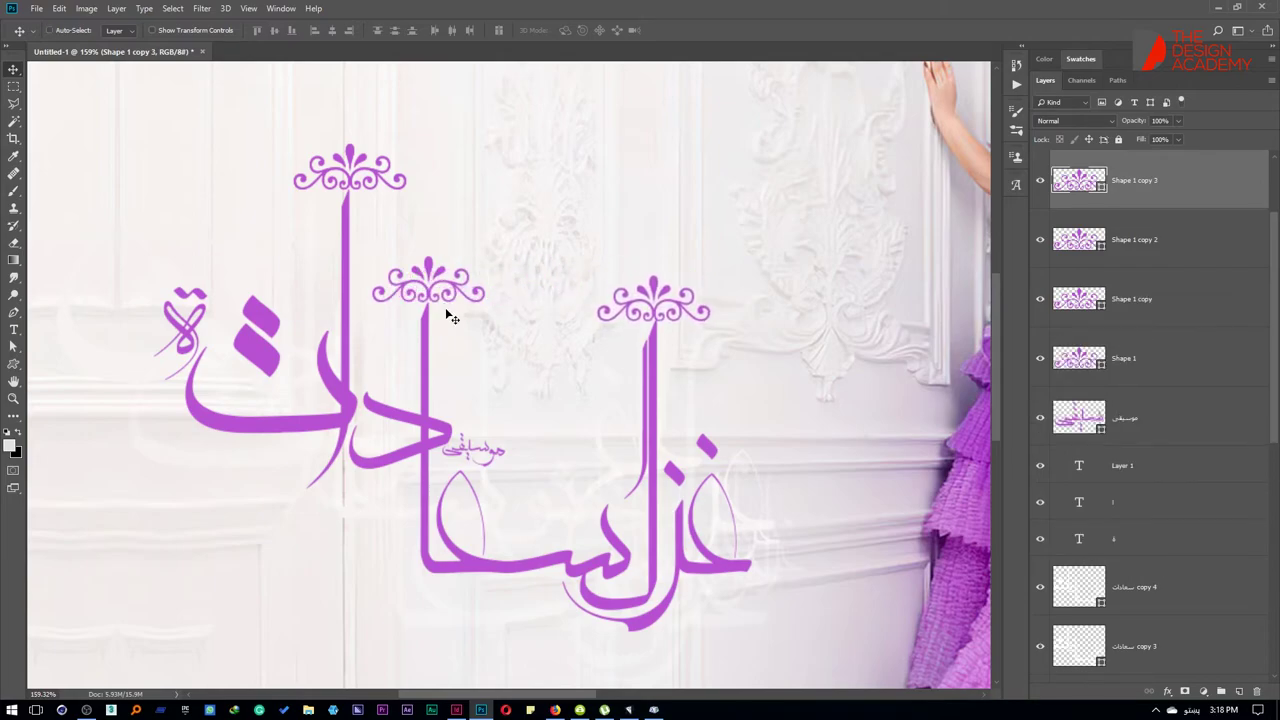
key("Right")
key("Right")
key("Down")
key("Down")
key("Right")
key("Right")
key("Down")
key("Down")
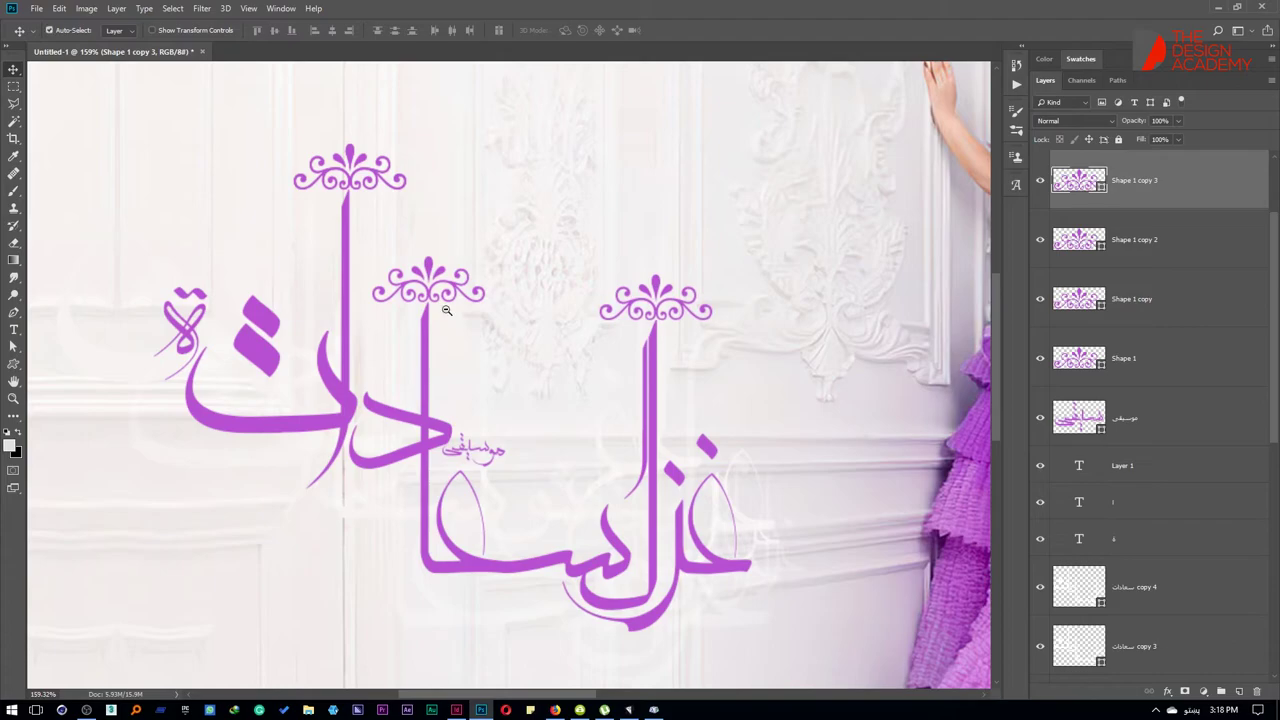
scroll(446, 310, "down", 4)
scroll(472, 300, "down", 1)
scroll(429, 293, "up", 2)
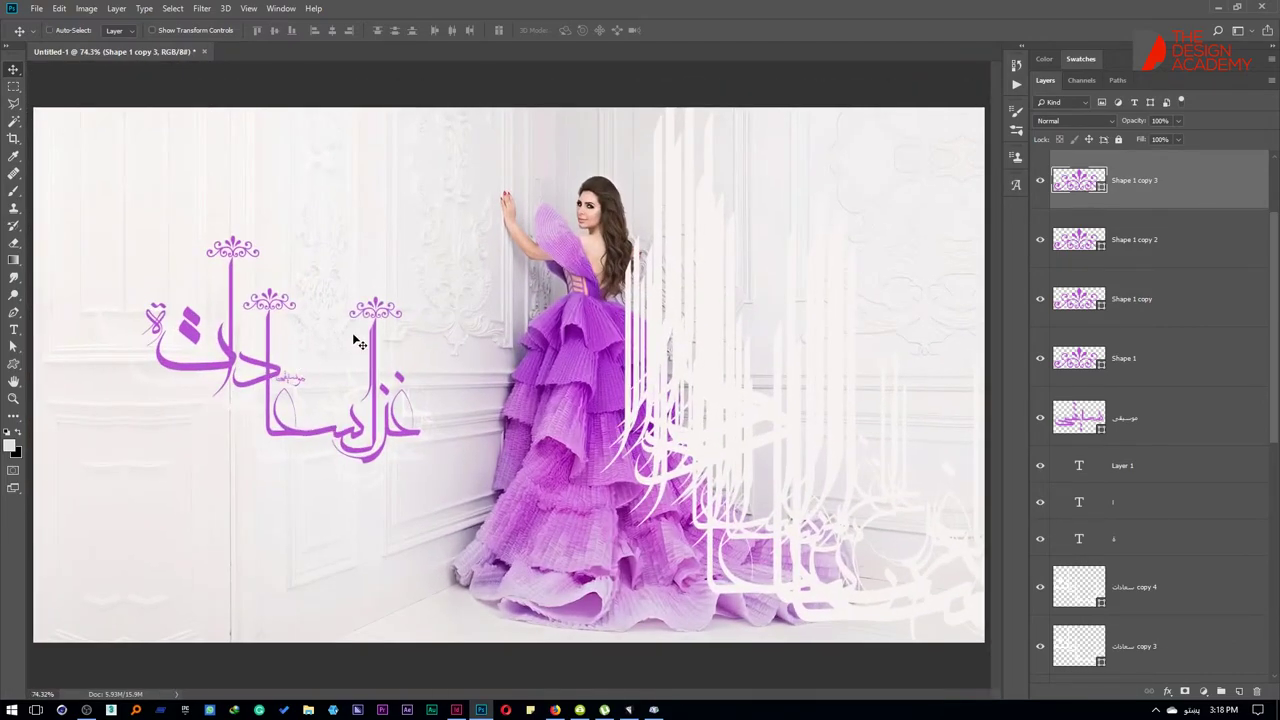
scroll(344, 342, "up", 1)
scroll(344, 342, "up", 1)
scroll(510, 340, "down", 3)
Step: Drag one white calligraphy copy right and undo the accidental shift of the photo
right_click(567, 341)
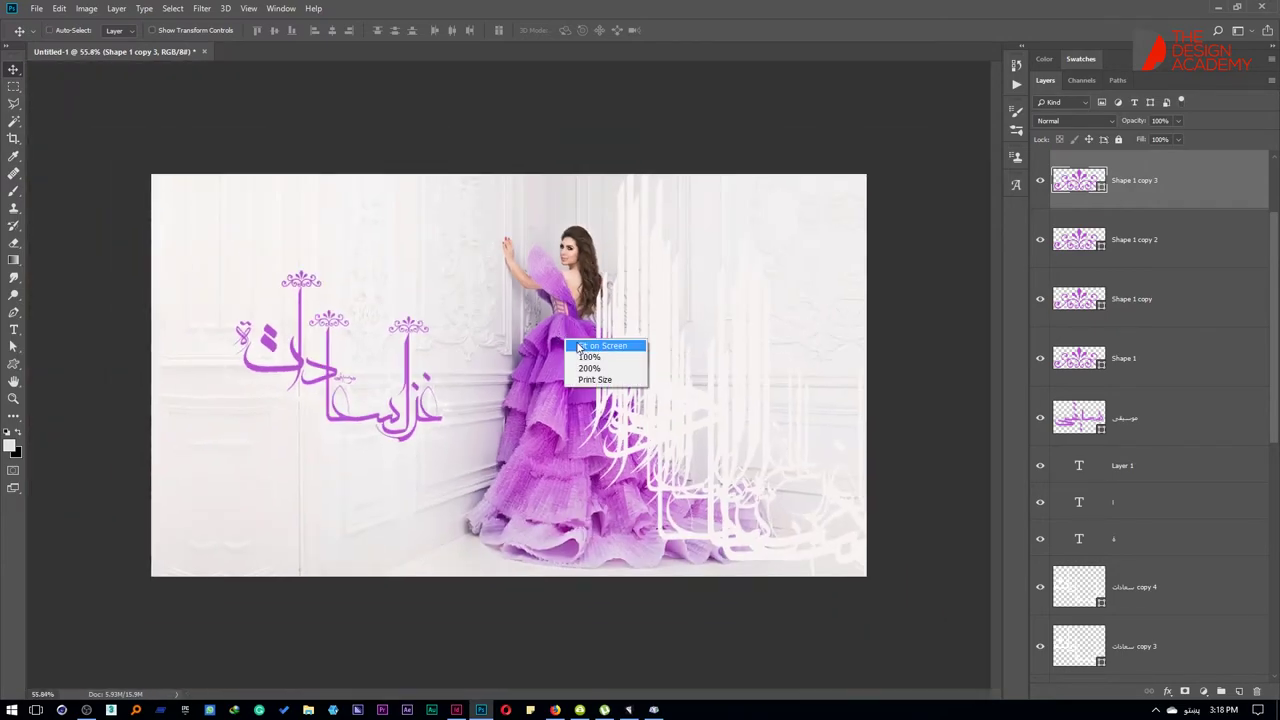
left_click(581, 346)
mouse_move(677, 345)
left_mouse_down()
mouse_move(718, 322)
mouse_move(706, 346)
mouse_move(940, 410)
mouse_move(837, 417)
mouse_move(750, 403)
left_mouse_up()
left_click(750, 403)
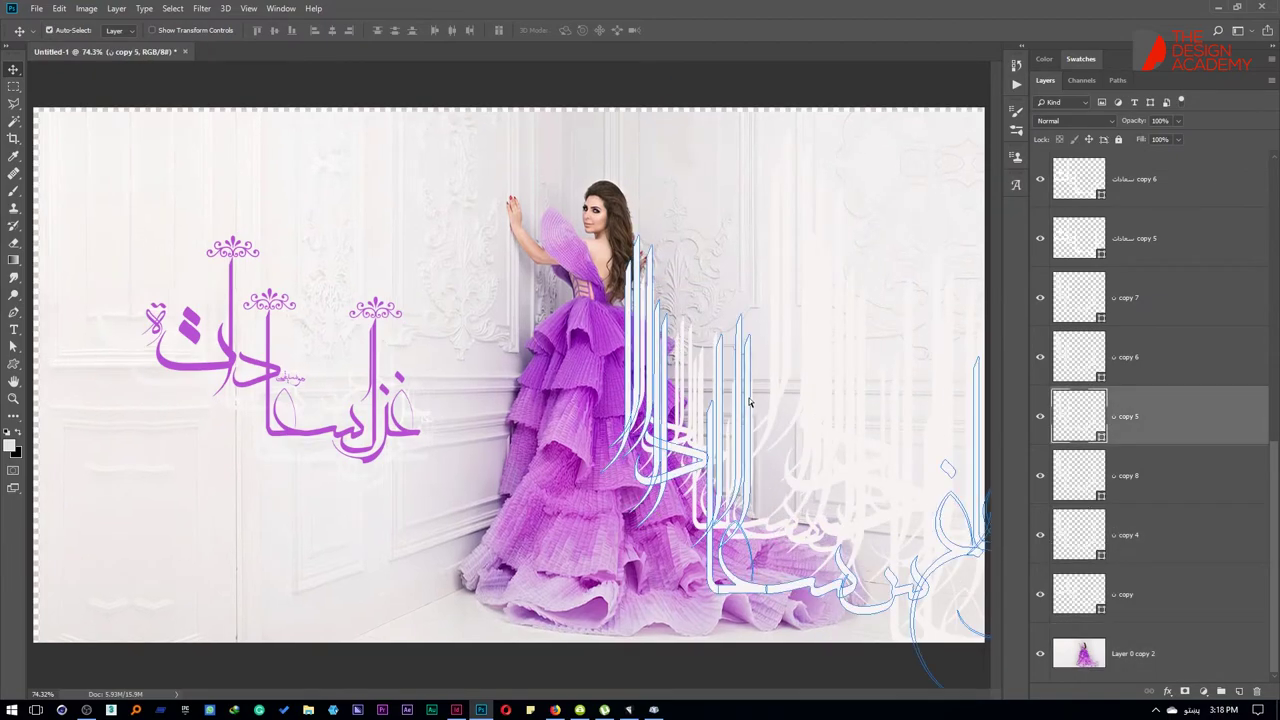
key("ctrl+z")
key("ctrl+z")
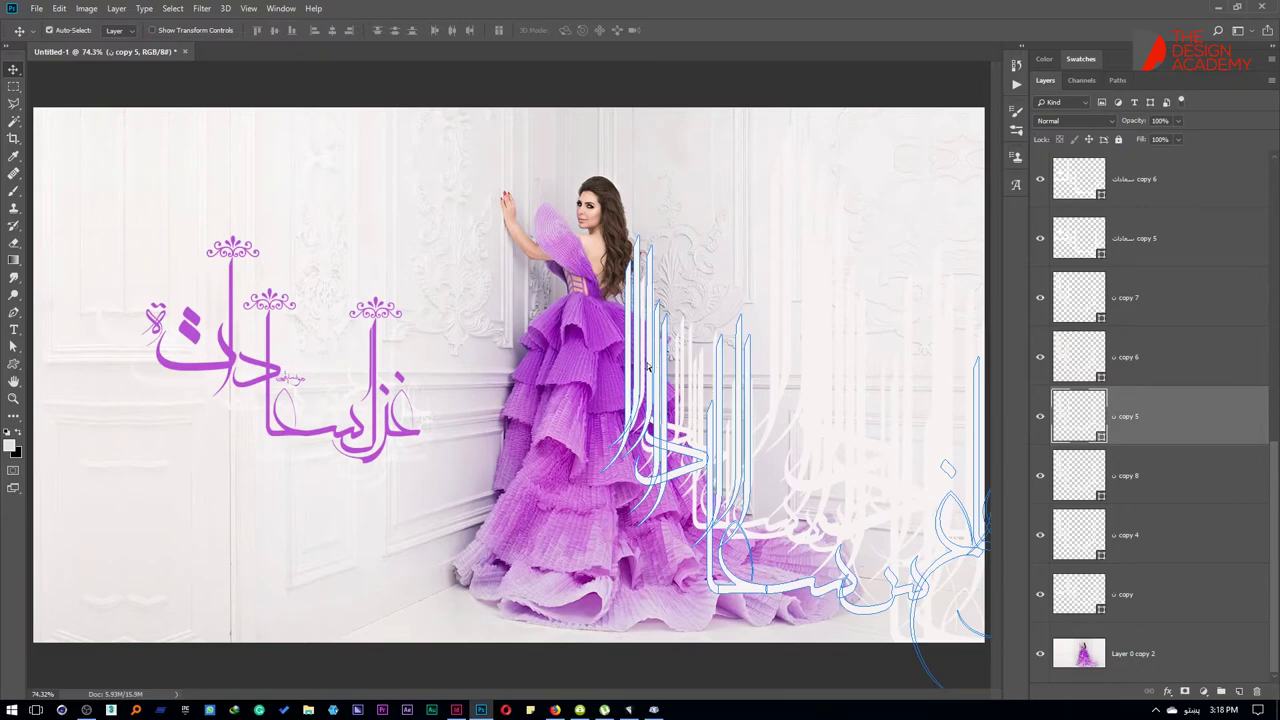
Step: Move three more white glow copies rightward, off the purple gown
mouse_move(599, 358)
left_mouse_down()
mouse_move(762, 362)
mouse_move(680, 298)
left_mouse_up()
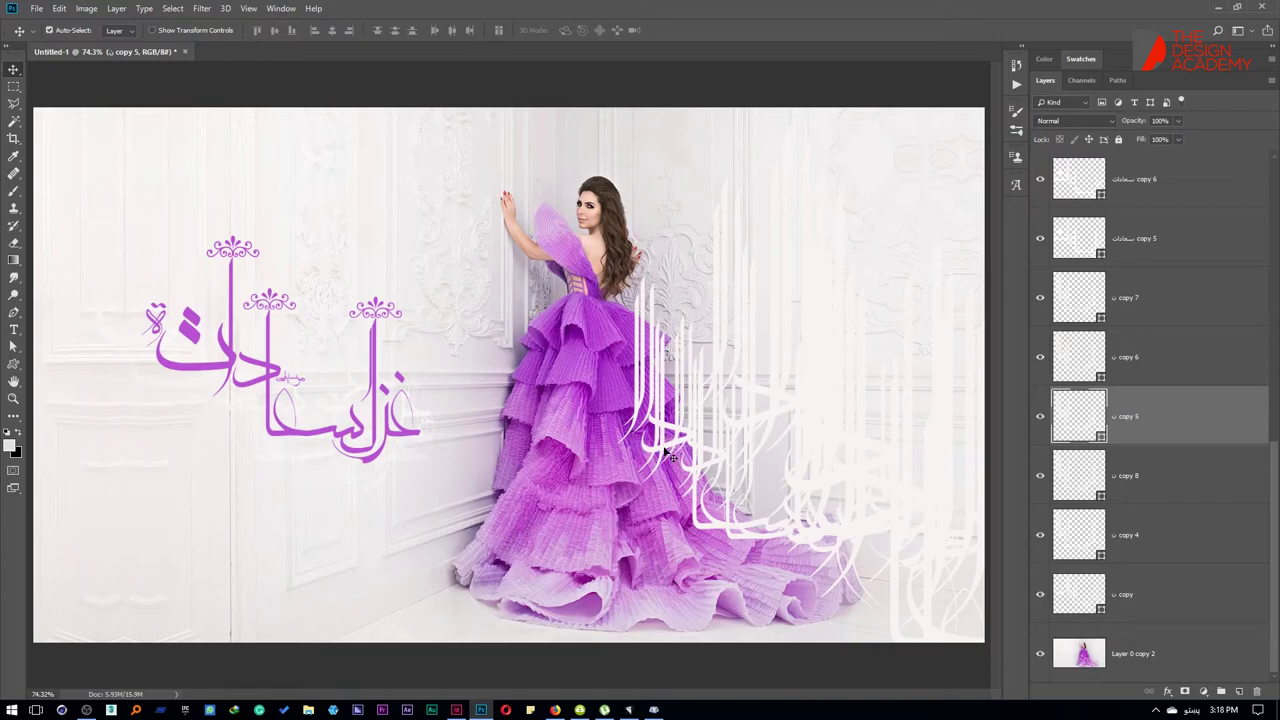
left_click_drag(667, 452, 750, 415)
left_click(700, 430)
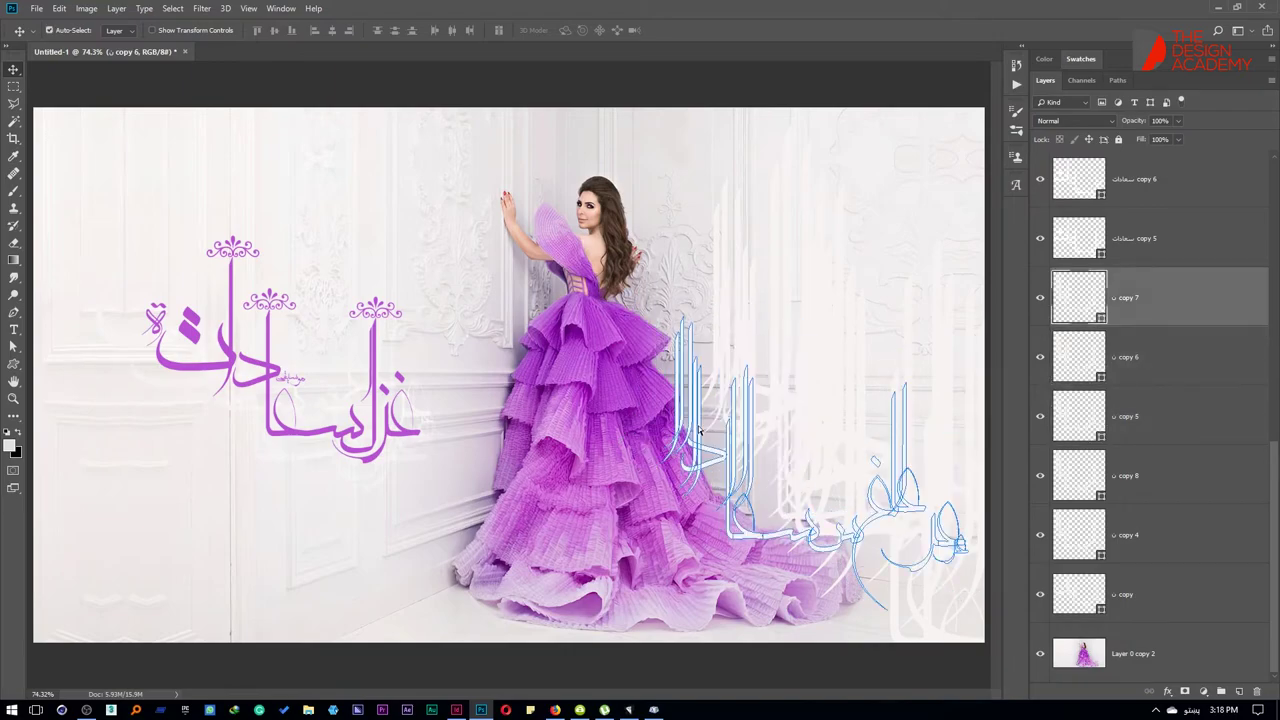
left_click_drag(700, 432, 771, 374)
scroll(767, 342, "down", 3)
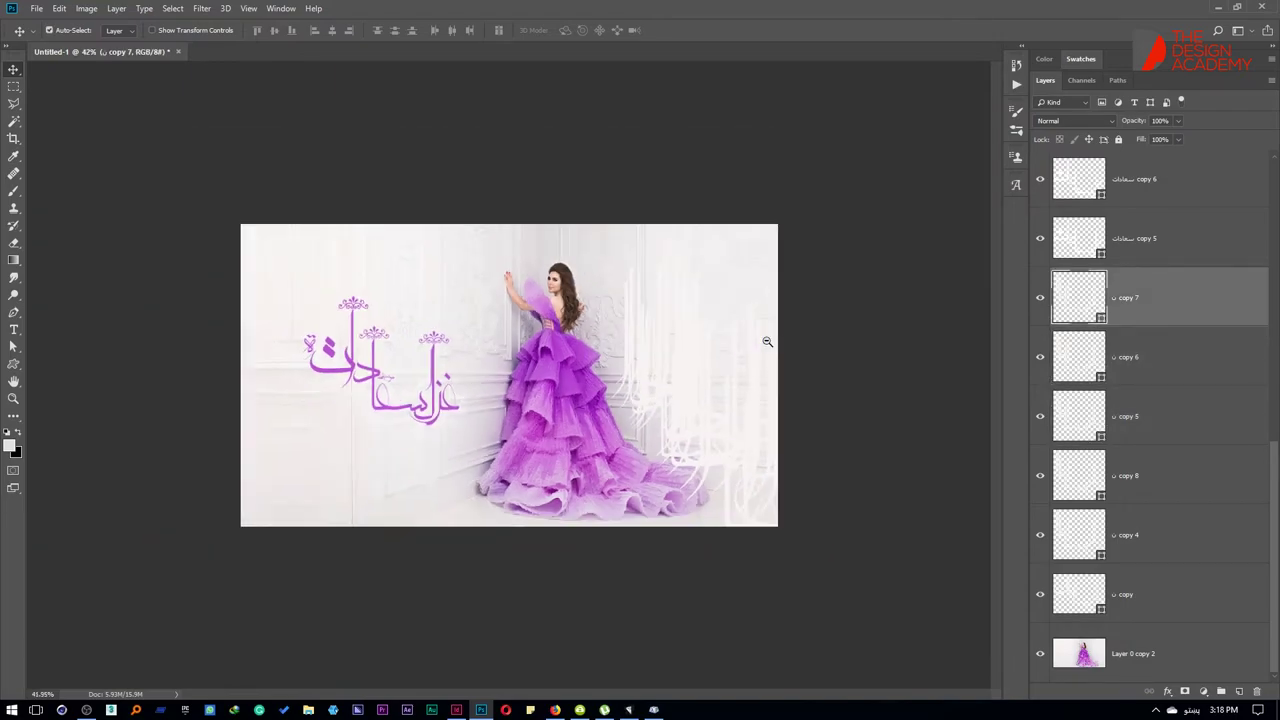
right_click(626, 343)
left_click(650, 348)
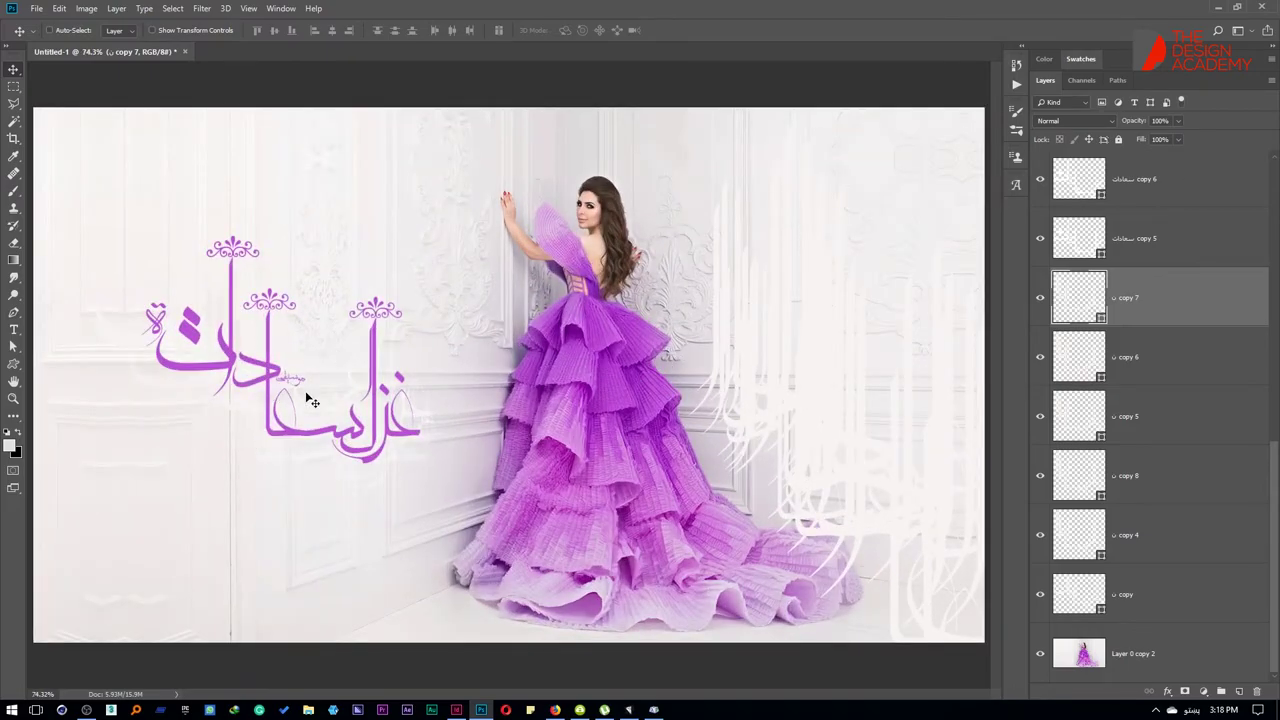
scroll(306, 393, "up", 5)
scroll(400, 370, "down", 2)
scroll(490, 345, "down", 2)
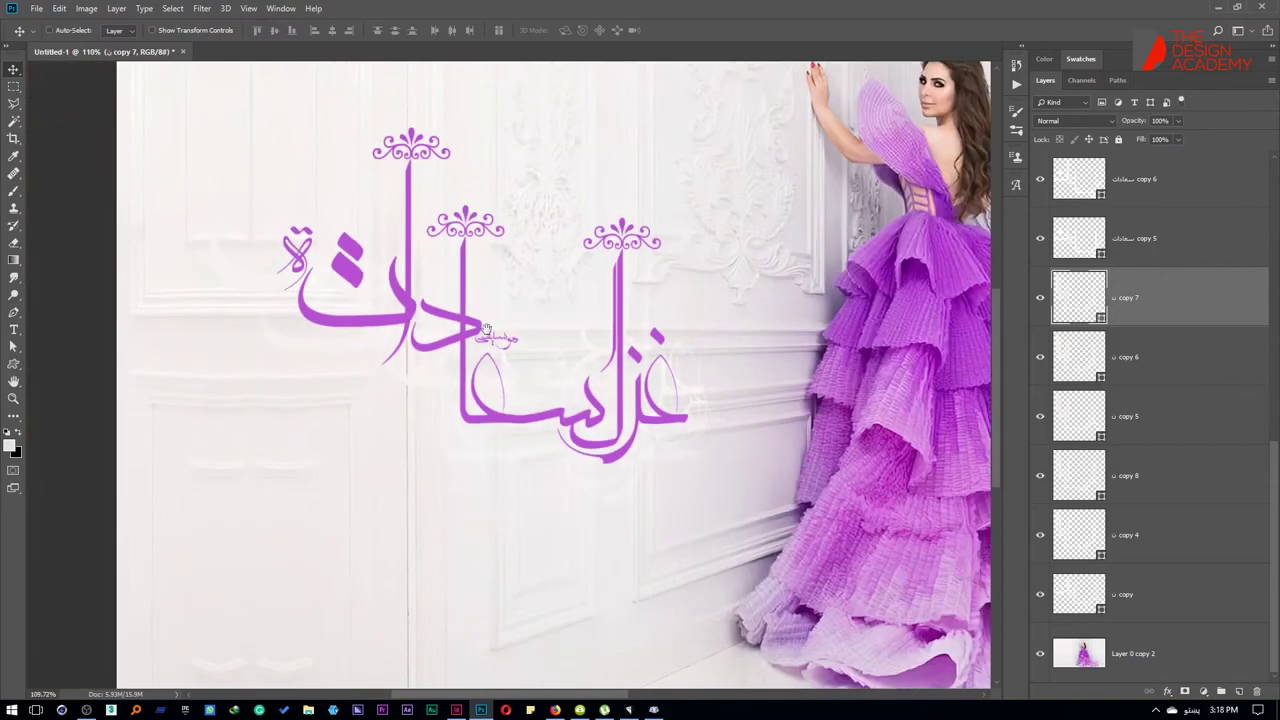
right_click(497, 338)
left_click(497, 338)
Step: Scale up the Arabic word layer and move it down and to the left
key("t")
left_click(342, 503)
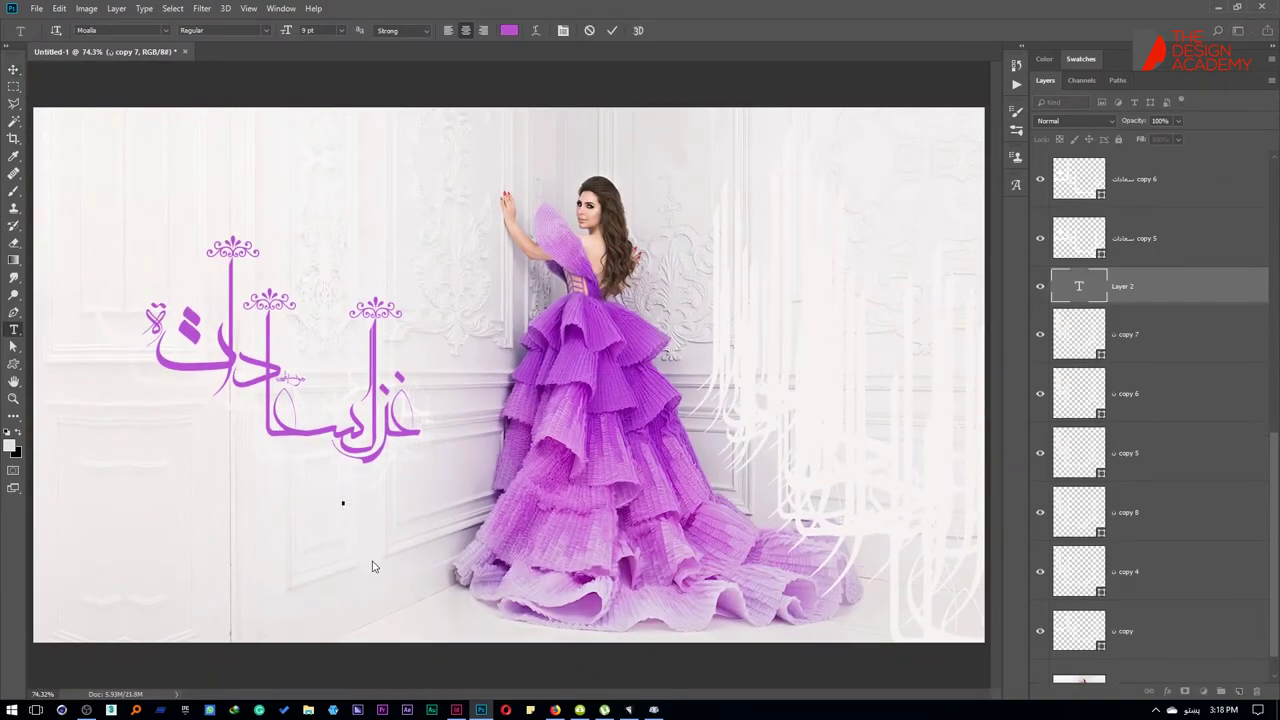
key("ctrl+t")
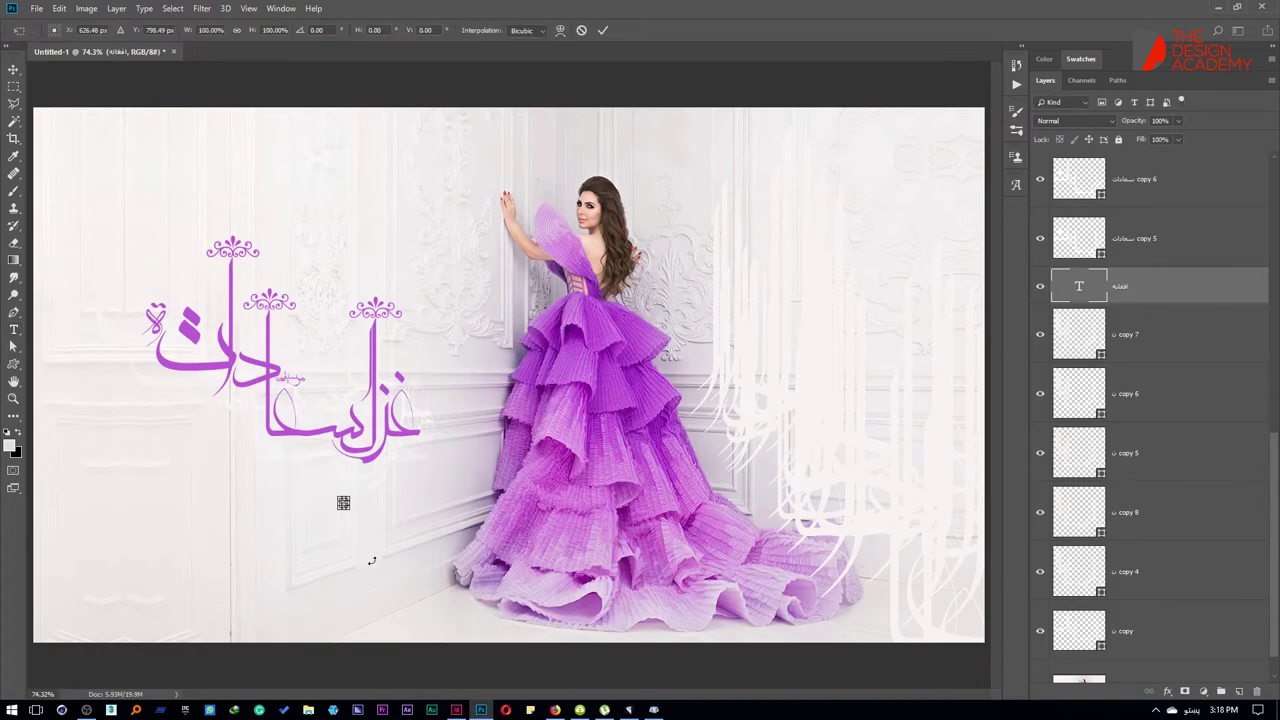
left_click_drag(457, 445, 509, 300)
key("Return")
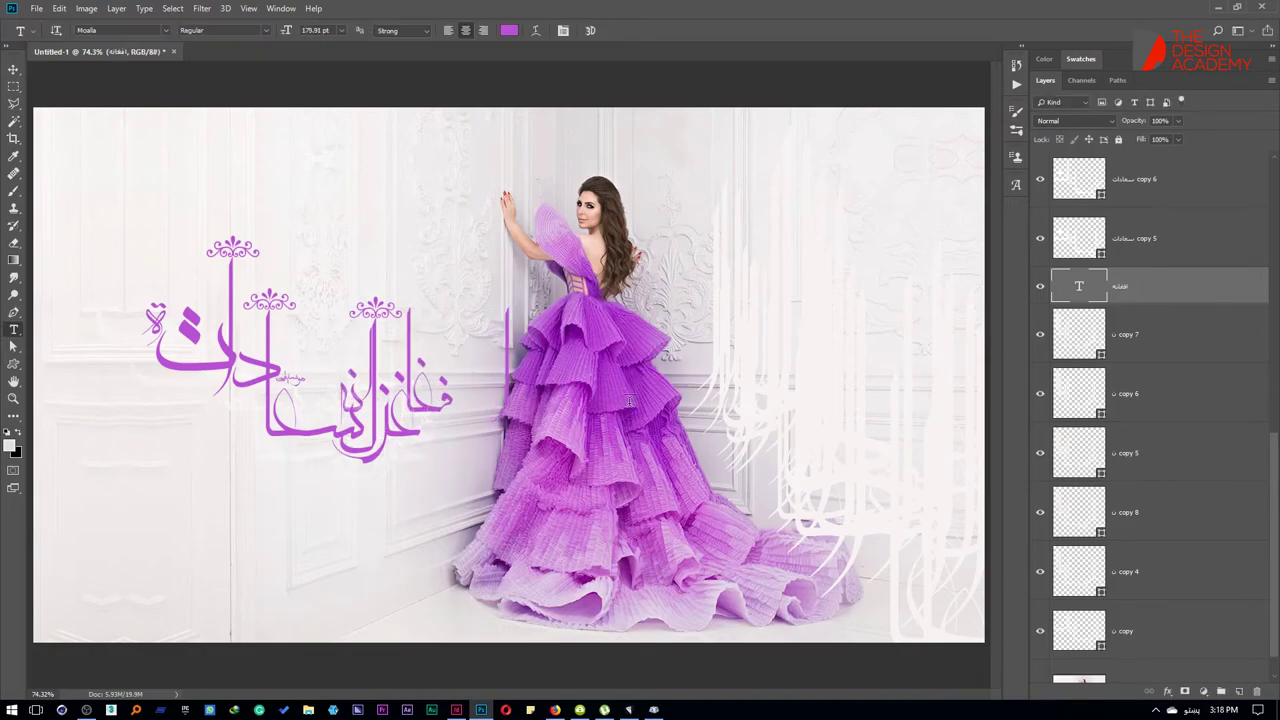
key("v")
left_click_drag(489, 420, 341, 549)
Step: Delete one character from the Arabic word and tighten its letter spacing
key("t")
left_click(271, 510)
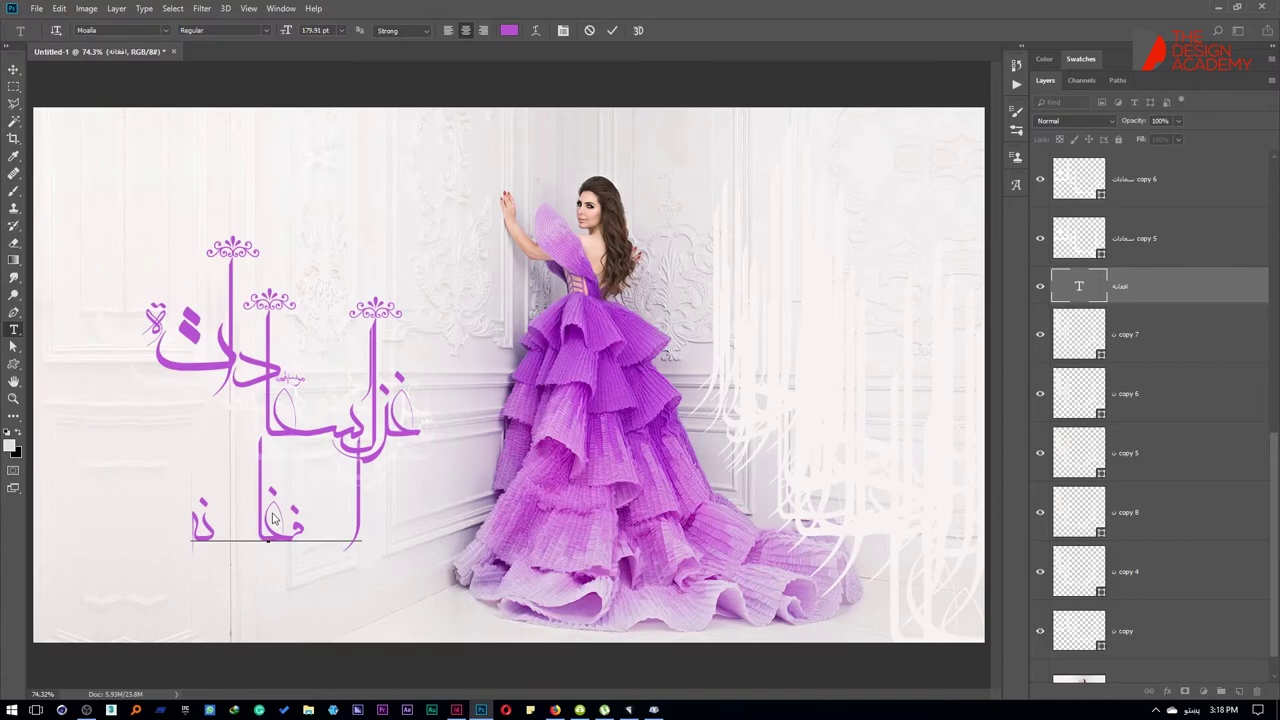
key("BackSpace")
key("ctrl+a")
key("alt+Left")
key("alt+Left")
key("alt+Left")
key("alt+Left")
key("alt+Left")
key("alt+Left")
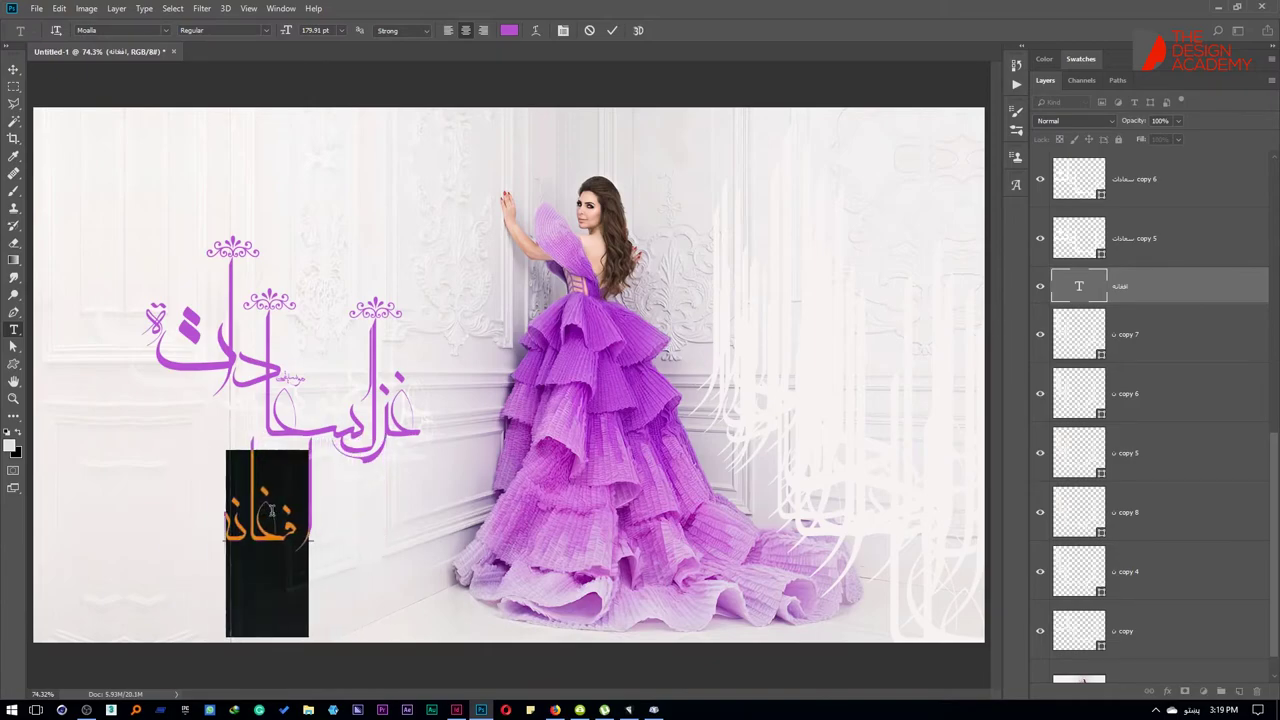
key("alt+Left")
key("ctrl+Return")
Step: Move the word beside the calligraphy, shrink it to about 58%, and nudge it left
key("v")
left_click_drag(271, 510, 437, 390)
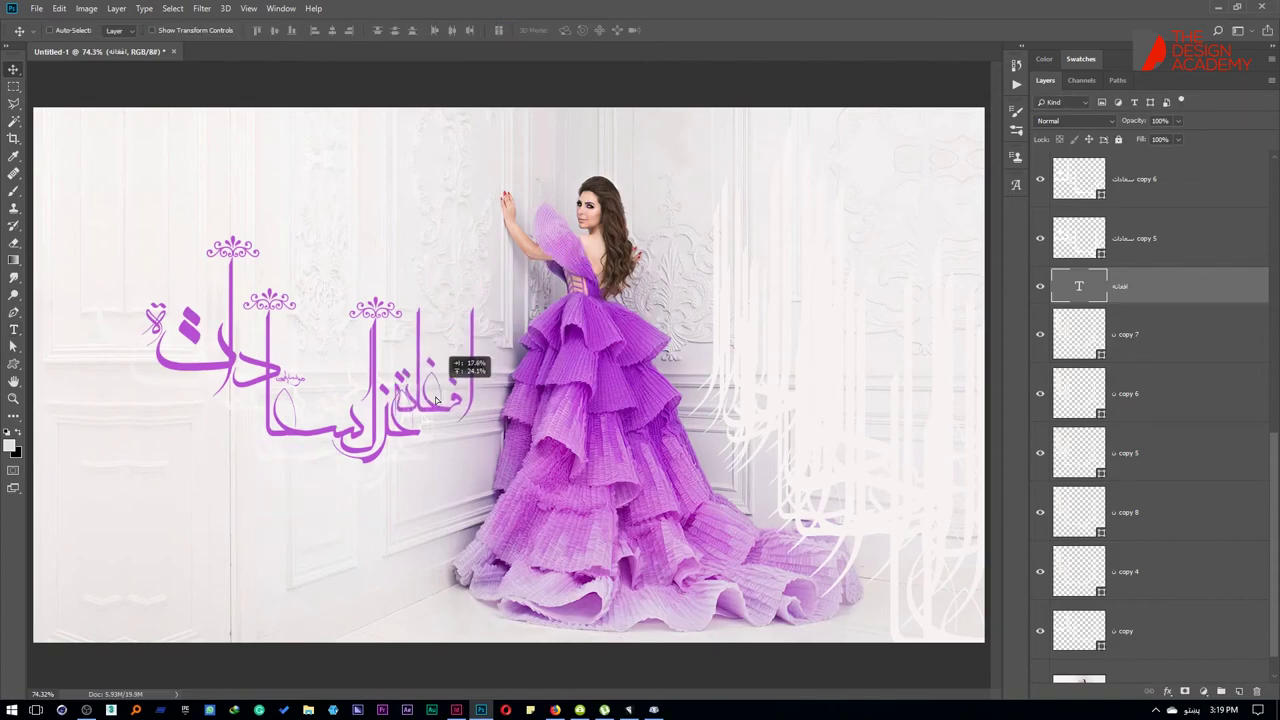
scroll(444, 414, "up", 3)
scroll(444, 414, "up", 2)
key("ctrl+t")
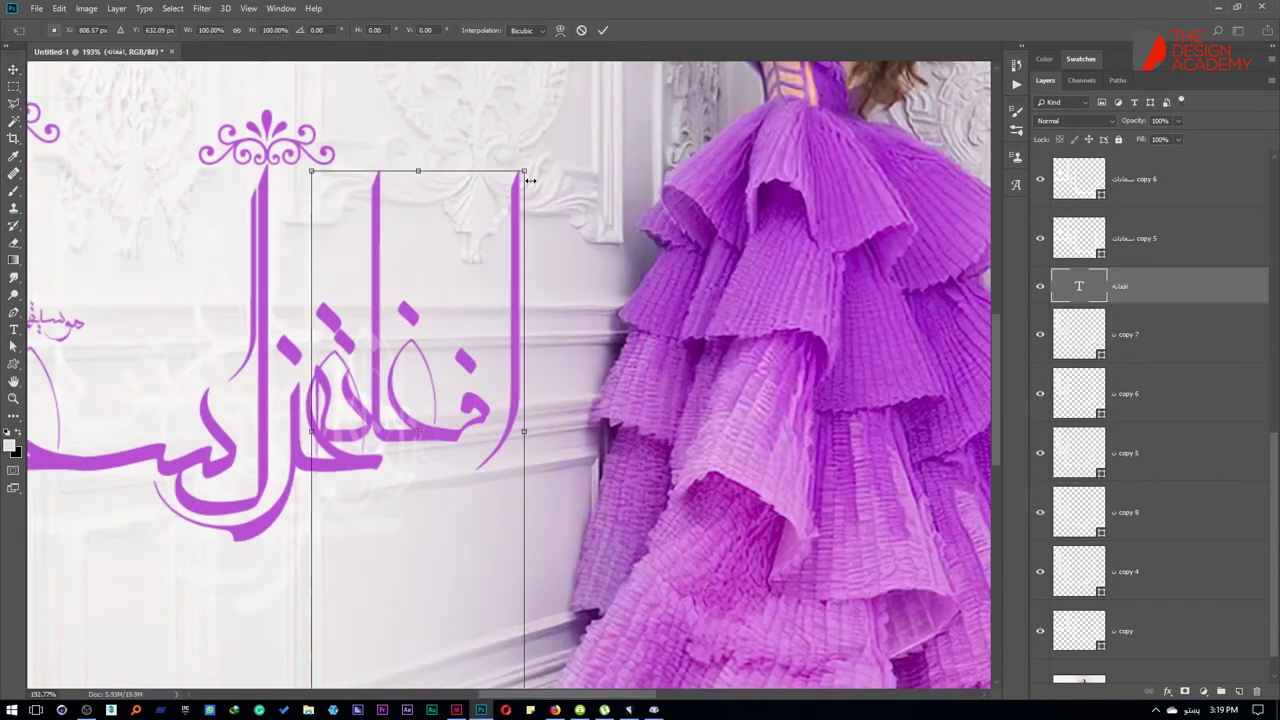
left_click_drag(526, 170, 473, 282)
key("Return")
key("Left")
key("Left")
key("Left")
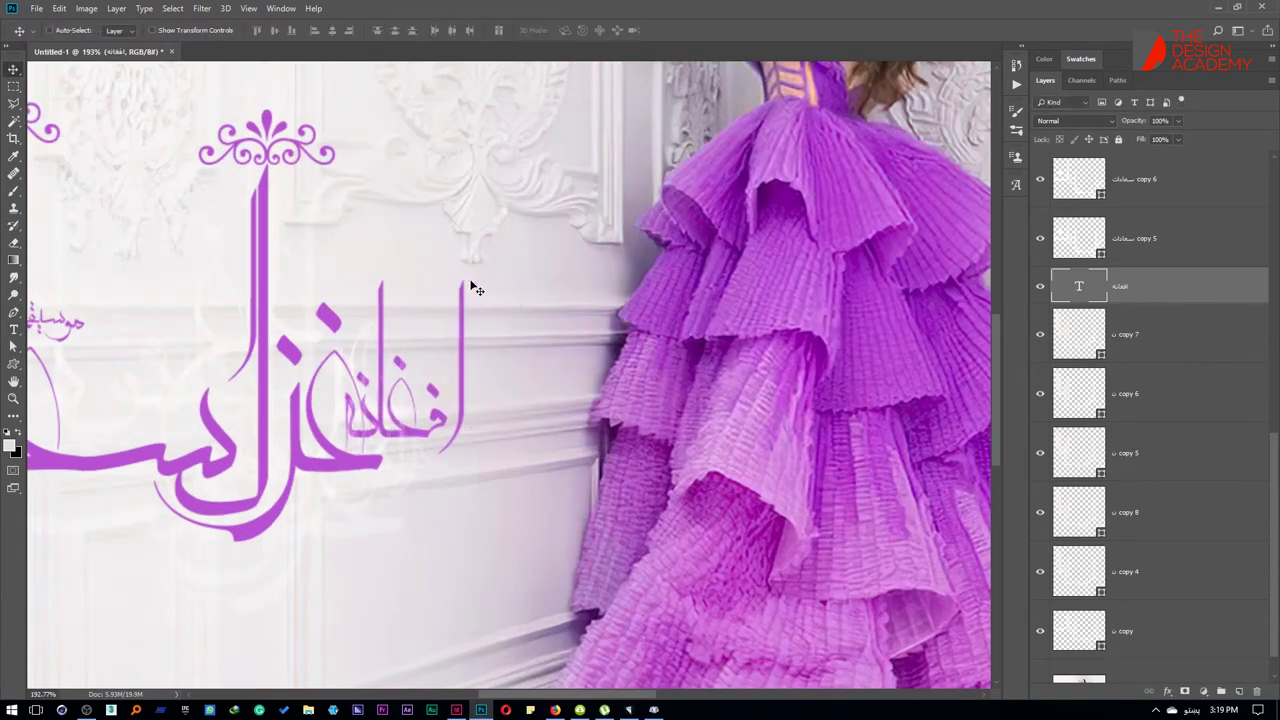
key("Left")
key("Left")
key("Left")
key("Left")
key("Left")
key("Left")
key("Left")
key("Left")
key("Left")
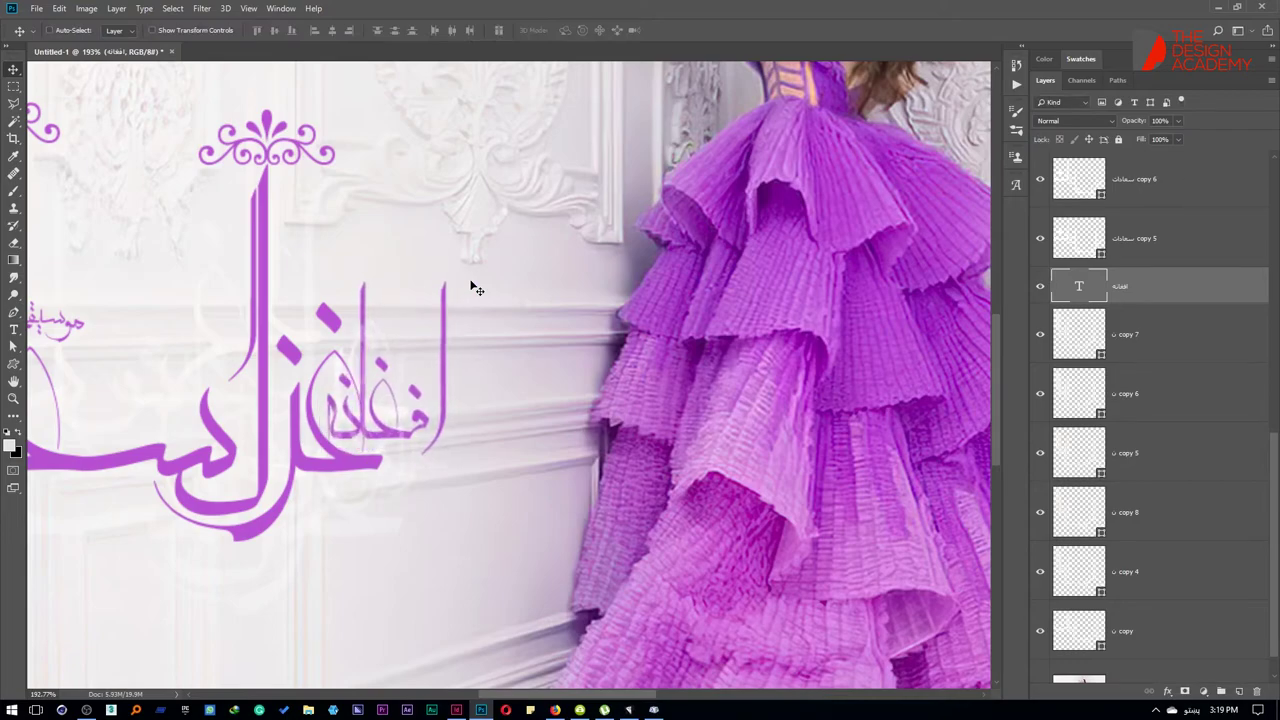
Step: Fit the poster in the window and duplicate the Arabic word layer
scroll(473, 288, "down", 6)
right_click(430, 292)
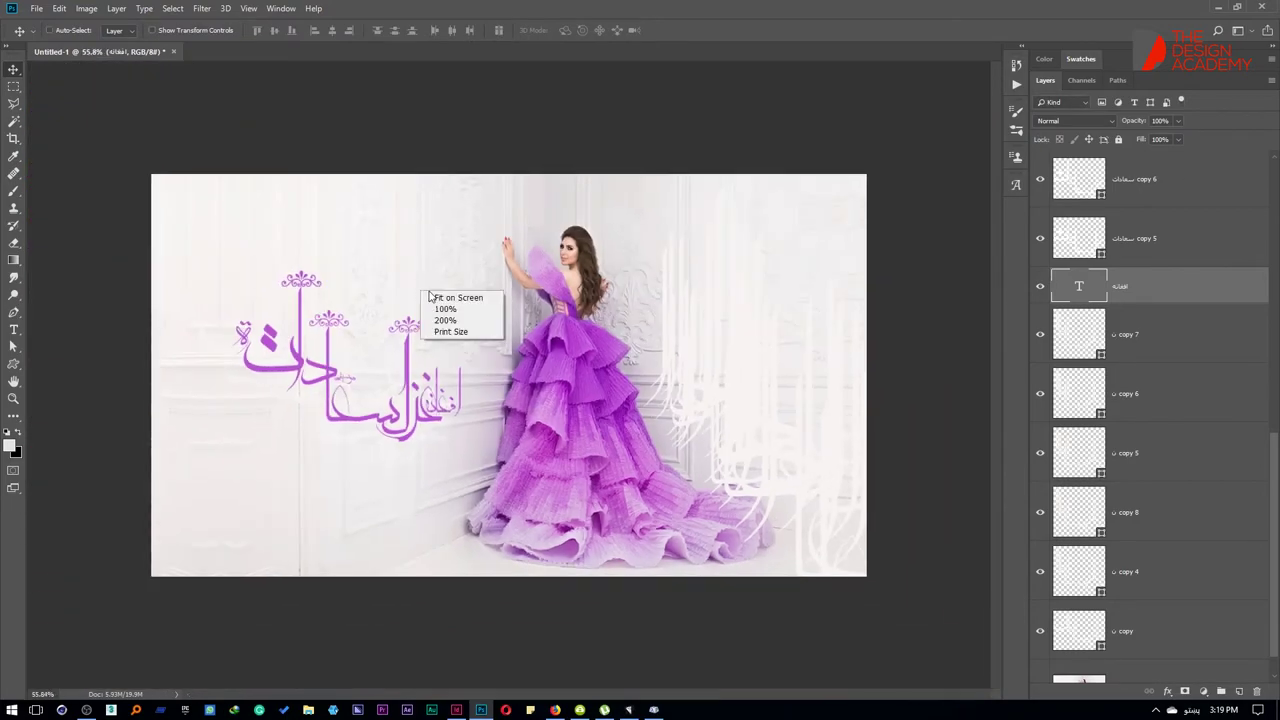
left_click(450, 298)
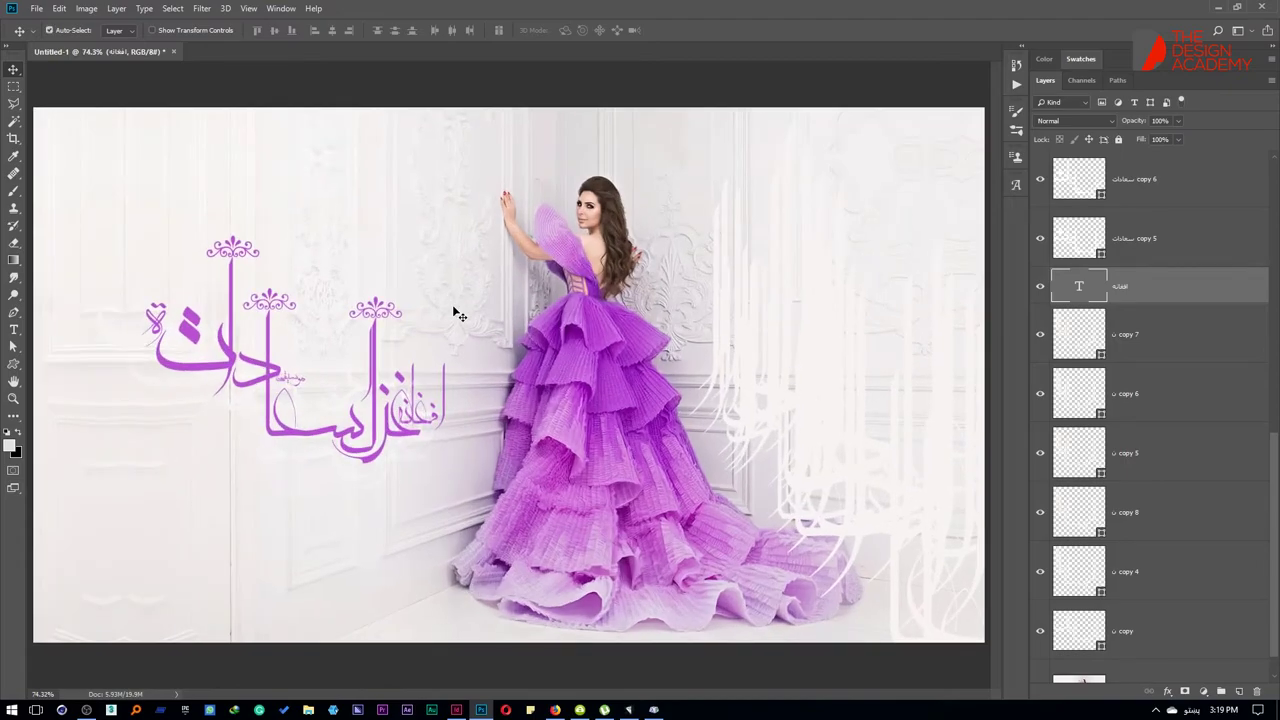
key("ctrl+j")
Step: Move the copied word left and replace its text with سحرفاري
left_click_drag(455, 314, 265, 324)
key("t")
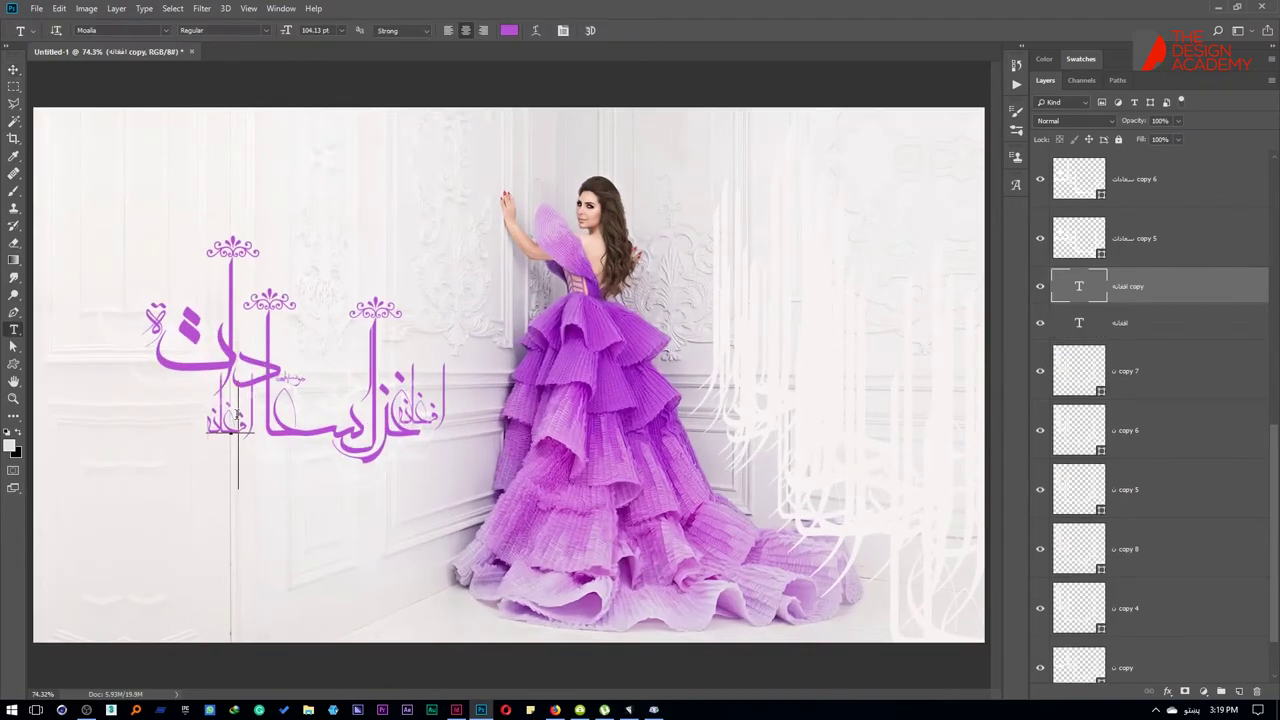
double_click(236, 416)
type("سن")
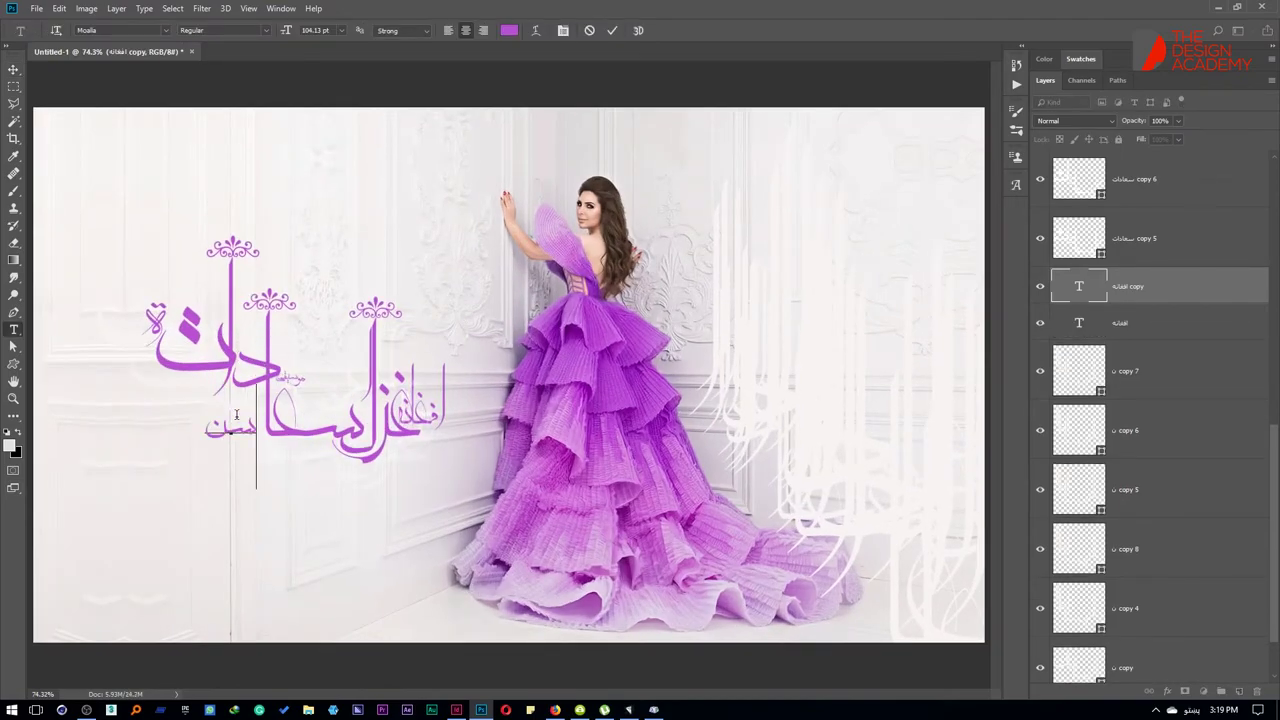
type("حر")
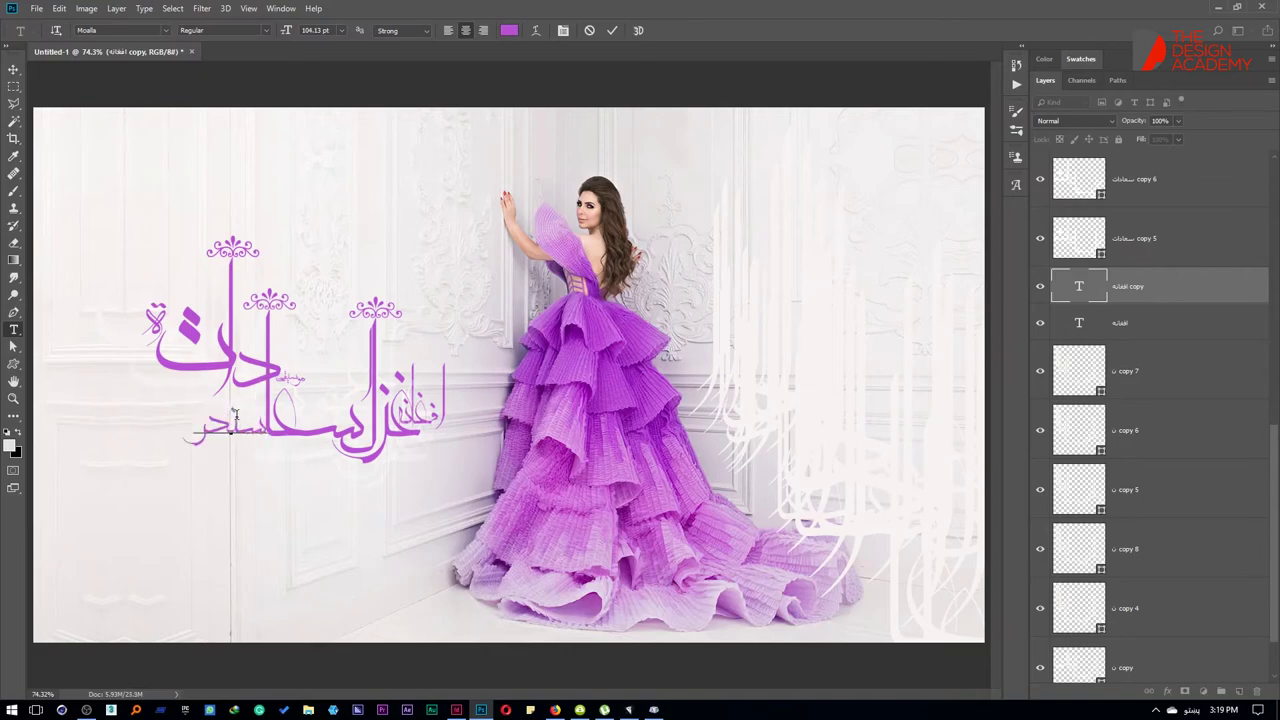
type("فاري")
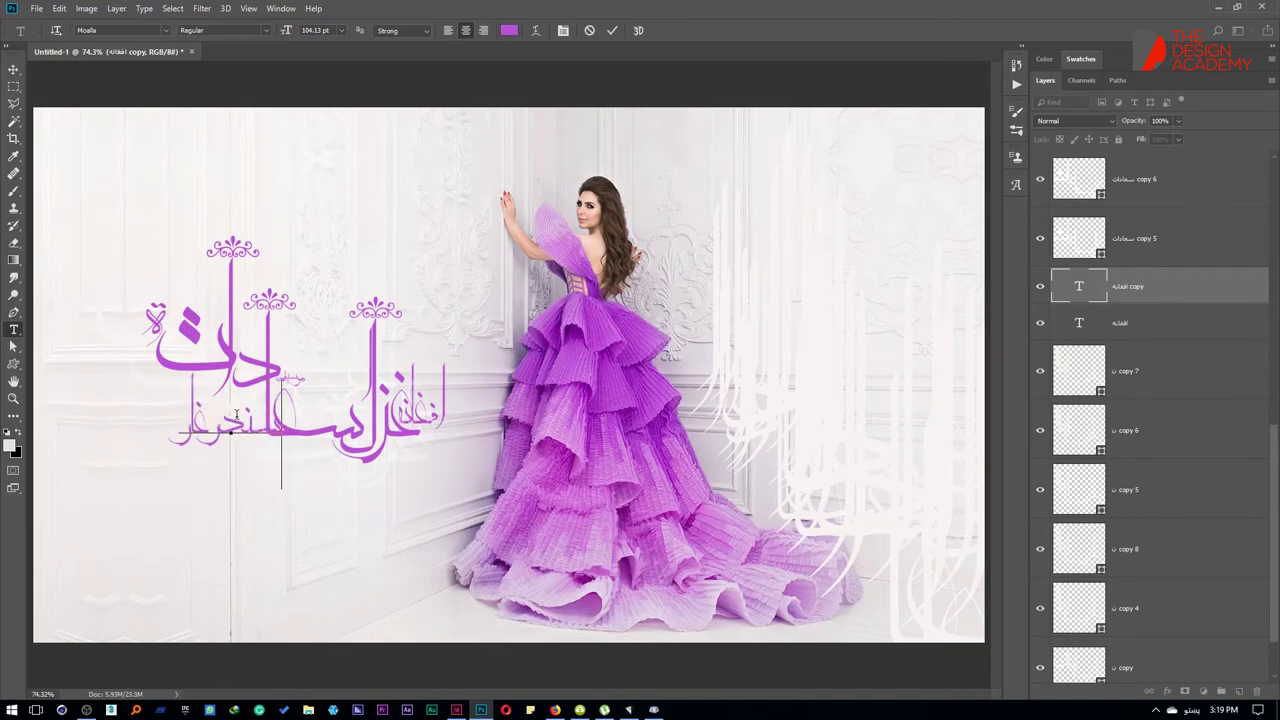
key("ctrl+Return")
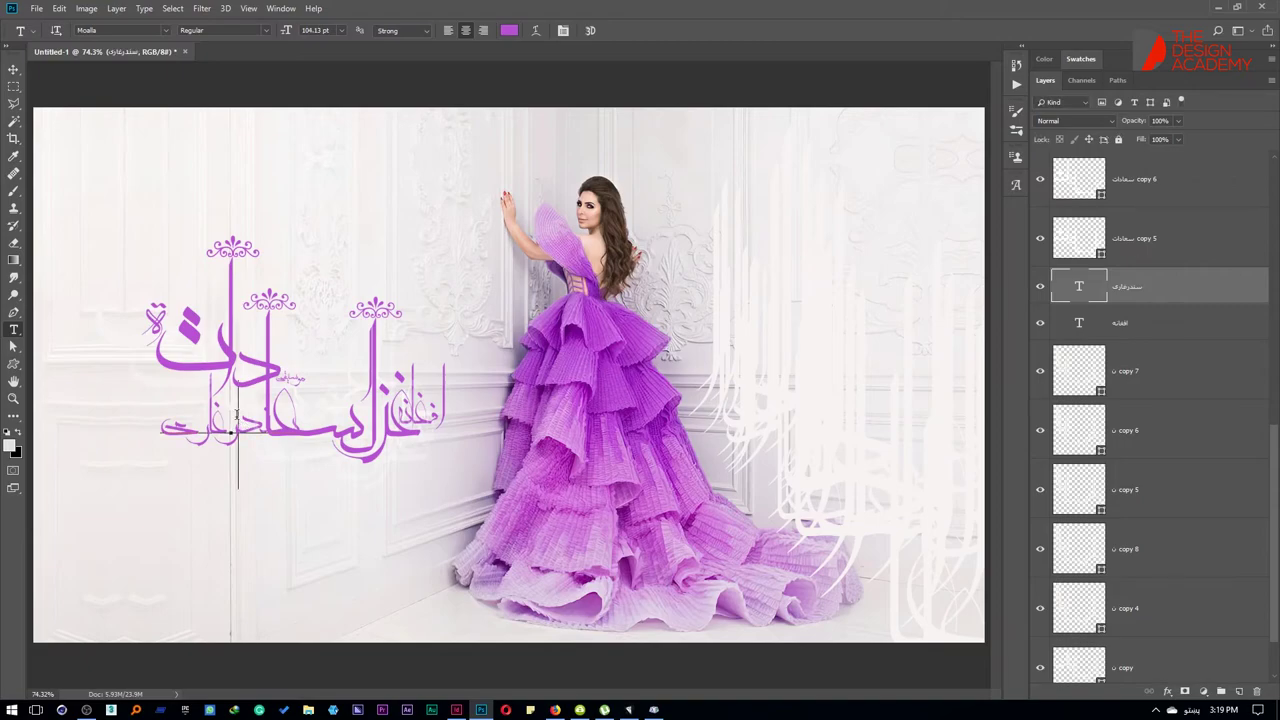
Step: Remove a stray character from the new Arabic text and shrink it
double_click(236, 413)
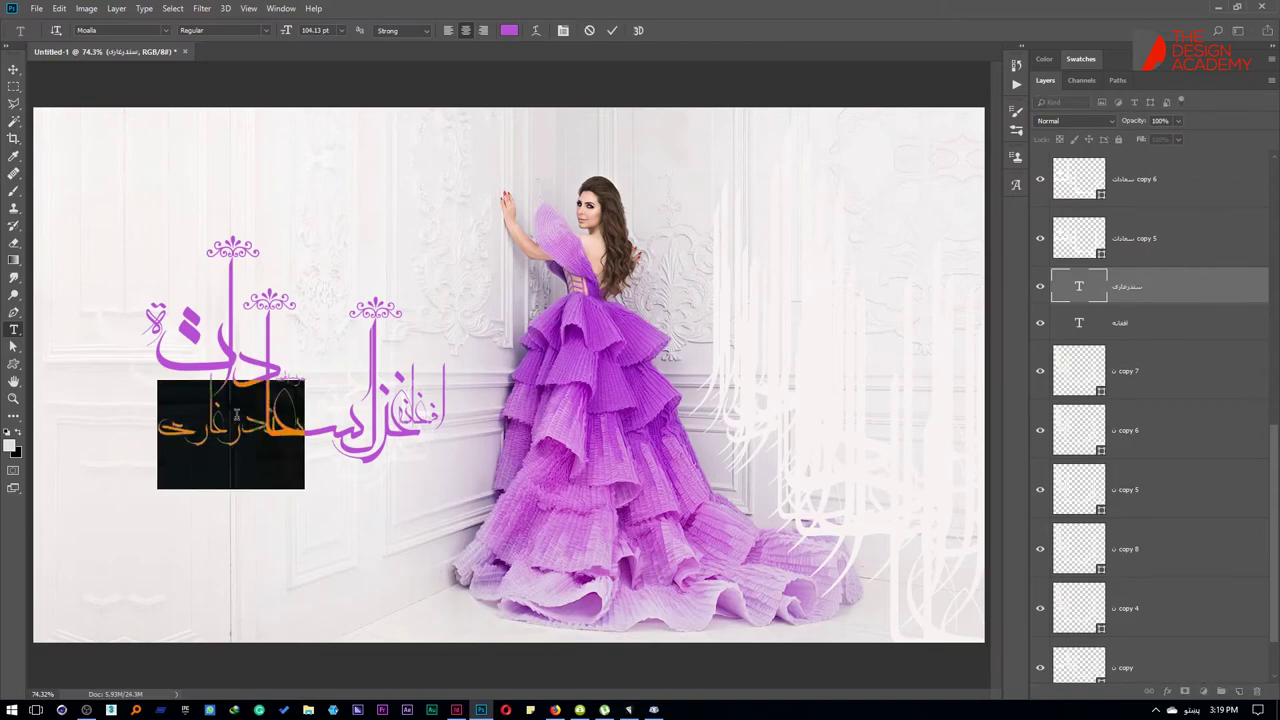
left_click(236, 413)
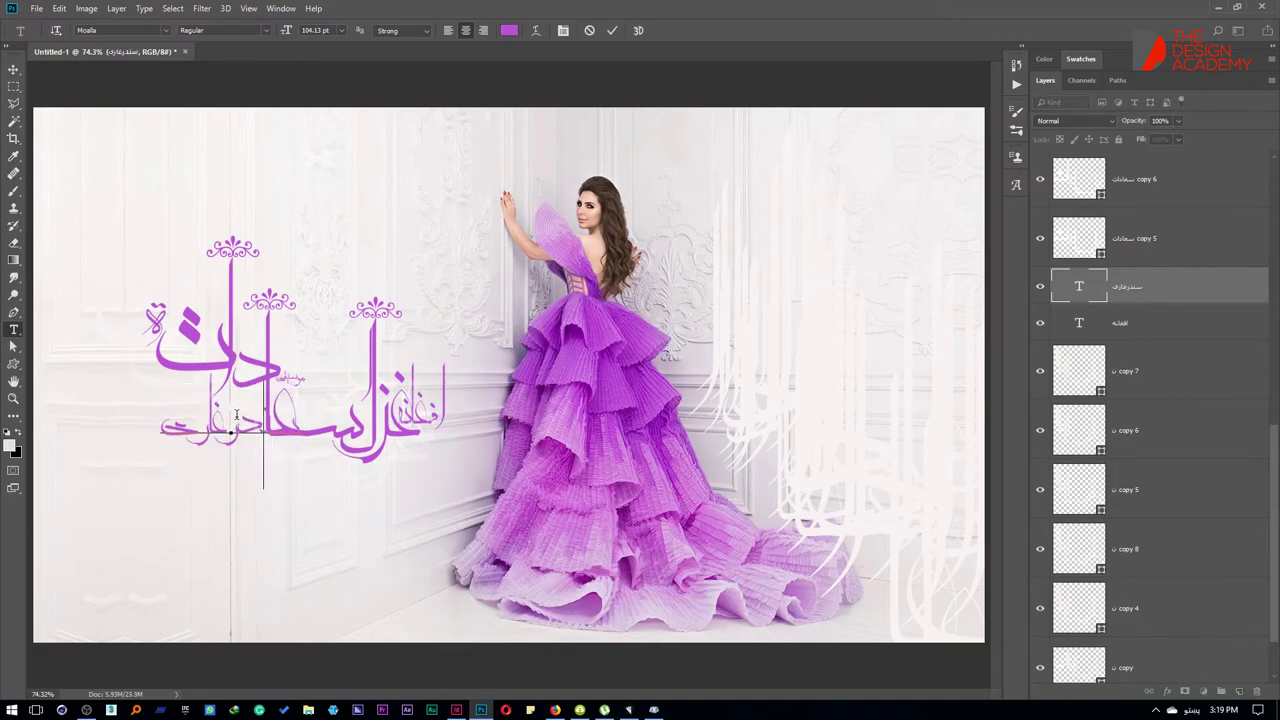
key("BackSpace")
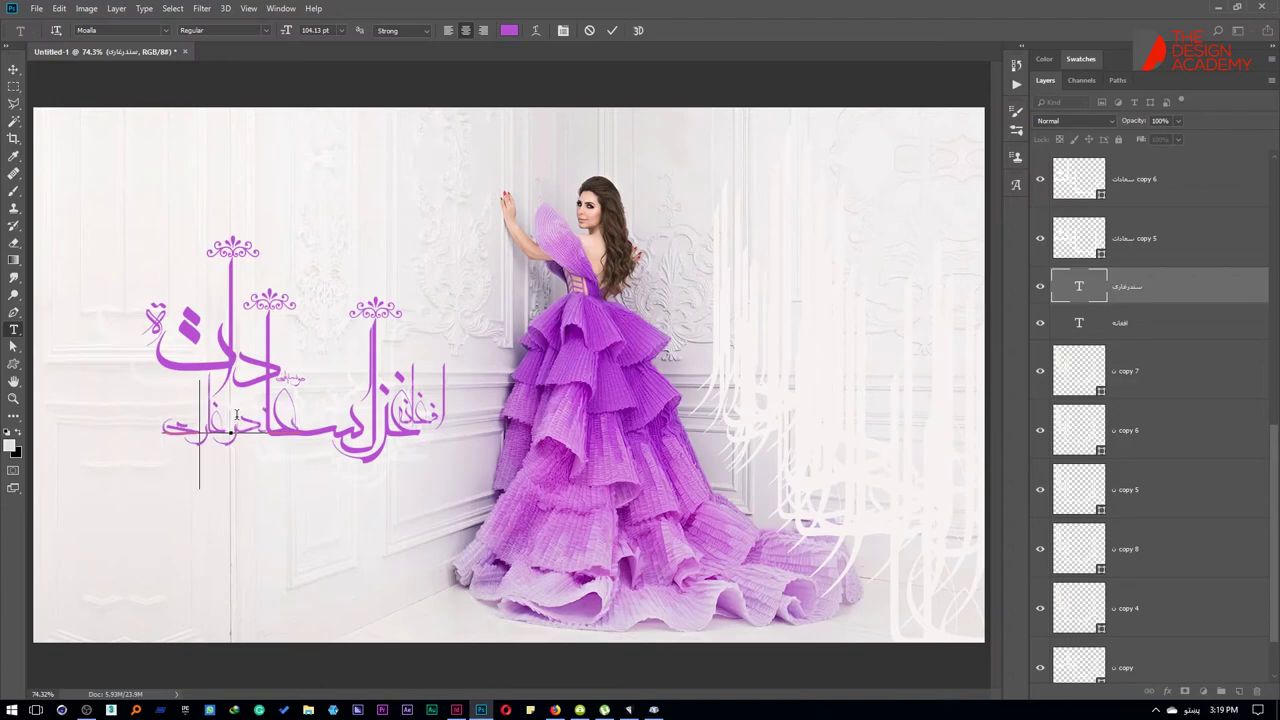
key("ctrl+Return")
key("ctrl+t")
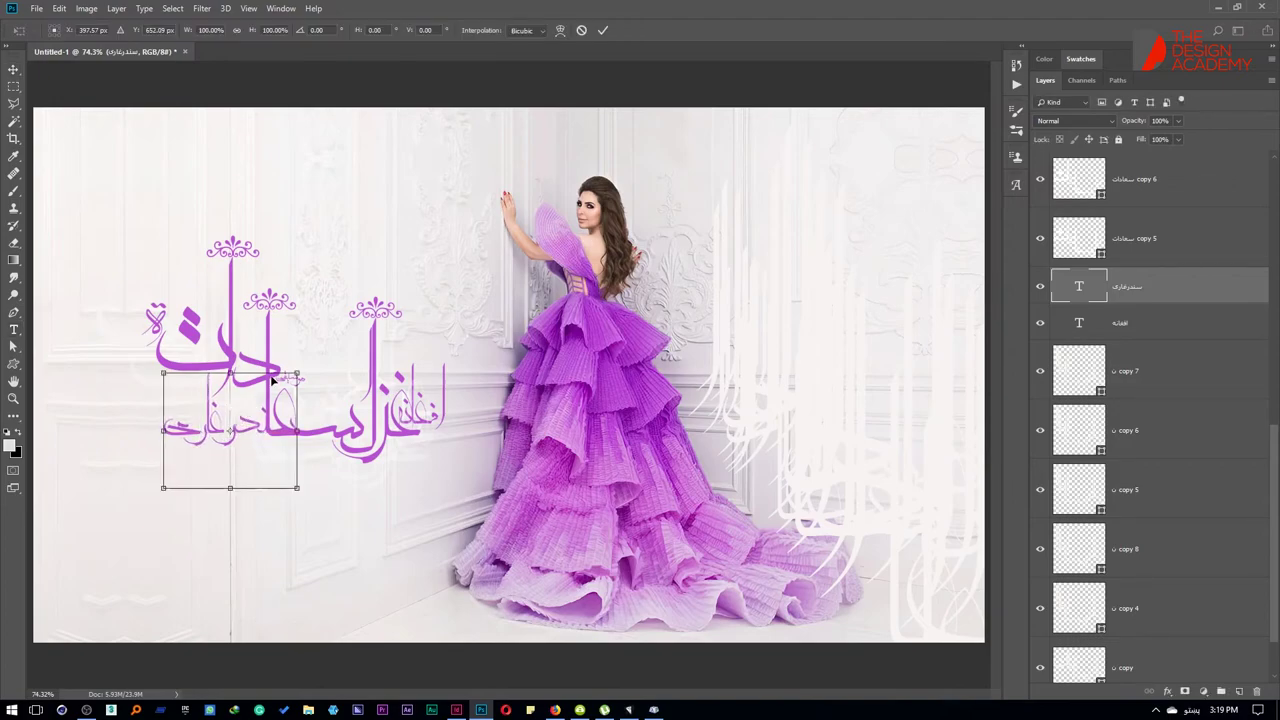
left_click_drag(298, 372, 257, 407)
key("Return")
Step: Nudge the small text above the calligraphy's left end and check the layout
key("shift+Up")
key("shift+Up")
key("shift+Up")
key("shift+Up")
key("shift+Up")
key("shift+Up")
key("shift+Up")
key("shift+Up")
key("shift+Up")
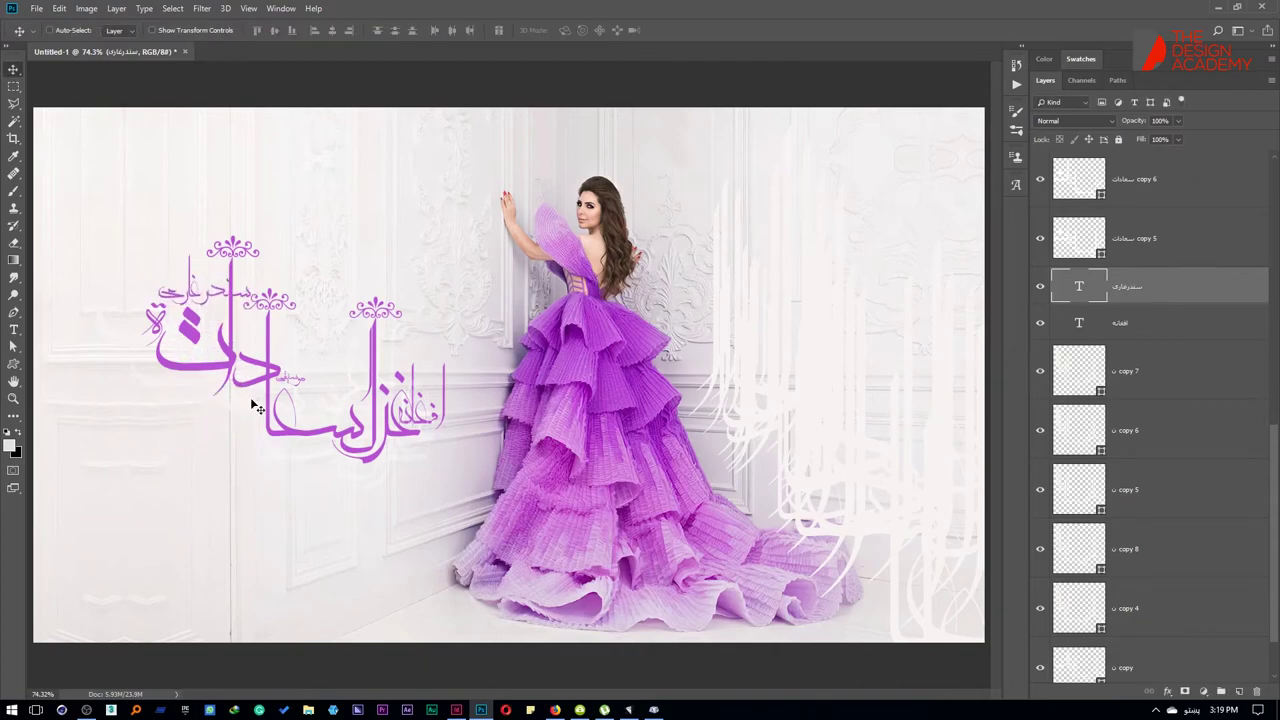
key("shift+Left")
key("shift+Left")
key("shift+Left")
key("Right")
key("Right")
key("Right")
key("Right")
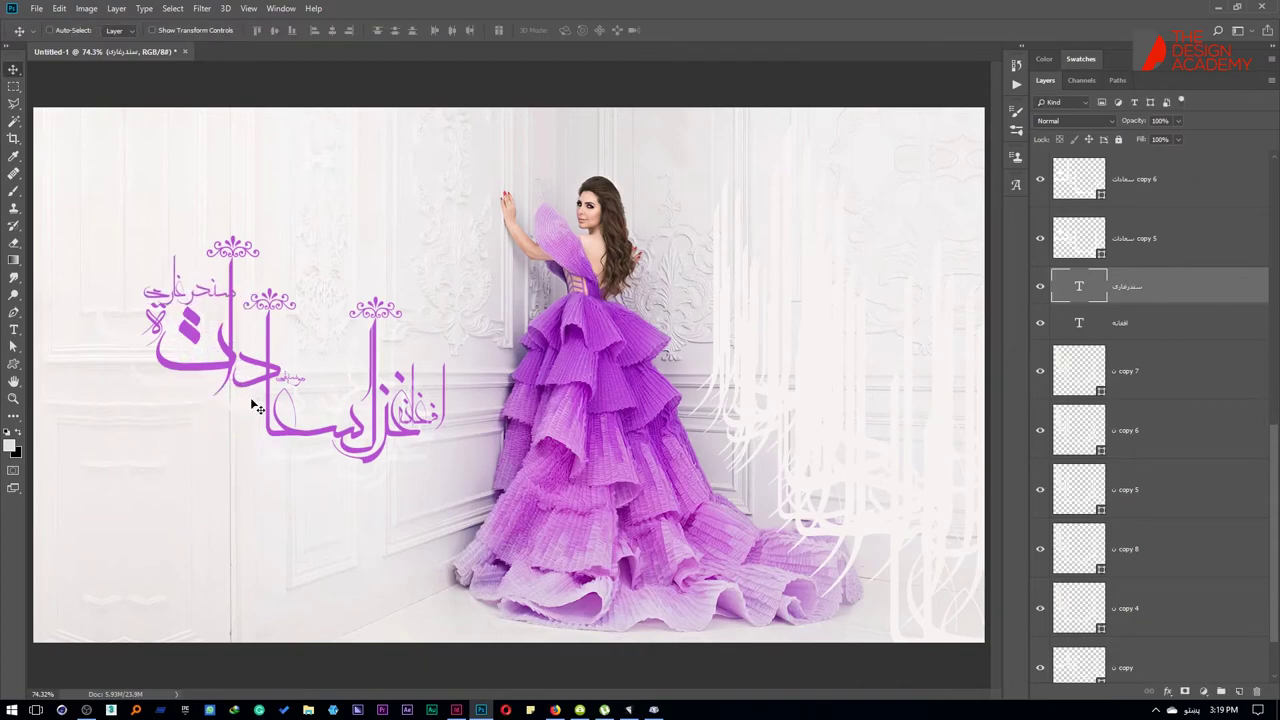
key("Right")
key("shift+Left")
key("shift+Left")
key("shift+Left")
key("shift+Left")
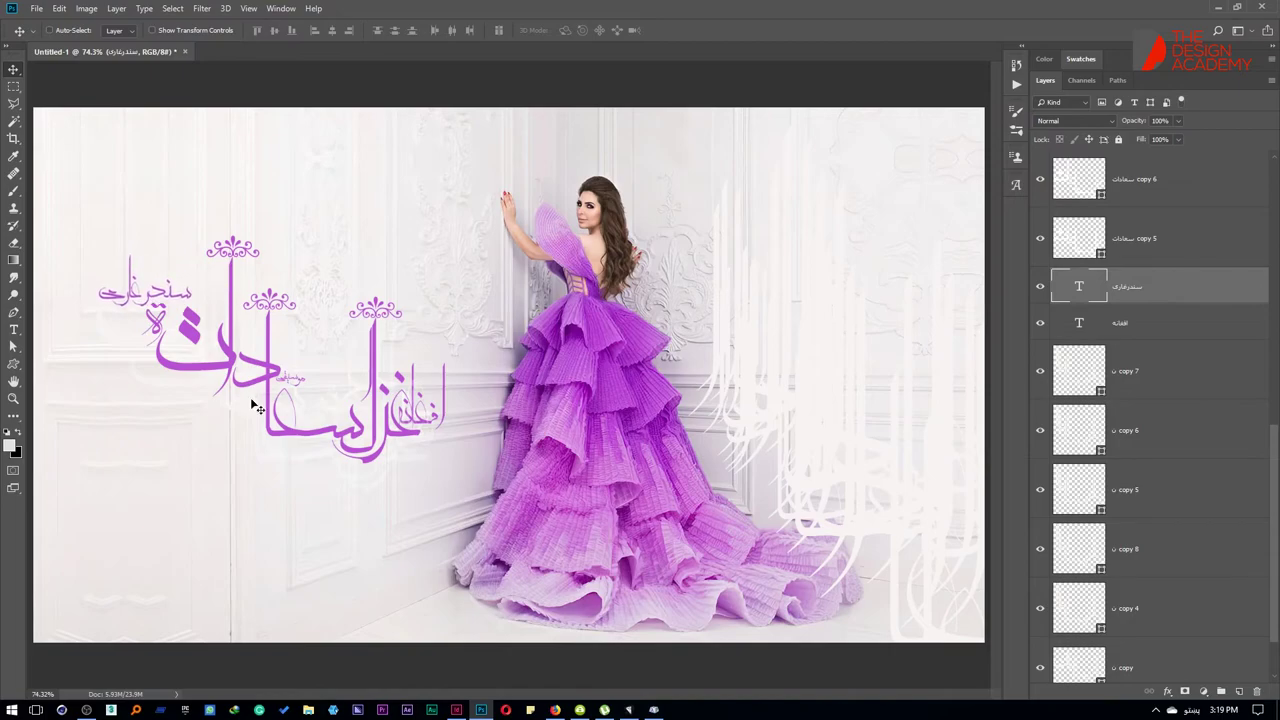
key("ctrl+minus")
key("ctrl+0")
Step: Enlarge, flip and shrink an ornament flourish, then place it under the calligraphy
mouse_move(376, 307)
left_mouse_down()
mouse_move(178, 344)
mouse_move(584, 168)
left_mouse_up()
key("ctrl+t")
mouse_move(332, 253)
left_mouse_down()
mouse_move(655, 347)
mouse_move(719, 492)
mouse_move(606, 390)
left_mouse_up()
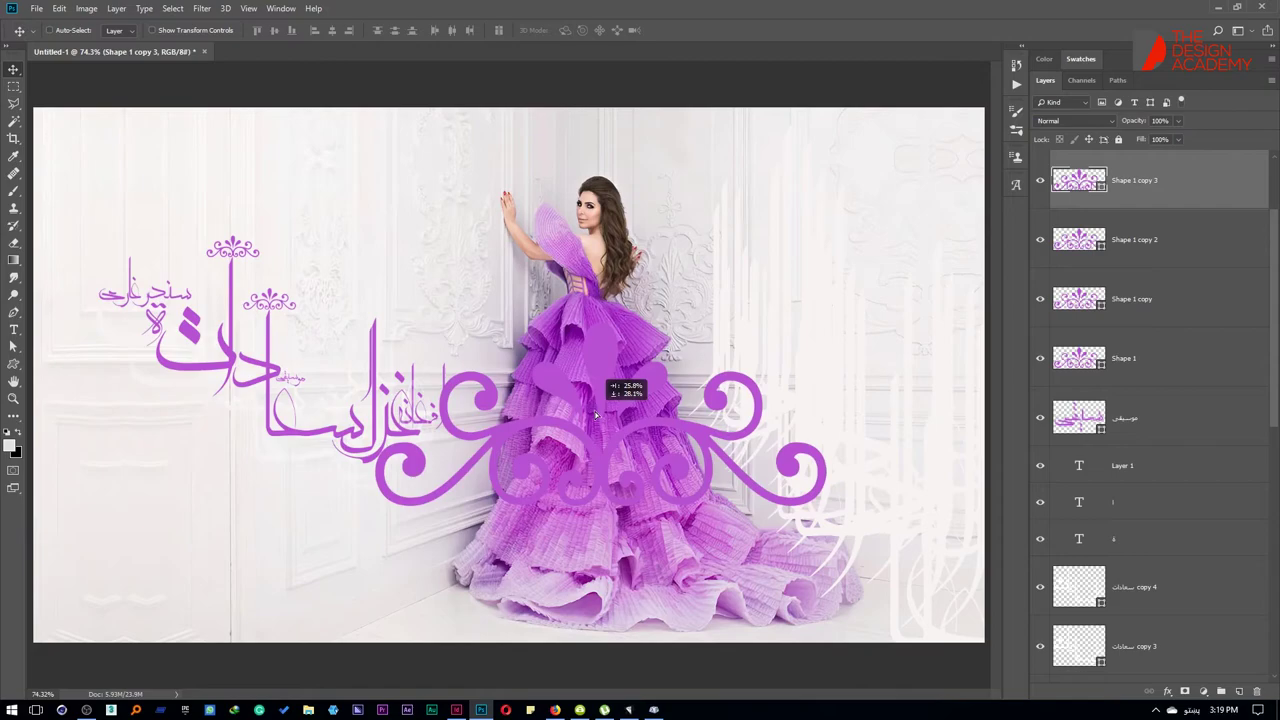
key("ctrl+t")
mouse_move(720, 236)
left_mouse_down()
mouse_move(514, 508)
mouse_move(528, 528)
left_mouse_up()
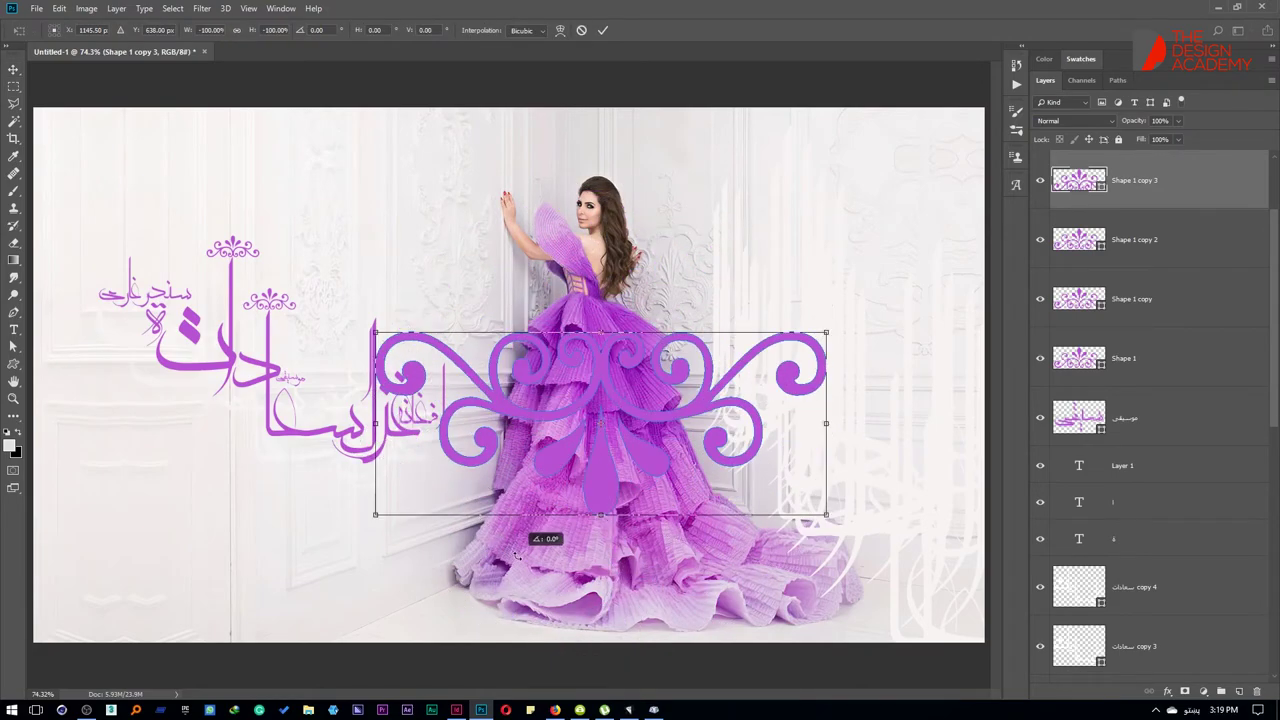
mouse_move(530, 475)
left_mouse_down()
mouse_move(177, 580)
mouse_move(175, 595)
left_mouse_up()
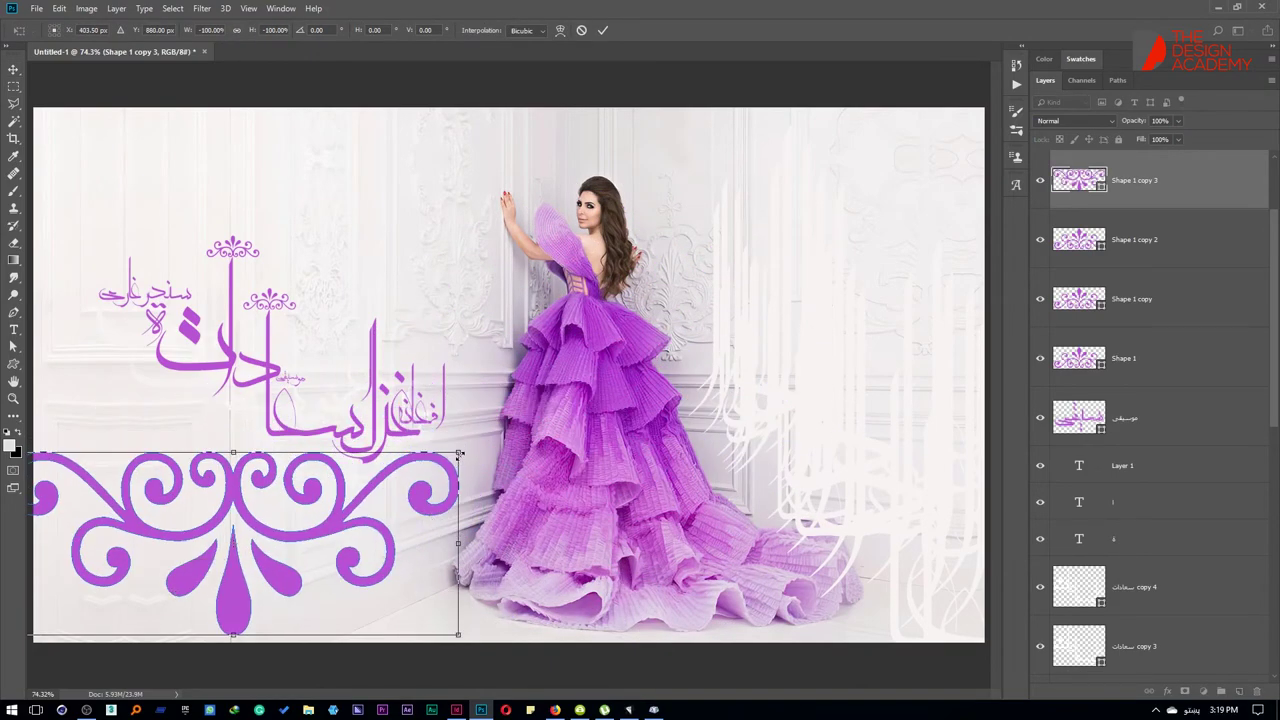
left_click_drag(459, 453, 325, 488)
key("Return")
left_click_drag(230, 550, 169, 446)
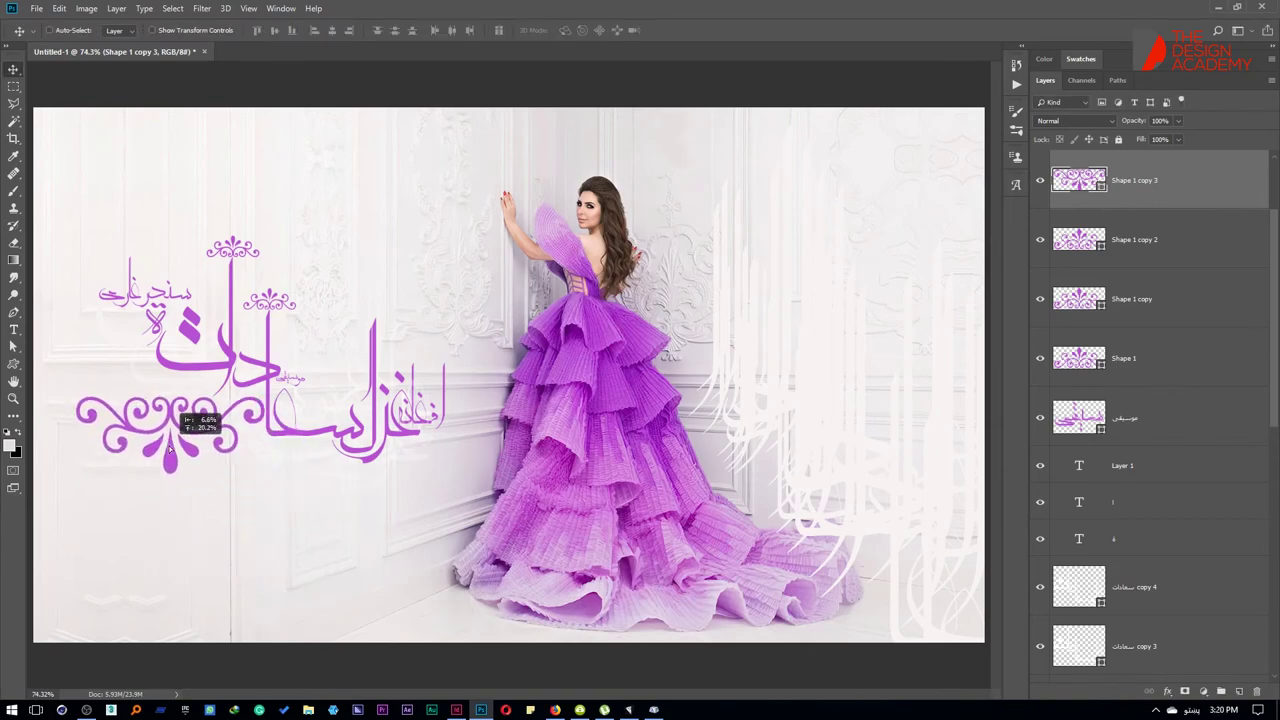
Step: Enlarge a second ornament to about 462% and move it toward the top
left_click(270, 303)
key("ctrl+t")
left_click_drag(296, 284, 397, 257)
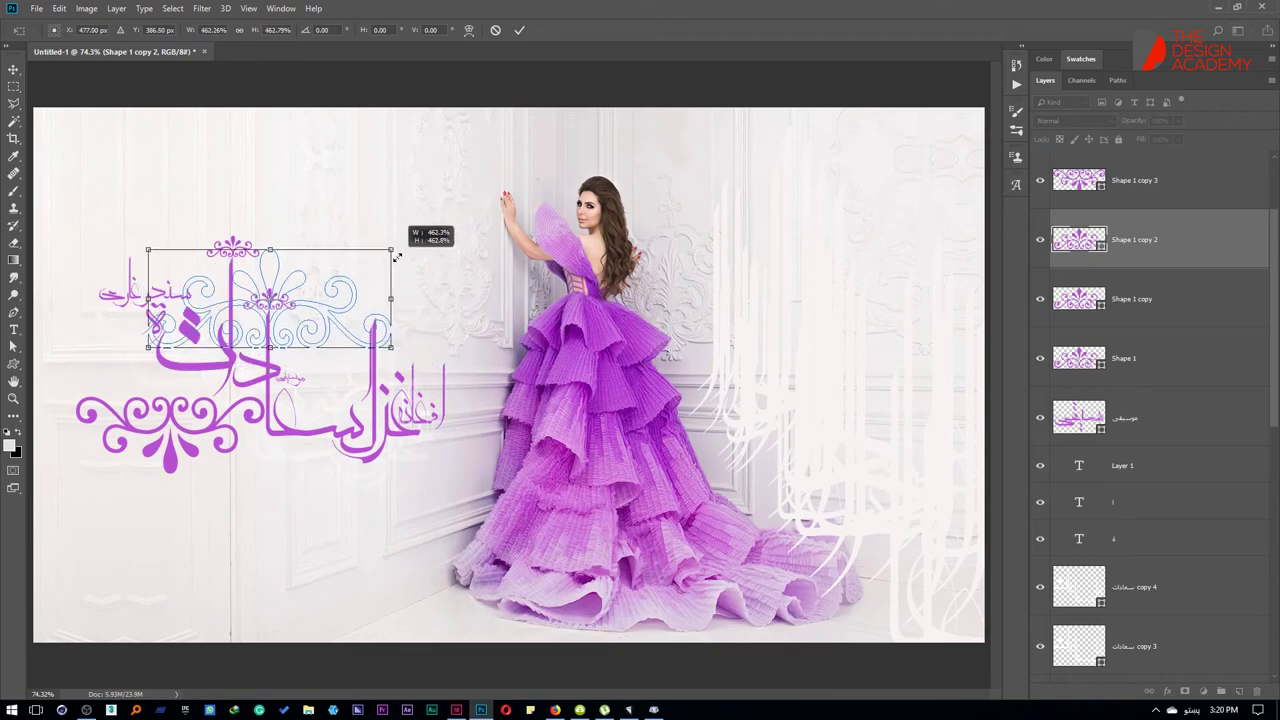
key("Return")
left_click_drag(307, 304, 226, 178)
Step: Delete the ornament shape layers, including the remaining flourish
key("Delete")
key("Delete")
key("Delete")
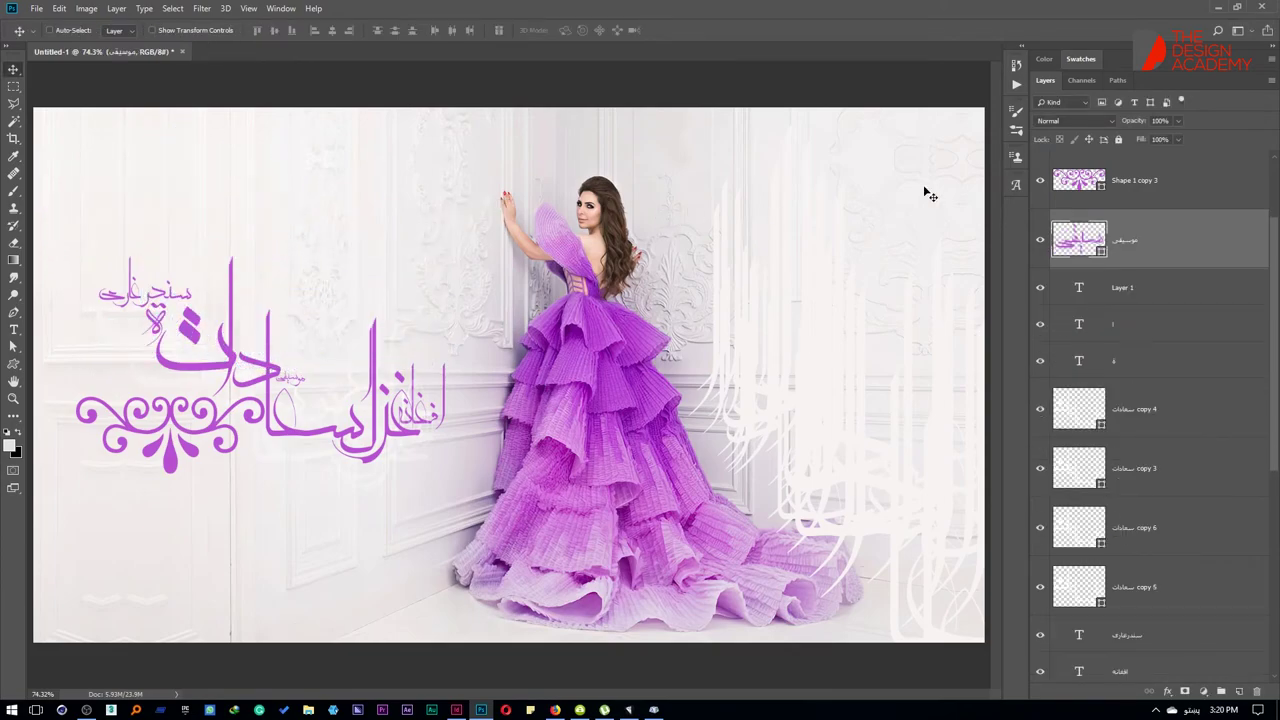
left_click(1147, 168)
key("Delete")
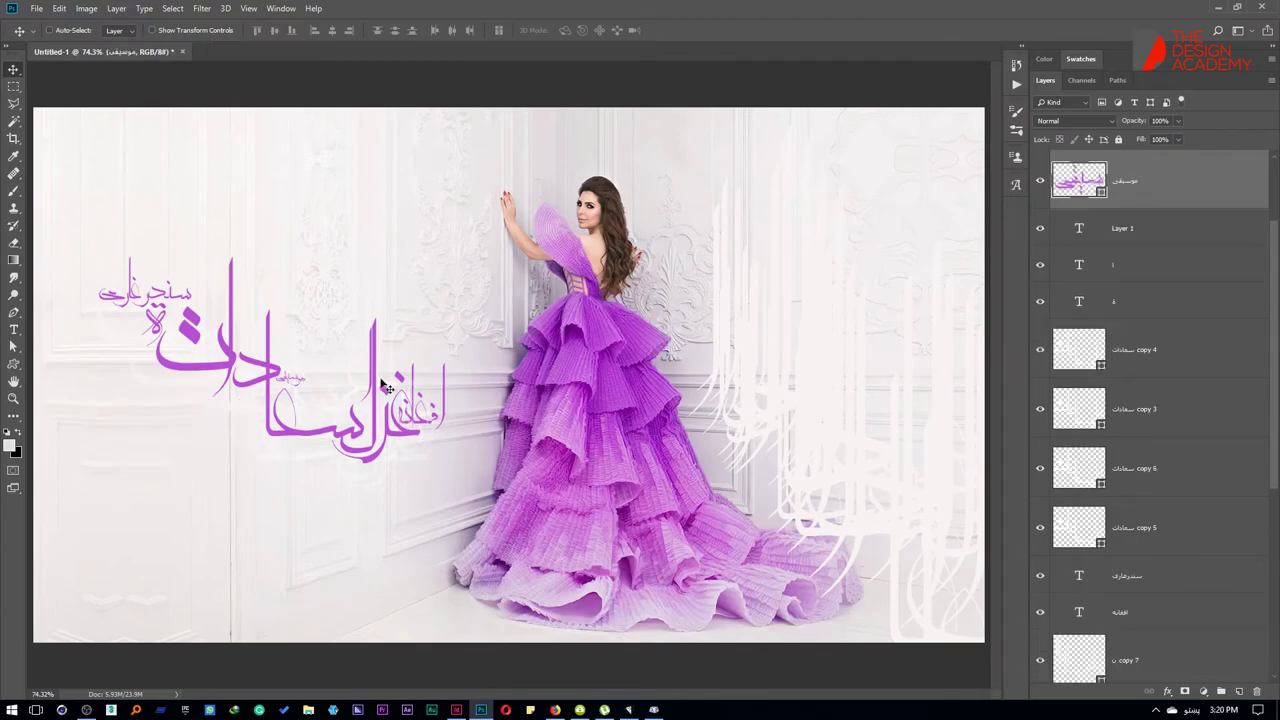
scroll(300, 376, "up", 3)
scroll(300, 376, "down", 2)
Step: Move a calligraphy copy, the small mark and the upper-left text toward the big calligraphy
right_click(391, 306)
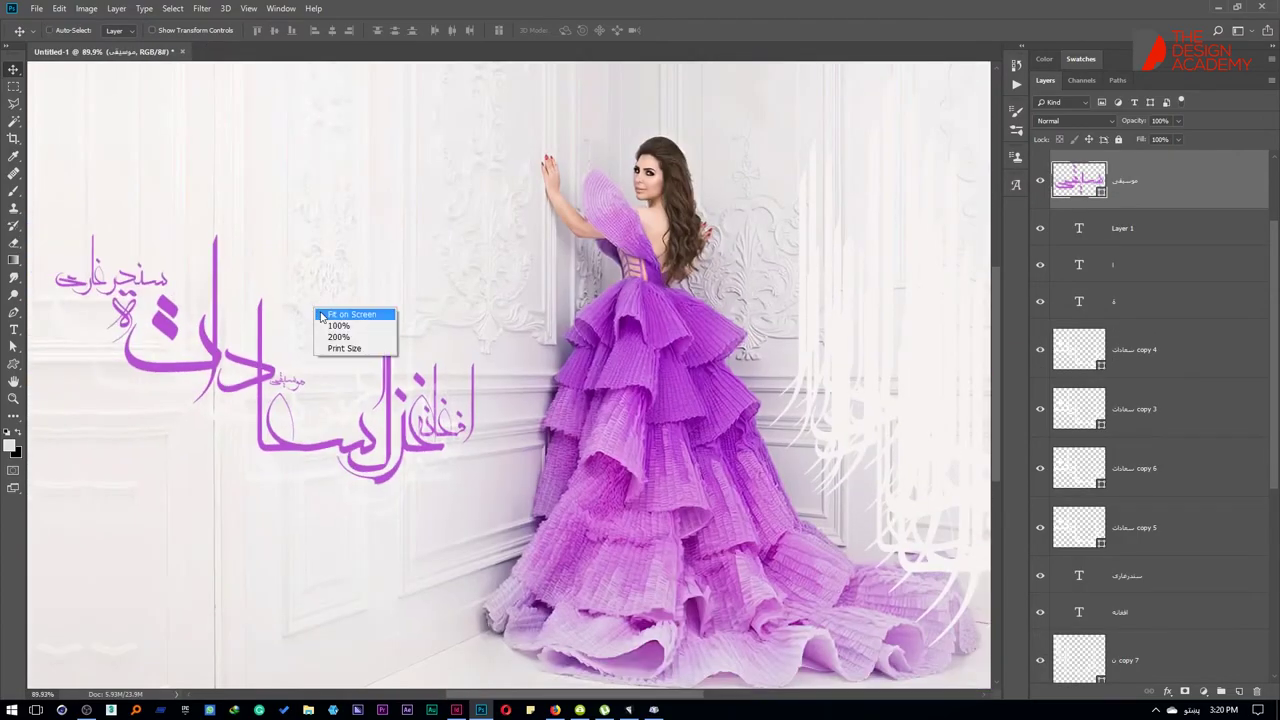
left_click(410, 312)
scroll(276, 374, "up", 2)
scroll(260, 374, "up", 2)
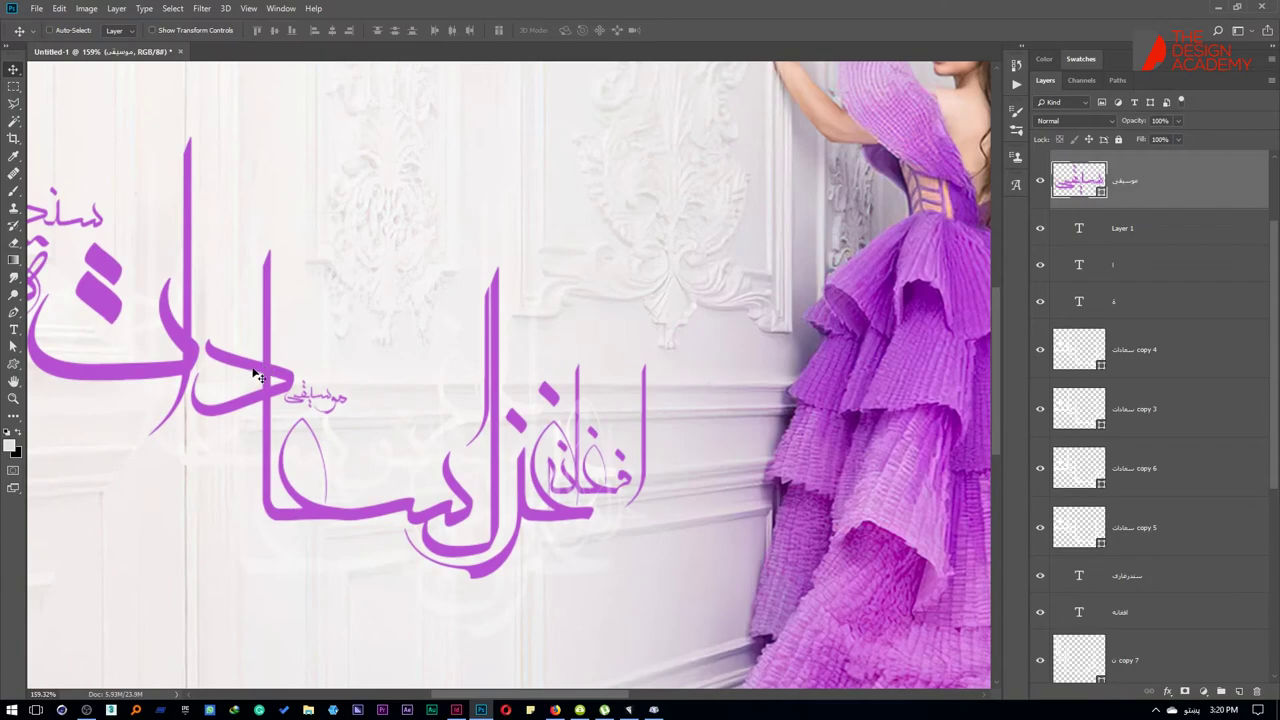
scroll(257, 372, "down", 3)
mouse_move(260, 372)
left_mouse_down()
mouse_move(435, 374)
mouse_move(422, 402)
mouse_move(438, 399)
left_mouse_up()
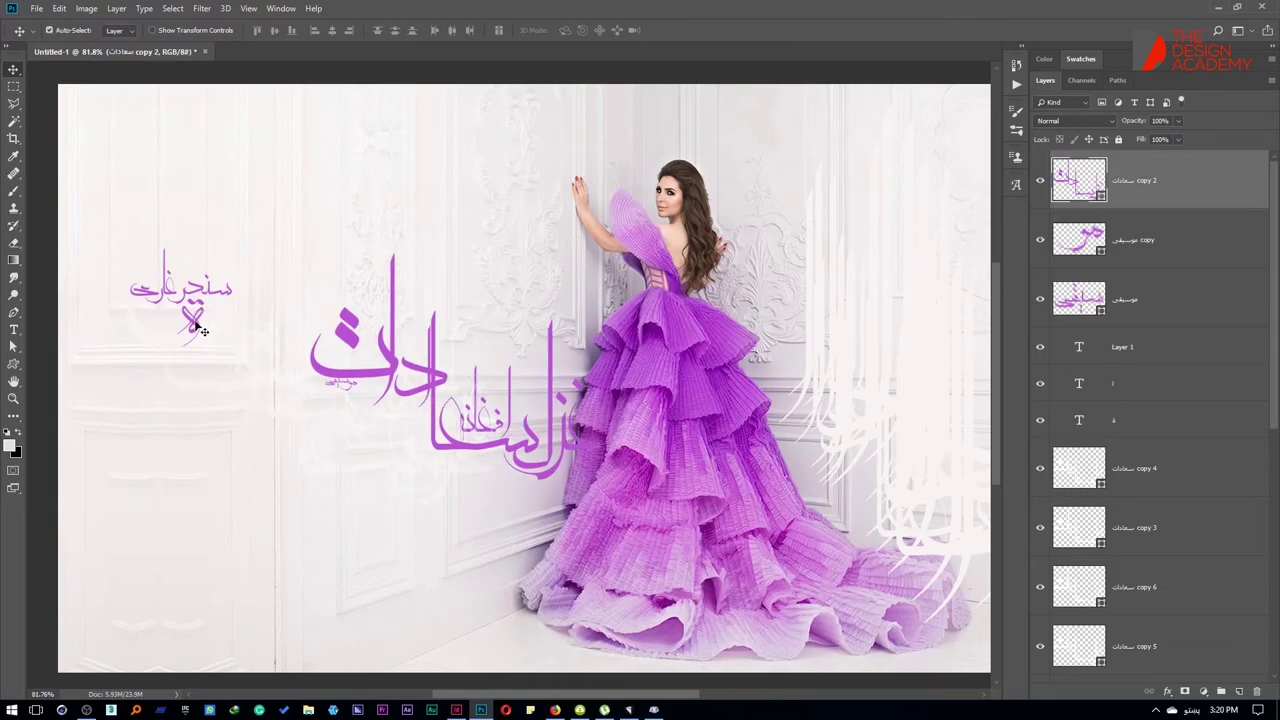
left_click_drag(196, 322, 330, 318)
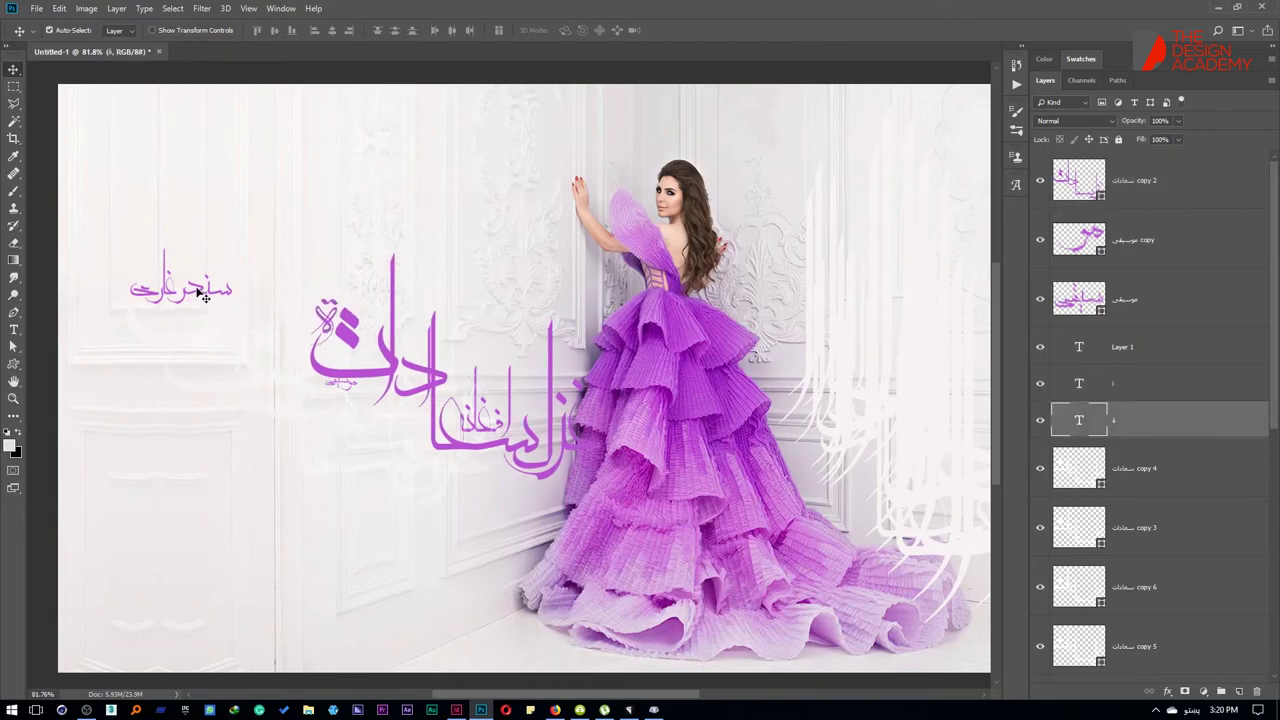
left_click_drag(172, 296, 432, 390)
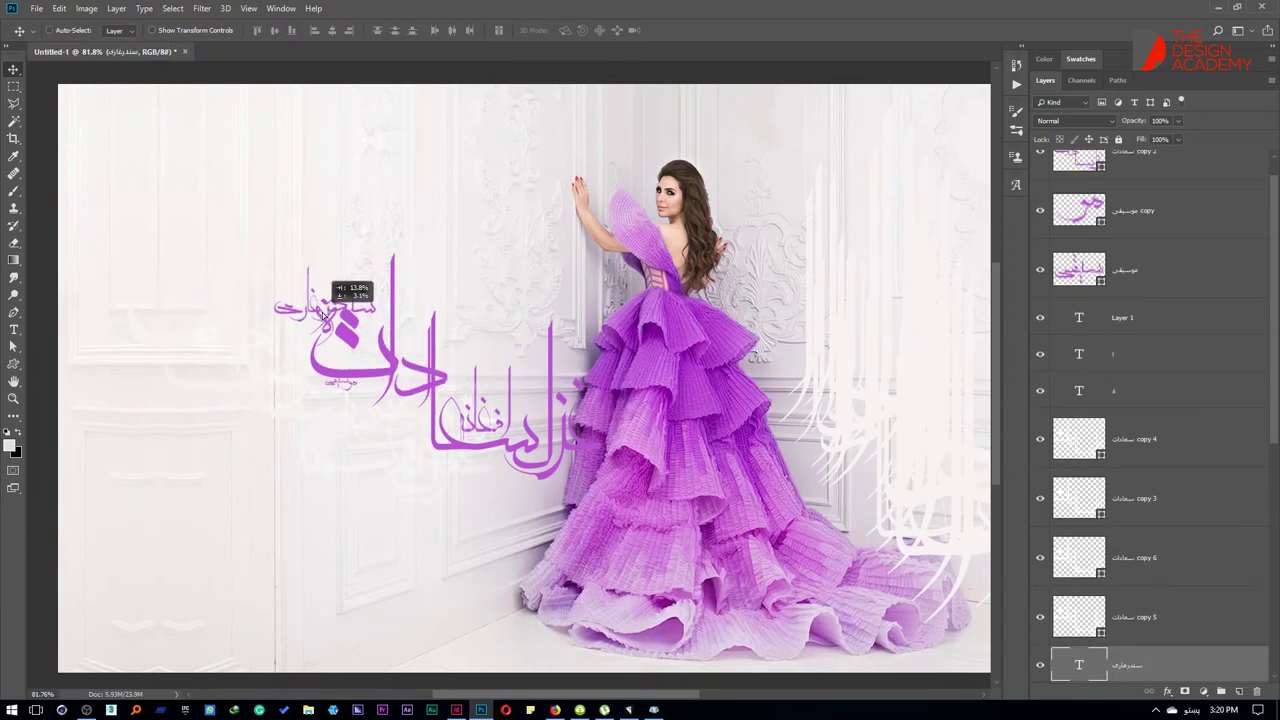
Step: Arrange the سنجر غاری words, افغانه text and ة and ء glyphs around the calligraphy
left_click_drag(432, 390, 302, 300)
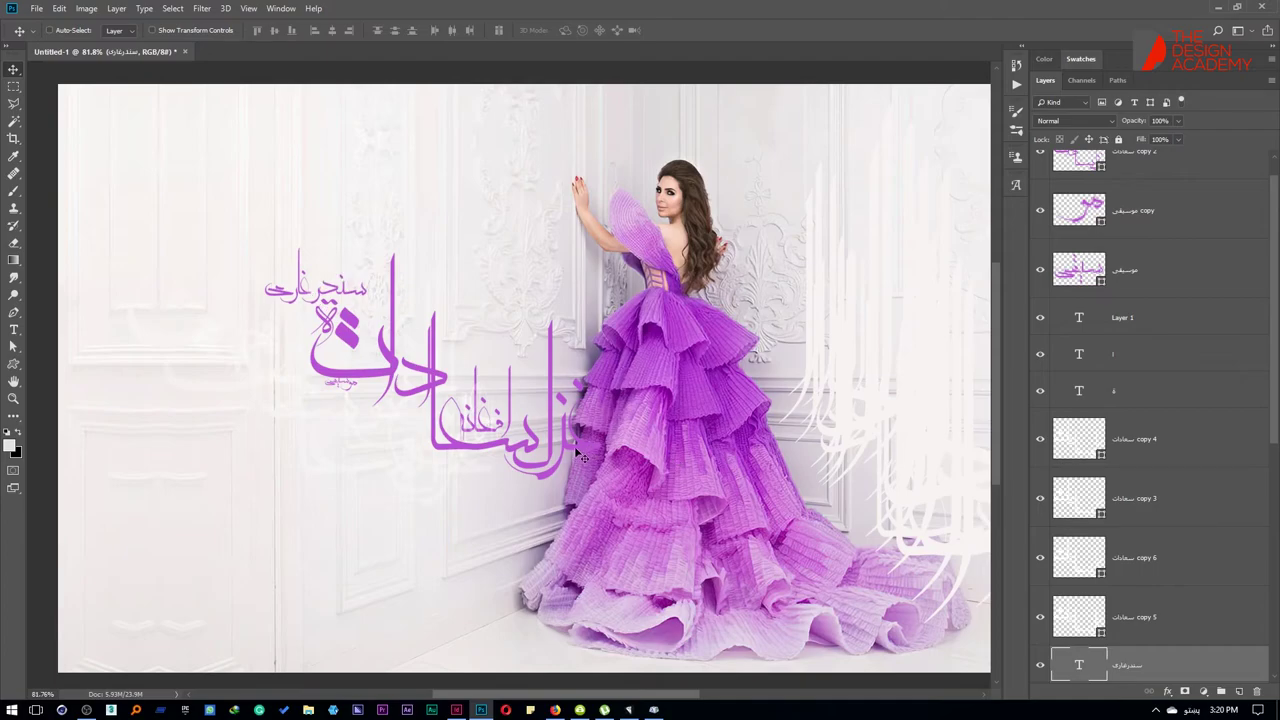
left_click_drag(577, 455, 526, 382)
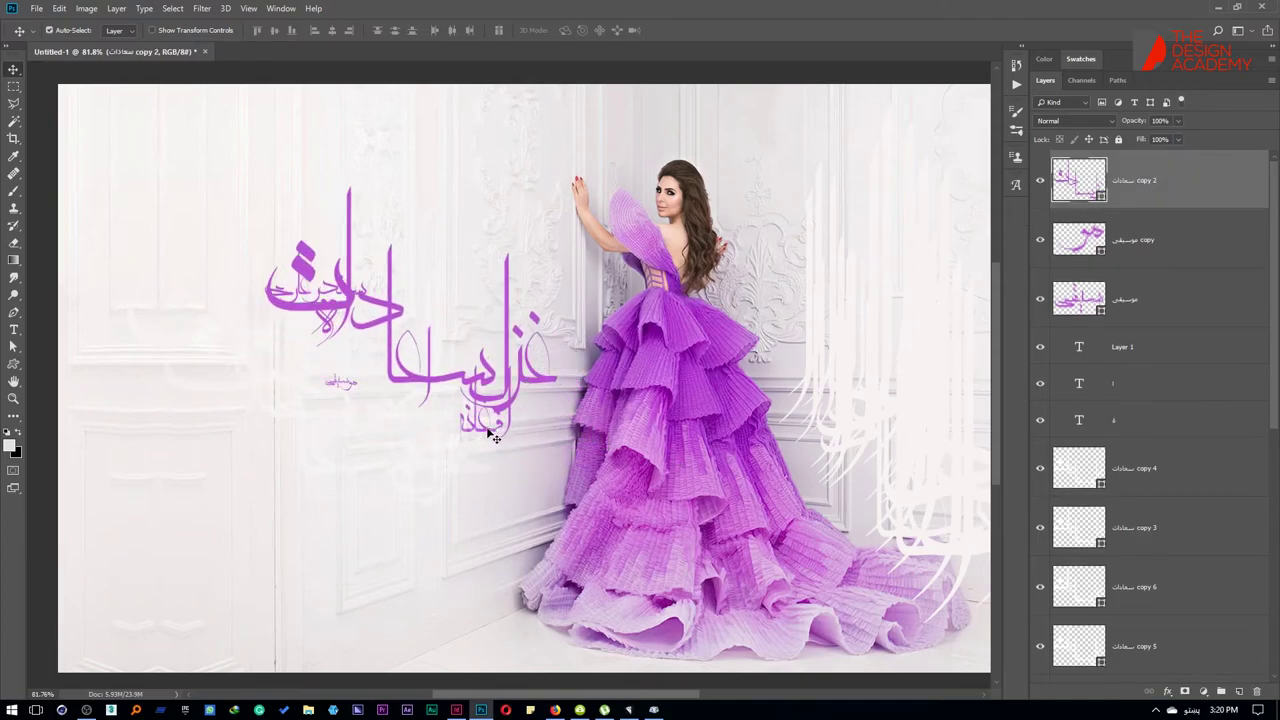
left_click_drag(493, 437, 565, 365)
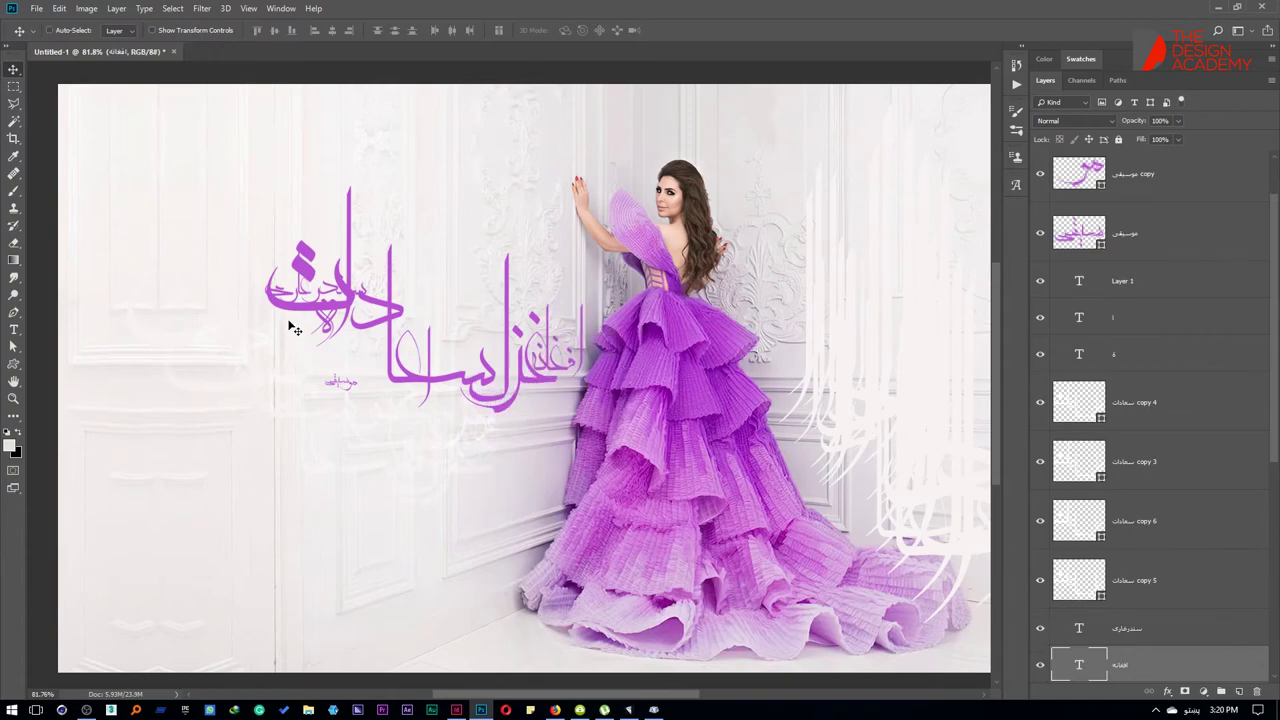
left_click_drag(330, 333, 256, 264)
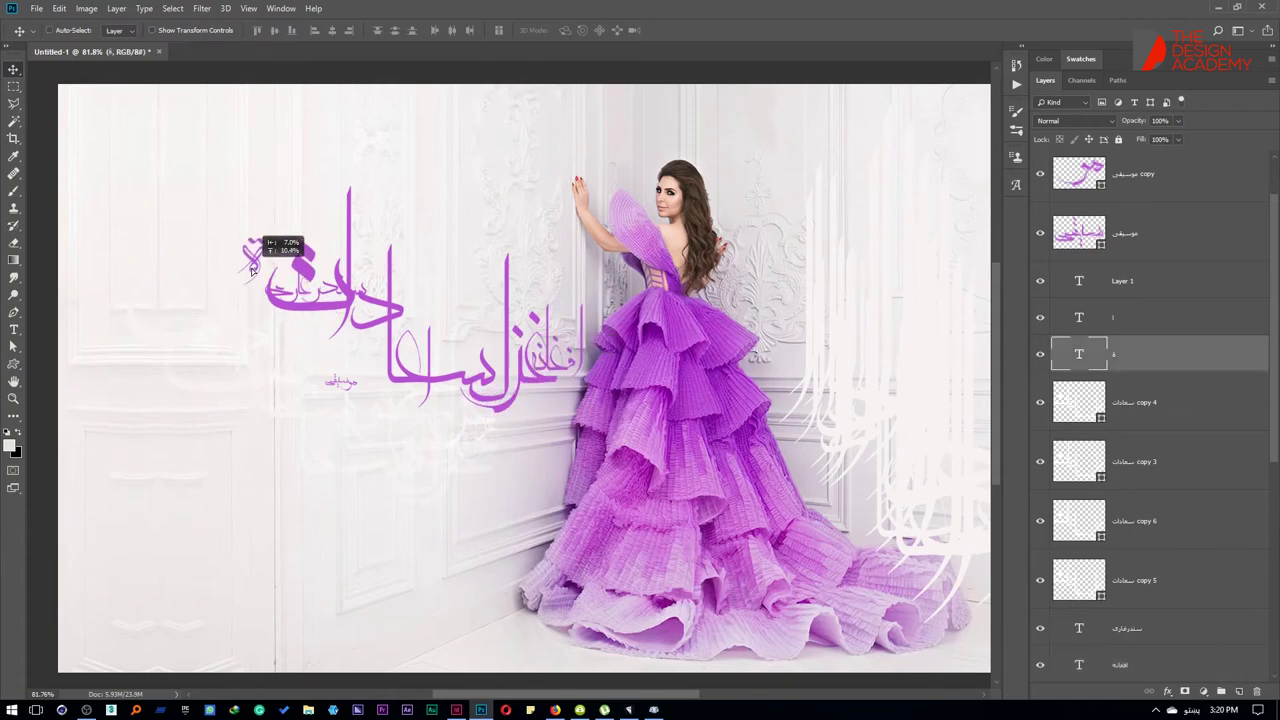
scroll(1159, 410, "up", 1)
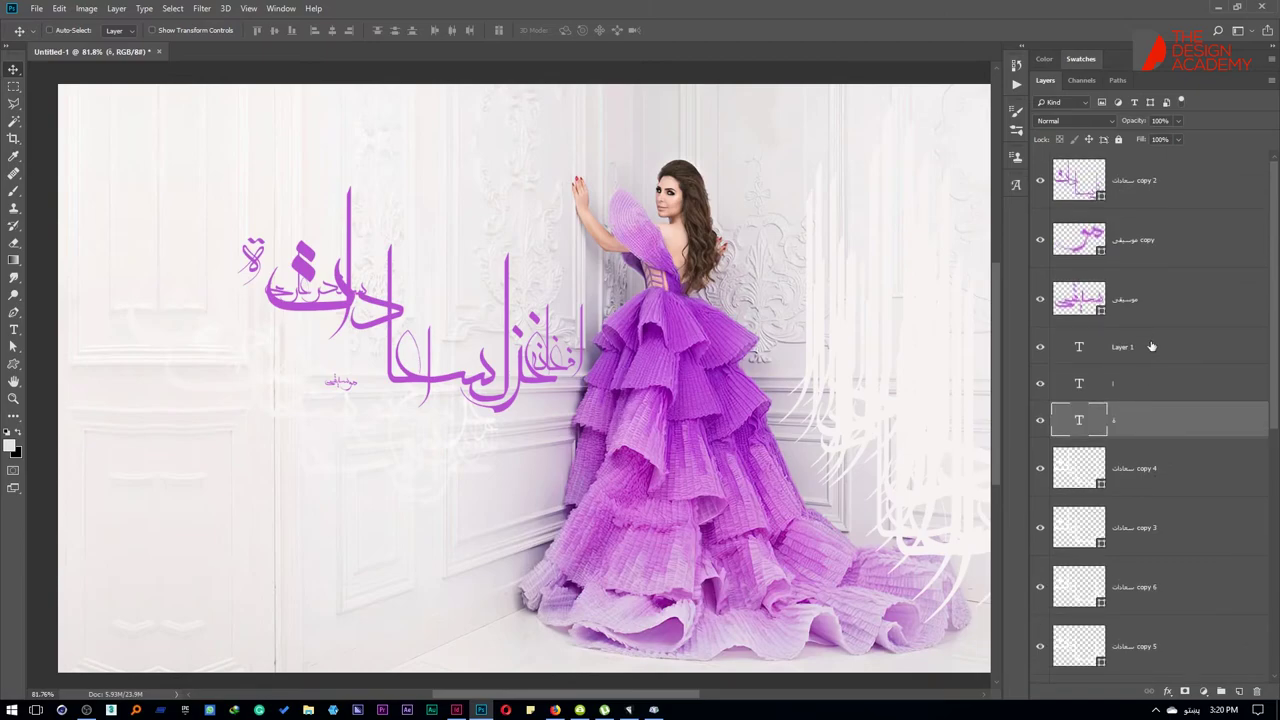
left_click_drag(323, 297, 292, 236)
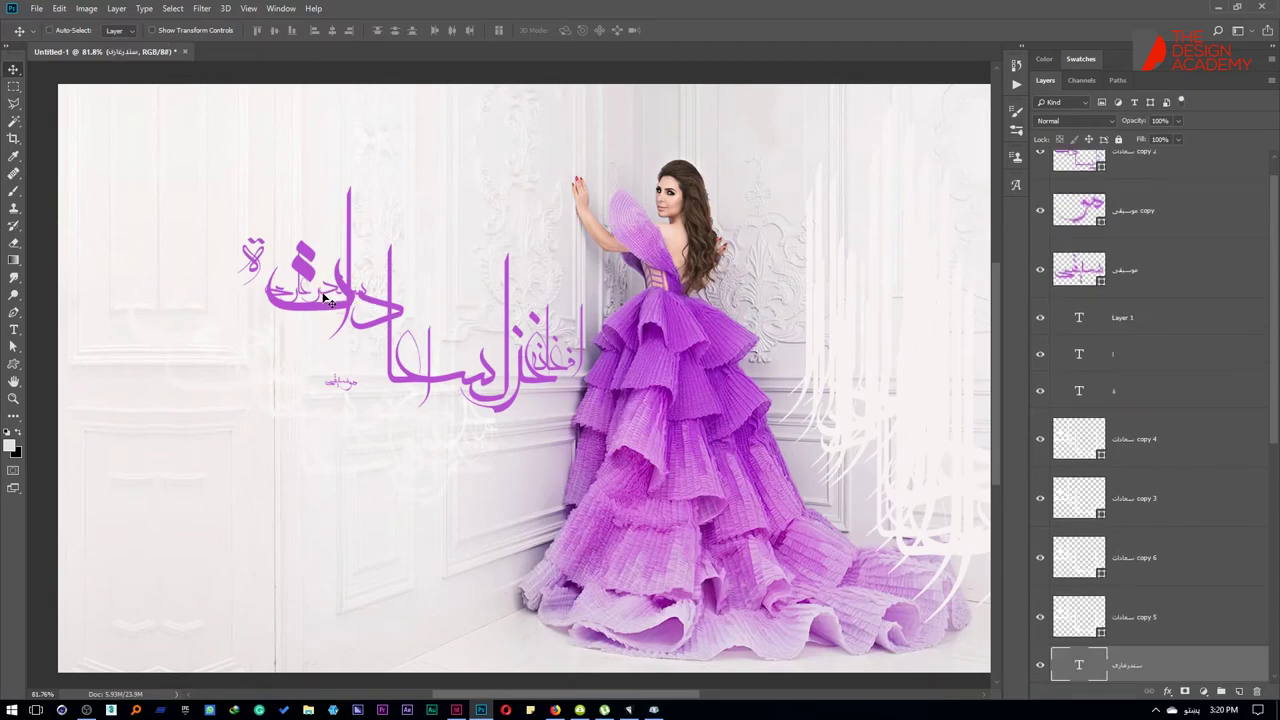
mouse_move(305, 226)
left_mouse_down()
mouse_move(285, 233)
mouse_move(284, 264)
left_mouse_up()
scroll(485, 319, "down", 2)
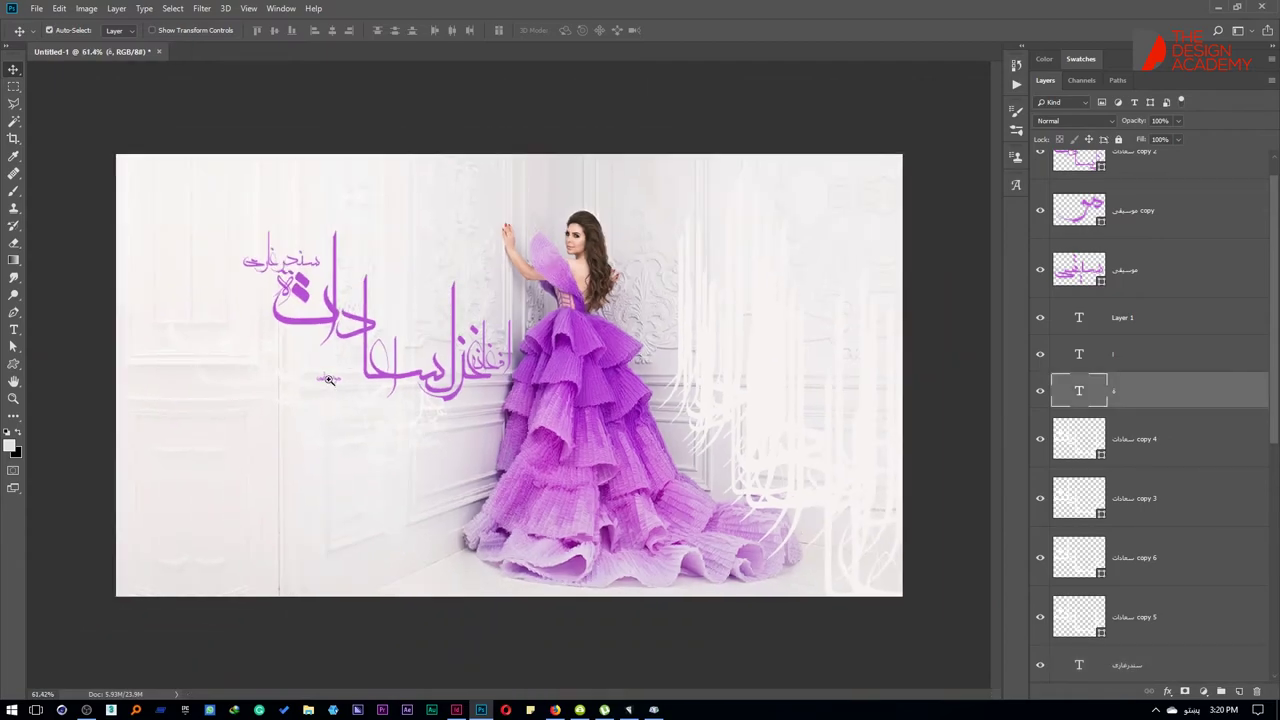
scroll(328, 379, "up", 1)
Step: Shift a faint glow copy and move the small موسیقی element
left_click_drag(323, 388, 270, 376)
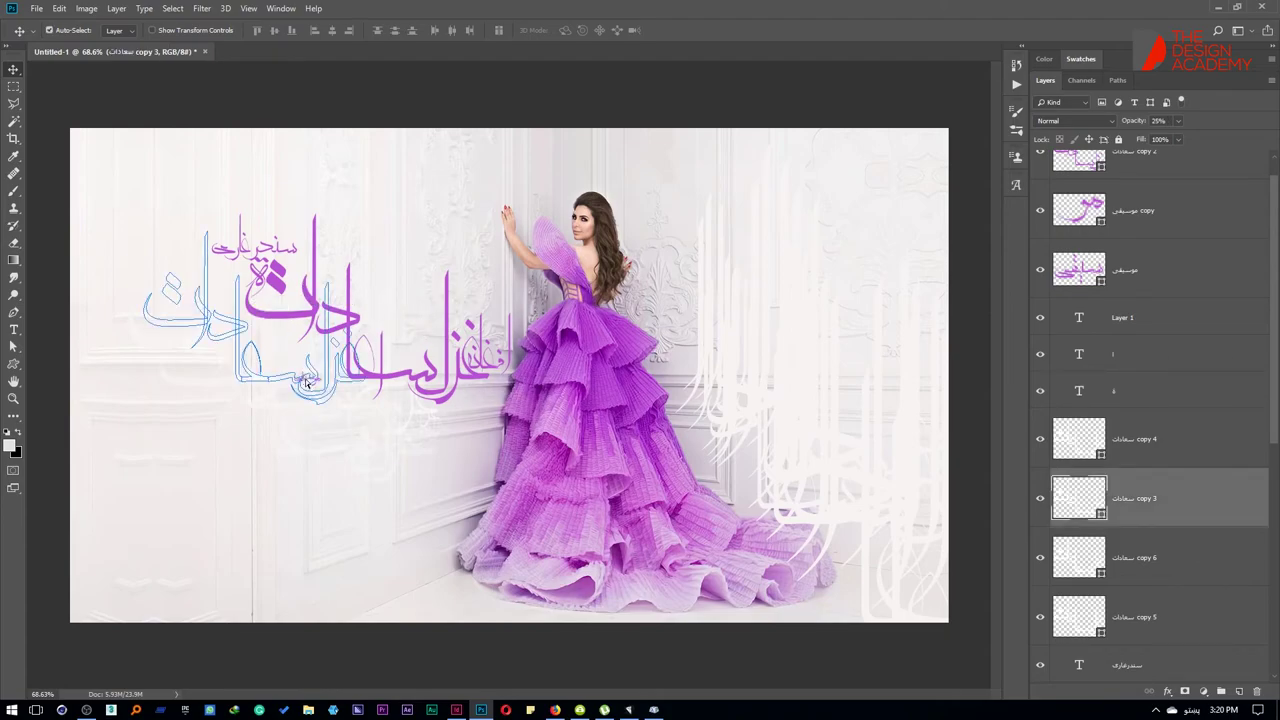
left_click(1135, 268)
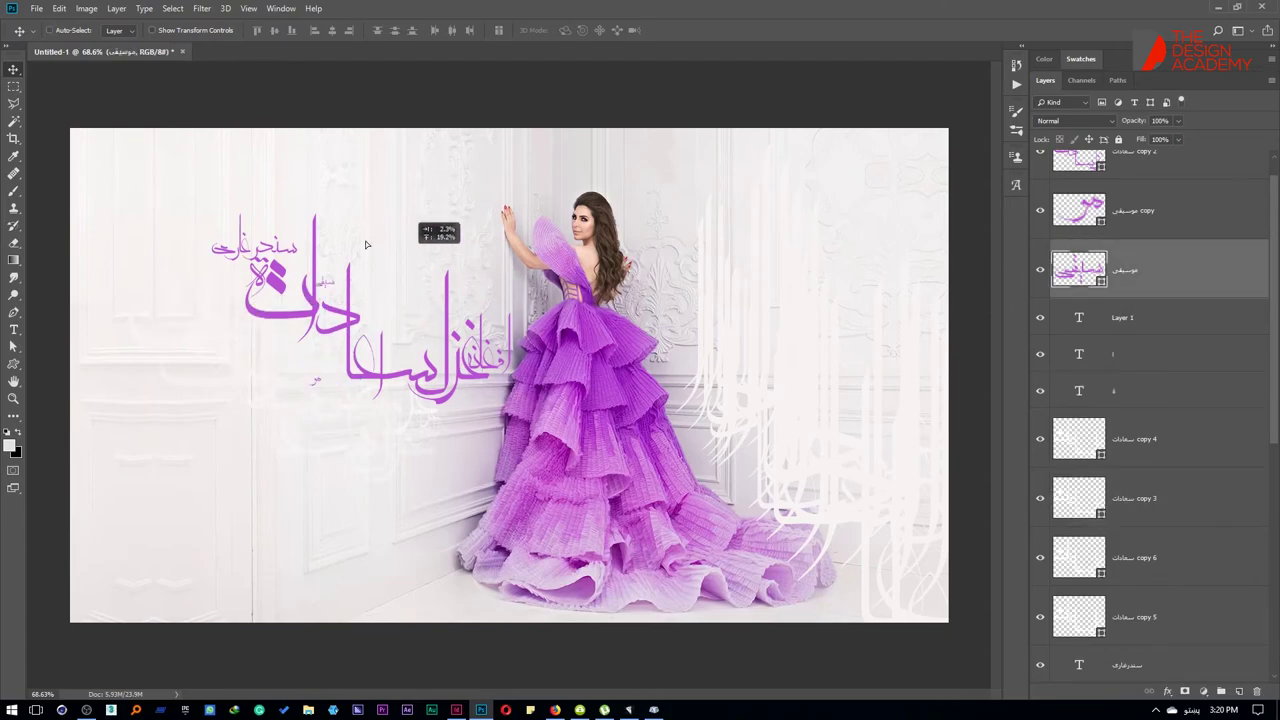
left_click_drag(408, 256, 378, 342)
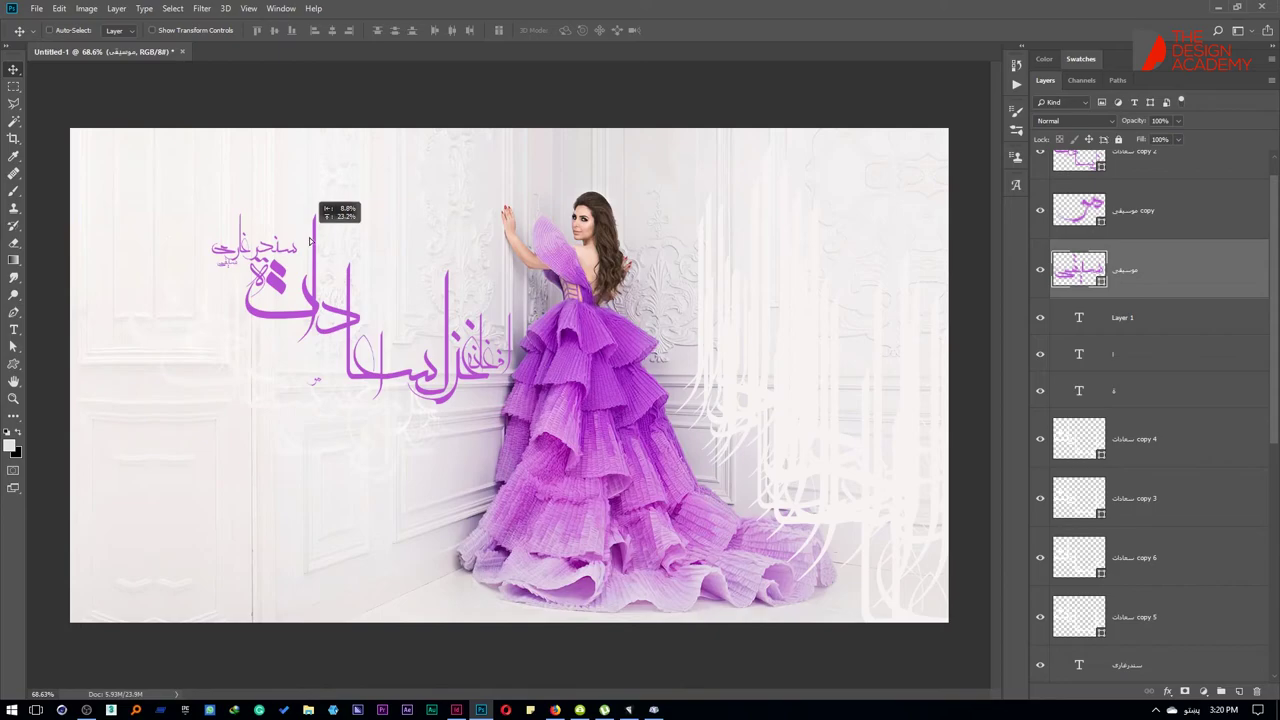
left_click(1122, 214)
left_click(1148, 270)
key("ctrl+t")
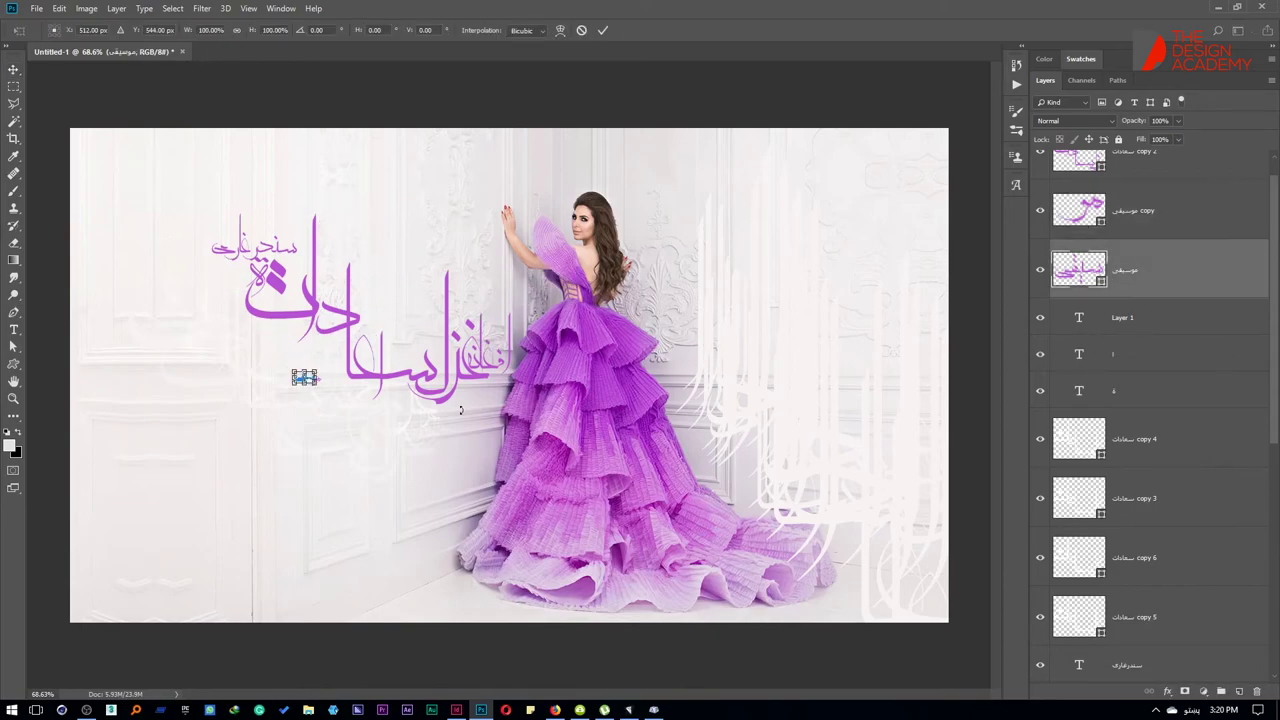
key("Return")
Step: Merge the two موسیقی layers, enlarge the result and set it below the calligraphy
left_click(1155, 227, "ctrl")
key("ctrl+e")
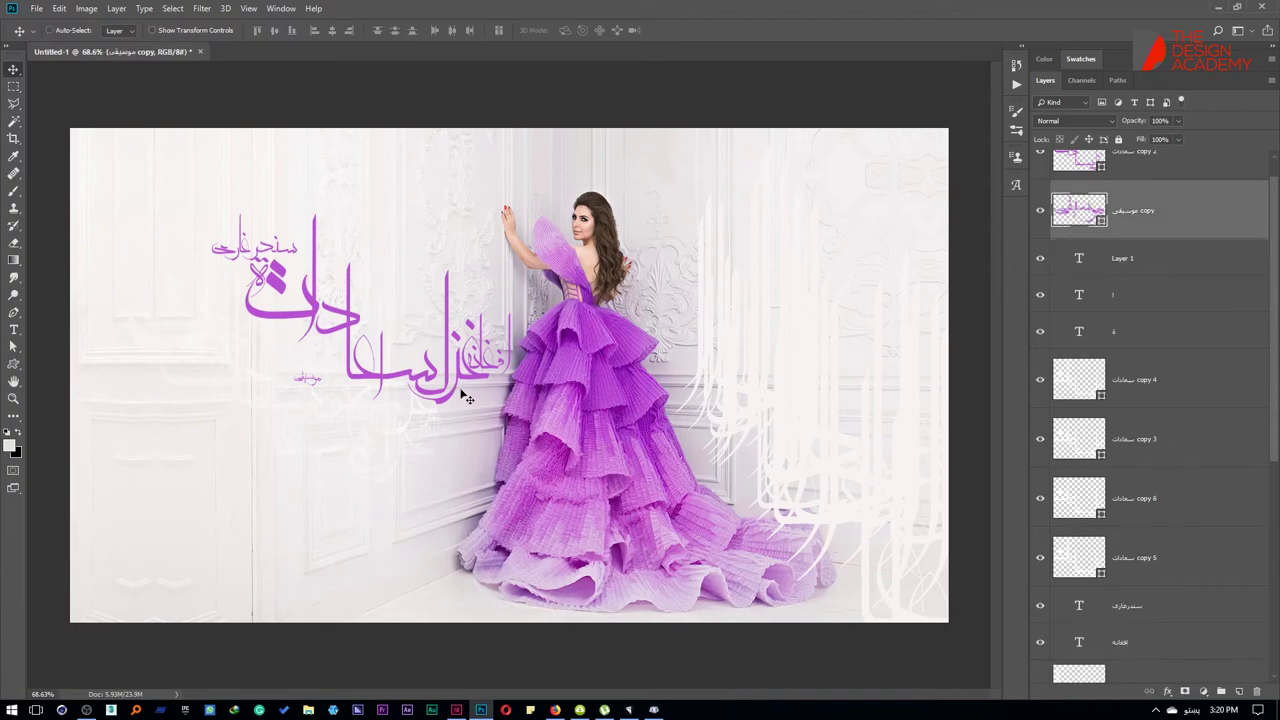
key("ctrl+t")
mouse_move(327, 368)
left_mouse_down()
mouse_move(340, 348)
mouse_move(229, 277)
left_mouse_up()
key("Return")
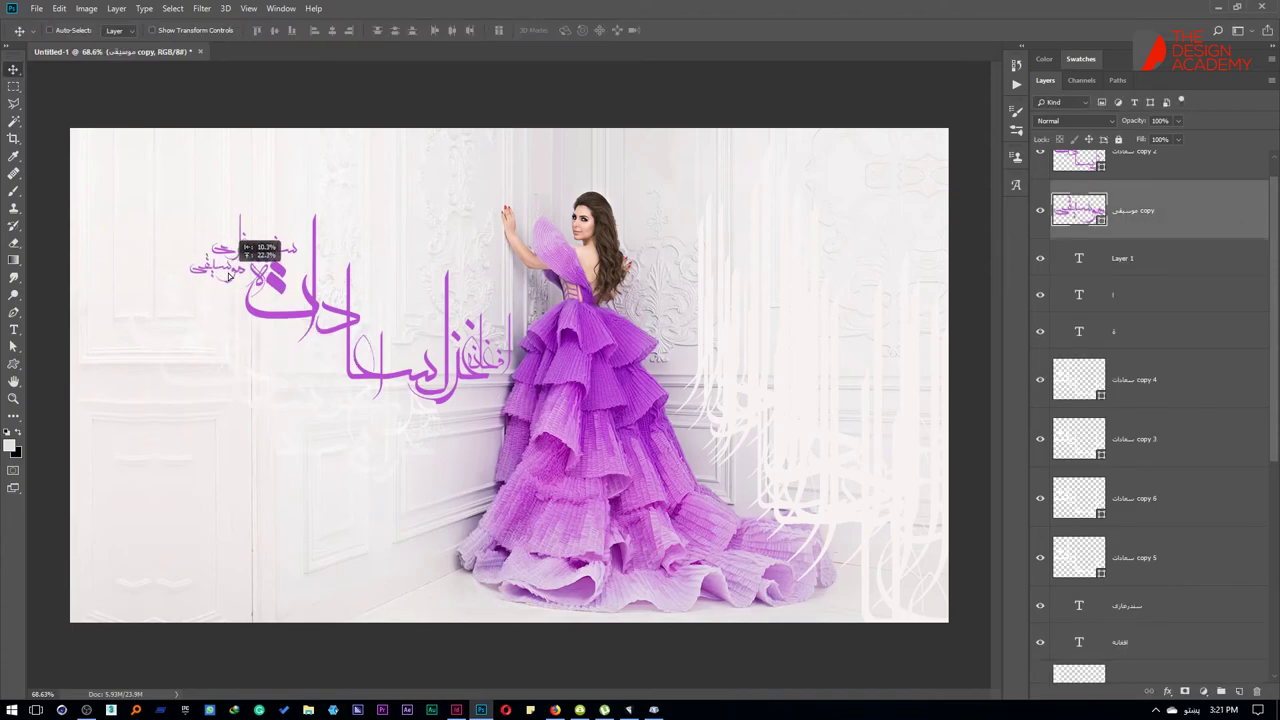
mouse_move(229, 277)
left_mouse_down()
mouse_move(350, 356)
mouse_move(457, 266)
left_mouse_up()
Step: Rotate a موسیقی copy -90° and shrink it to stand among the tall strokes
scroll(363, 357, "up", 3)
key("ctrl+t")
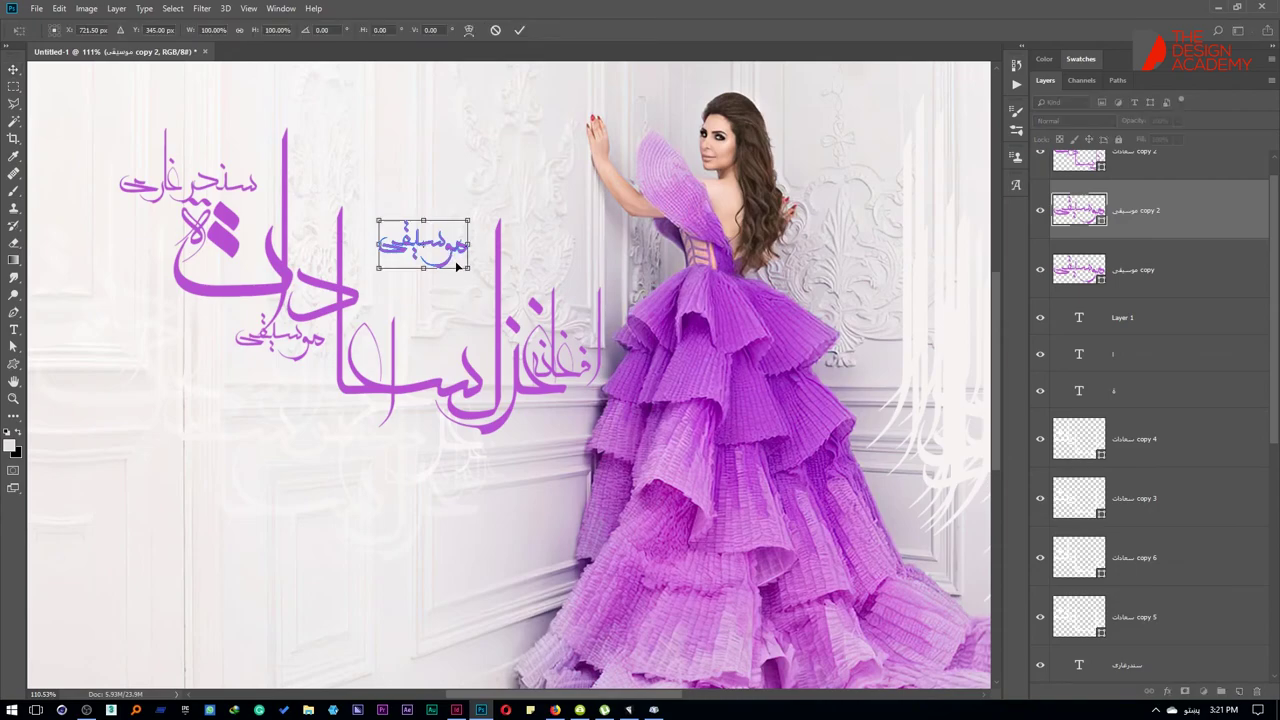
left_click_drag(471, 215, 423, 271)
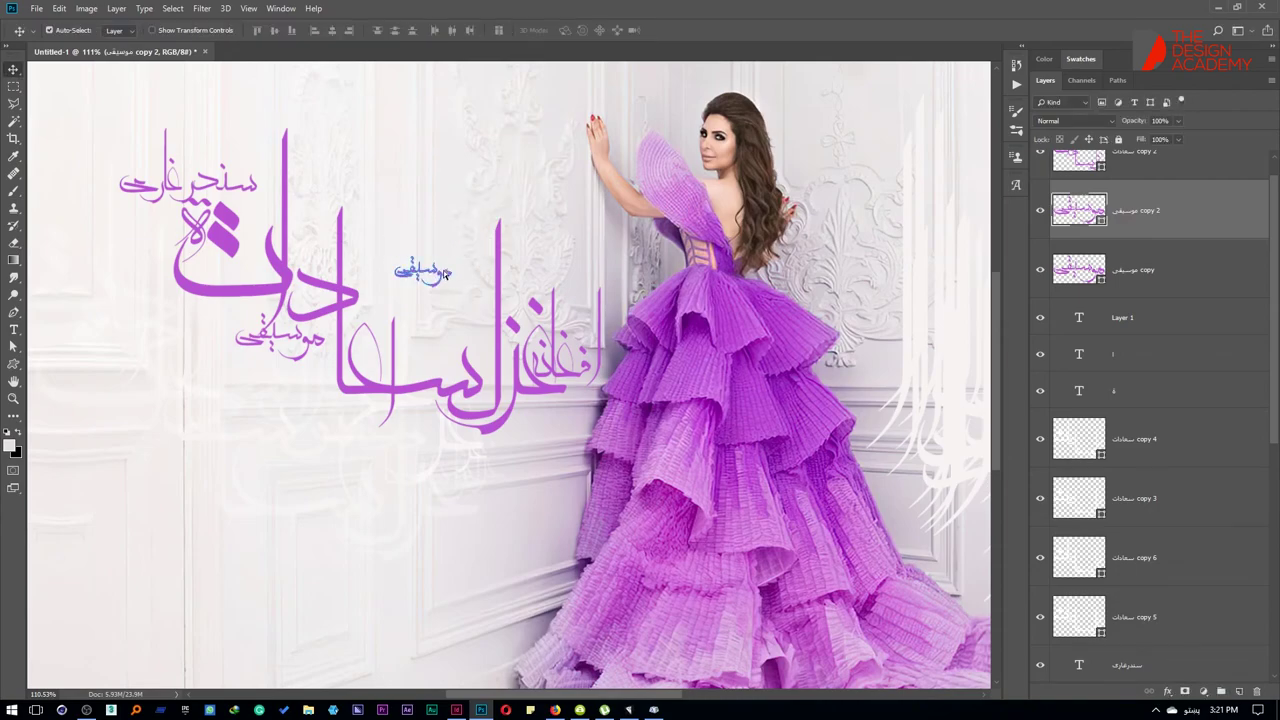
left_click_drag(353, 228, 407, 297)
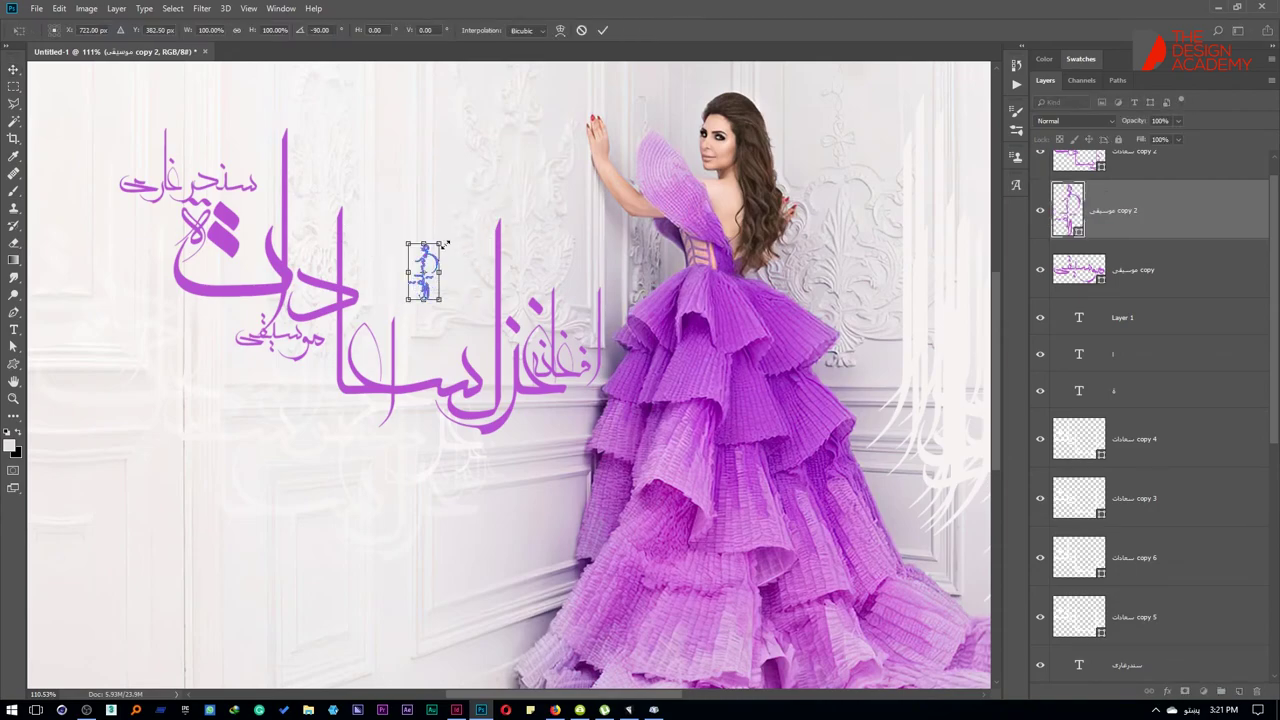
mouse_move(447, 243)
left_mouse_down()
mouse_move(424, 268)
mouse_move(495, 260)
left_mouse_up()
key("Return")
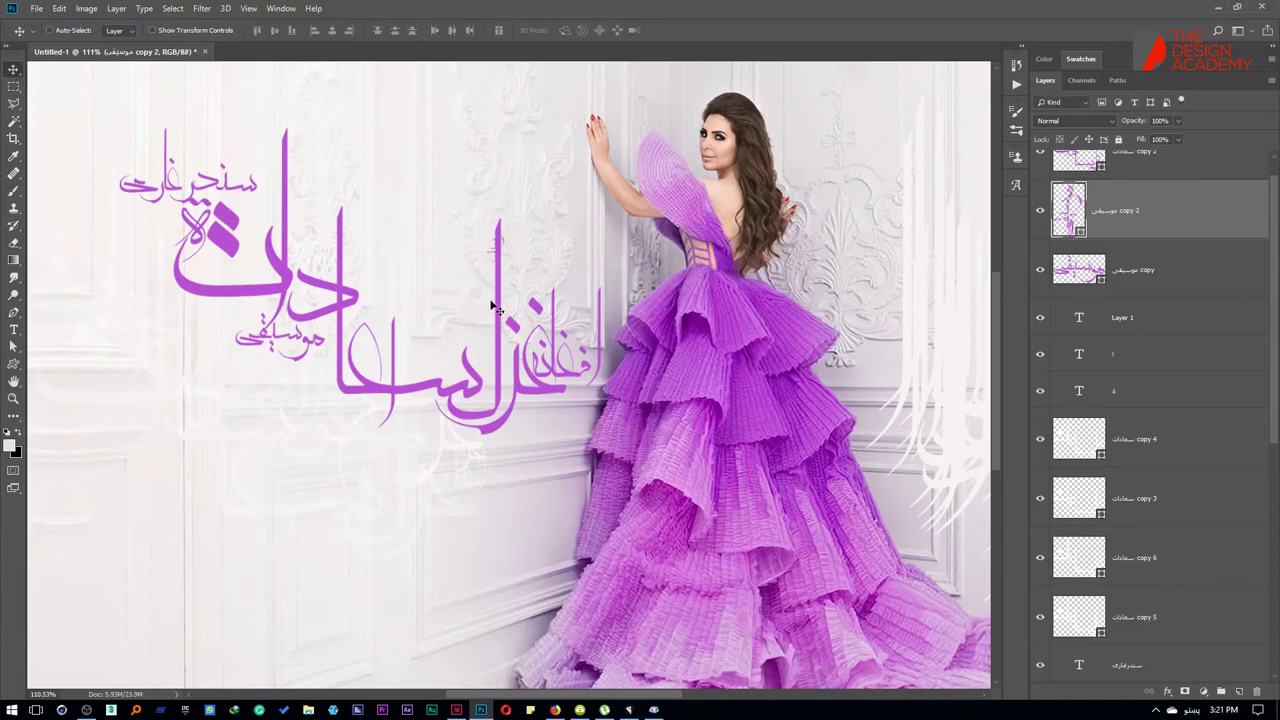
right_click(487, 285)
left_click(492, 287)
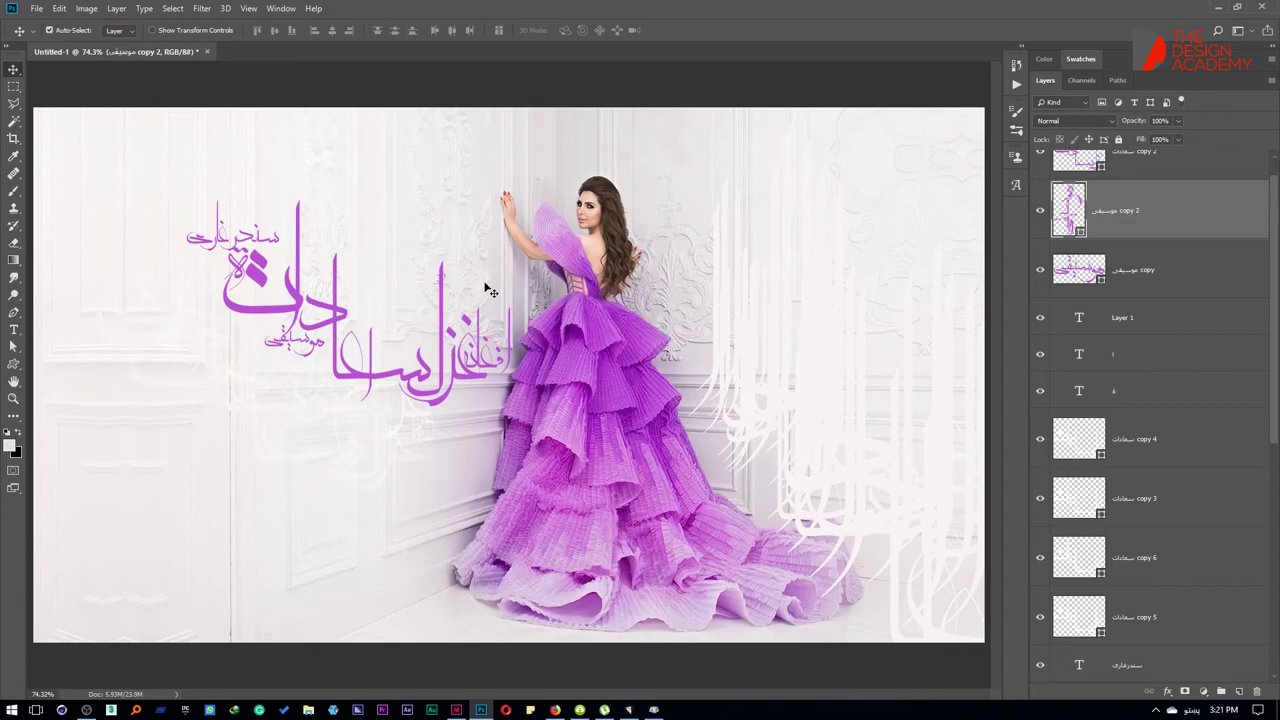
Step: Duplicate the vertical موسیقی piece, rotate it upright and enlarge it about 129%
key("ctrl+j")
key("ctrl+t")
mouse_move(447, 291)
left_mouse_down()
mouse_move(463, 318)
mouse_move(458, 288)
left_mouse_up()
key("Return")
key("ctrl+t")
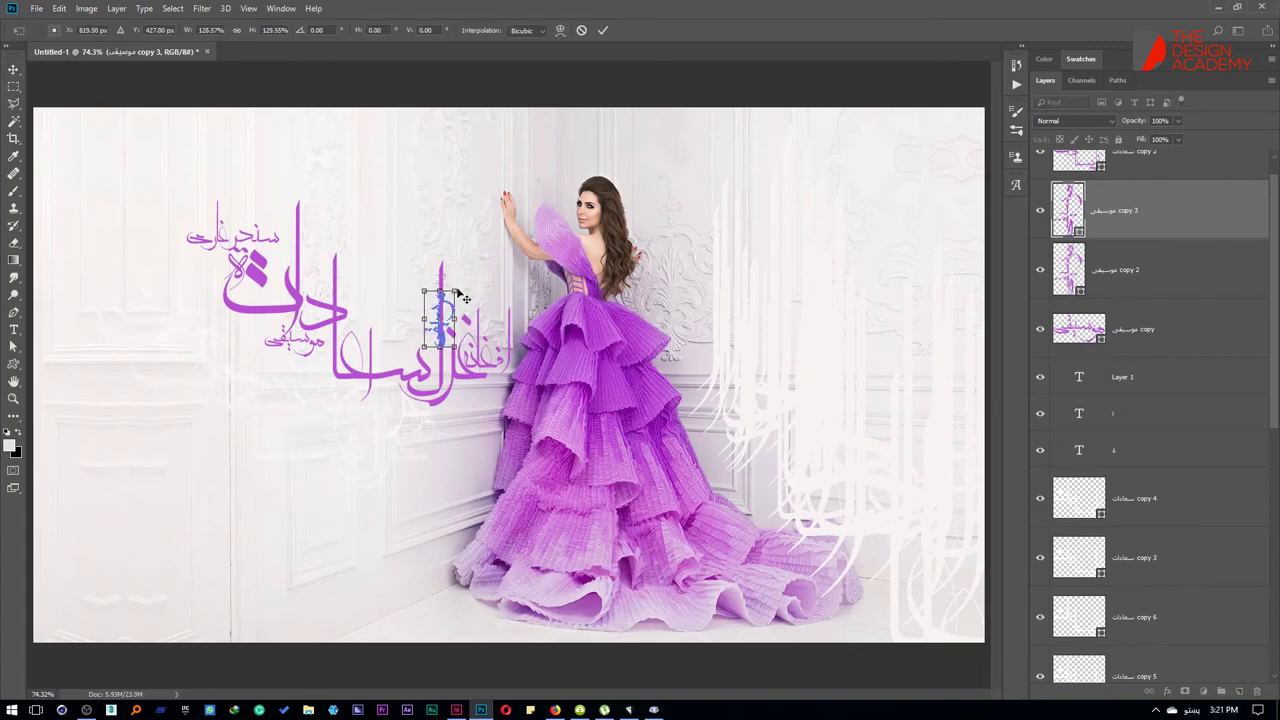
key("Return")
scroll(459, 306, "down", 2)
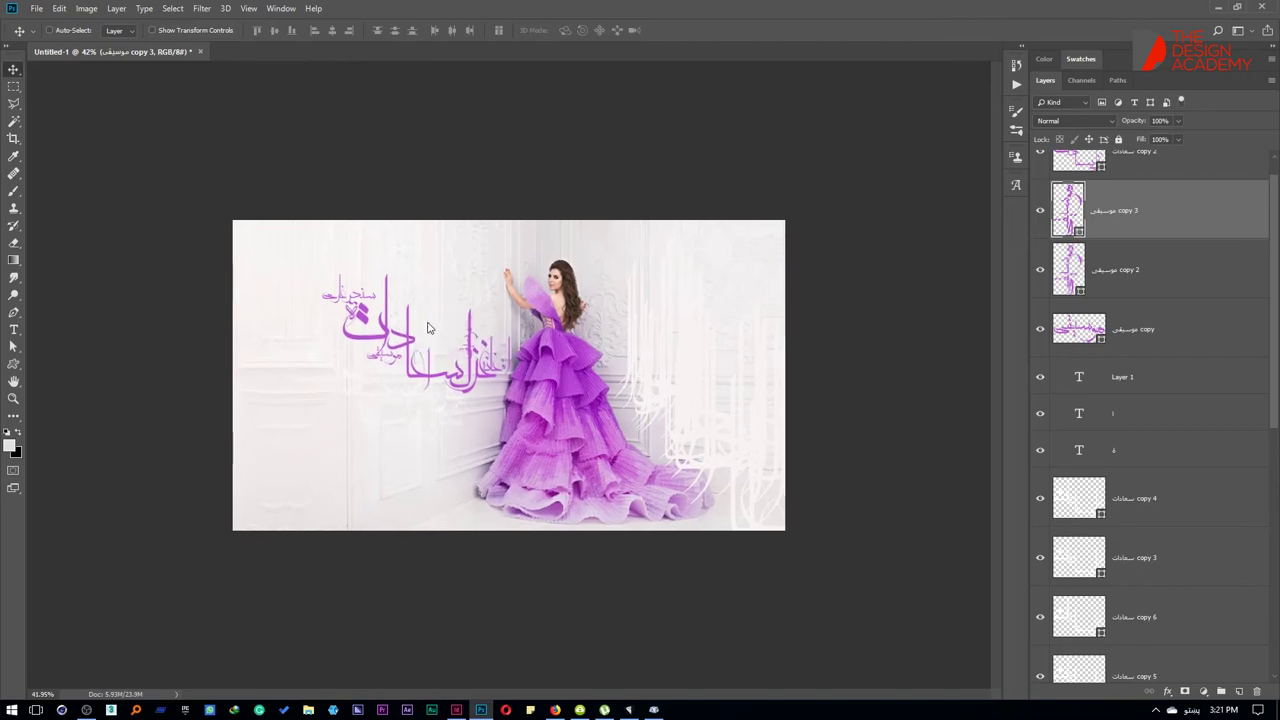
scroll(481, 364, "up", 2)
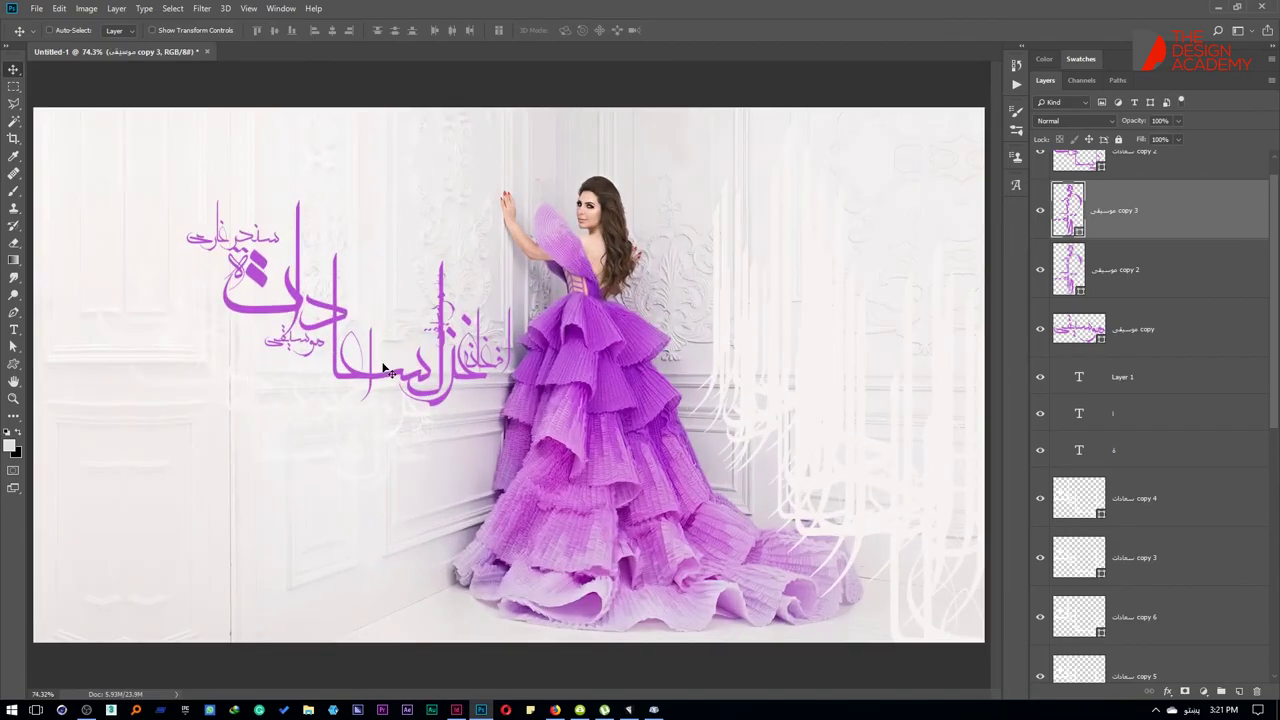
Step: Alt-drag a copy of the tall vertical stroke up-right and enlarge it to about 187%
mouse_move(370, 390)
left_mouse_down()
mouse_move(435, 330)
mouse_move(301, 268)
left_mouse_up()
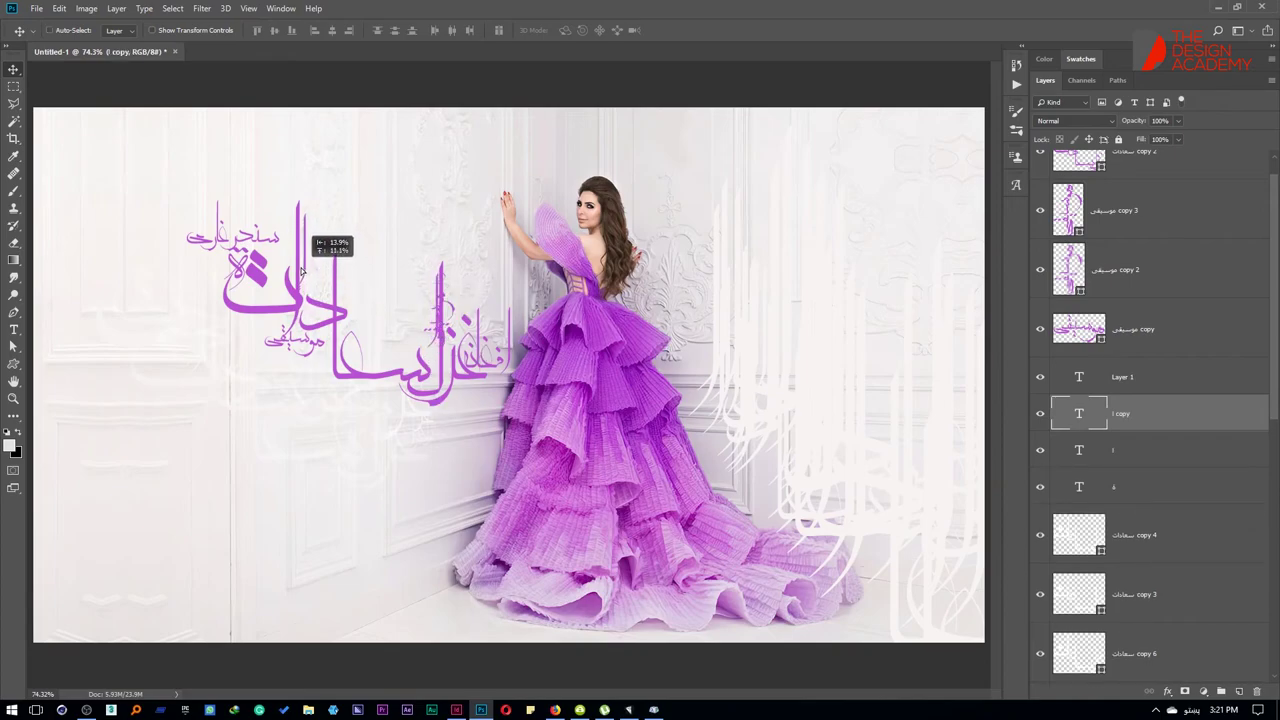
scroll(301, 268, "up", 4)
left_click_drag(301, 268, 330, 276)
key("ctrl+t")
mouse_move(330, 635)
left_mouse_down()
mouse_move(343, 651)
mouse_move(345, 640)
left_mouse_up()
key("Return")
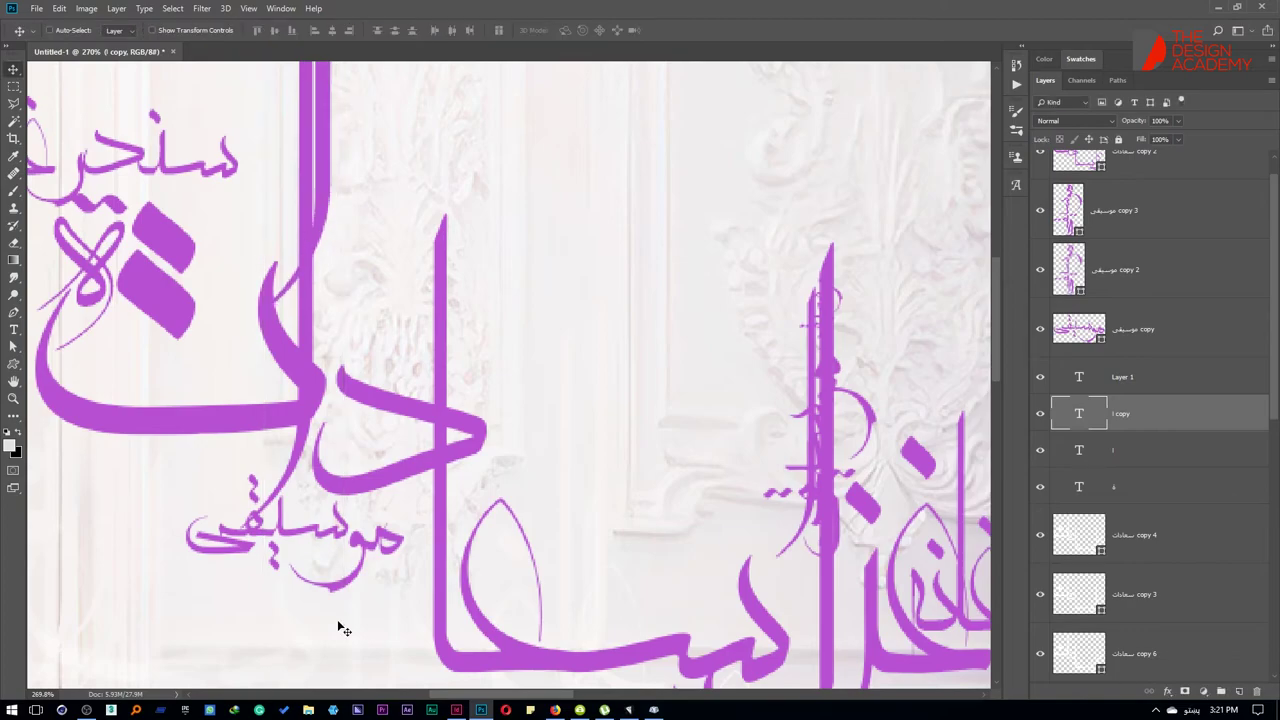
Step: Fit the whole poster in the window and fine-tune the position of the سنجر غاری words
key("ctrl+0")
right_click(348, 264)
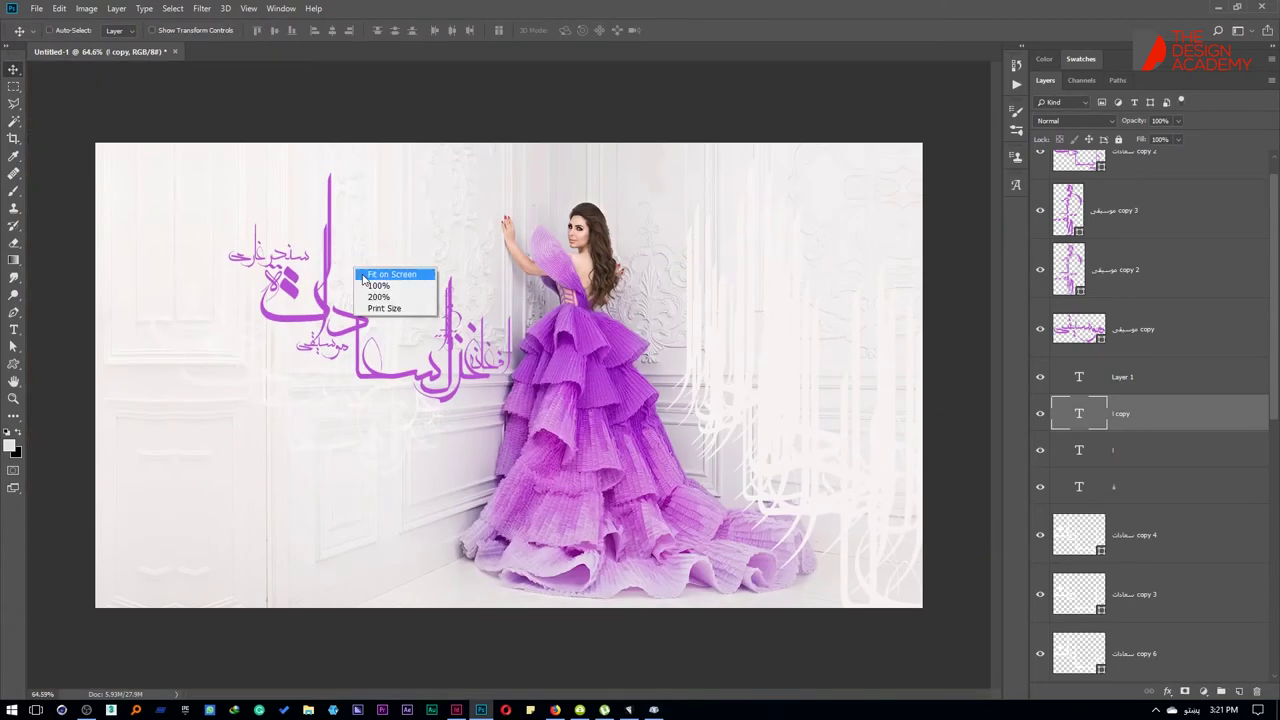
key("Escape")
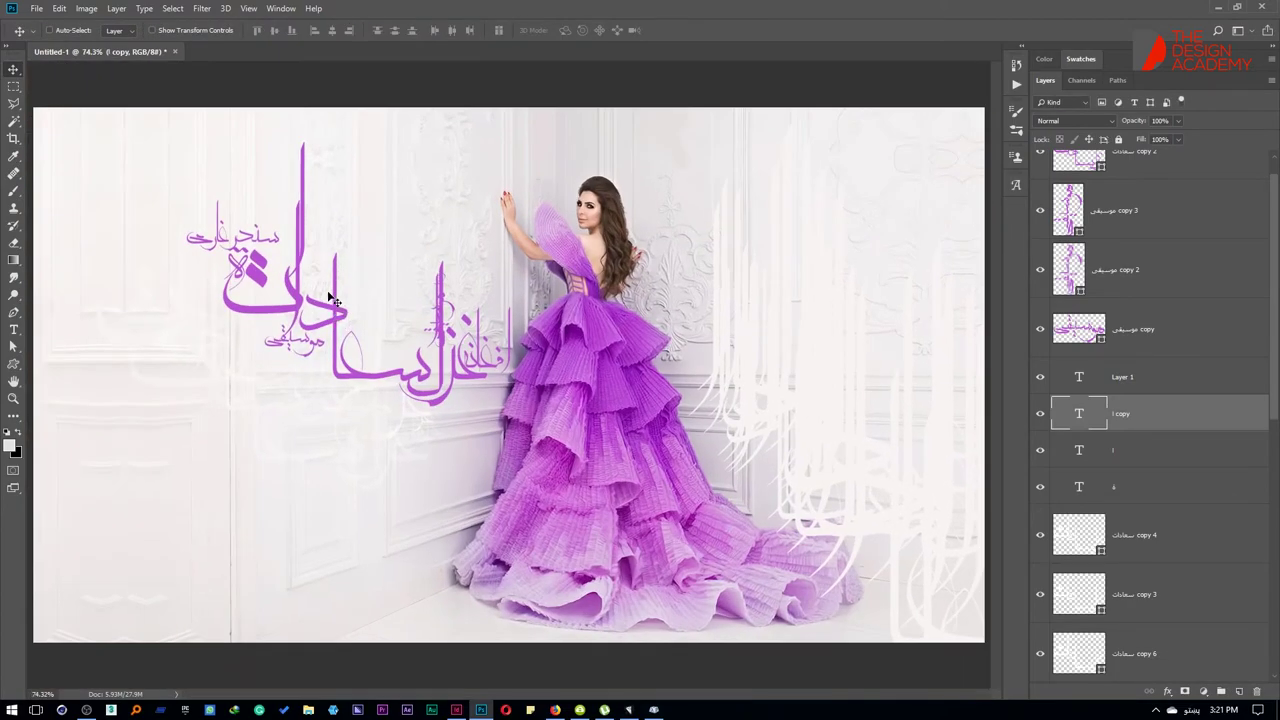
scroll(228, 237, "up", 5)
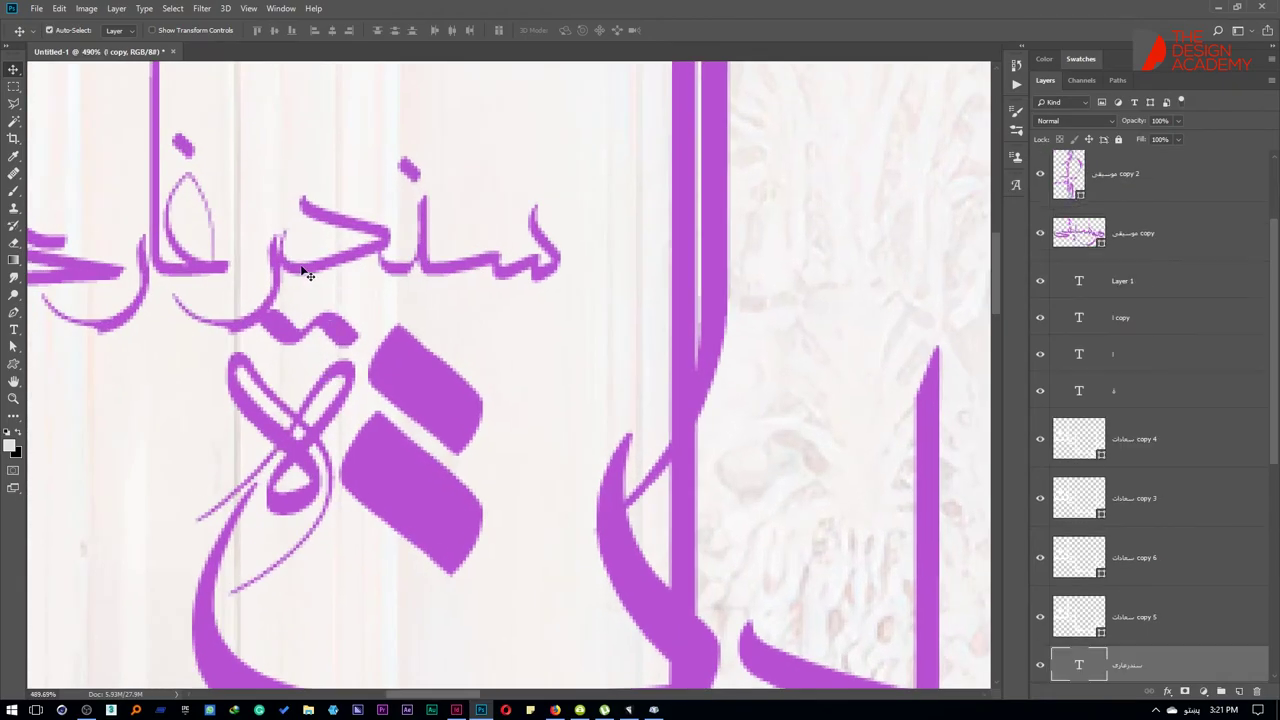
left_click_drag(280, 268, 240, 290)
scroll(300, 300, "down", 3)
scroll(340, 308, "down", 1)
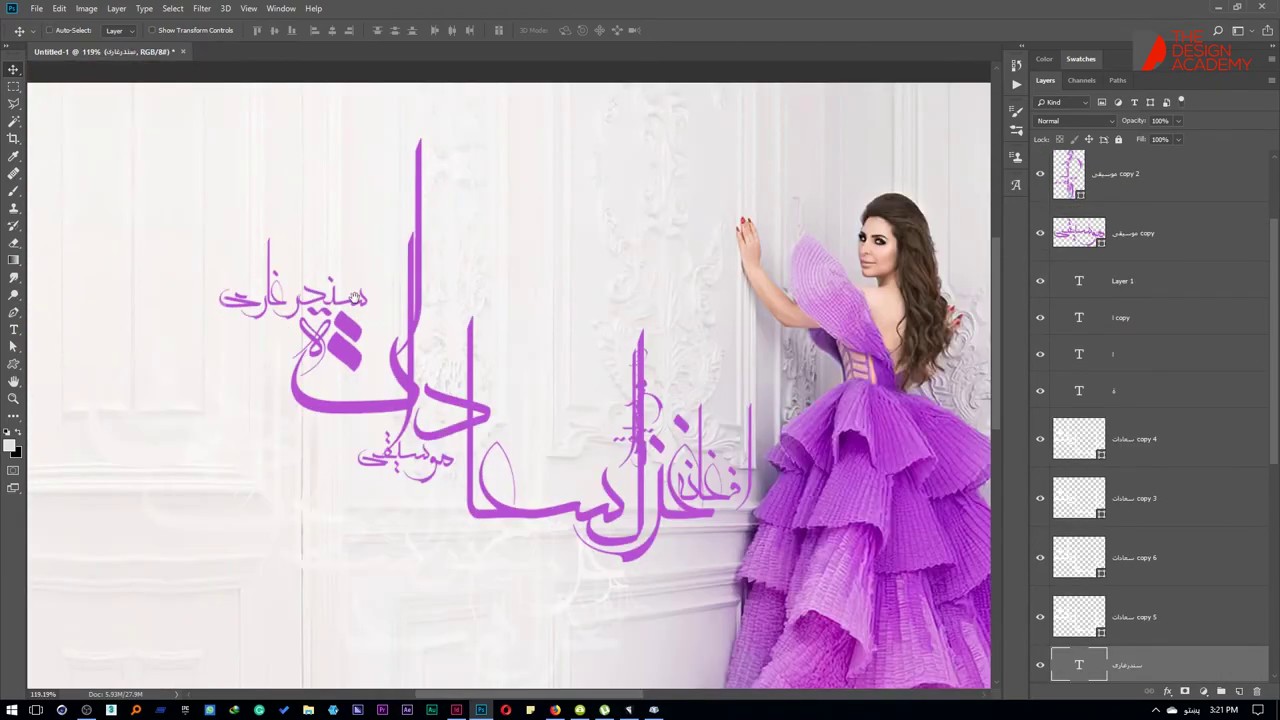
scroll(366, 313, "down", 1)
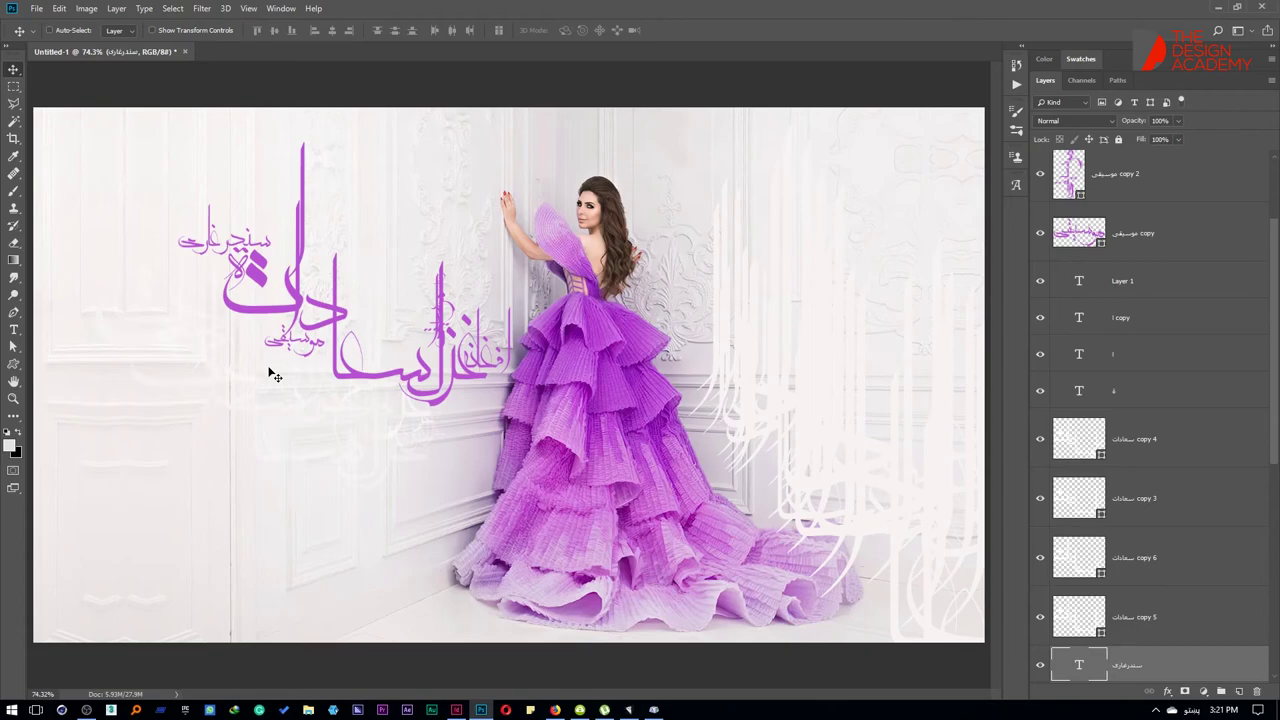
scroll(355, 326, "down", 1)
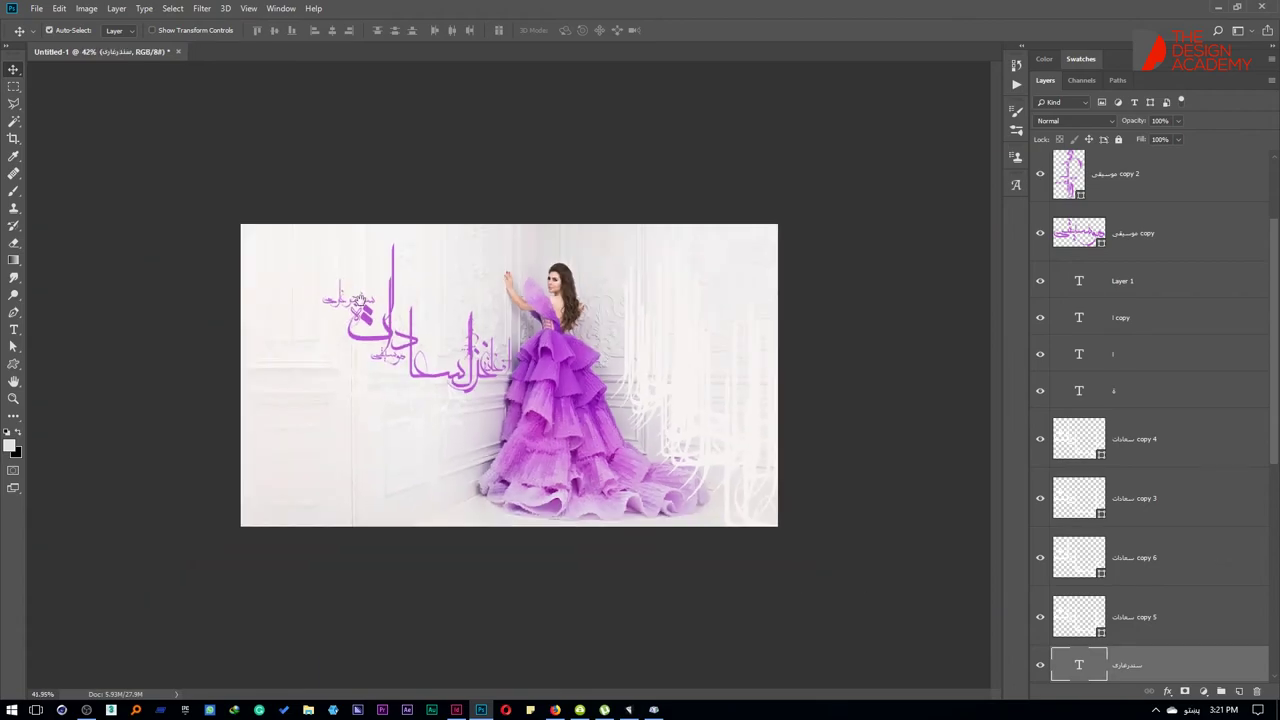
scroll(369, 313, "up", 1)
Step: Open the Allkhanan logo file from the ALLKHANAN folder on Office Files (Y:), then close it unsaved
key("ctrl+o")
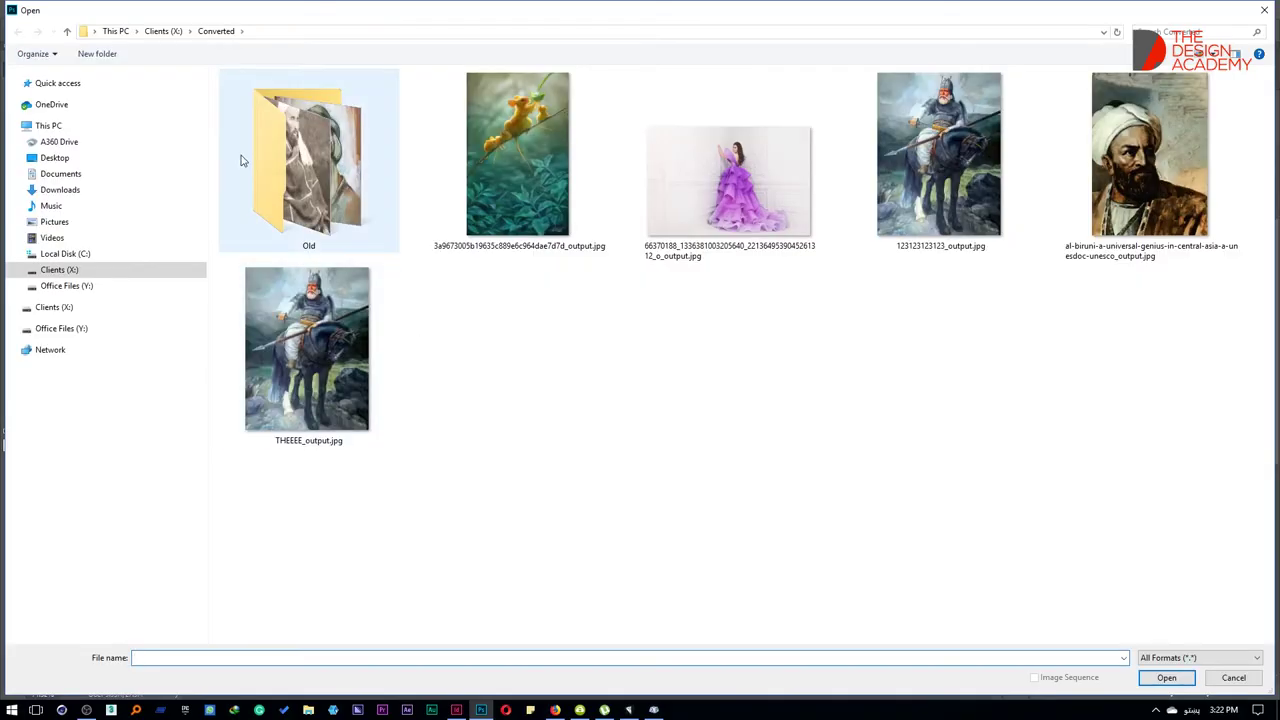
left_click(106, 31)
double_click(811, 182)
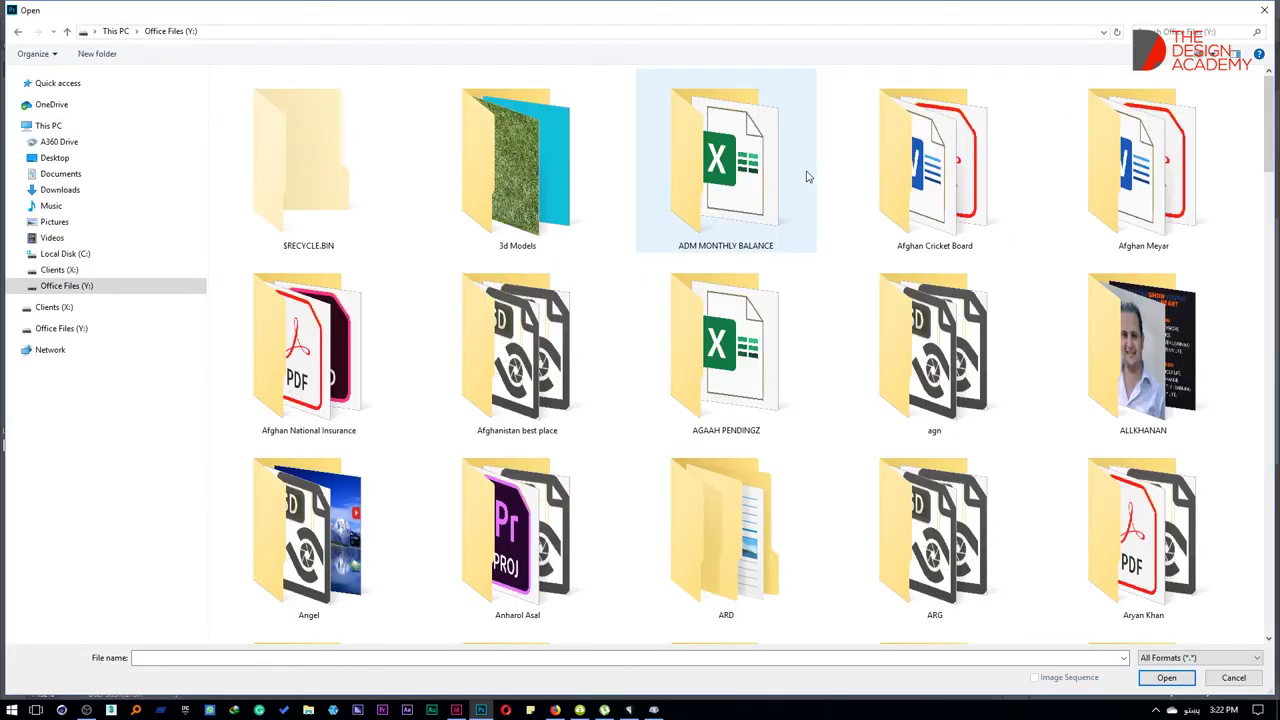
double_click(1105, 343)
scroll(1105, 343, "down", 3)
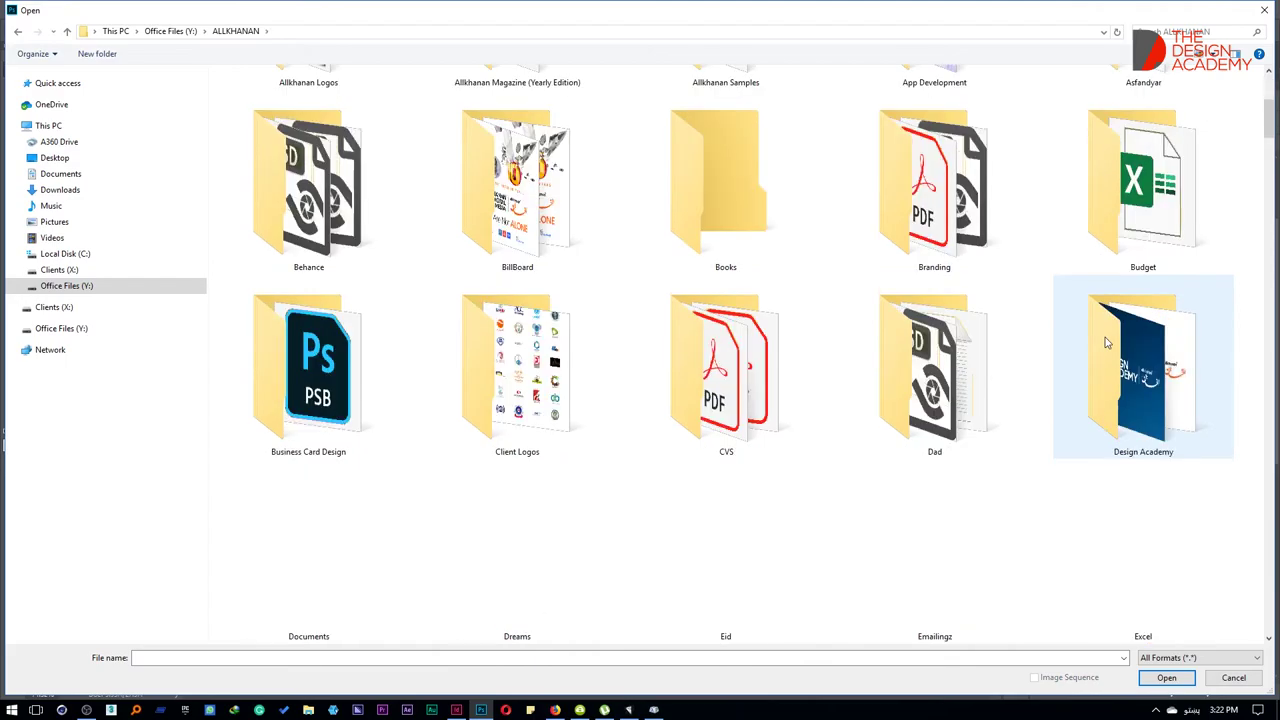
scroll(1105, 343, "down", 3)
scroll(1105, 343, "down", 3)
scroll(1105, 343, "down", 3)
scroll(1105, 343, "down", 3)
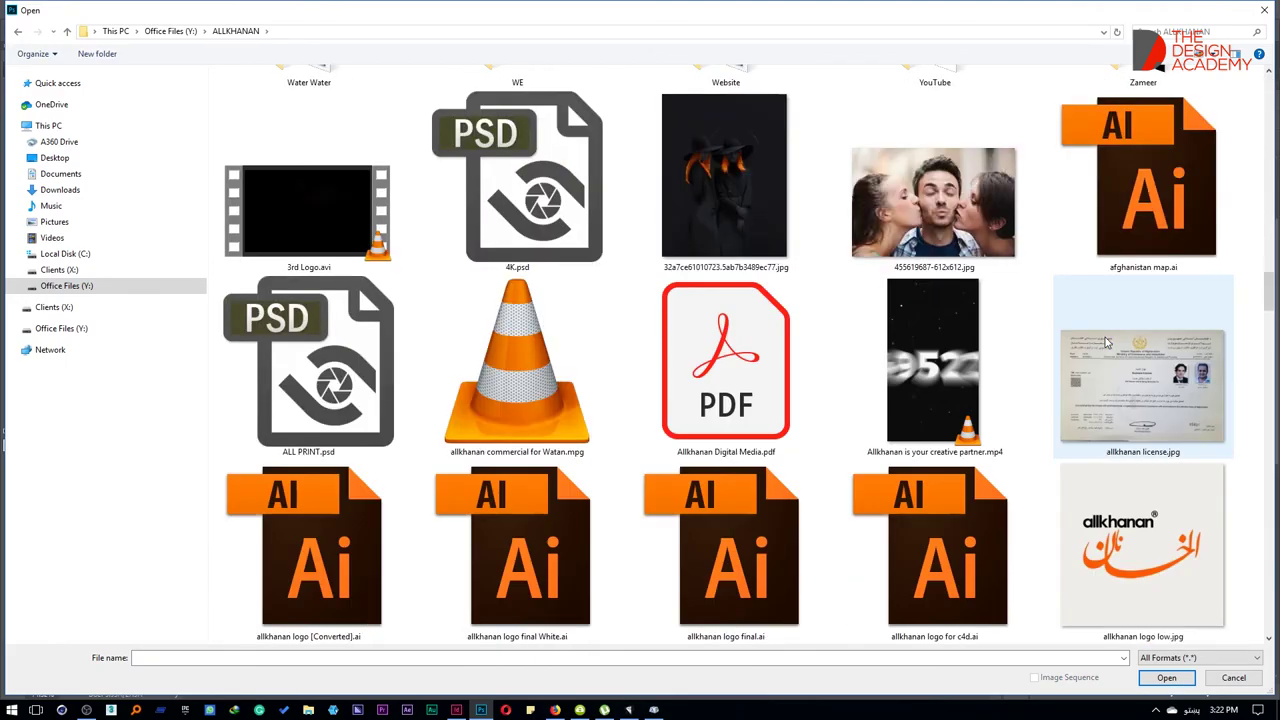
scroll(1105, 343, "down", 3)
scroll(833, 410, "down", 2)
double_click(308, 235)
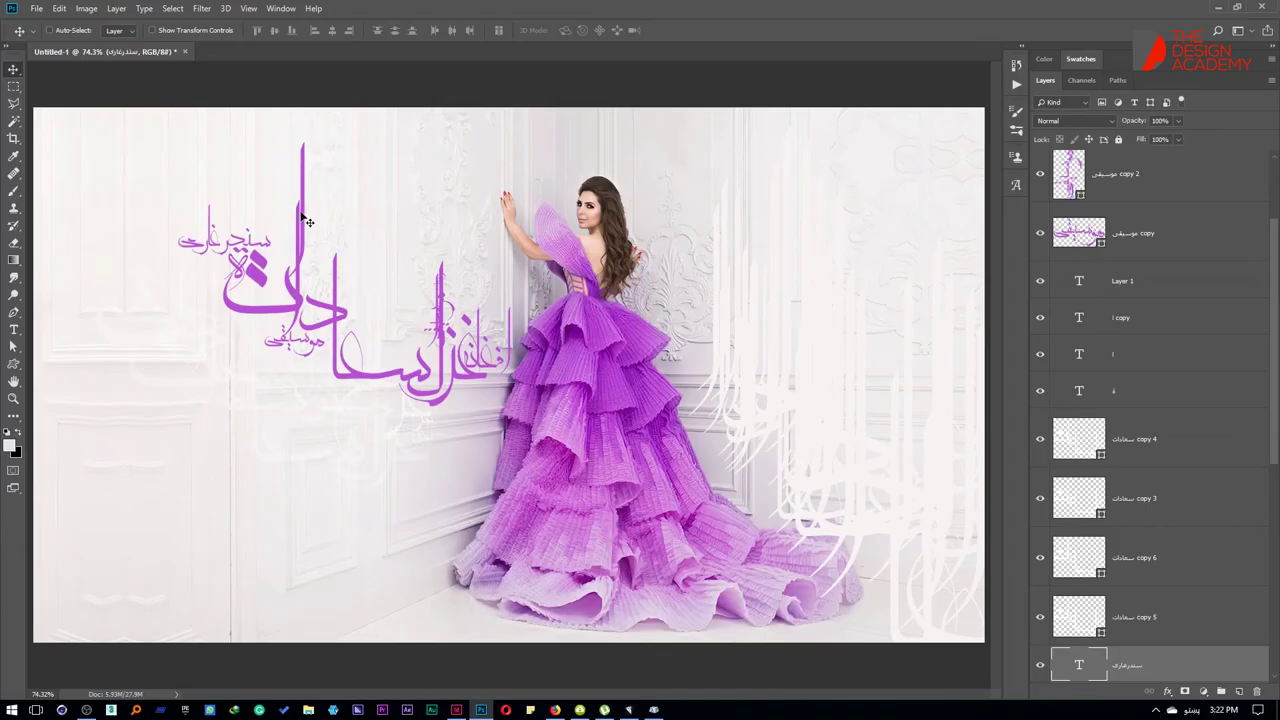
key("ctrl+w")
left_click(634, 265)
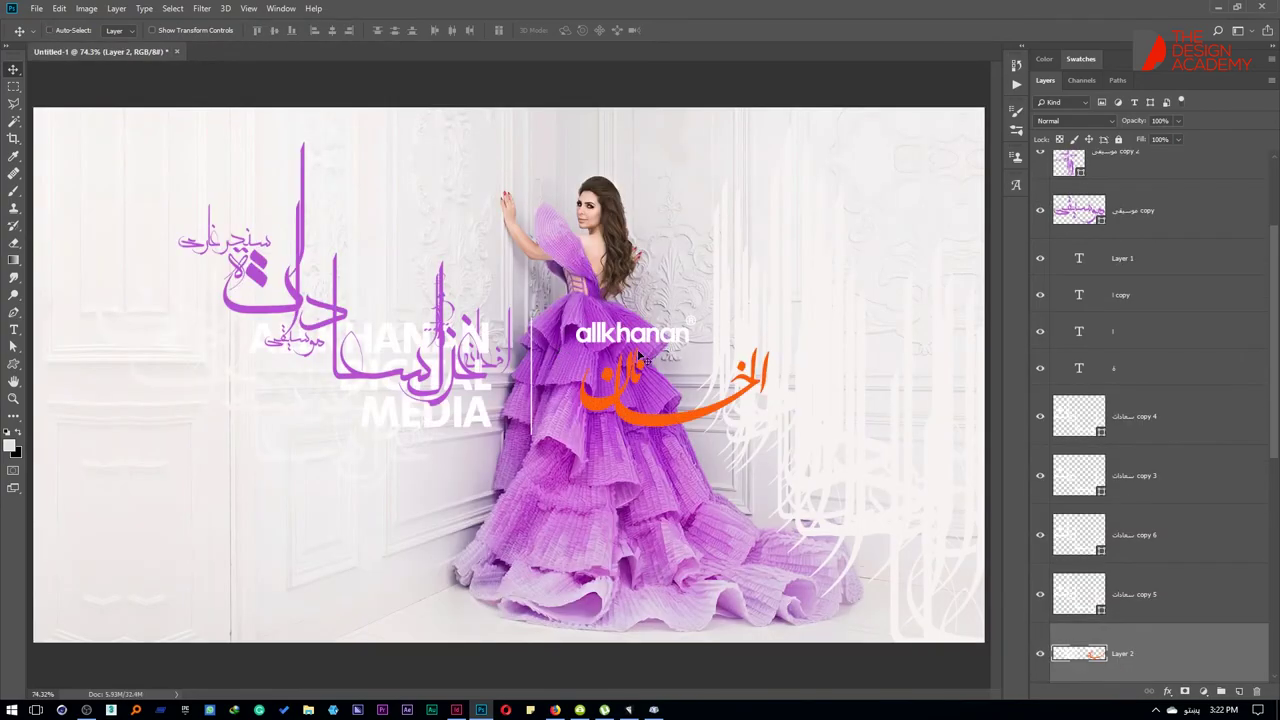
Step: Convert the logo layer to a smart object, shrink it and move it bottom-left
right_click(1154, 636)
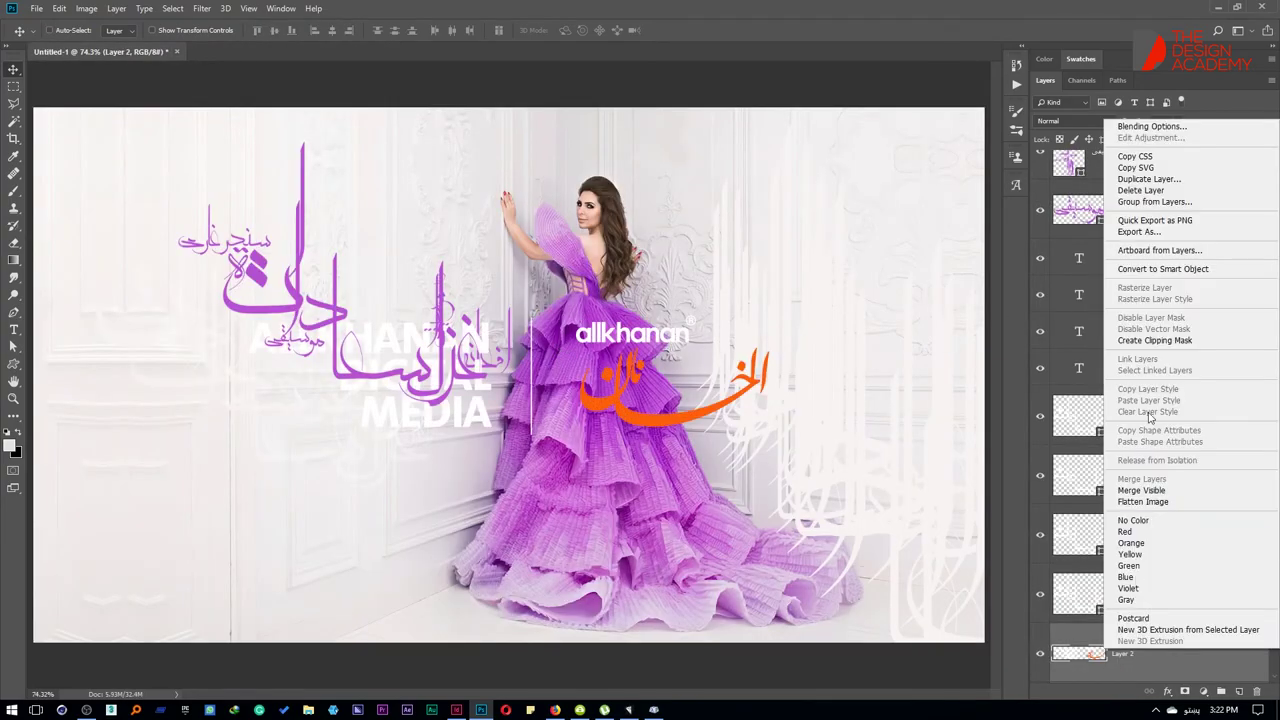
left_click(1170, 272)
key("ctrl+t")
left_click_drag(767, 313, 650, 345)
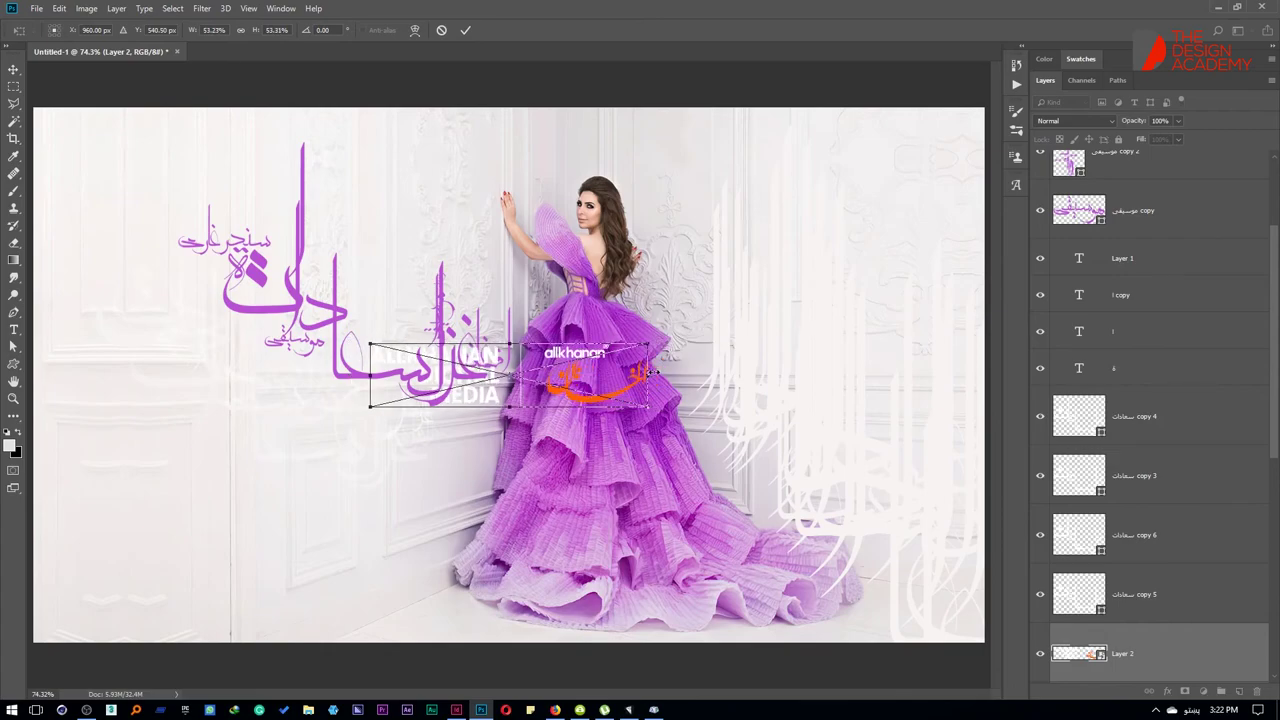
key("Return")
mouse_move(500, 430)
left_mouse_down()
mouse_move(281, 596)
mouse_move(275, 583)
mouse_move(153, 614)
left_mouse_up()
key("ctrl+t")
key("Return")
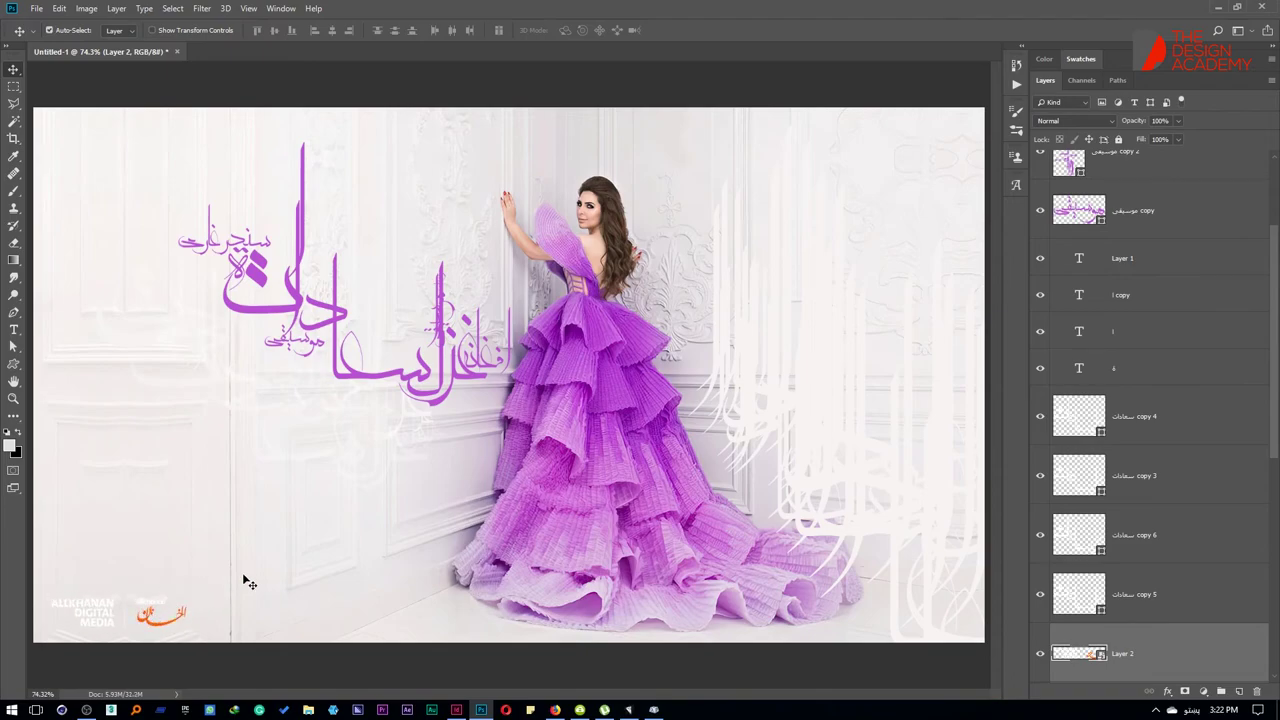
Step: Import 'Allkhanan Blakc Logo.ai' from the Allkhanan Logos folder, then close its document unsaved
key("ctrl+o")
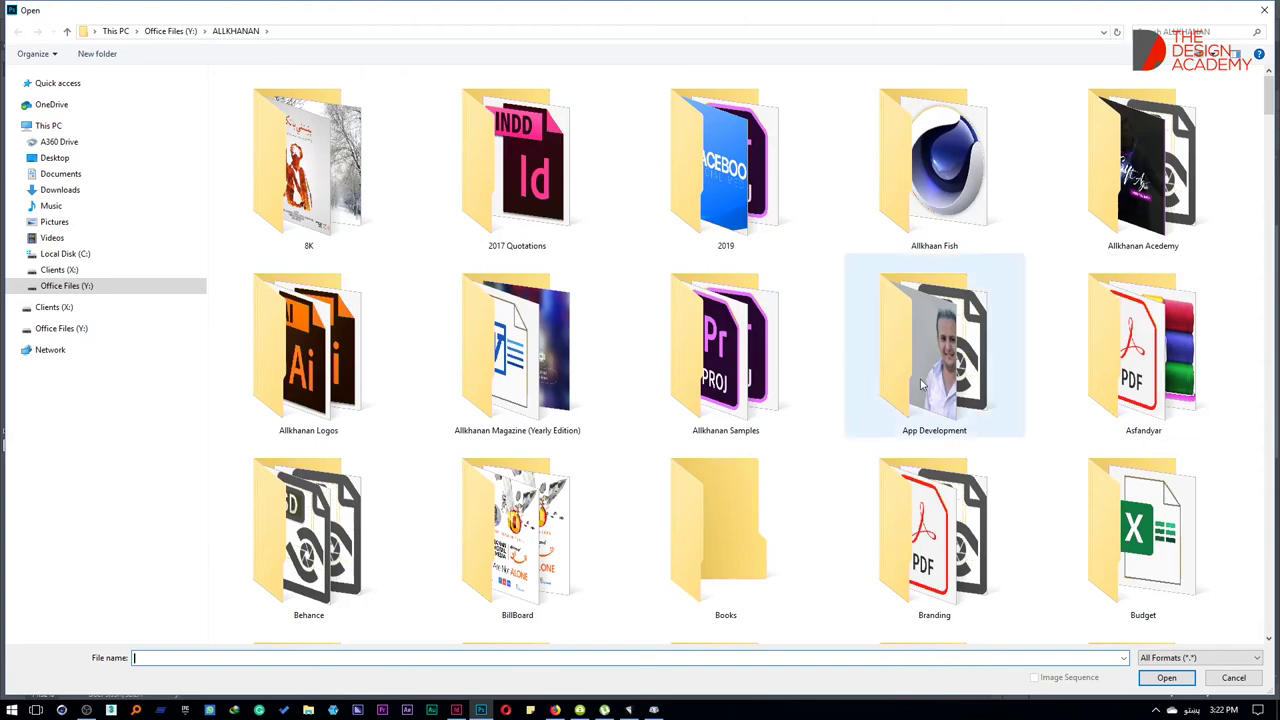
double_click(311, 368)
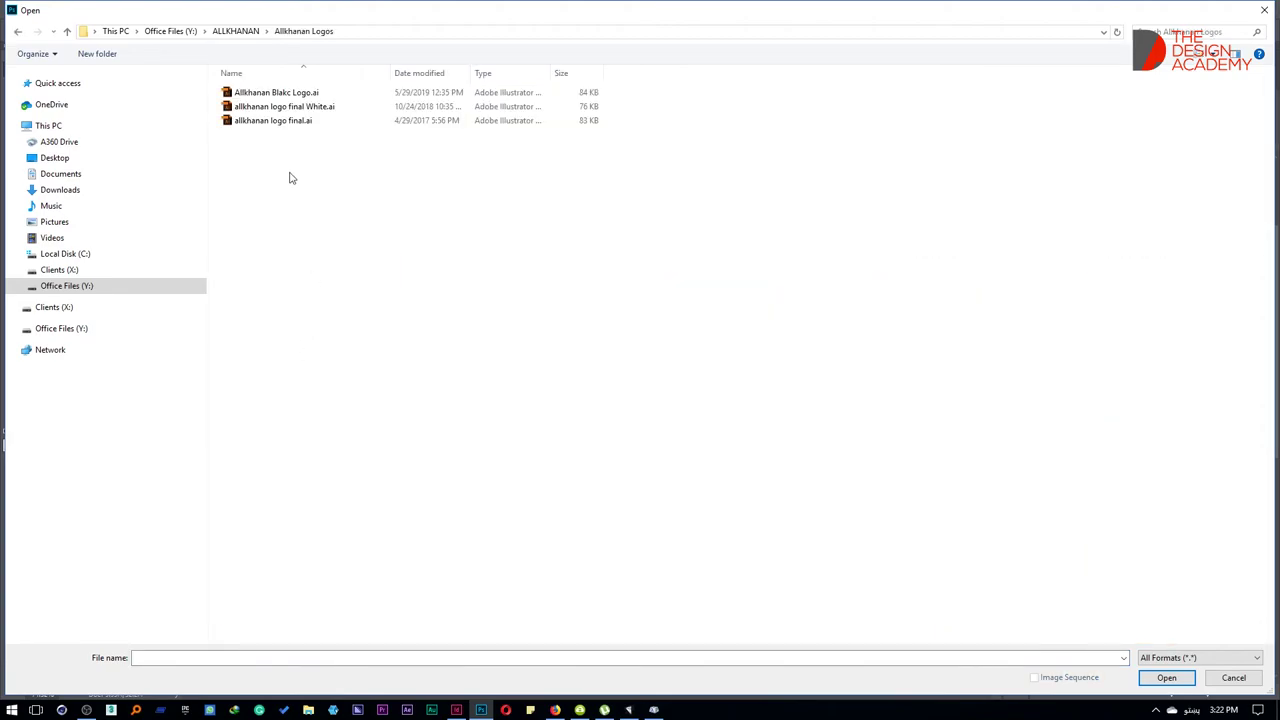
double_click(280, 92)
left_click(856, 424)
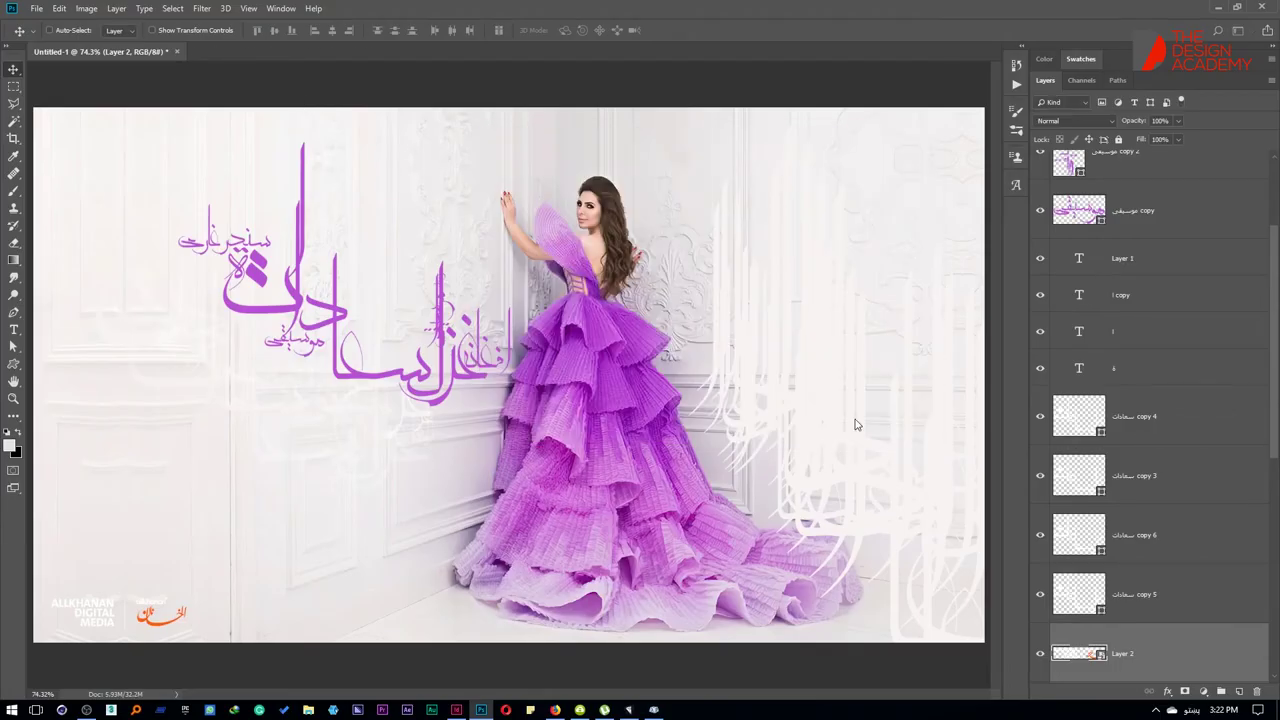
key("ctrl+w")
left_click(630, 268)
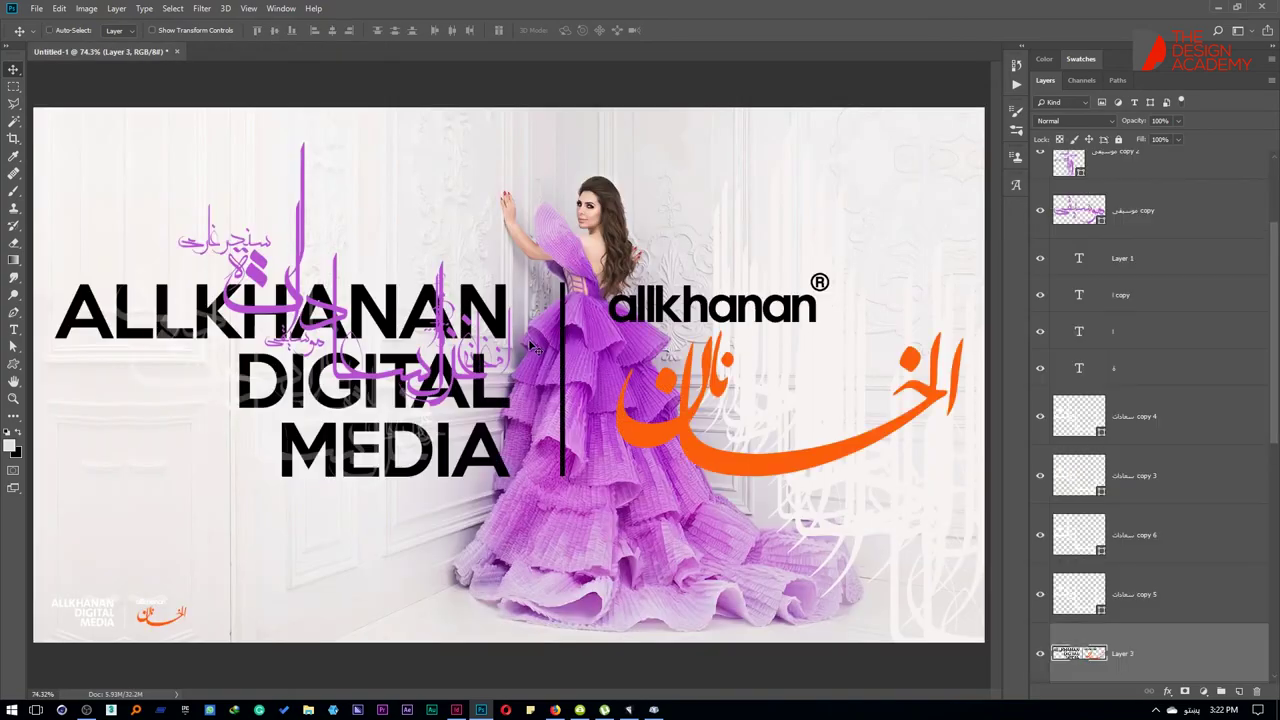
Step: Convert the black logo Layer 3 to a smart object, shrink it to about 23%, and place it bottom-left
scroll(1138, 360, "down", 1)
scroll(1138, 362, "down", 1)
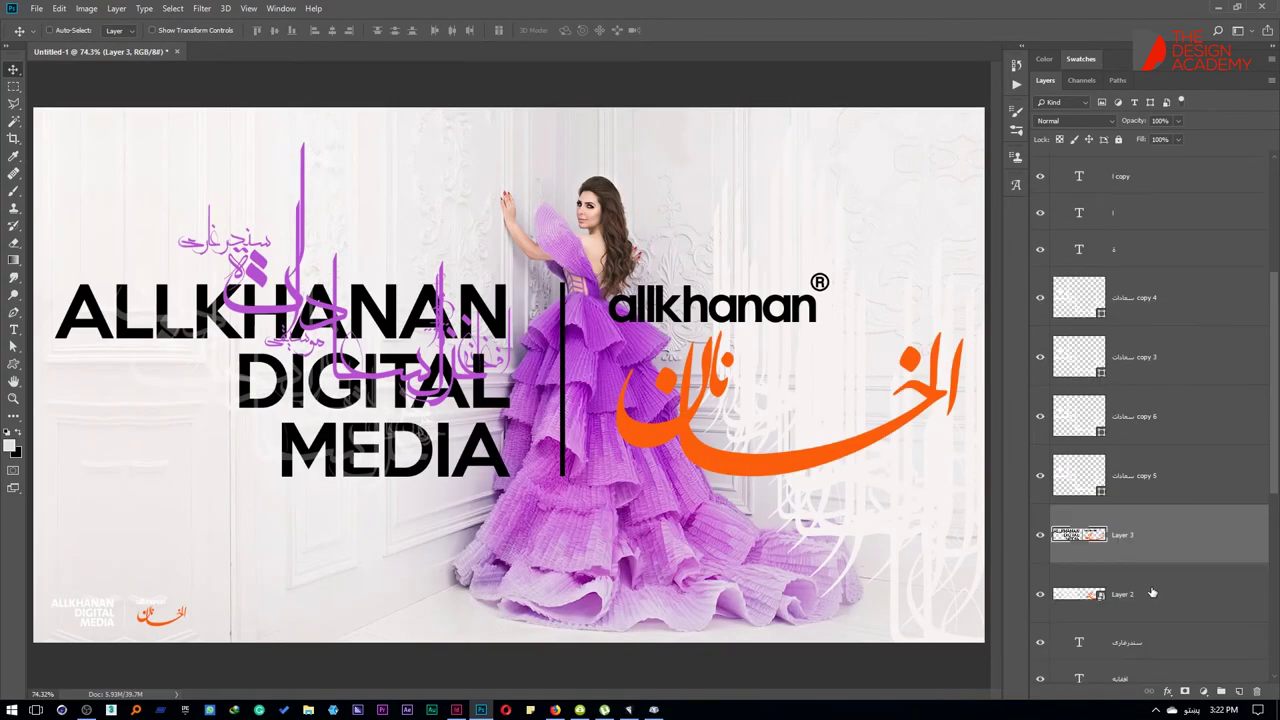
scroll(1137, 365, "down", 1)
right_click(1136, 370)
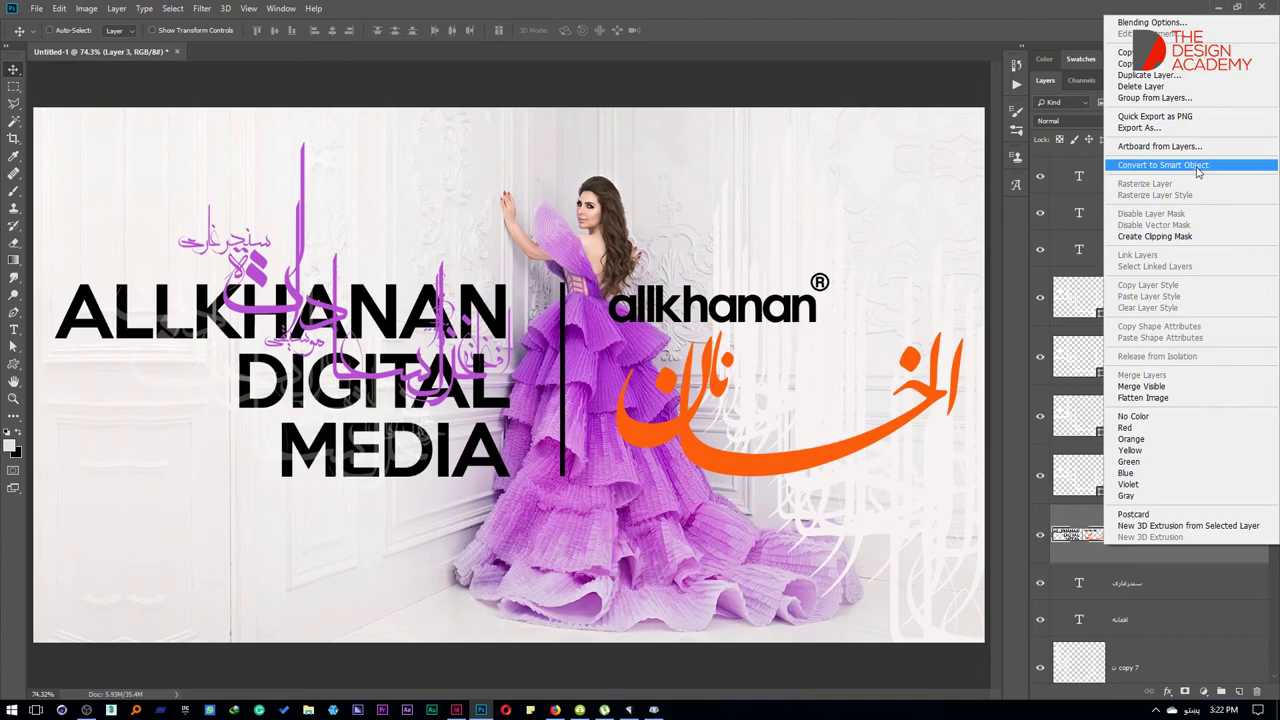
left_click(1163, 164)
key("ctrl+t")
left_click_drag(961, 475, 645, 382)
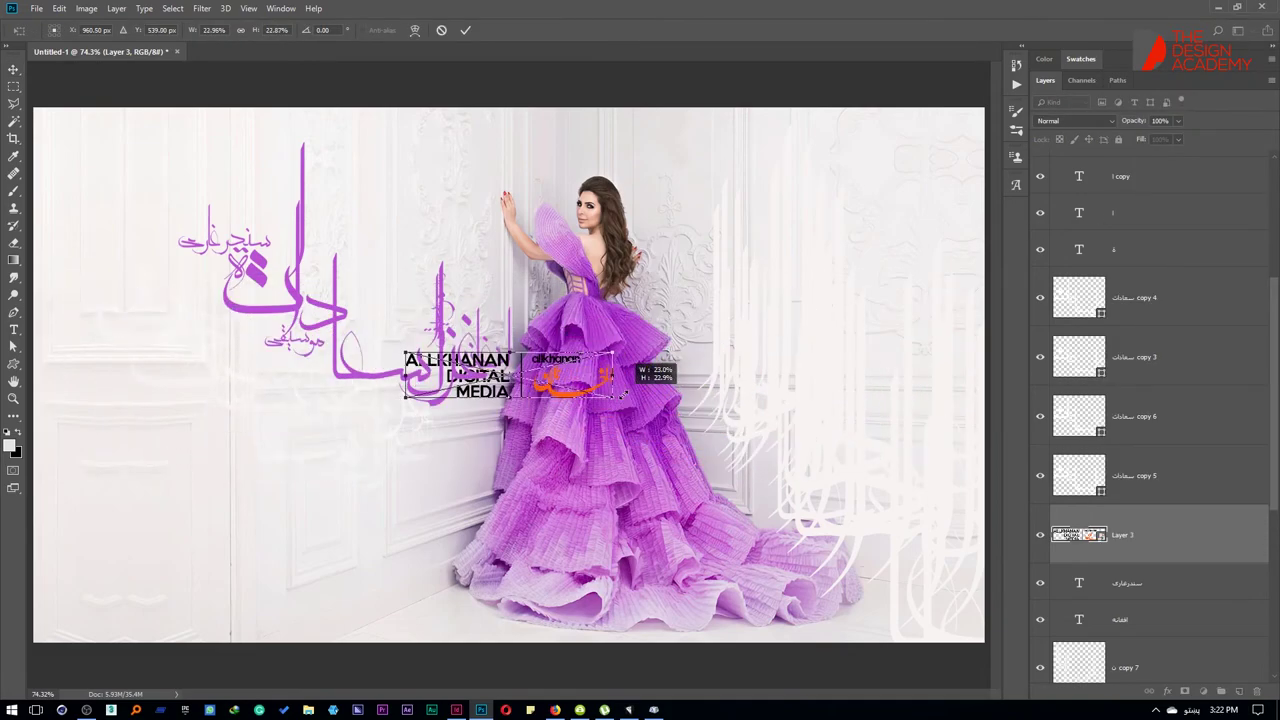
left_click_drag(568, 384, 220, 610)
key("Return")
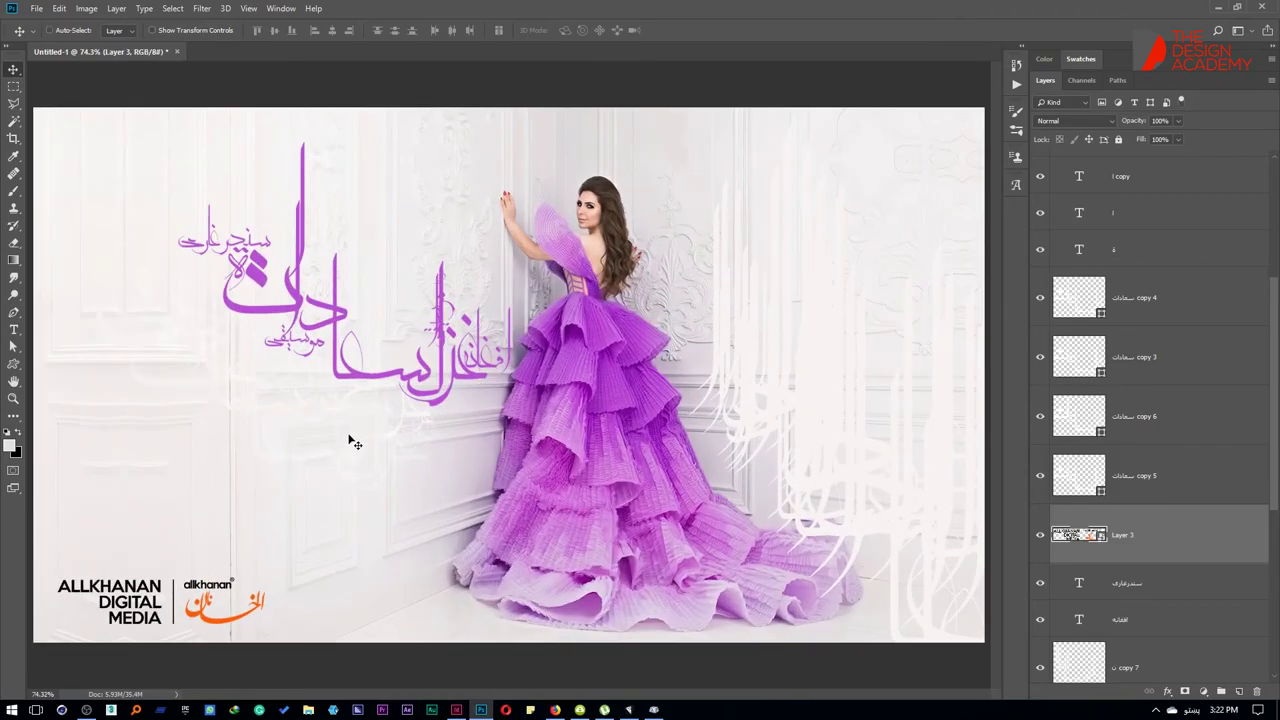
scroll(1202, 442, "up", 2)
Step: Group the calligraphy layers, then duplicate and merge the group and shrink the copy to about 60%
scroll(1202, 442, "up", 3)
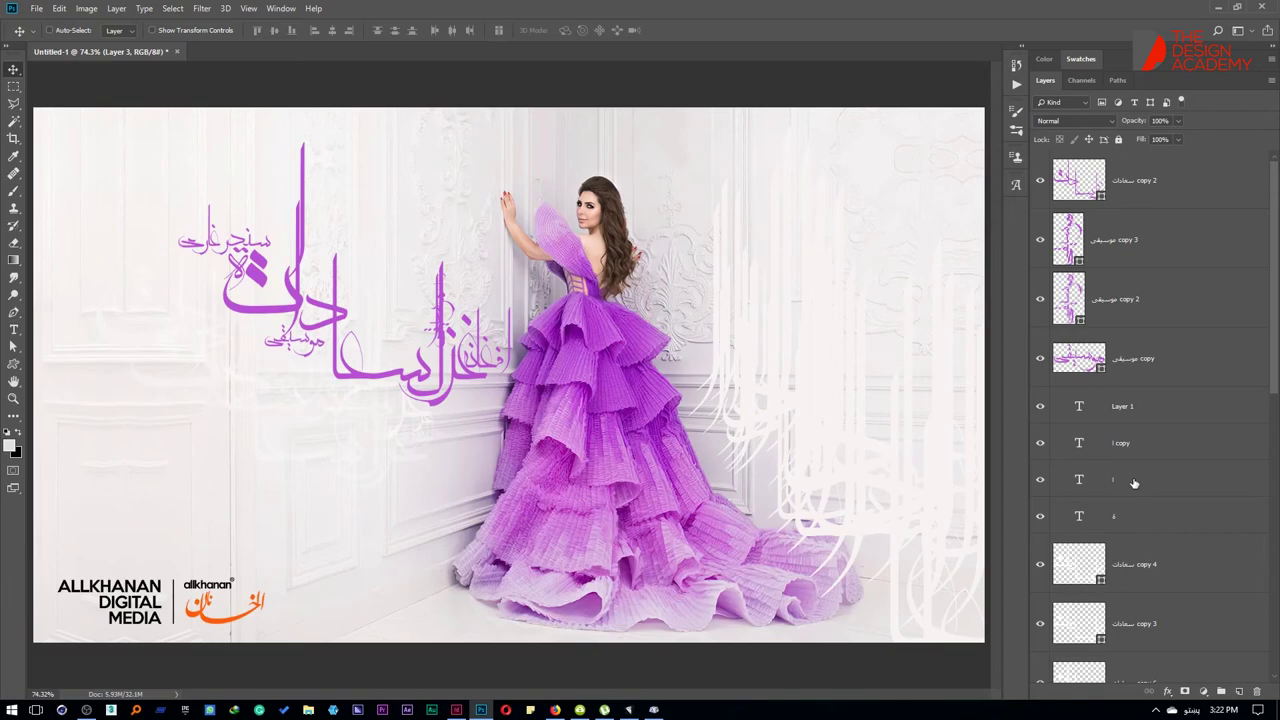
left_click(1134, 510, "shift")
key("ctrl+g")
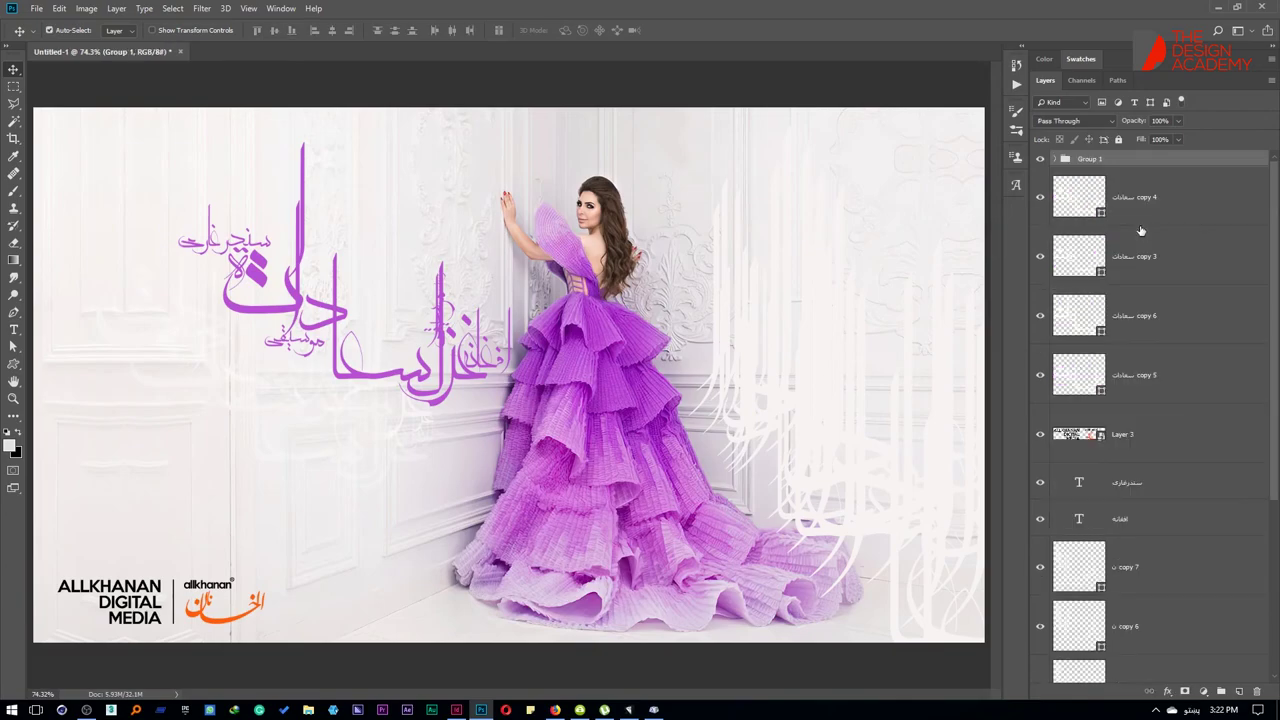
key("ctrl+j")
key("ctrl+e")
key("ctrl+t")
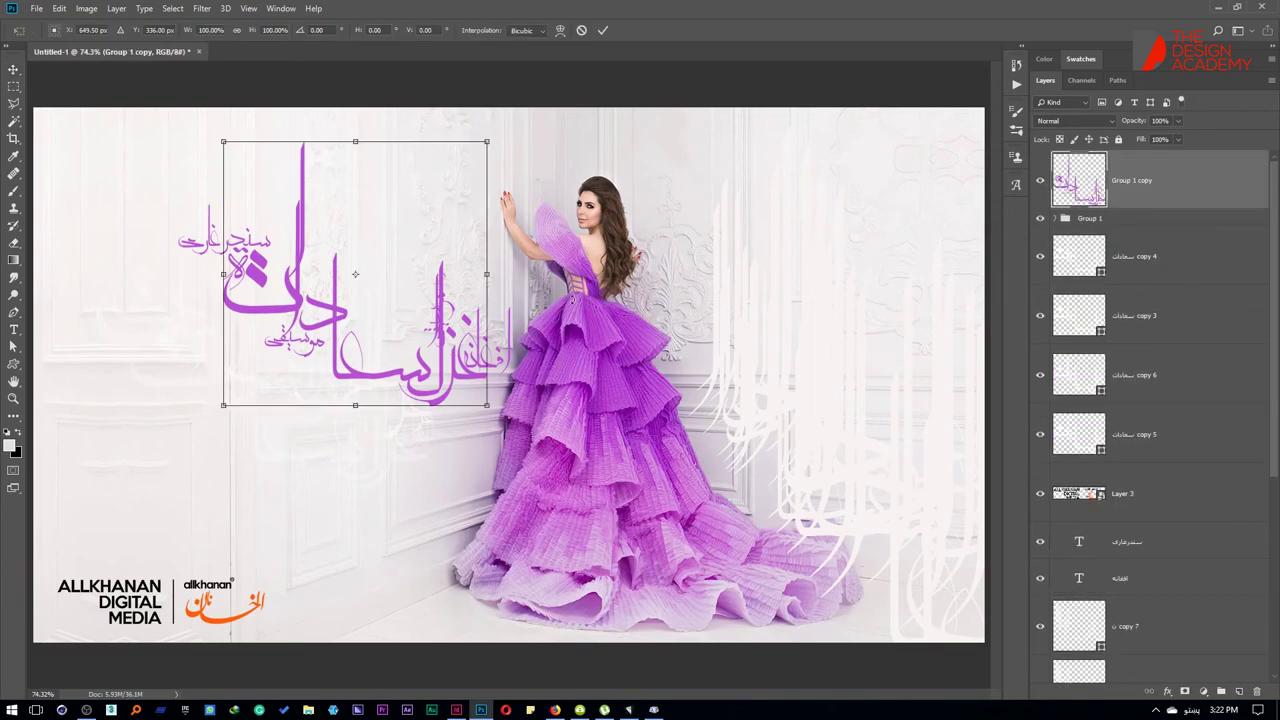
left_click_drag(485, 141, 365, 200)
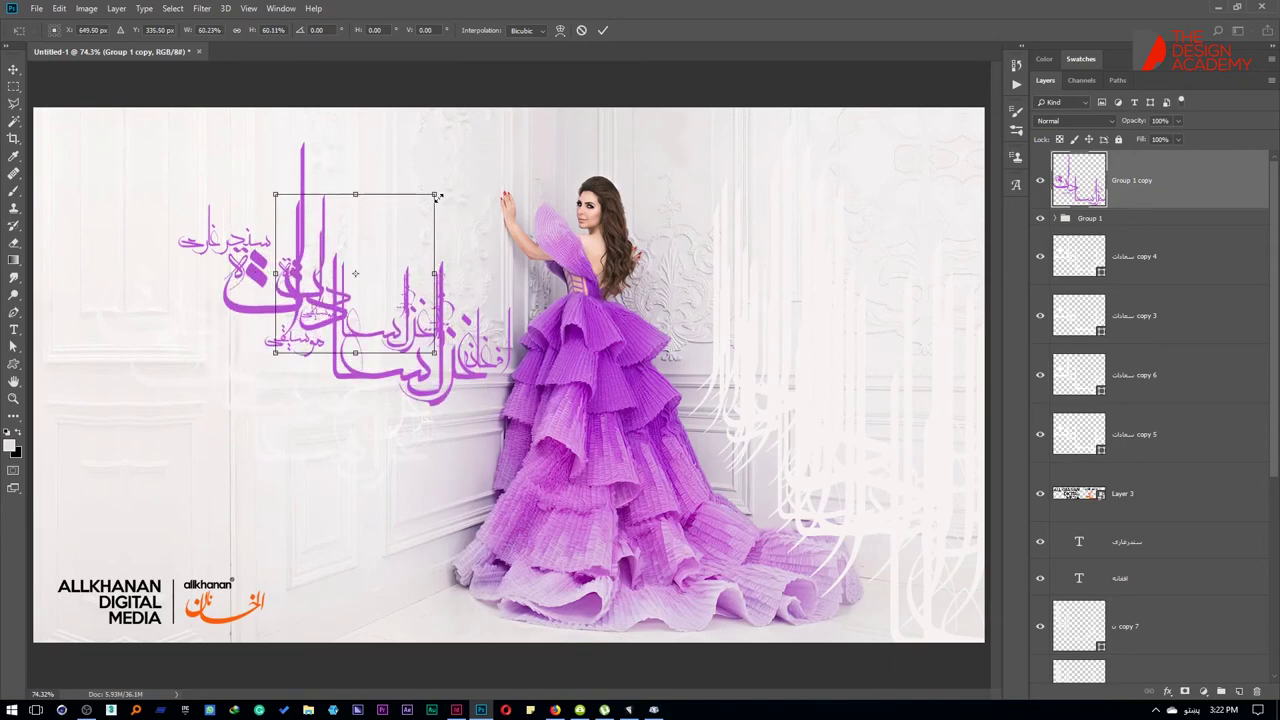
key("Return")
Step: Make the calligraphy copy white with Hue/Saturation Lightness and move it to the poster's right side
key("ctrl+u")
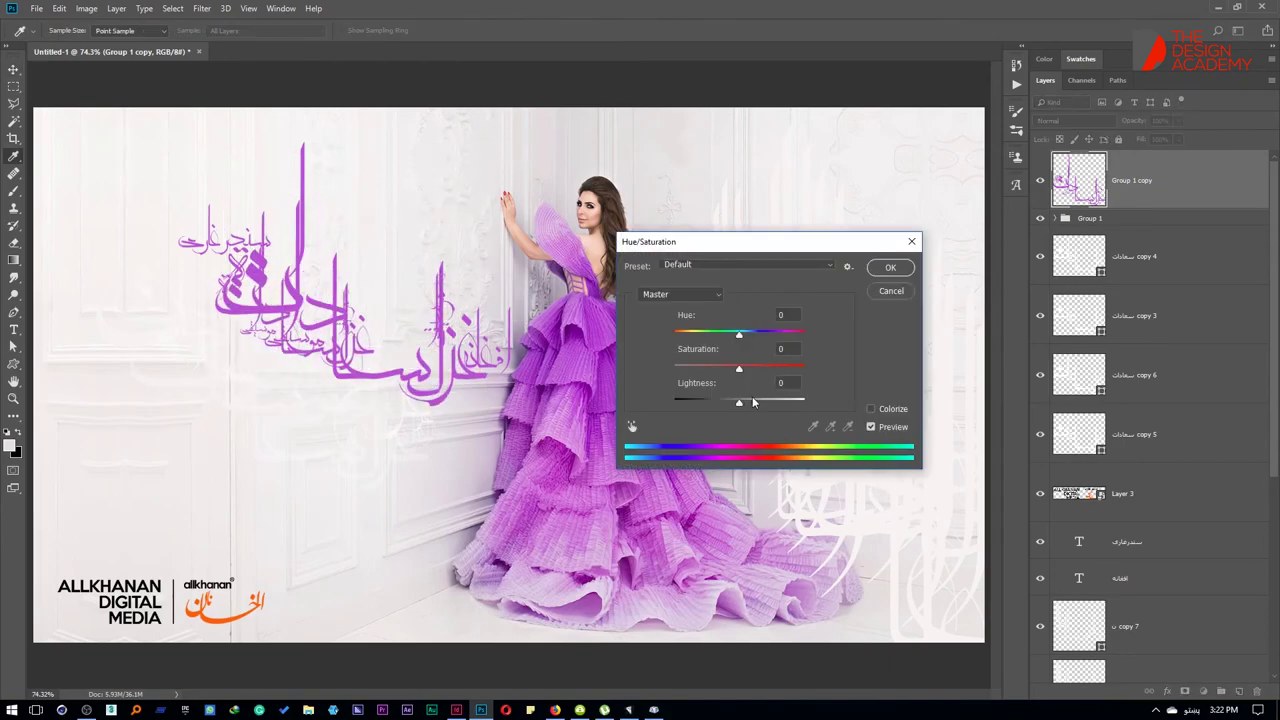
left_click_drag(753, 401, 800, 401)
left_click(890, 267)
left_click_drag(400, 340, 412, 350)
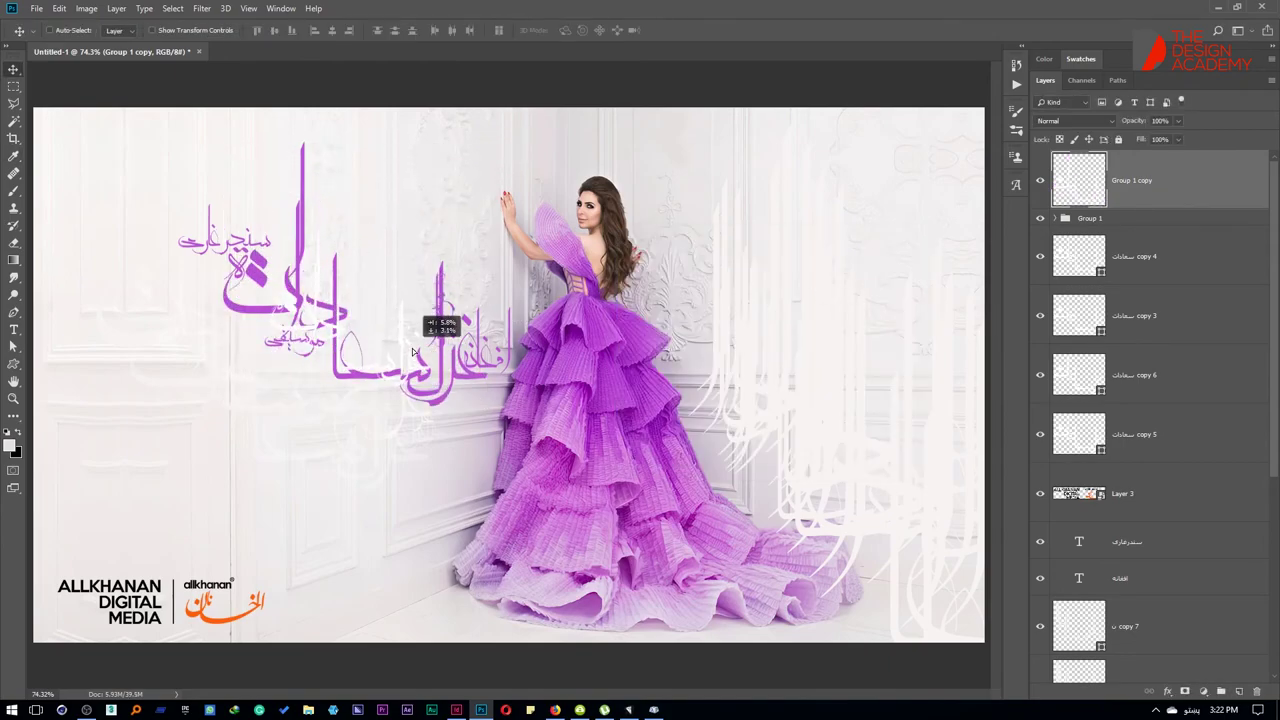
mouse_move(428, 263)
left_mouse_down()
mouse_move(469, 330)
mouse_move(810, 456)
mouse_move(781, 440)
left_mouse_up()
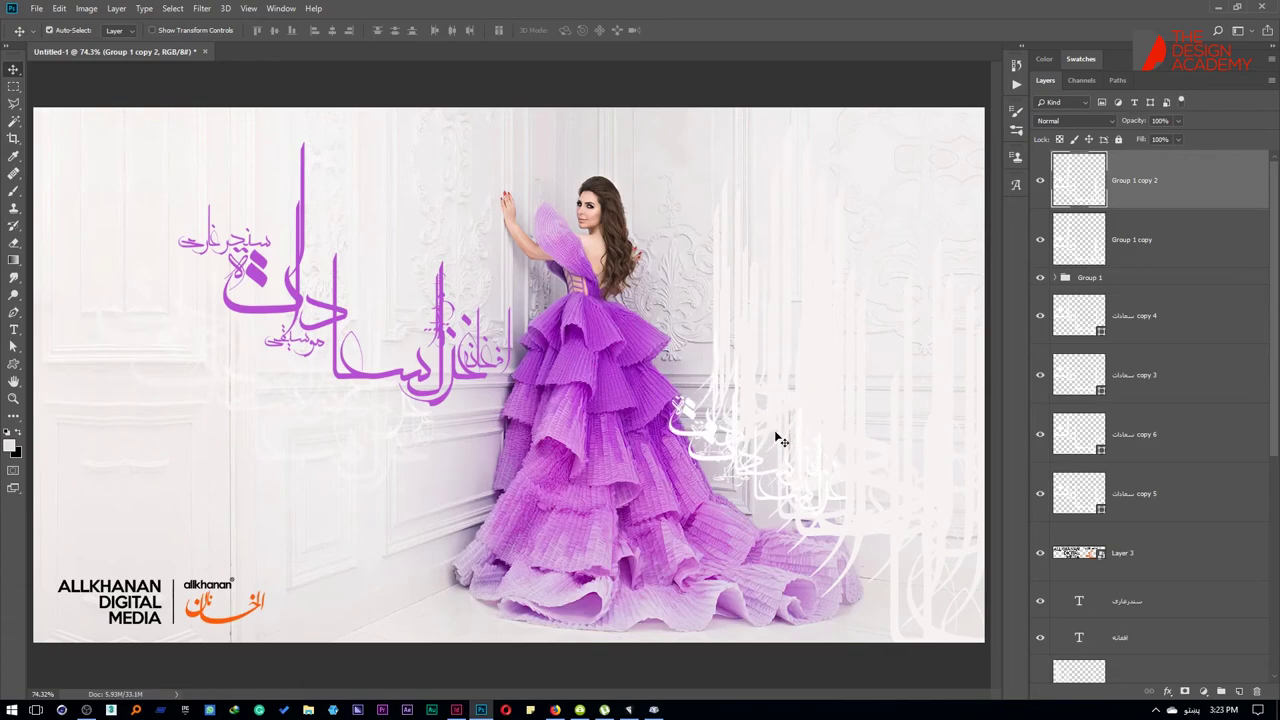
Step: Shrink the white calligraphy copy to about 52%
key("ctrl+t")
mouse_move(825, 332)
left_mouse_down()
mouse_move(749, 416)
mouse_move(760, 447)
left_mouse_up()
key("Return")
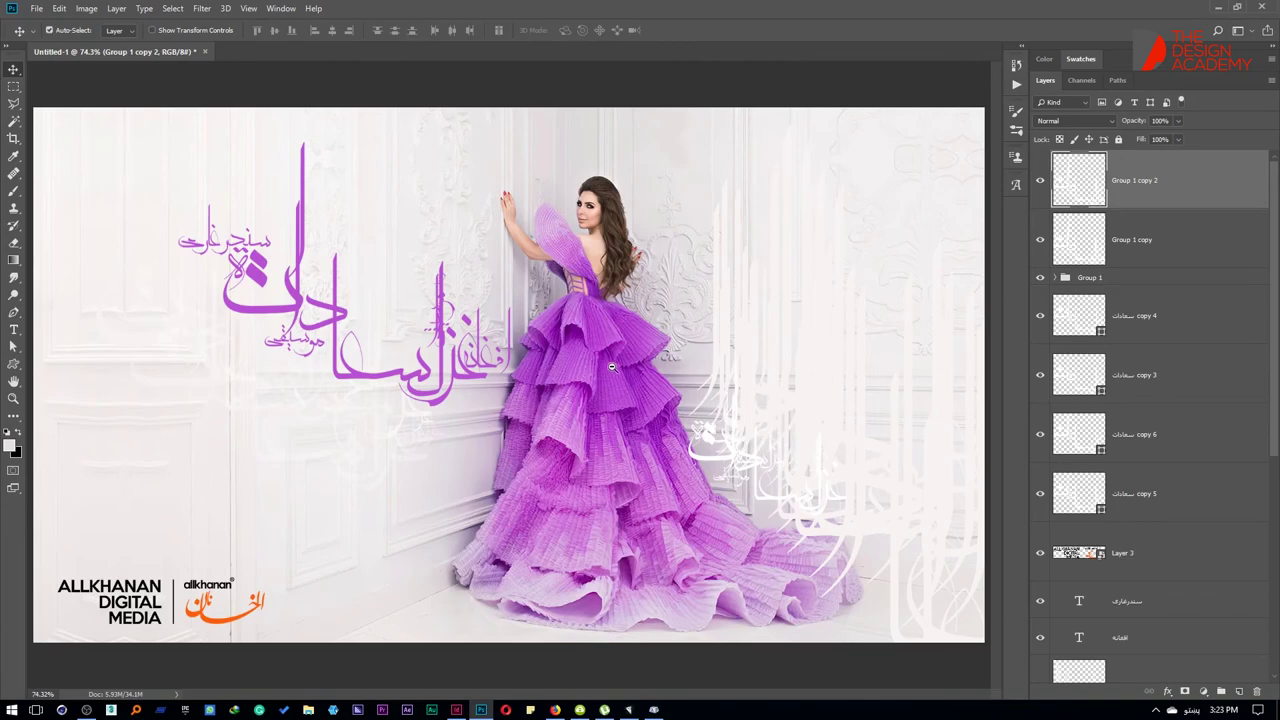
scroll(580, 370, "down", 2)
scroll(520, 378, "up", 2)
Step: Group the purple calligraphy layers, excluding Layer 3, into Group 2 and shift it down-left
left_click(1125, 284)
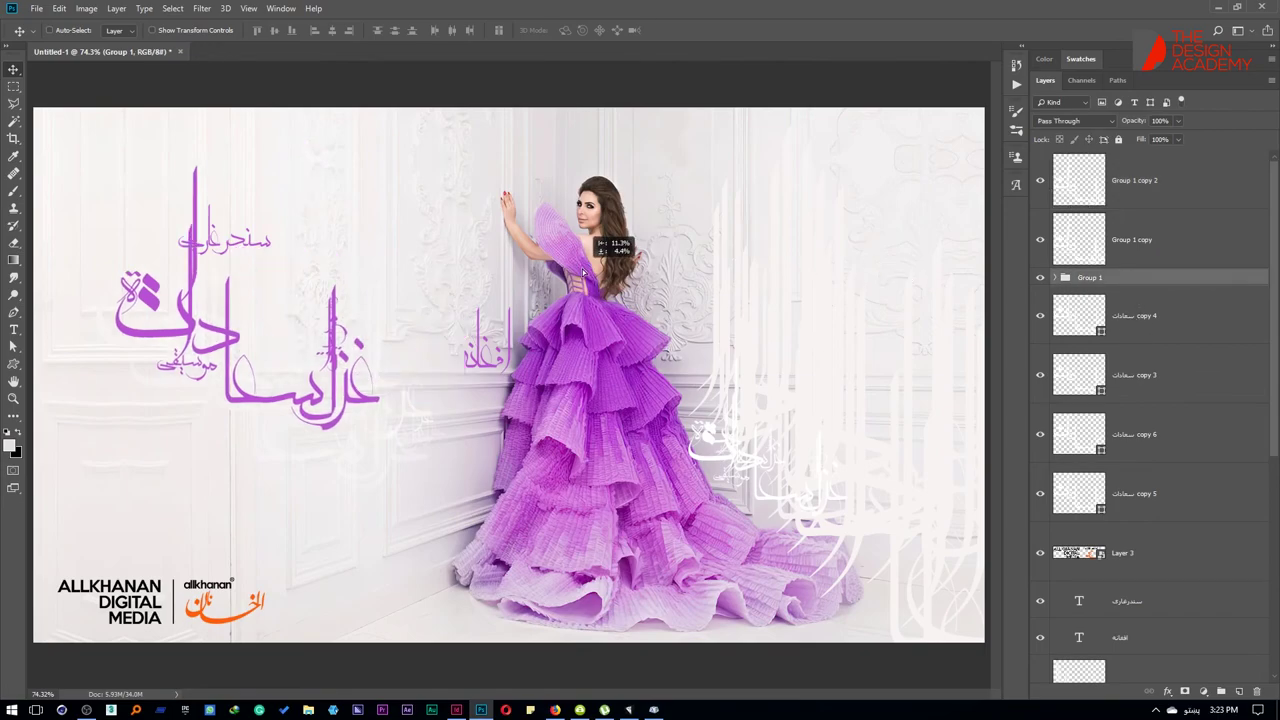
scroll(1176, 403, "down", 5)
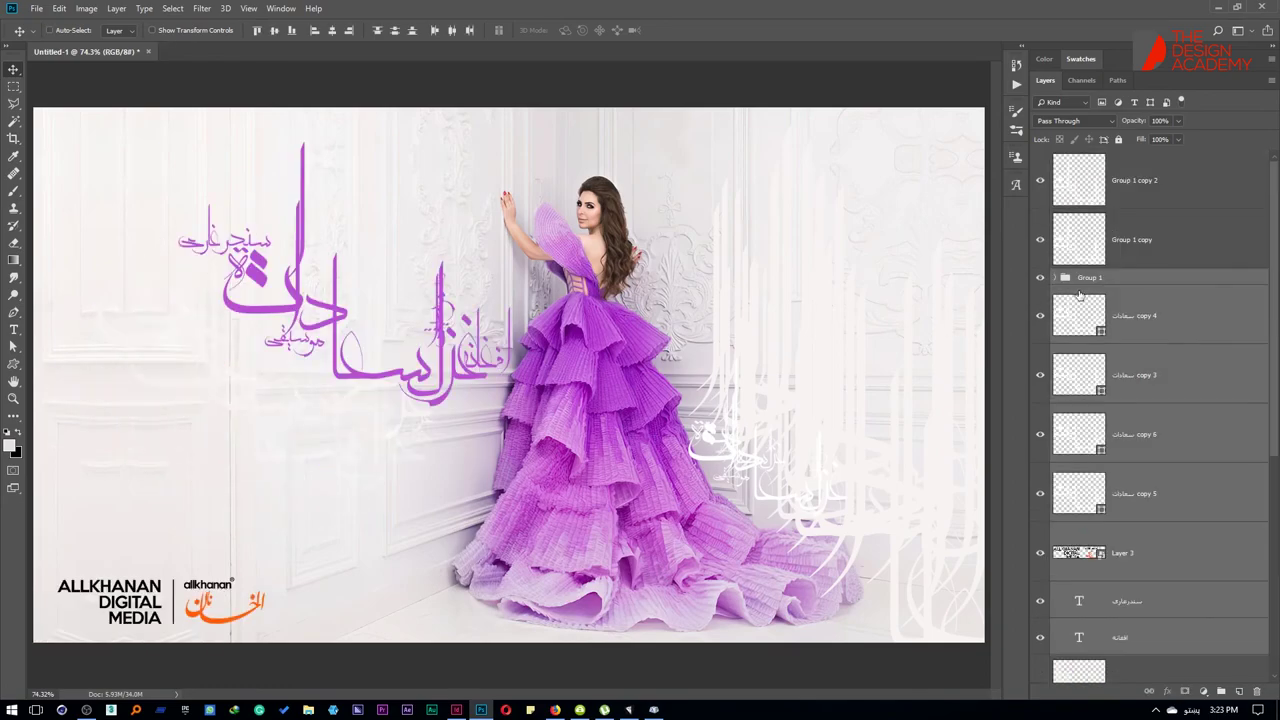
scroll(1150, 438, "down", 2)
left_click(1143, 436, "ctrl")
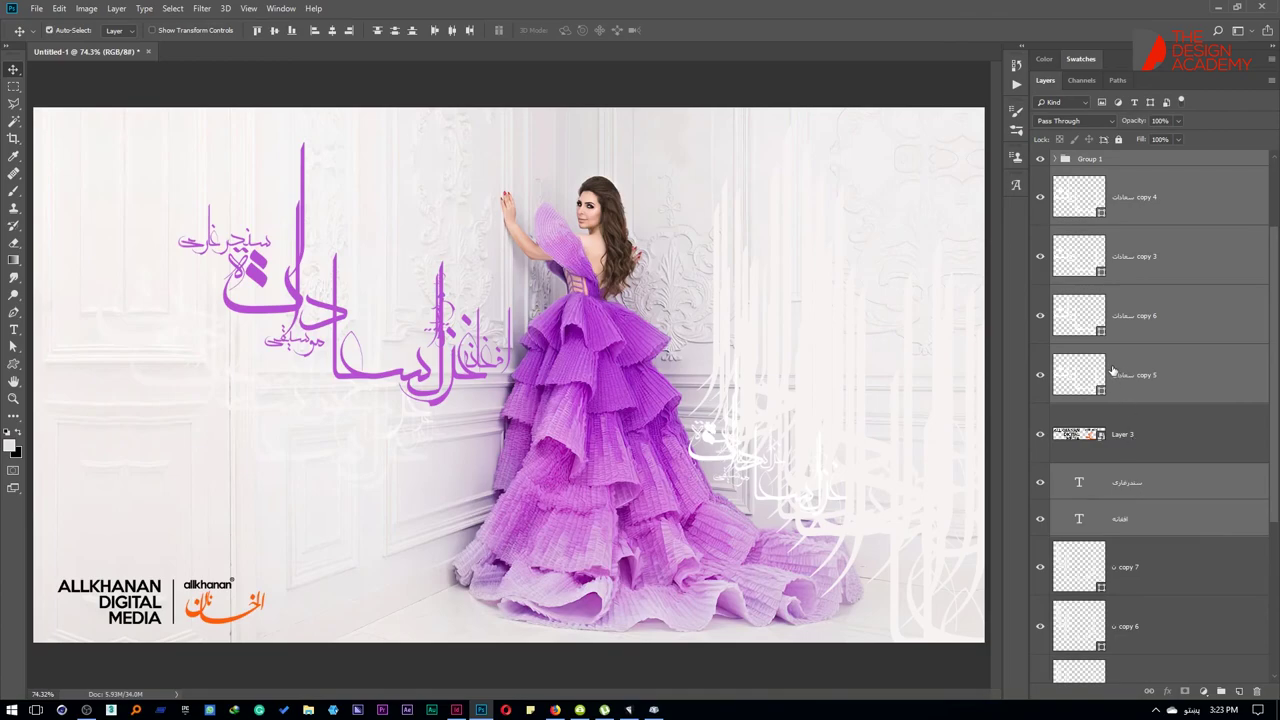
key("ctrl+g")
left_click_drag(410, 310, 339, 387)
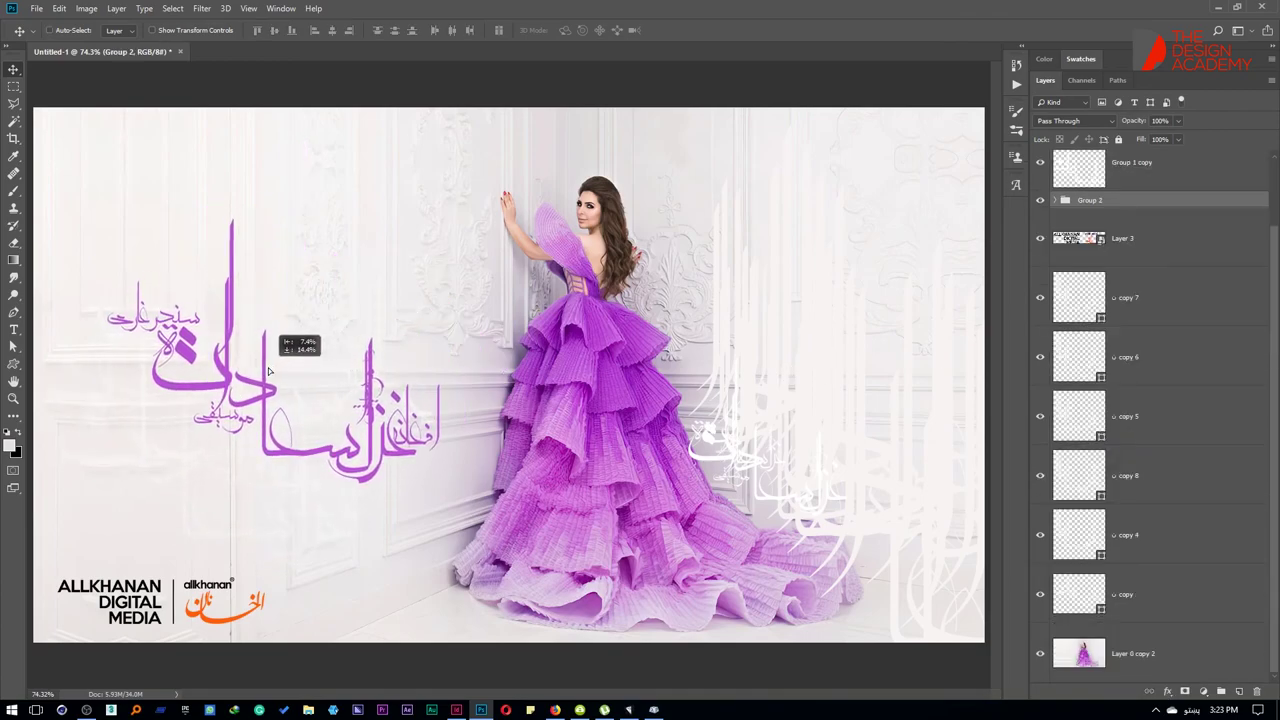
Step: Enlarge Group 2 to about 159% and position it over the woman in the gown
key("ctrl+t")
left_click_drag(442, 218, 471, 189)
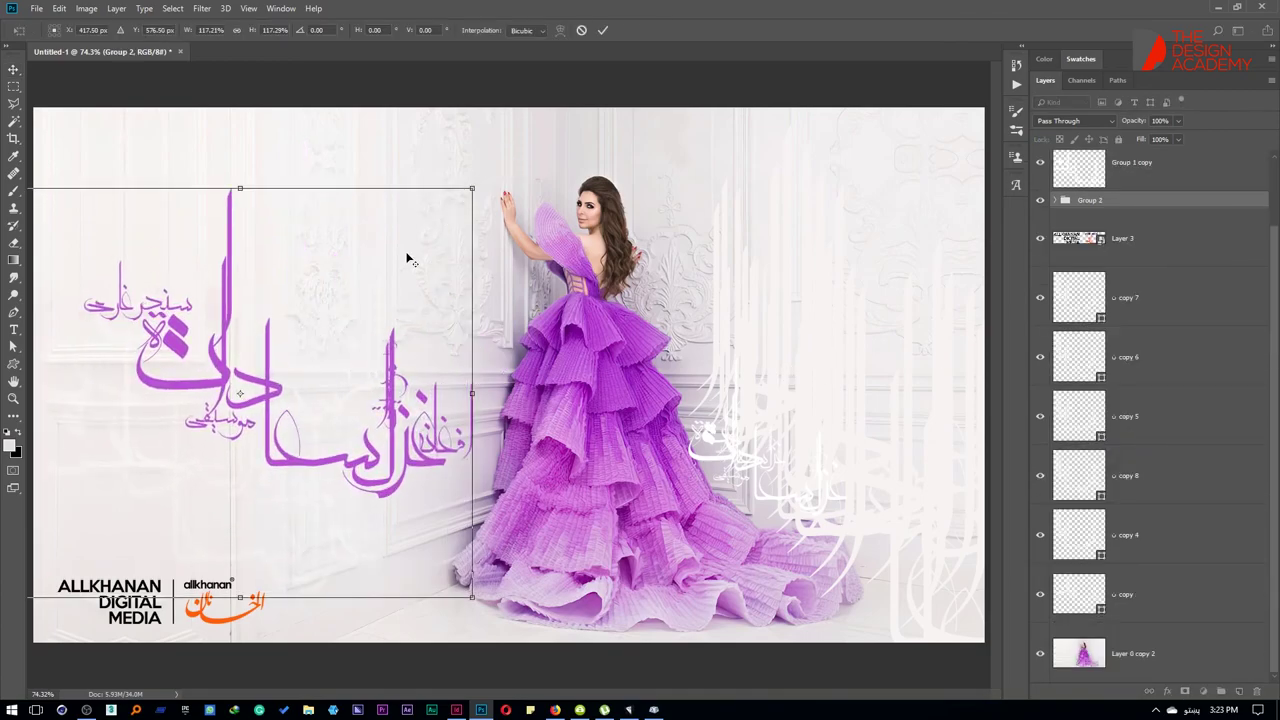
left_click_drag(408, 257, 677, 278)
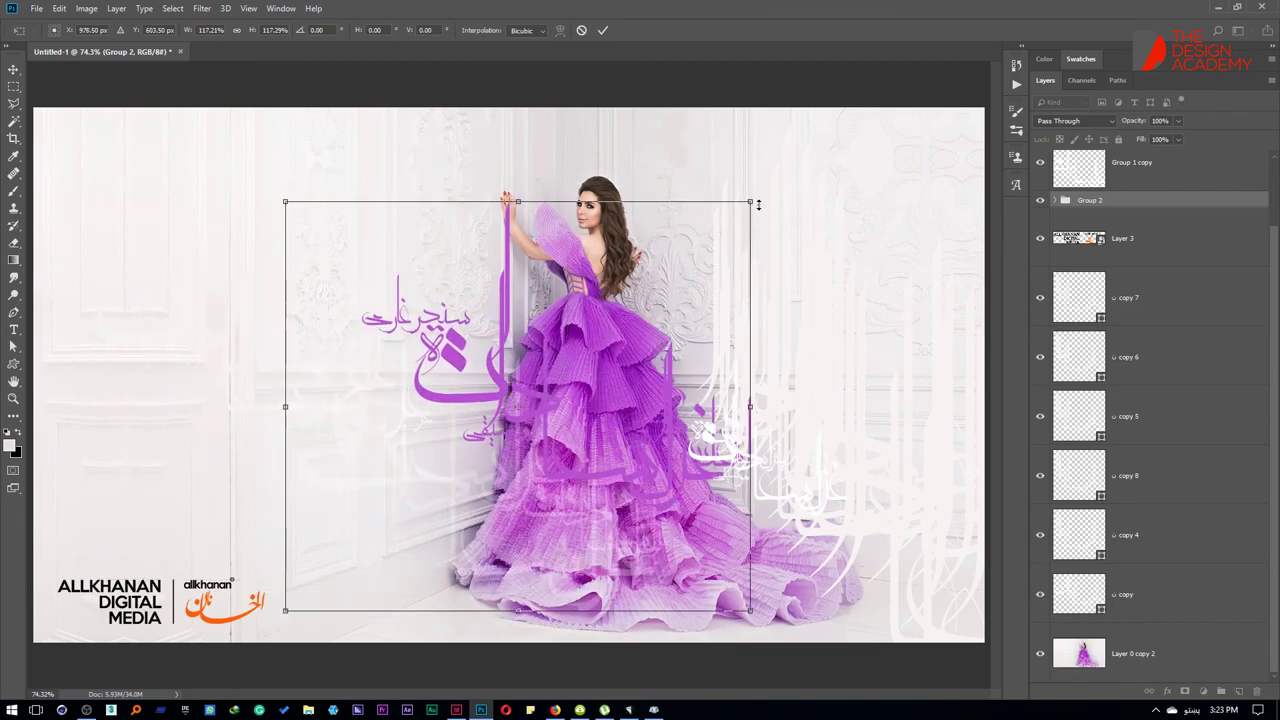
left_click_drag(751, 203, 821, 116)
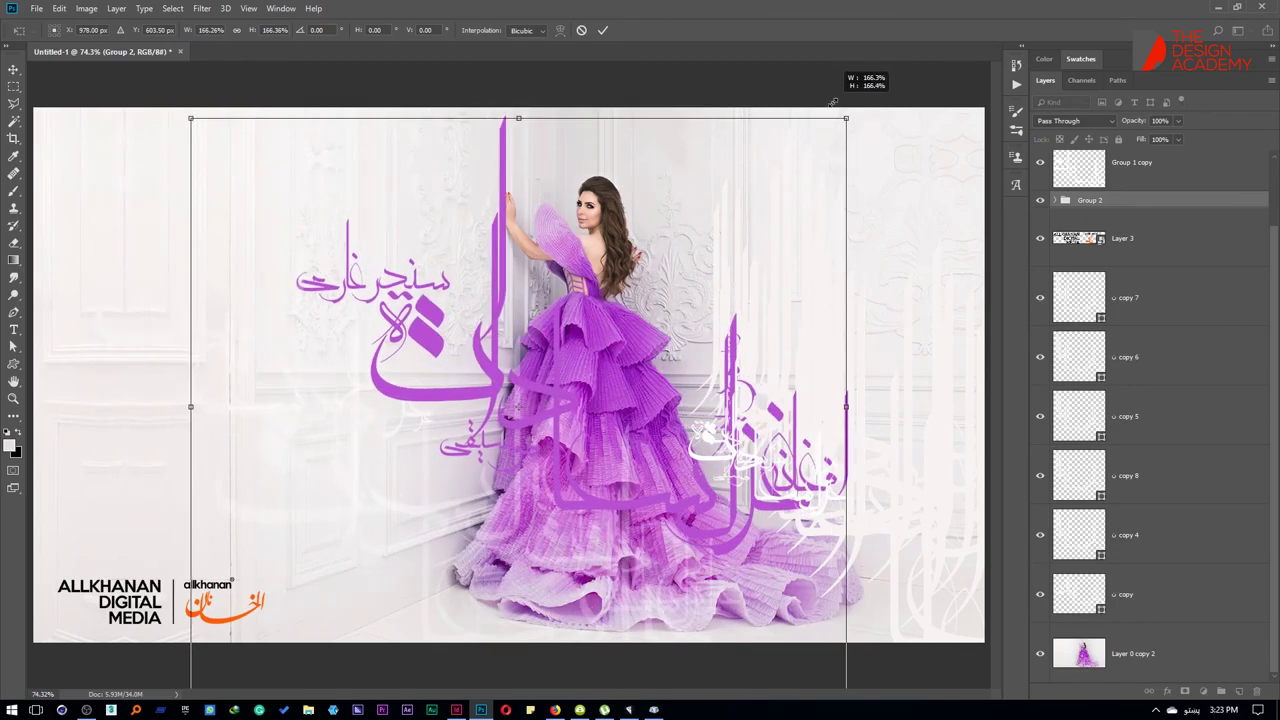
left_click_drag(752, 253, 745, 229)
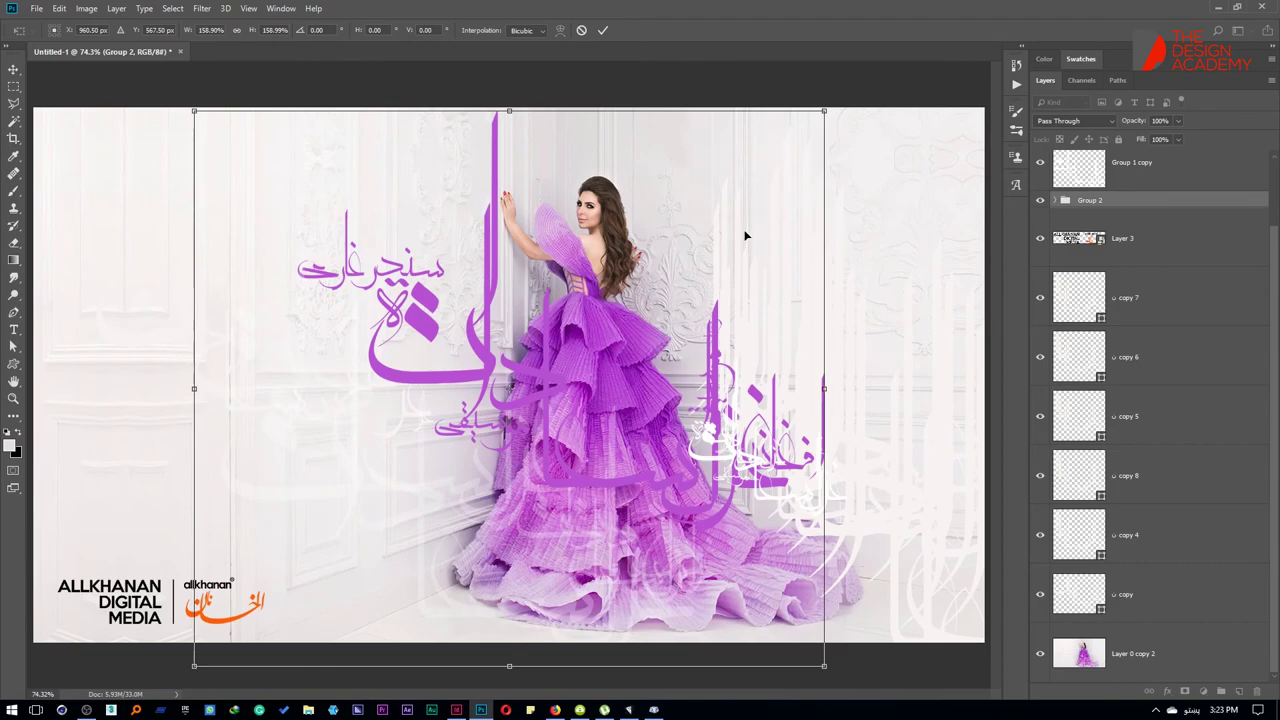
key("Return")
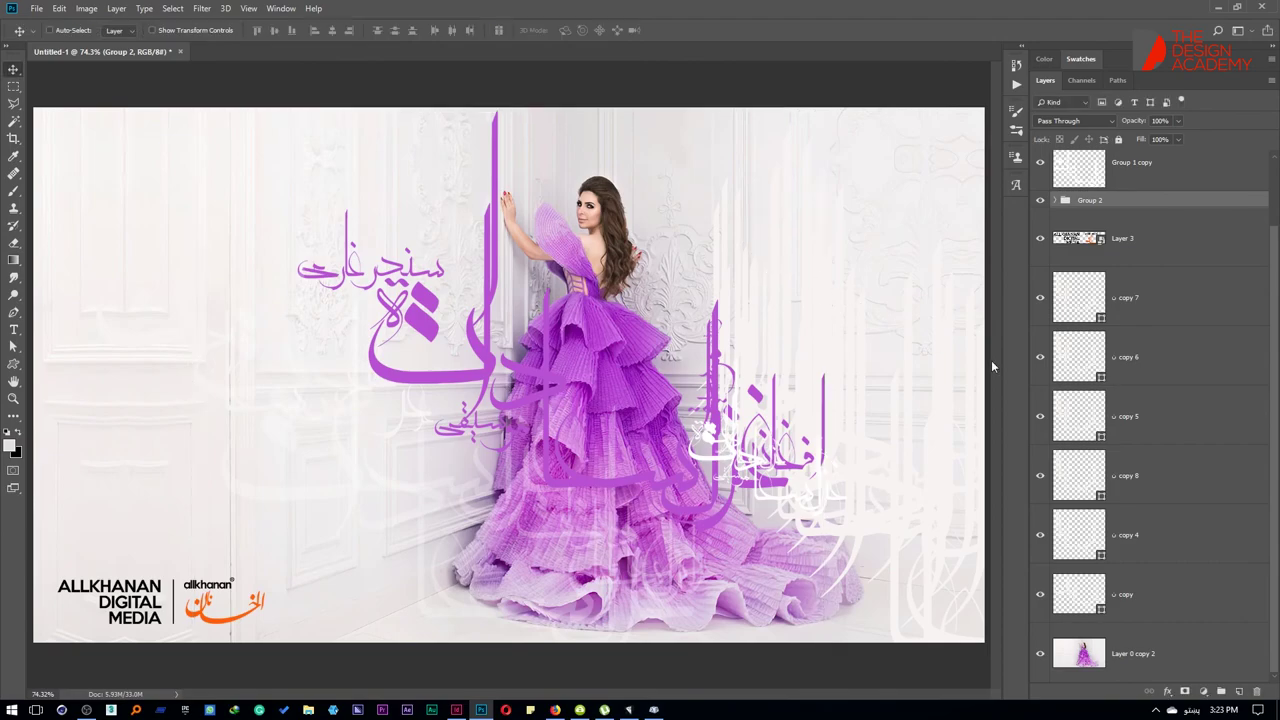
Step: Duplicate Group 2, merge the original into one layer, and turn it white with Lightness +100
key("ctrl+j")
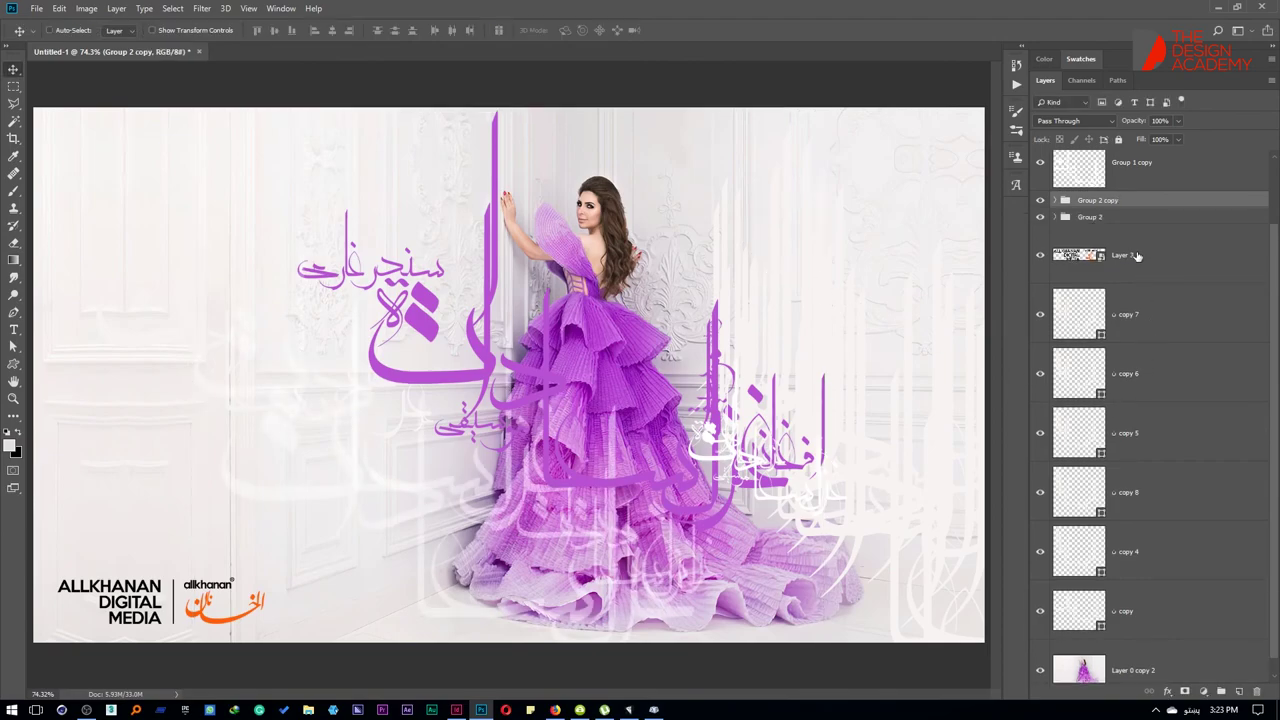
left_click(1094, 222)
key("ctrl+e")
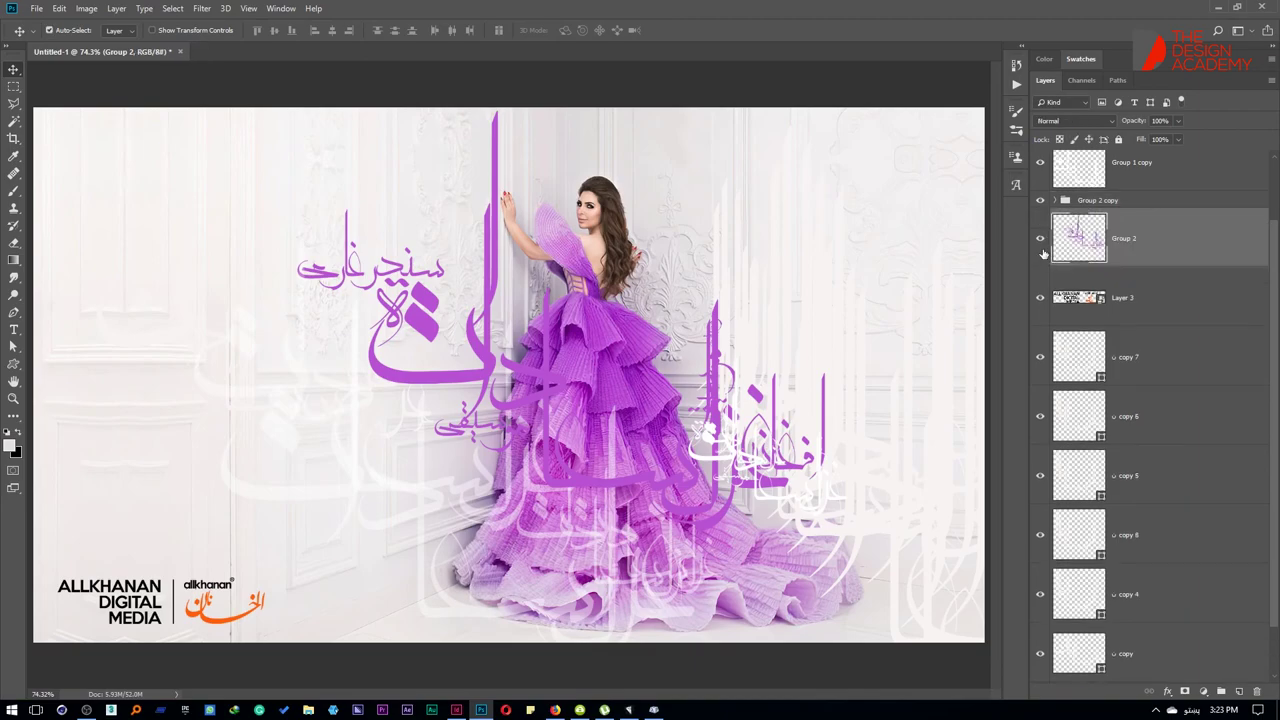
key("ctrl+u")
left_click_drag(782, 408, 805, 402)
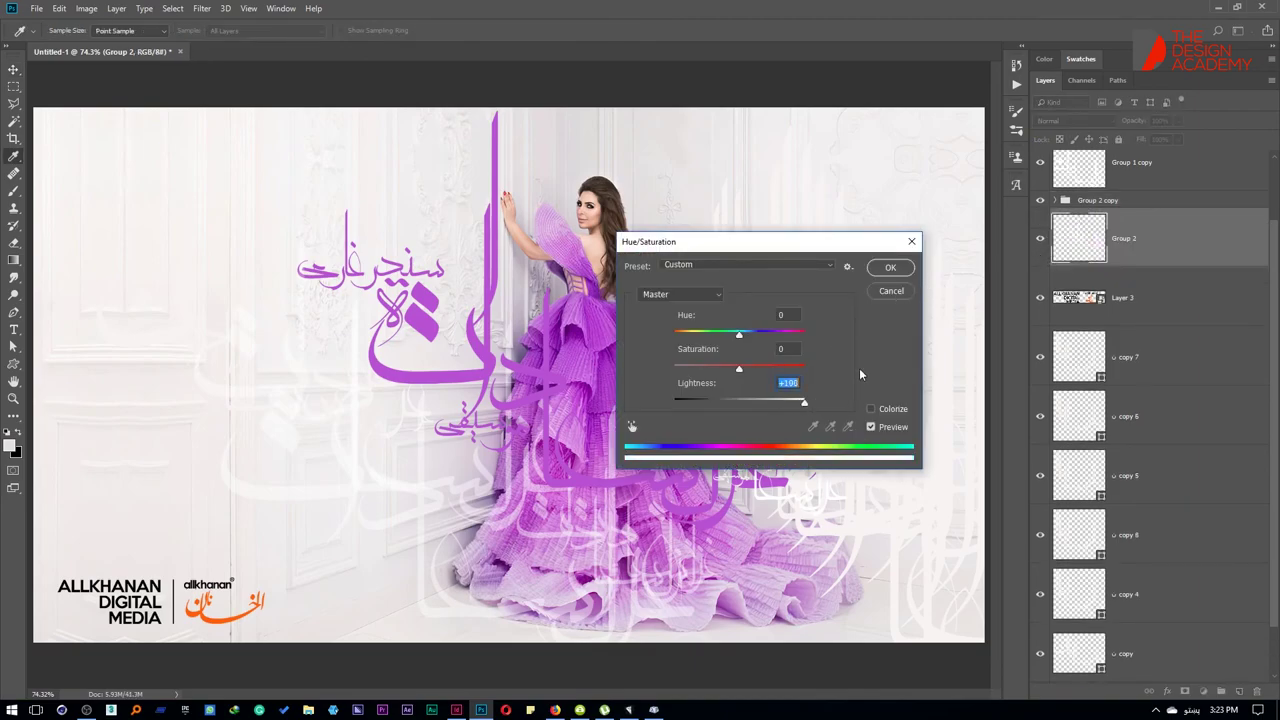
left_click(890, 267)
Step: Apply a 38.7 px Gaussian Blur to the white calligraphy and duplicate the glow layer twice
left_click(201, 8)
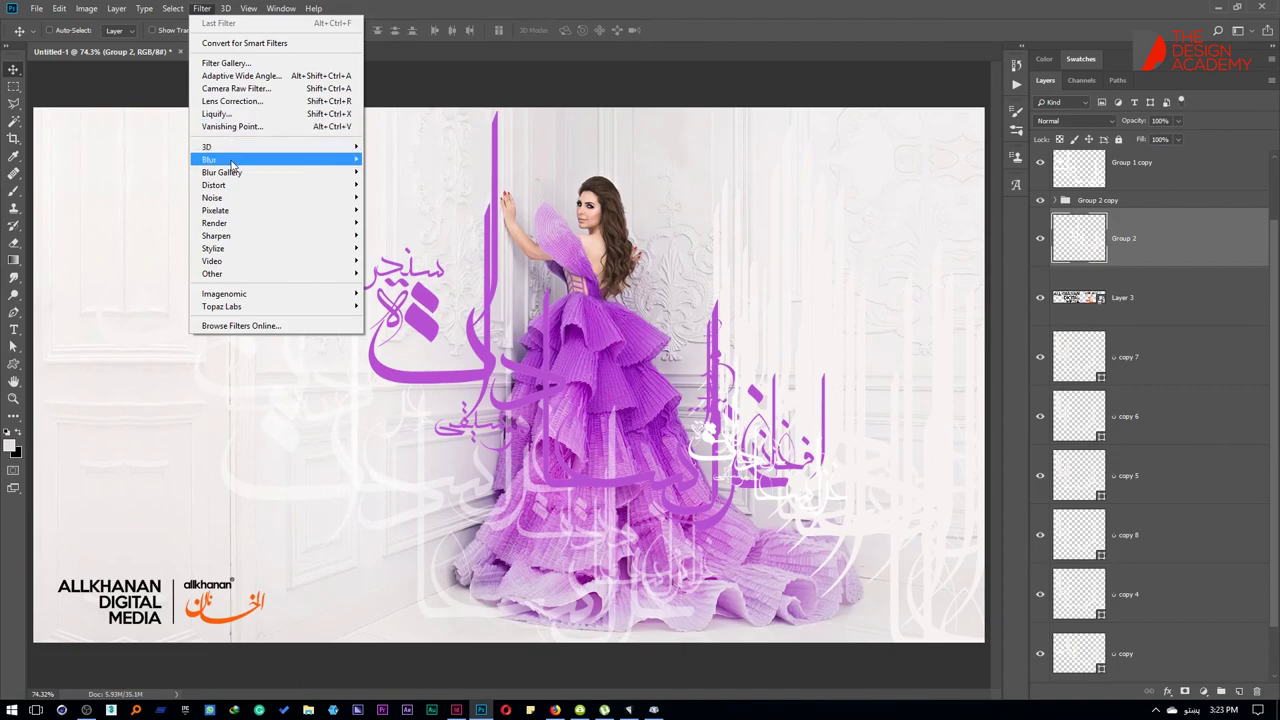
left_click(400, 210)
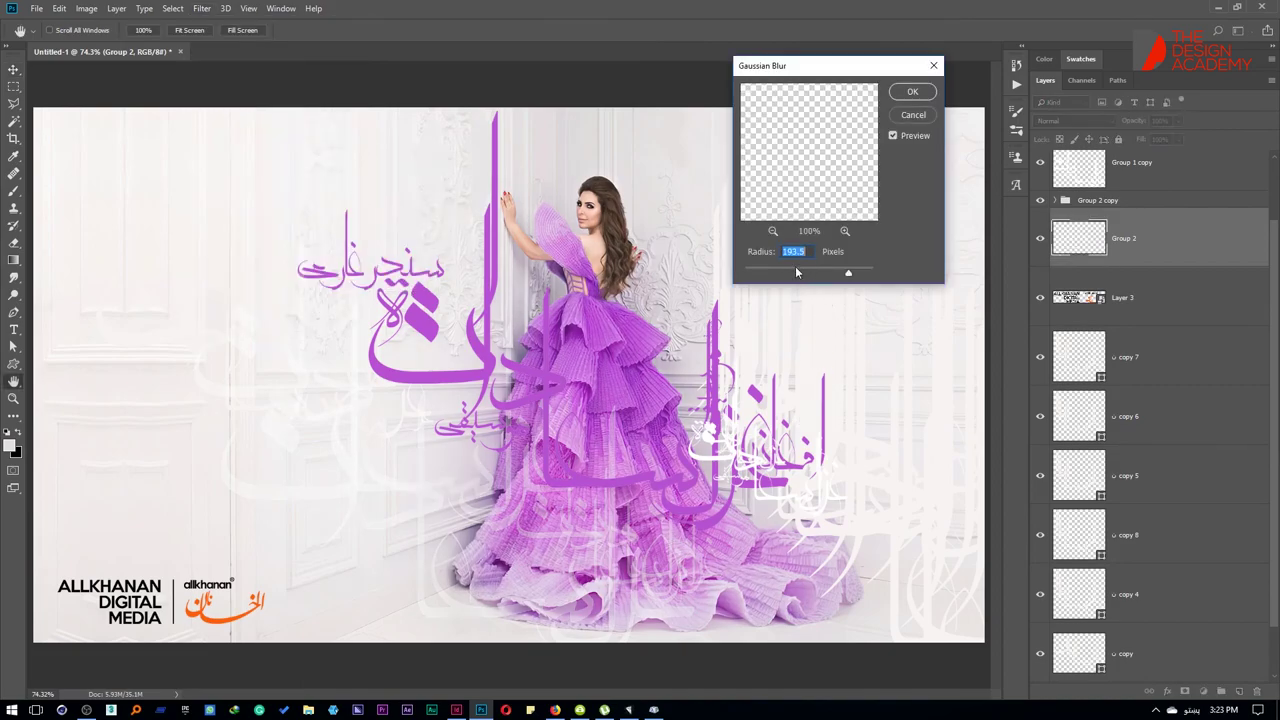
left_click_drag(797, 272, 810, 274)
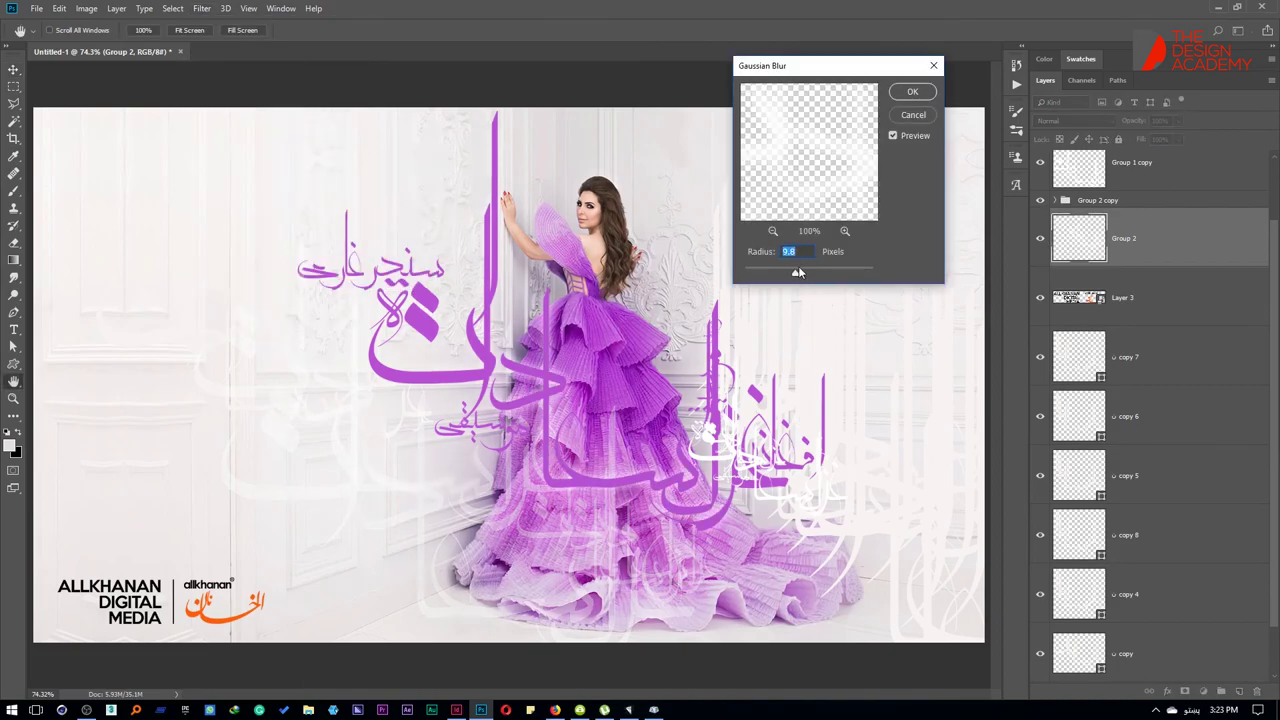
left_click(912, 91)
key("ctrl+j")
key("ctrl+j")
key("ctrl+j")
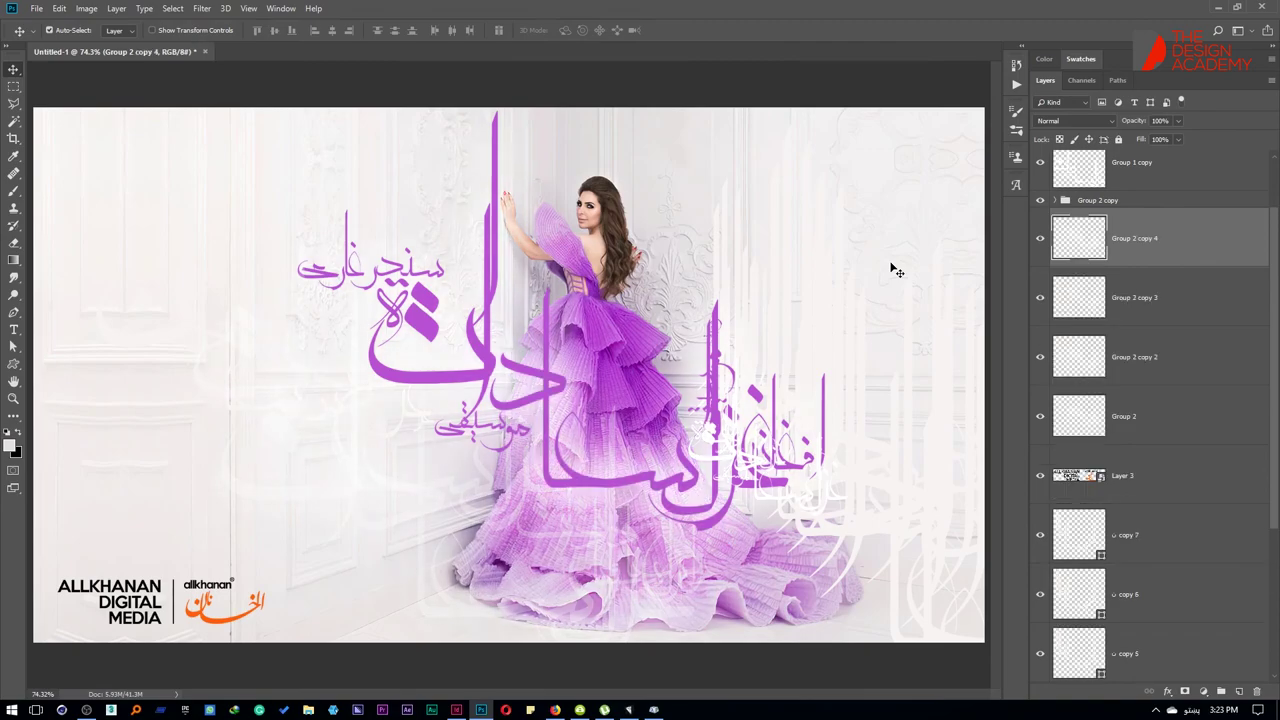
key("ctrl+j")
scroll(948, 257, "down", 2)
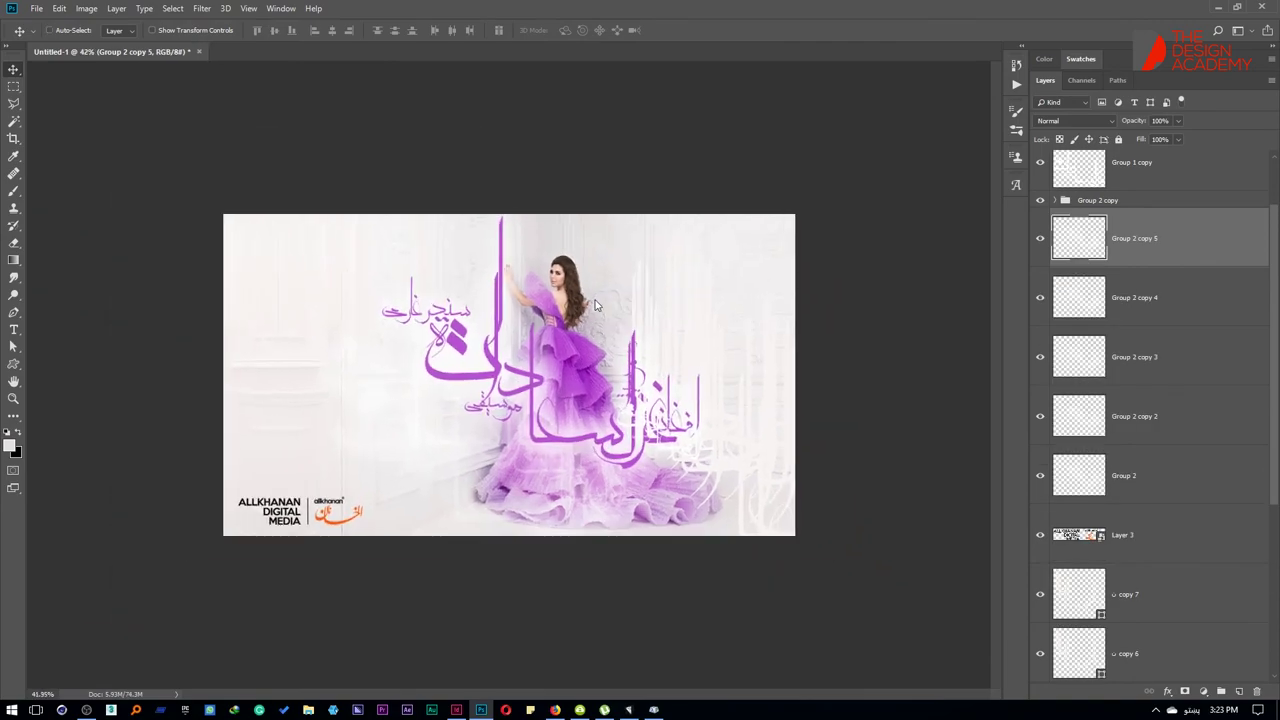
Step: Scale the Group 2 copy purple calligraphy down to about 90.5%
scroll(948, 257, "up", 2)
key("alt+bracketright")
key("ctrl+t")
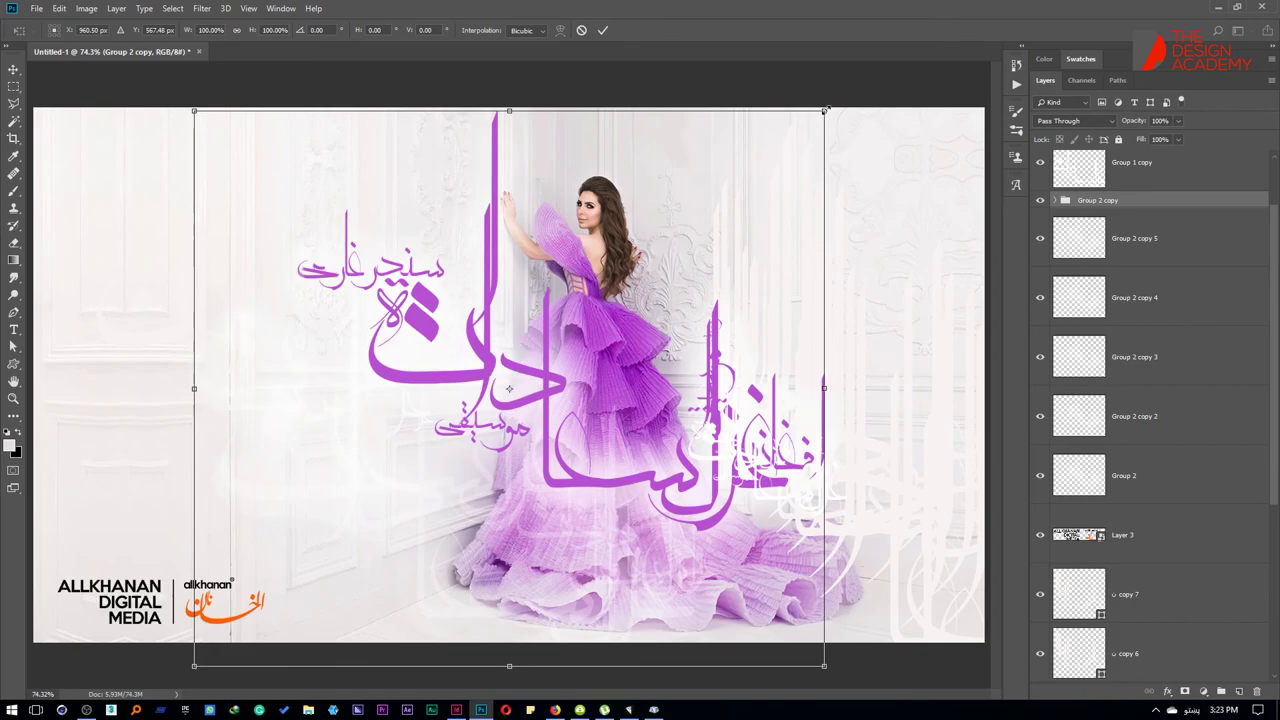
left_click_drag(824, 110, 803, 143)
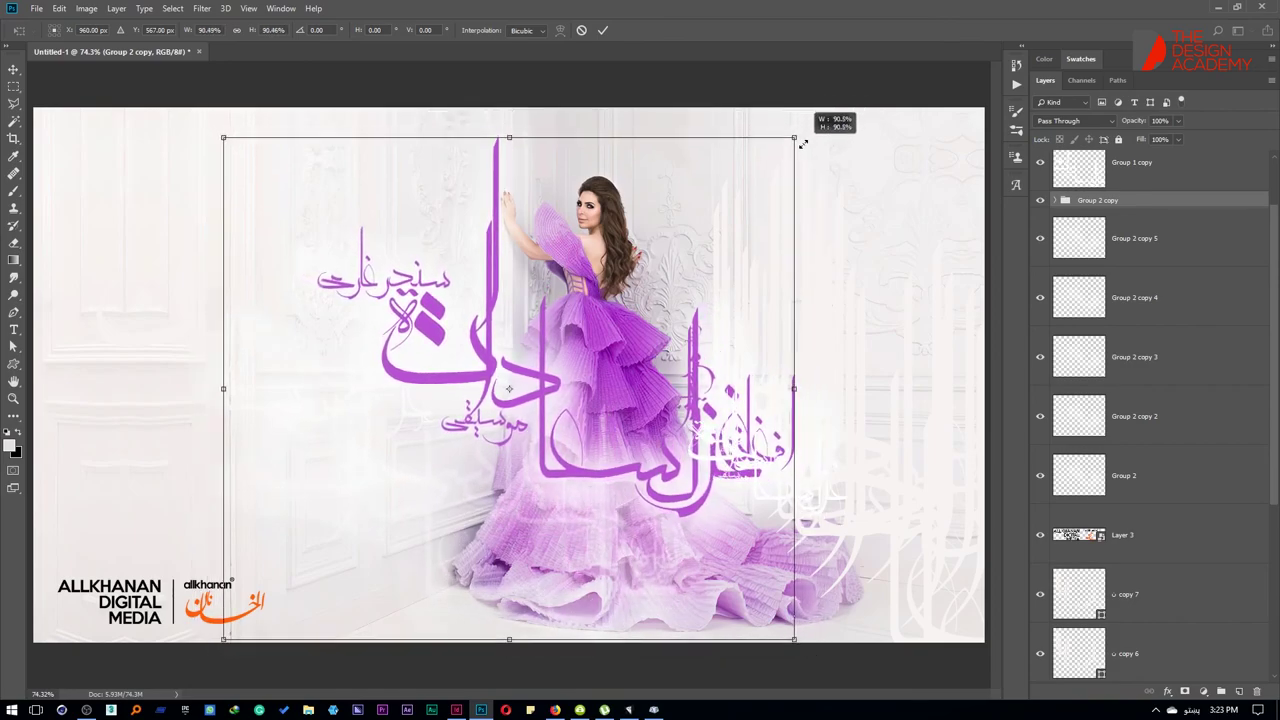
key("Return")
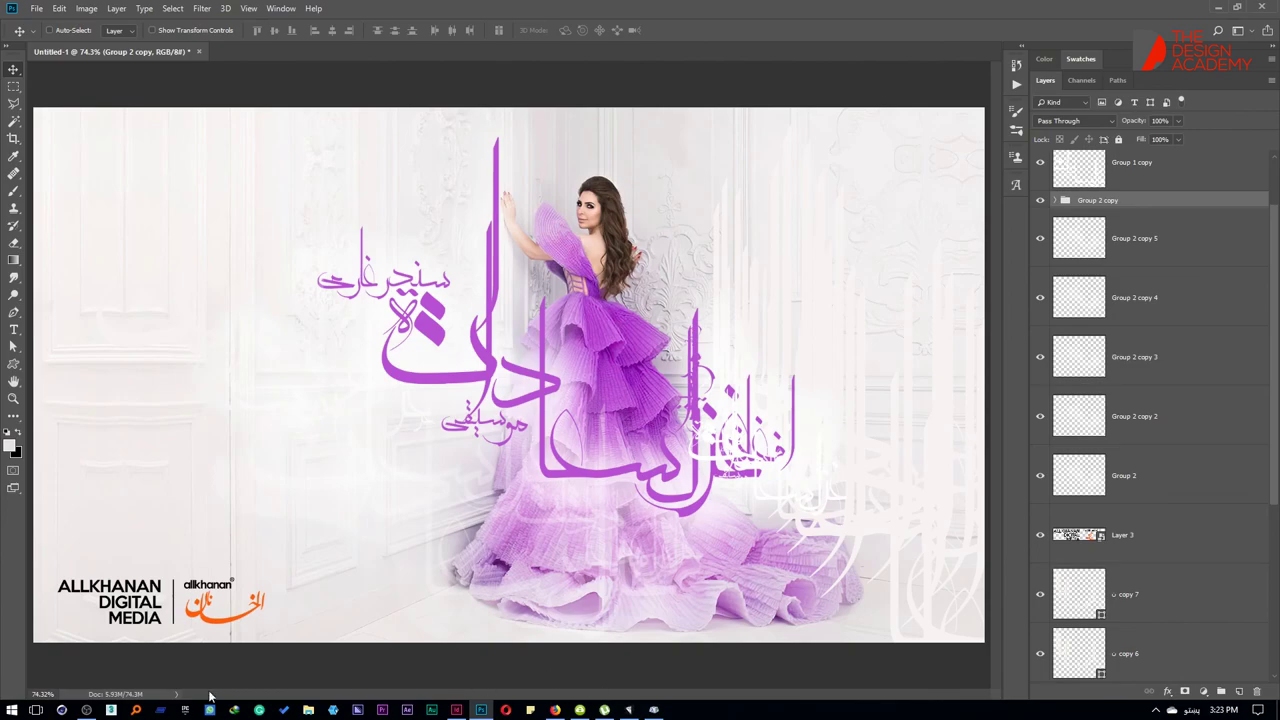
Step: Check the reference video in the web browser, then return to the poster
left_click(552, 709)
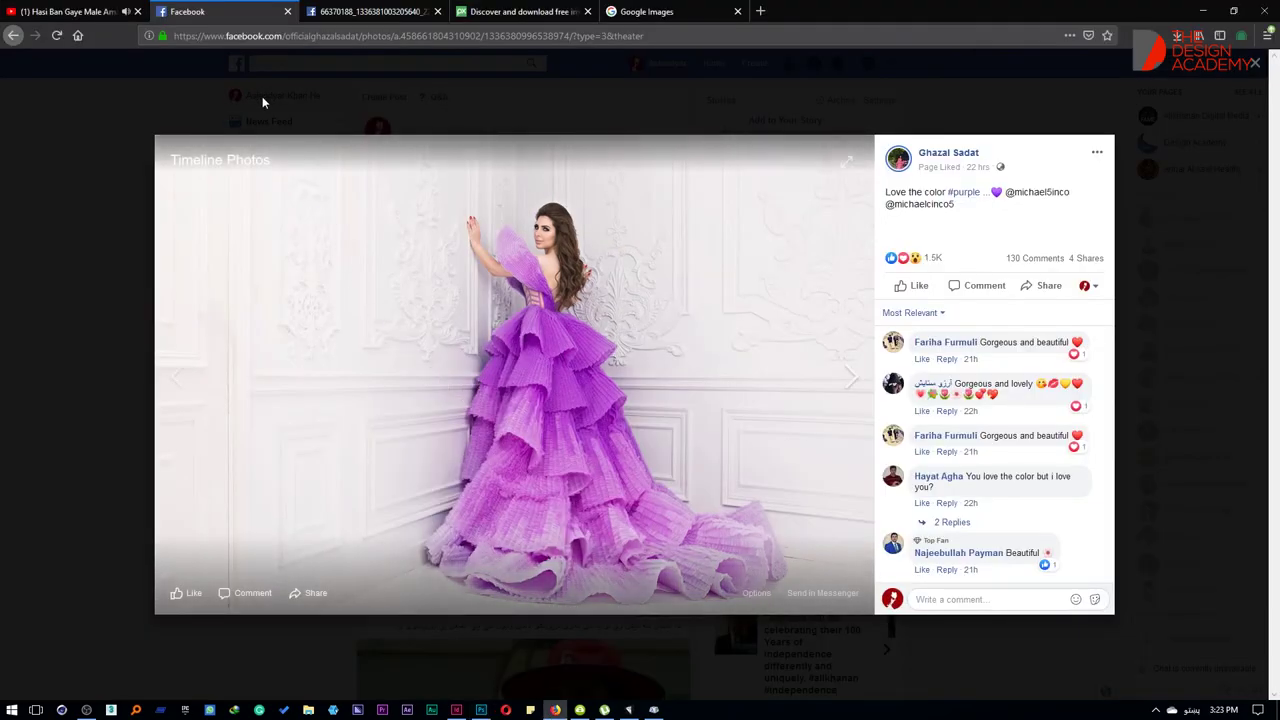
left_click(70, 11)
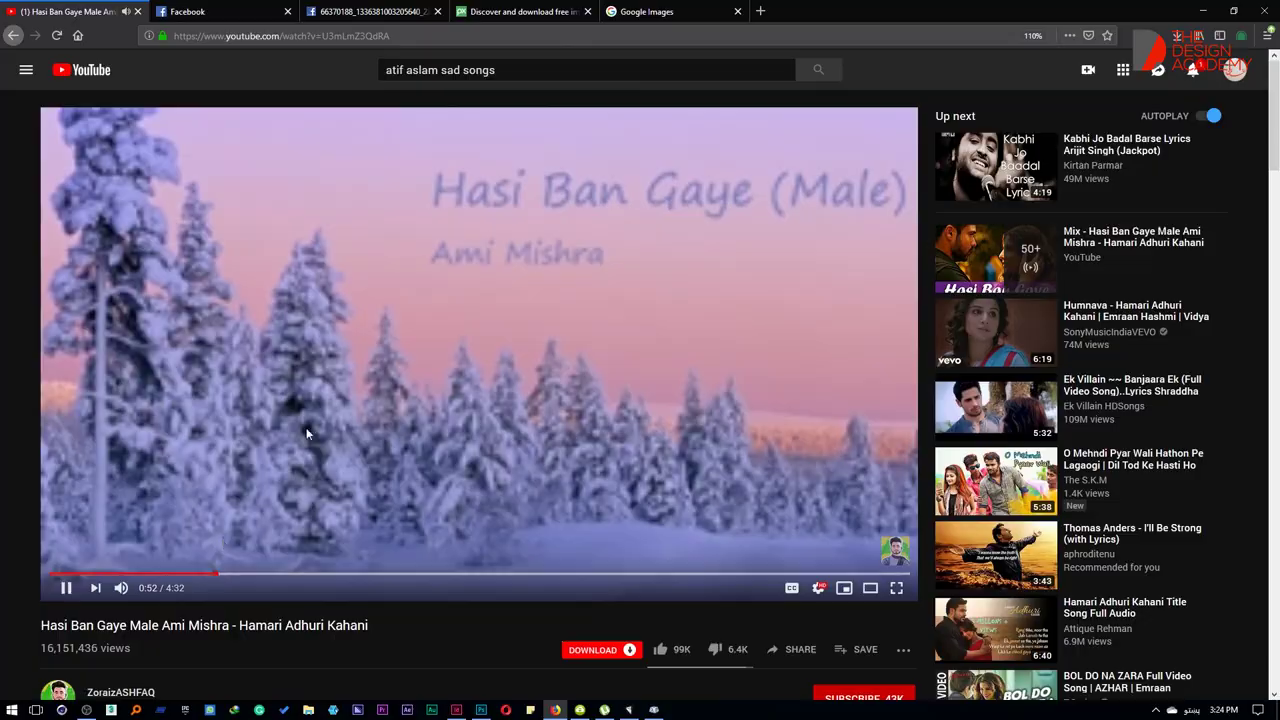
key("alt+Tab")
Step: Shift the white calligraphy copy at lower right further to the right
right_click(509, 340)
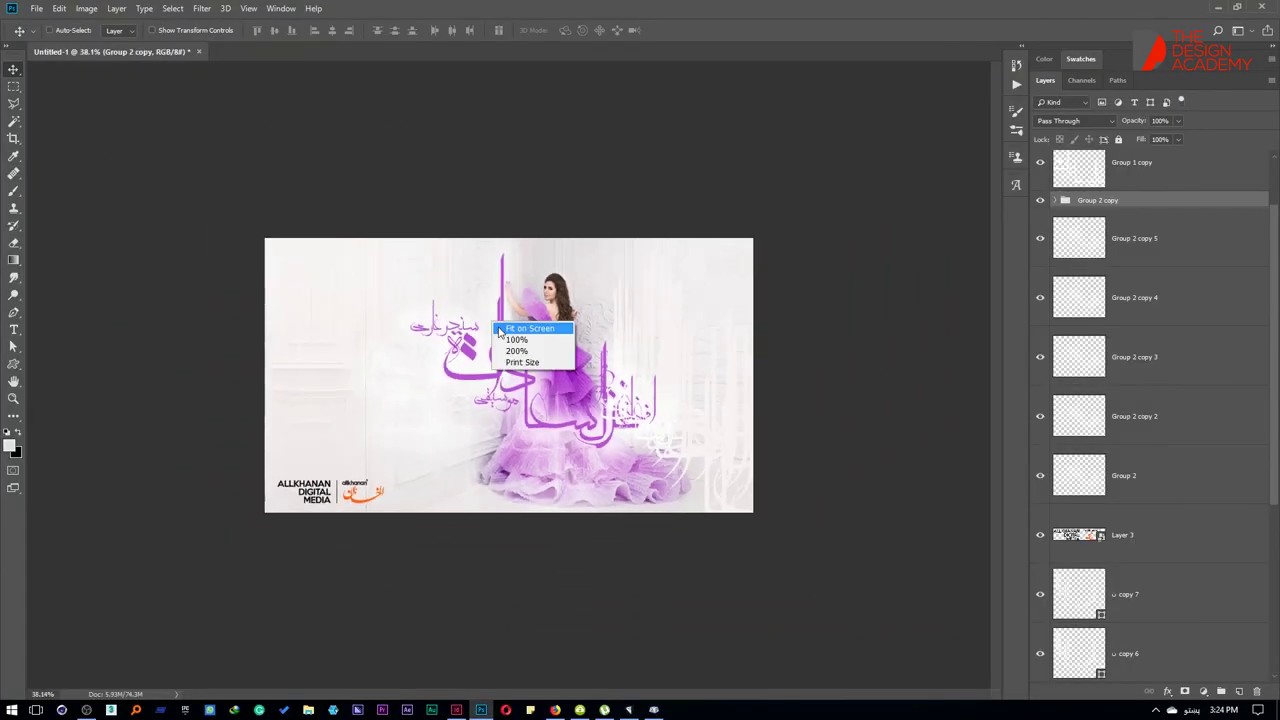
left_click(508, 331)
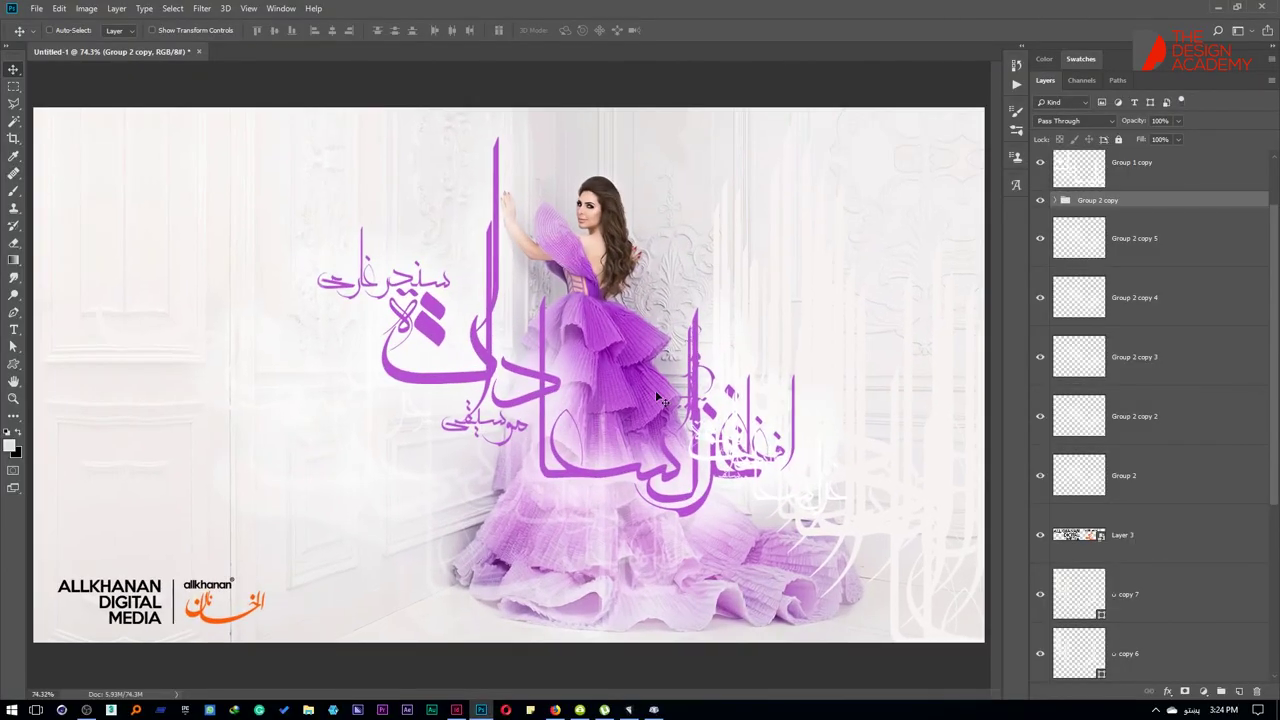
mouse_move(711, 462)
left_mouse_down()
mouse_move(790, 472)
mouse_move(829, 430)
left_mouse_up()
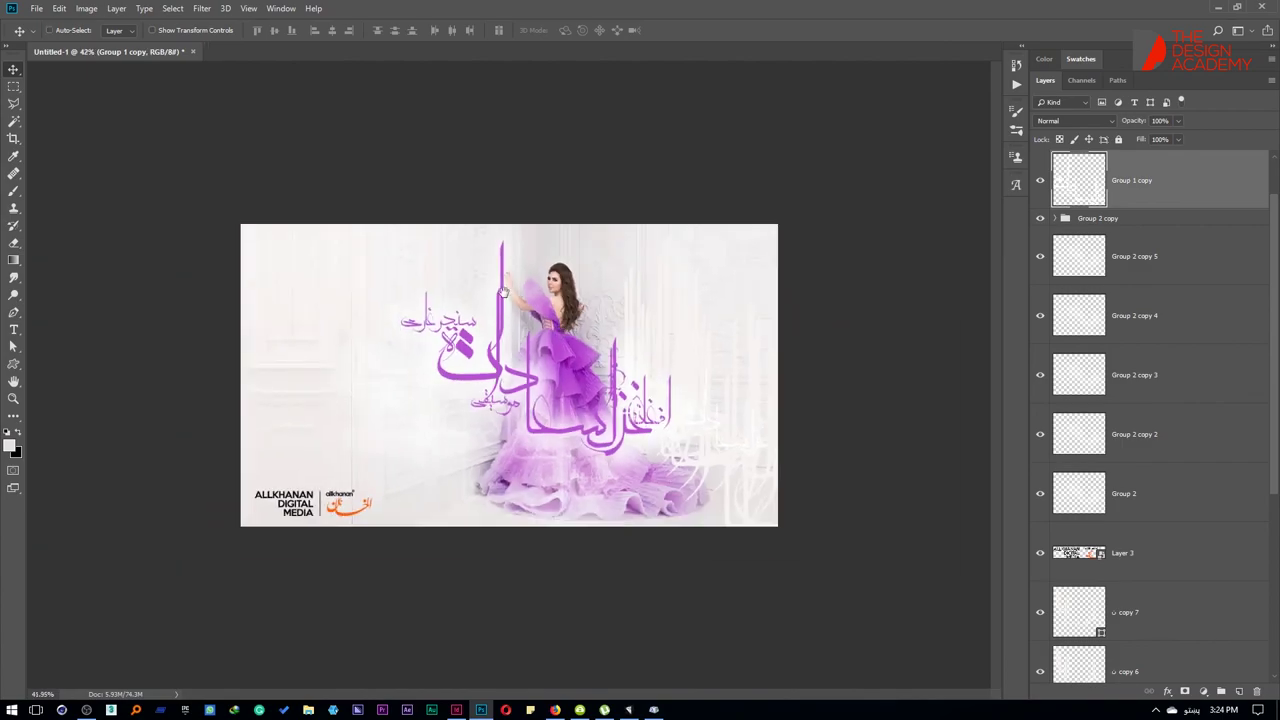
key("ctrl+0")
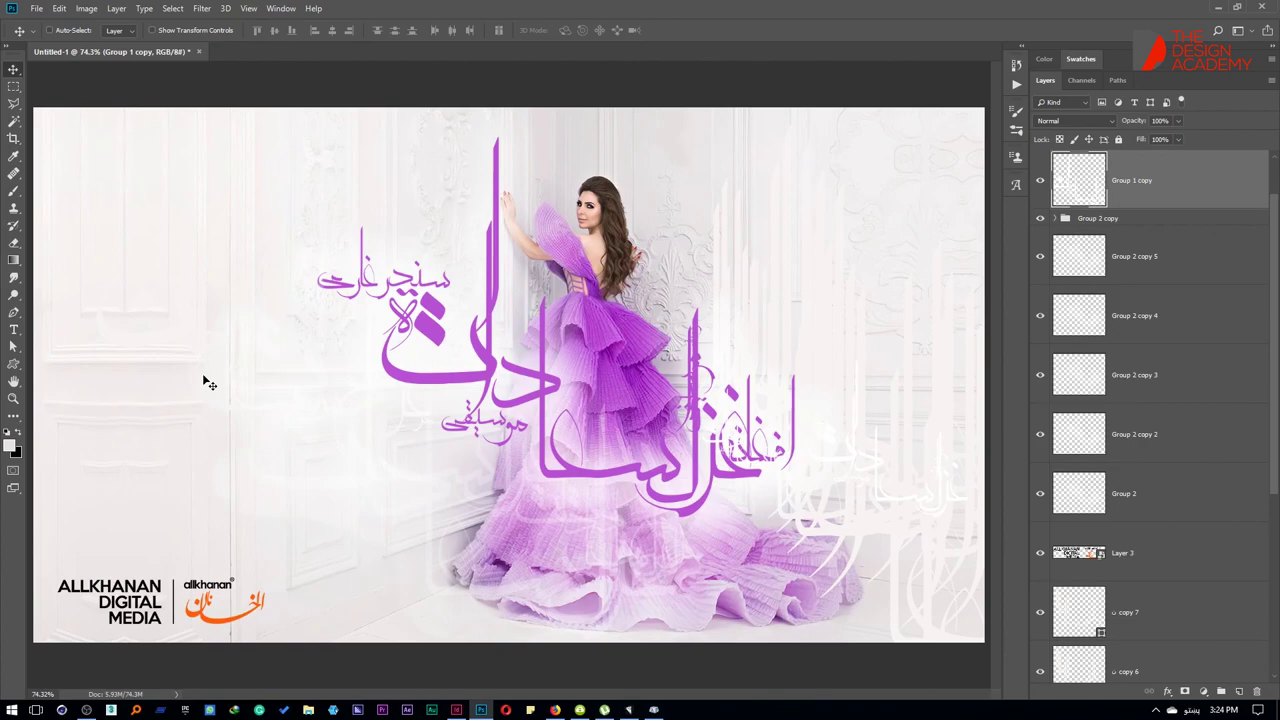
Step: Shrink the ALLKHANAN logo to about 18.4% and nudge it into the bottom-left corner
left_click(240, 628)
key("ctrl+t")
left_click_drag(266, 626, 246, 619)
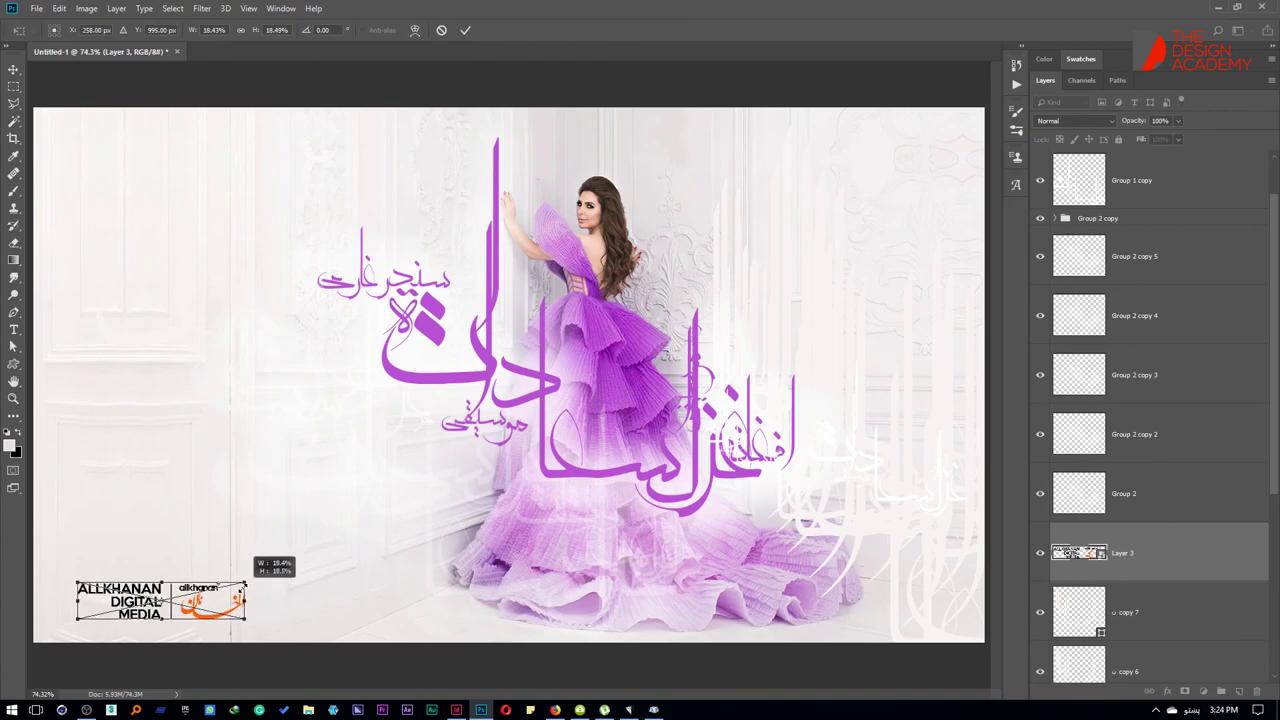
key("Return")
key("shift+Left")
key("shift+Left")
key("shift+Left")
key("Down")
key("Down")
key("Down")
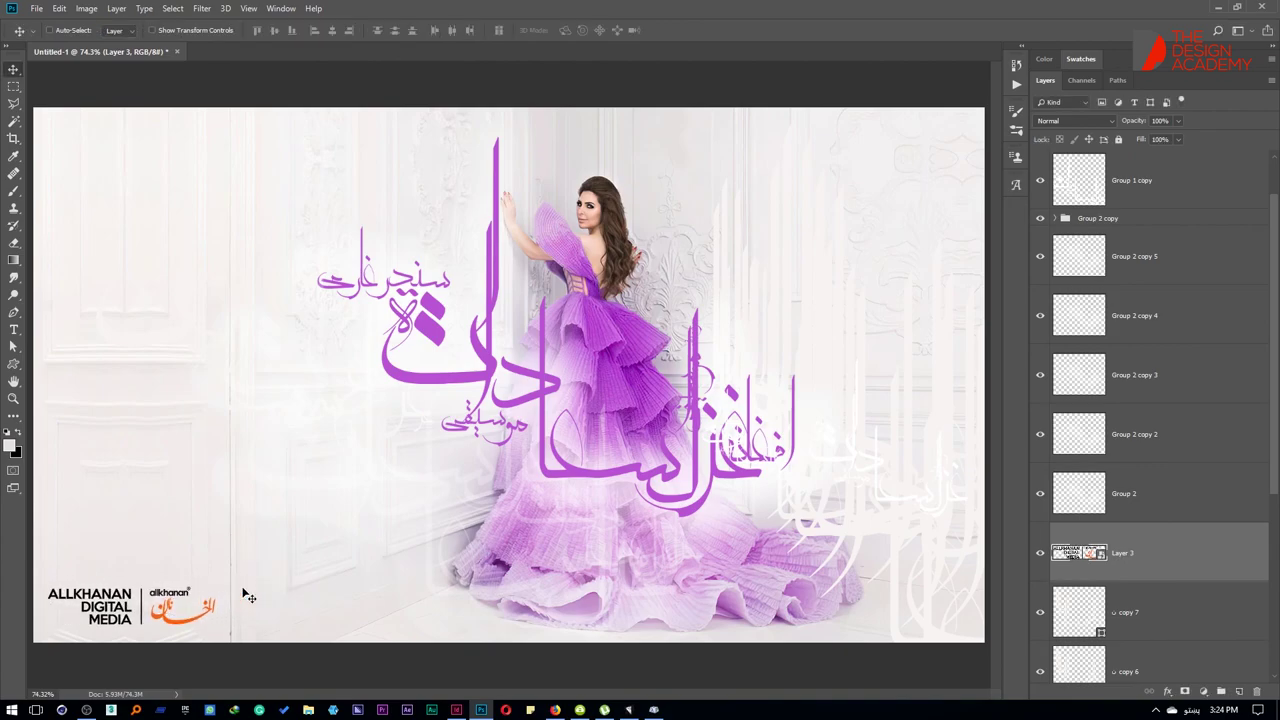
key("shift+Right")
left_click_drag(447, 416, 453, 410)
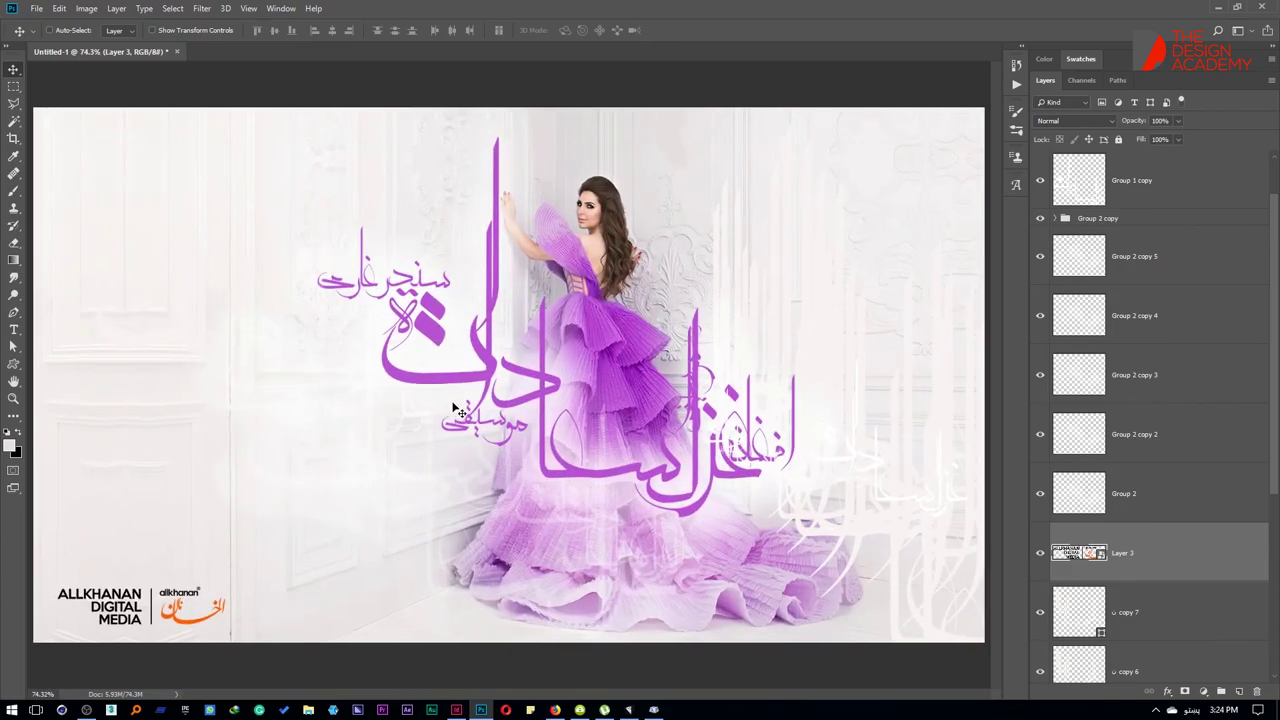
Step: Show the finished poster in Full Screen Mode with all panels hidden, zoomed to fill the screen
key("f")
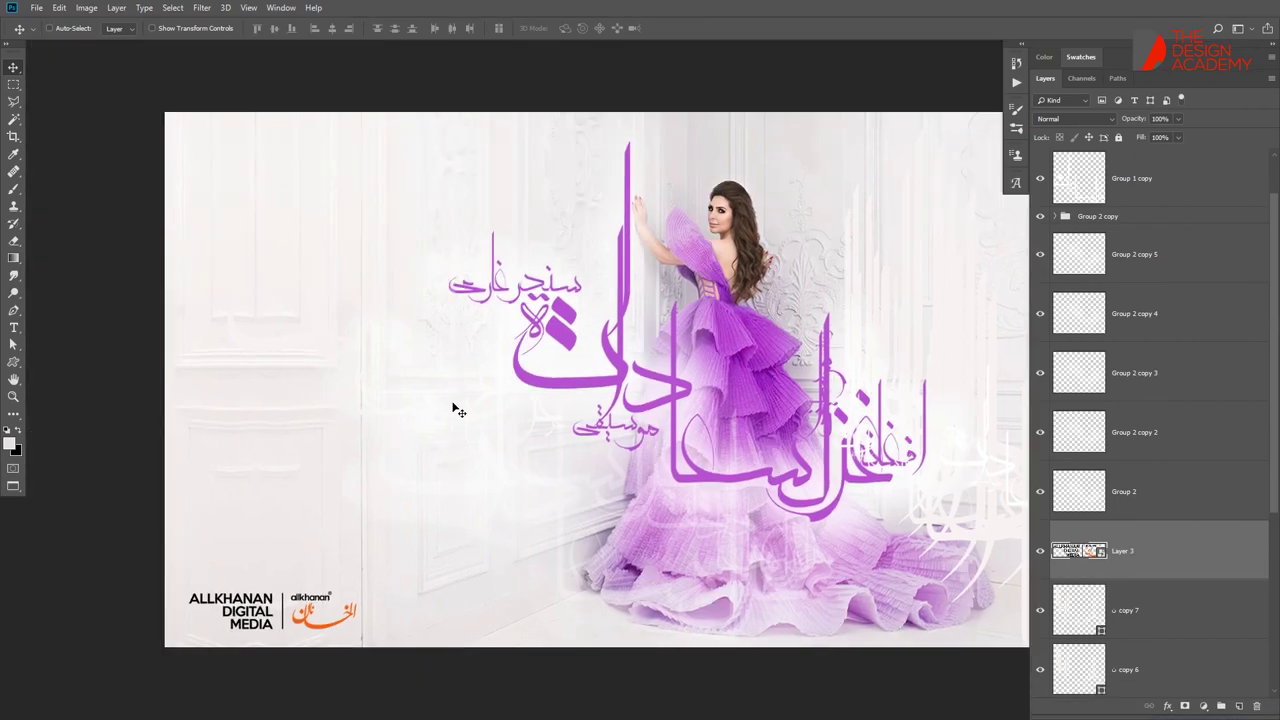
key("f")
key("ctrl+0")
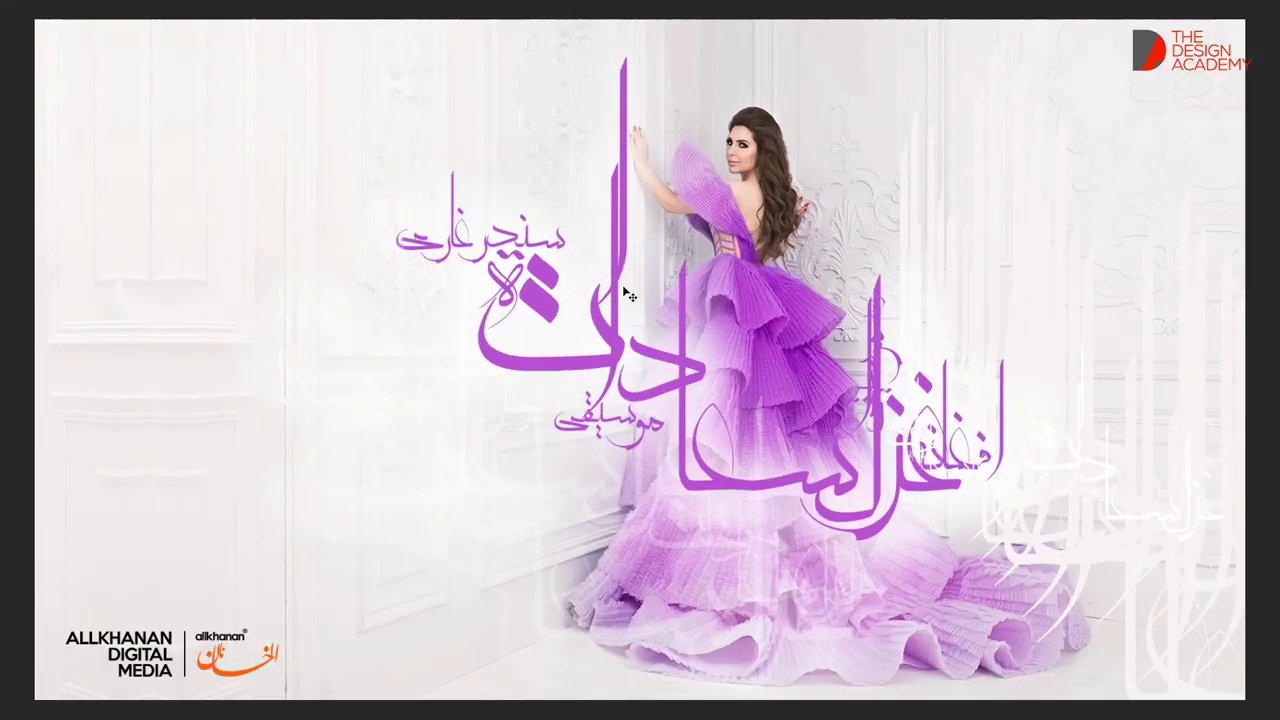
right_click(325, 347)
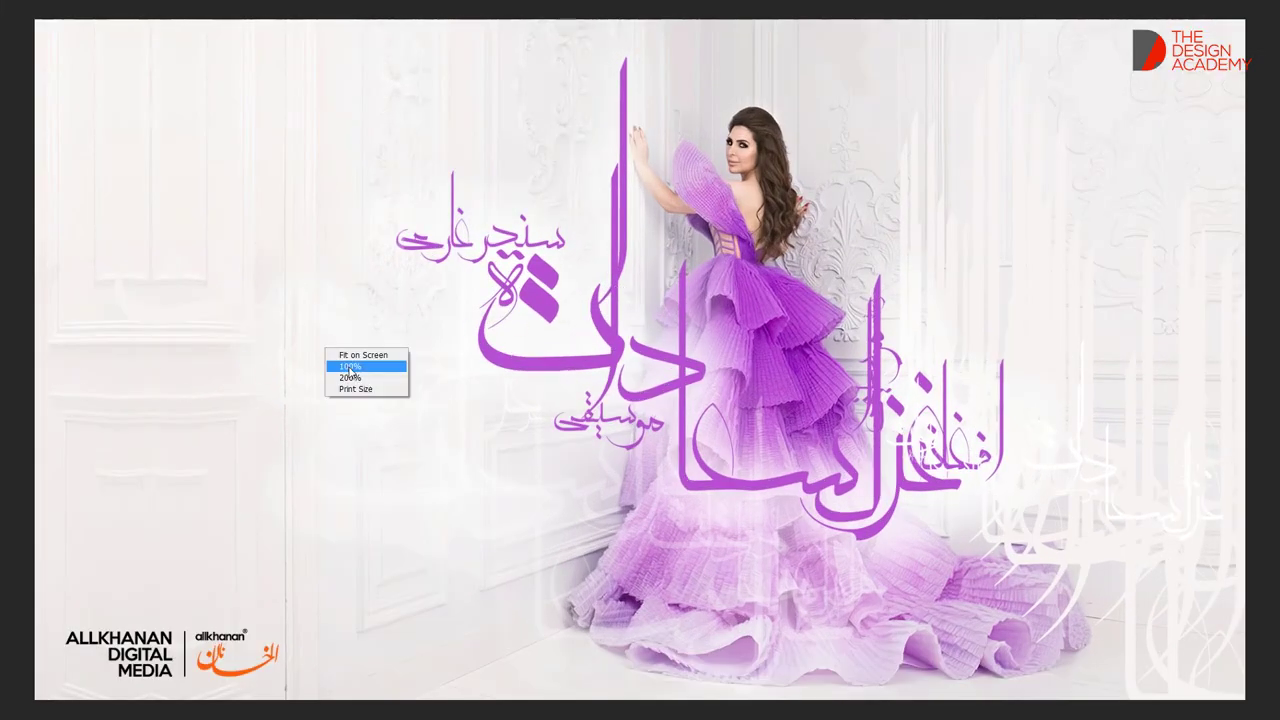
left_click(349, 367)
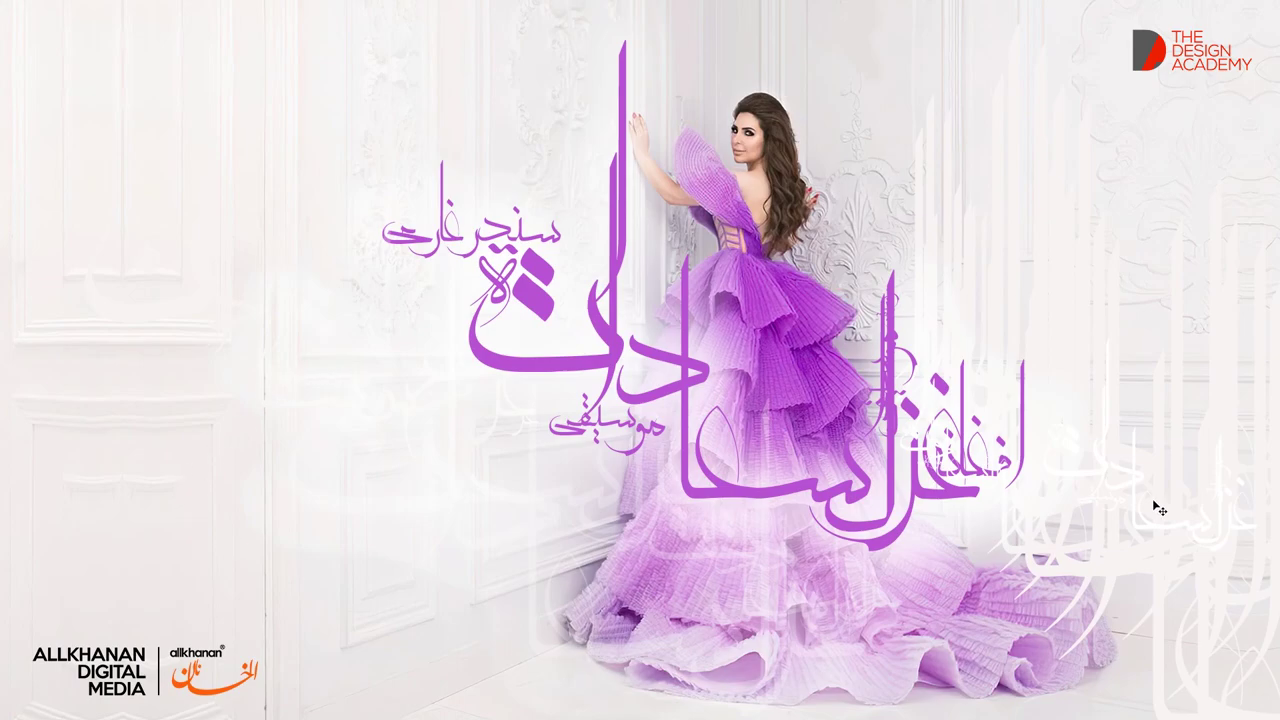